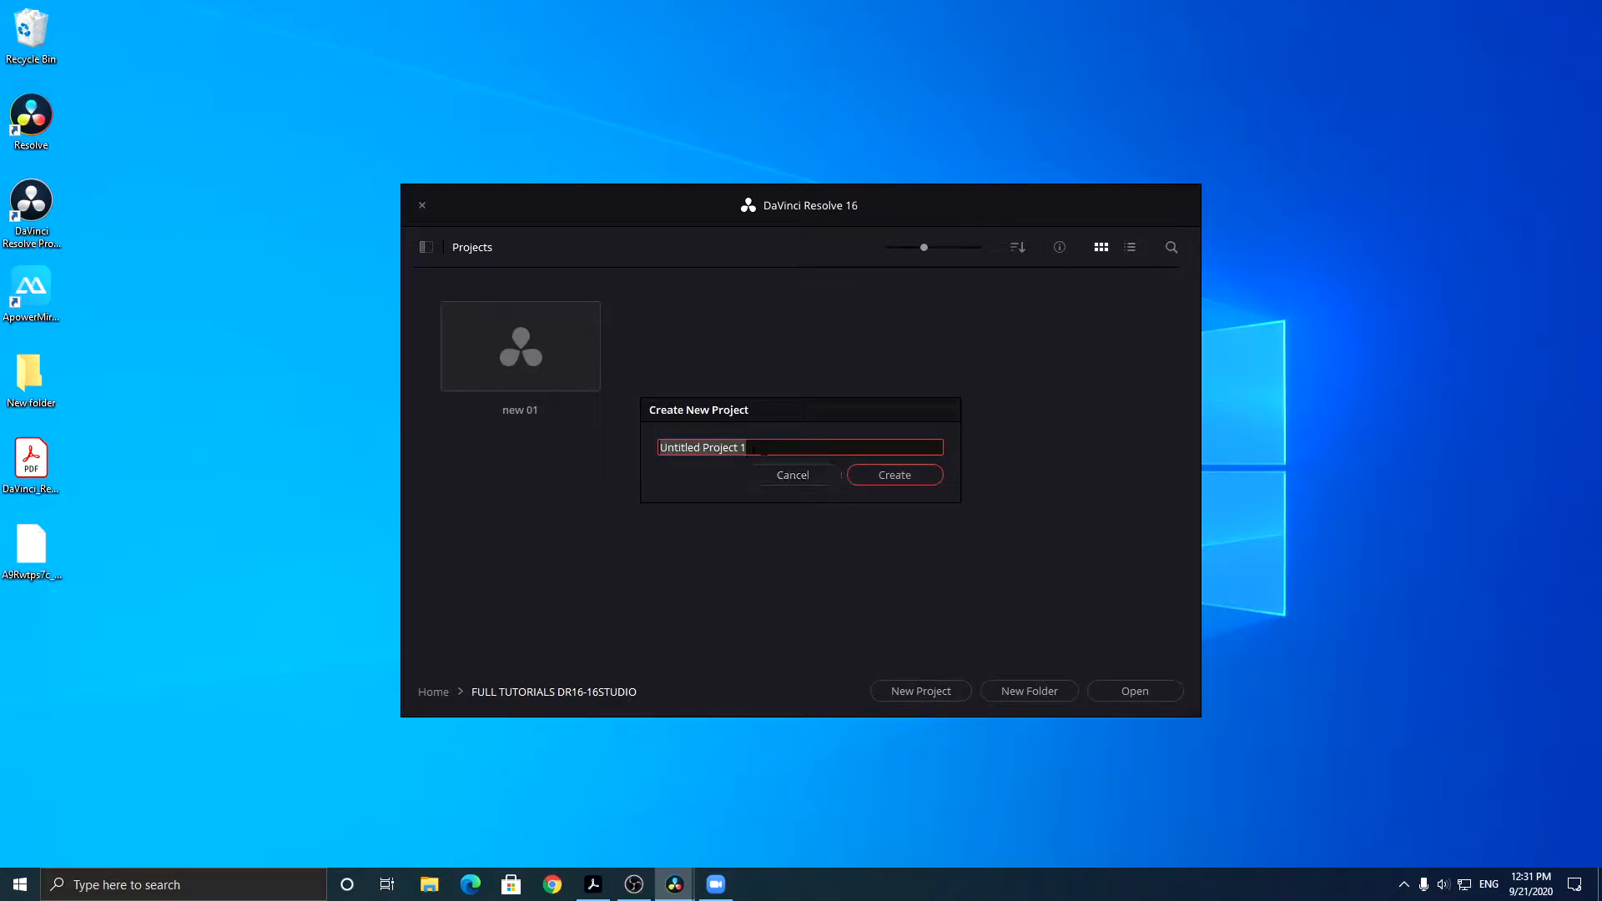
- Create a new project named Cut Page
type("Cut Page")
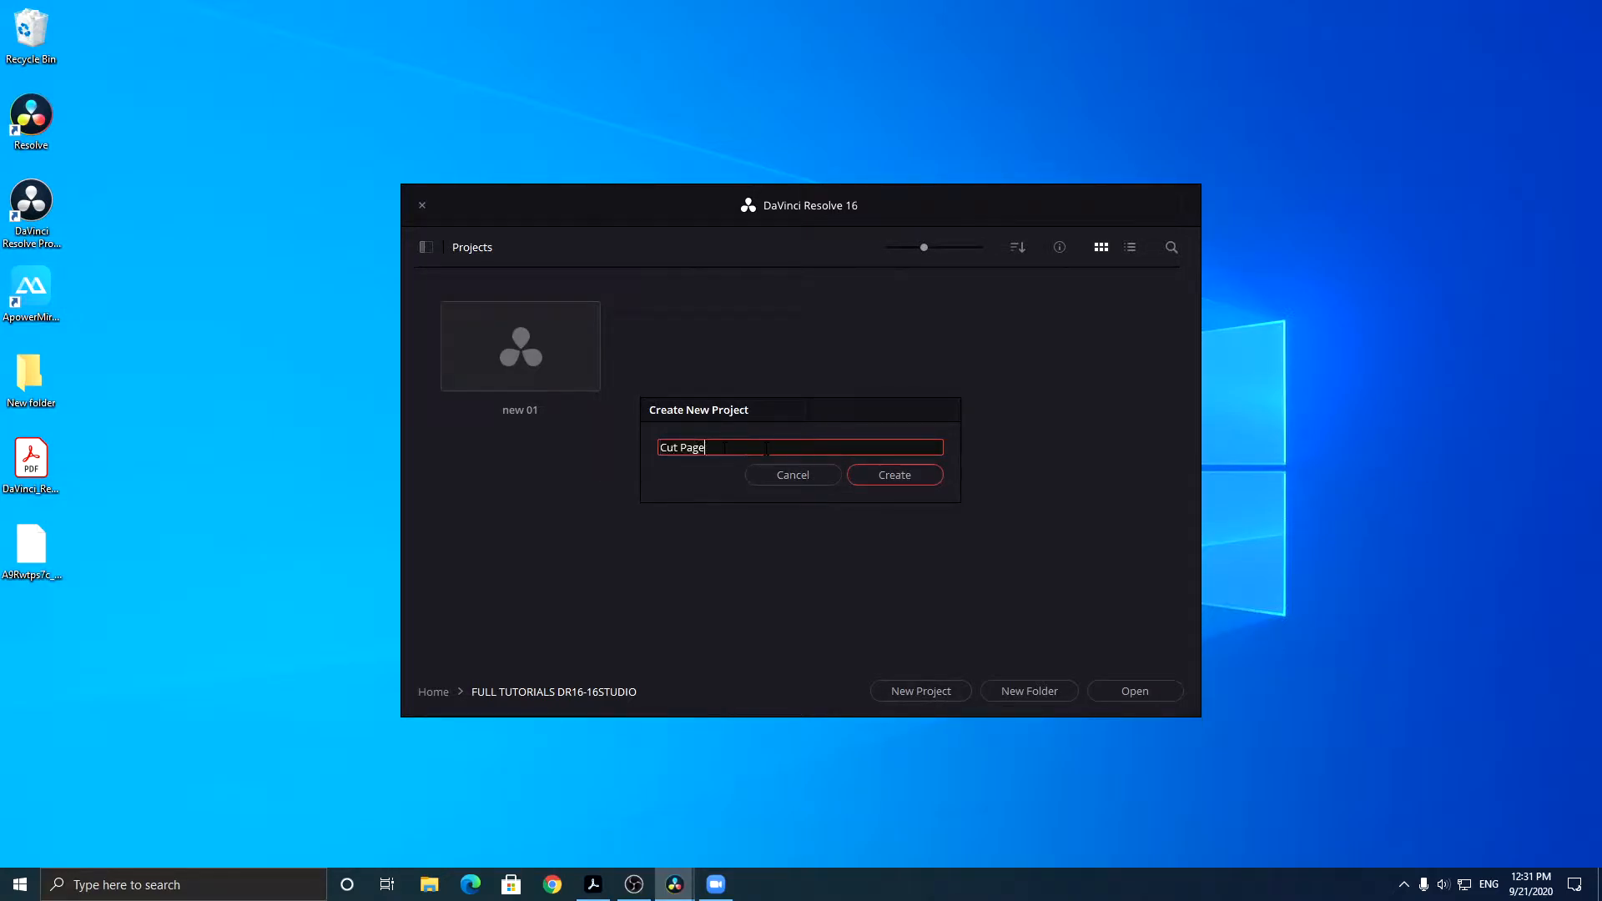
key("Return")
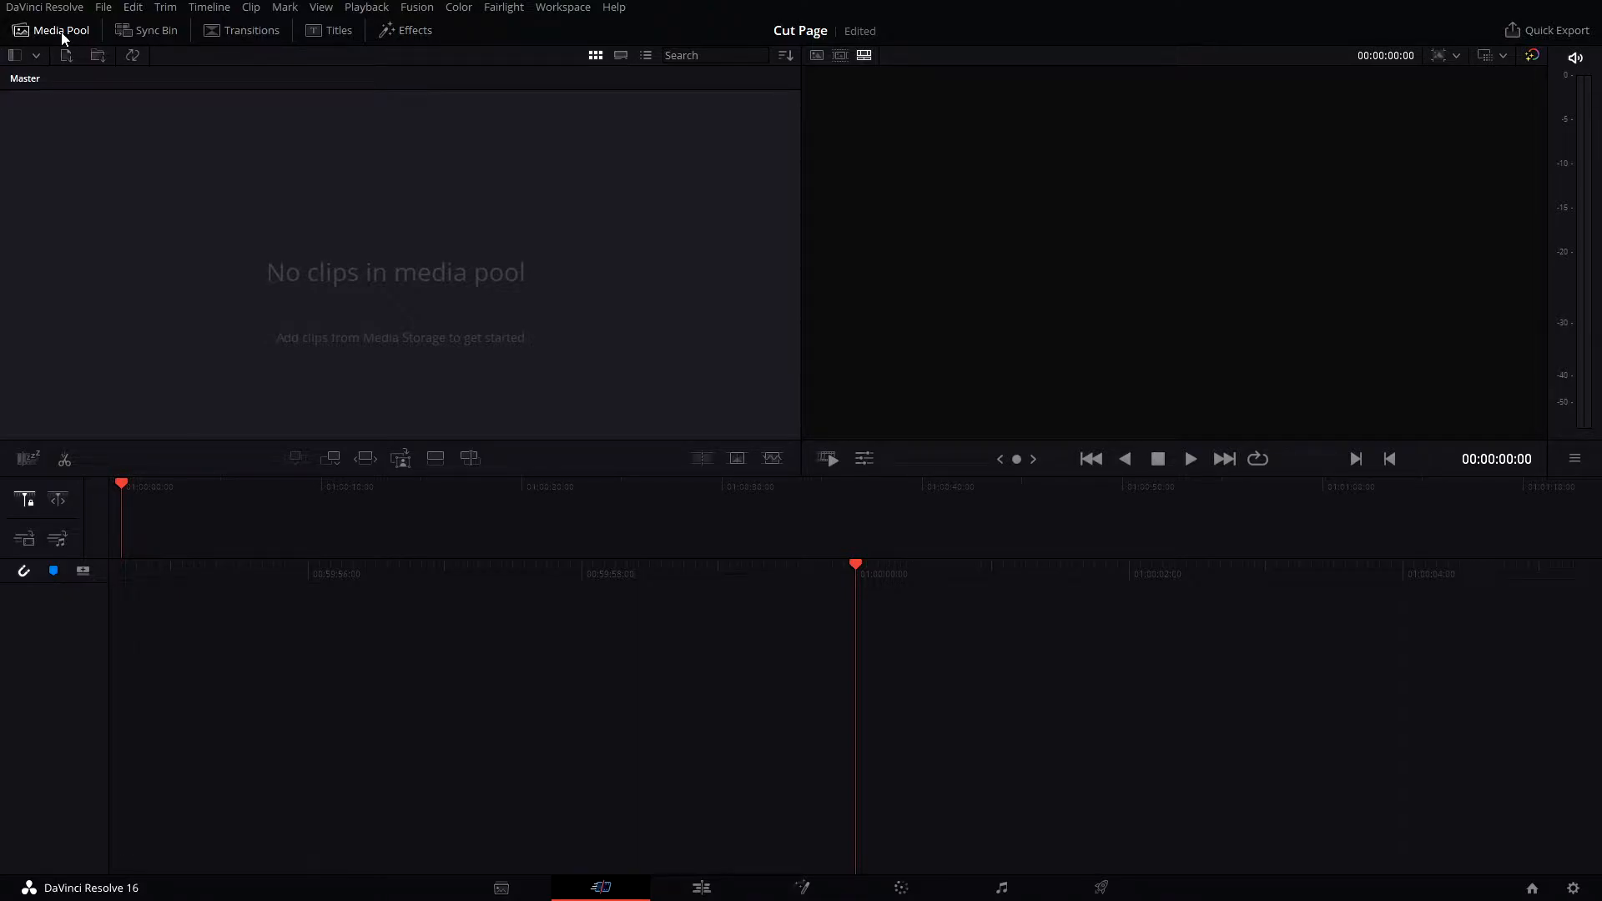
- Look through the Sync Bin, Transitions, Titles and Effects libraries of the Cut page, finishing back at the Media Pool
left_click(143, 31)
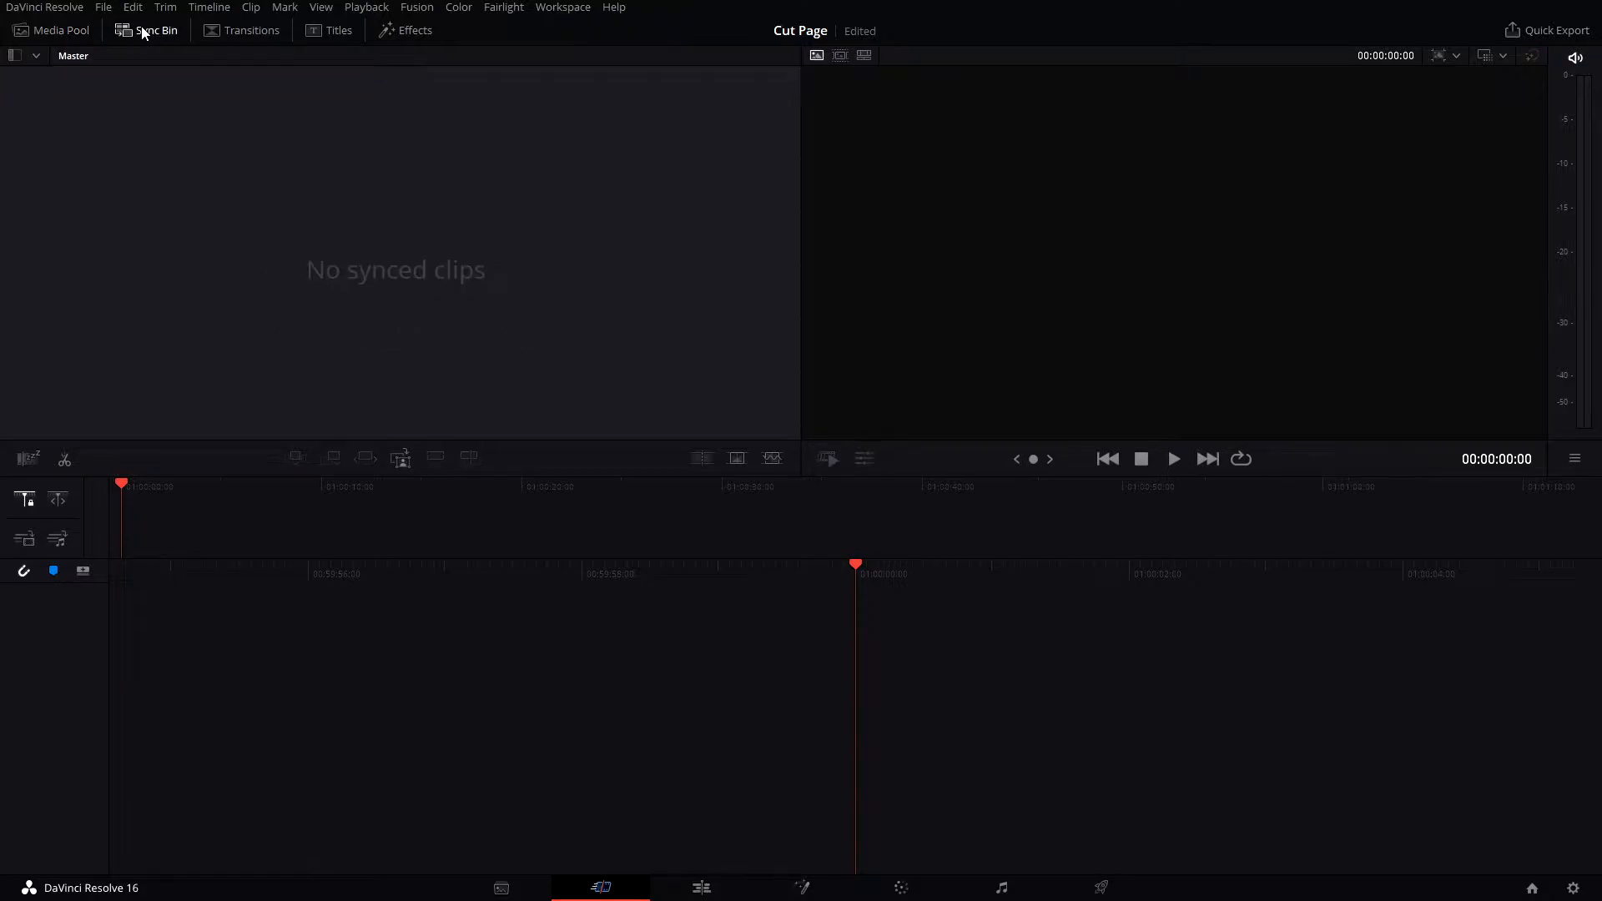
left_click(226, 32)
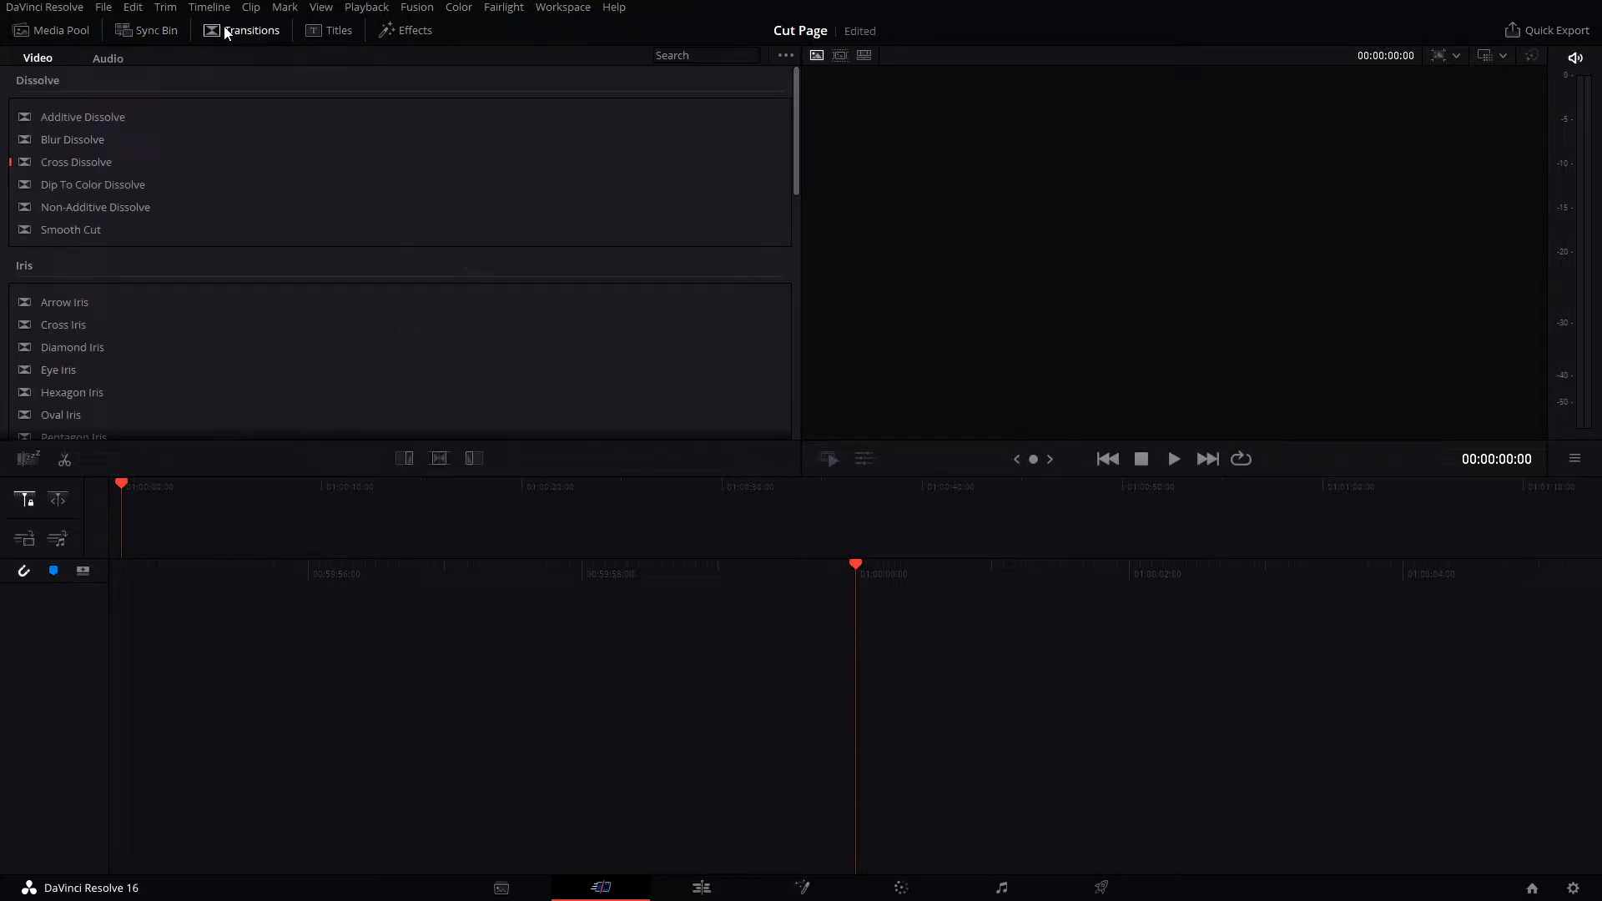
left_click(336, 30)
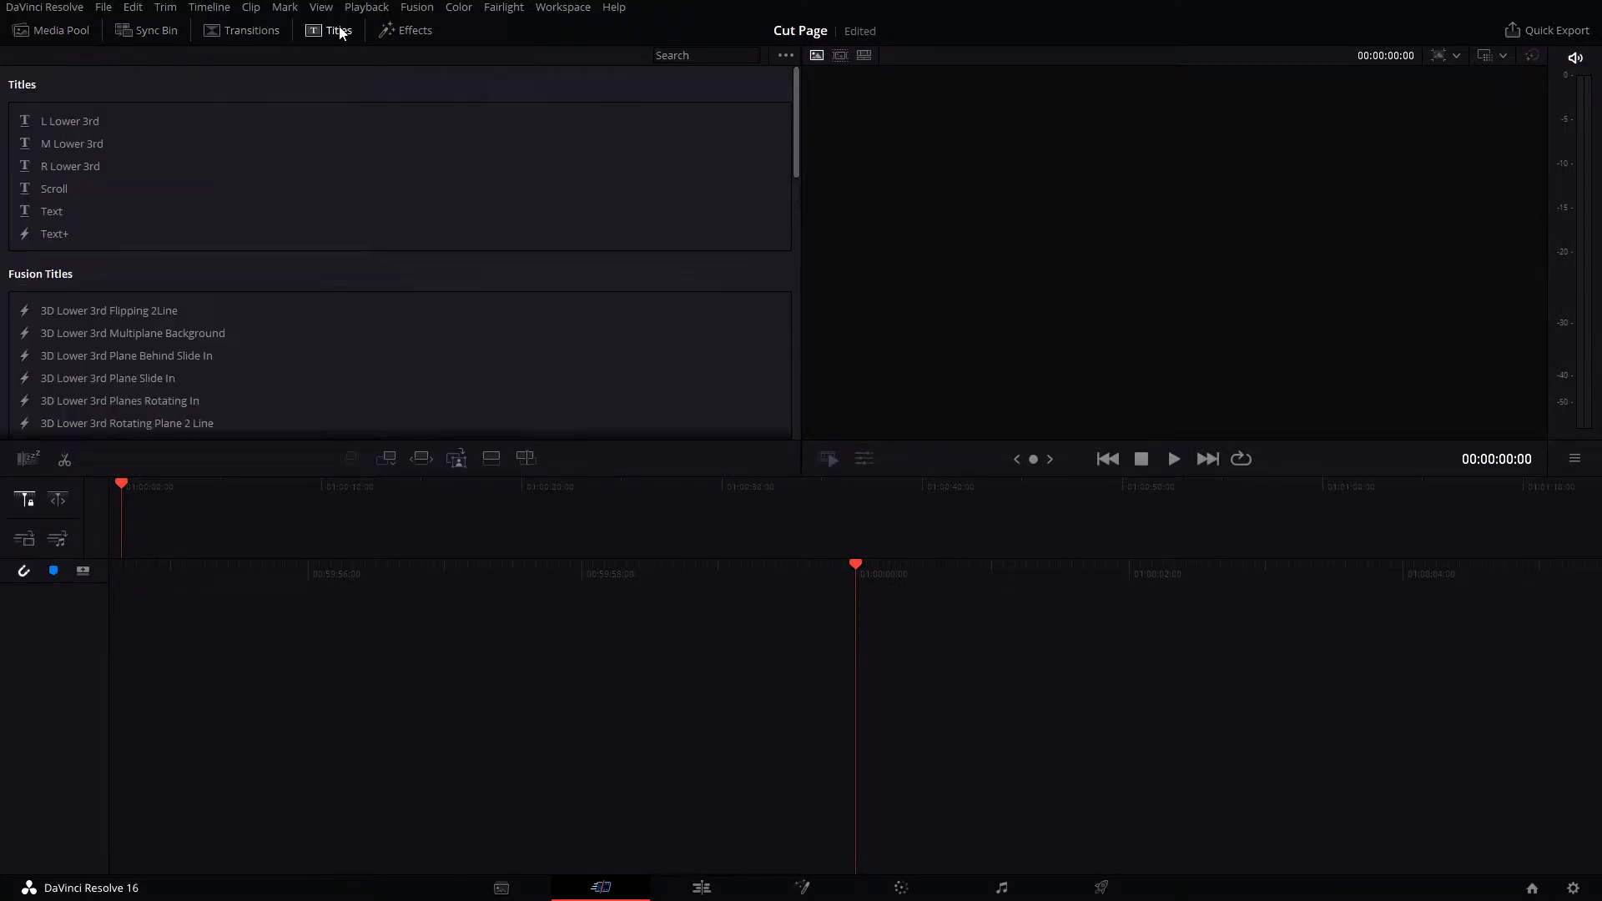
left_click(401, 31)
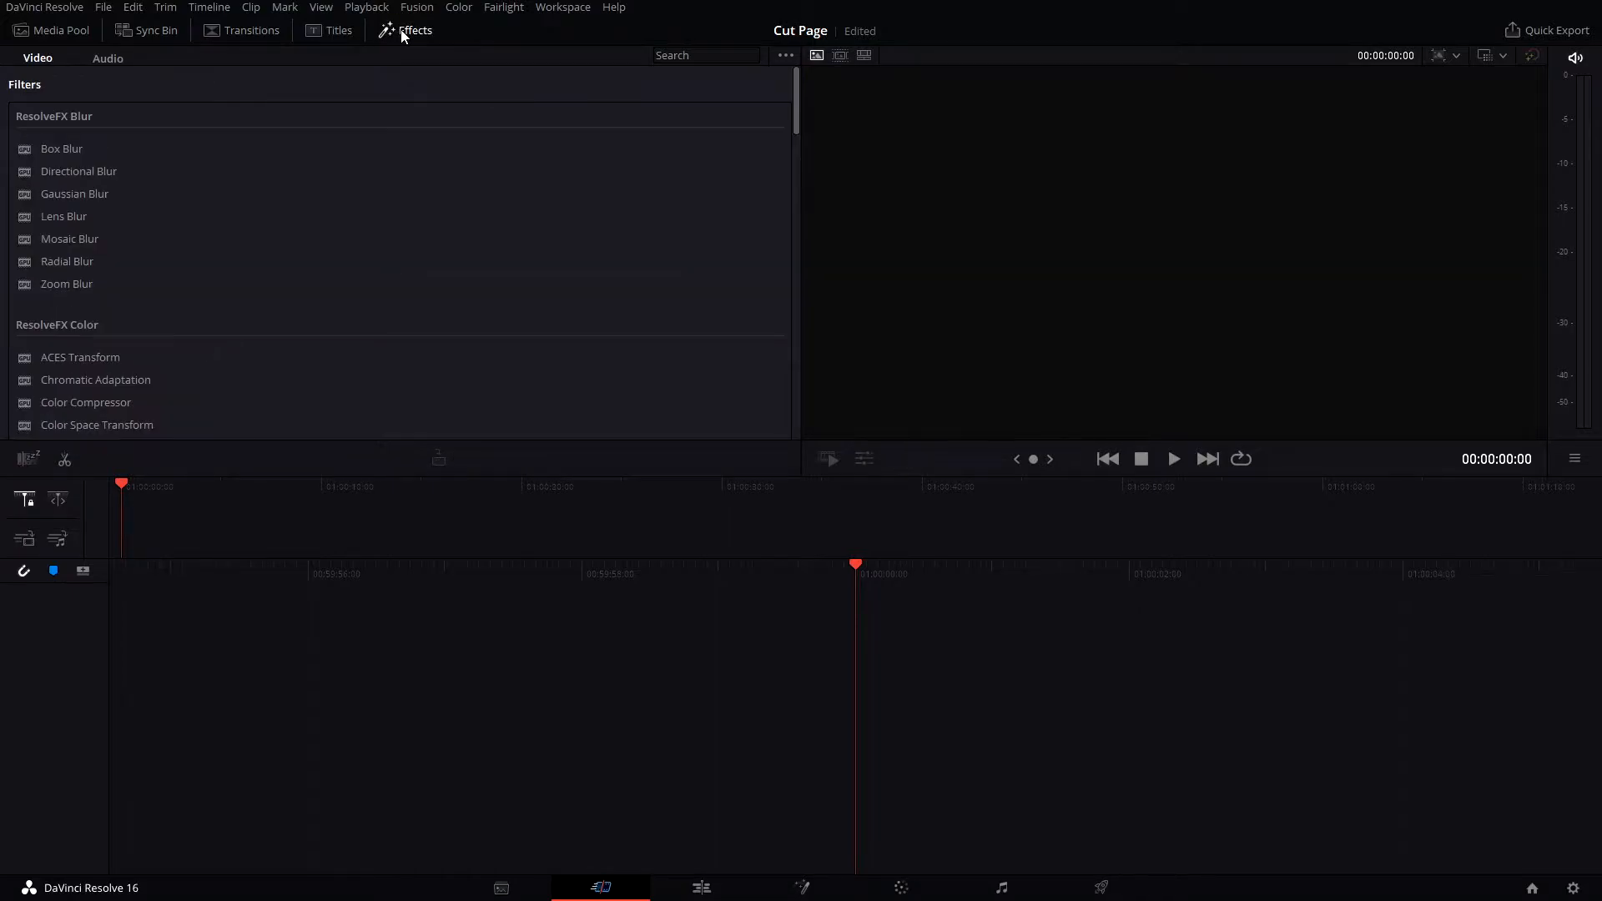
left_click(31, 31)
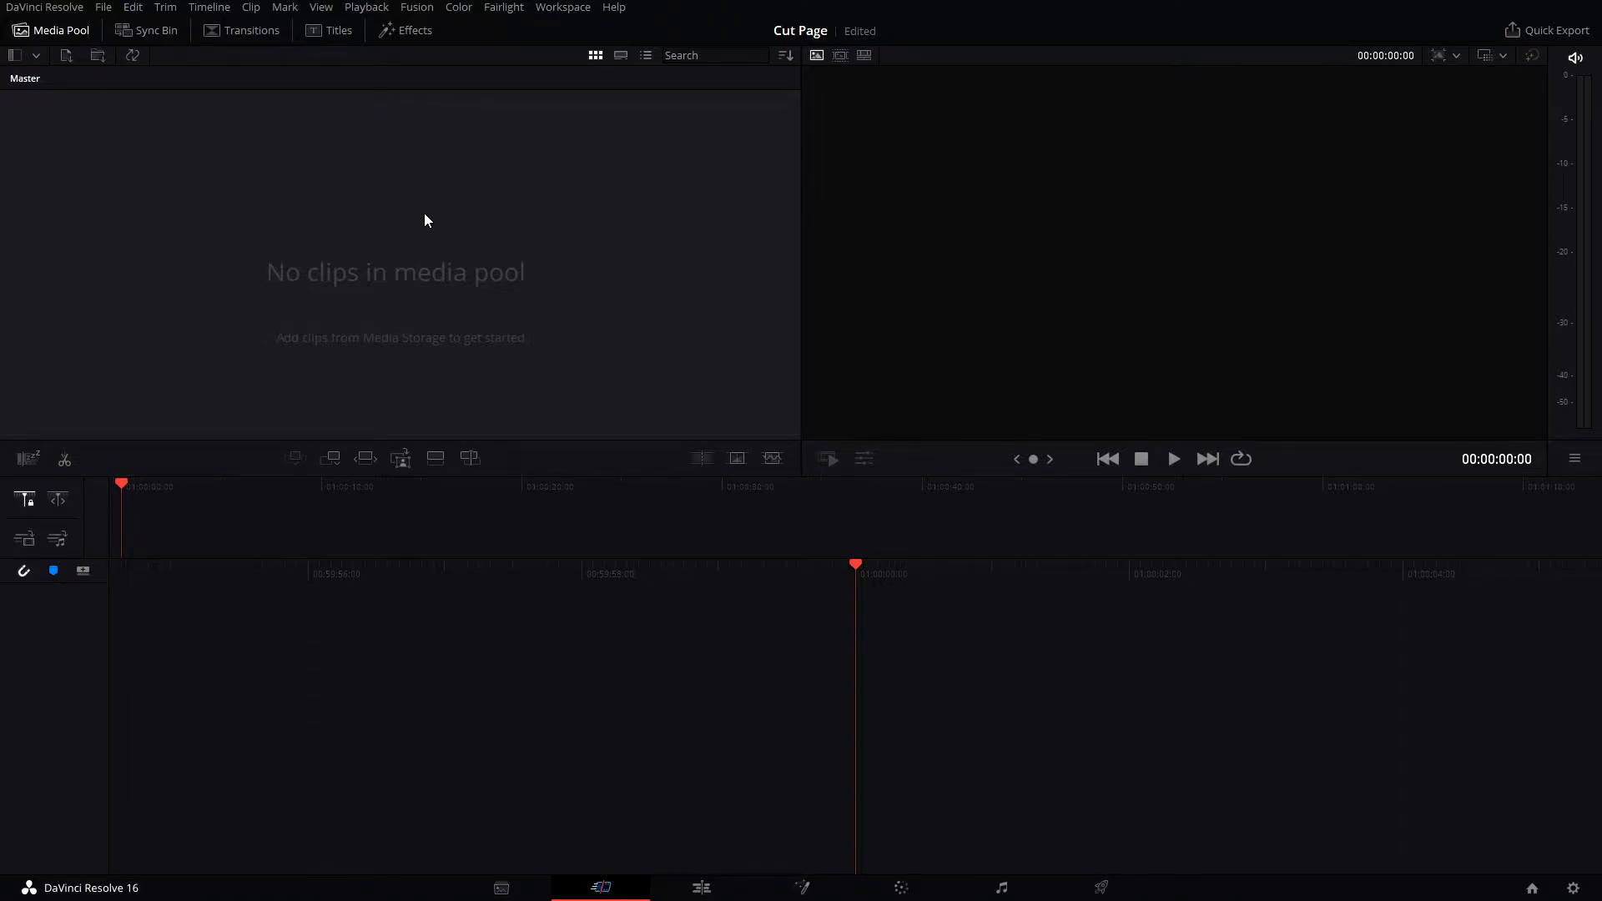
- Look over the storage drives listed on the Media page and return to the Cut page
left_click(502, 888)
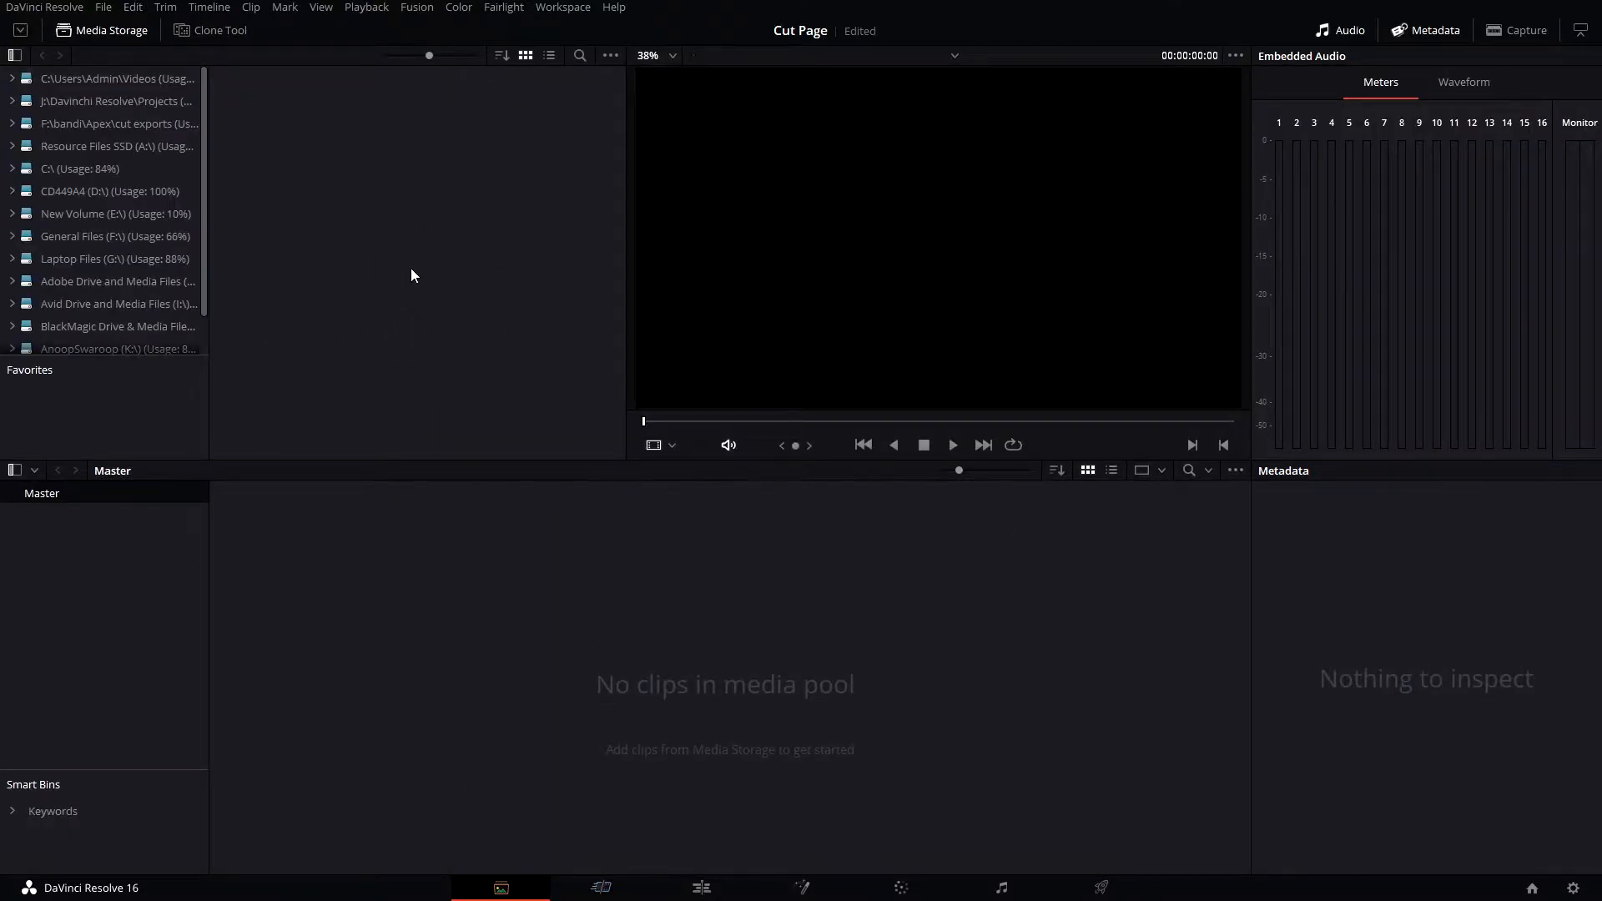
scroll(109, 192, "down", 2)
scroll(117, 342, "up", 2)
left_click(601, 888)
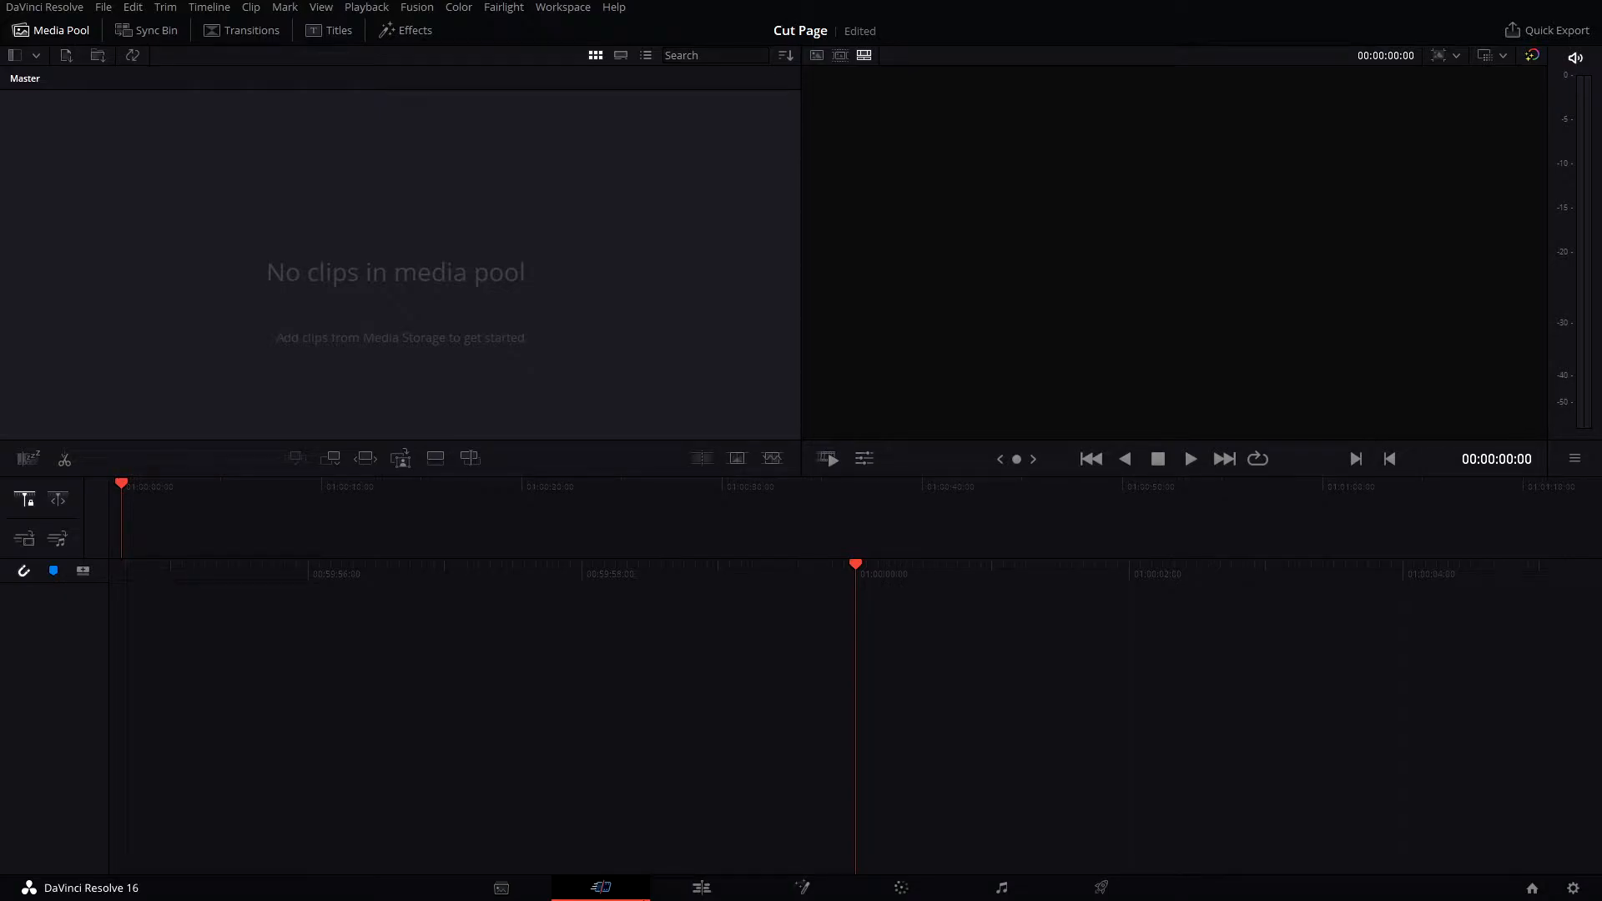
- Examine the Sync Bin, the video transitions, the full list of standard and Fusion titles, and the effects filters
left_click(144, 36)
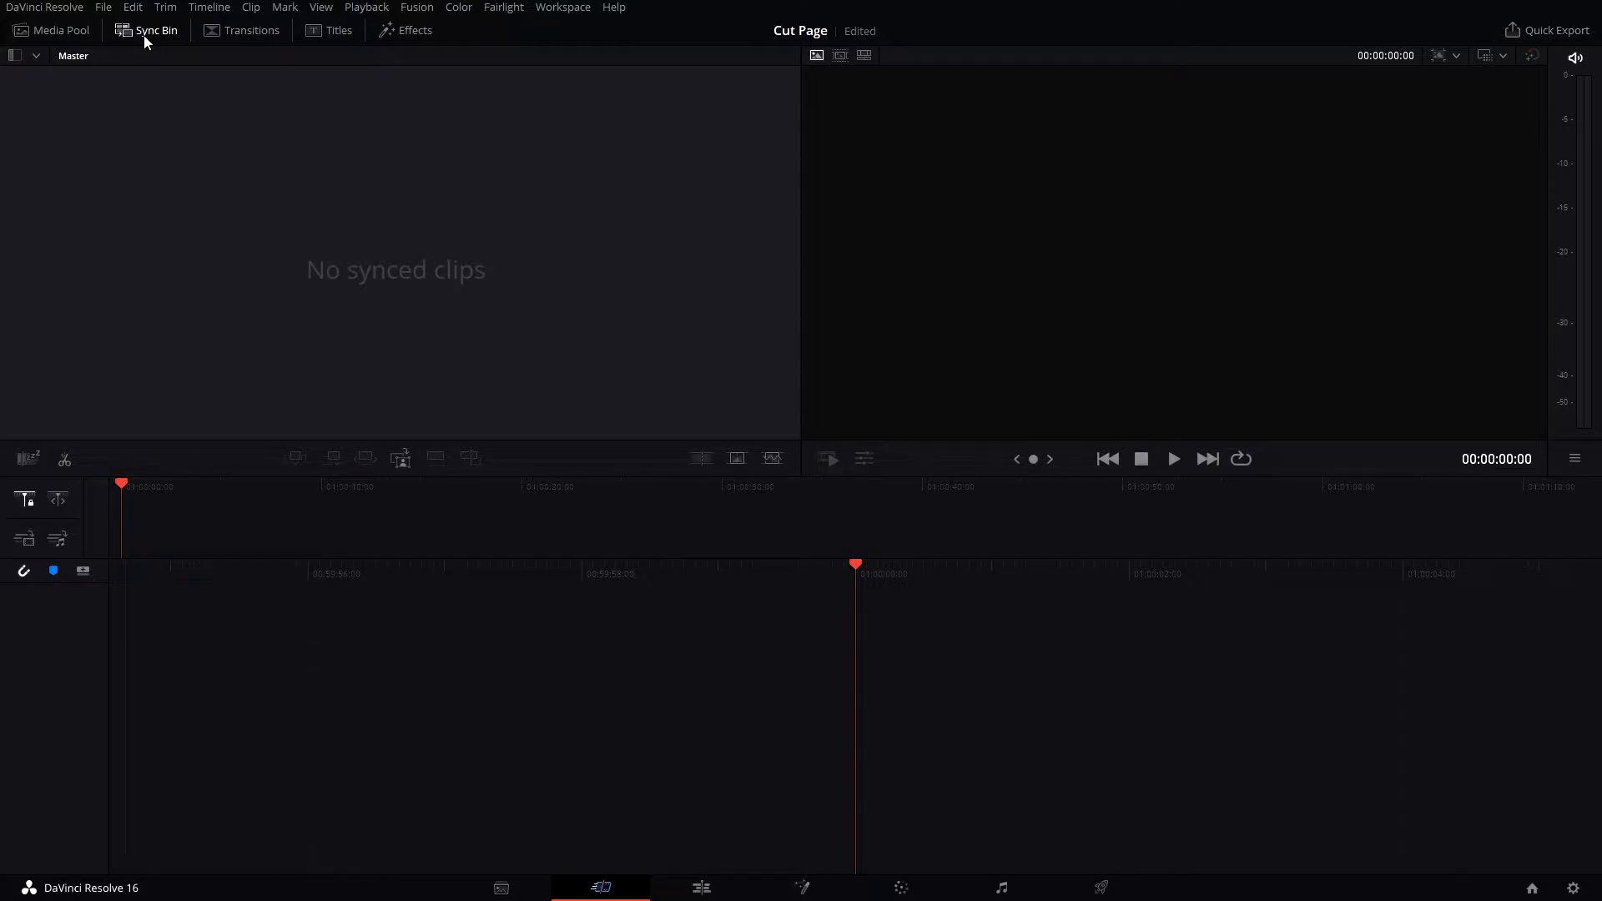
left_click(227, 38)
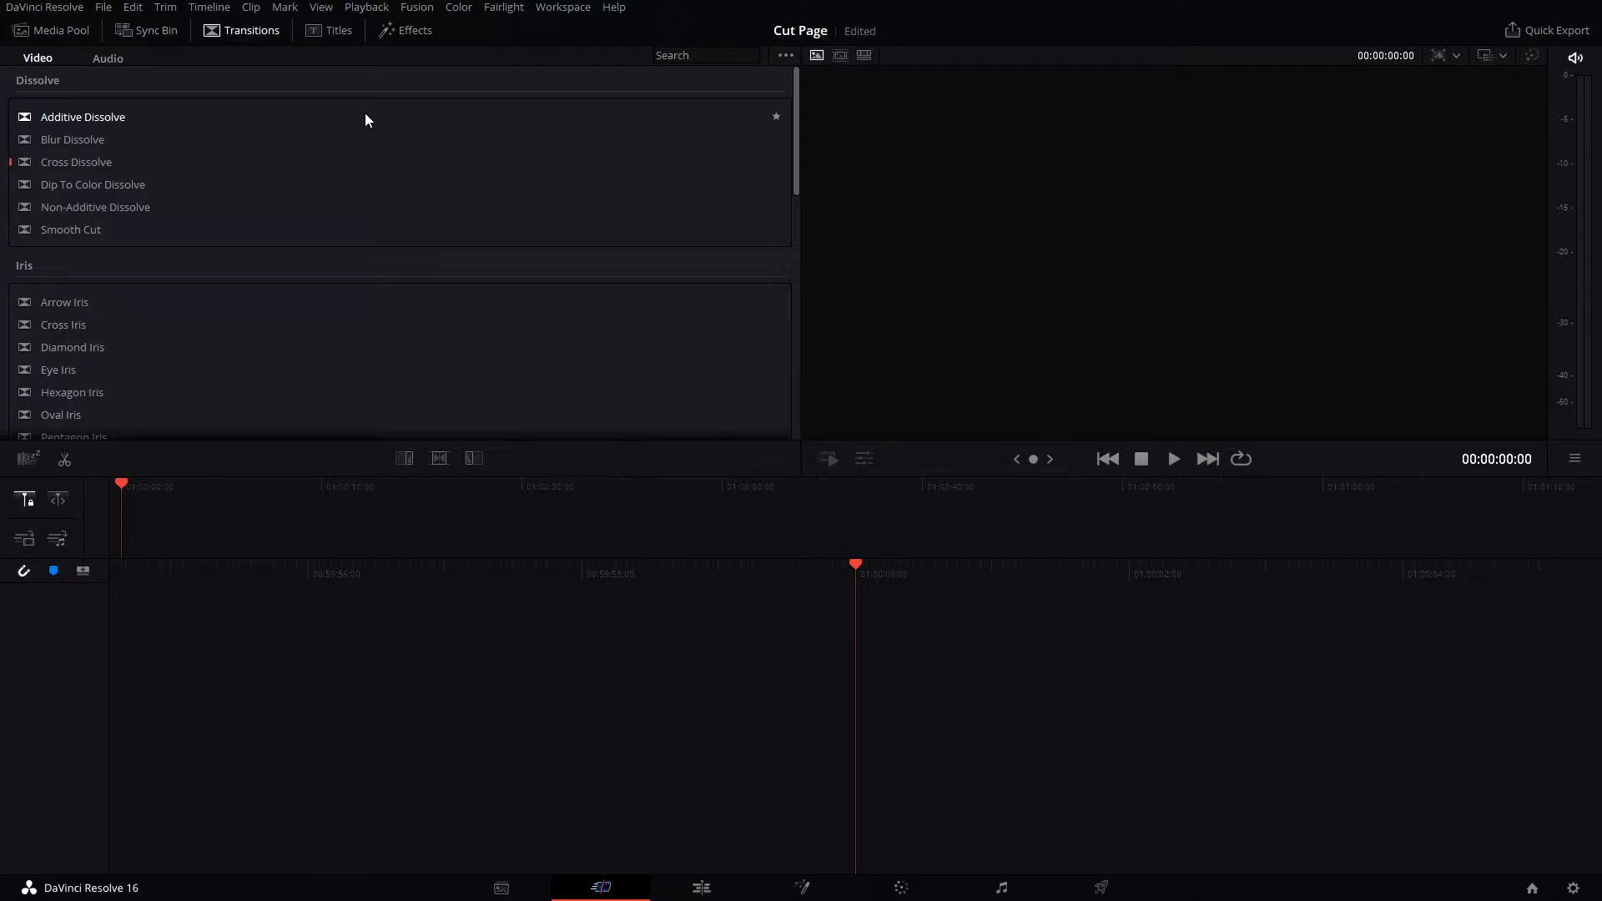
left_click(340, 30)
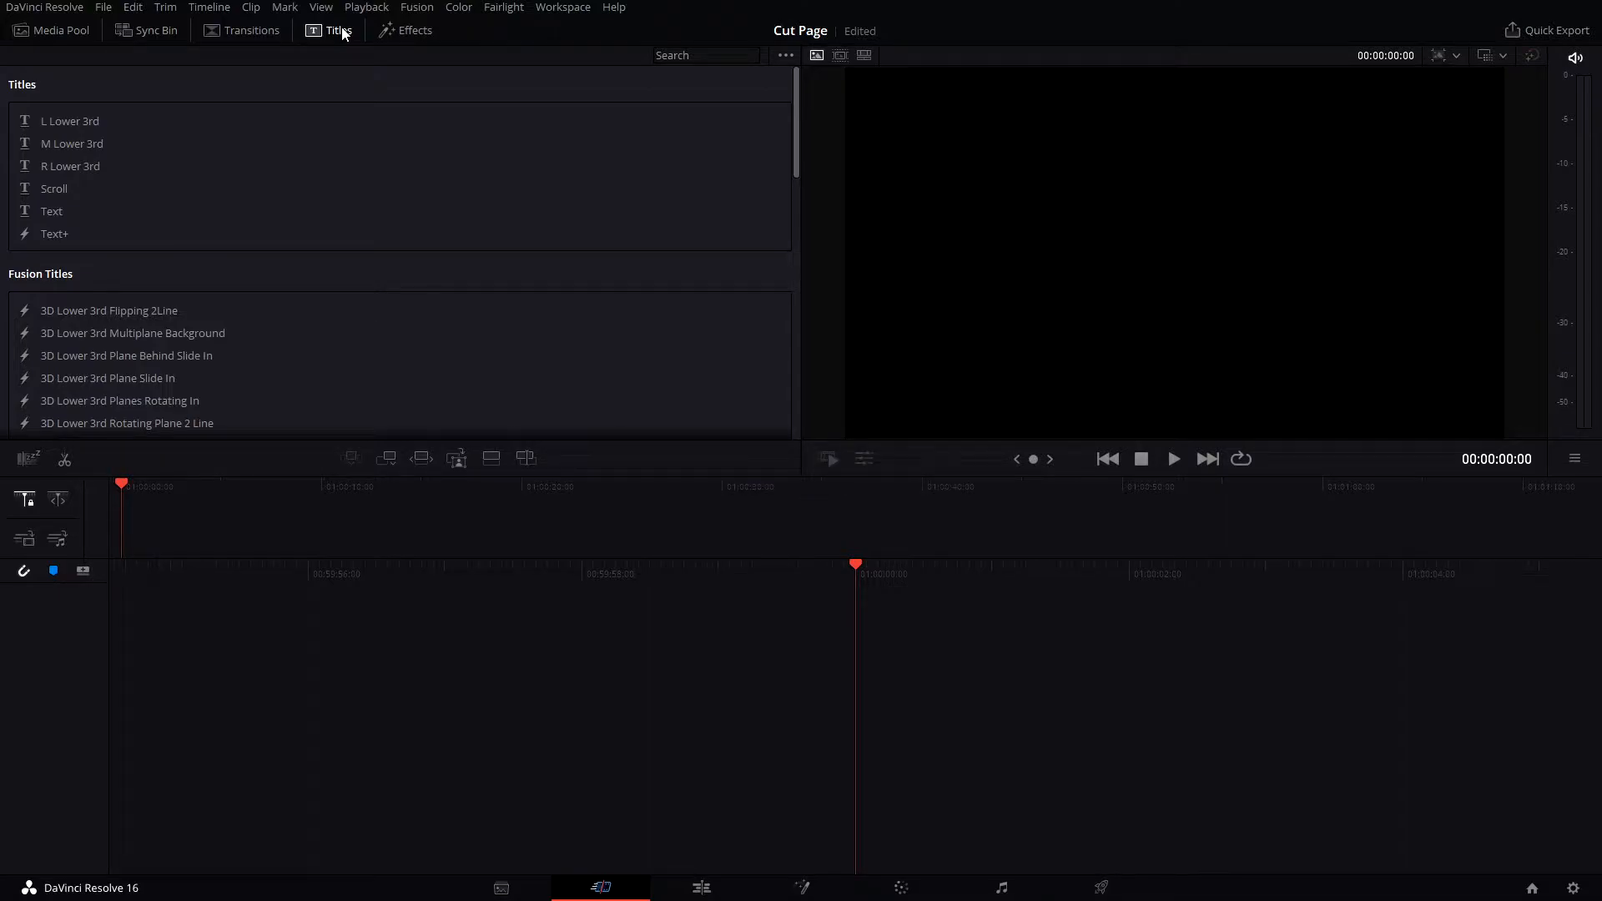
scroll(318, 251, "down", 15)
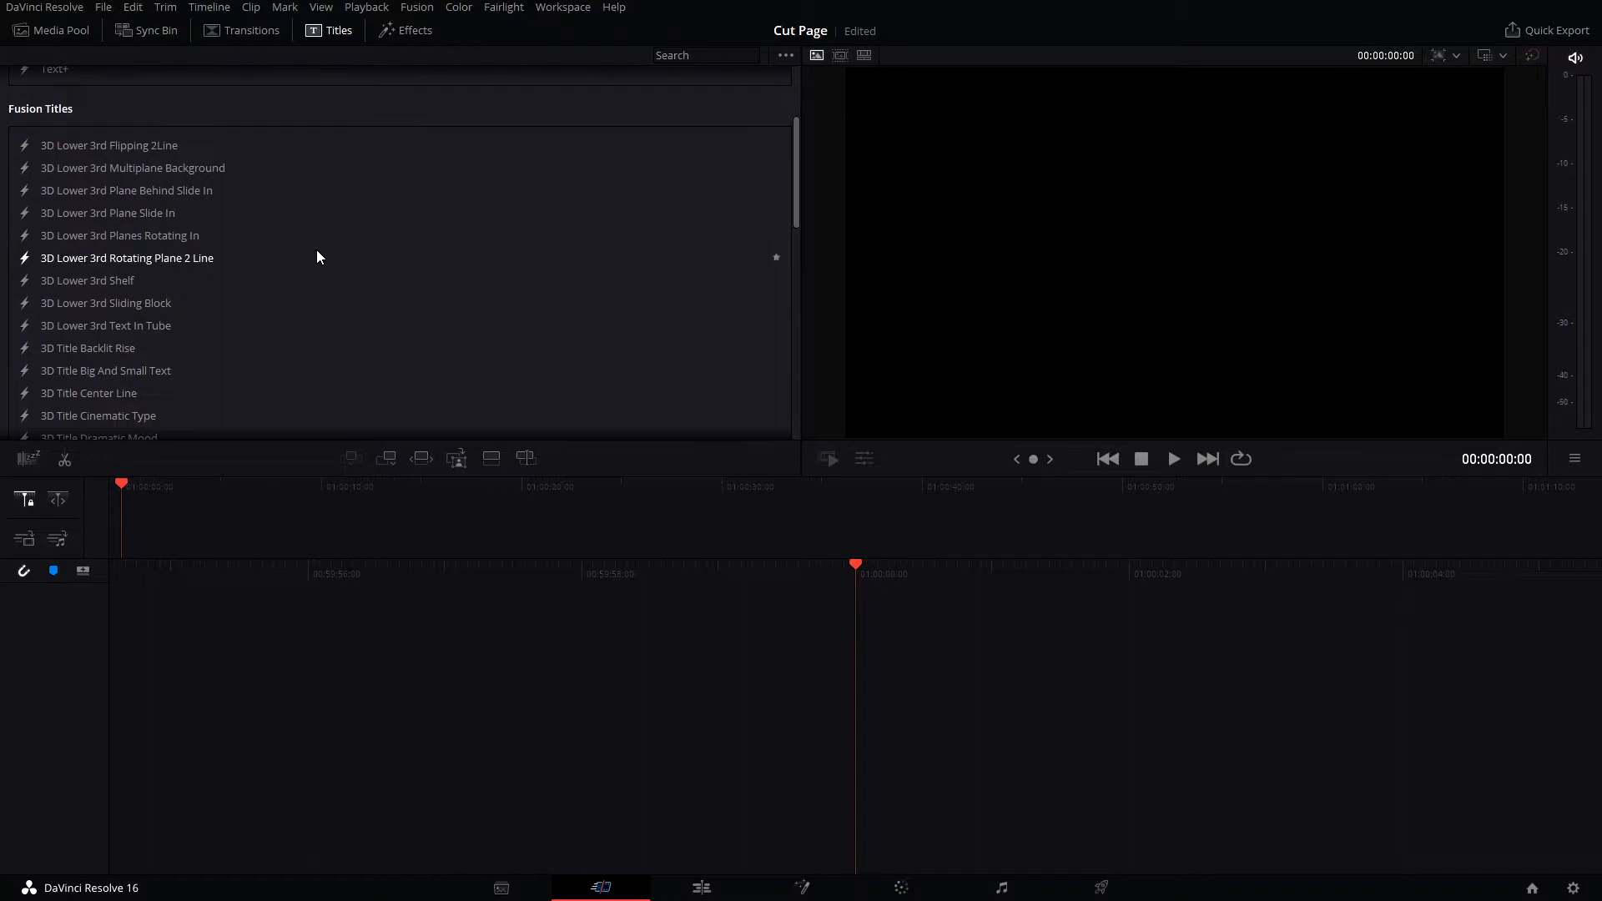
scroll(317, 251, "down", 2)
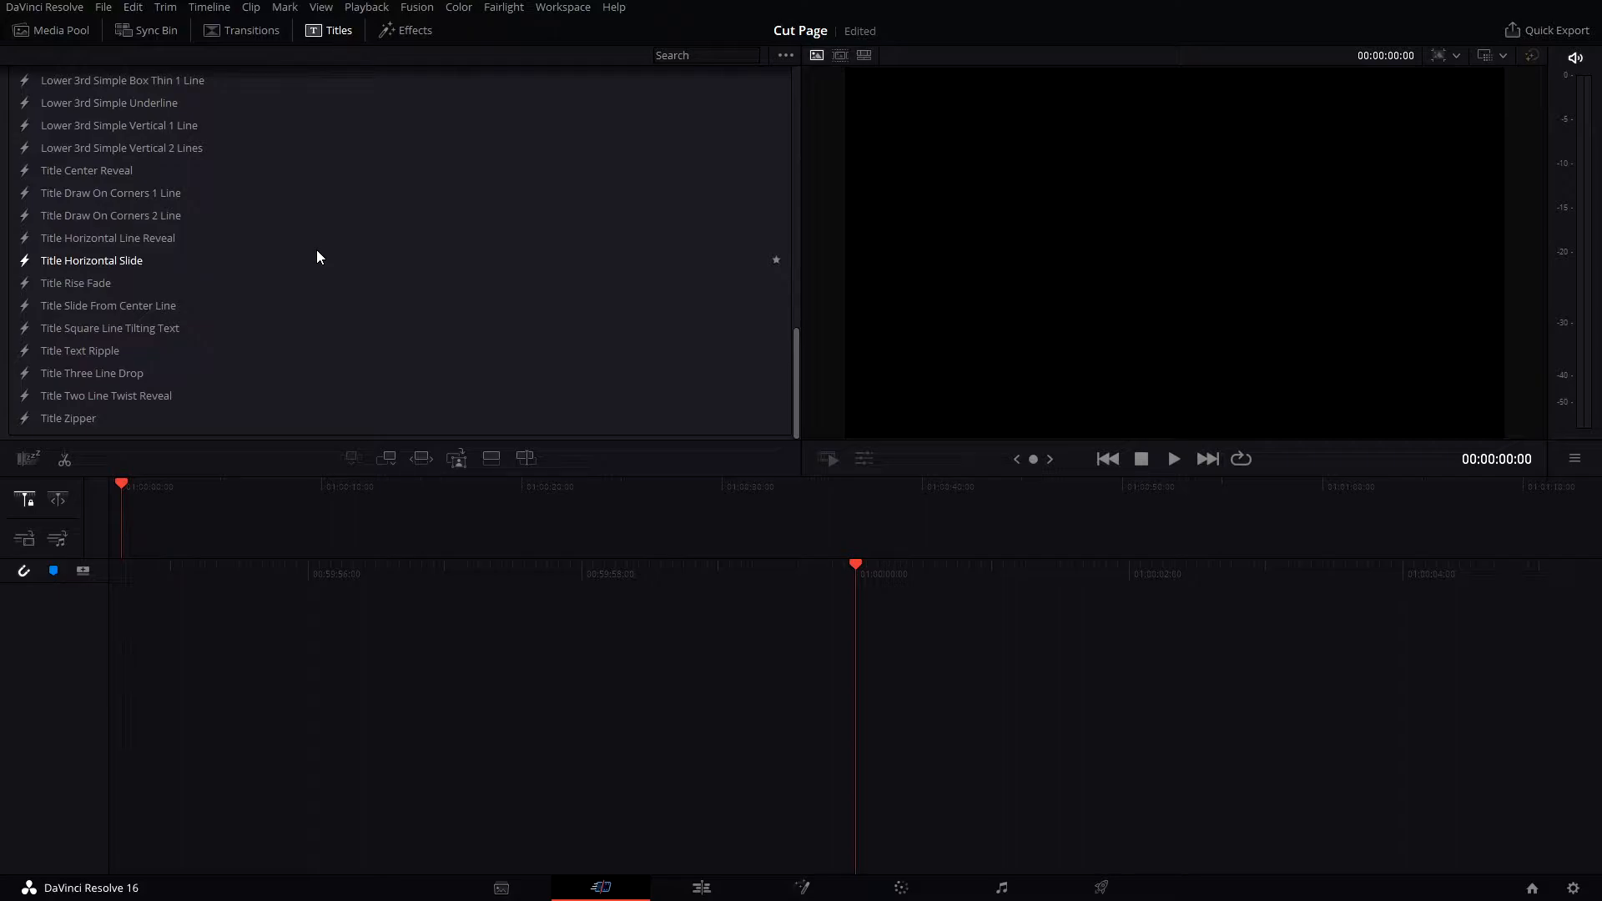
scroll(337, 268, "up", 15)
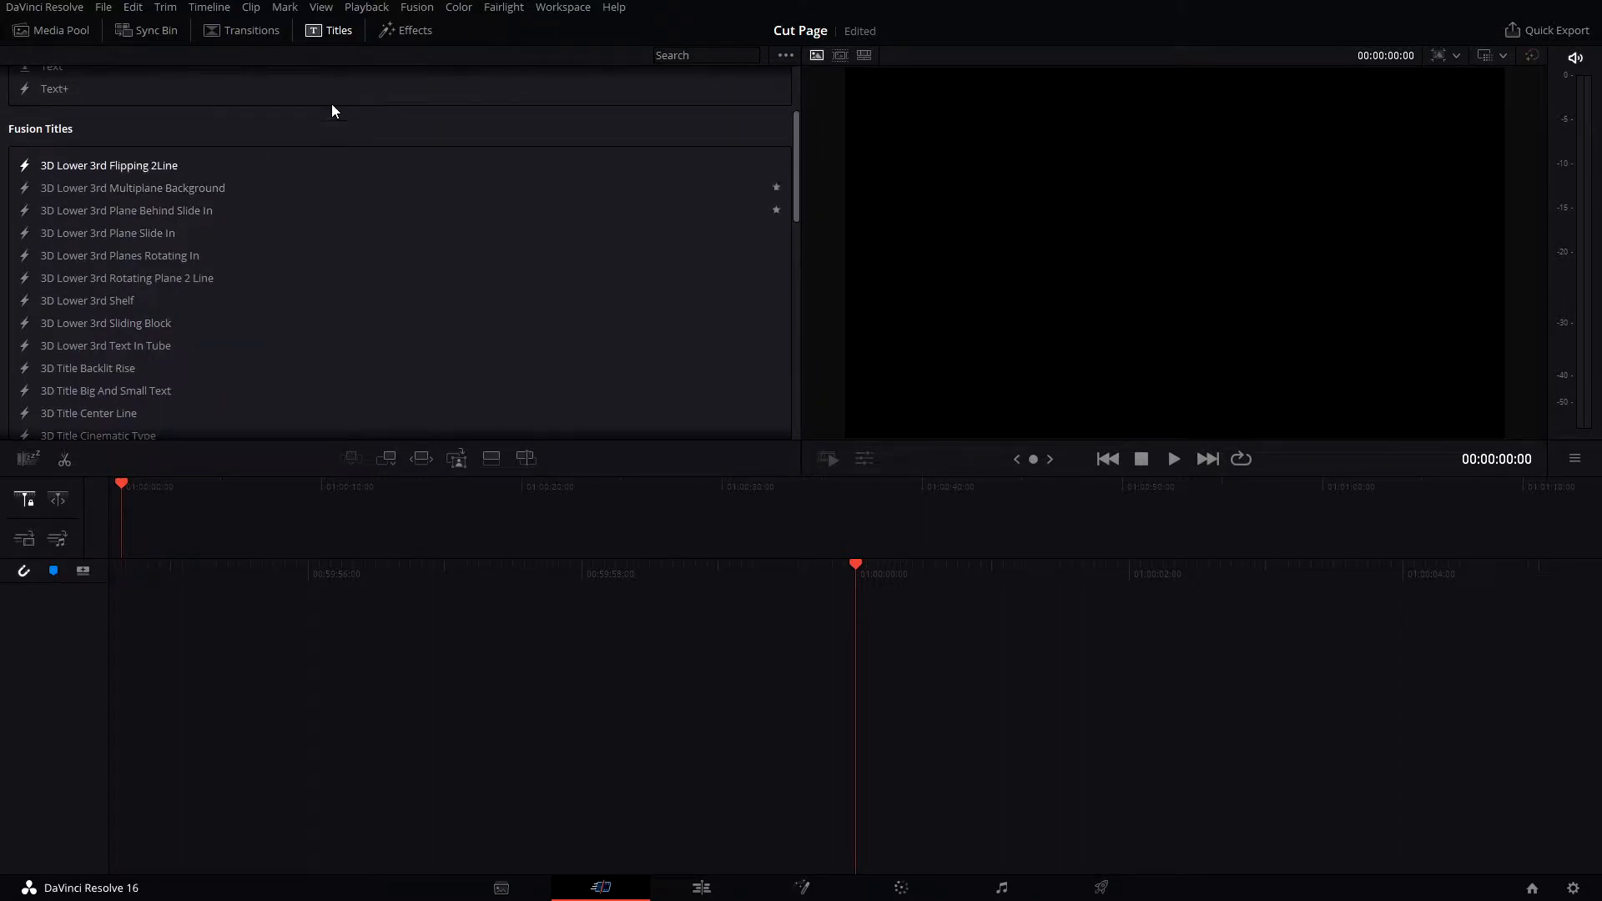
left_click(414, 31)
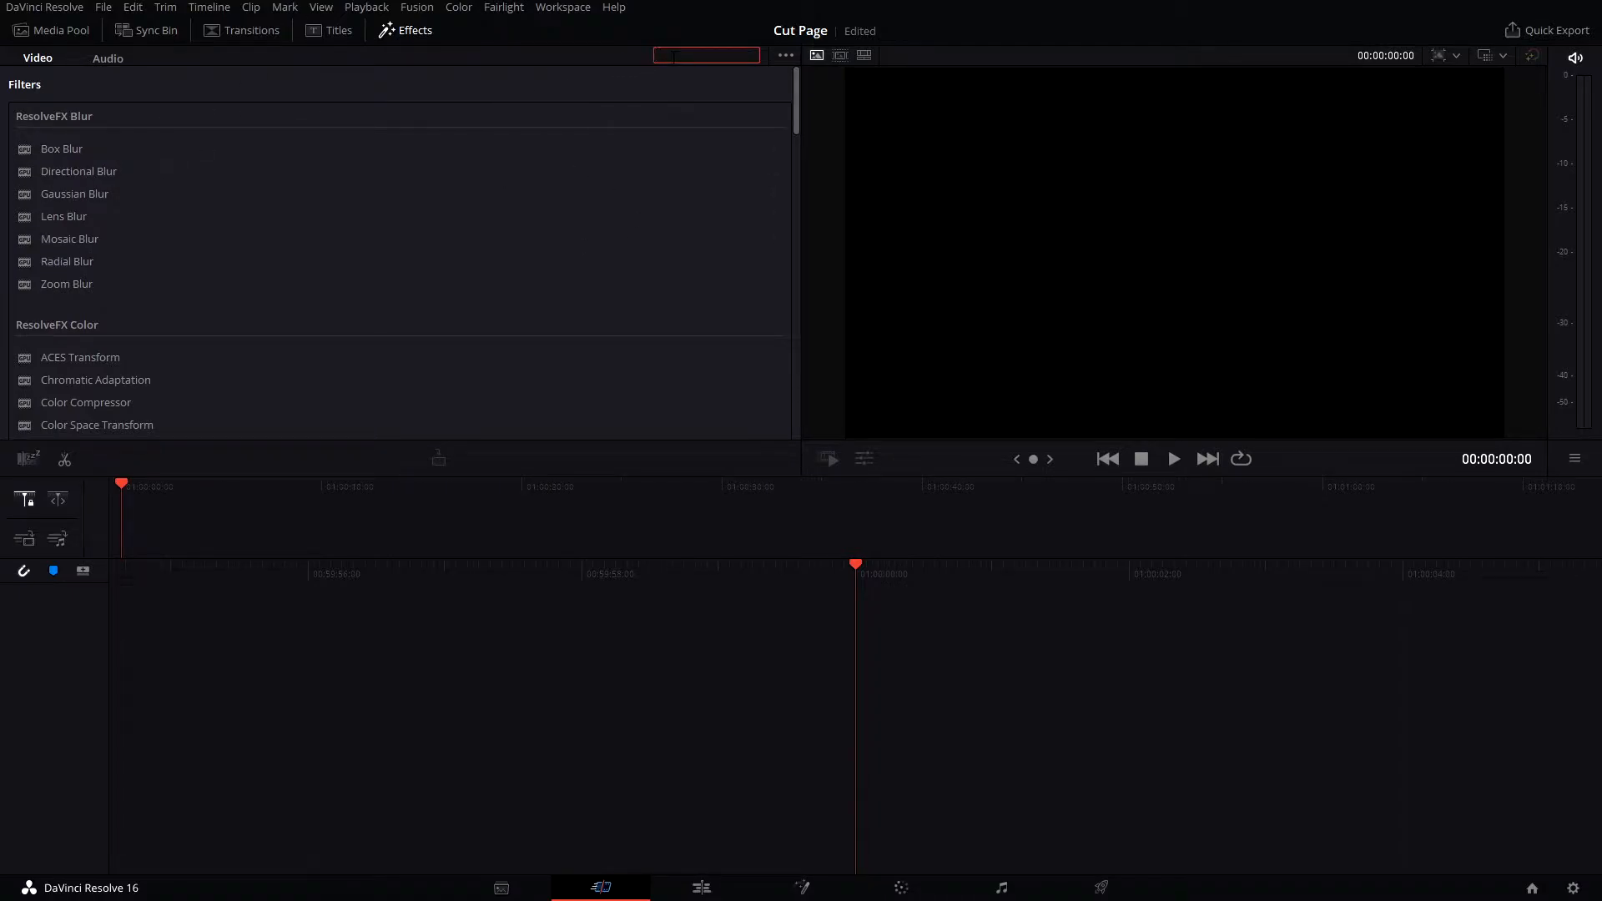
left_click(487, 87)
- Search the Titles library for "Text"
left_click(348, 37)
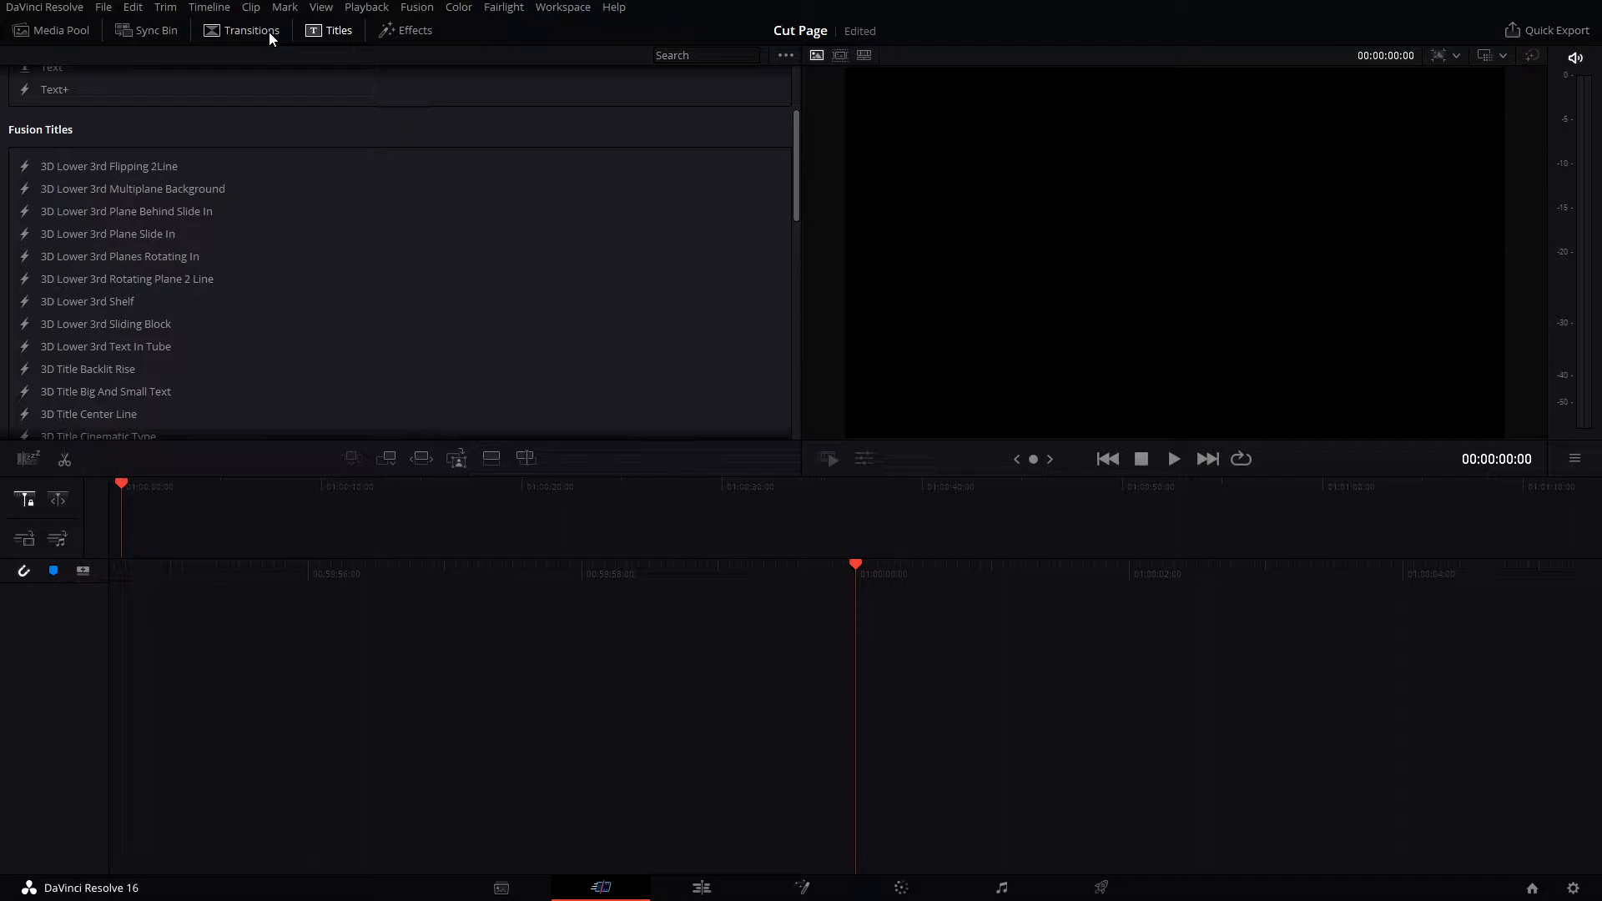
left_click(689, 56)
type("Text")
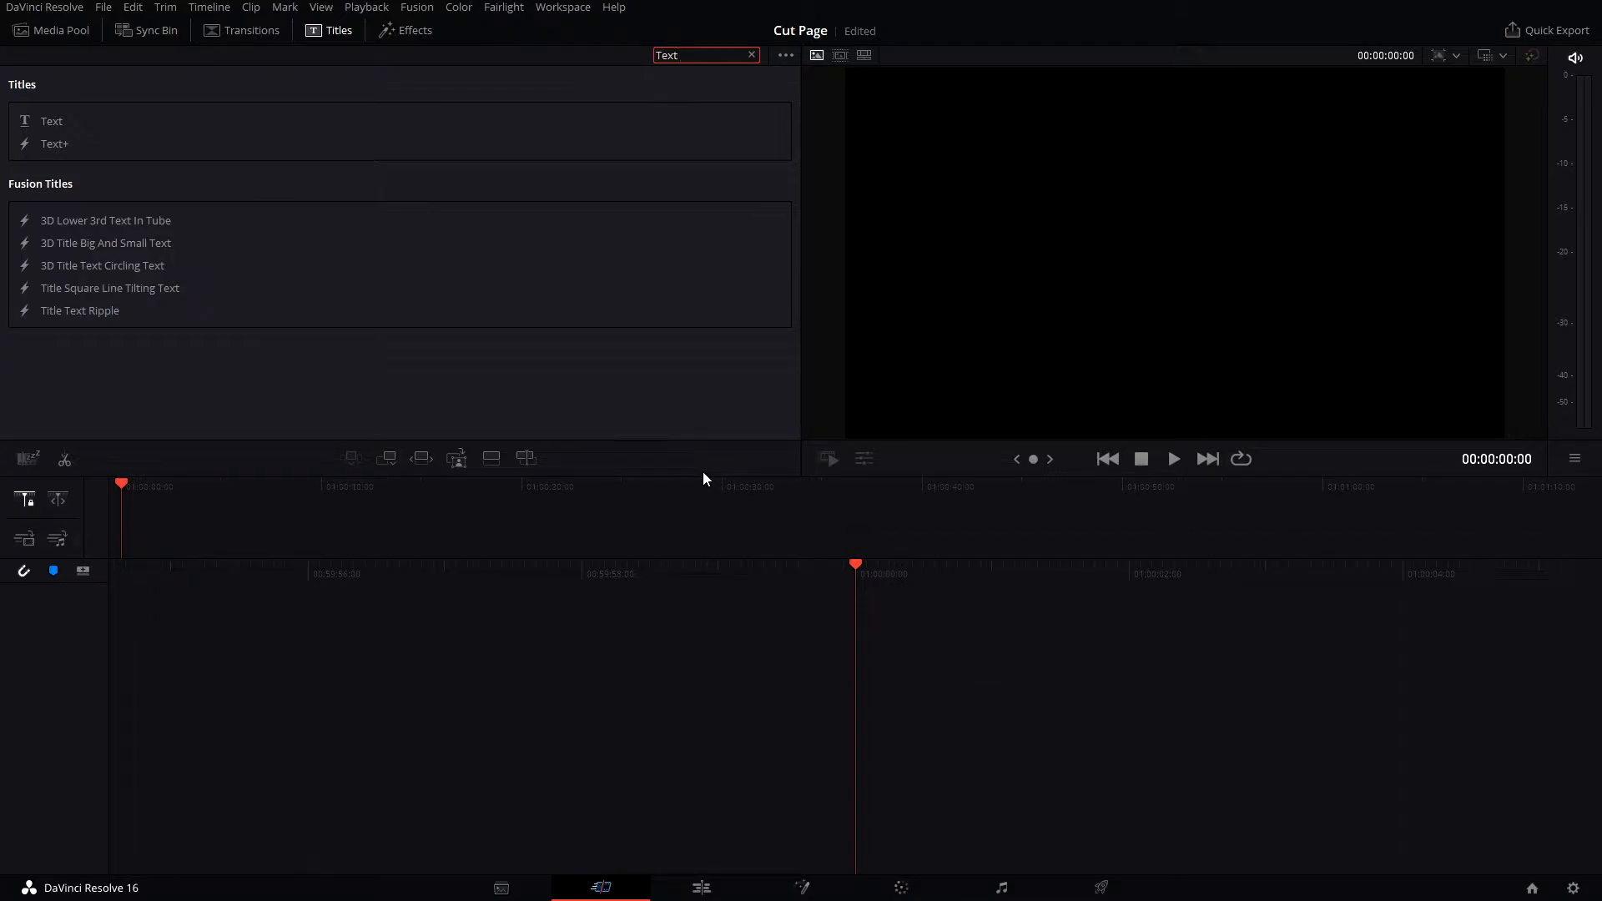
- Search the Transitions library for "Cros" in place of the previous term, and clear the search
left_click(262, 29)
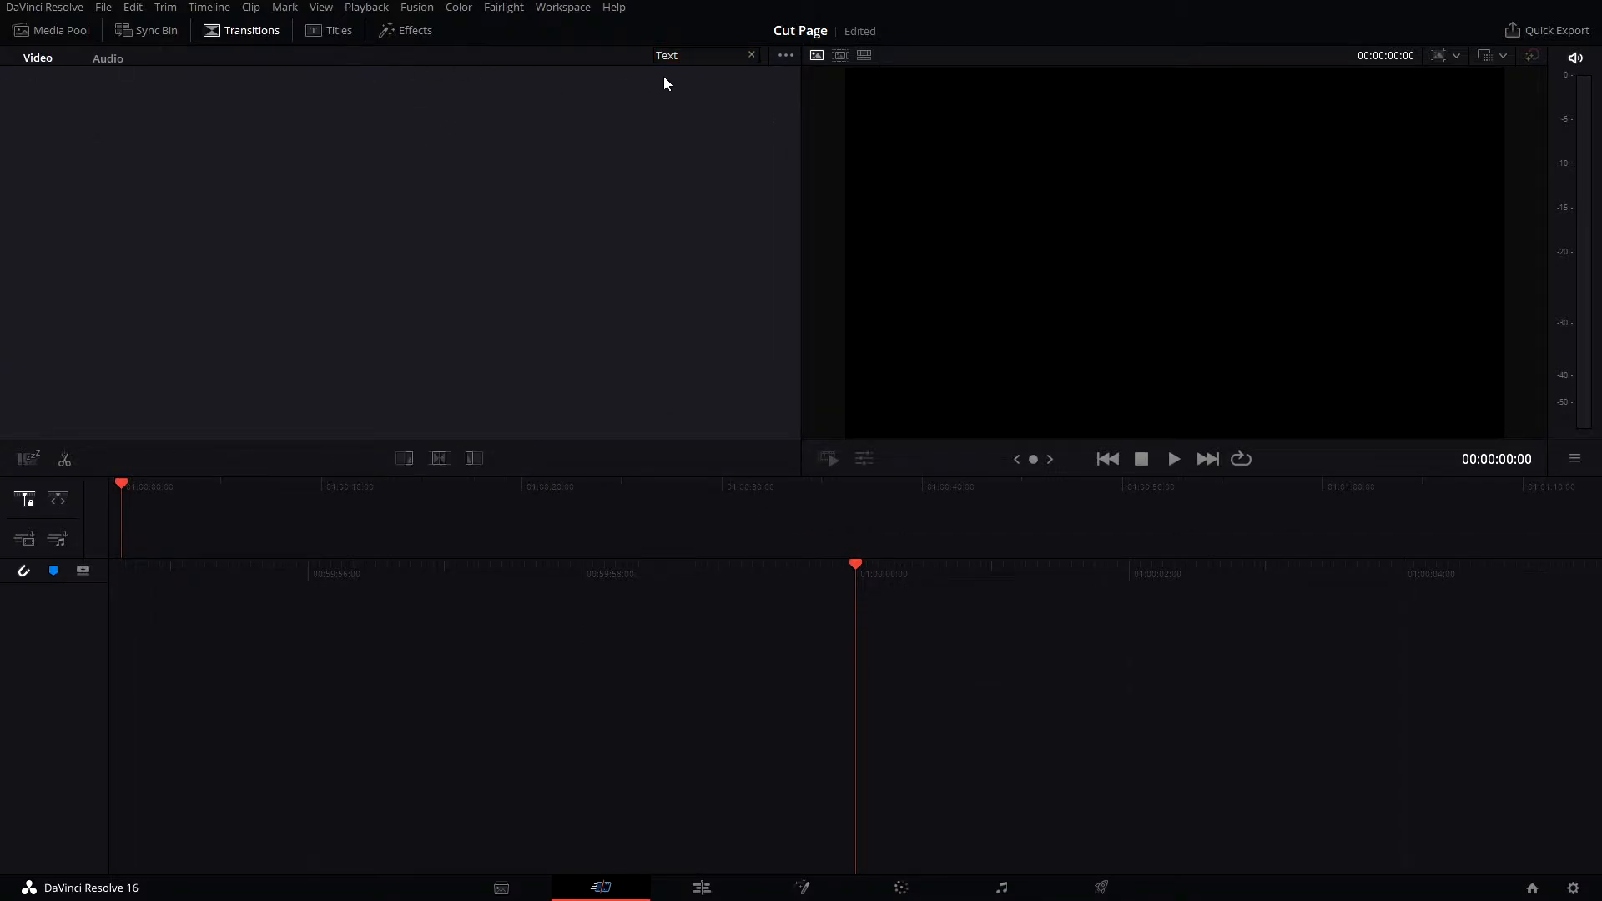
key("BackSpace")
key("BackSpace")
key("BackSpace")
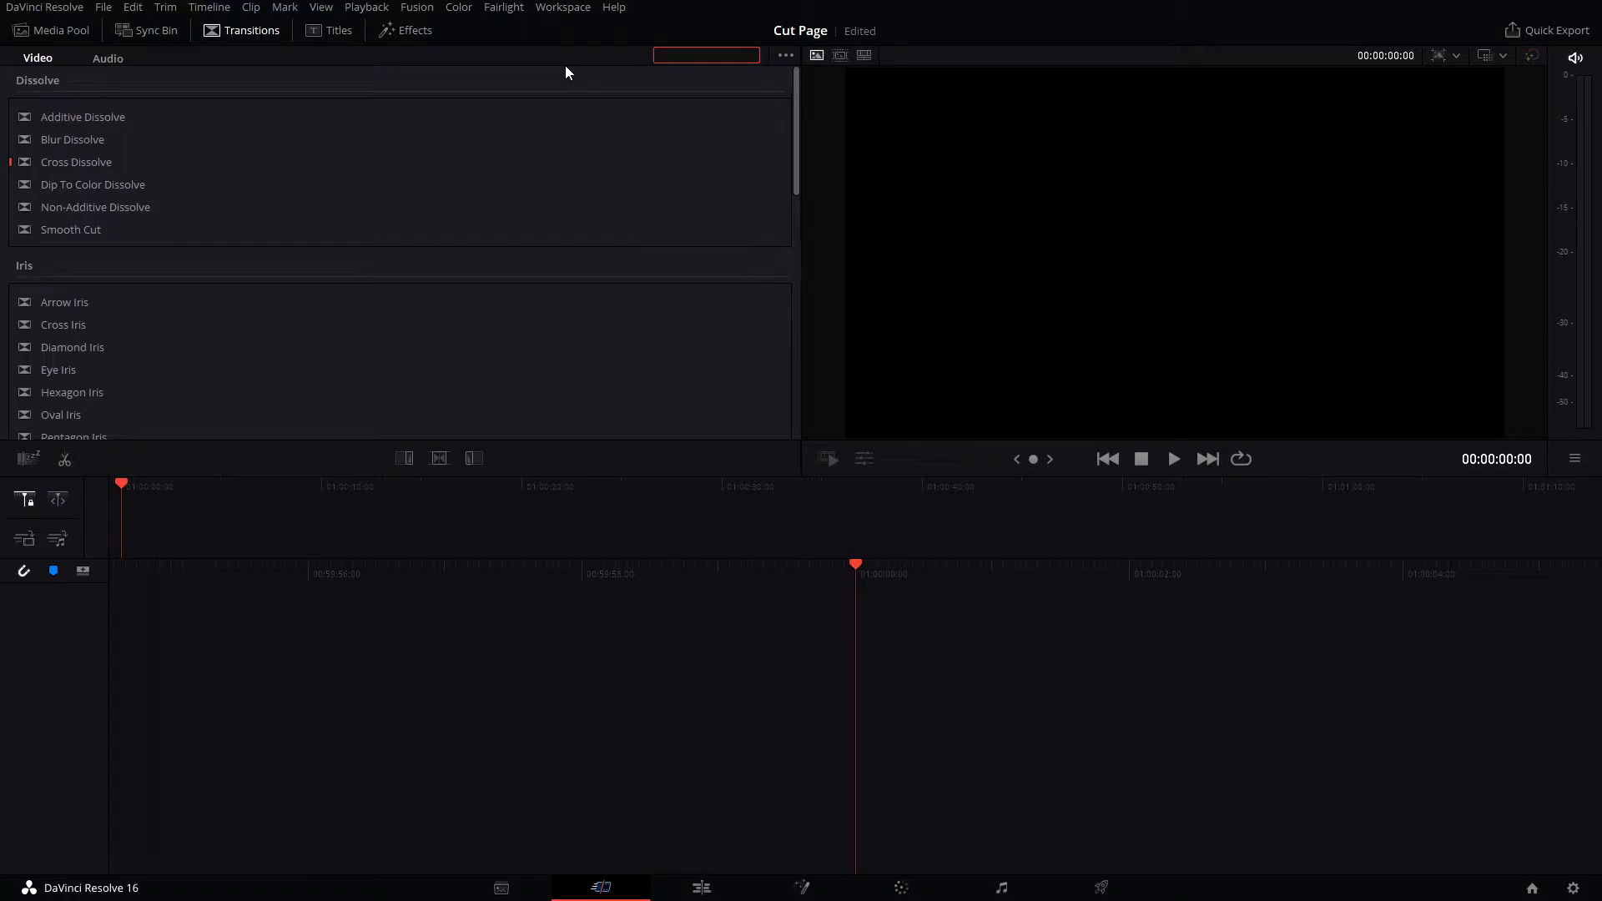
type("Cros")
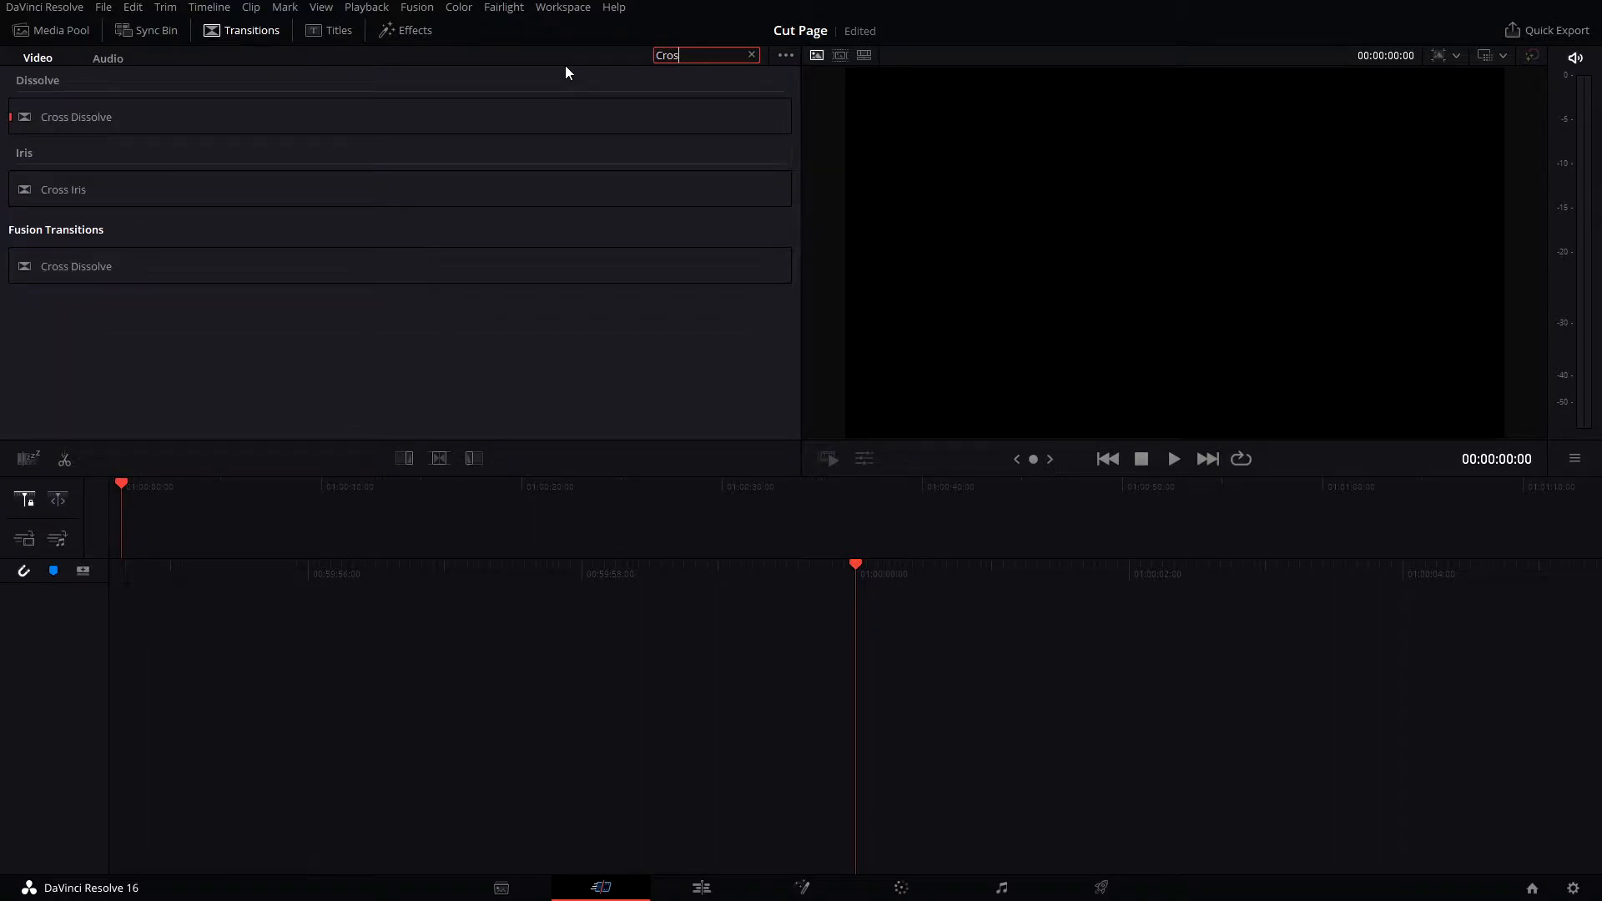
key("BackSpace")
key("BackSpace")
key("BackSpace")
key("BackSpace")
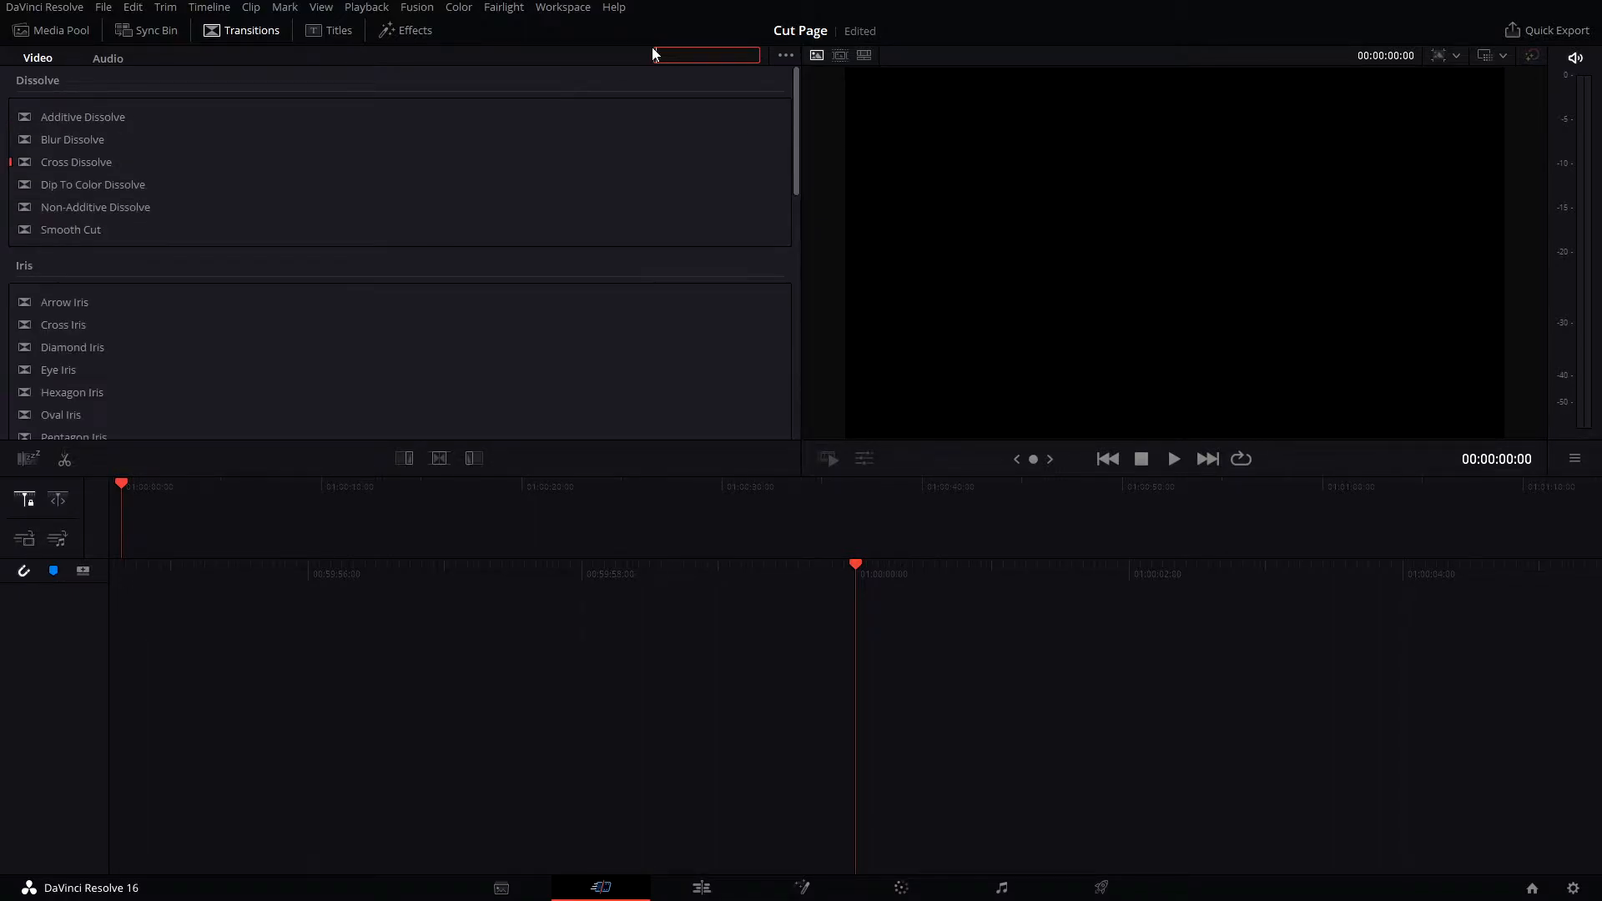
- Return to the Media Pool and view the empty viewer in Source Tape mode and in Timeline mode
left_click(65, 31)
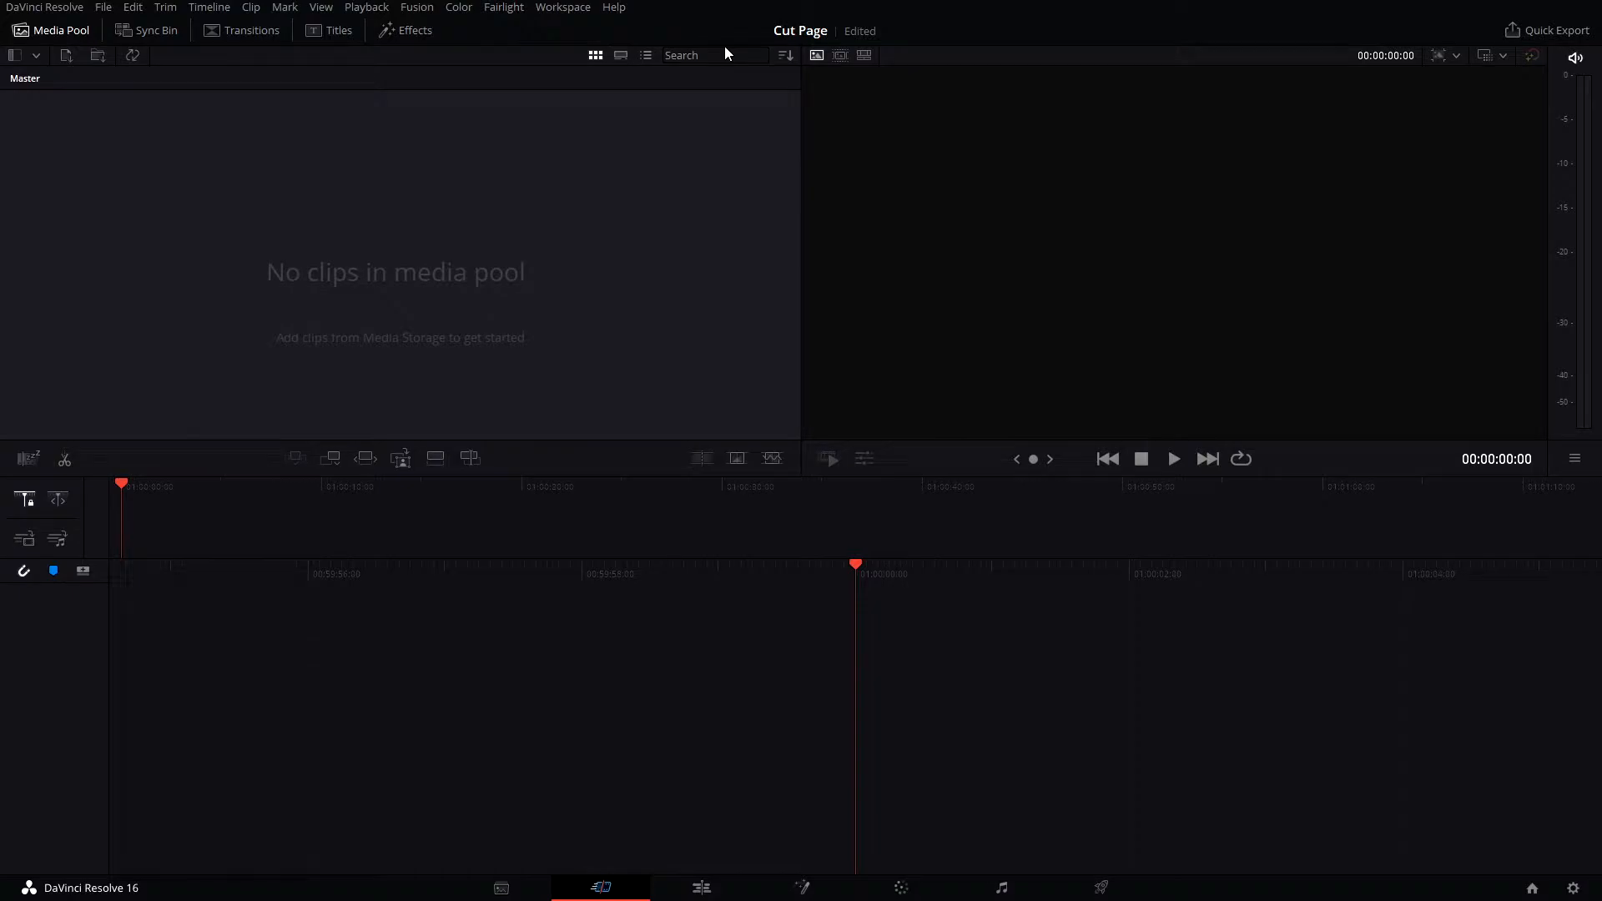
left_click(682, 57)
left_click(87, 184)
left_click(831, 56)
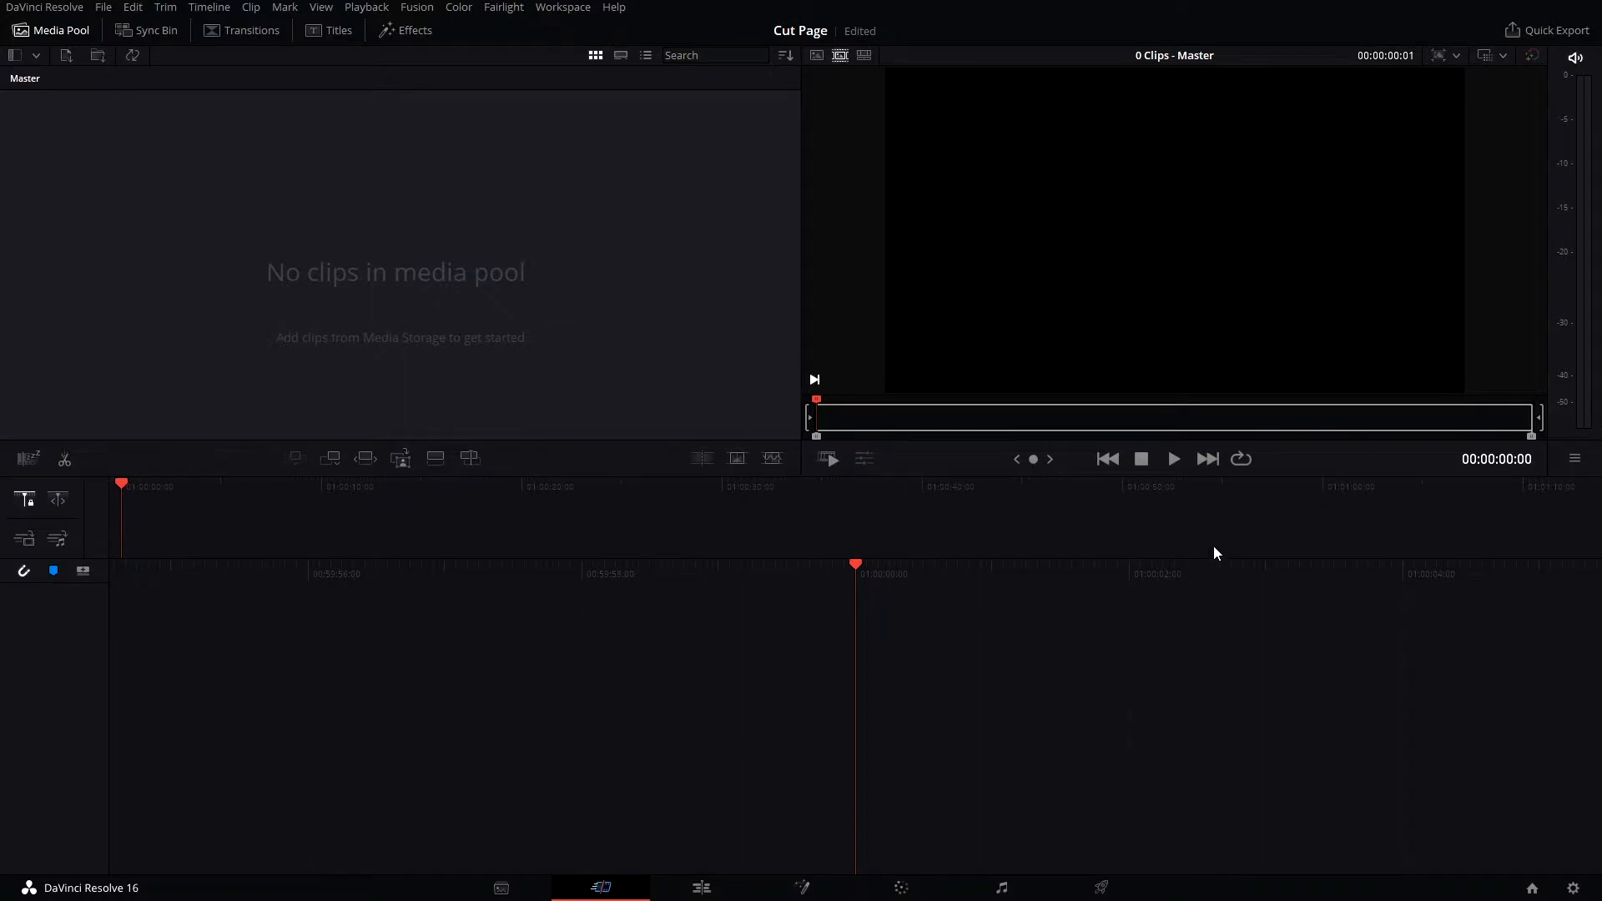
left_click(863, 56)
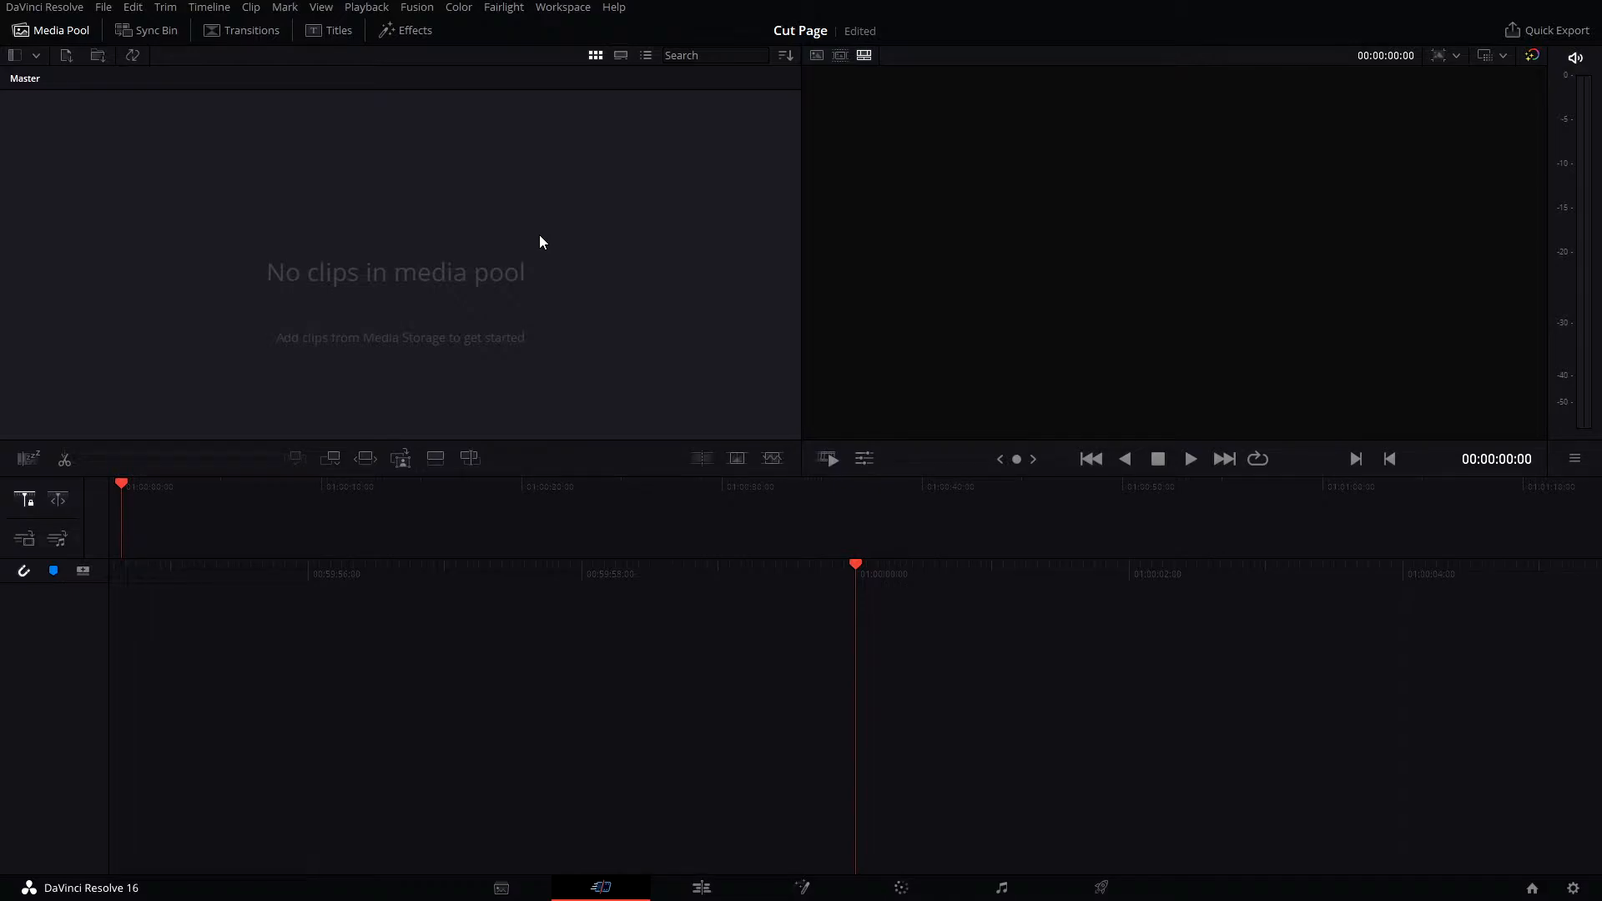
key("alt+Tab")
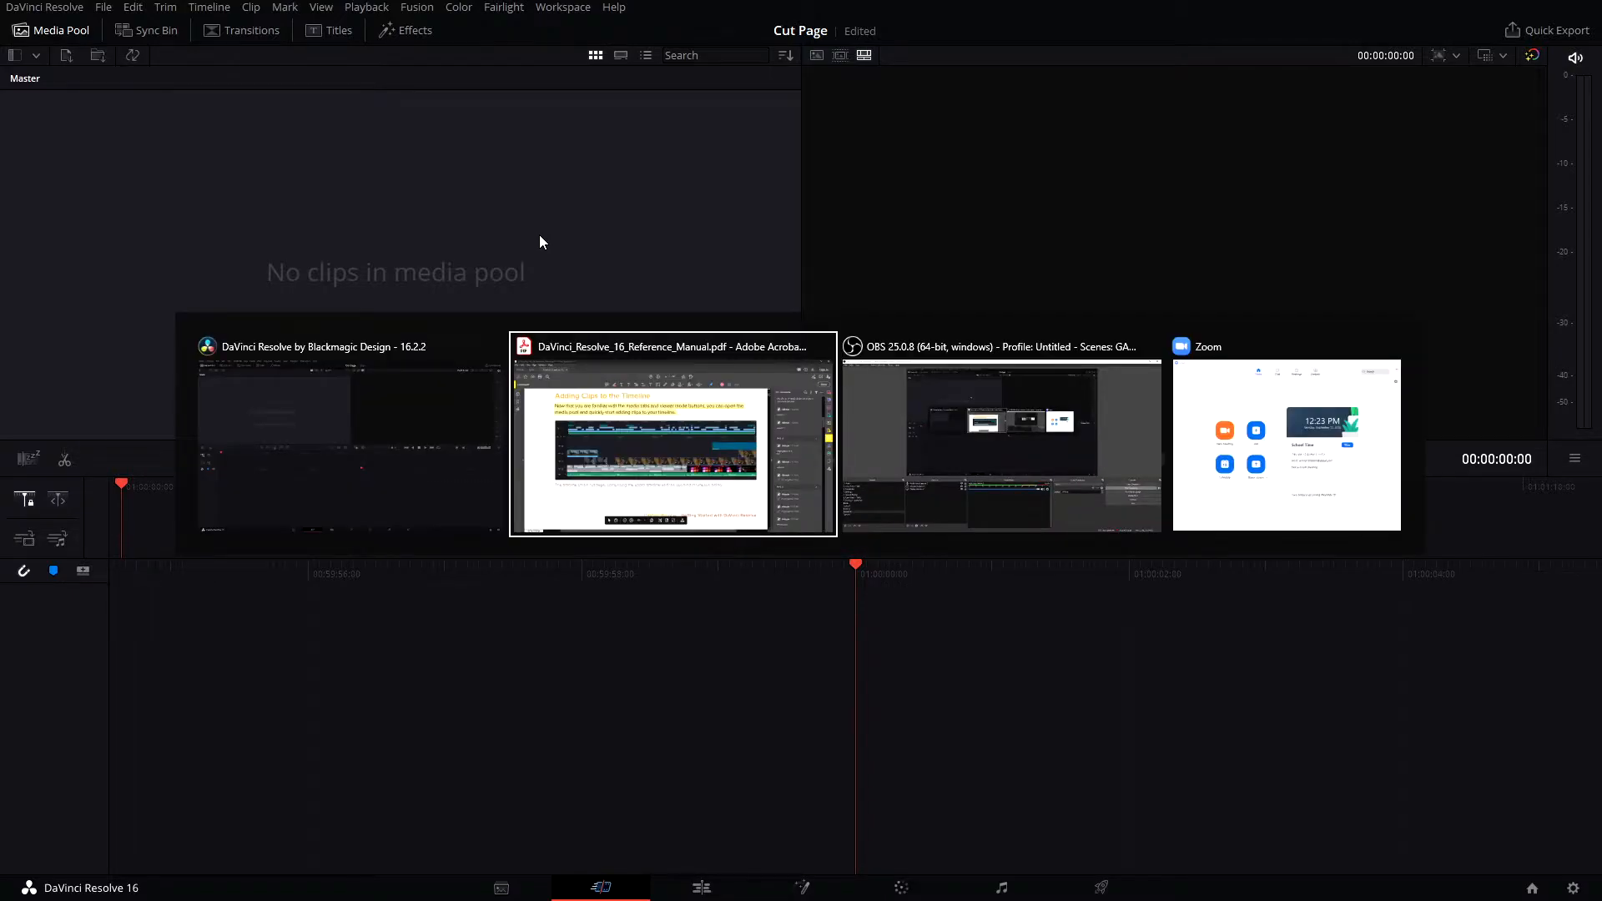
key("Escape")
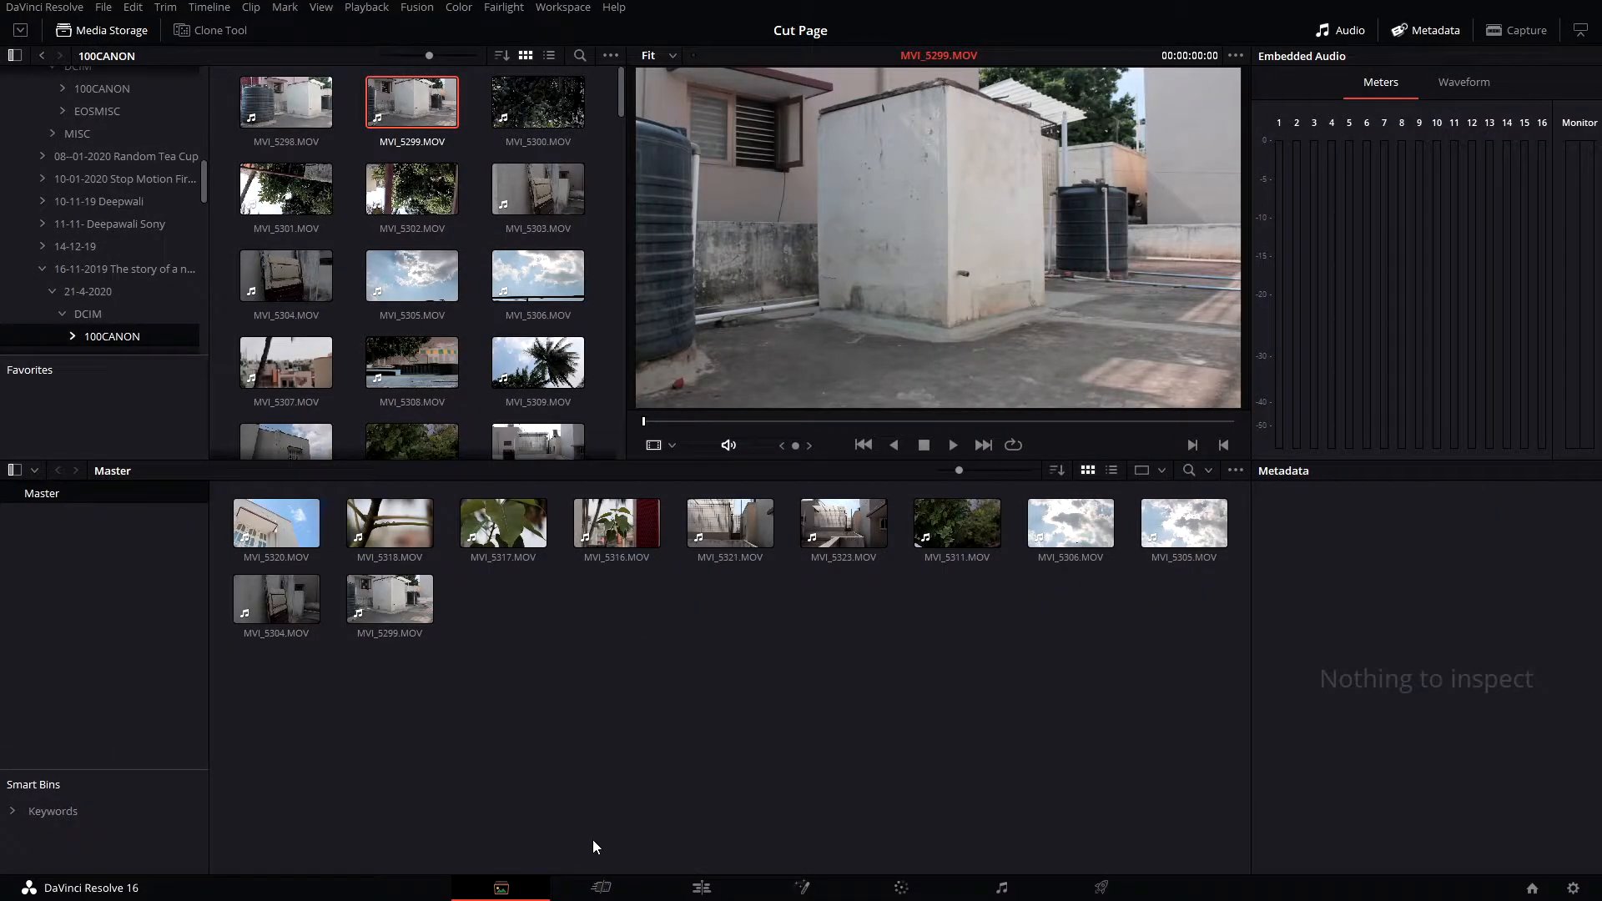
- On the Cut page, load MVI_5320.MOV in the viewer's Source Clip mode and move its playhead to the first frame
left_click(701, 888)
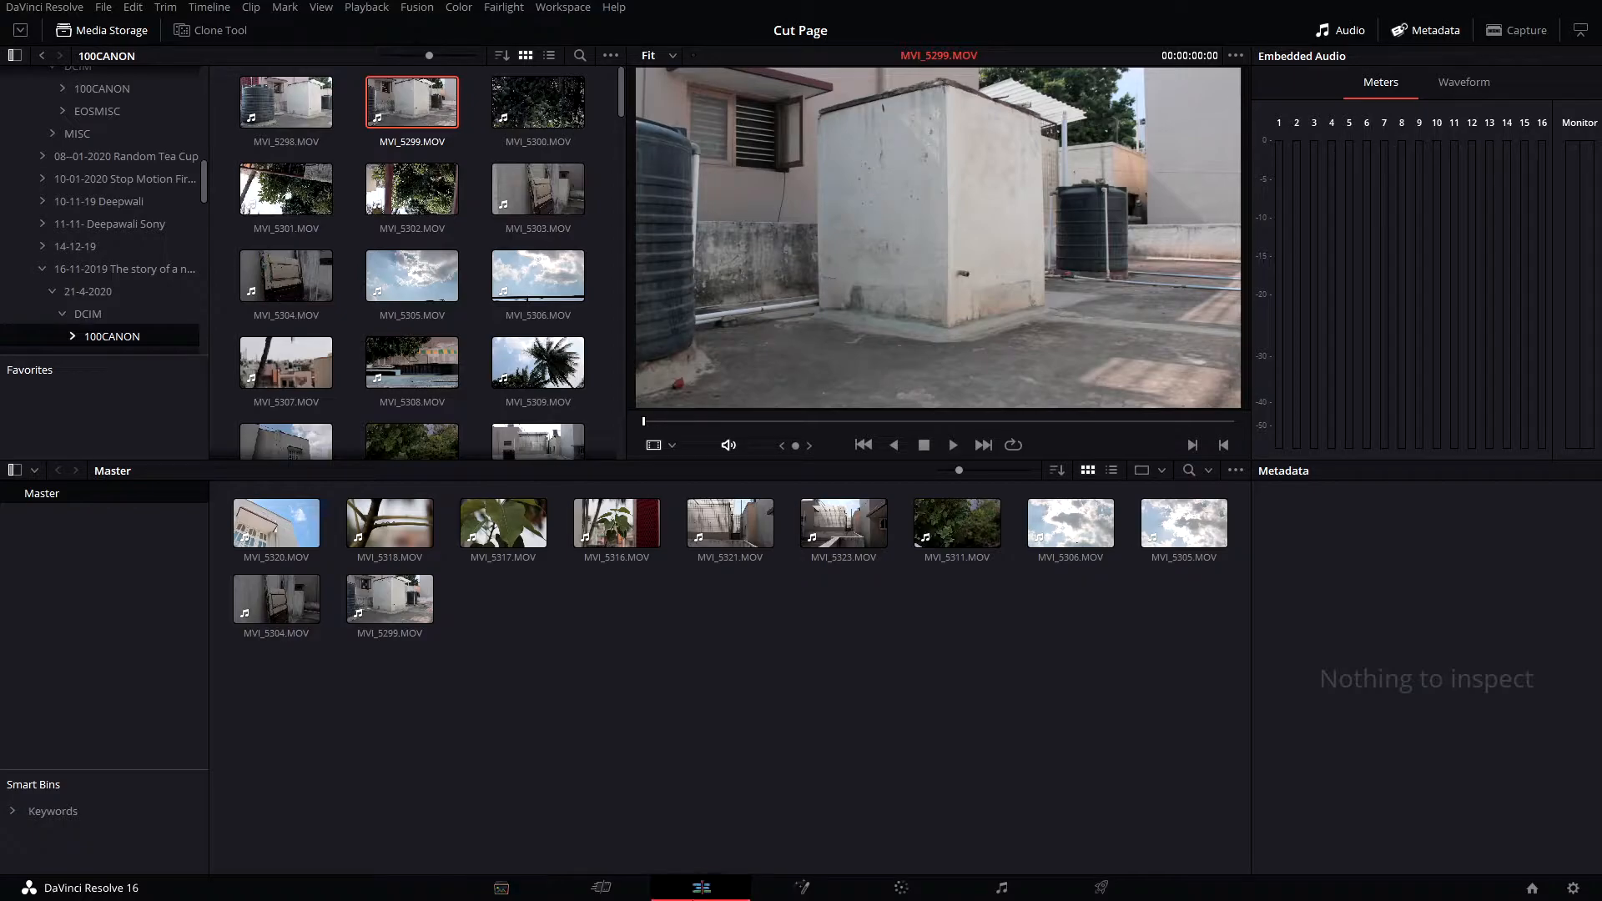
left_click(601, 888)
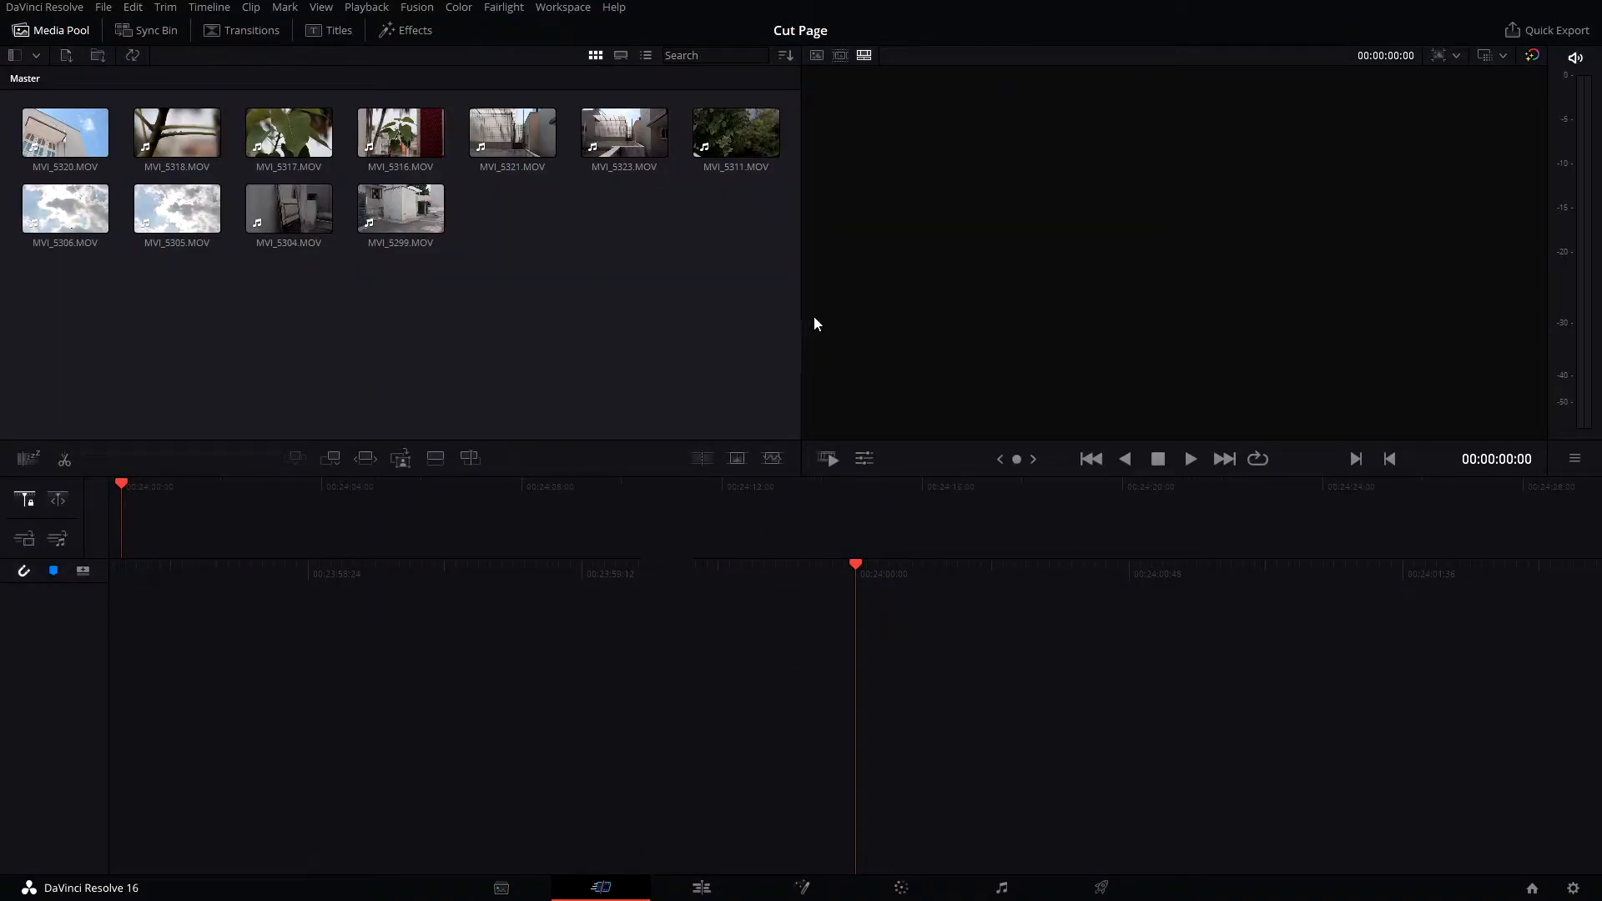
left_click(817, 55)
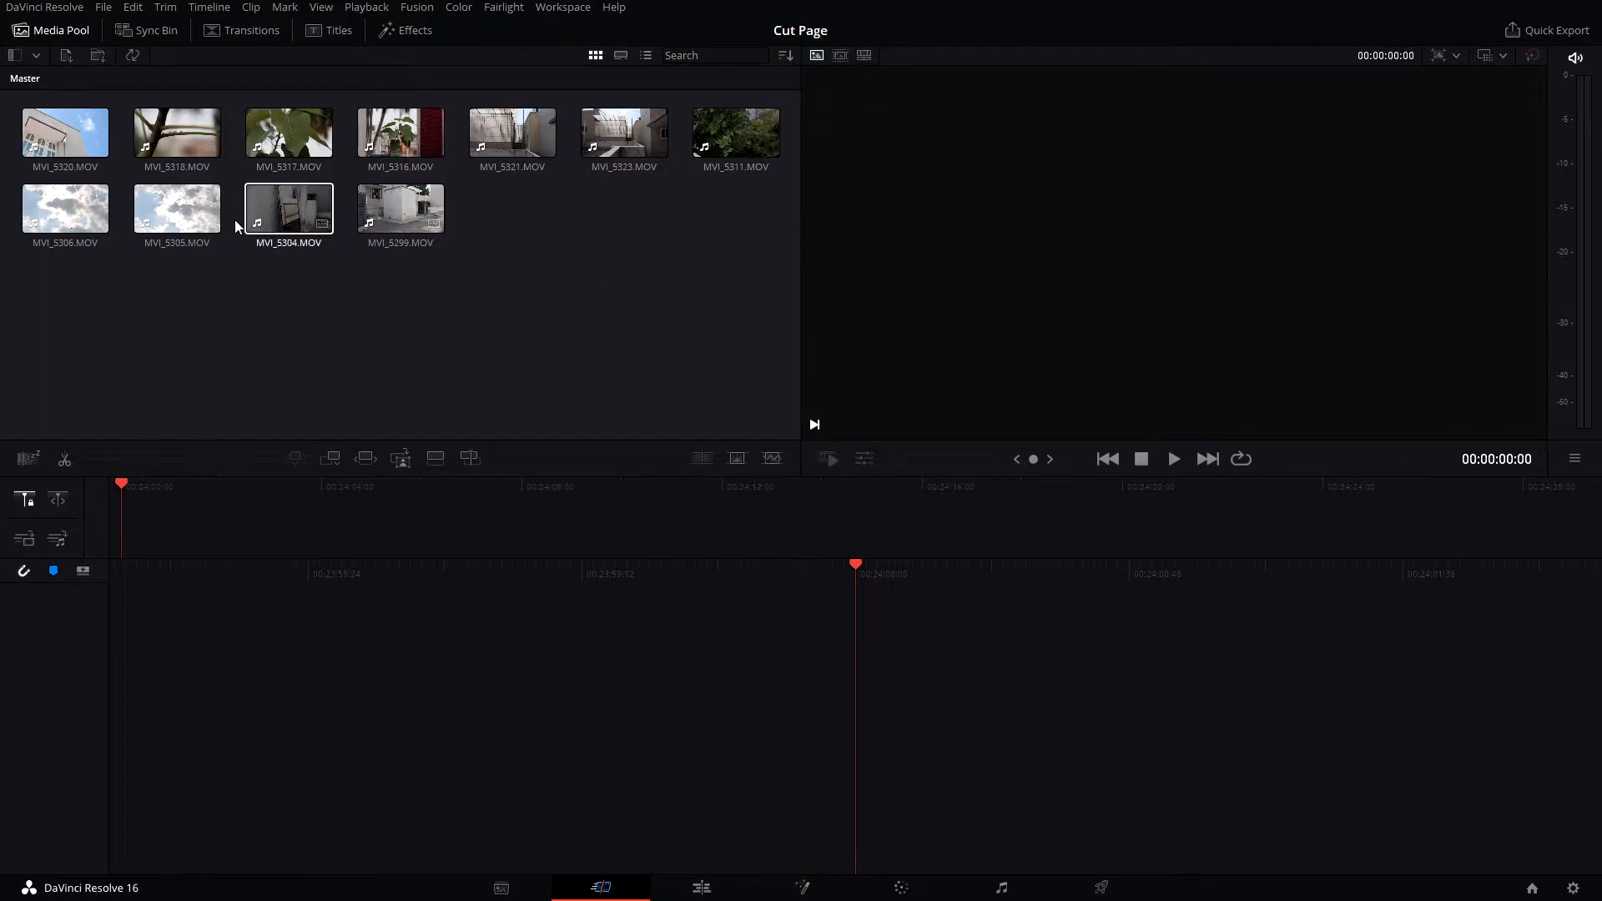
double_click(54, 135)
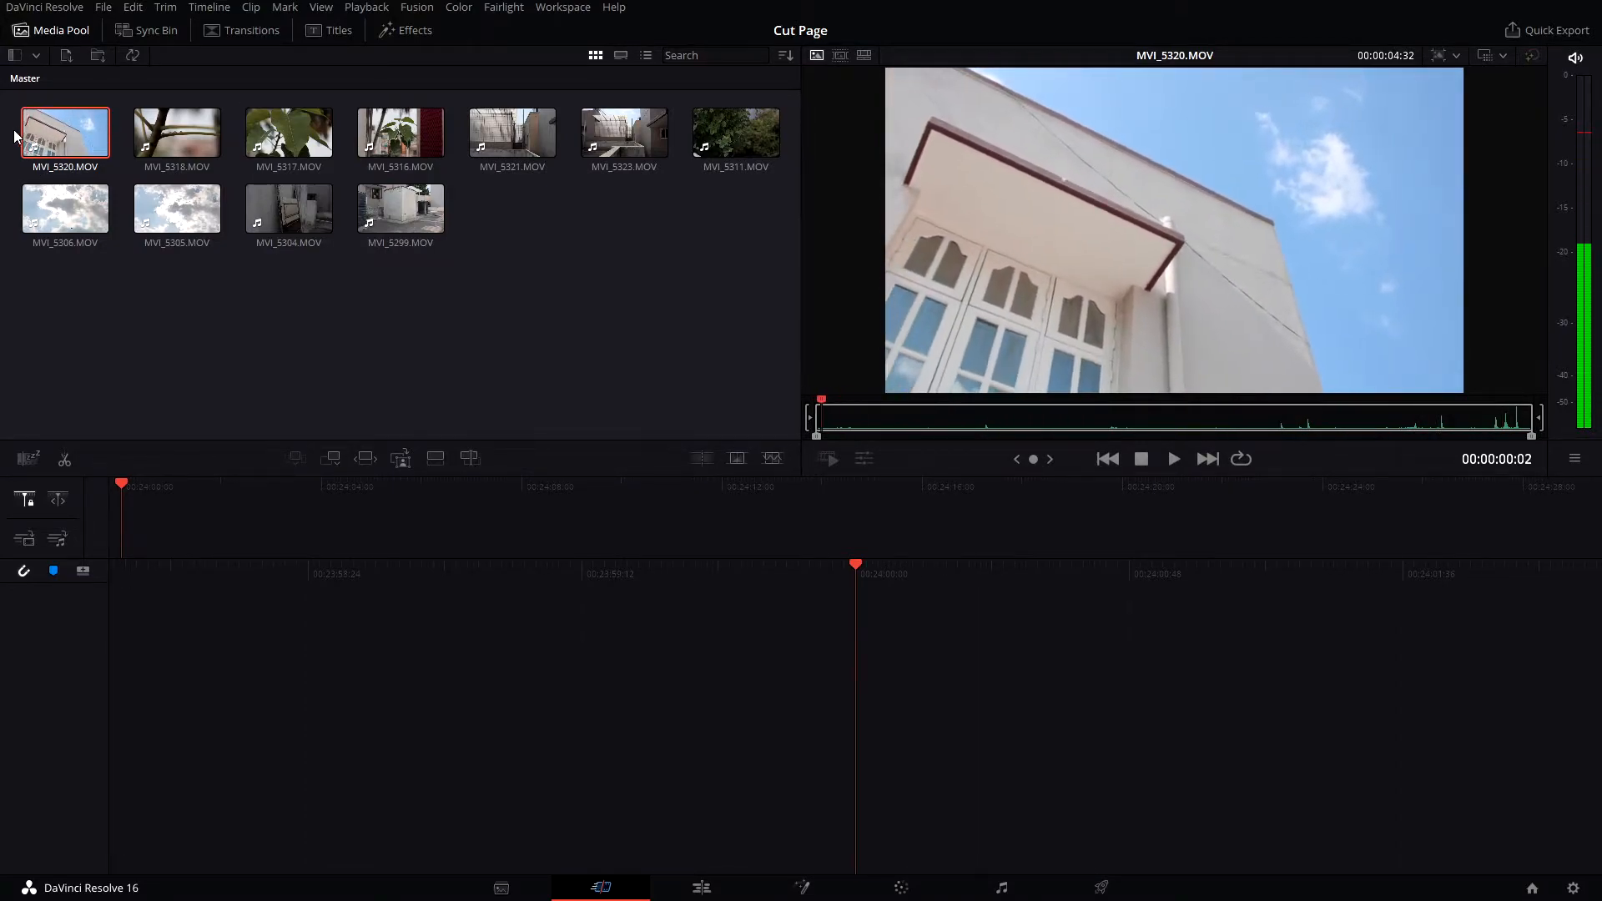
mouse_move(820, 401)
left_mouse_down()
mouse_move(1535, 400)
mouse_move(800, 394)
left_mouse_up()
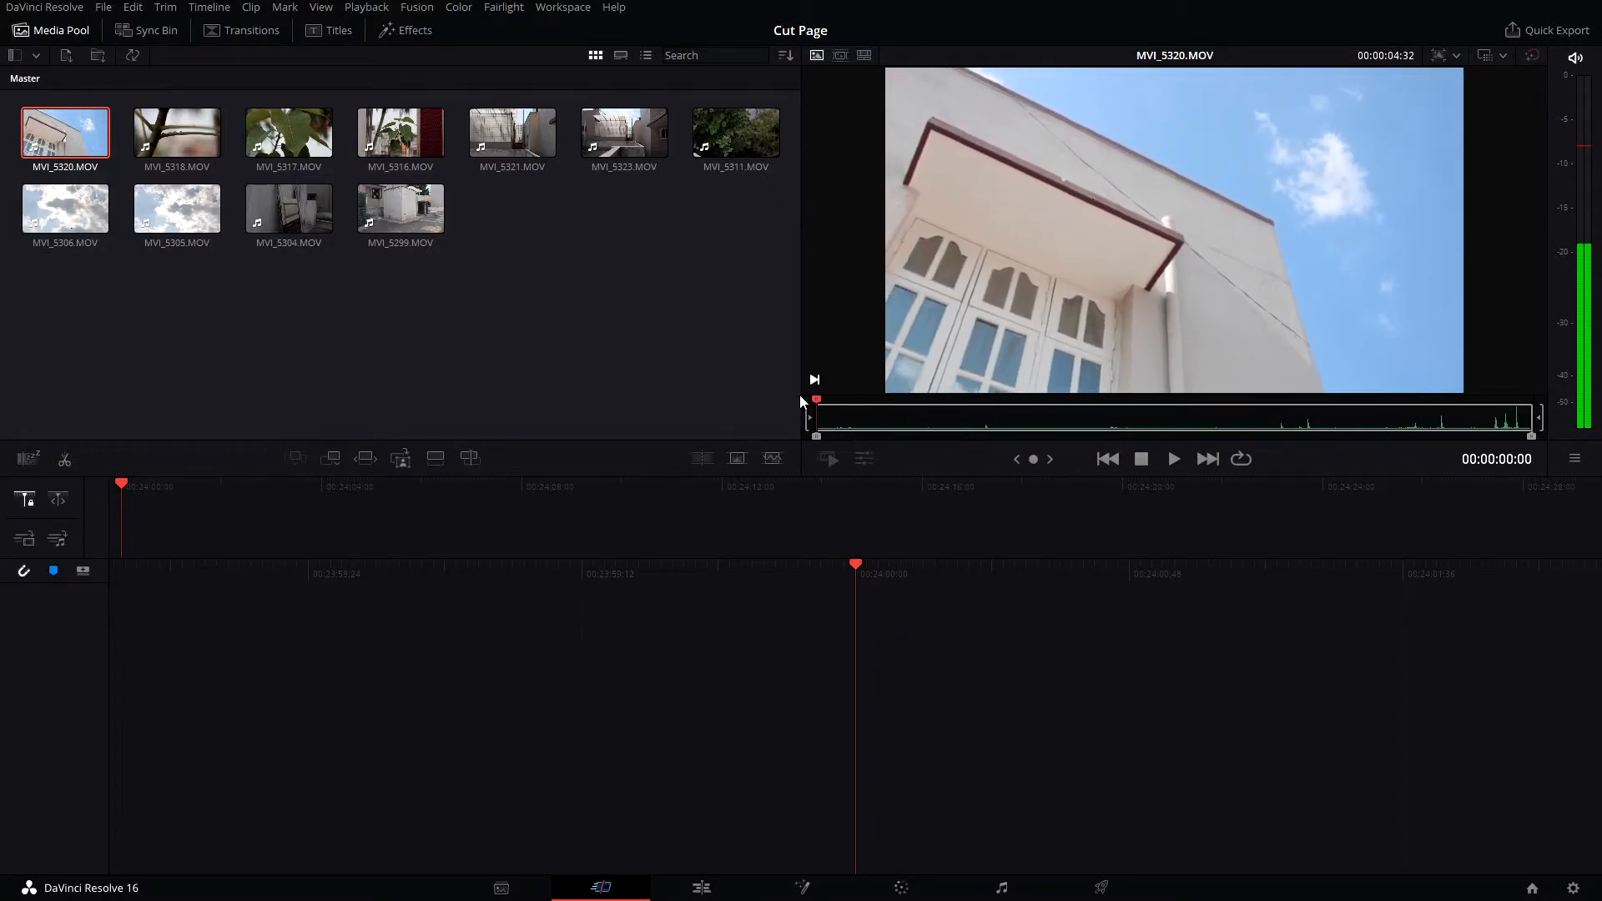
- Switch the viewer to Source Tape mode and scrub through all Master bin clips to the end and back to the start
left_click(839, 55)
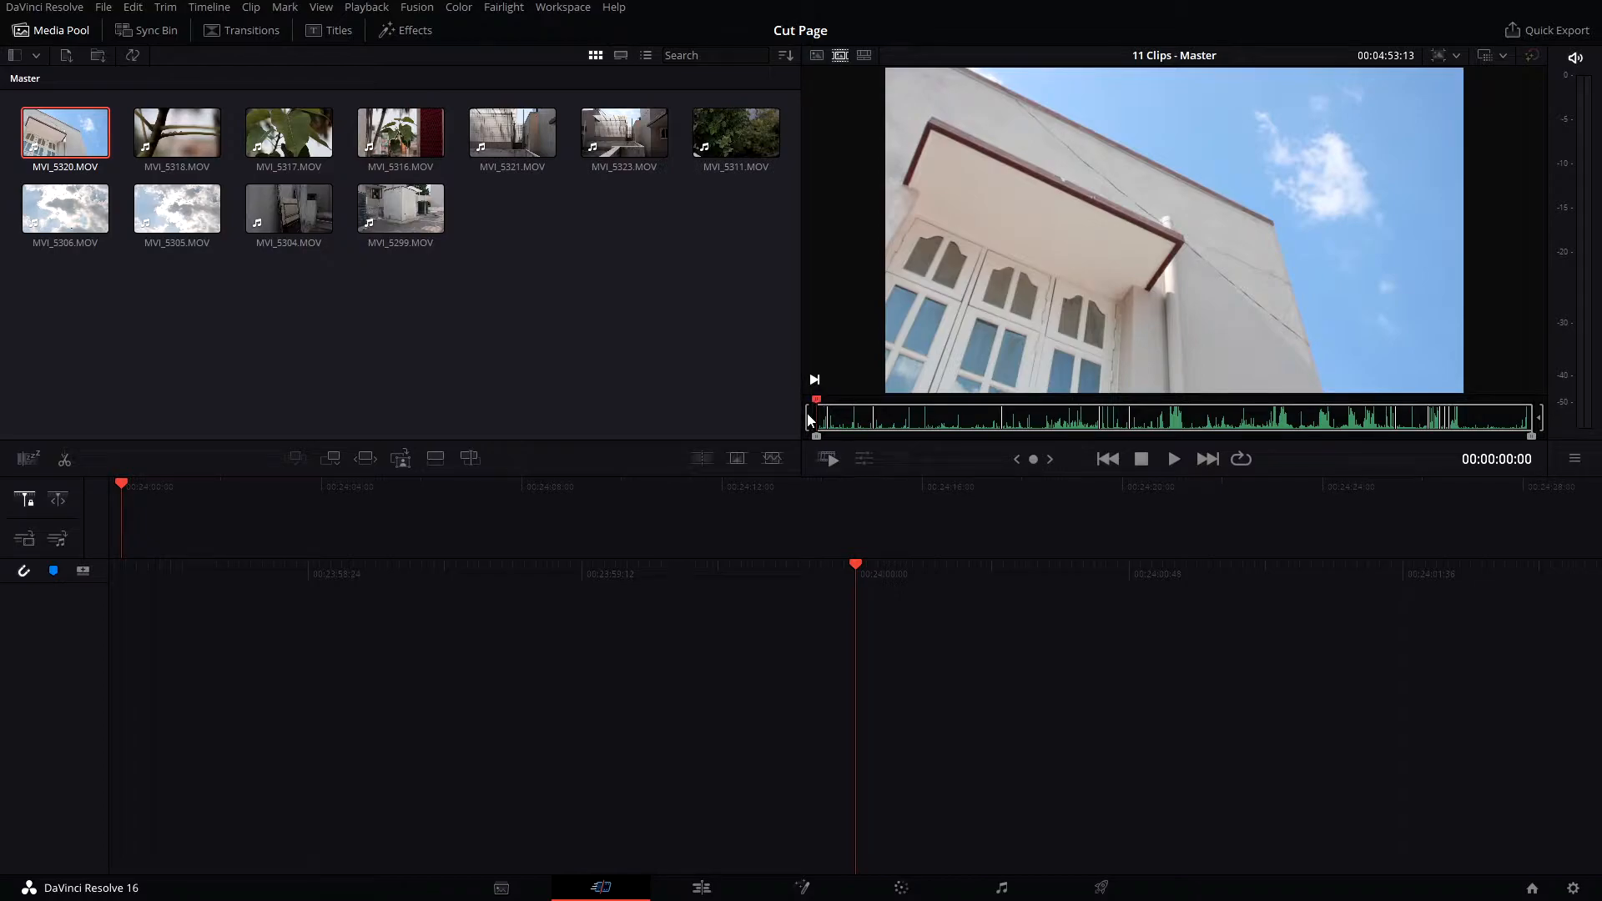
left_click_drag(817, 402, 1540, 476)
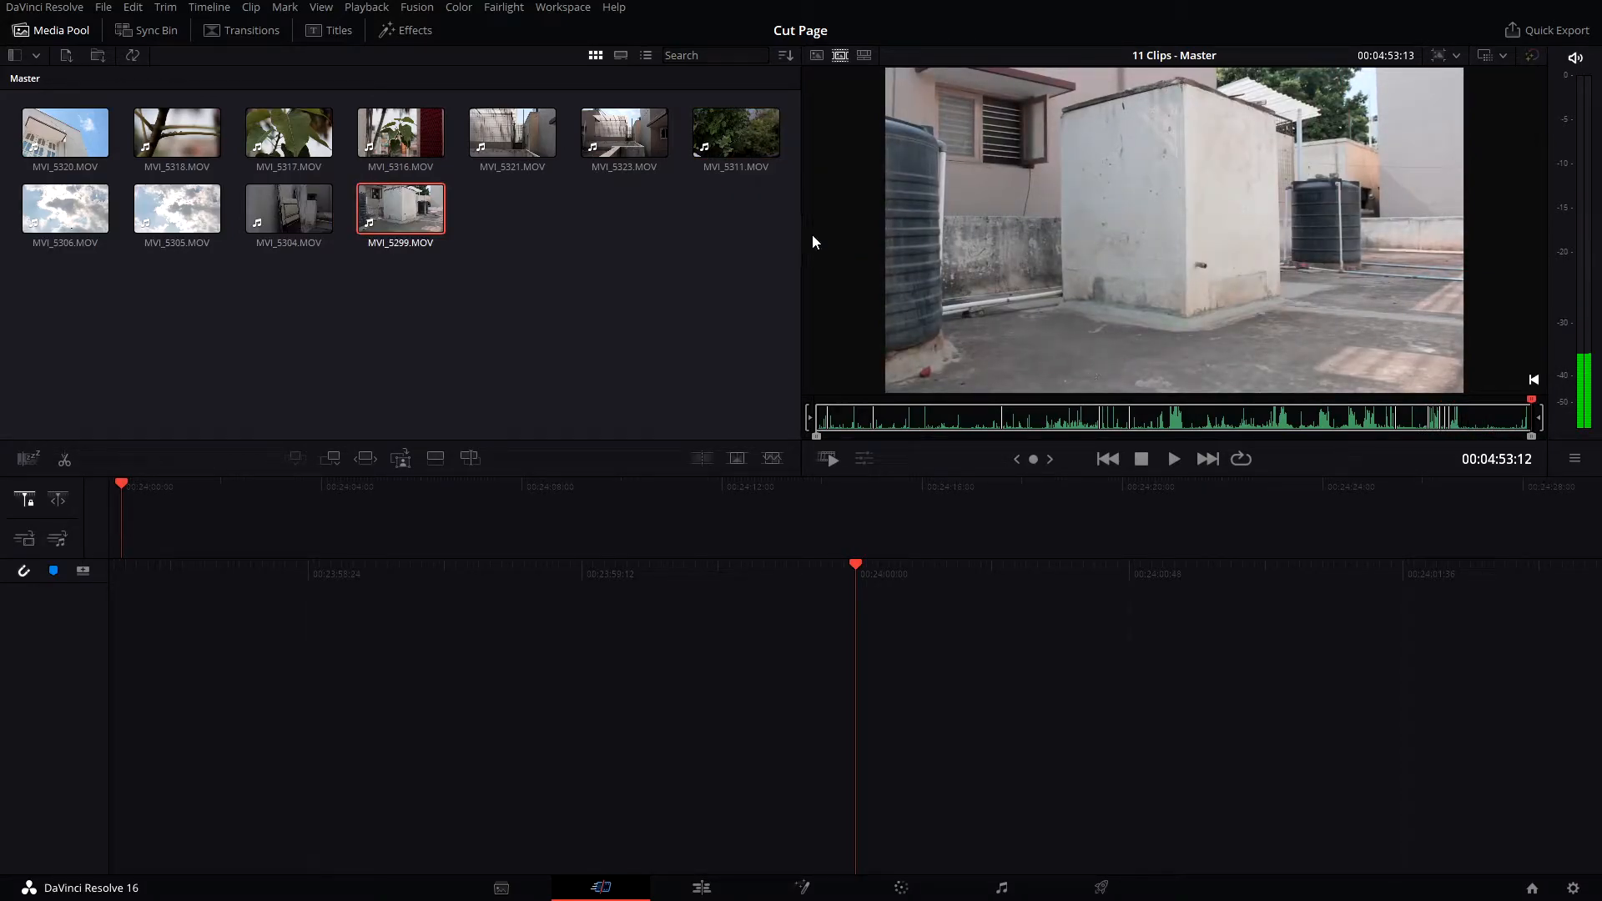
left_click_drag(818, 418, 749, 470)
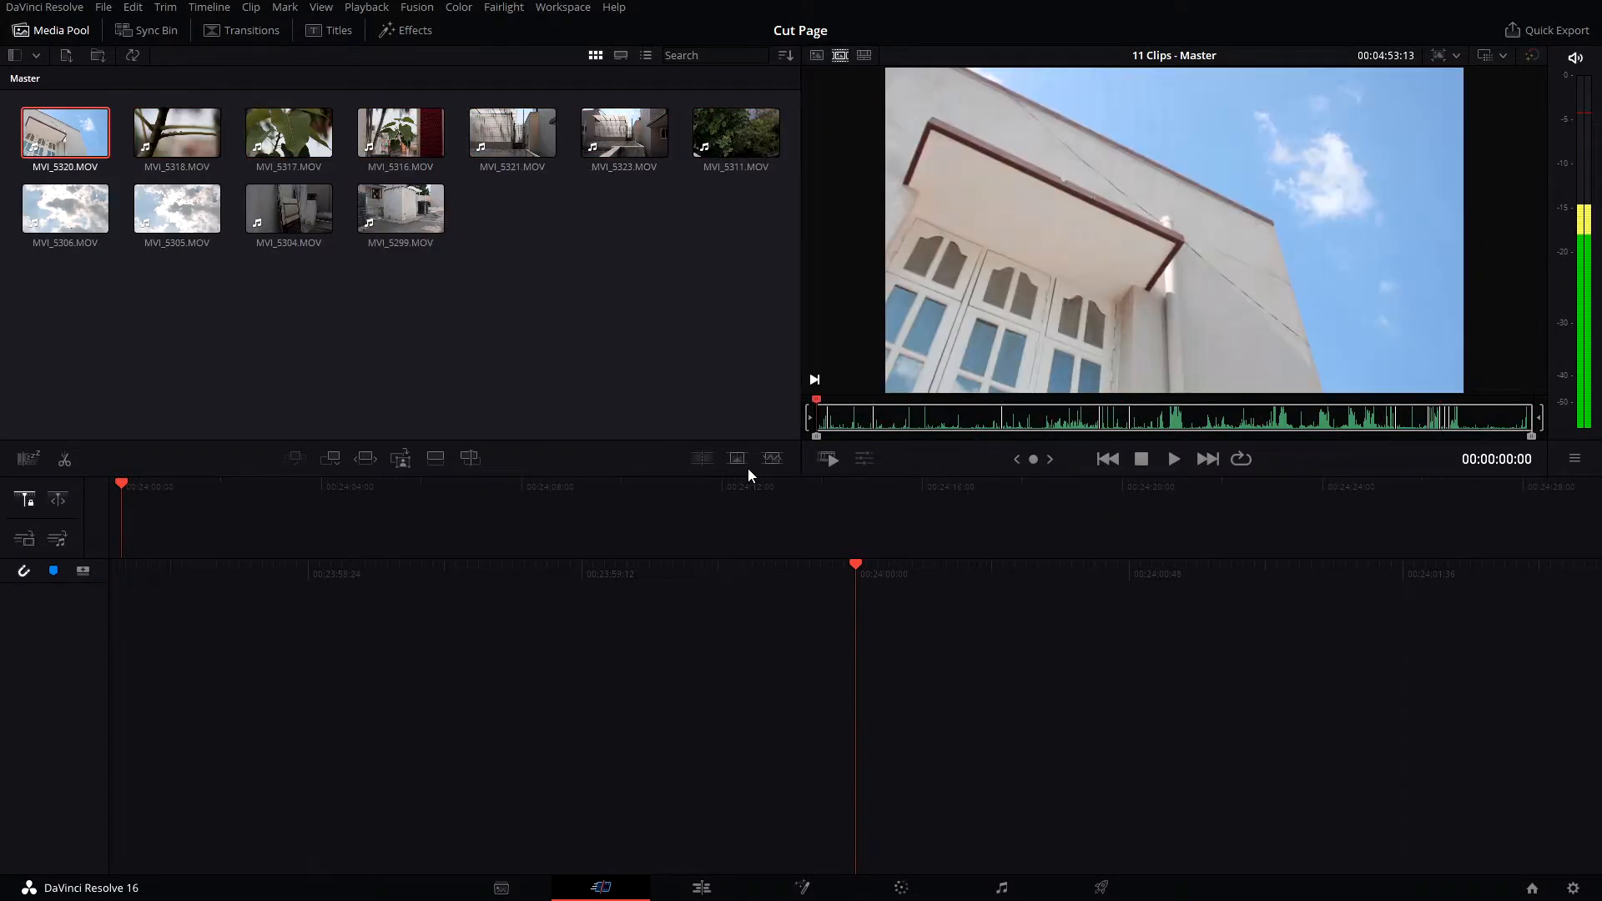
- Return the viewer to Source Clip mode and build a new timeline from MVI_5320.MOV followed by MVI_5318.MOV
left_click(865, 56)
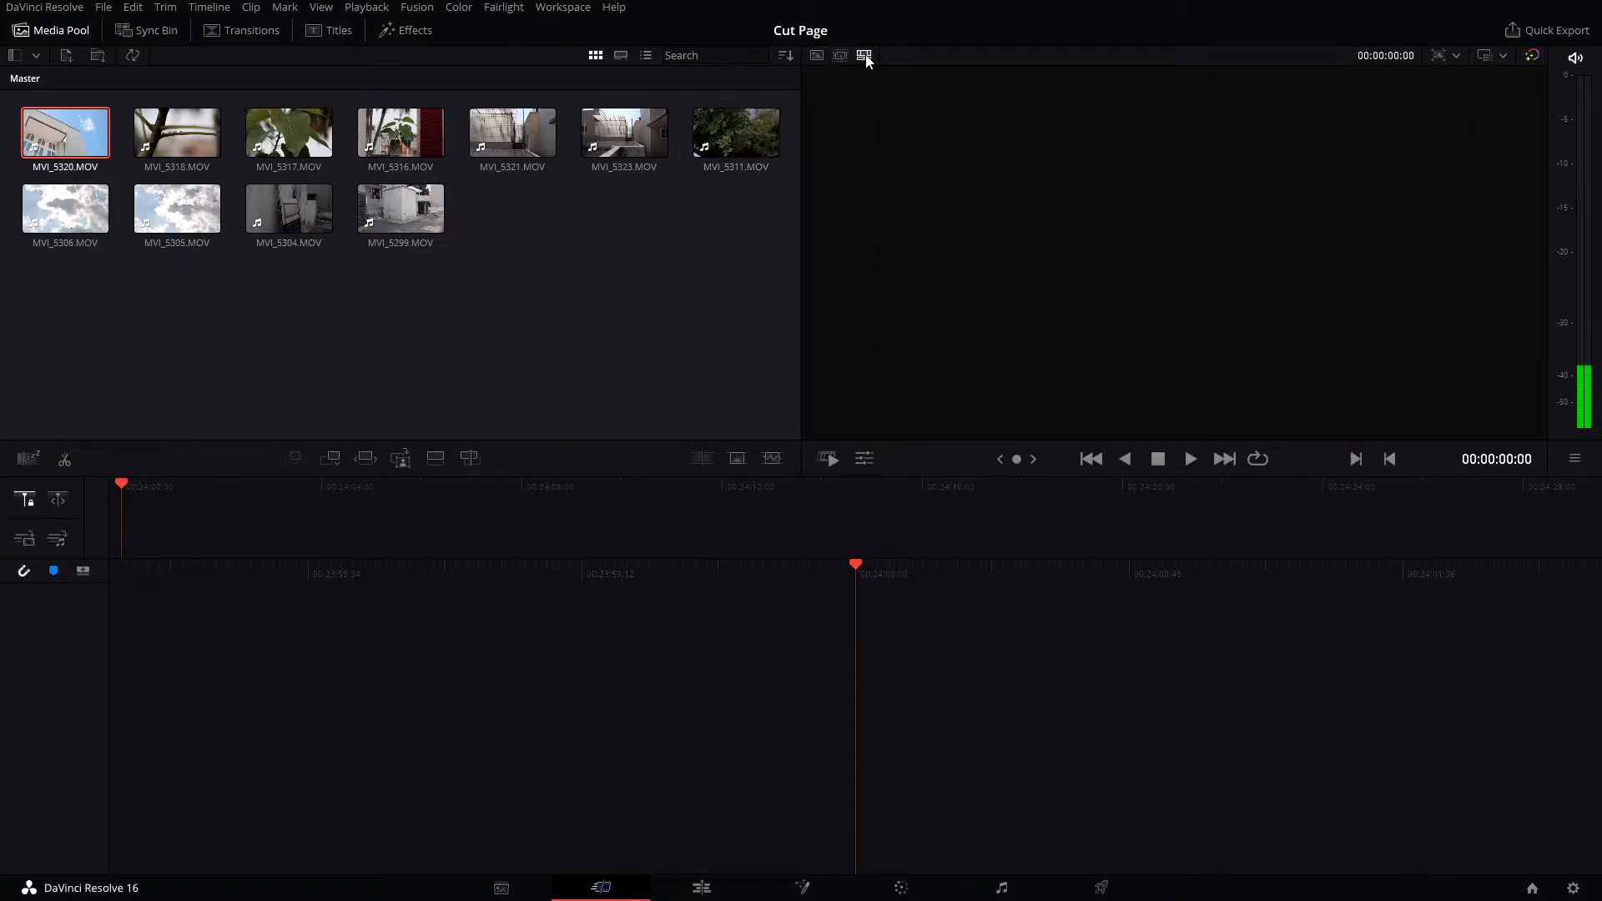
left_click(810, 55)
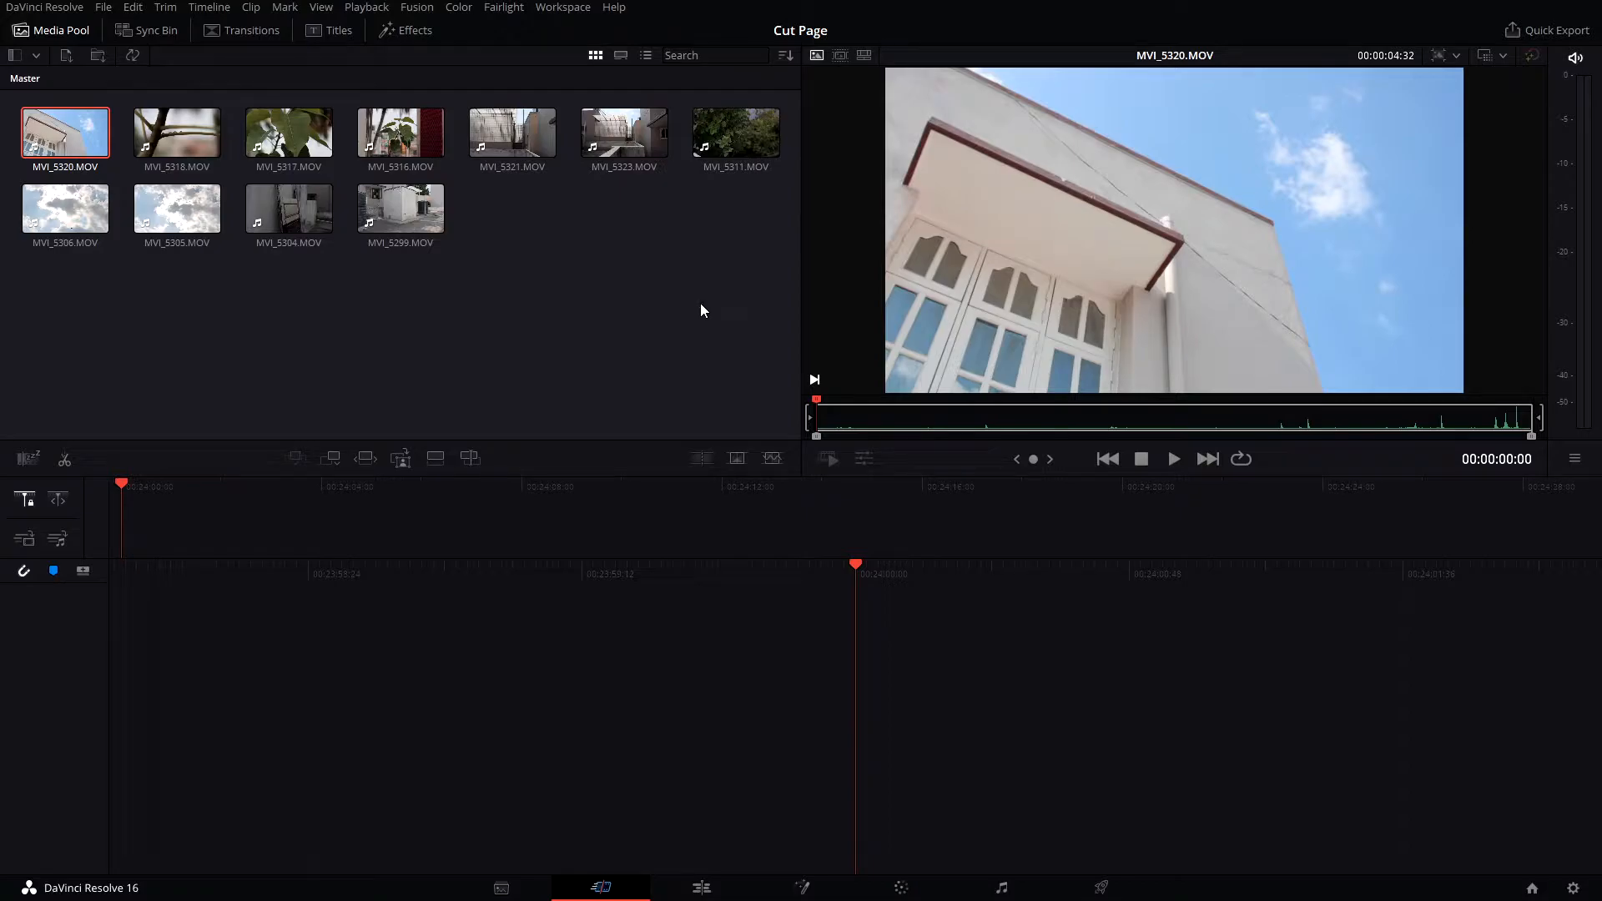
left_click_drag(83, 142, 854, 800)
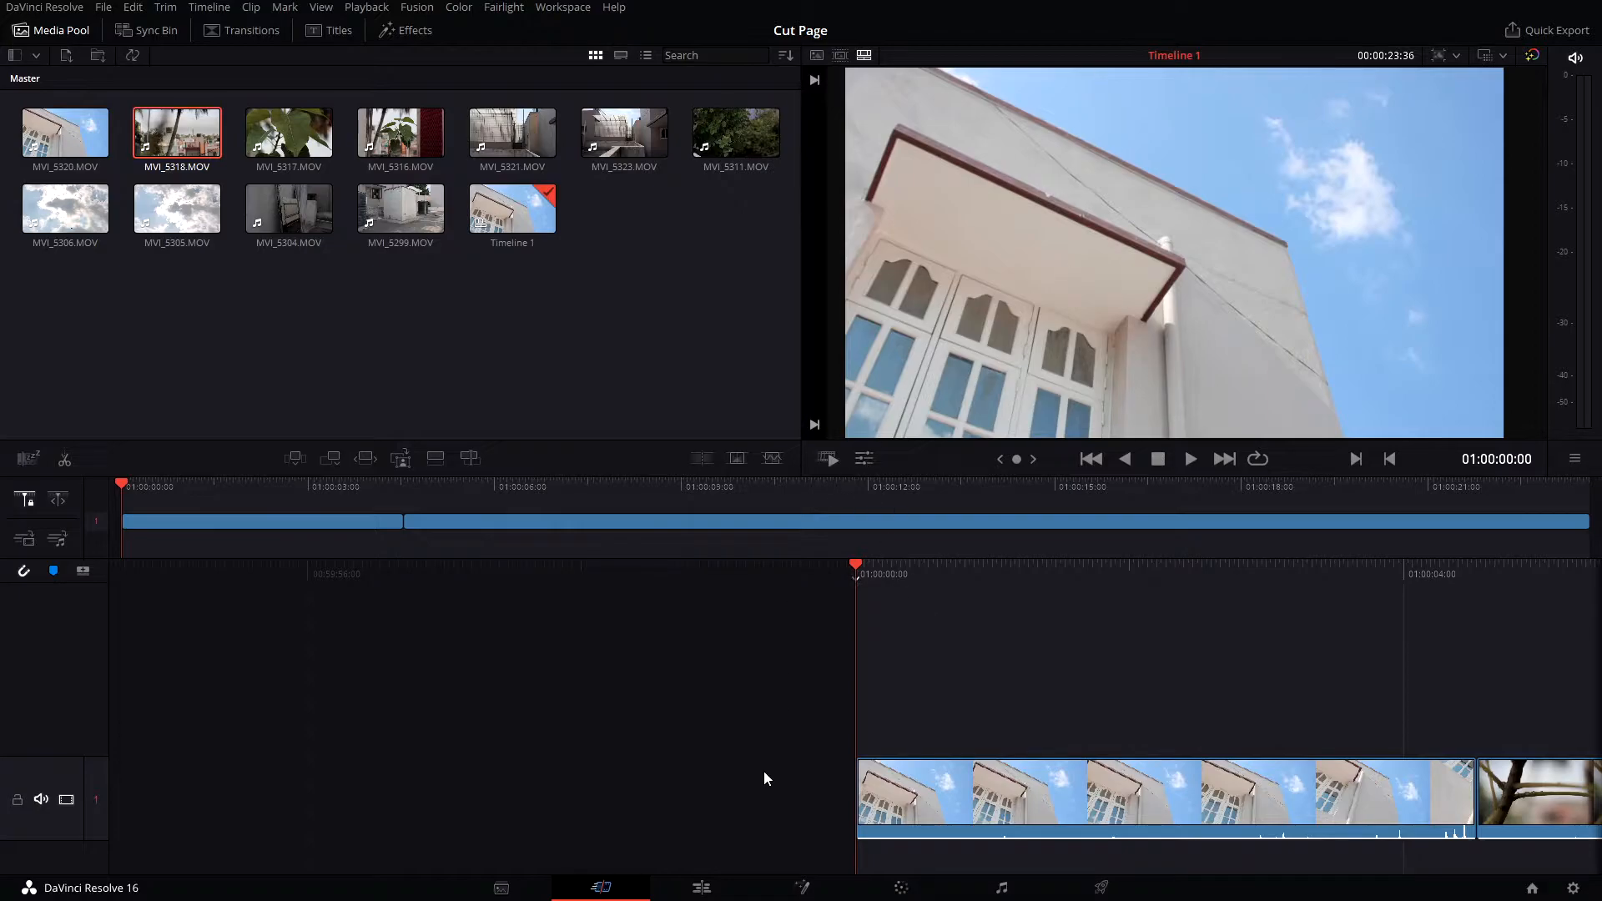
- Place the playhead at the cut between the two timeline clips, load MVI_5317.MOV in the viewer and append it to the timeline
left_click(405, 481)
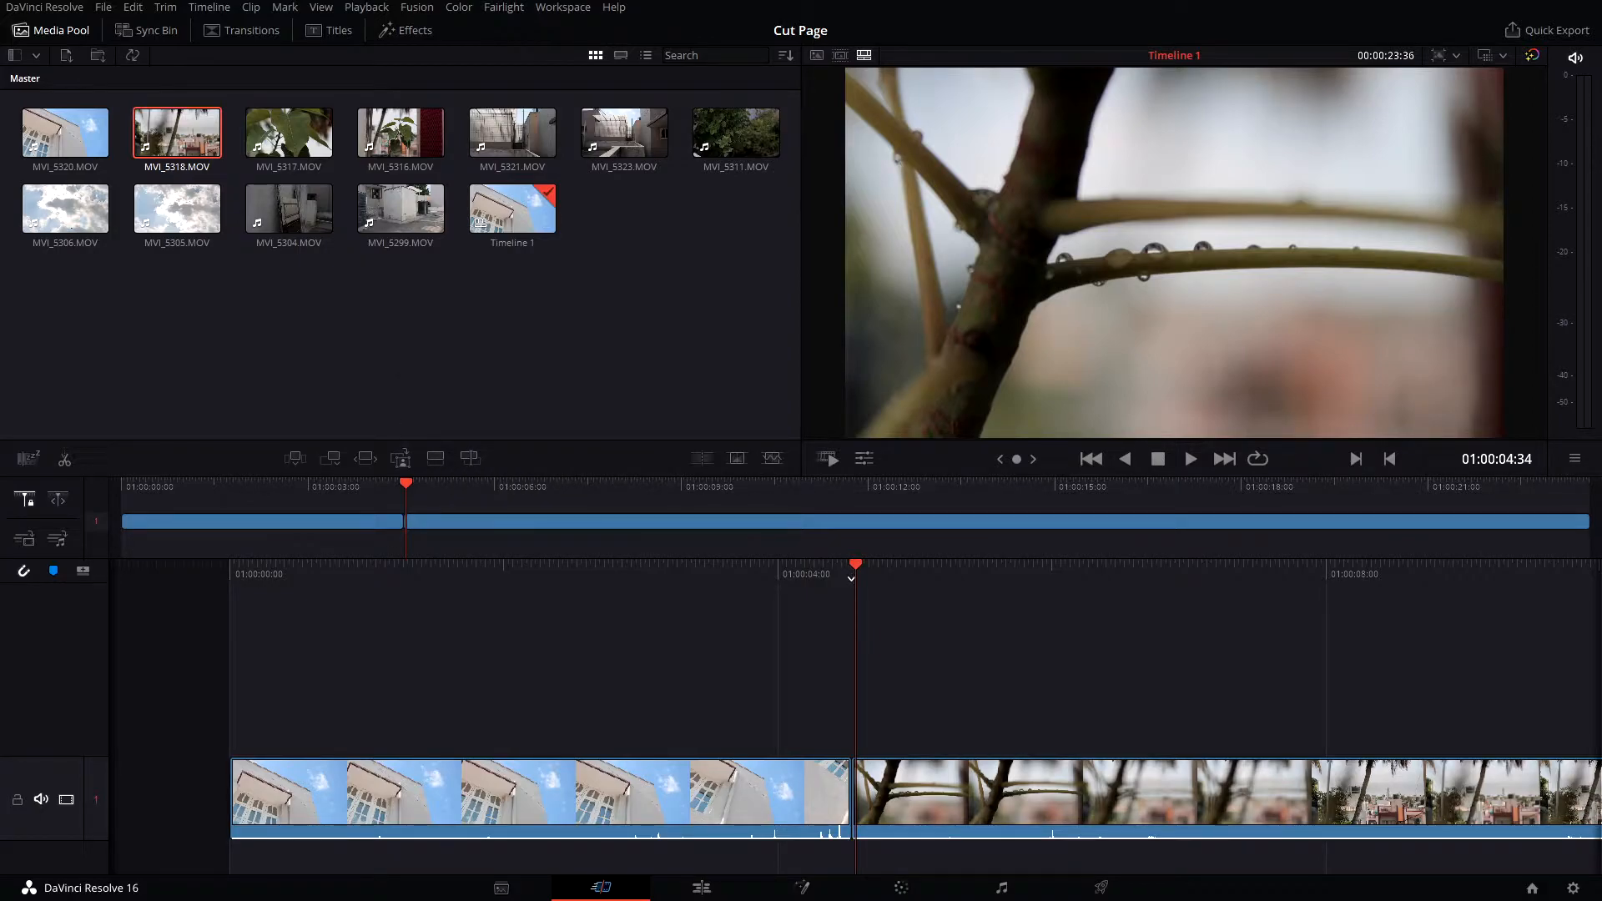
left_click(274, 148)
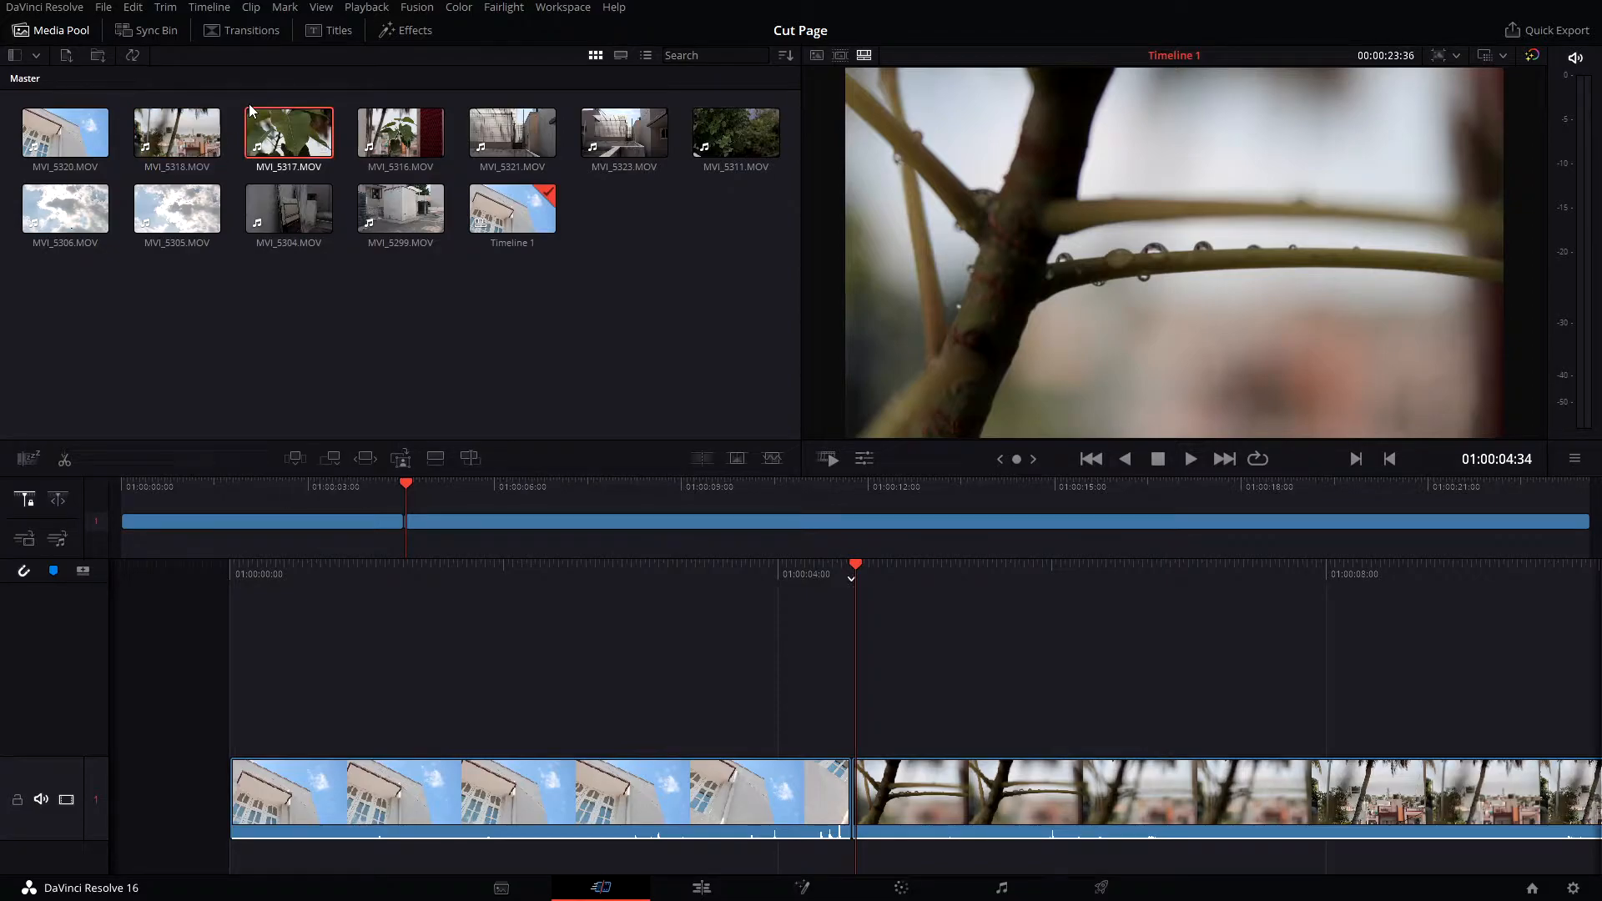
double_click(273, 147)
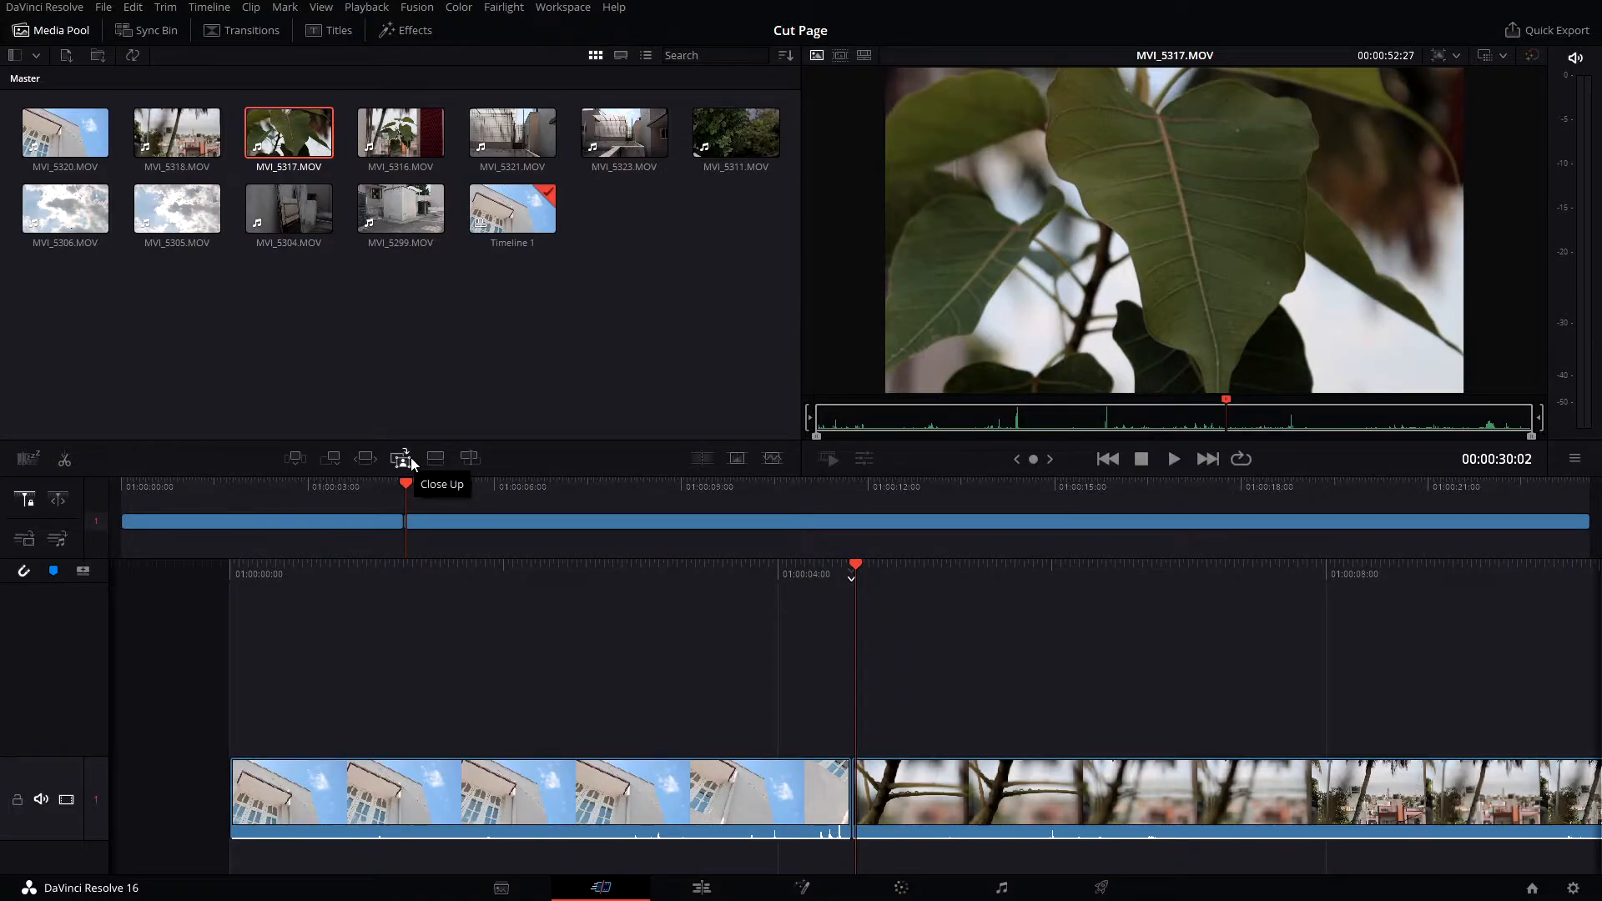
left_click(331, 459)
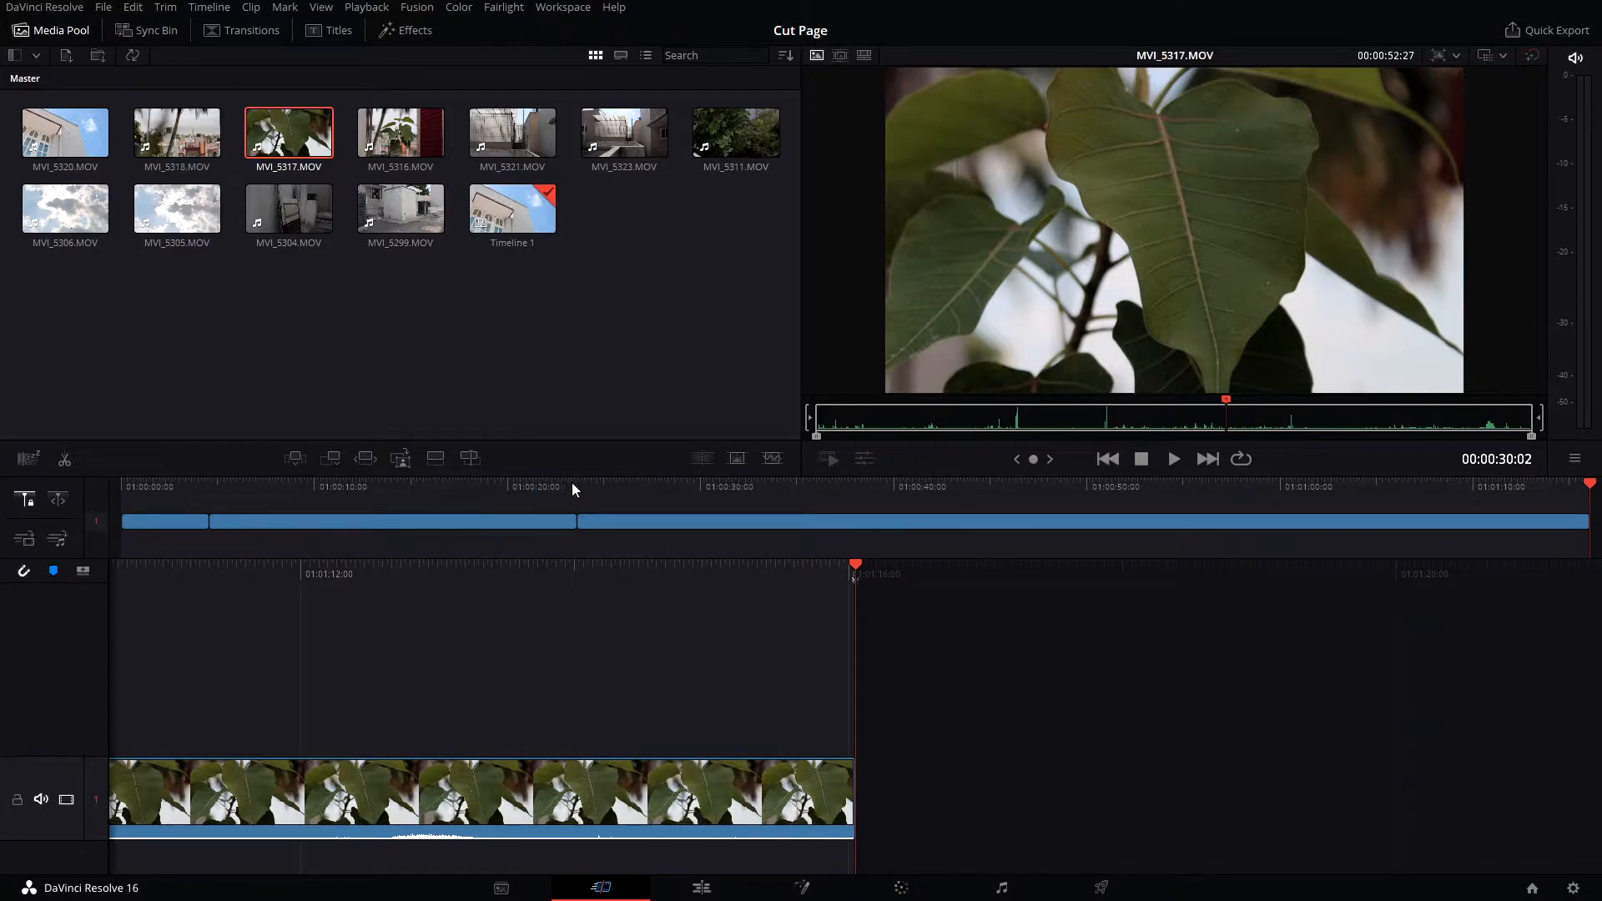
- Move the timeline playhead to about 01:00:25:47 inside the leaf clip and append MVI_5323.MOV to the timeline
left_click_drag(573, 484, 422, 494)
left_click_drag(222, 526, 619, 538)
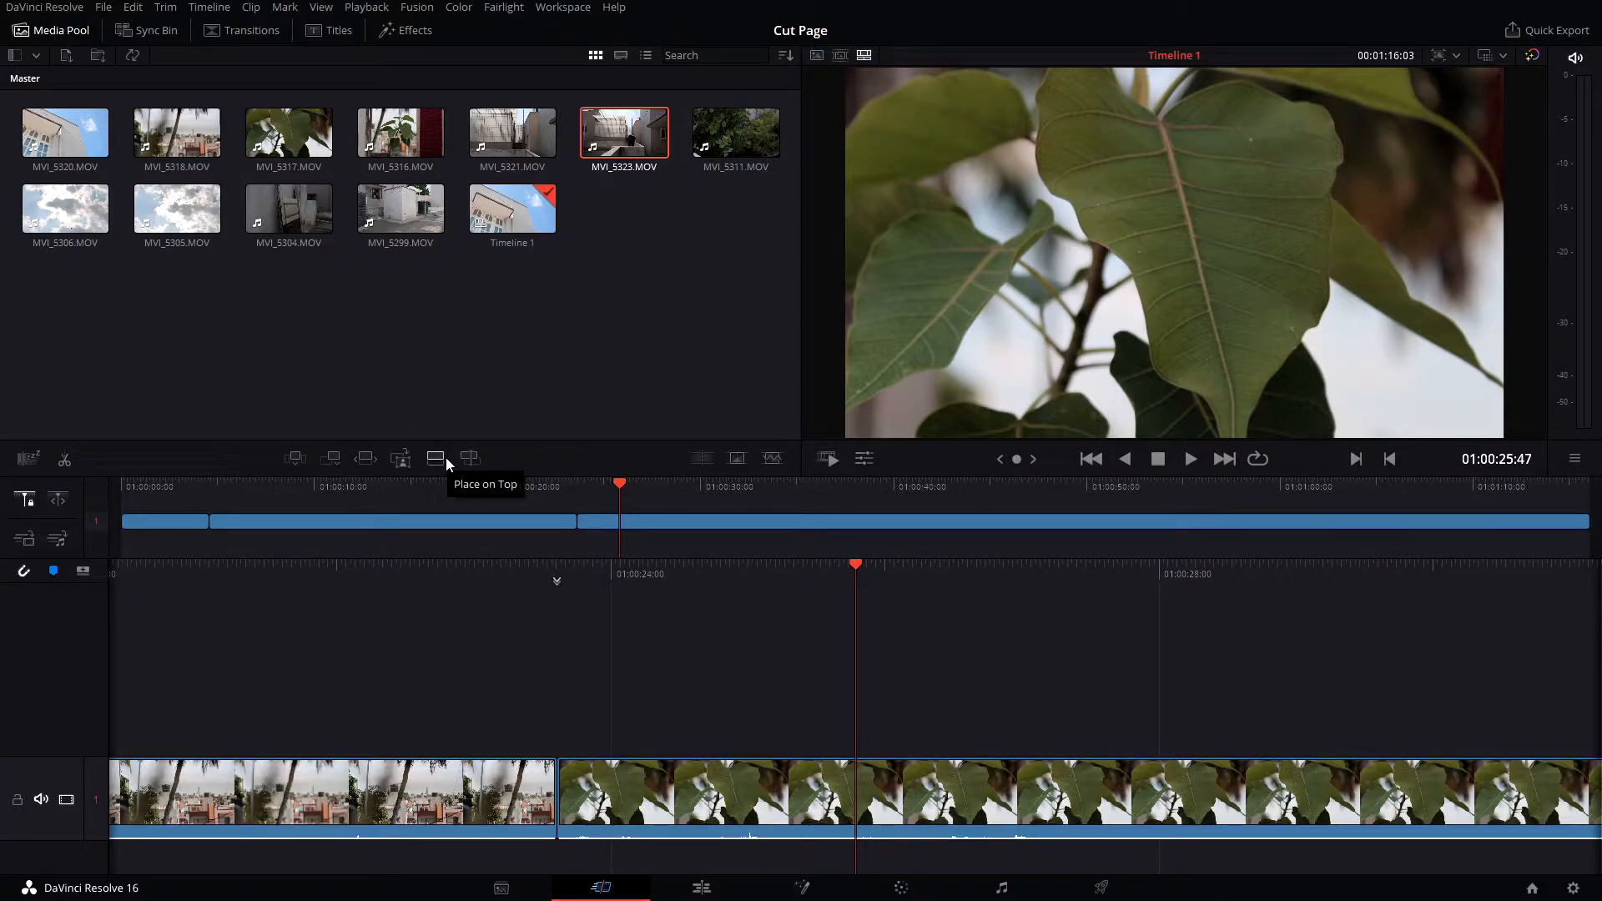
left_click(330, 461)
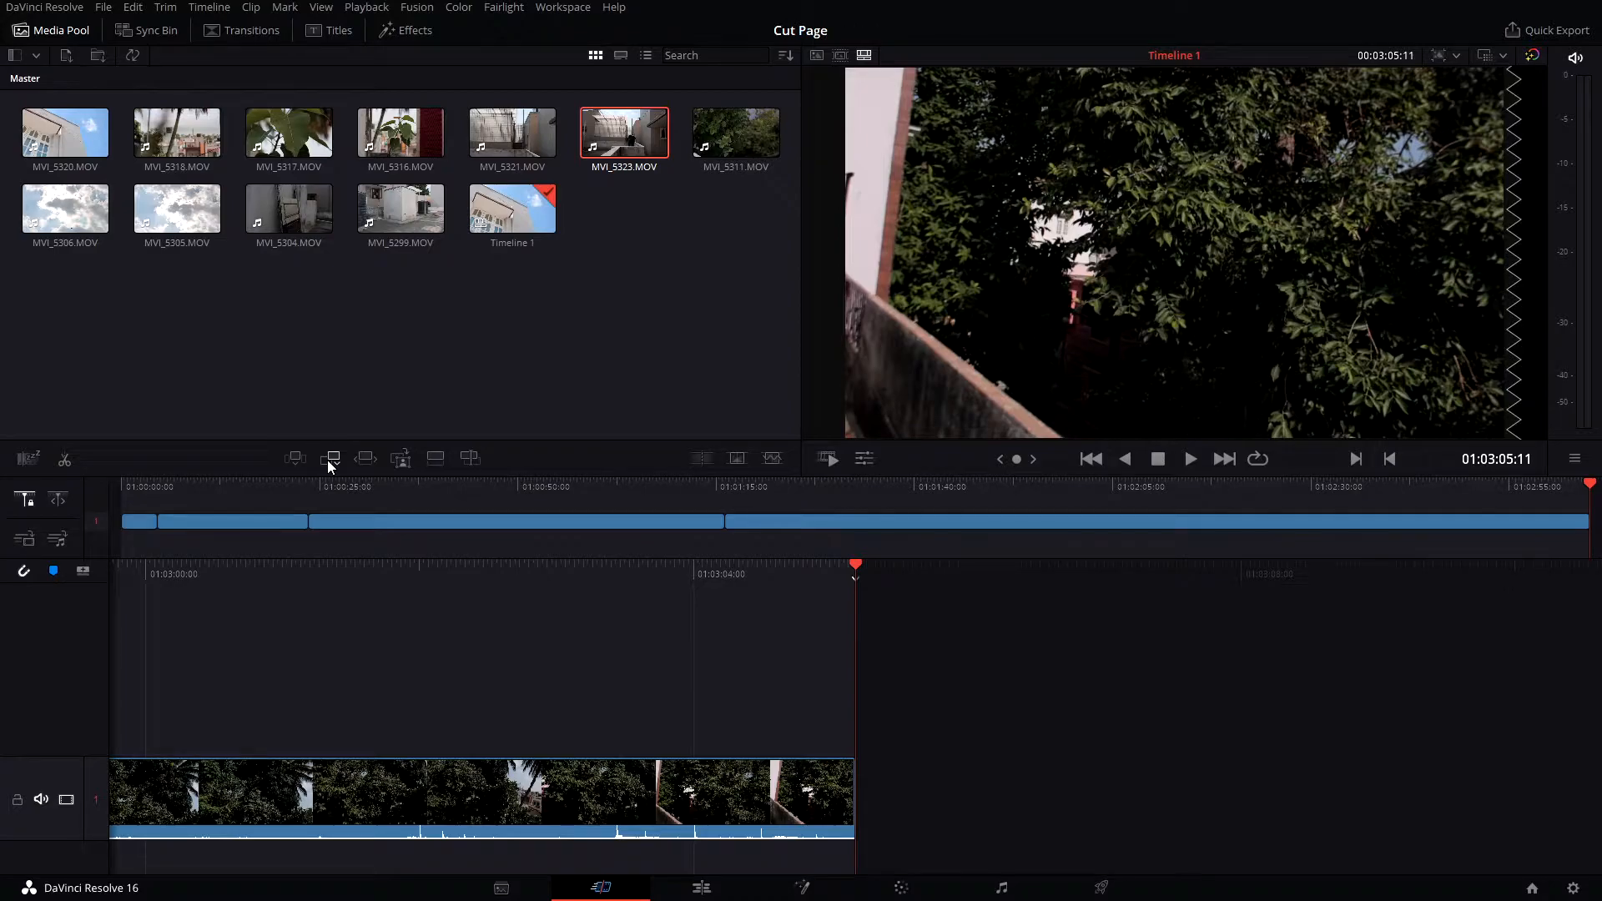
- Scrub the timeline through its clips to about 01:01:55:37 and return the playhead to the start
left_click_drag(388, 505, 75, 484)
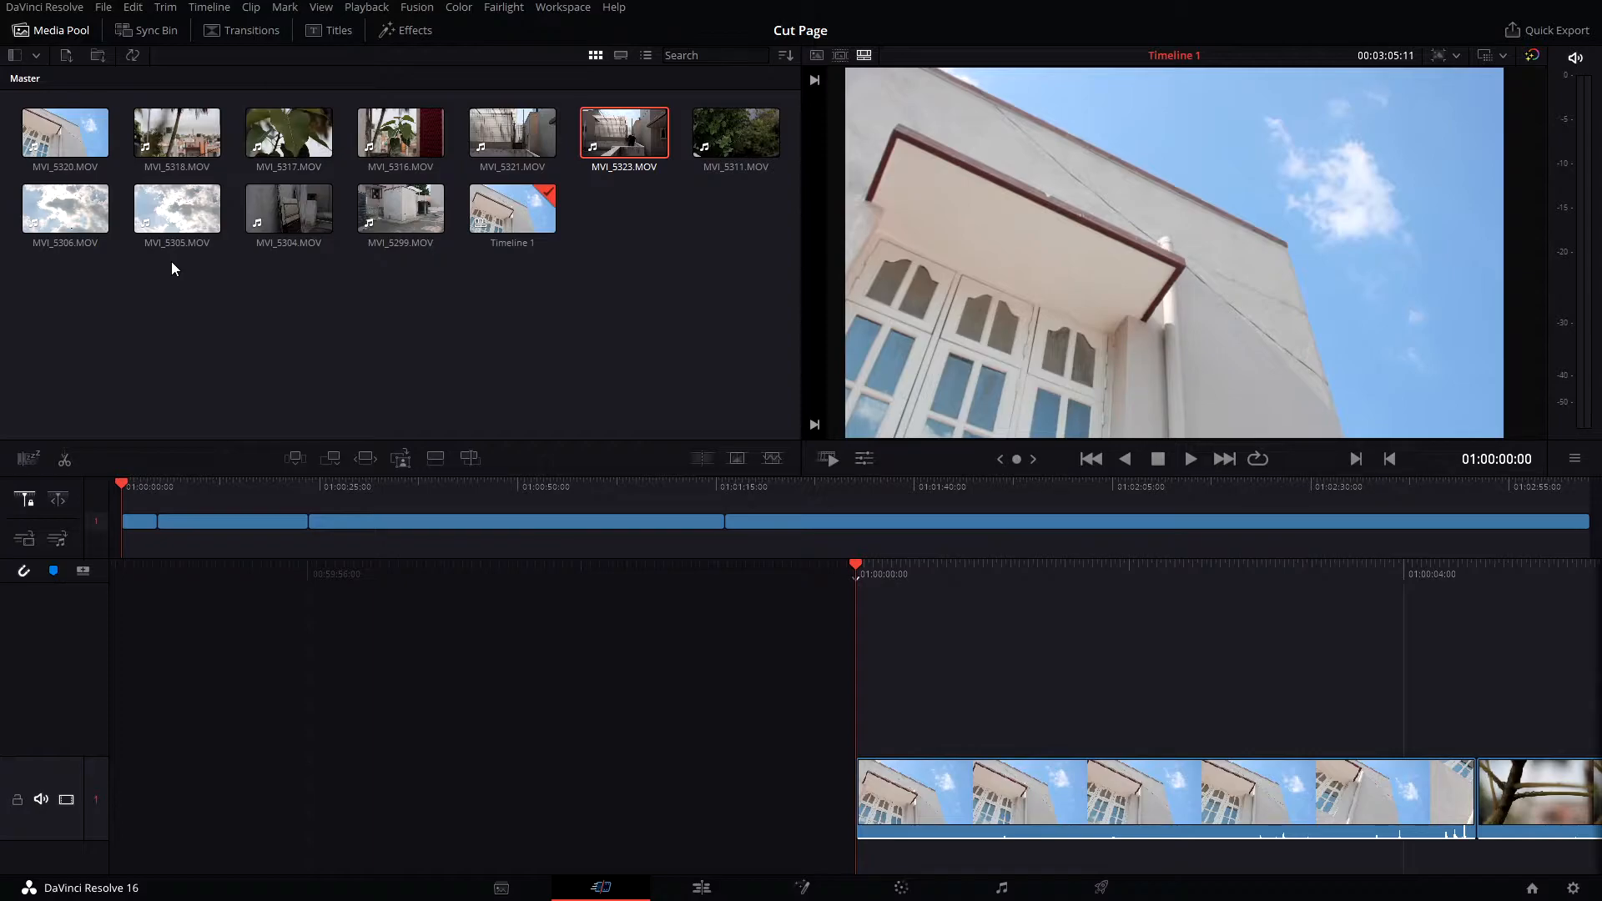
left_click_drag(126, 475, 413, 517)
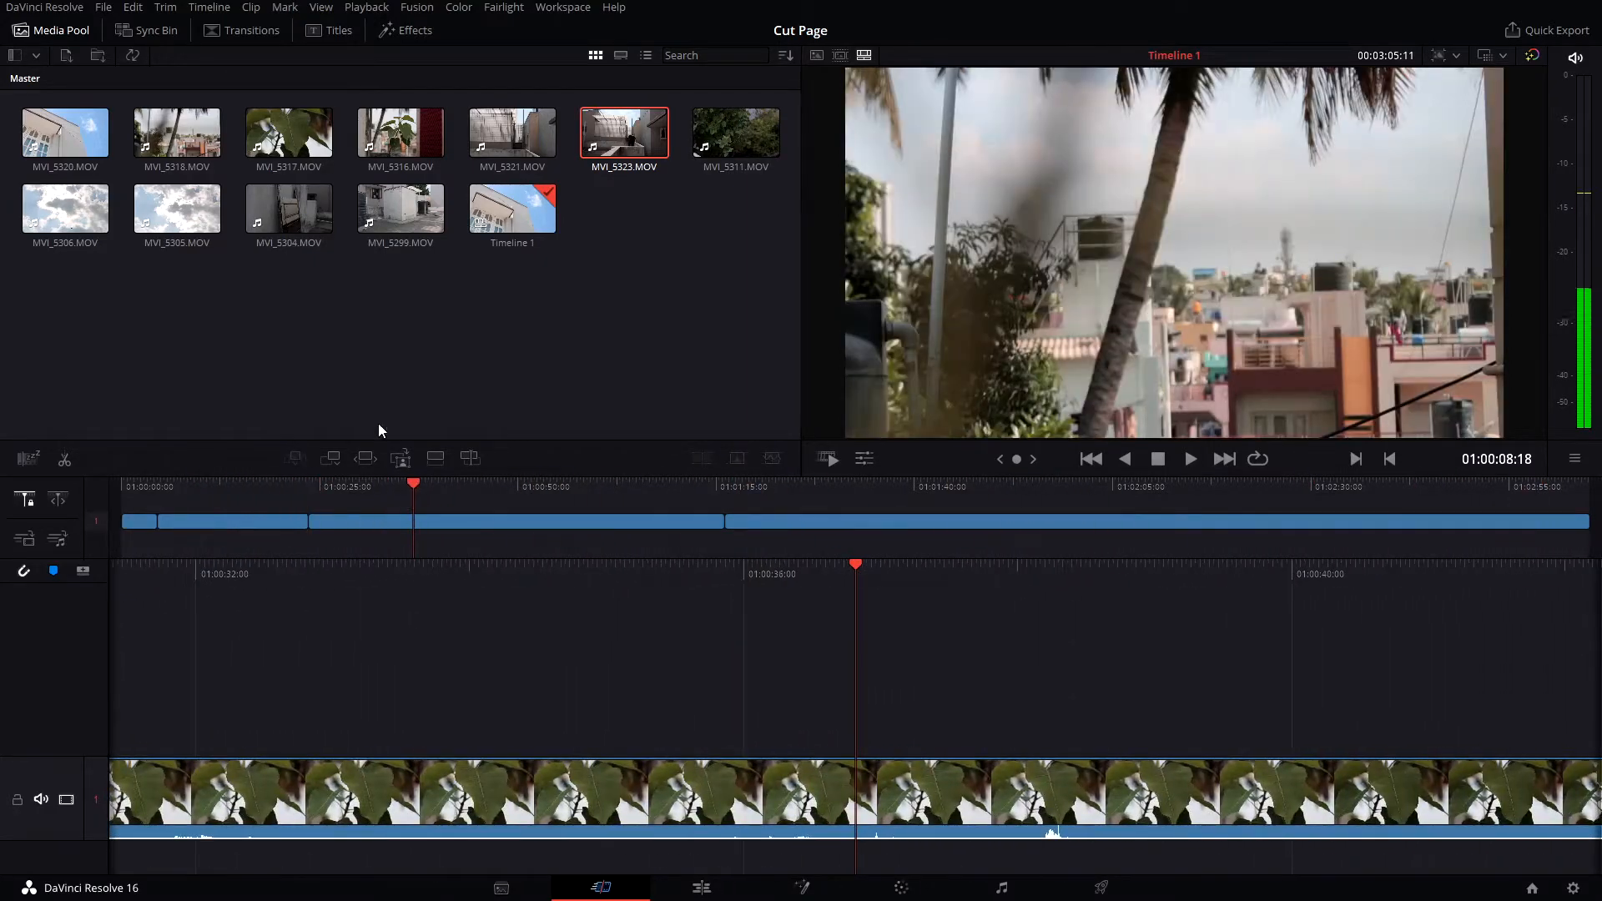
left_click_drag(534, 201, 905, 735)
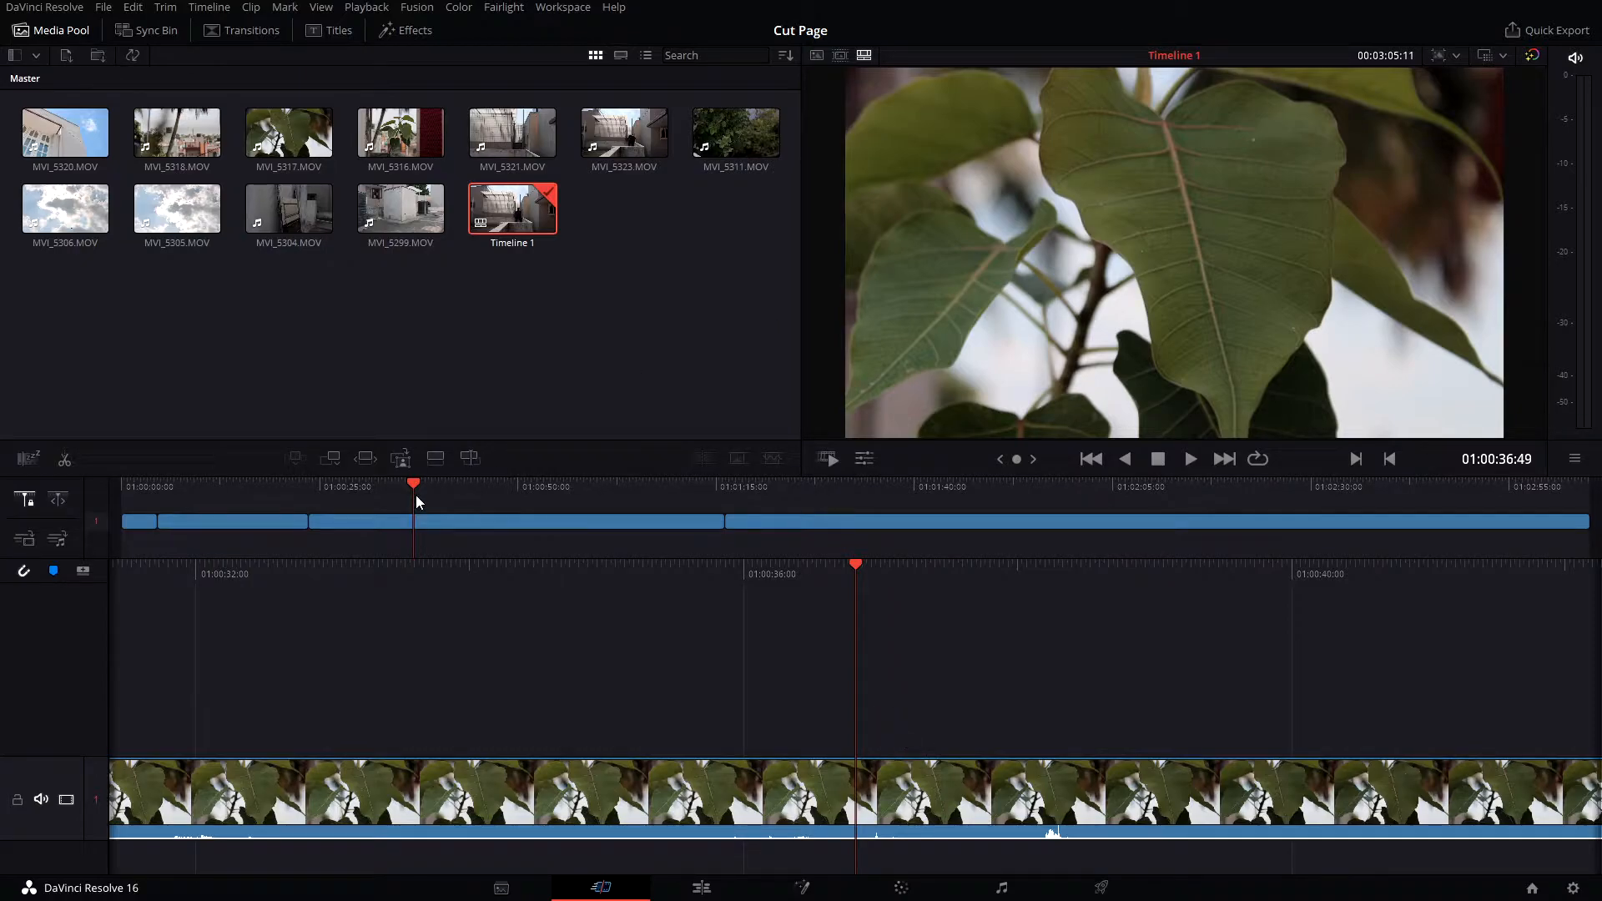
left_click_drag(414, 487, 1039, 550)
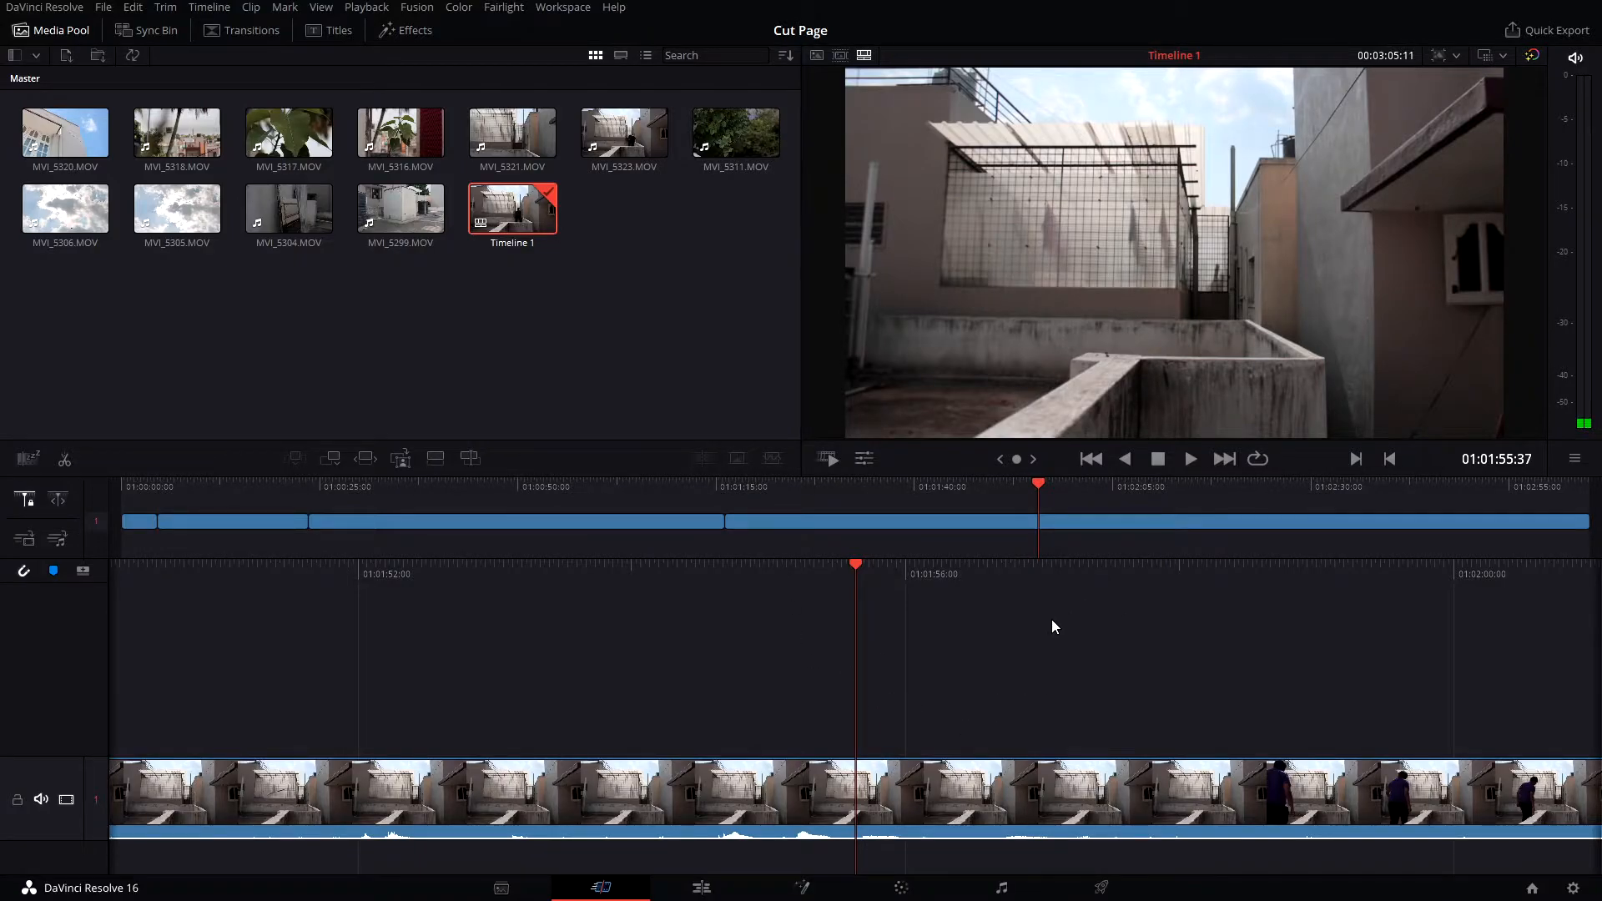
left_click(123, 489)
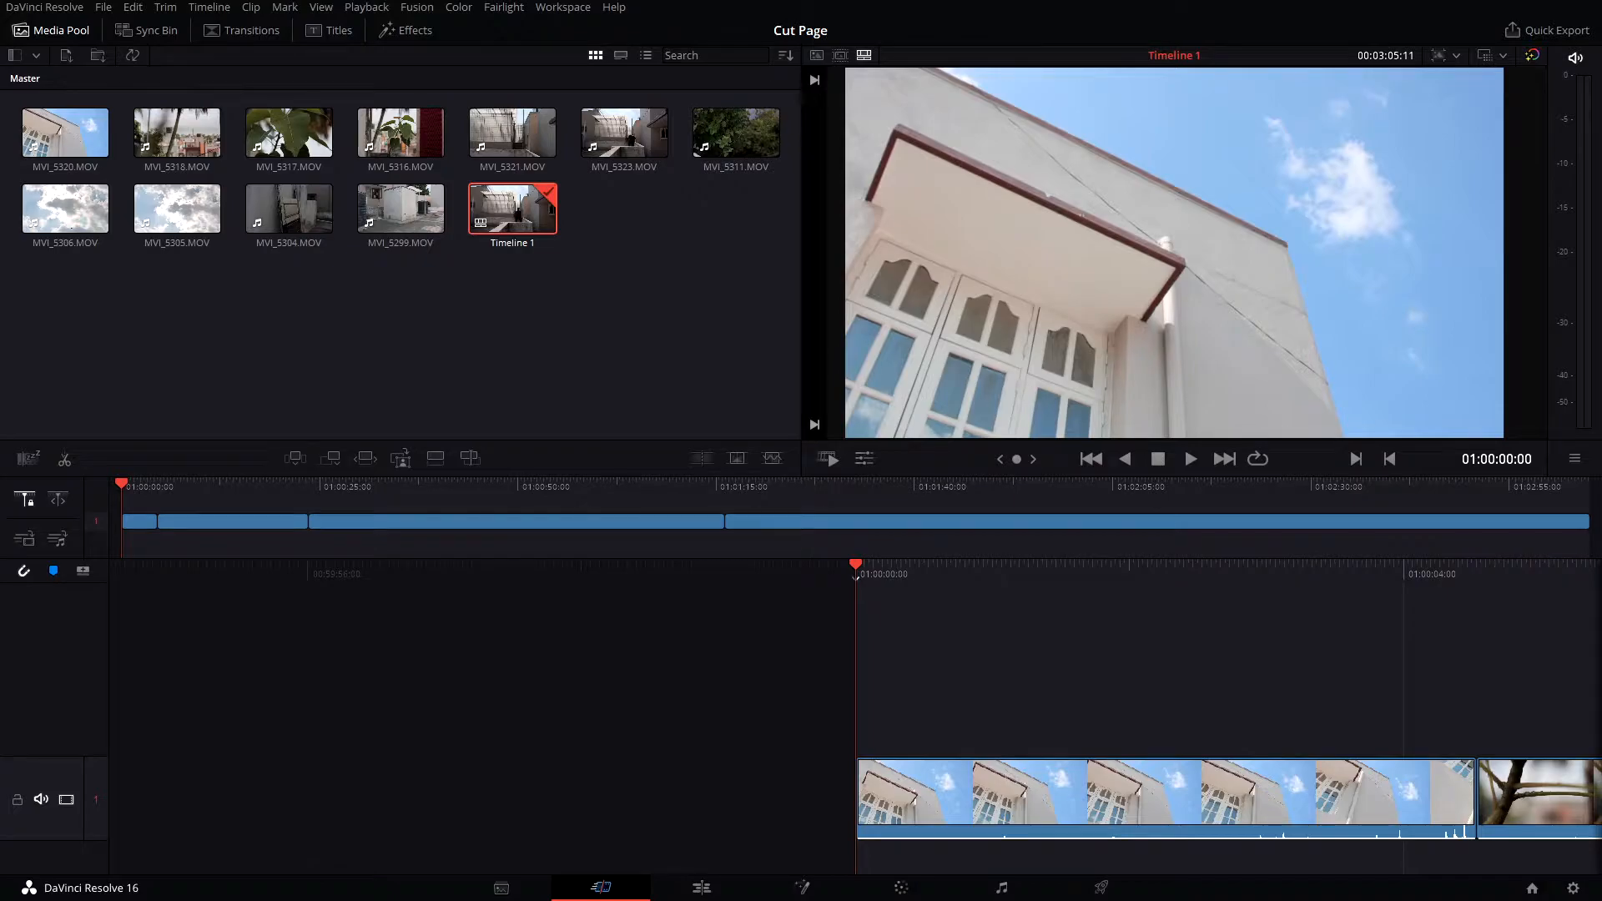
- Open the Titles library and look through the standard Titles and Fusion Titles lists
left_click(342, 32)
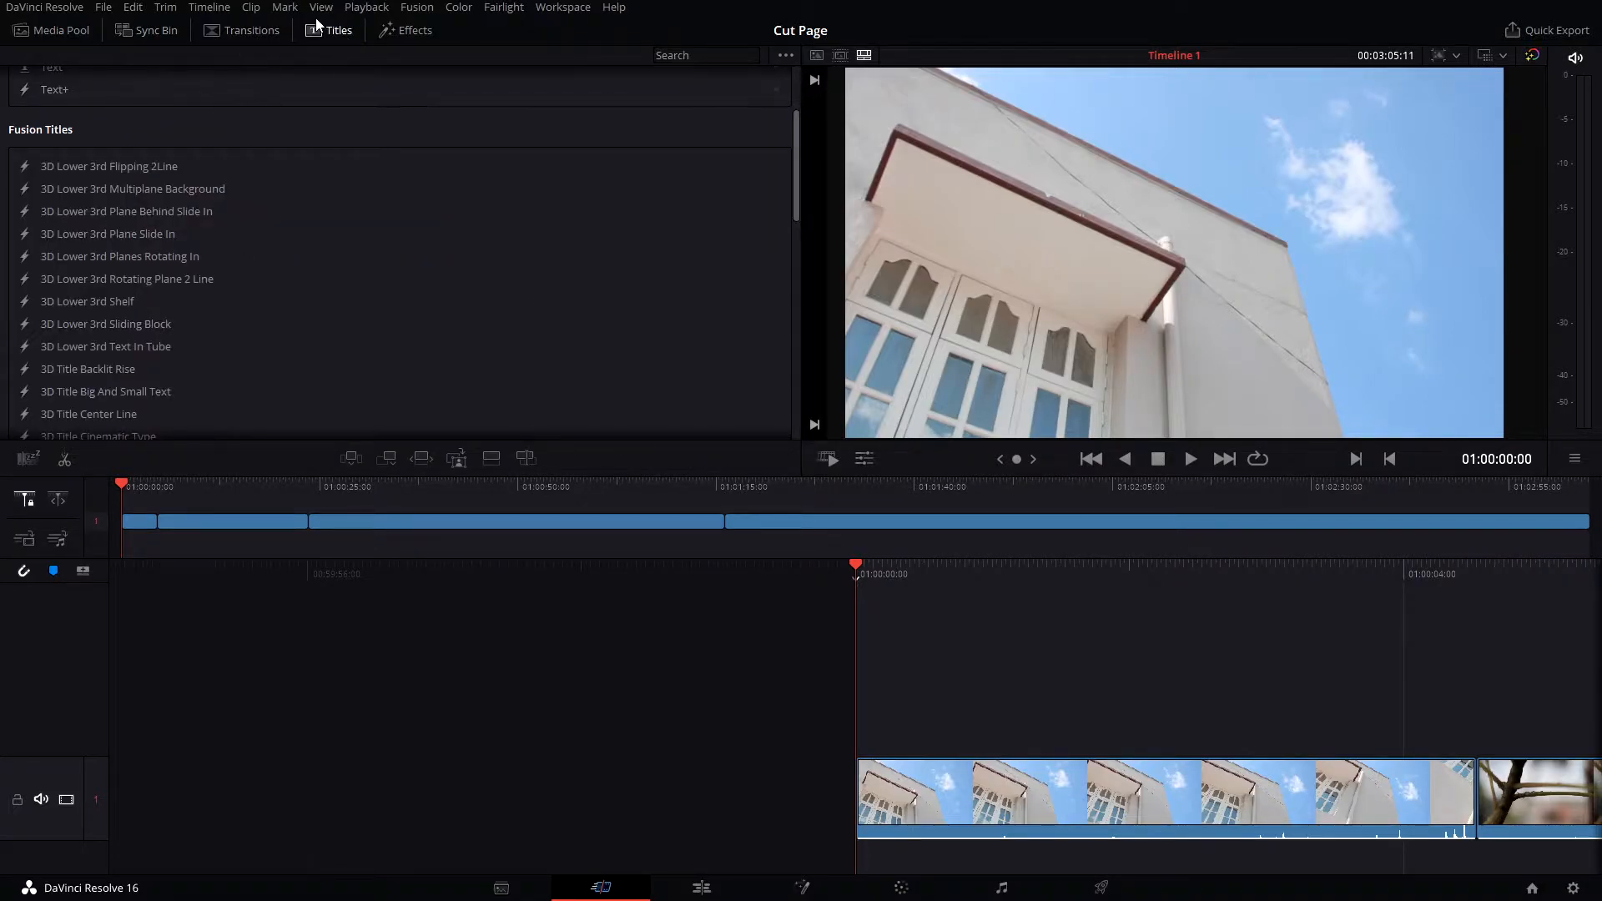
scroll(207, 319, "up", 2)
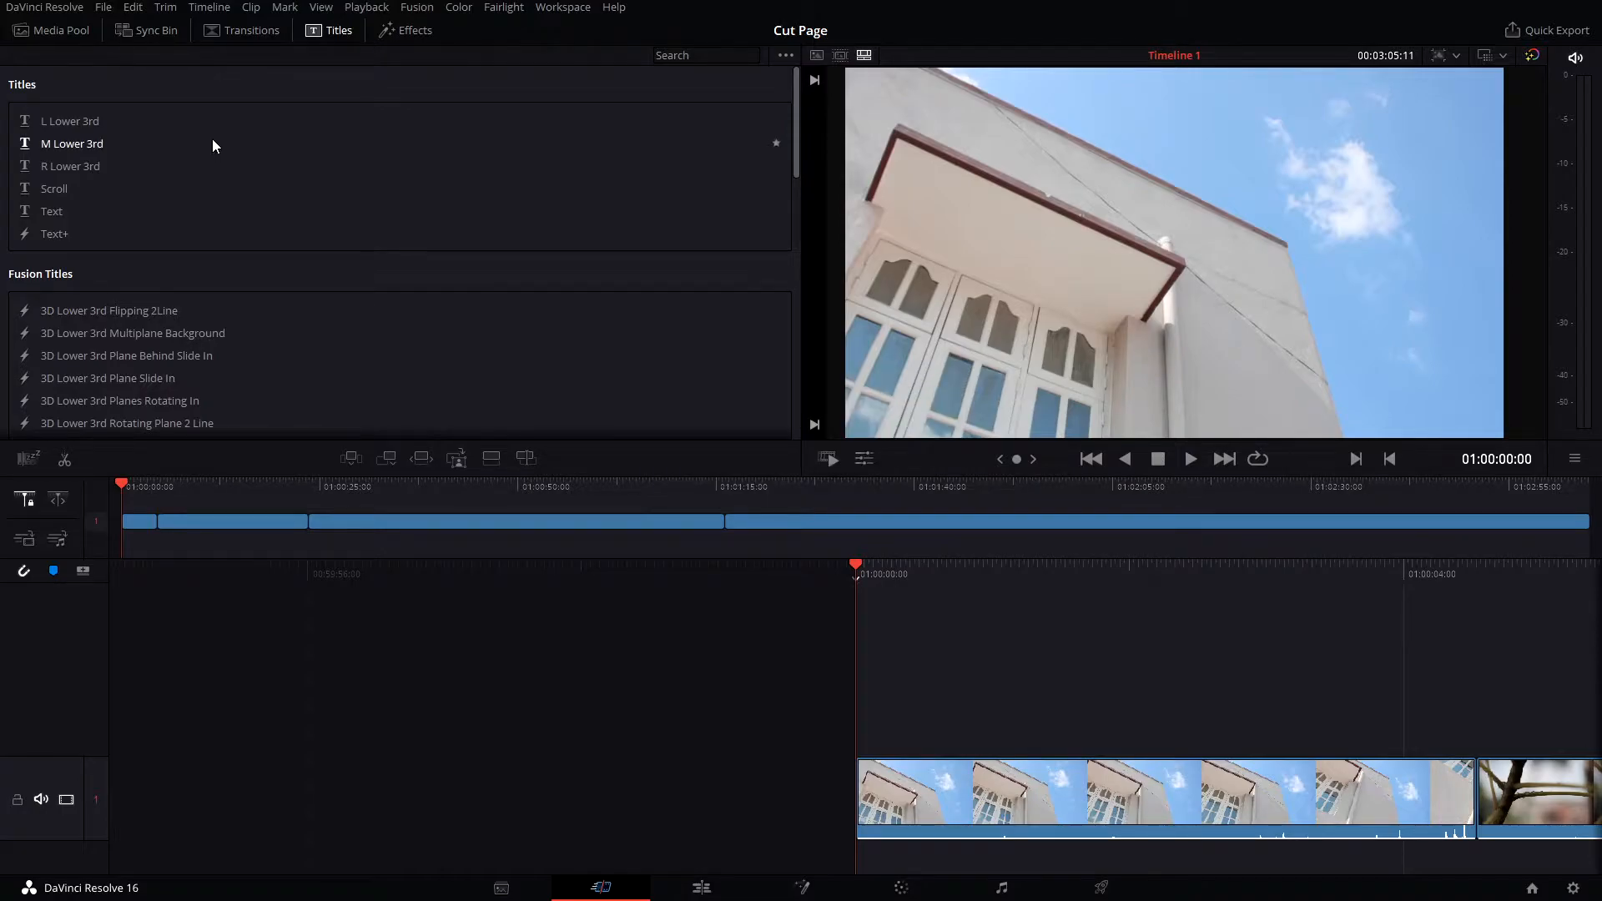
scroll(143, 168, "down", 10)
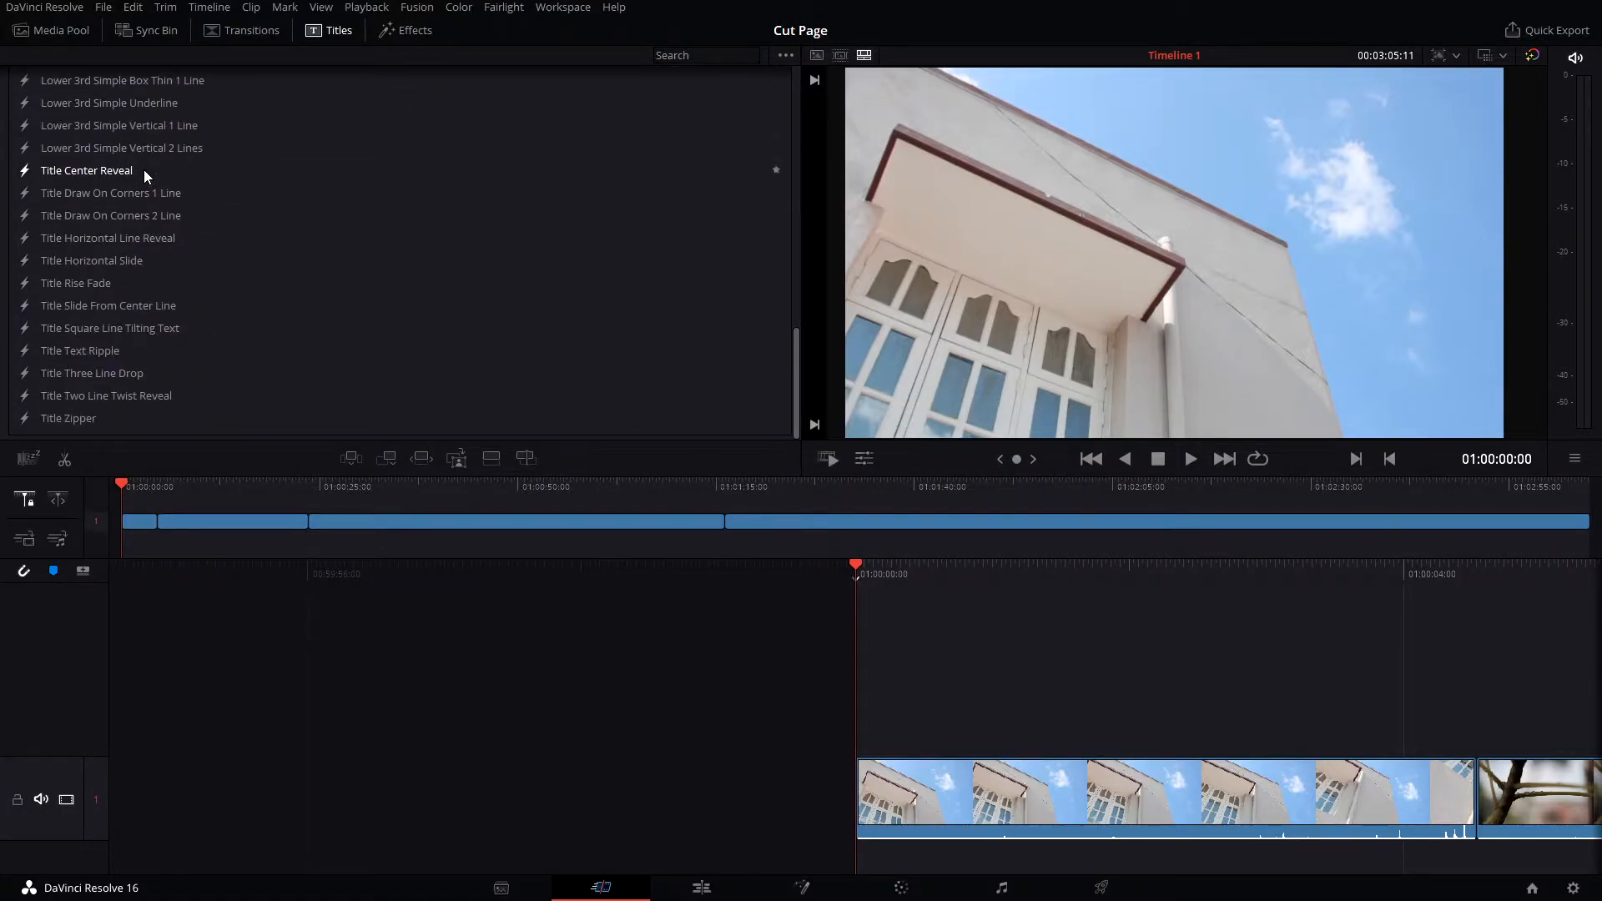
scroll(144, 169, "up", 10)
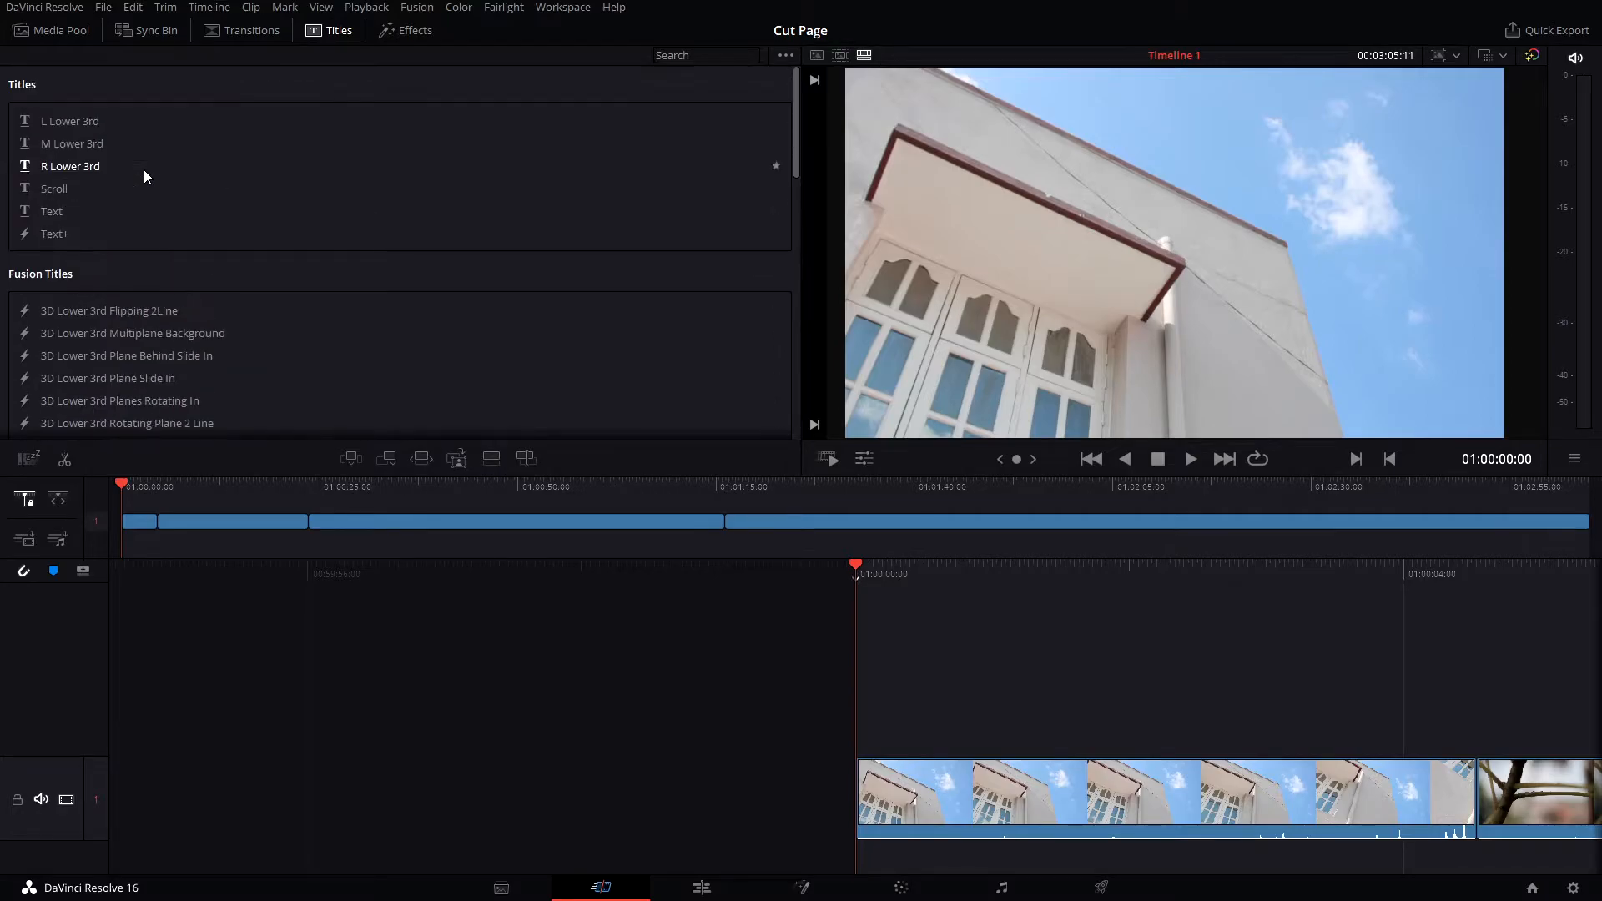
scroll(152, 332, "down", 10)
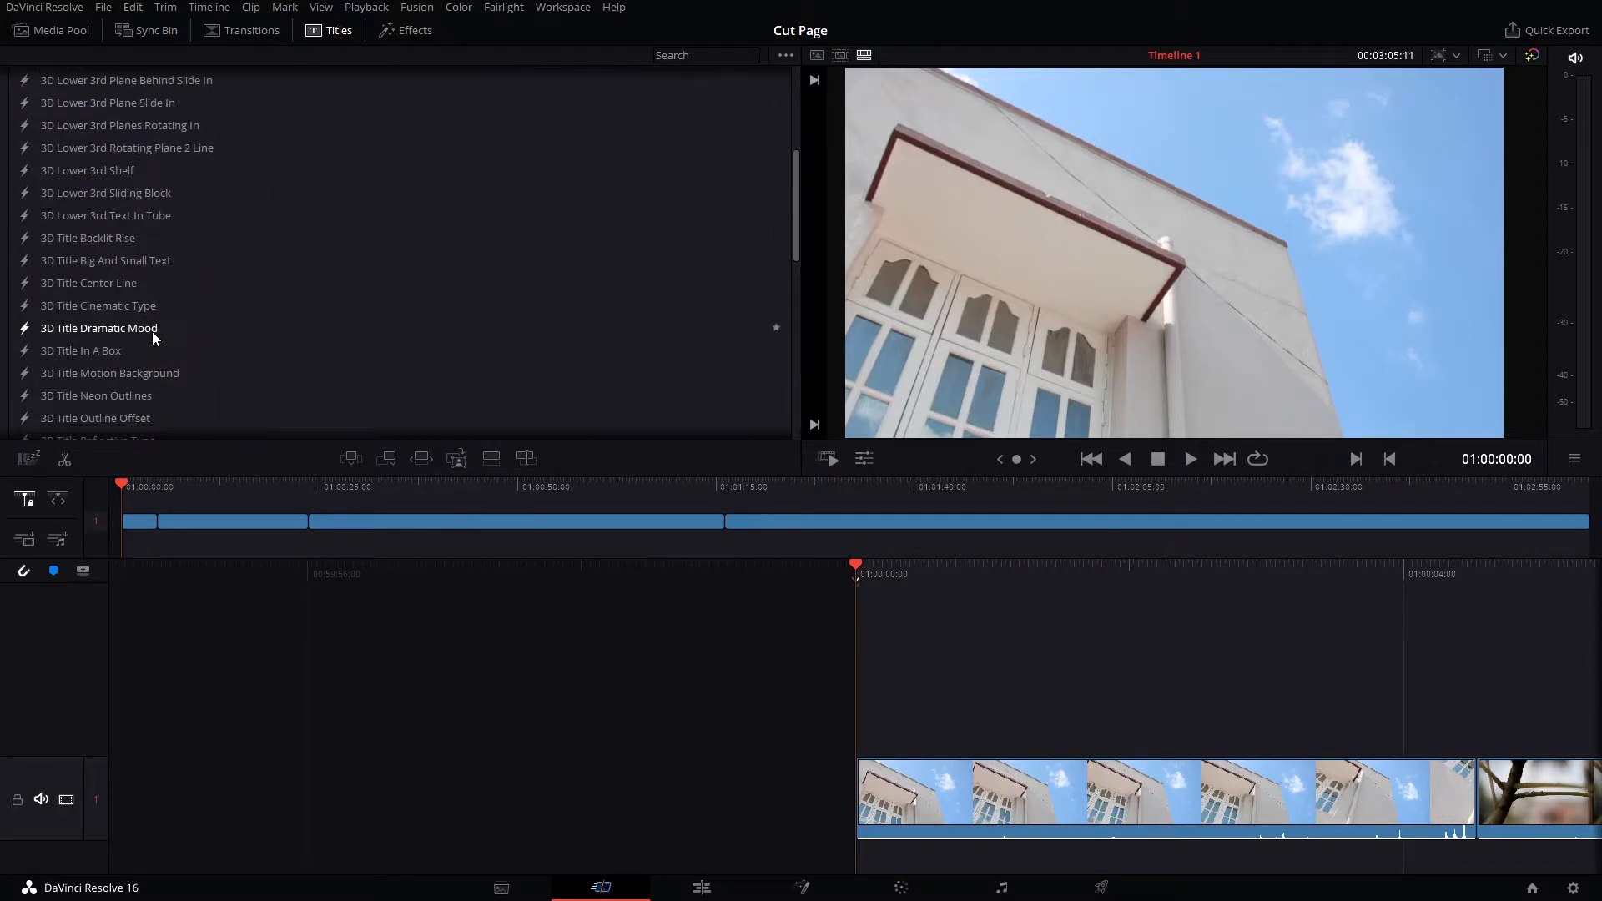
scroll(152, 332, "up", 10)
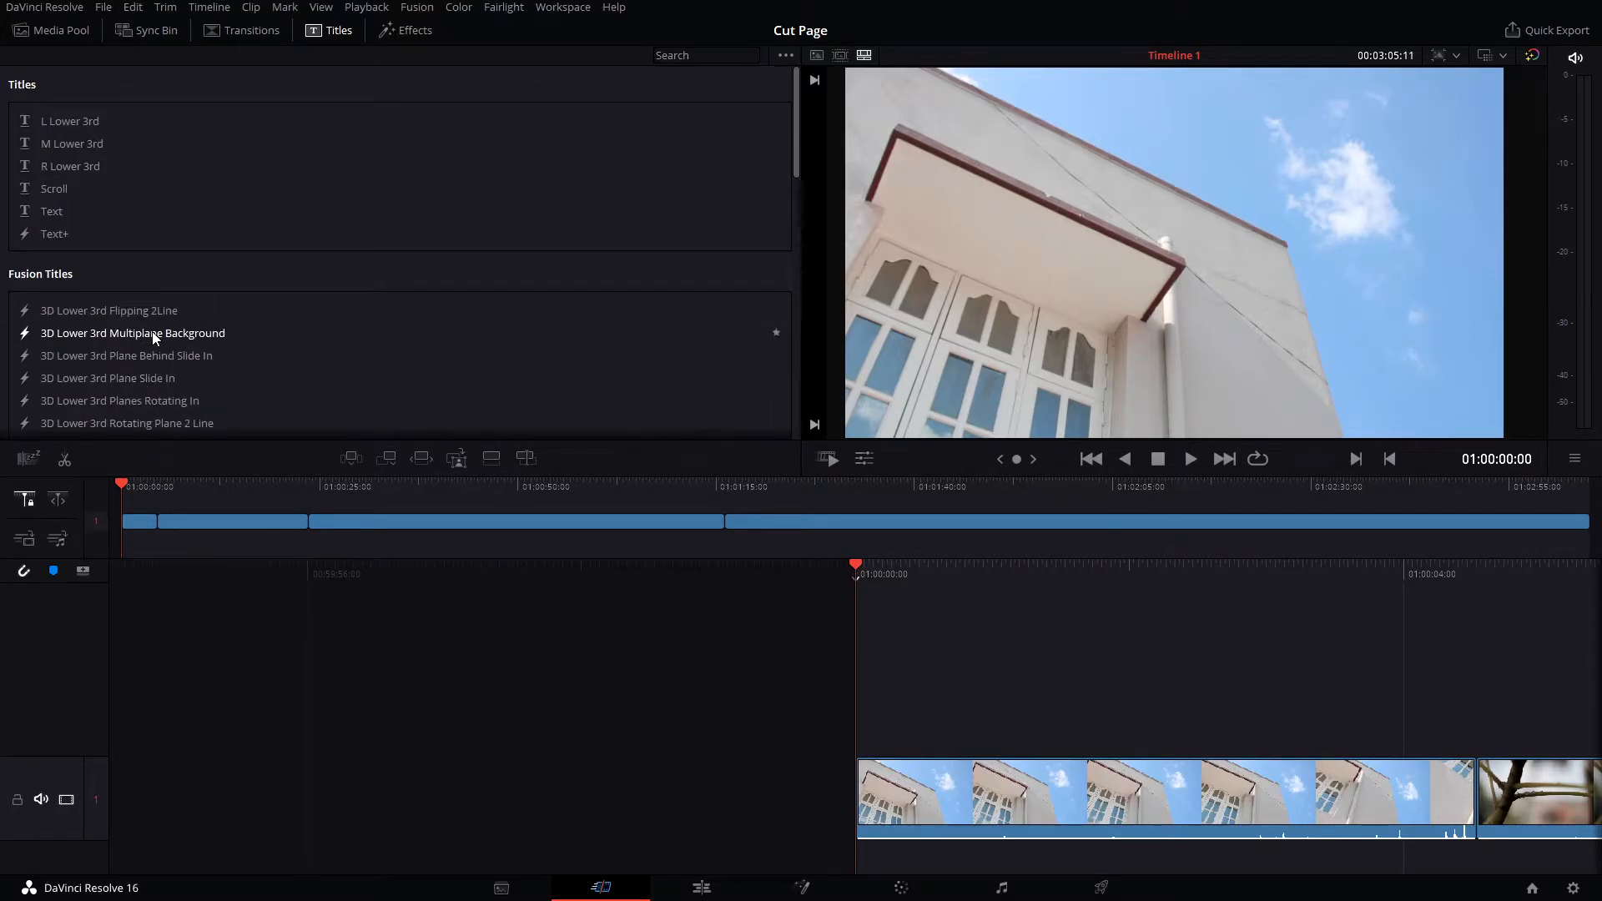
scroll(98, 344, "down", 3)
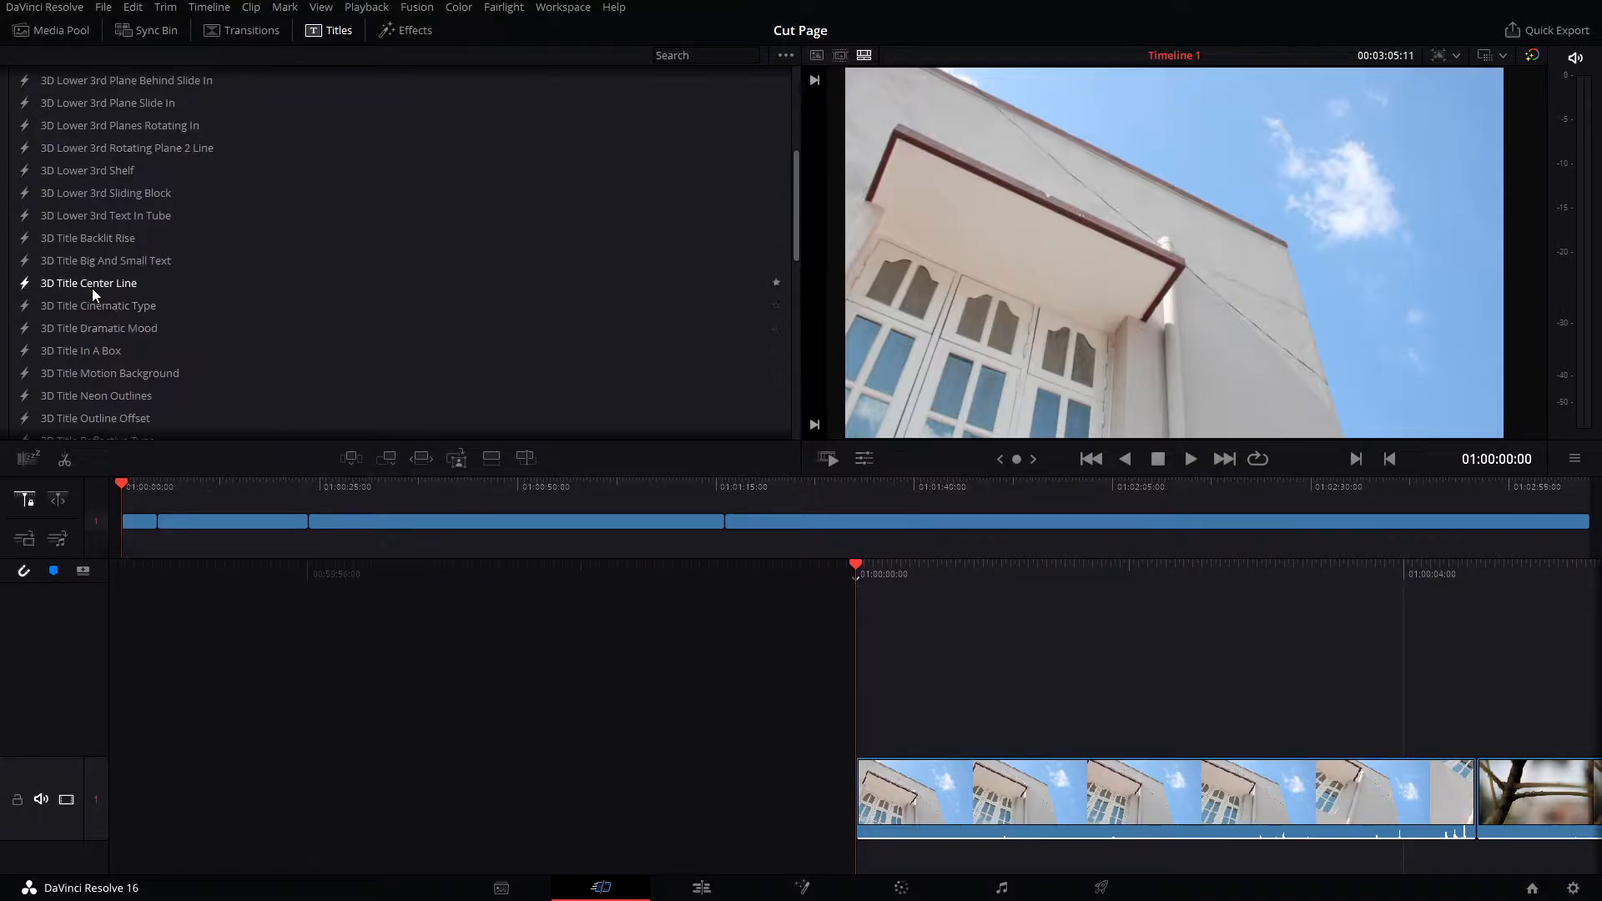
scroll(91, 288, "up", 2)
scroll(122, 184, "down", 10)
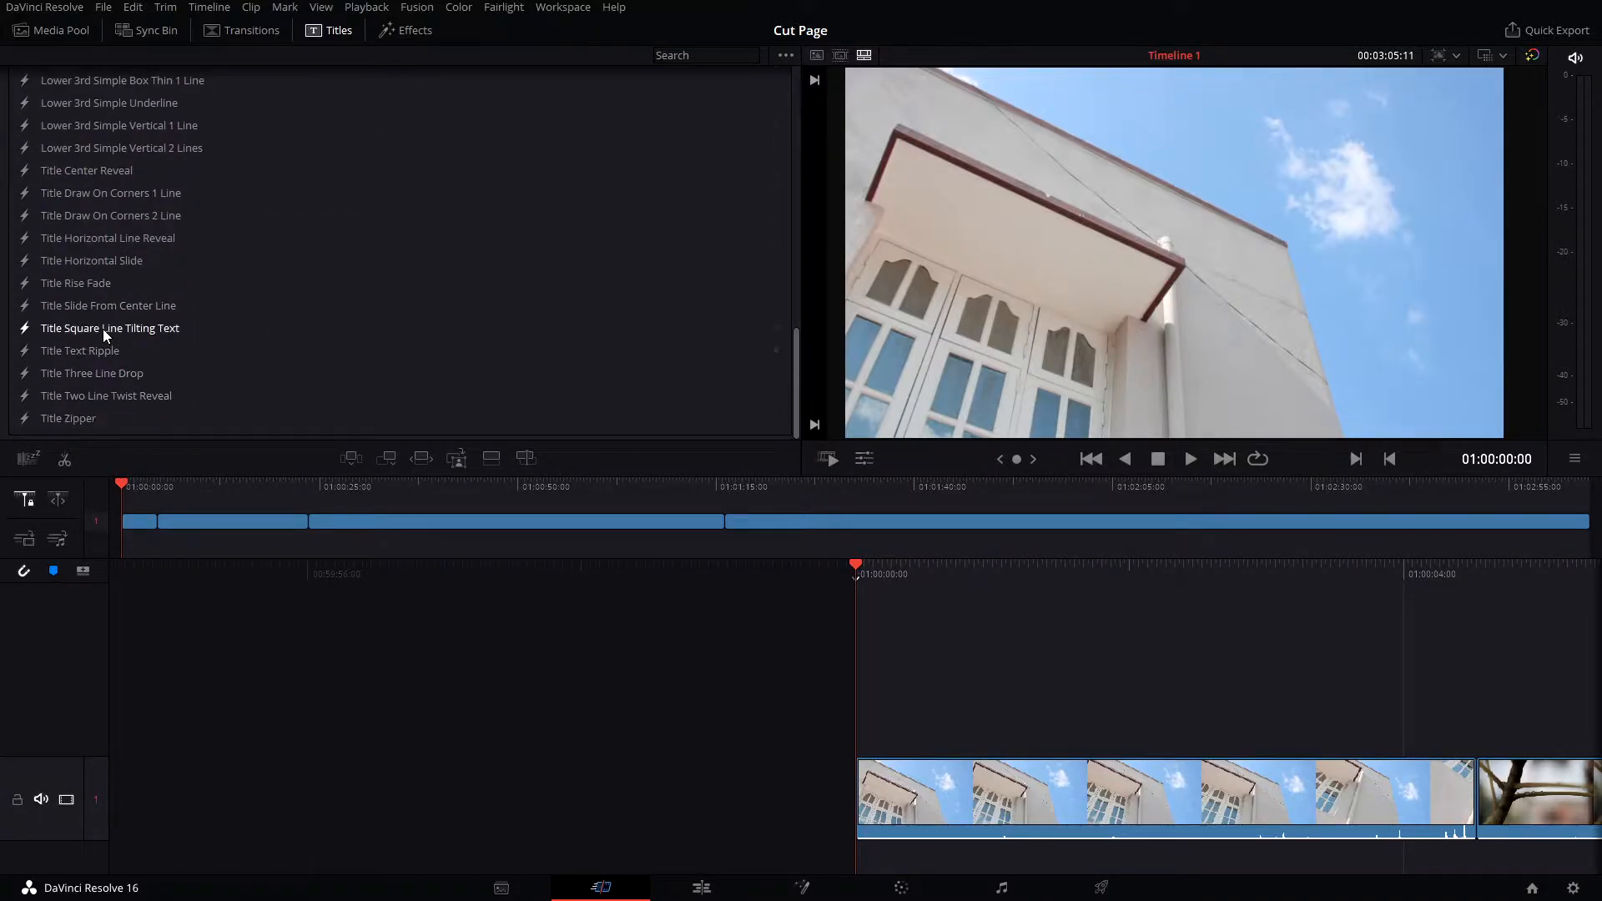
scroll(103, 270, "up", 4)
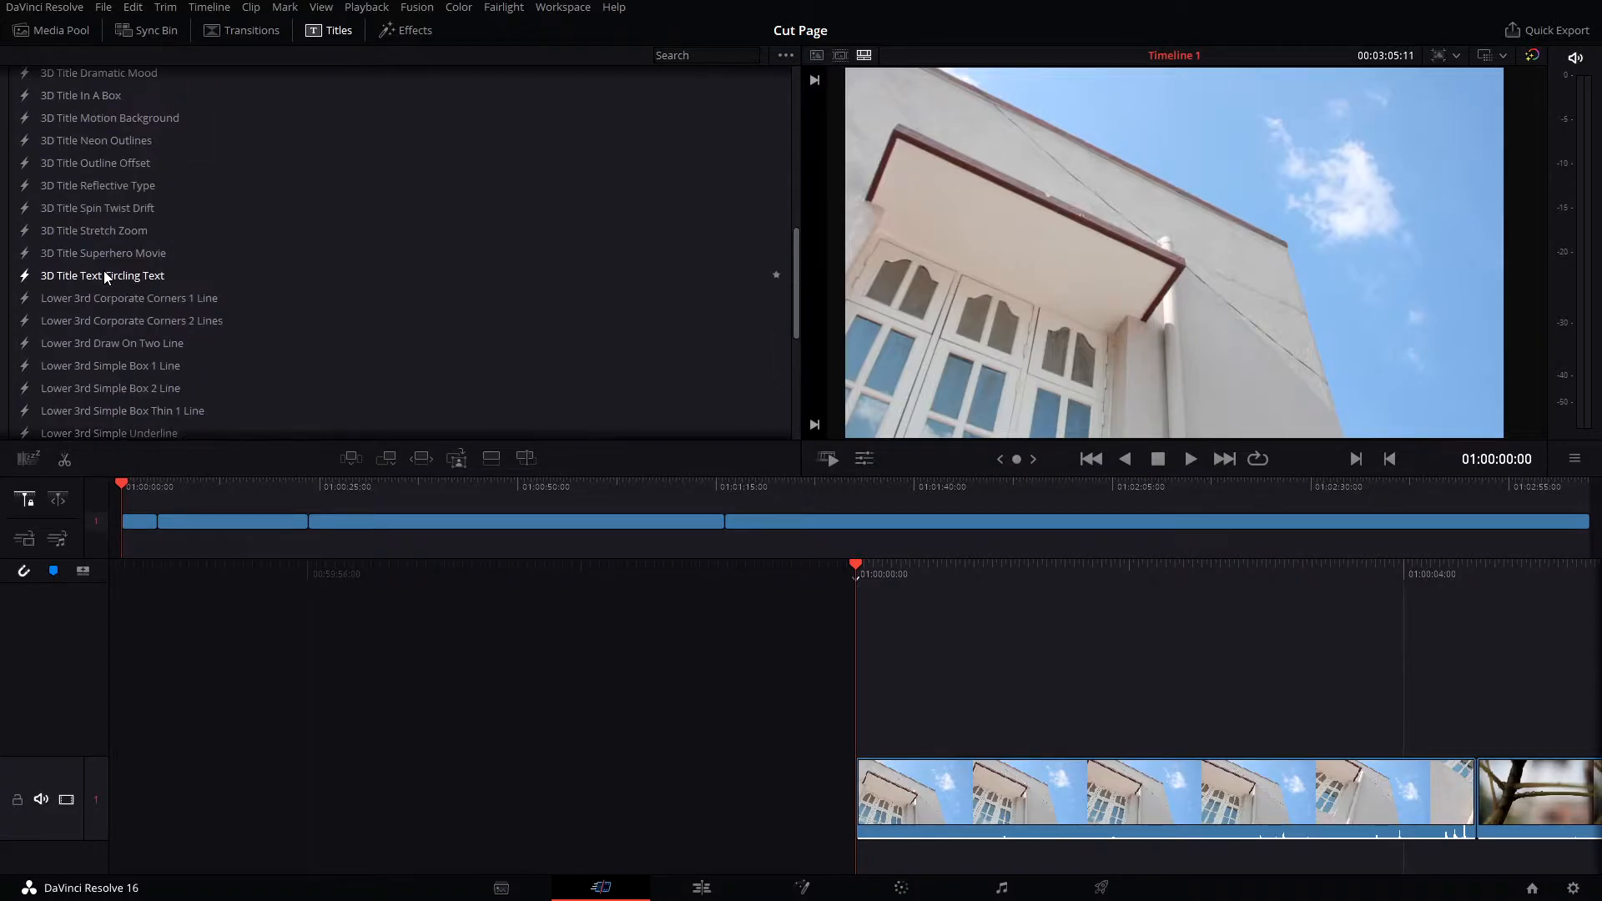
scroll(98, 275, "down", 3)
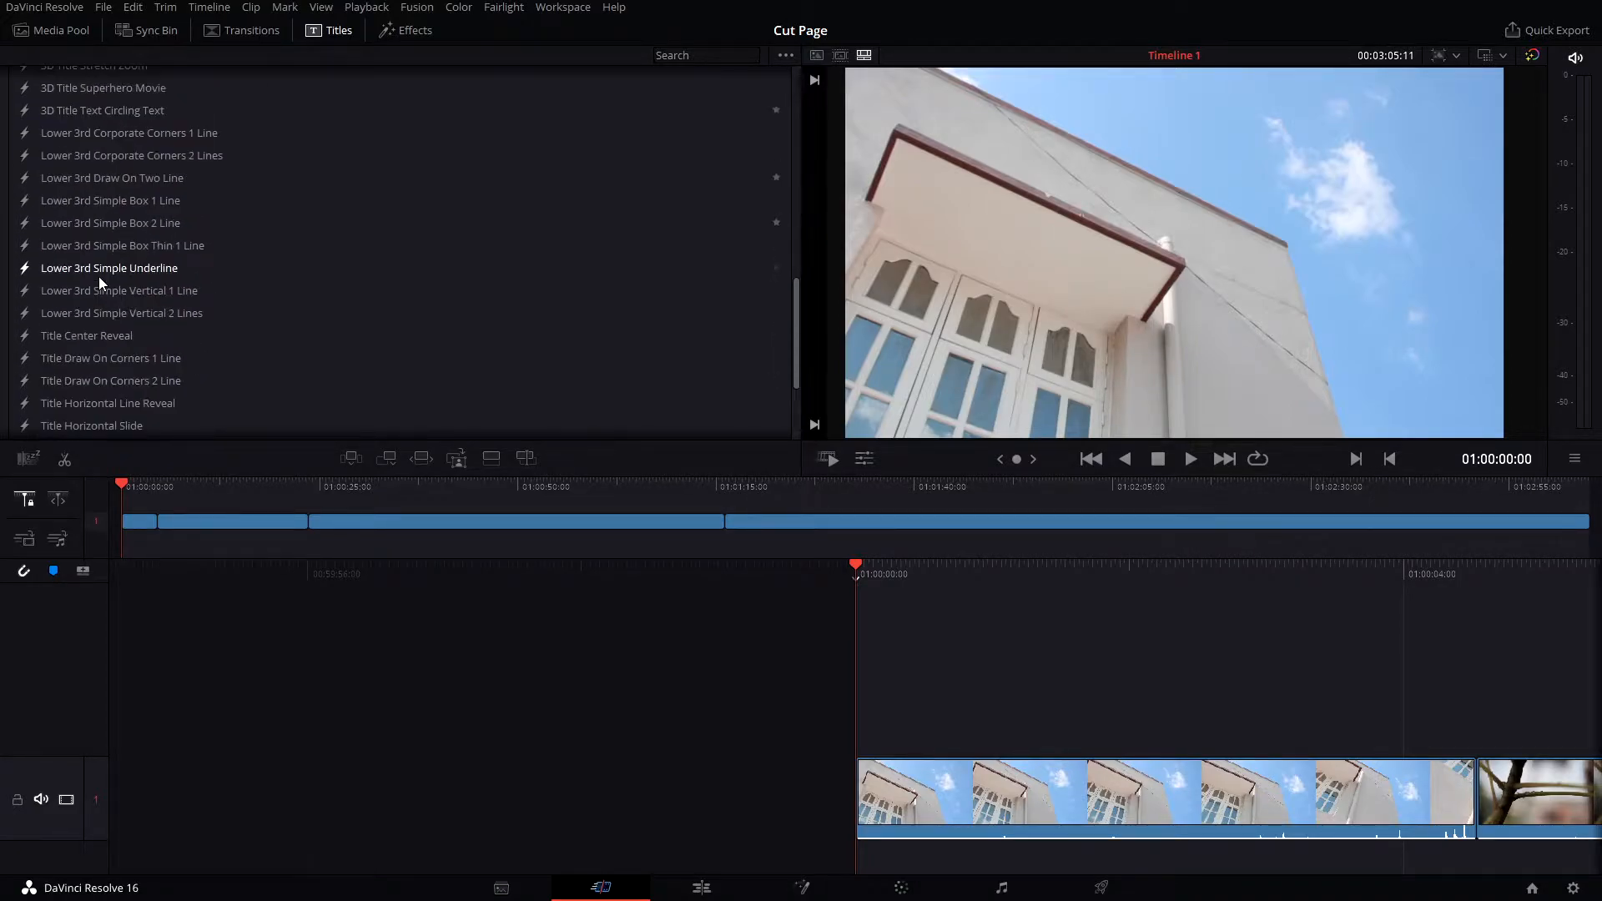
- Add a Text+ title on a new video track above the first clip, starting at 01:00:00:00
scroll(99, 277, "up", 10)
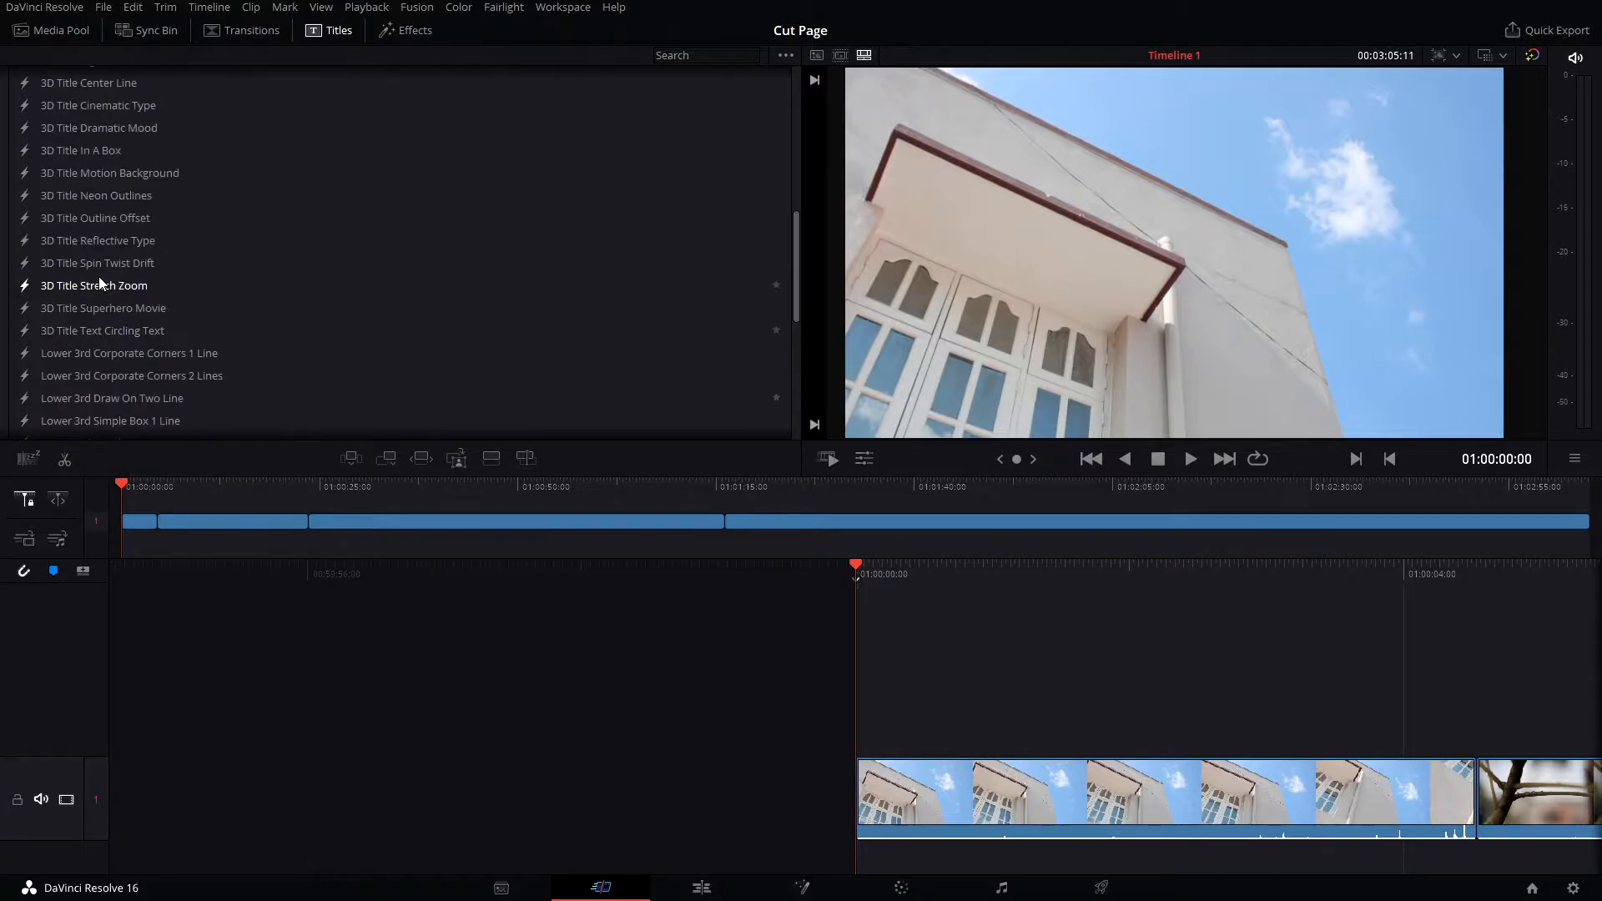
left_click_drag(54, 230, 864, 744)
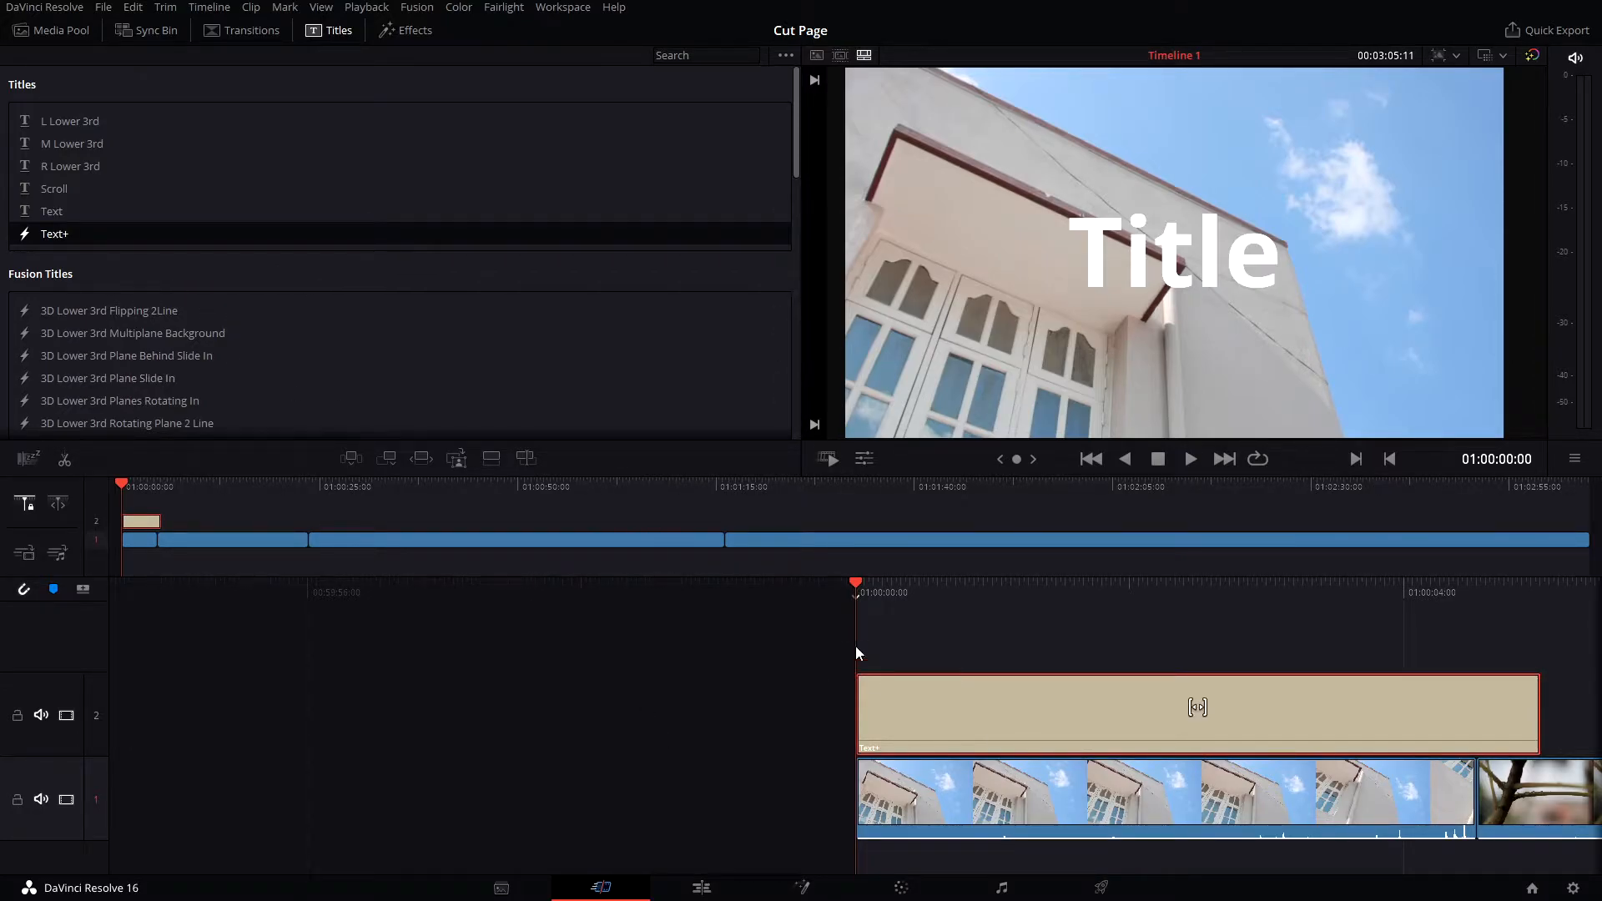
- Show the title clip's tools and review the Transform, Crop, Speed, Stabilizer and Lens Correction, Dynamic Zoom and Composite controls
left_click(863, 459)
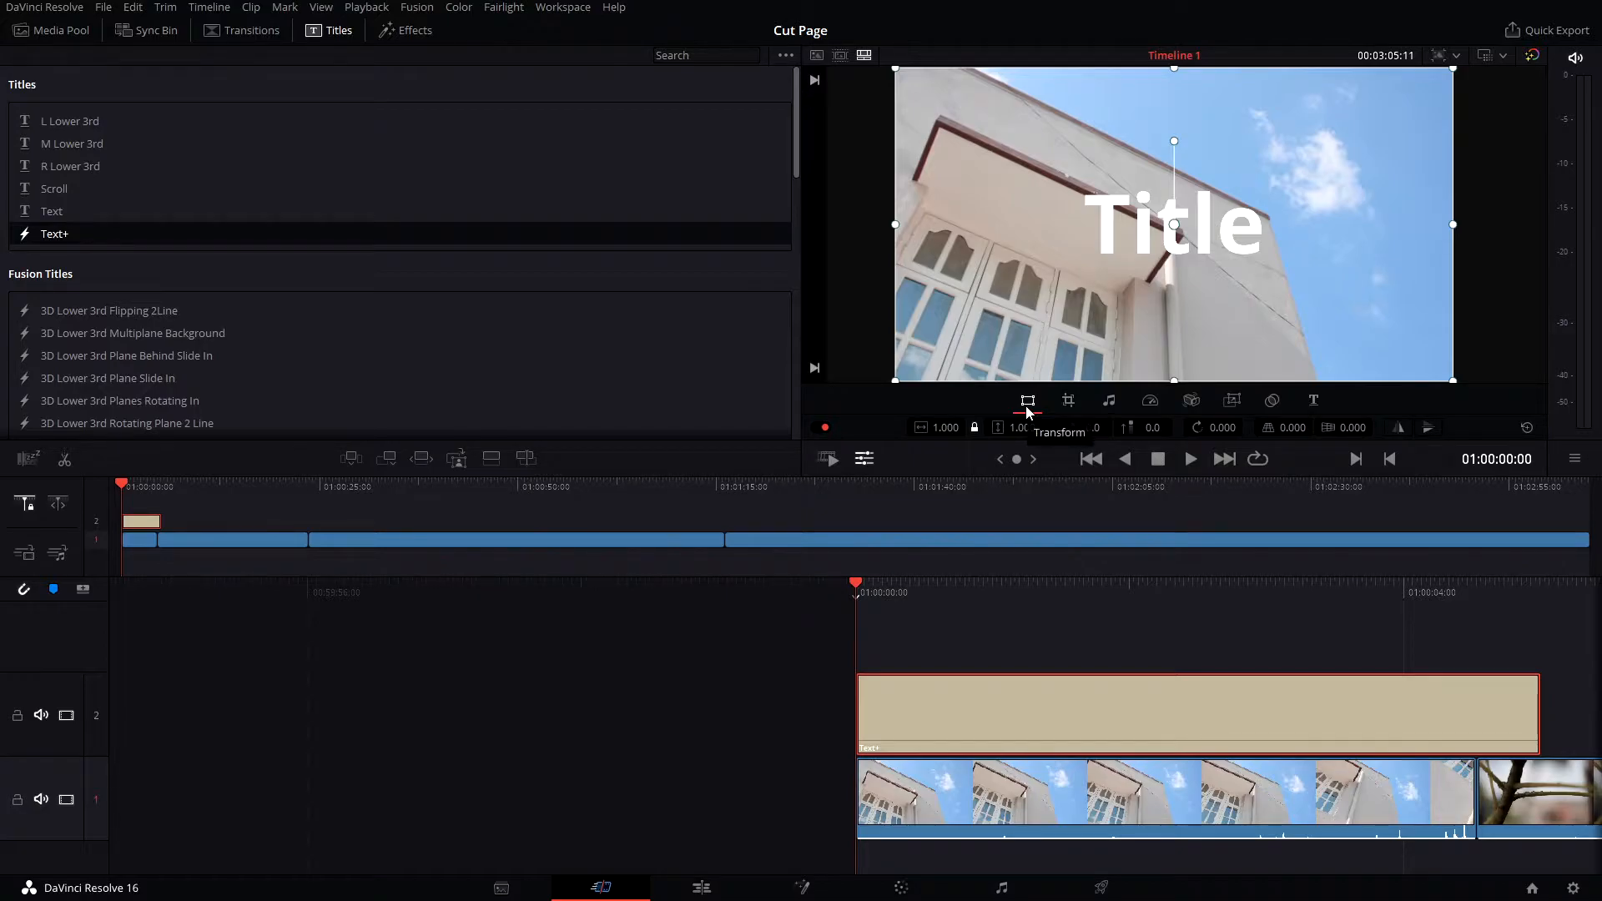
left_click(1069, 402)
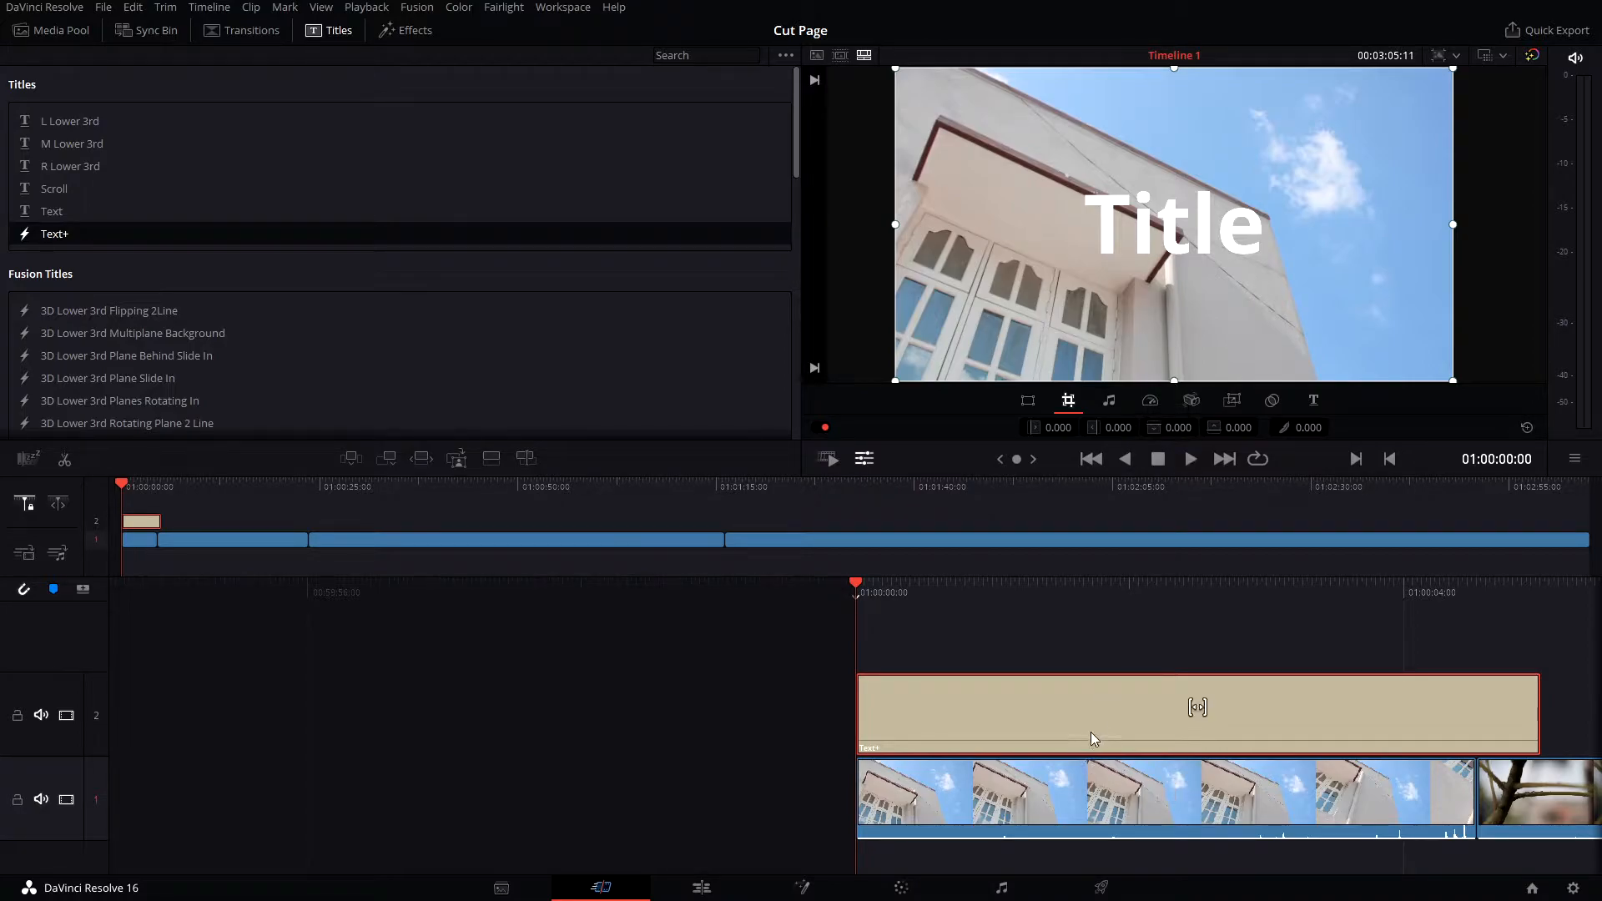
left_click(1150, 401)
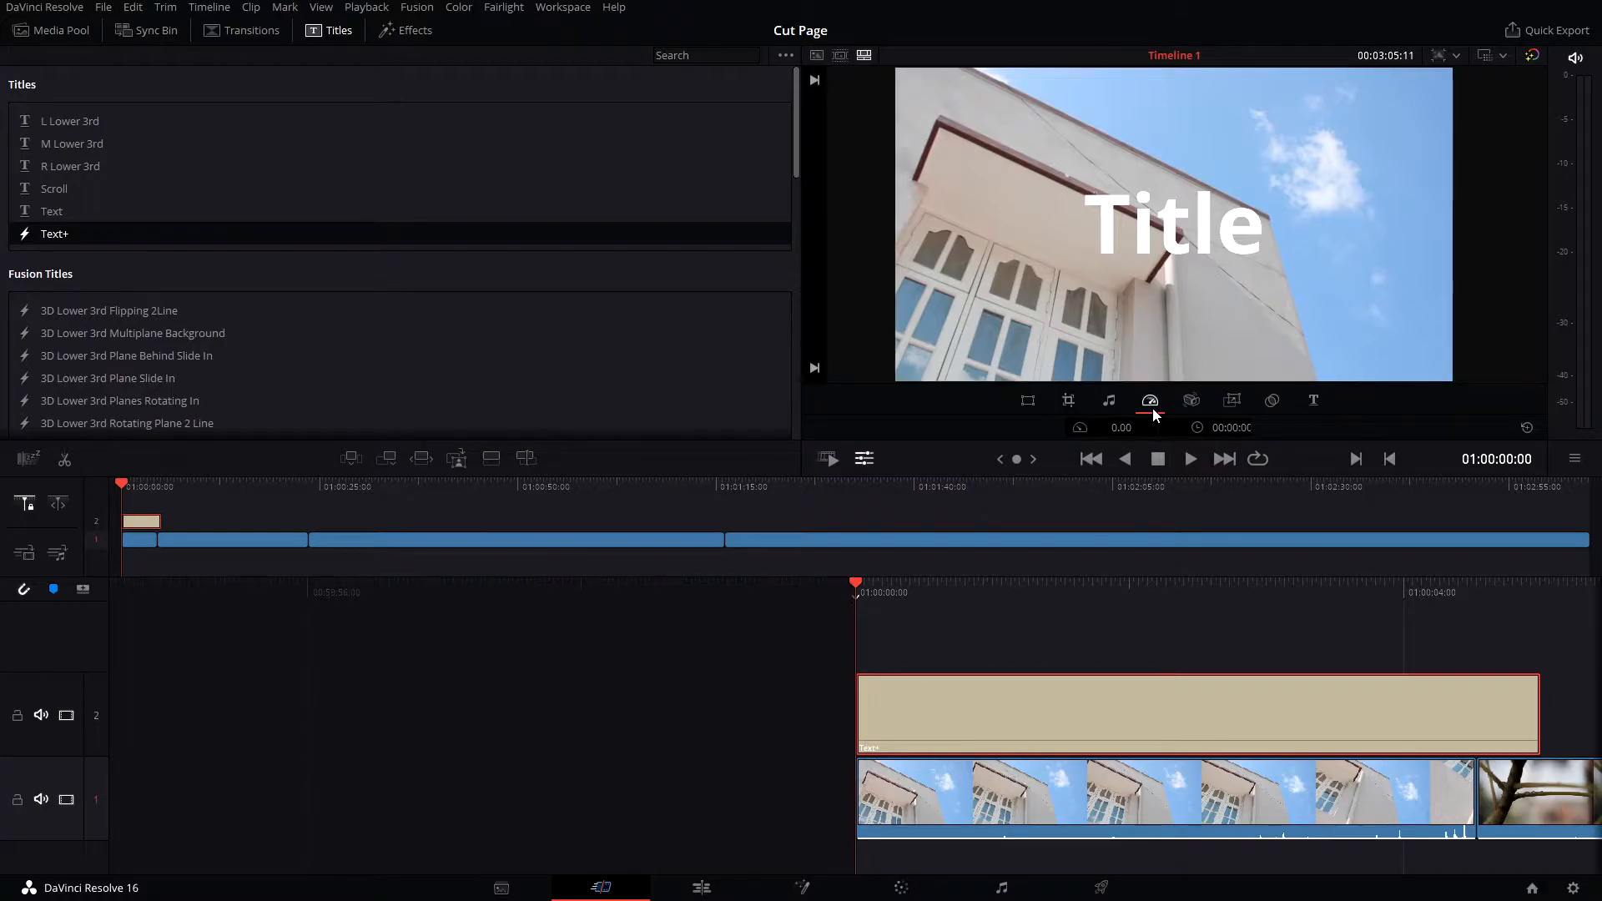
left_click(1193, 401)
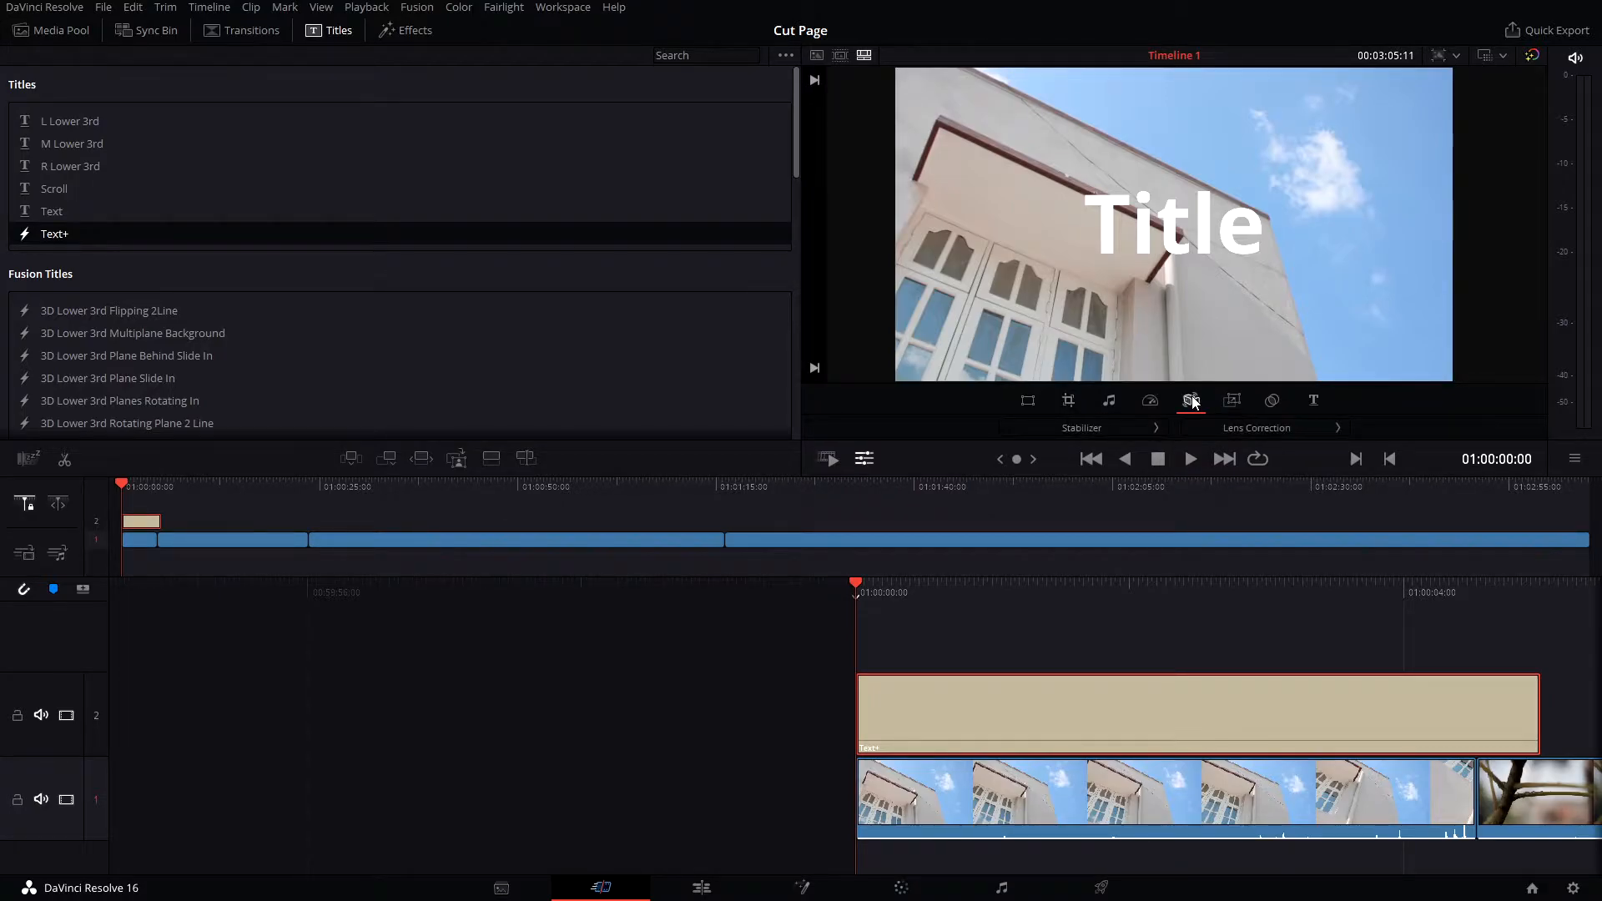
left_click(1242, 402)
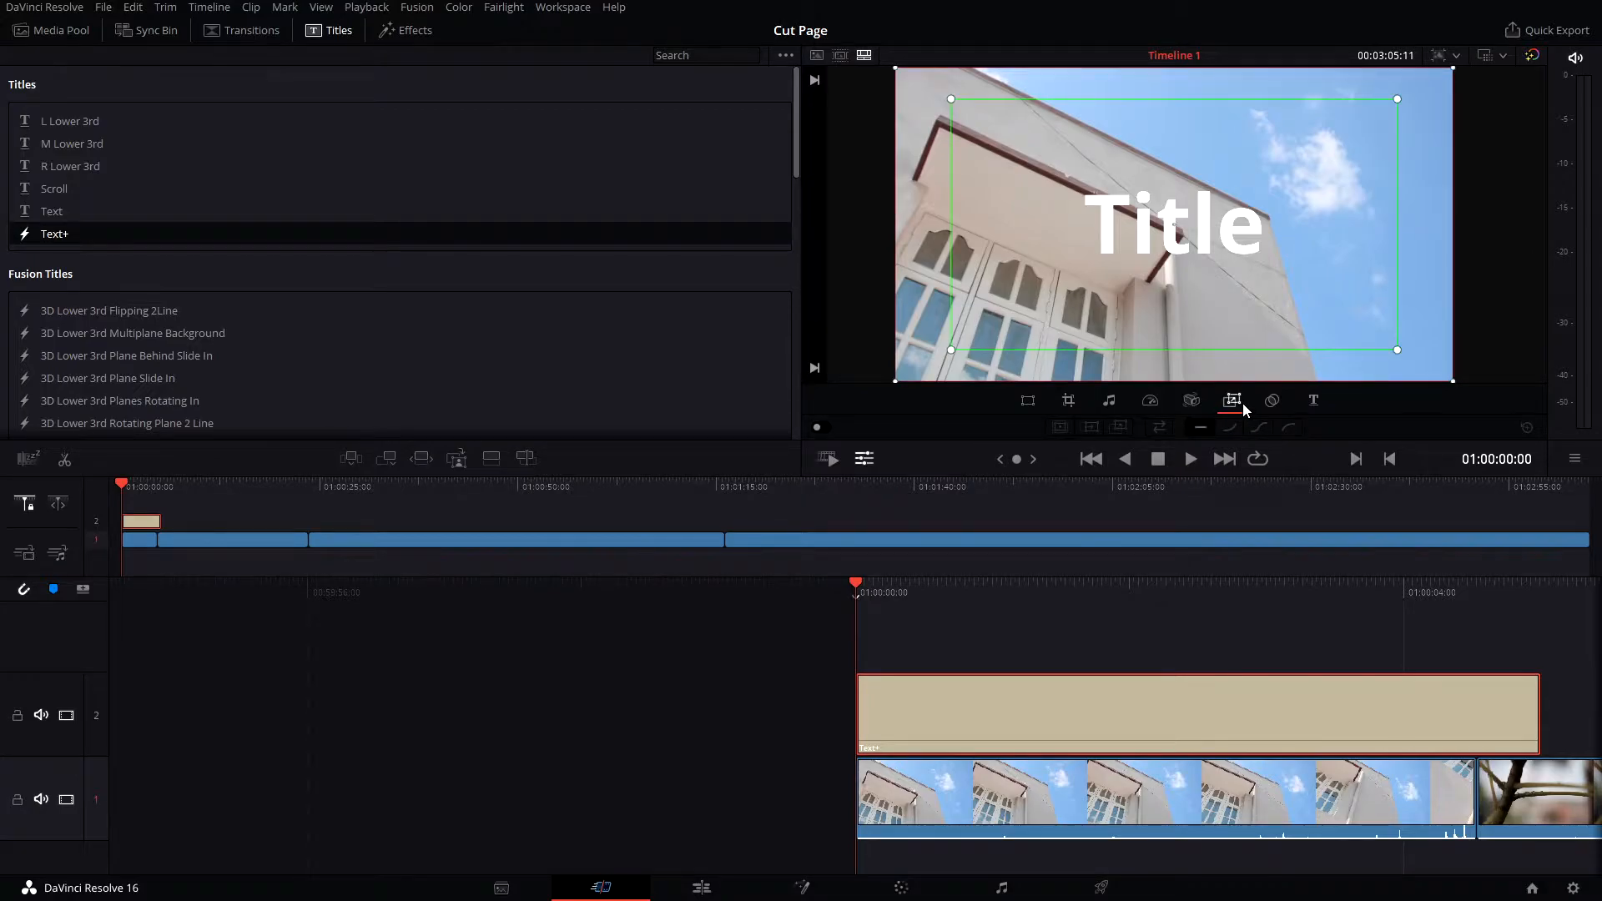
left_click(1272, 401)
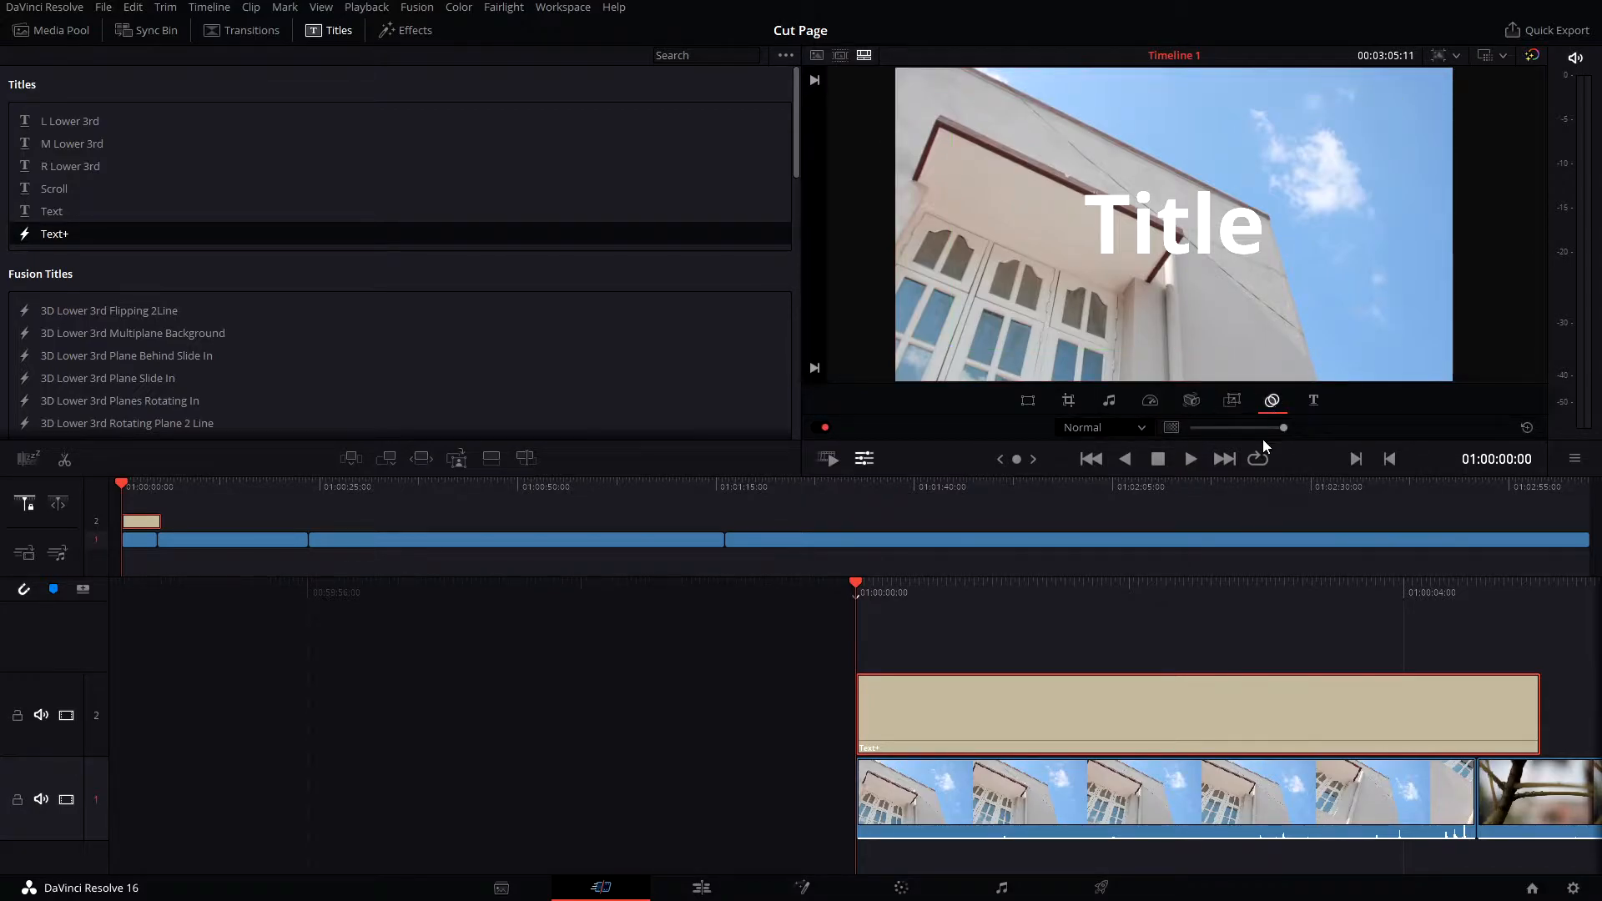
mouse_move(1284, 427)
left_mouse_down()
mouse_move(1226, 428)
mouse_move(1302, 431)
left_mouse_up()
- Open the title's Inspector and replace the Text+ styled text with "NEW VISION"
left_click(1315, 401)
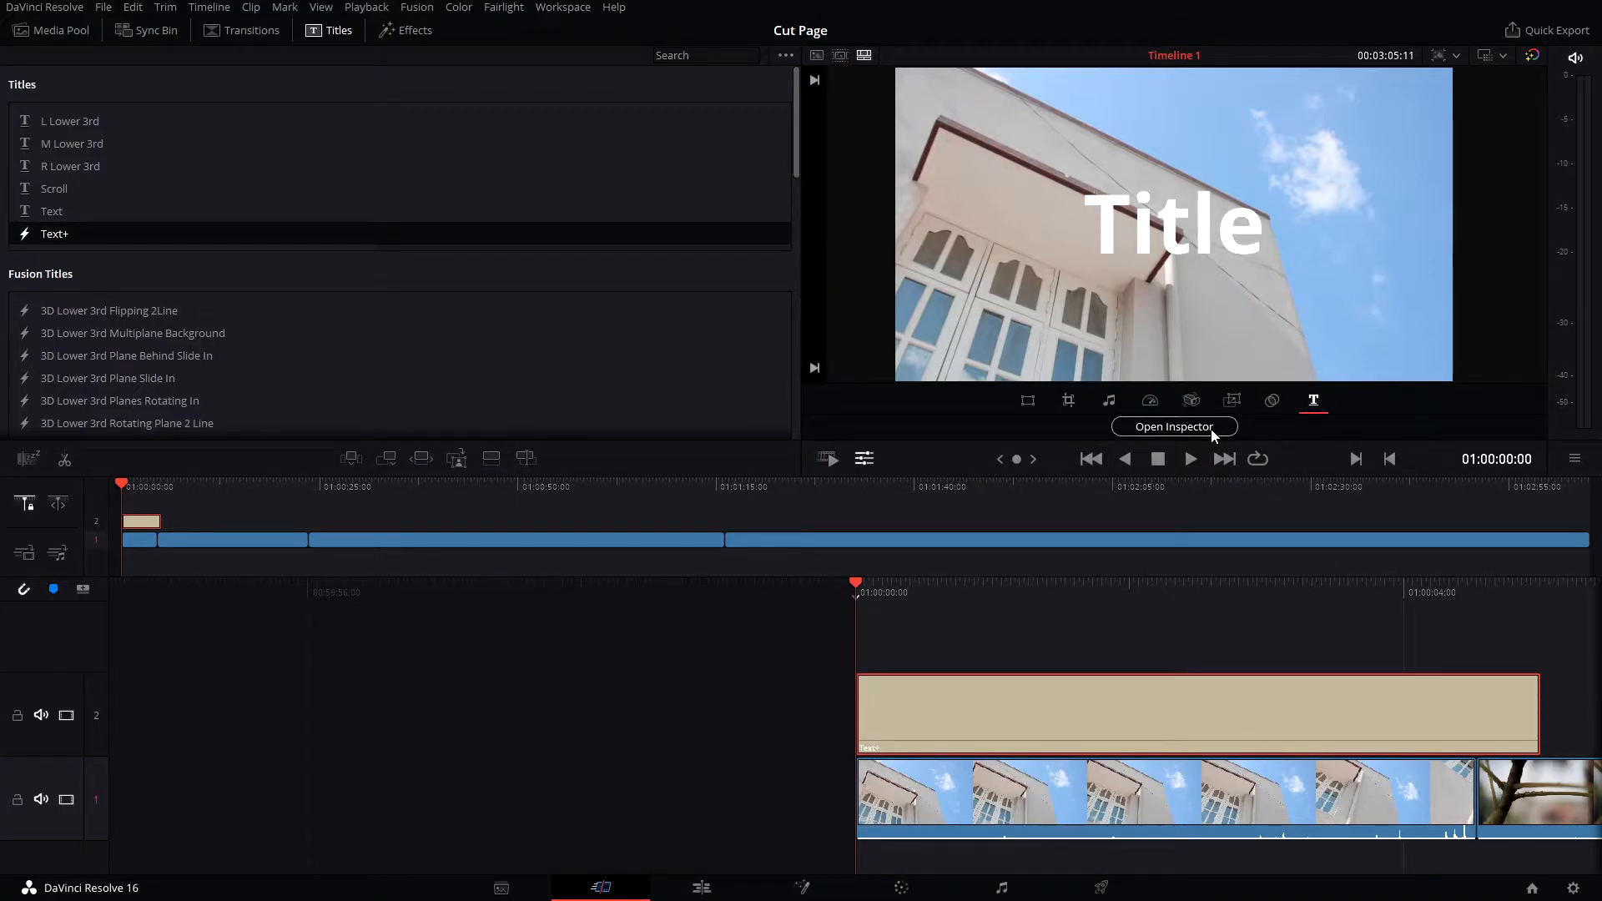
left_click(1212, 428)
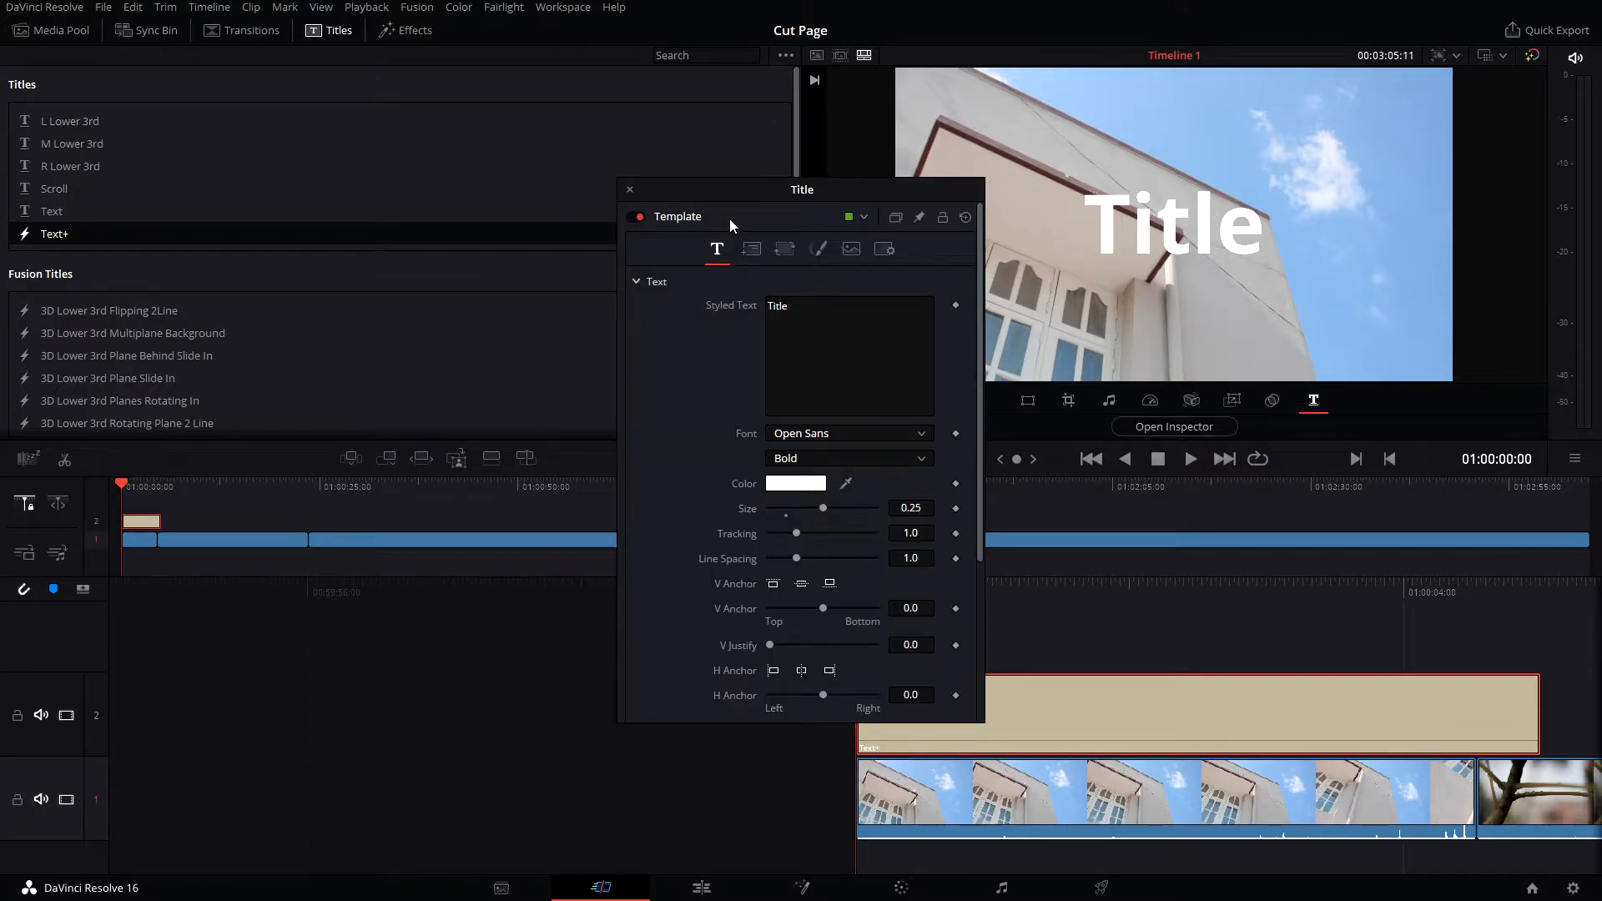
left_click_drag(756, 199, 838, 140)
double_click(861, 248)
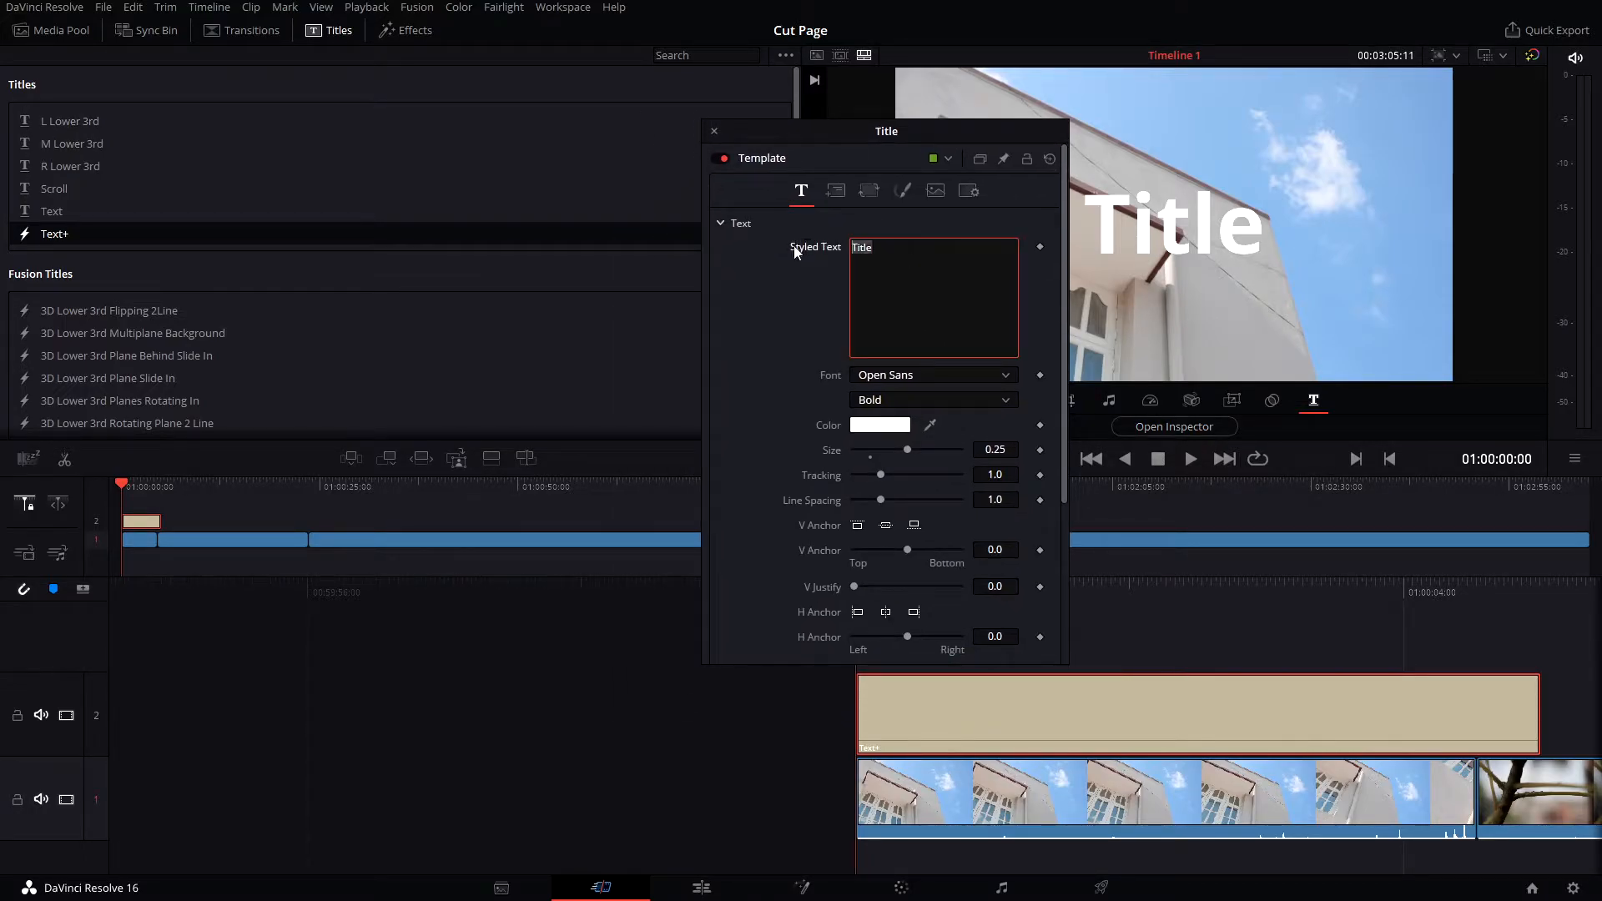
key("BackSpace")
type("NEW VISIO")
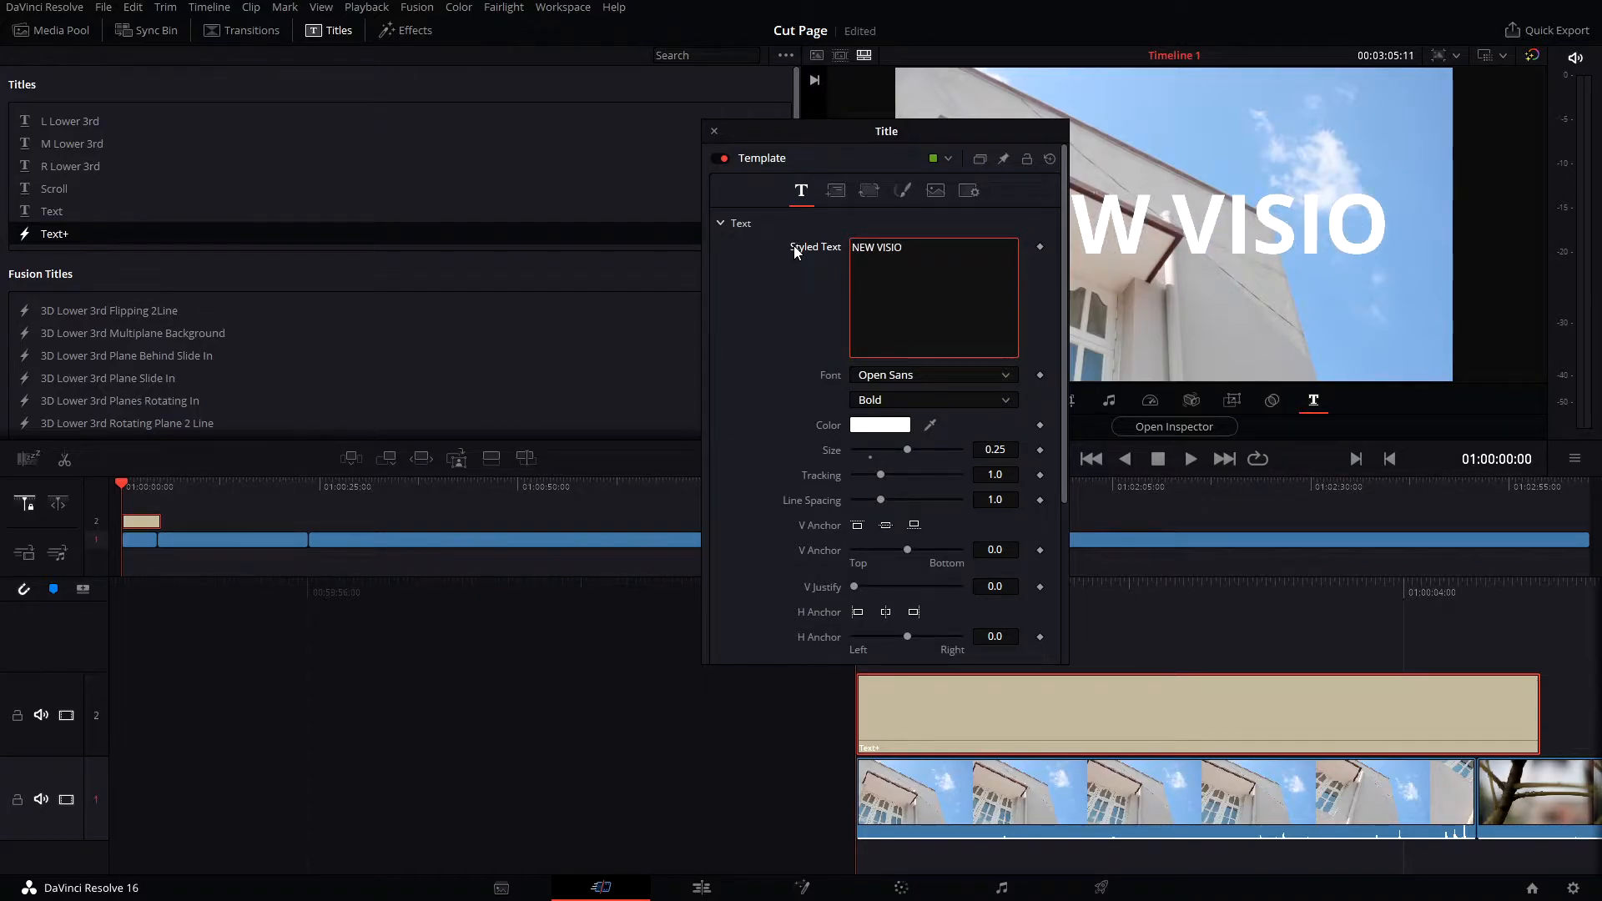
type("N")
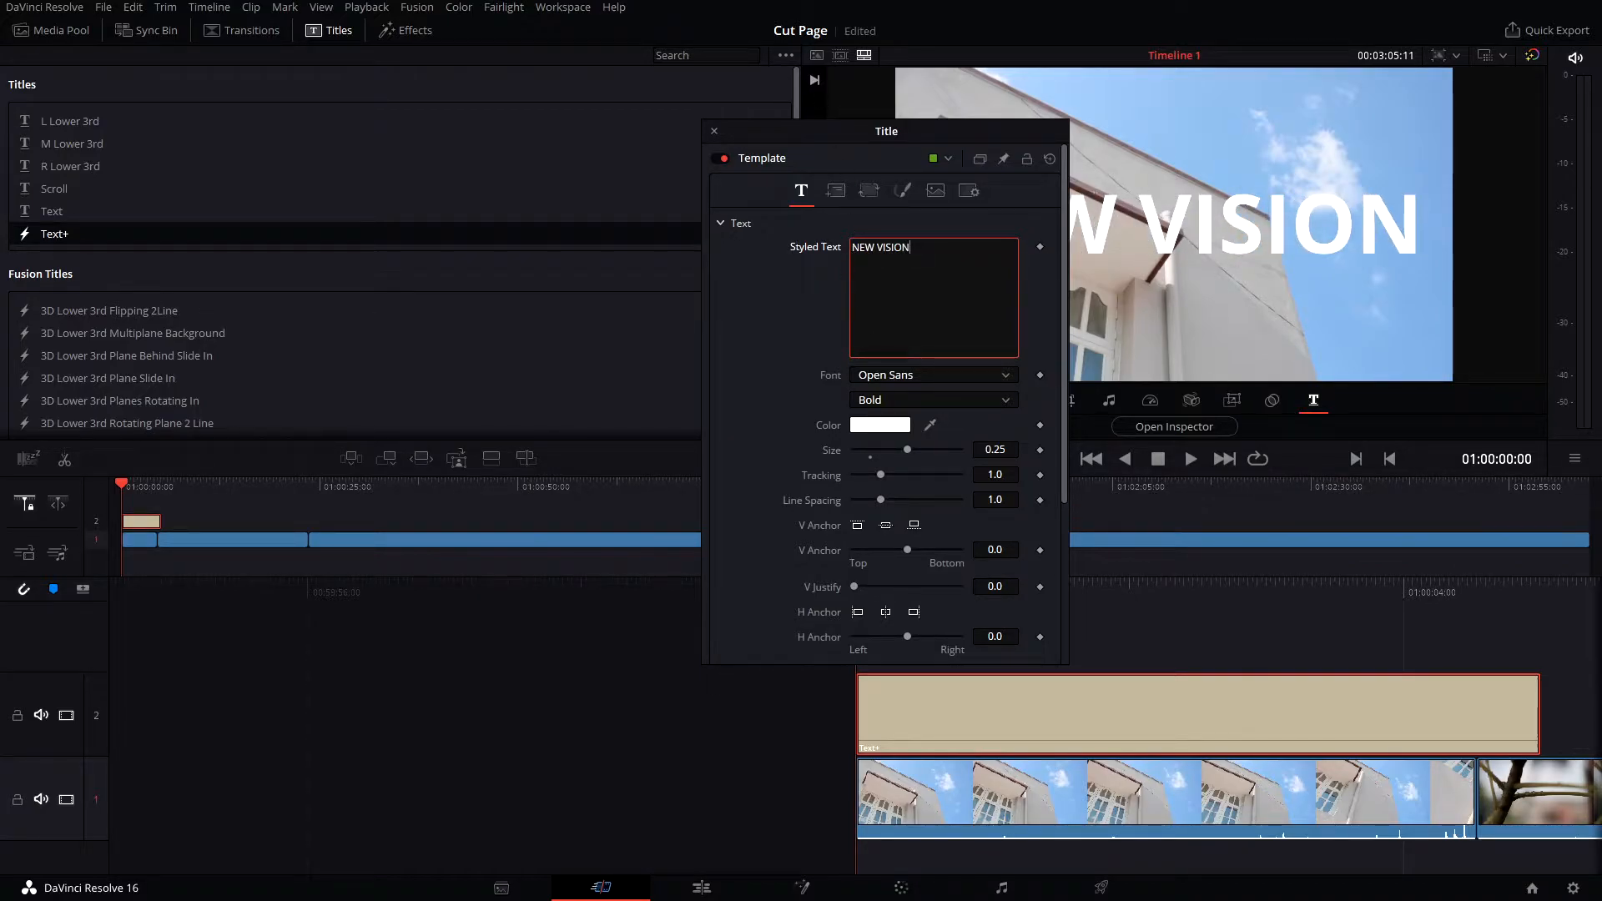
- Set the title's font to Sectar, reduce its size to about 0.20, and look through the remaining text settings
left_click(885, 380)
scroll(938, 609, "down", 10)
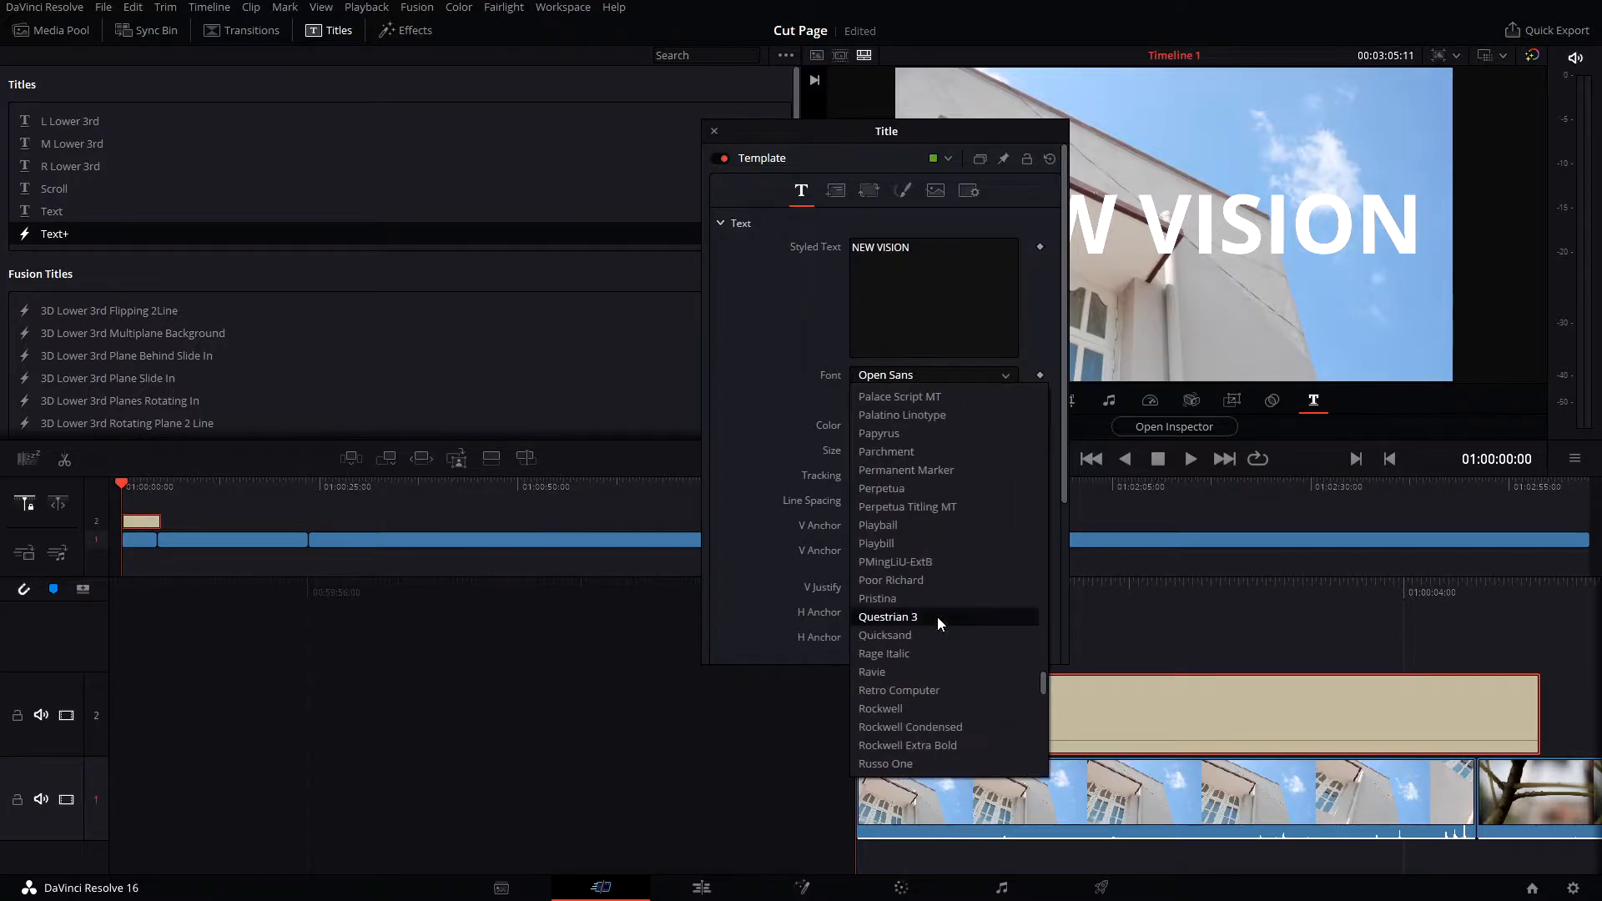
scroll(938, 618, "down", 5)
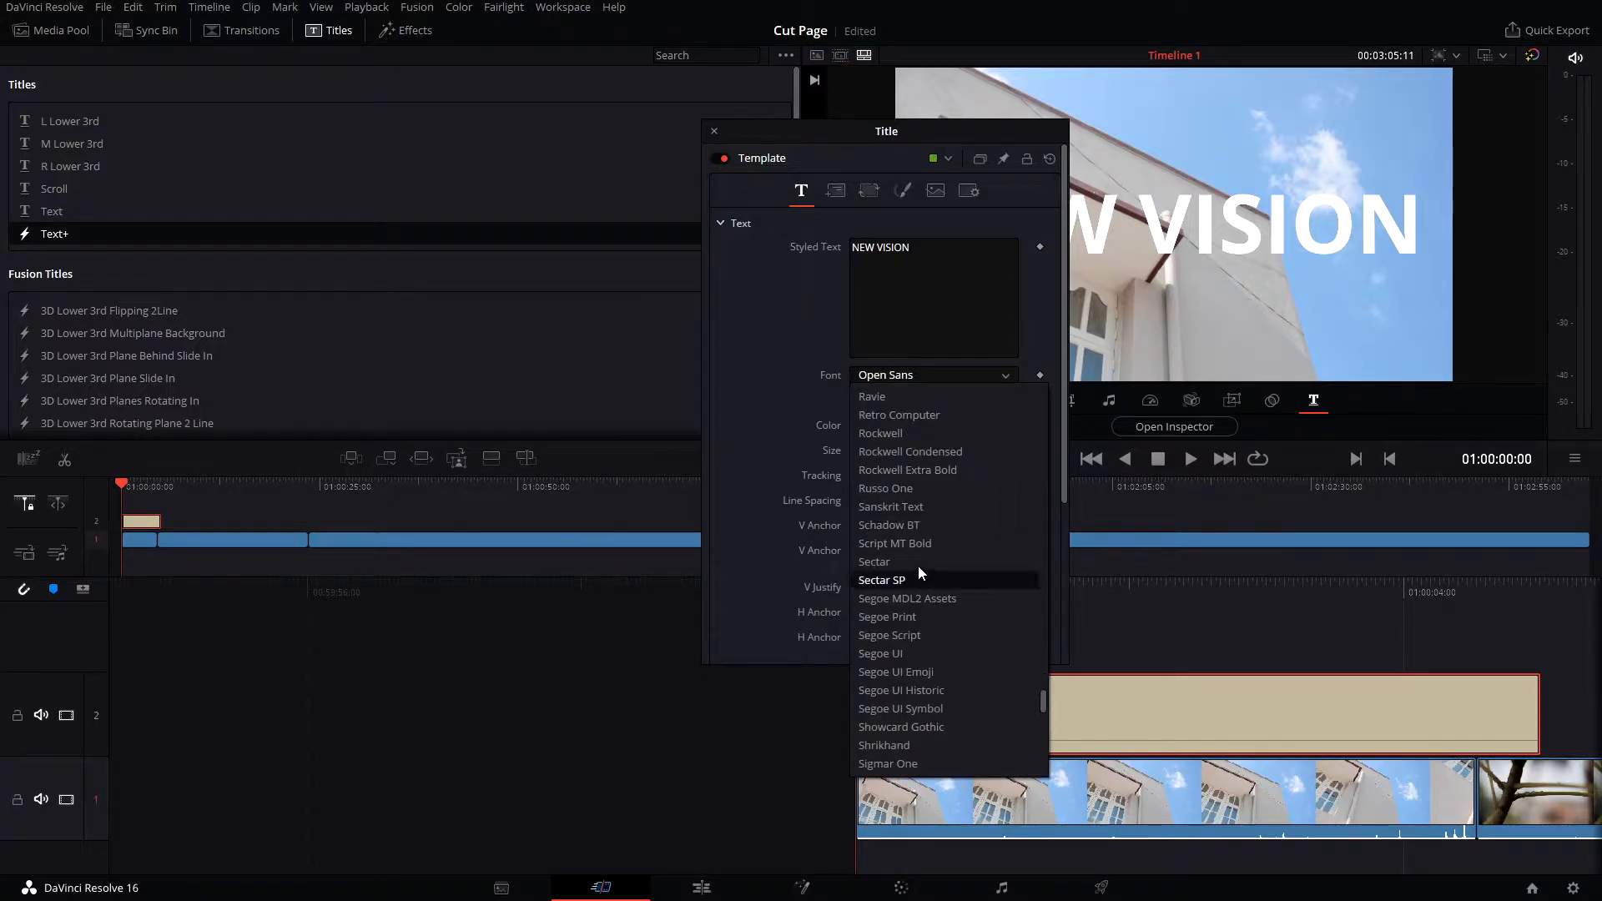
left_click(918, 563)
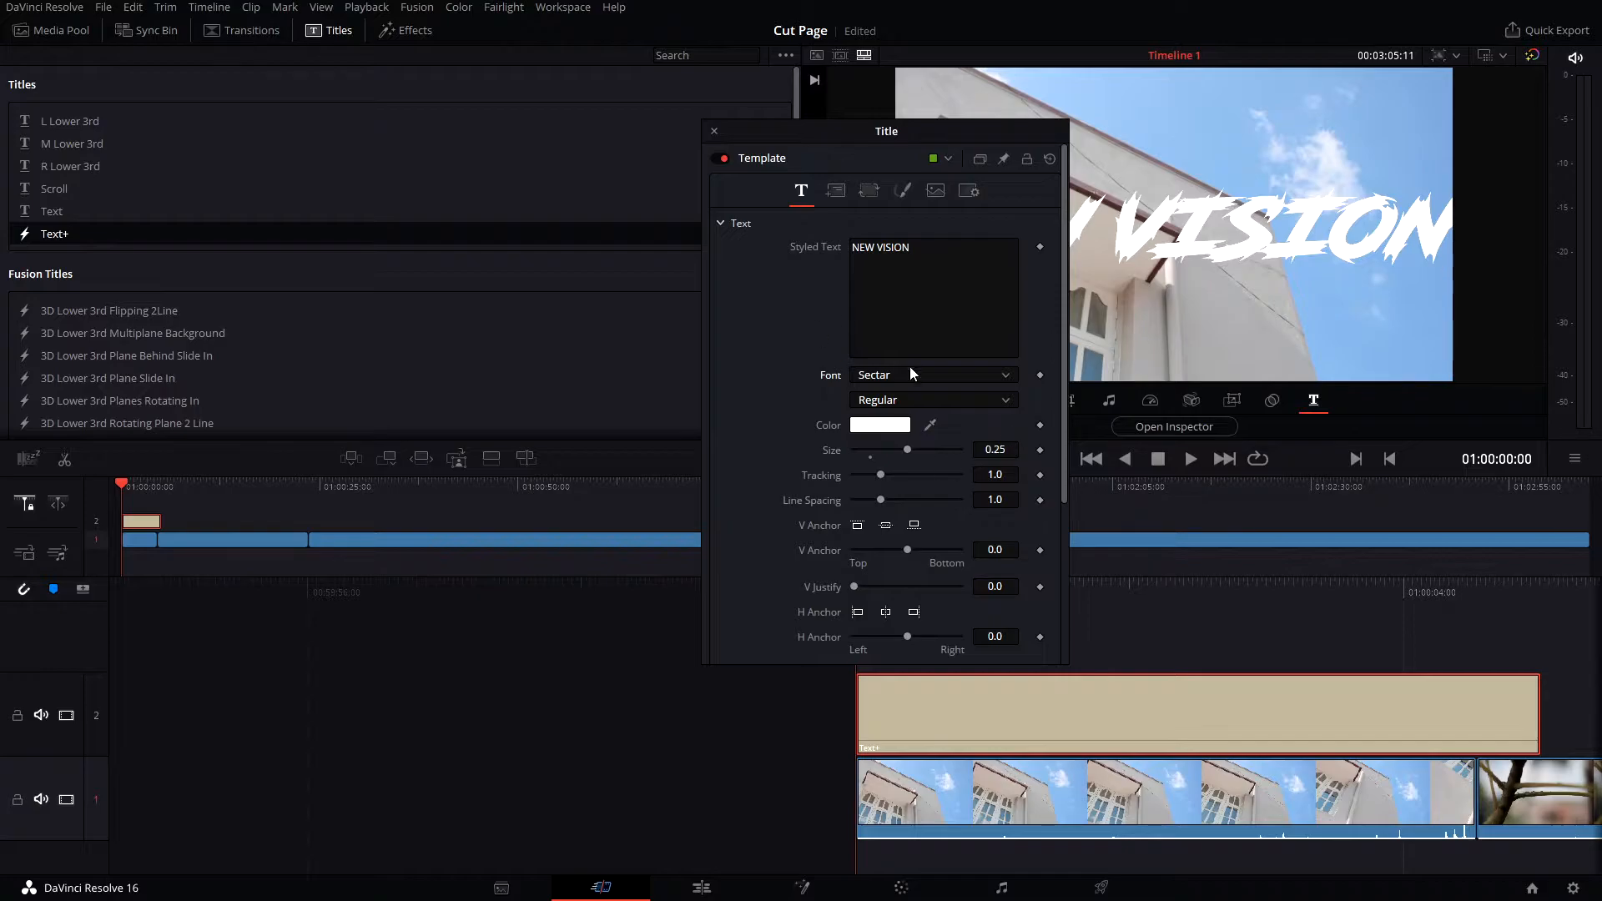
left_click_drag(908, 451, 891, 455)
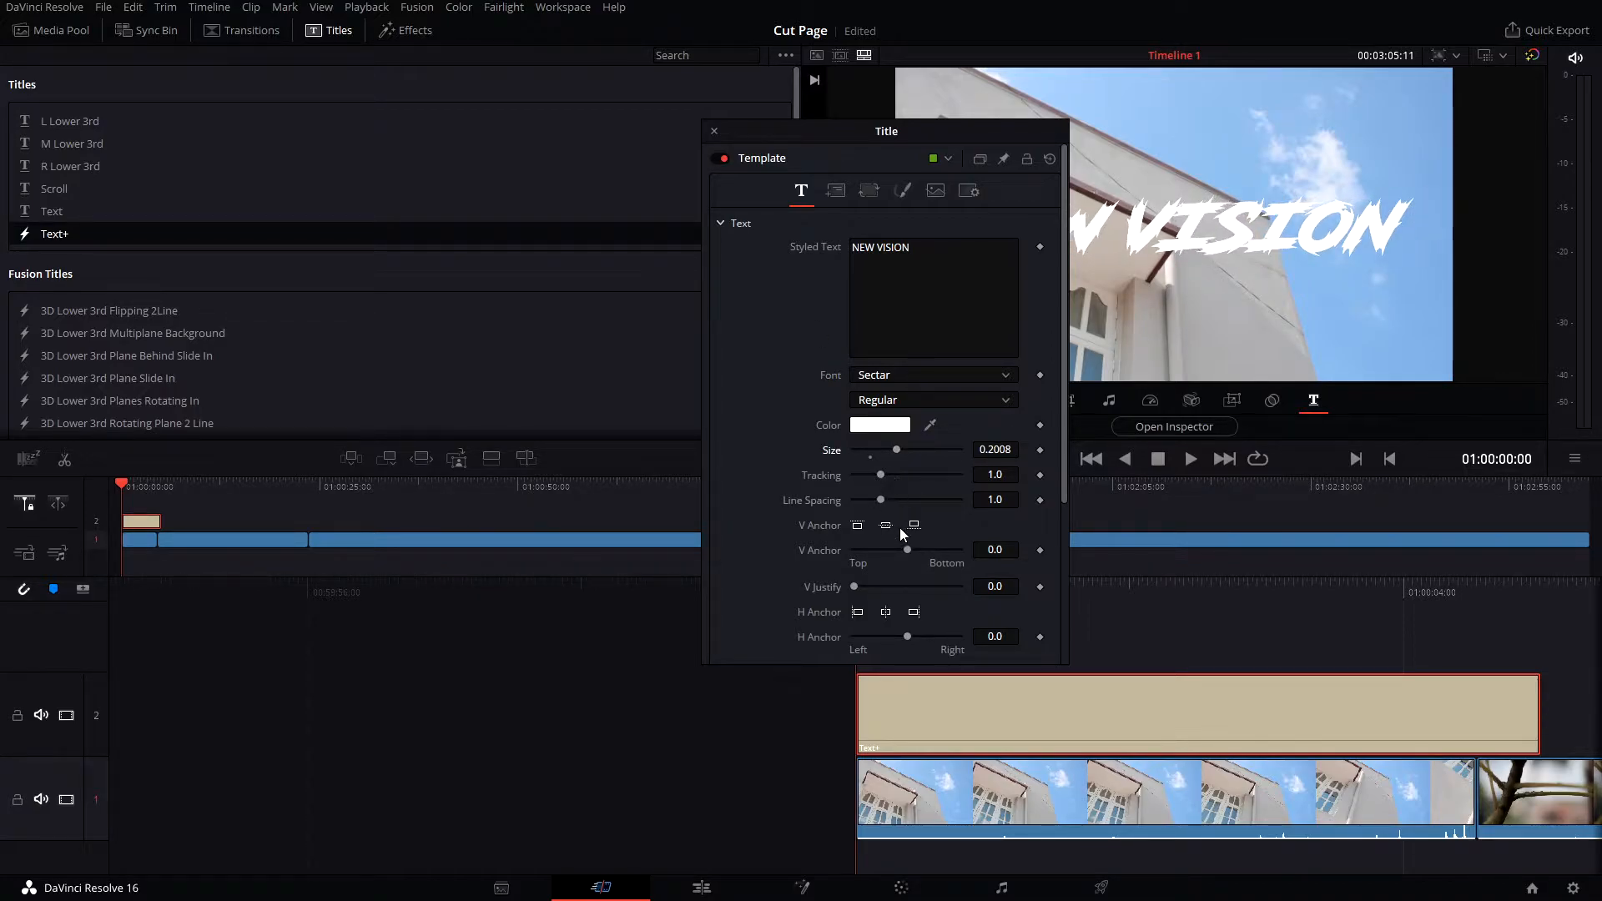
scroll(901, 518, "down", 5)
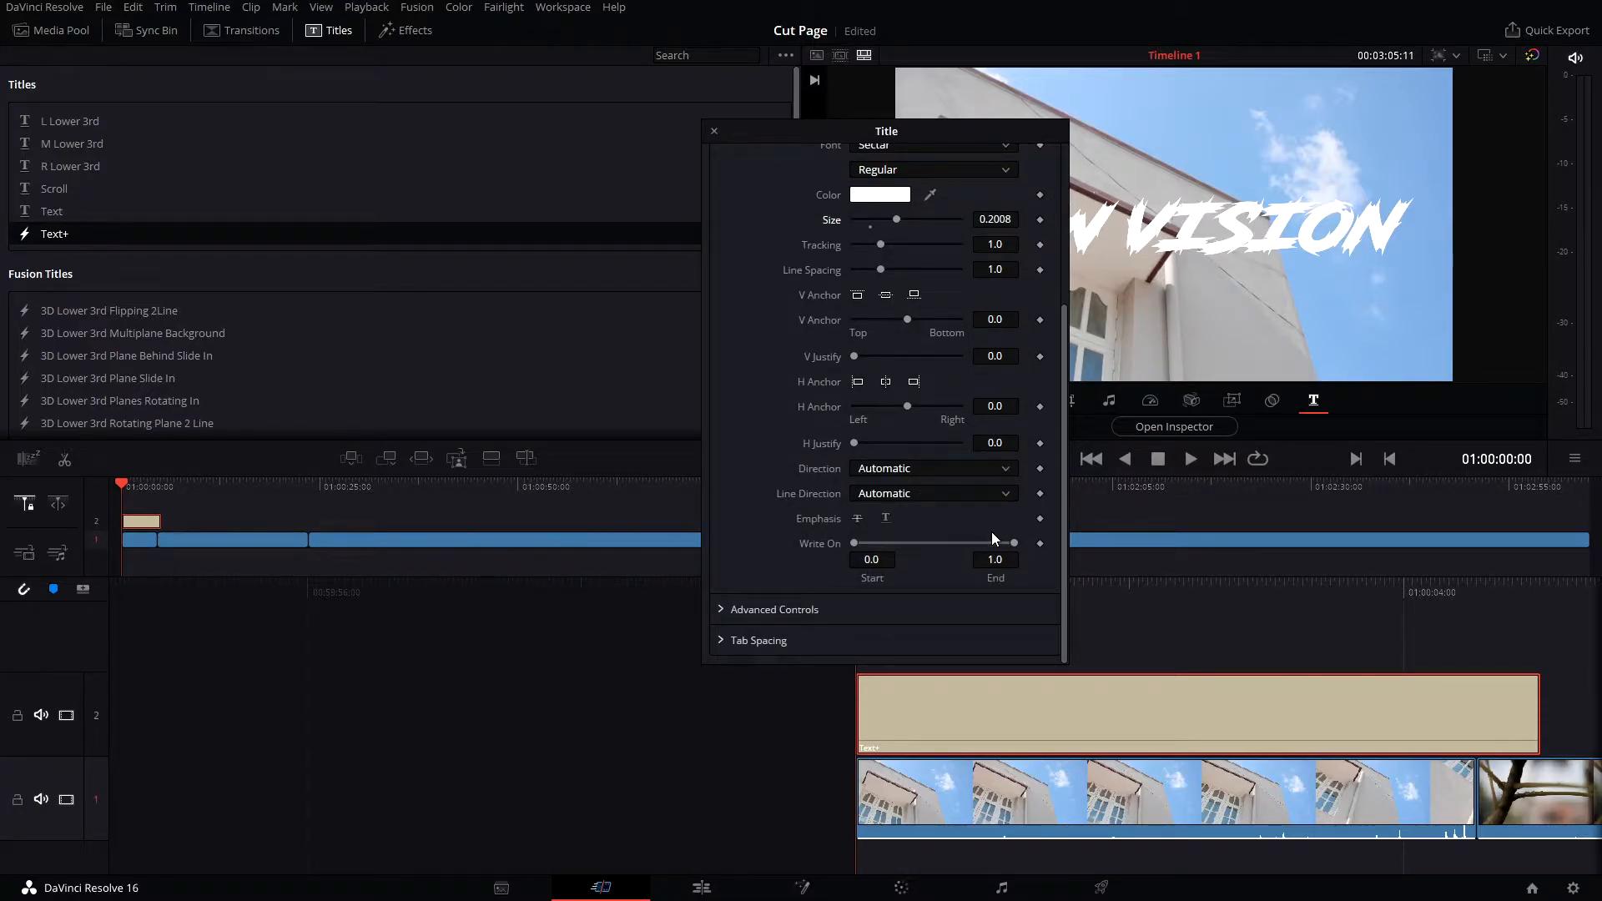
scroll(993, 539, "up", 5)
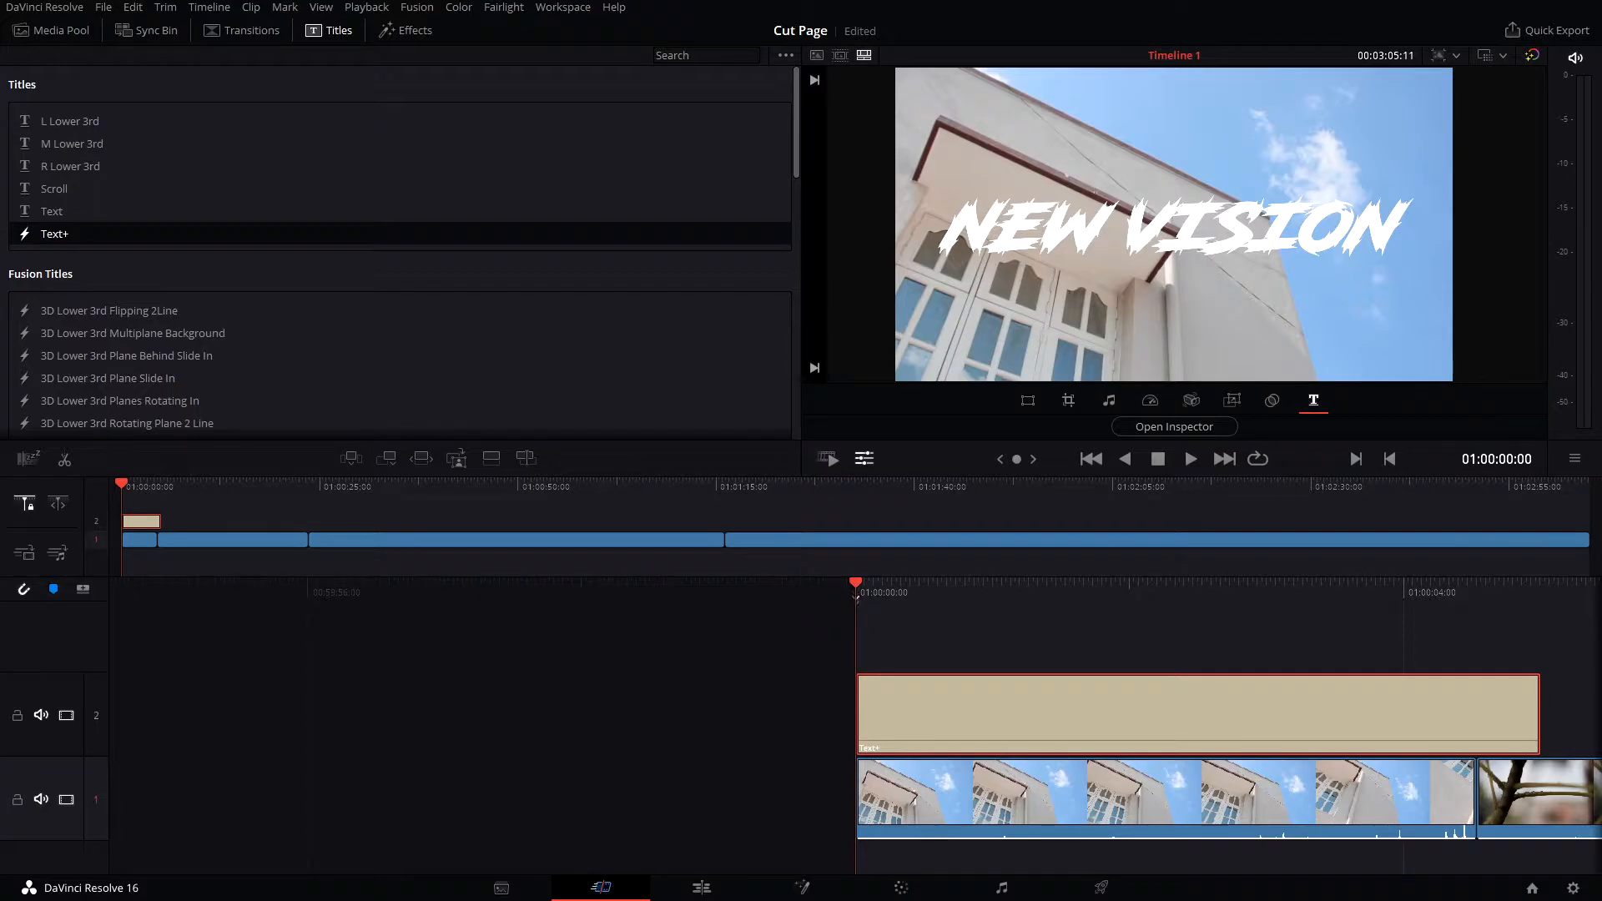
- Switch to the Color page, save the project, and check the Log wheels before returning to Primaries Wheels
left_click(901, 888)
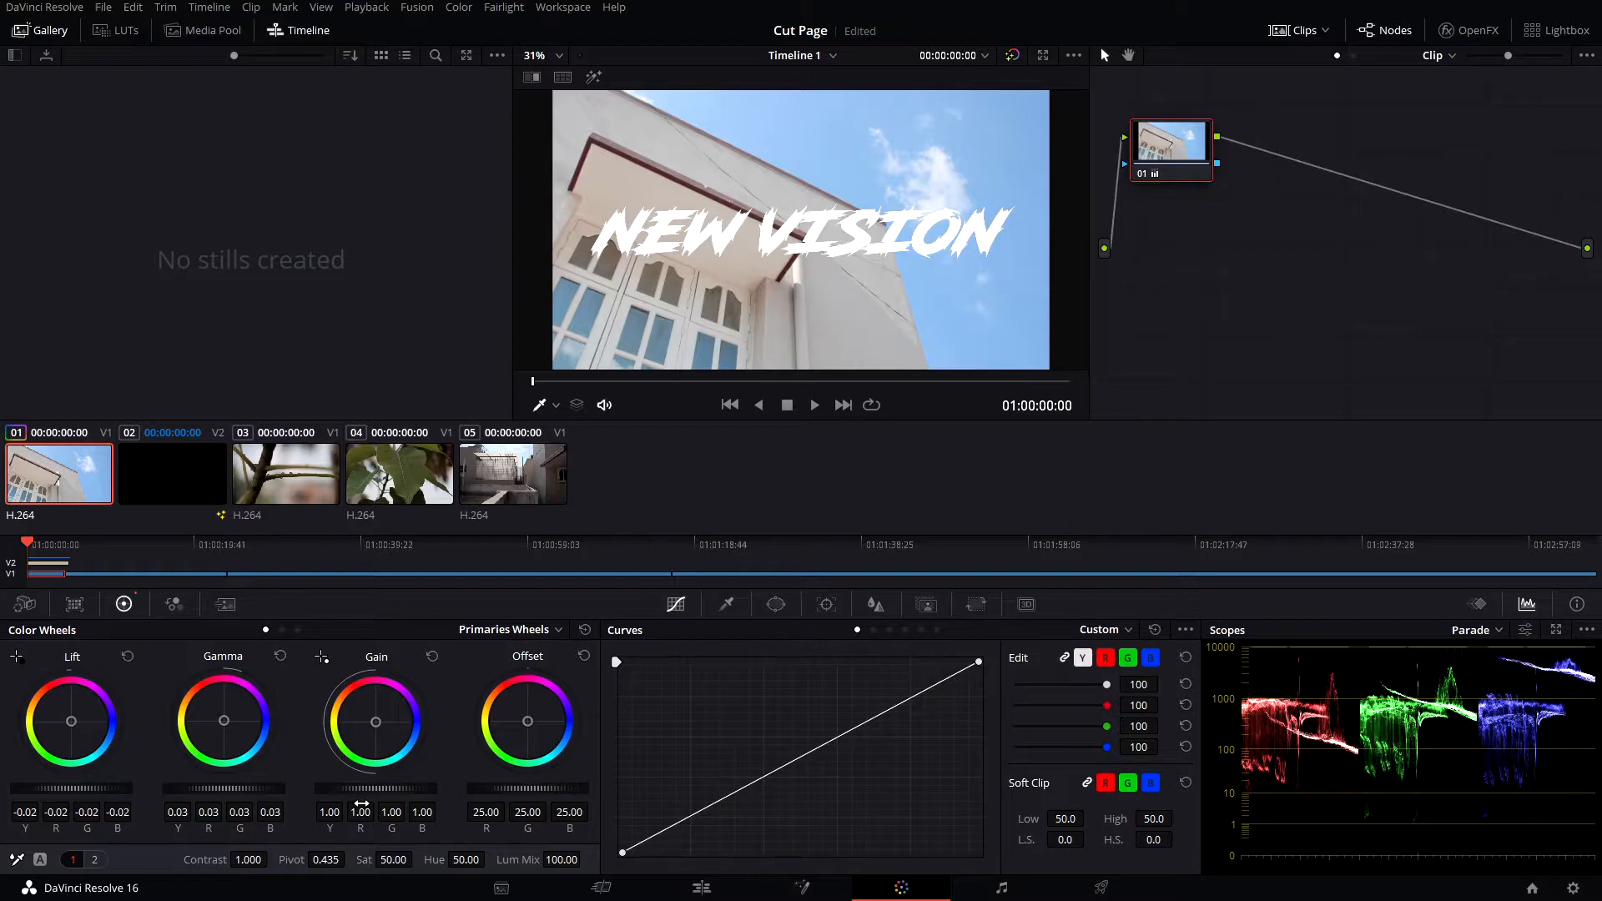
key("ctrl+s")
left_click(297, 630)
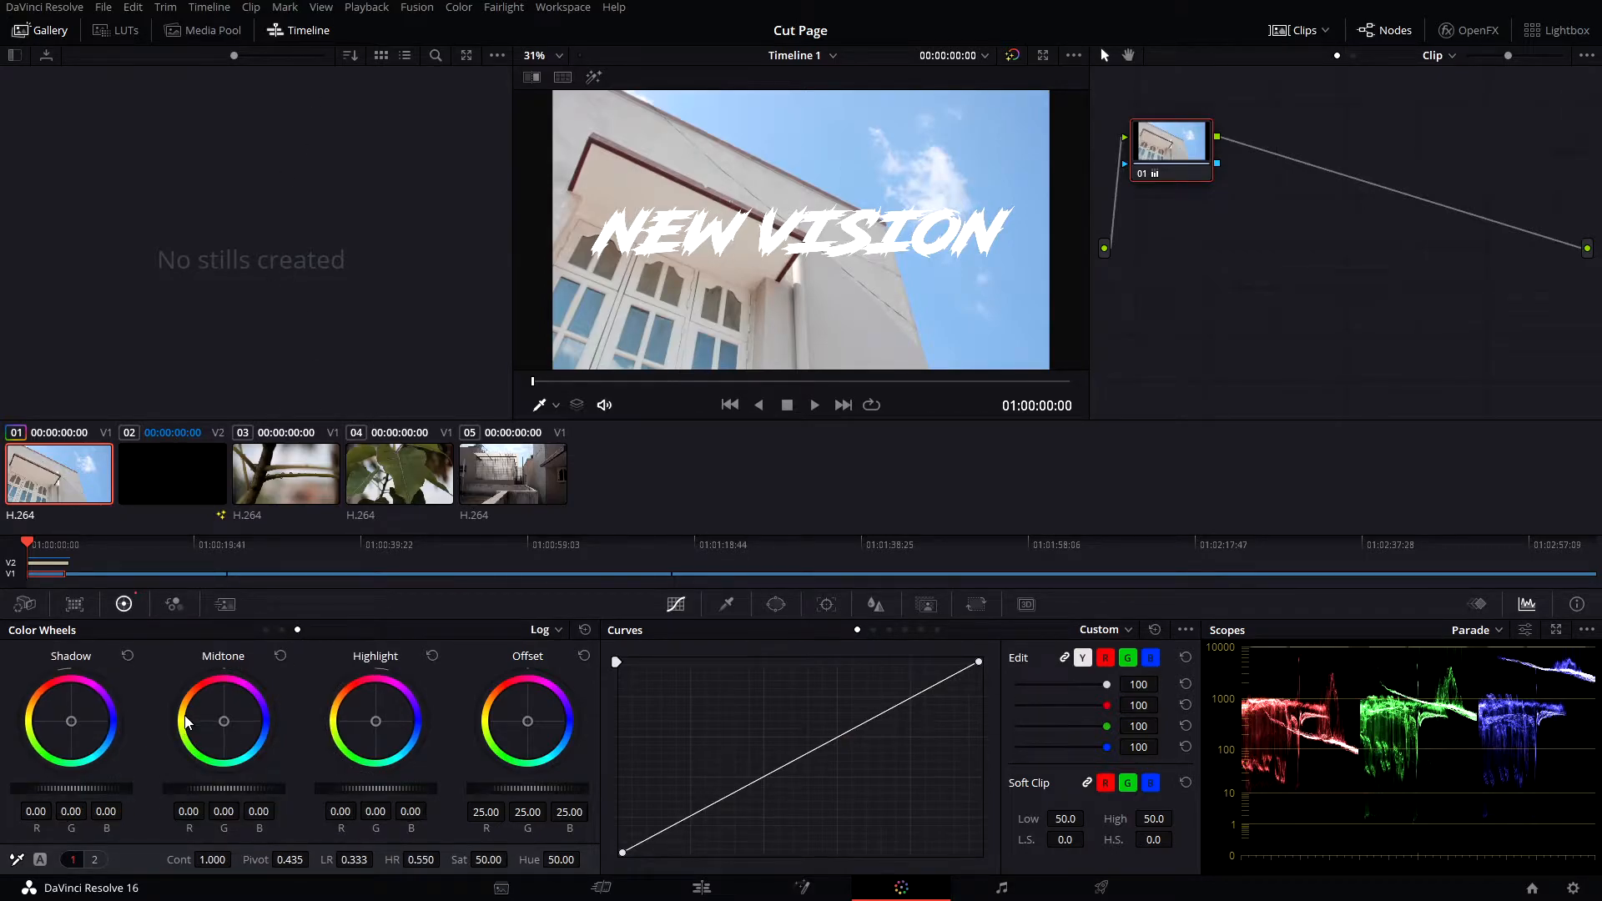
left_click(540, 630)
left_click(584, 656)
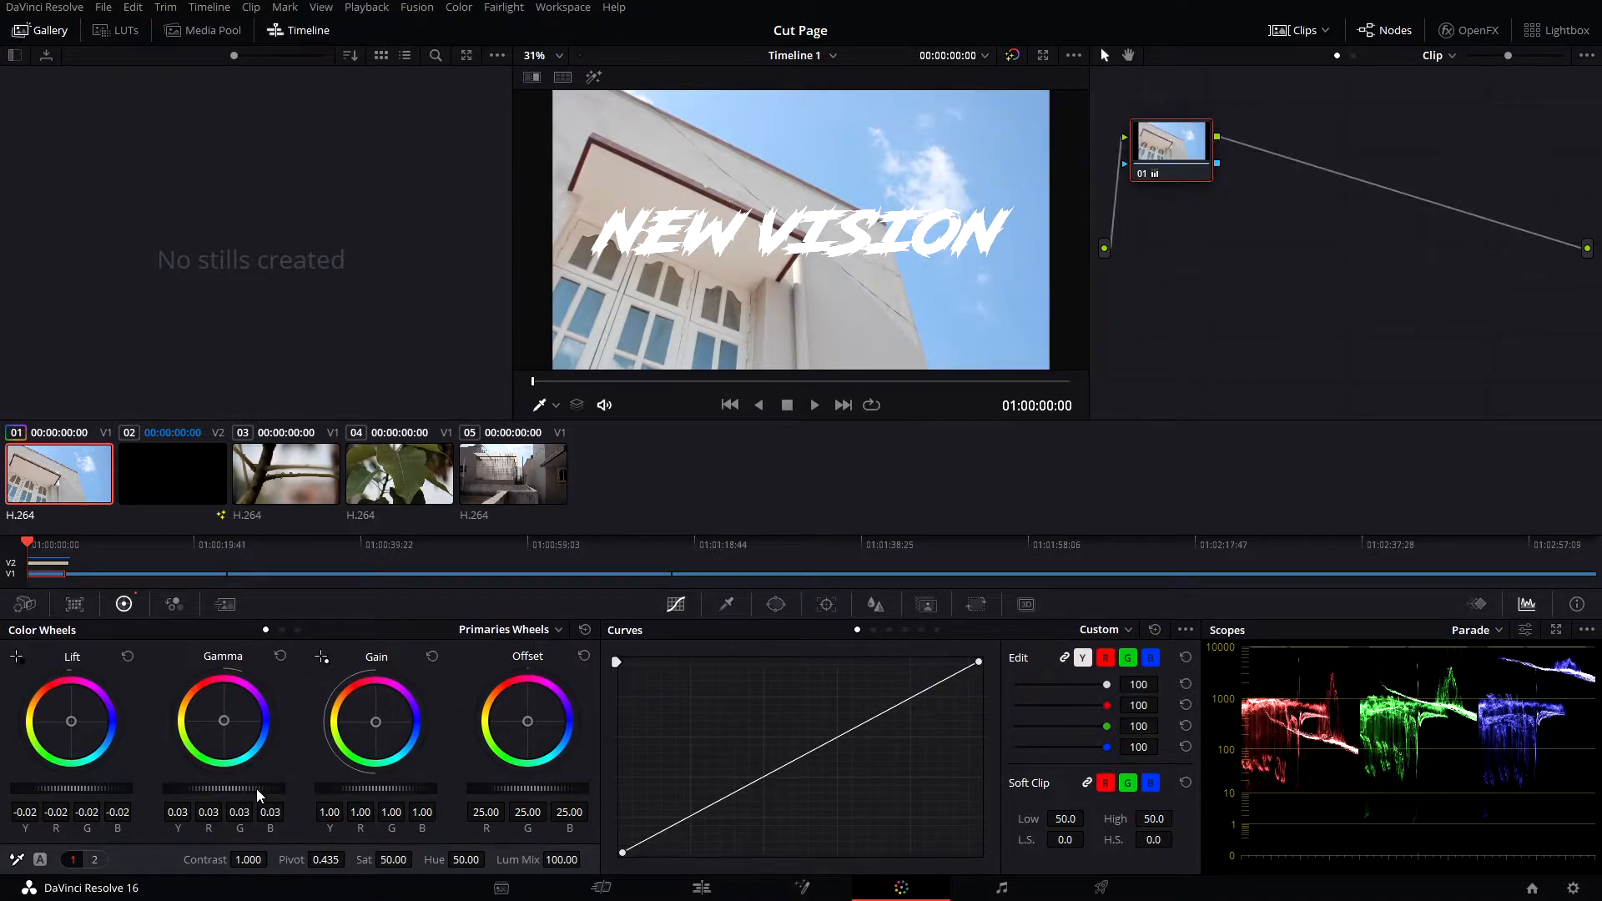
- Grade the first clip with Lift -0.11, Gamma 0.04, Gain 1.06 and Offset 26.60 on the master wheels
left_click_drag(71, 789, 67, 789)
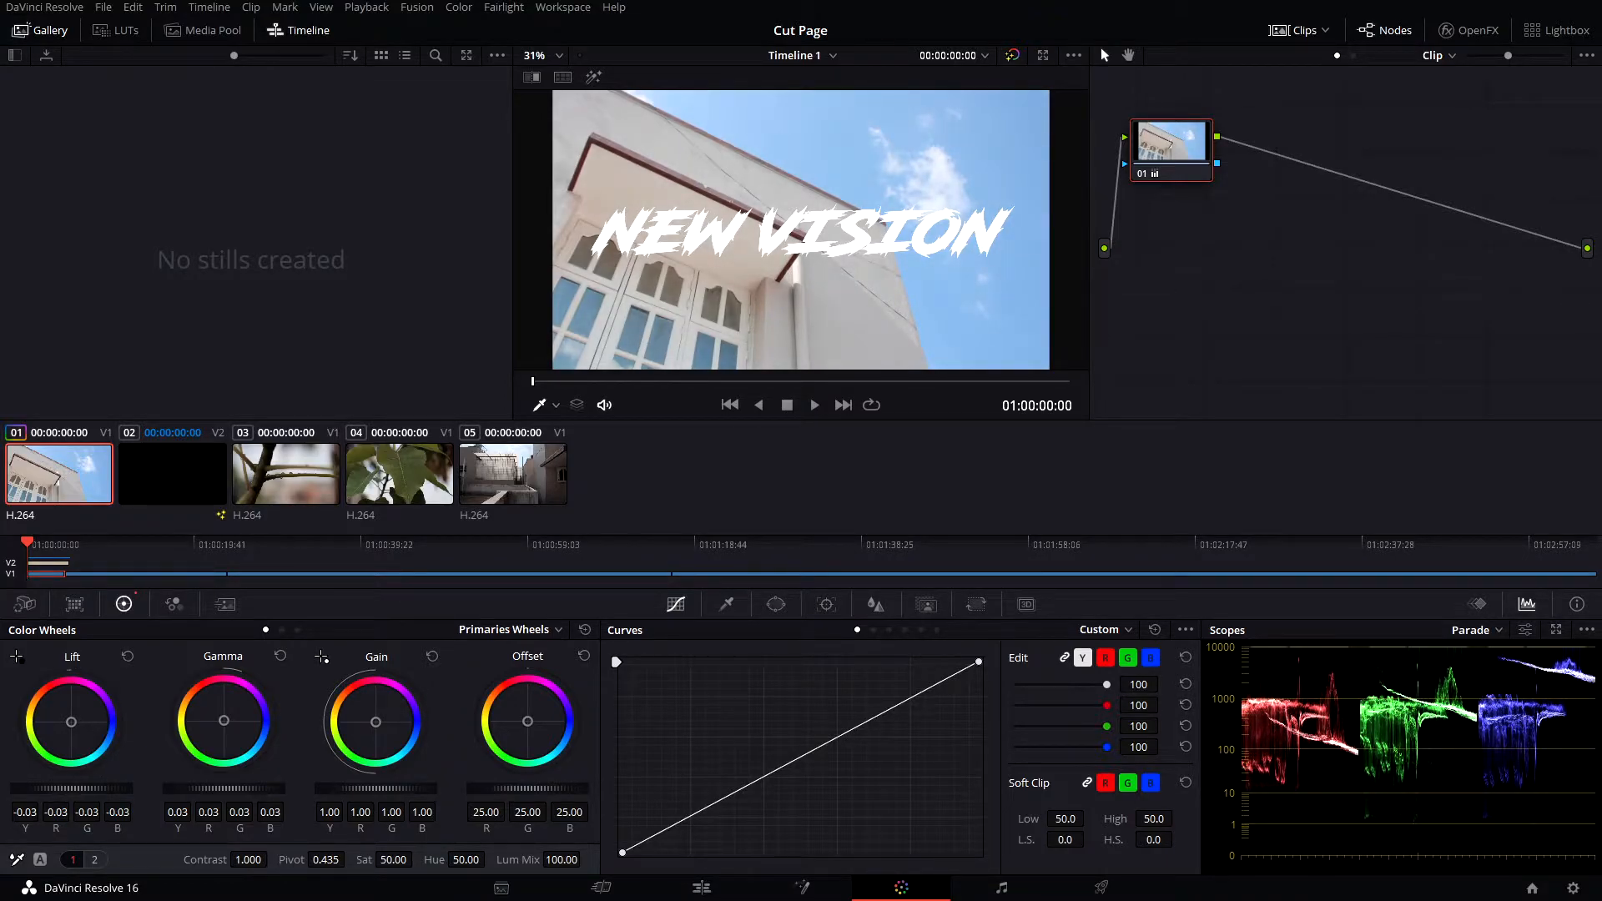
left_click_drag(371, 789, 507, 793)
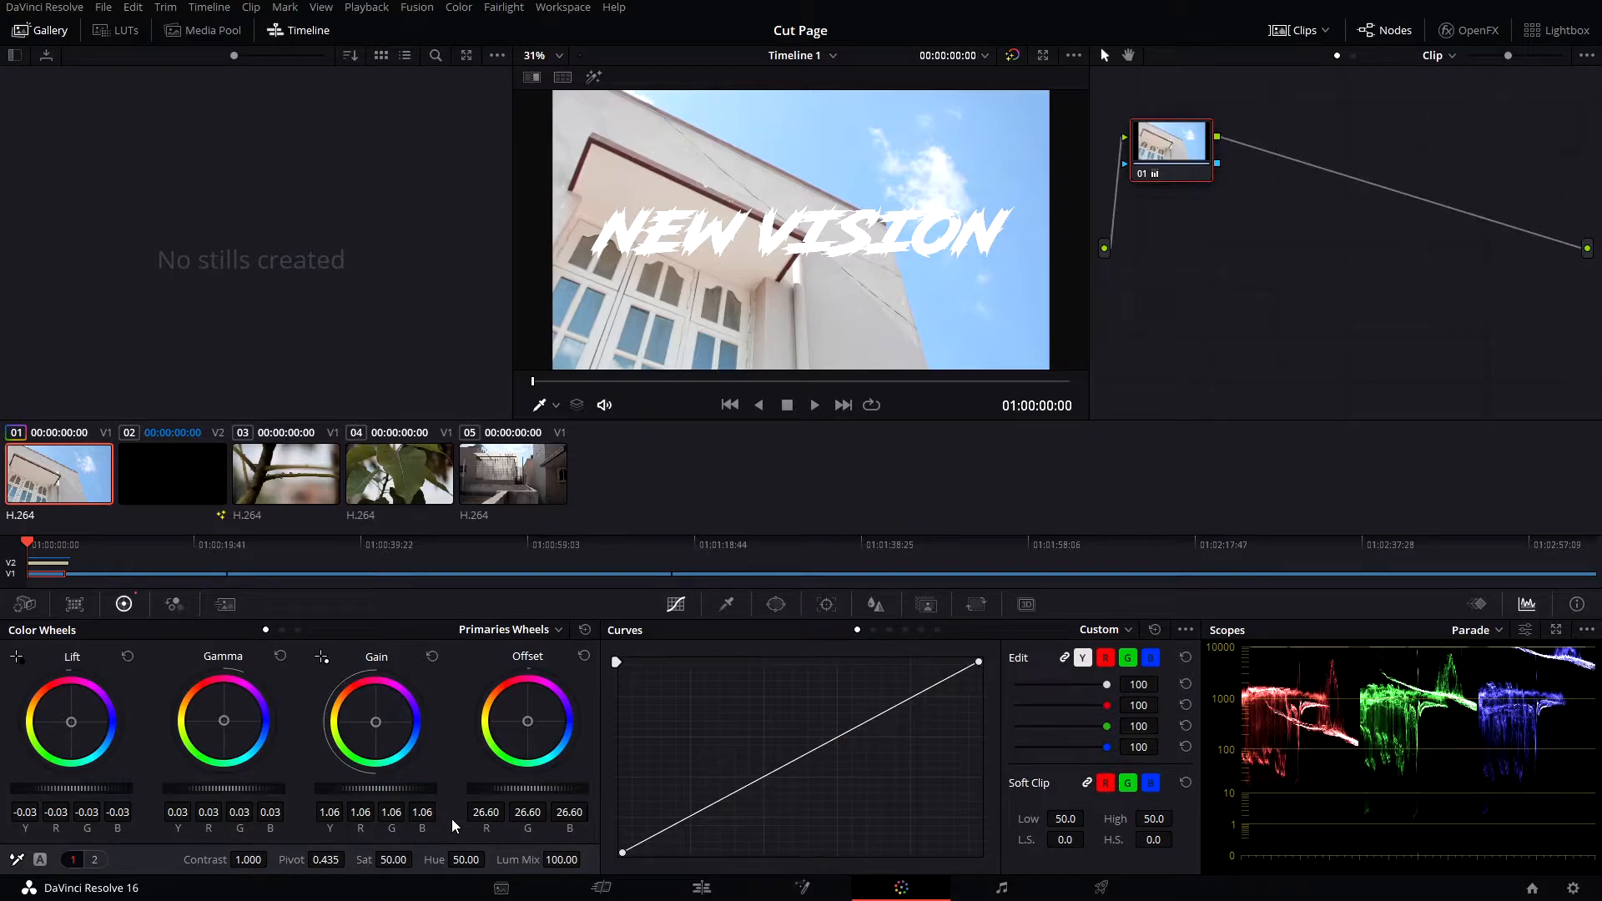
left_click_drag(89, 791, 71, 791)
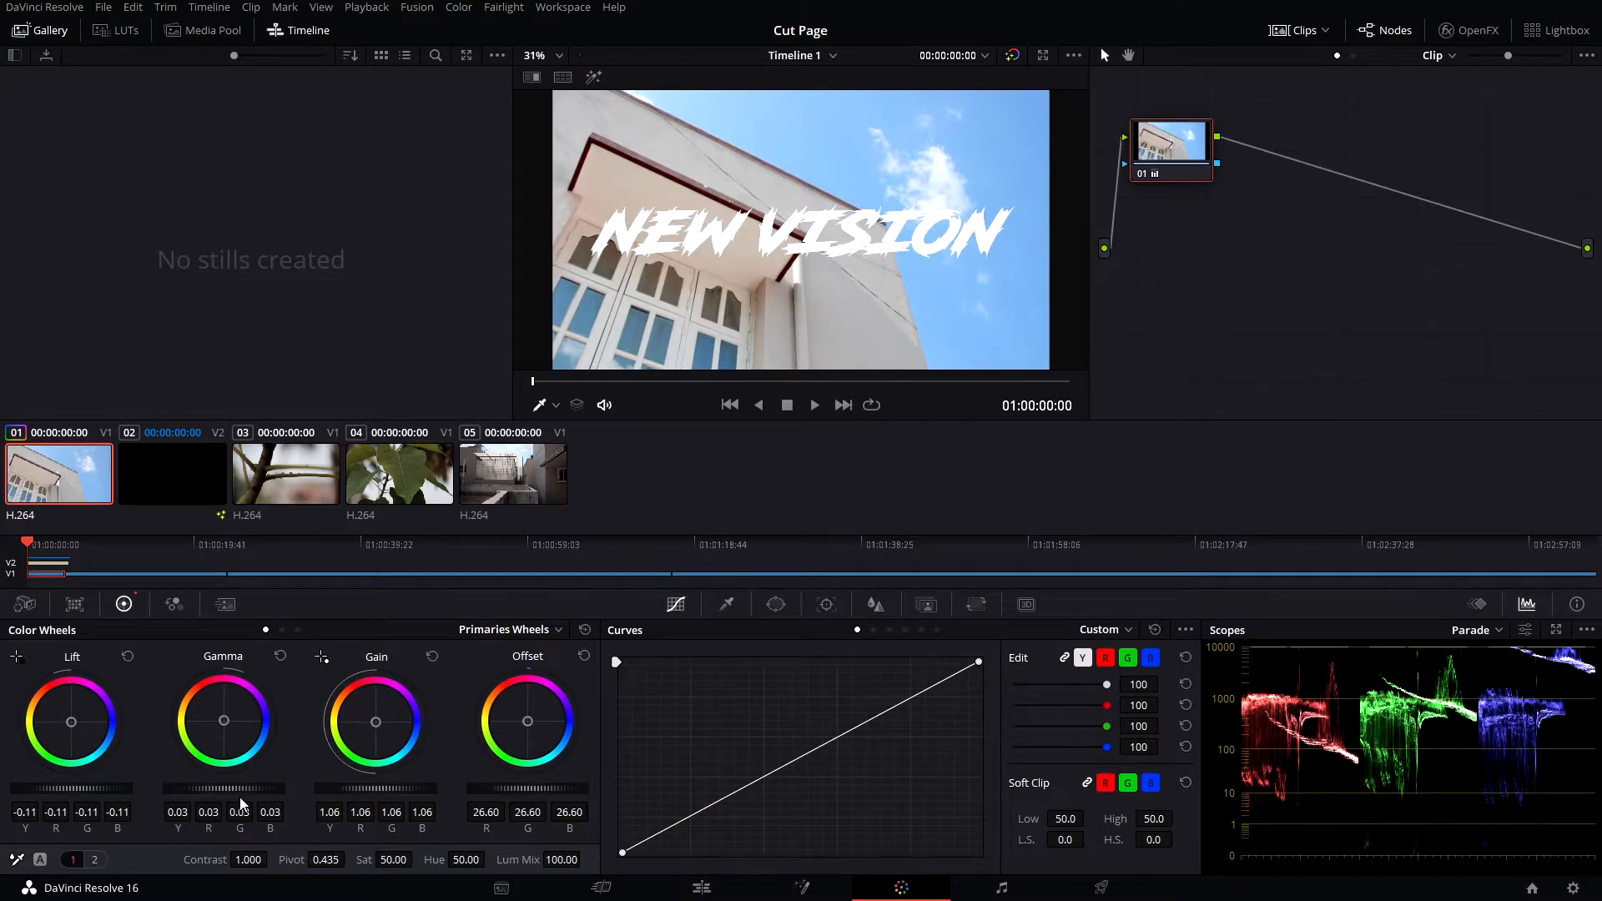
left_click_drag(242, 788, 259, 789)
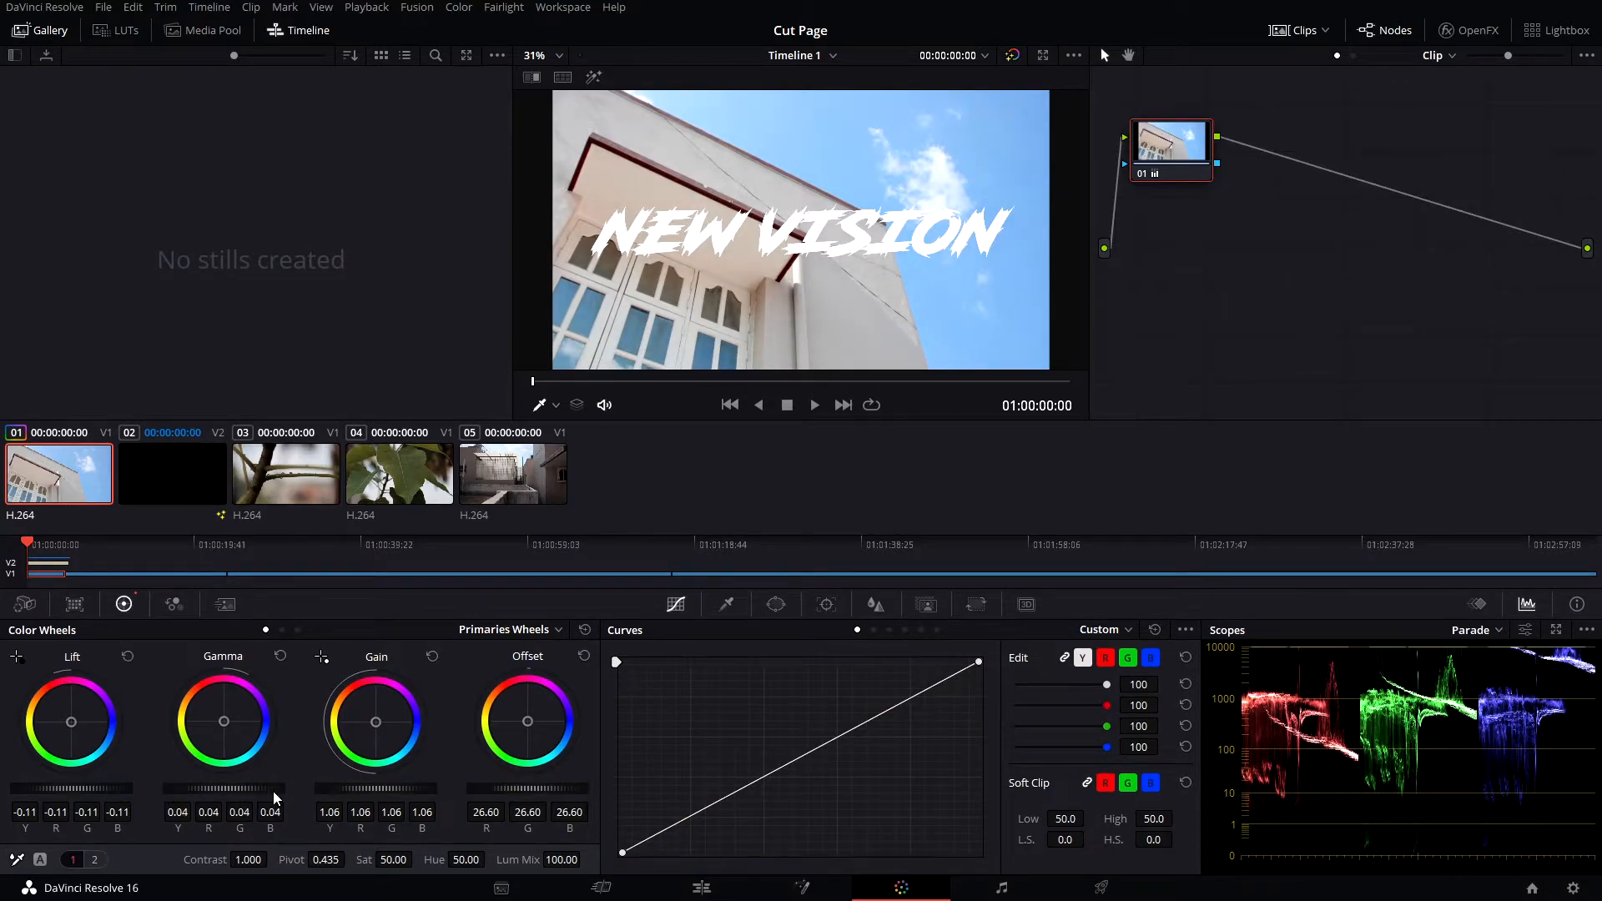
mouse_move(274, 791)
left_mouse_down()
mouse_move(225, 791)
mouse_move(273, 792)
left_mouse_up()
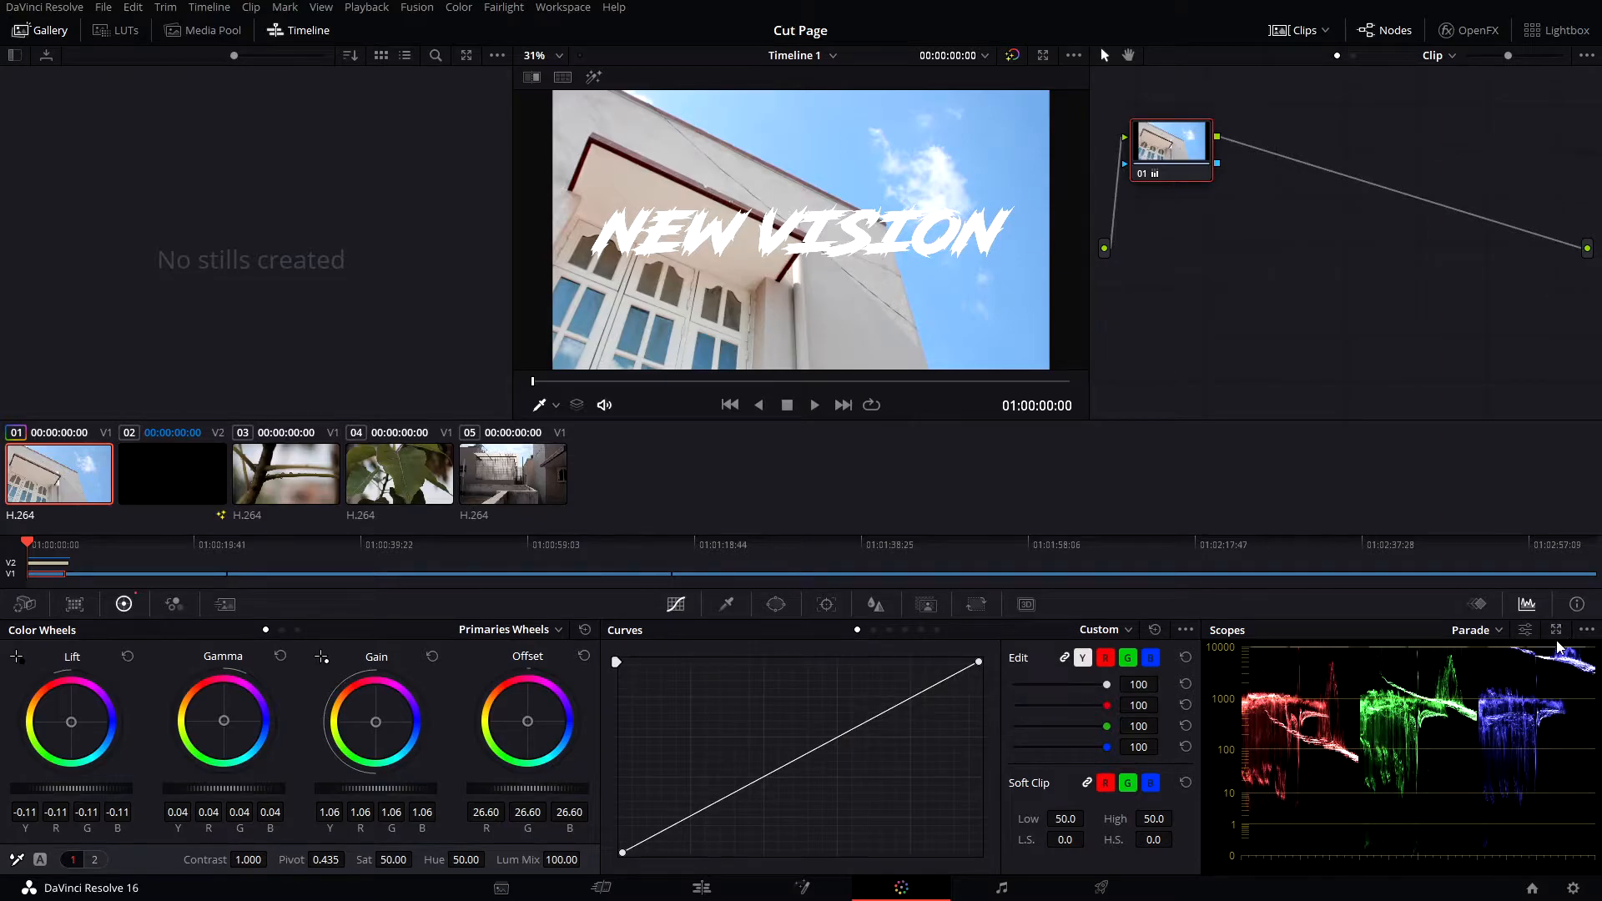
- Review the scope options and compare the Parade scope's YRGB and YCbCr modes, returning it to RGB
left_click(1586, 630)
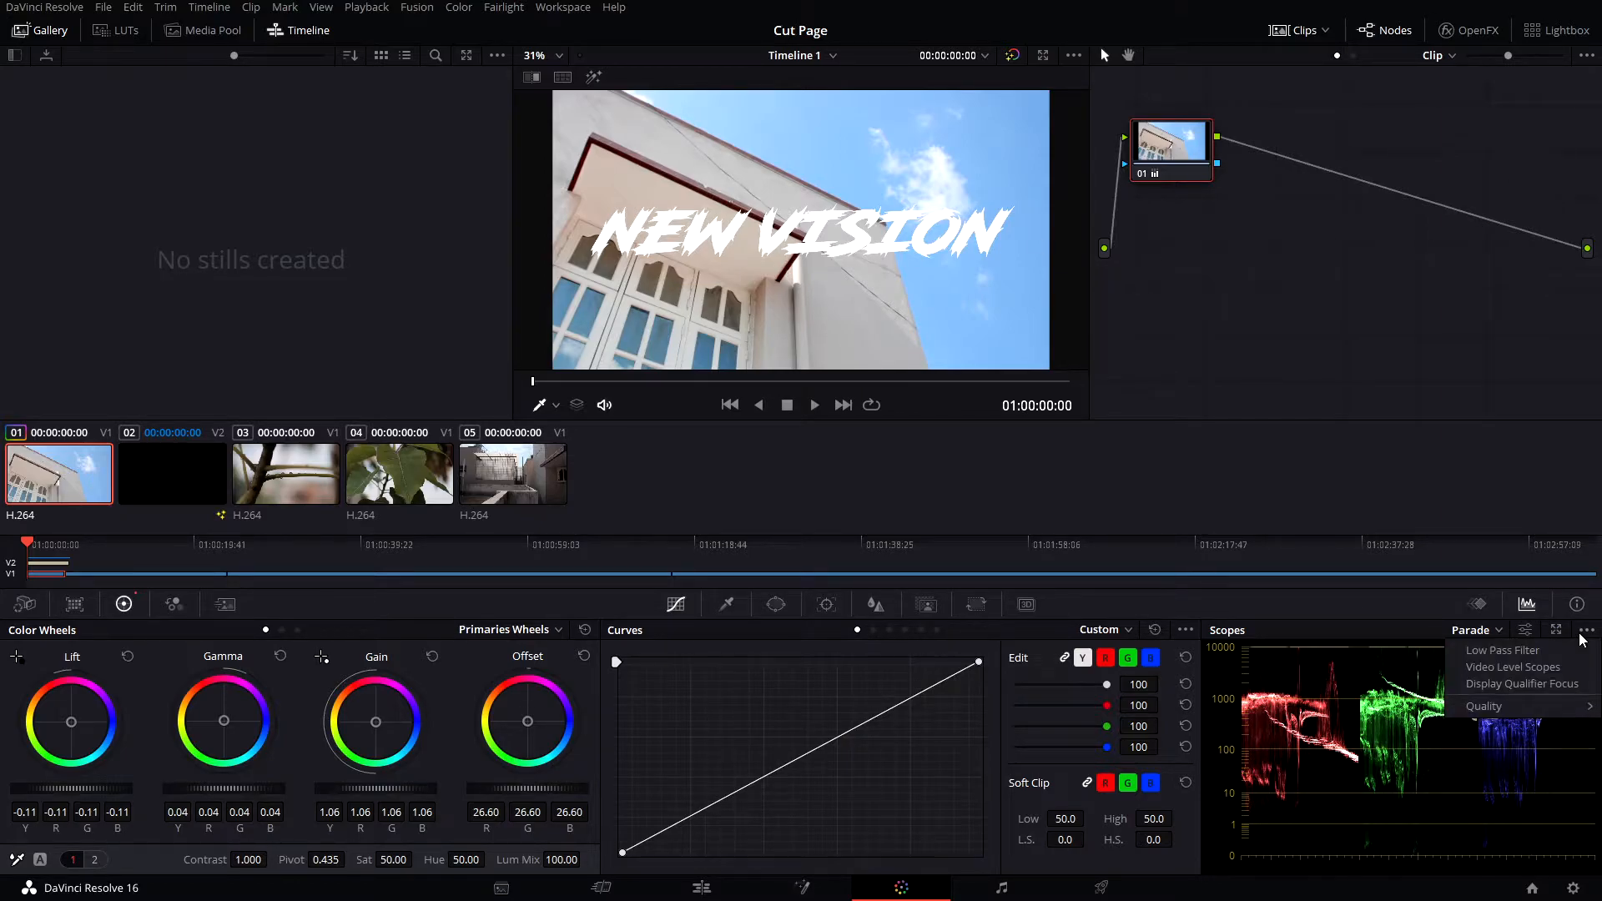
left_click(1490, 651)
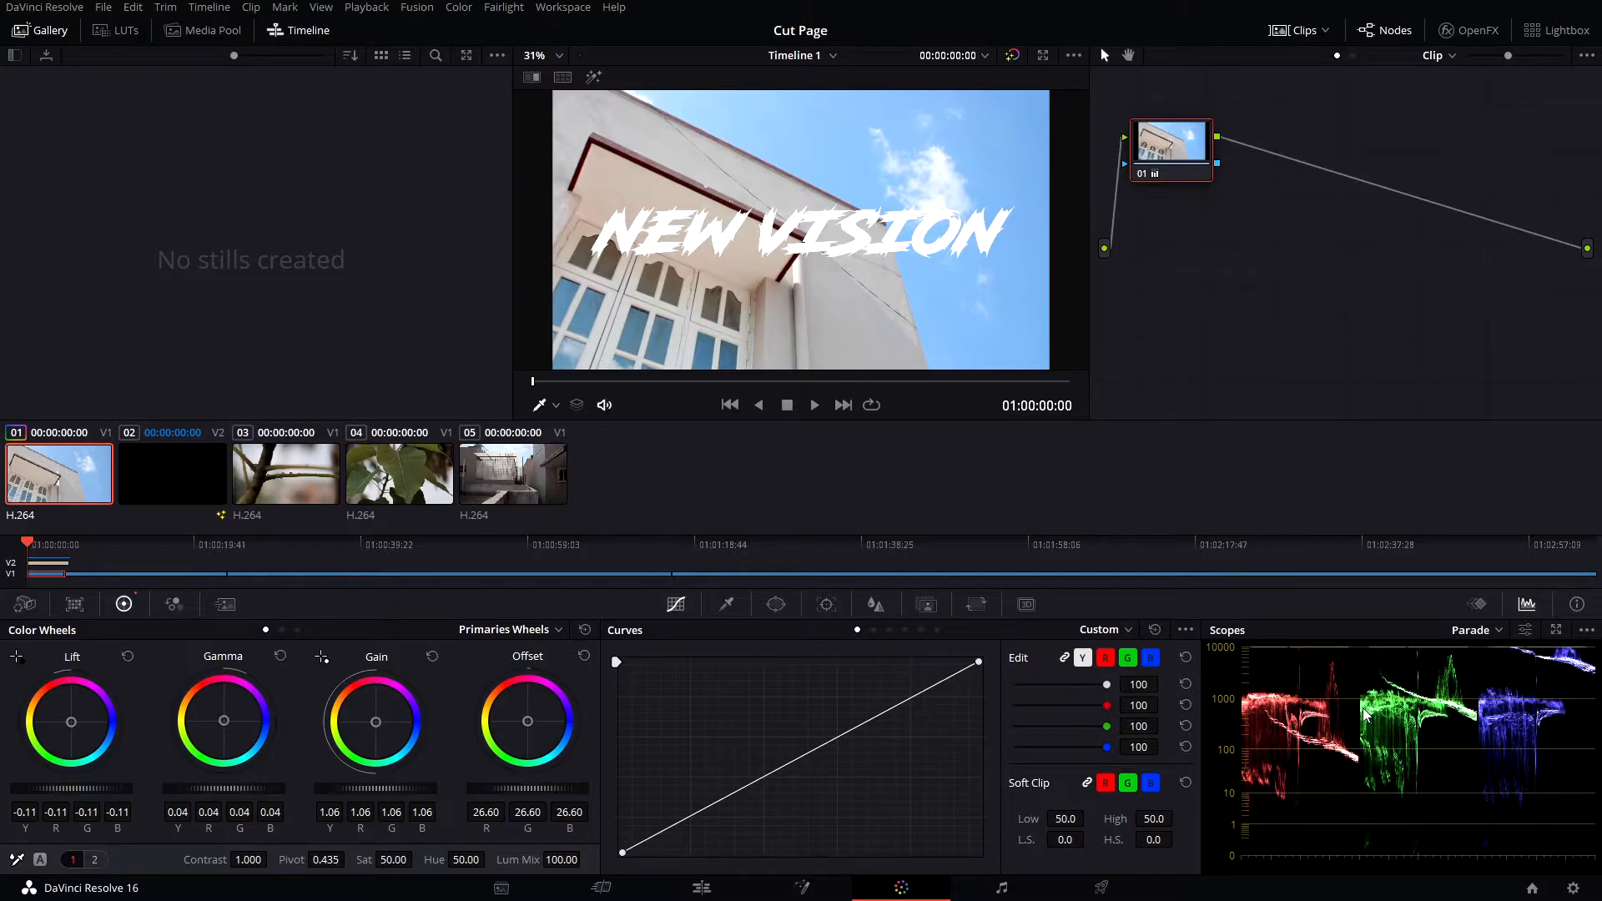
left_click(1527, 631)
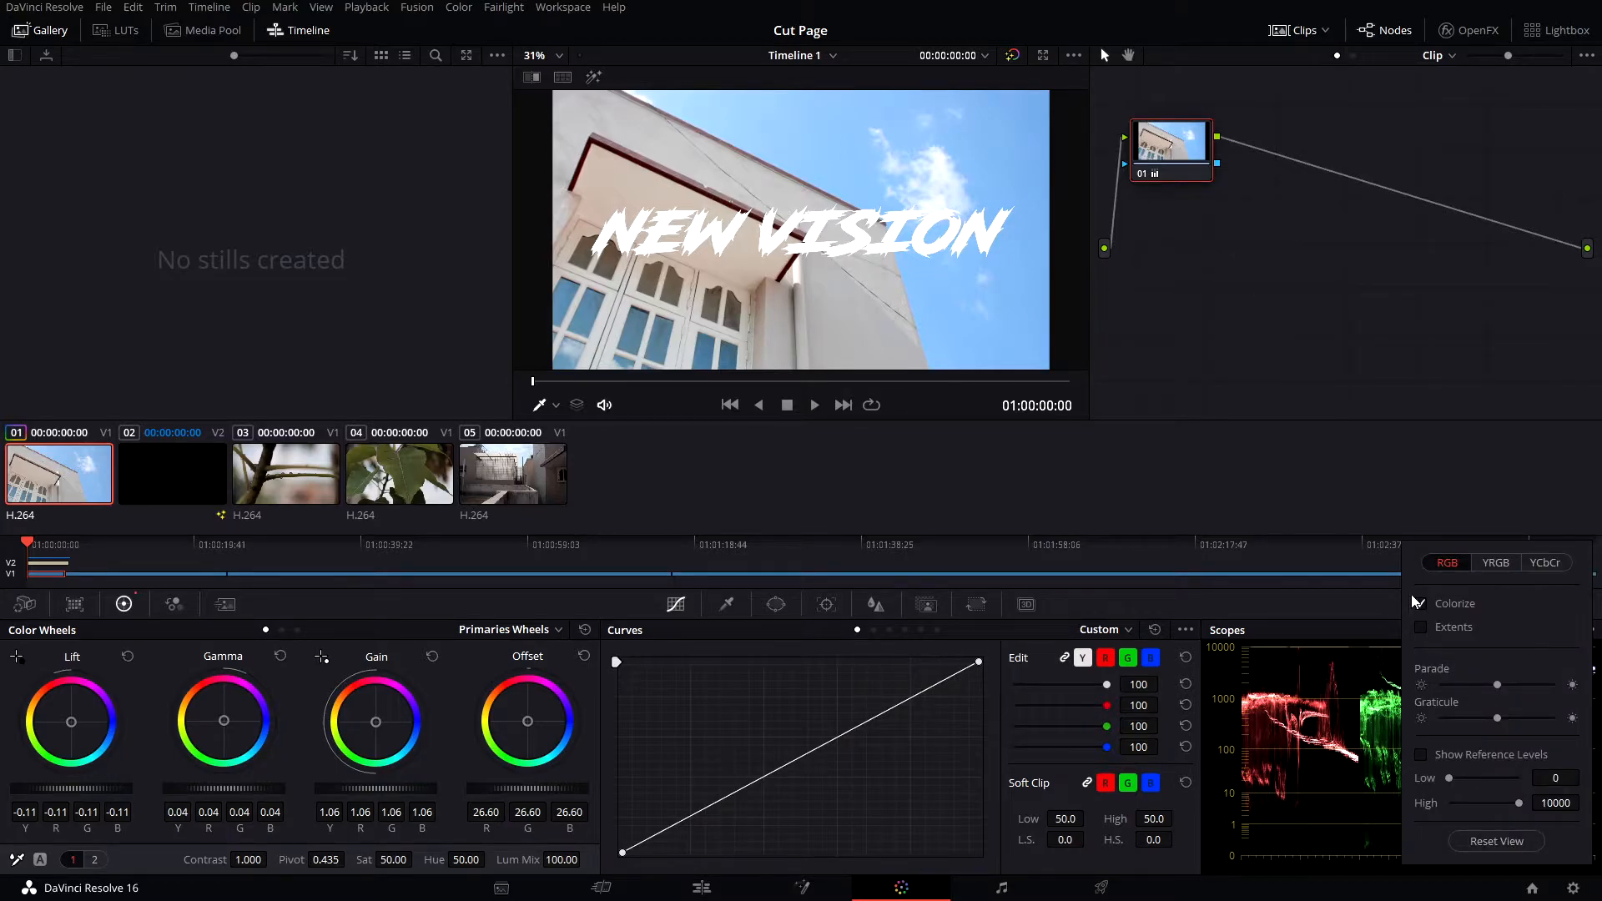
left_click(1493, 566)
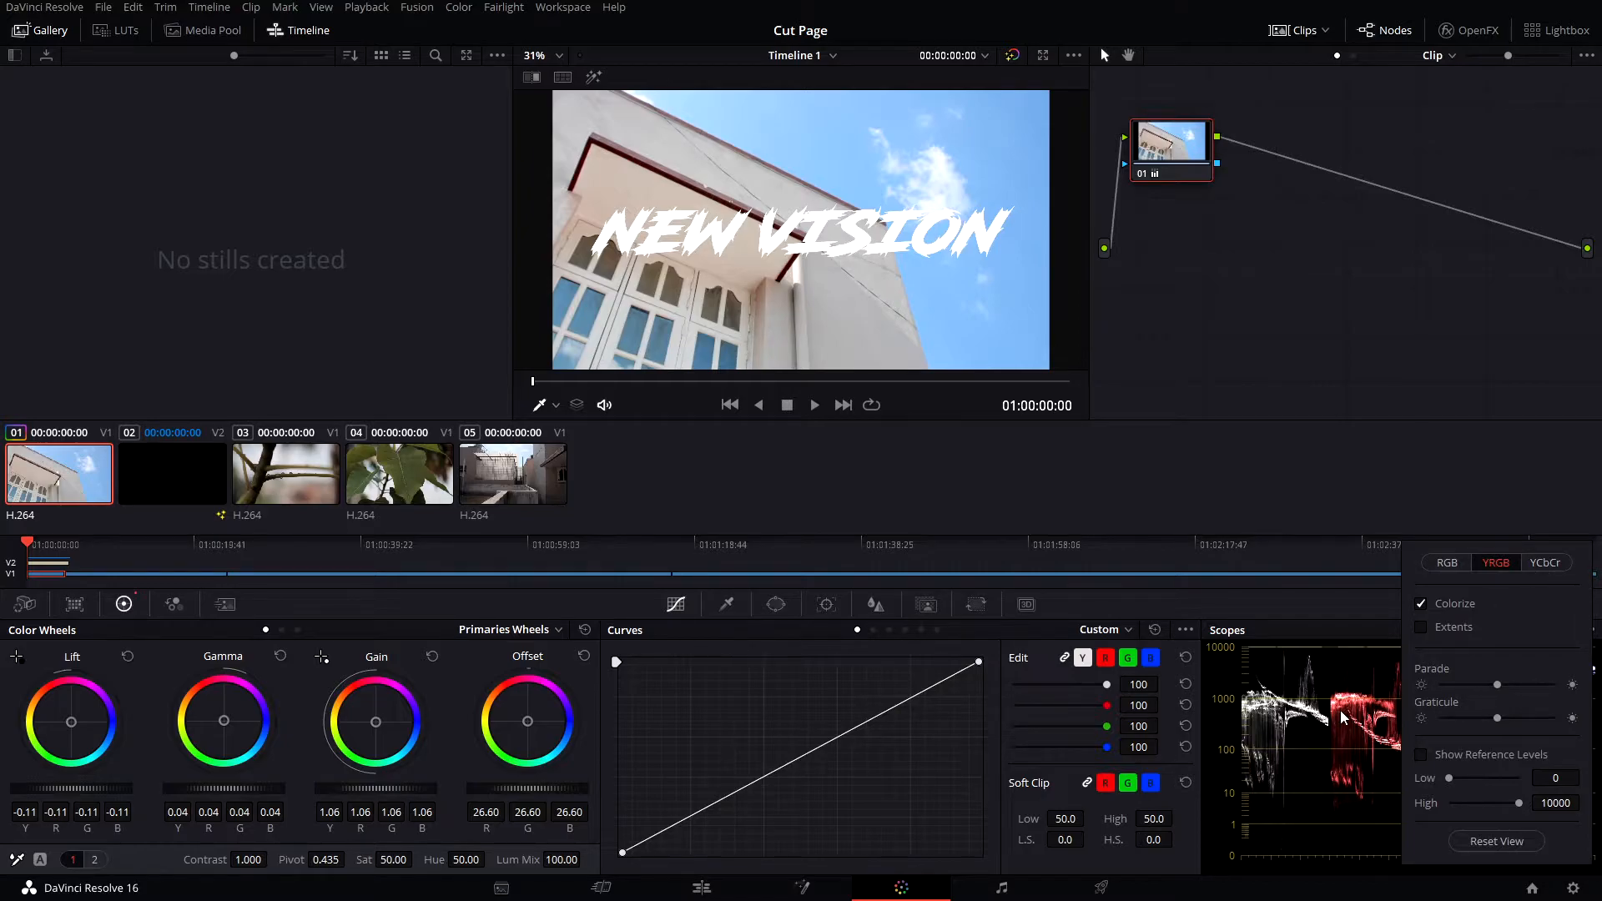
left_click(1524, 633)
left_click(1548, 563)
left_click(1528, 633)
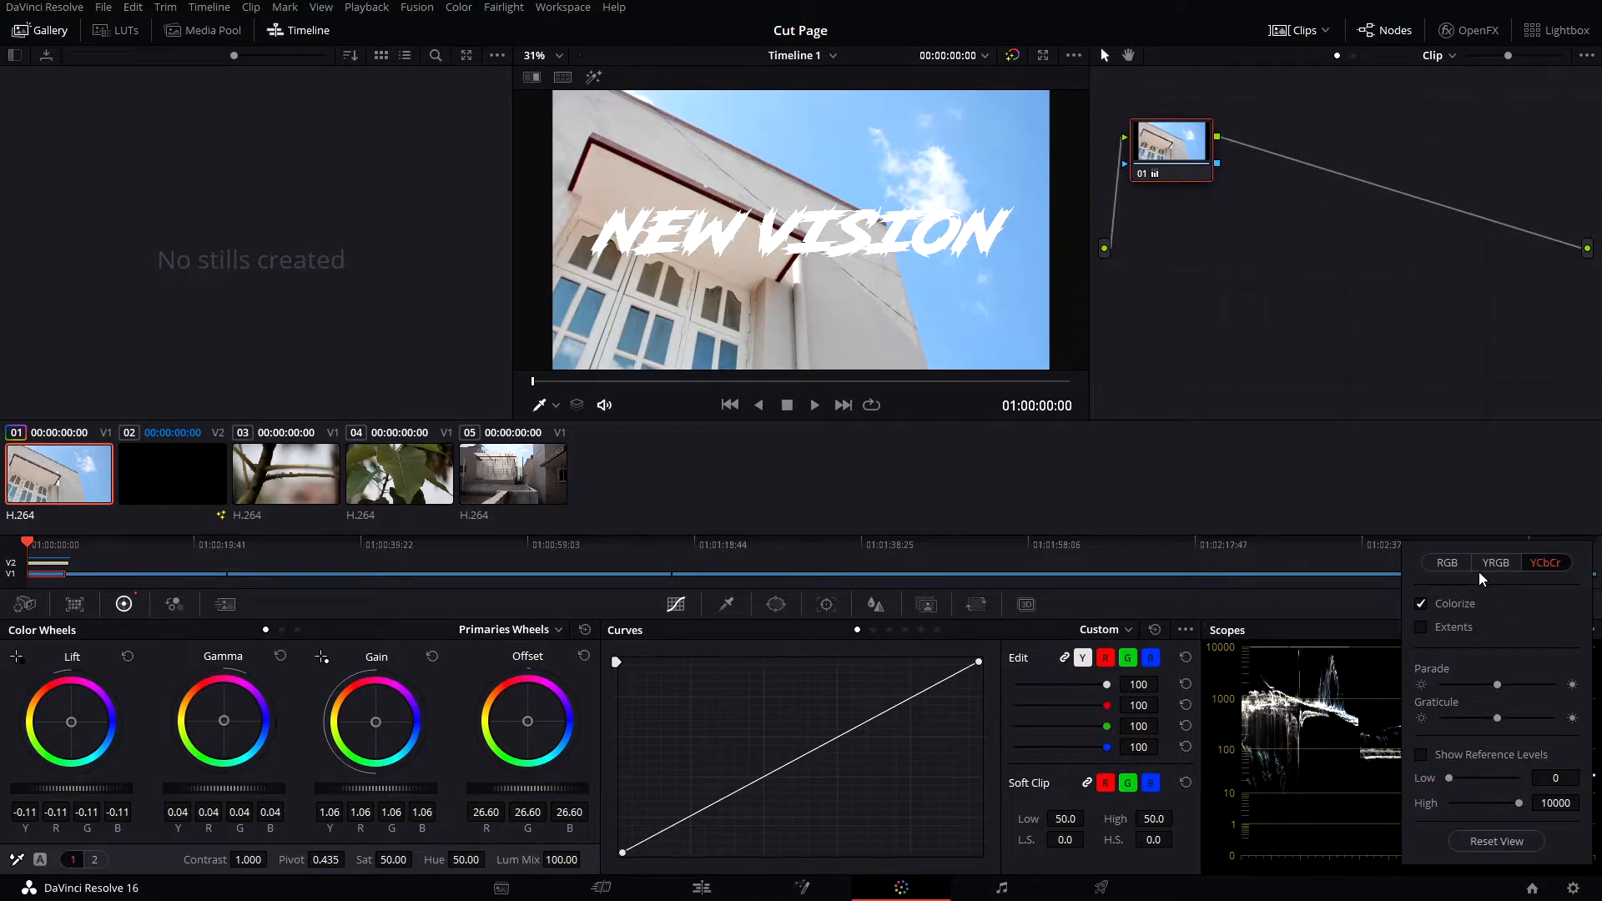
left_click(1449, 564)
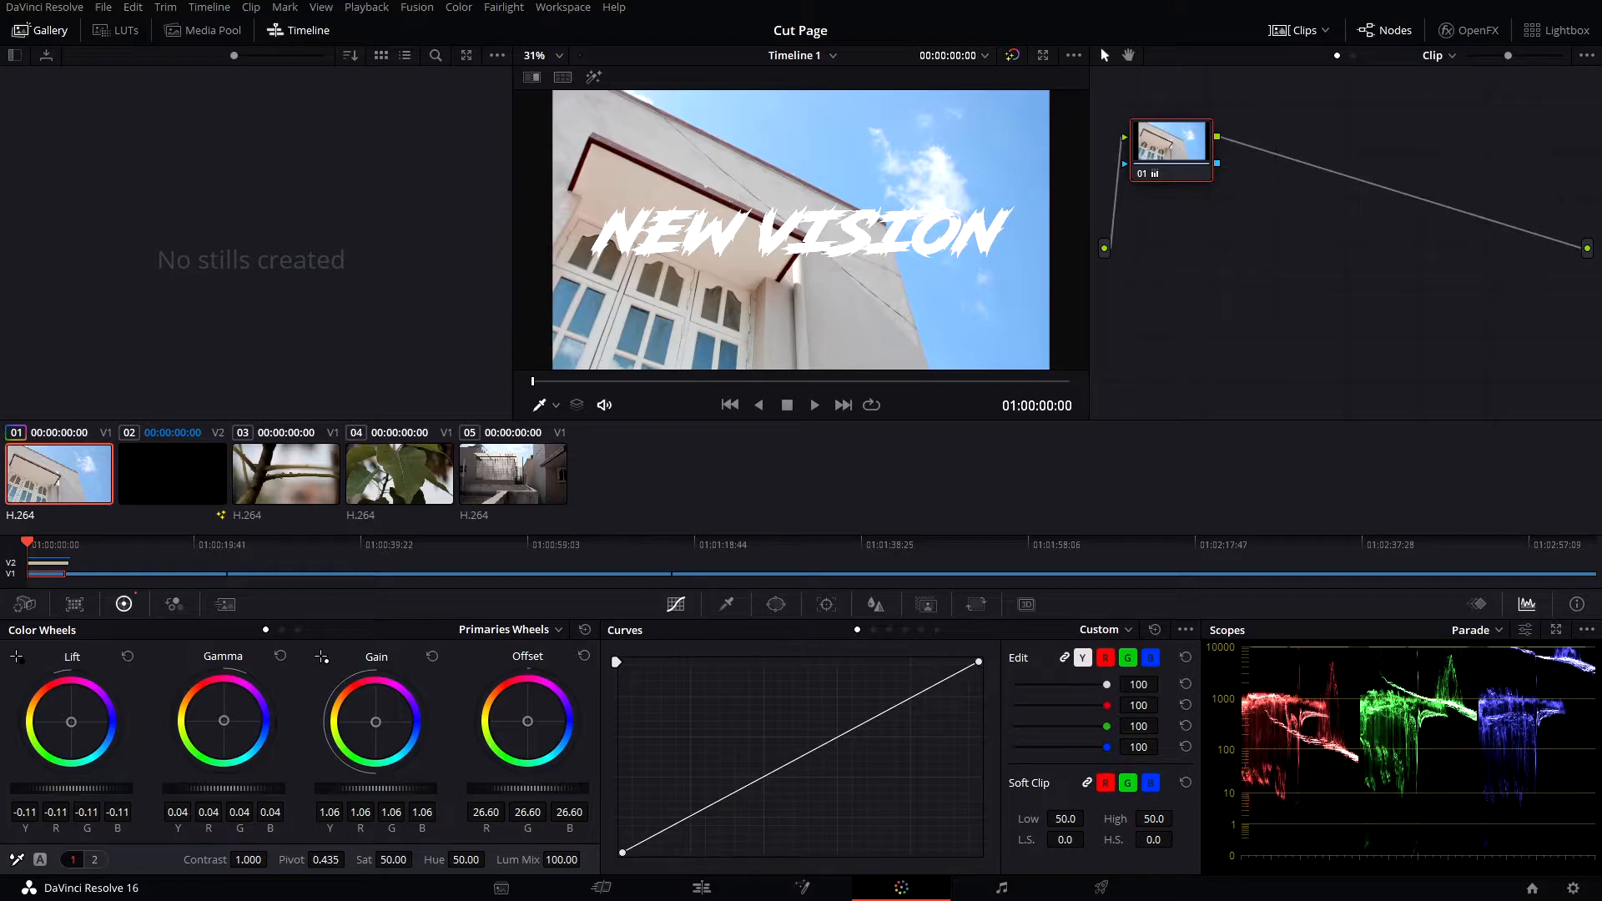
- Compare the Waveform, Vectorscope, Histogram and CIE Chromaticity scopes for the first clip, and return to Parade
left_click(1471, 632)
left_click(1479, 674)
left_click(1484, 637)
left_click(1482, 691)
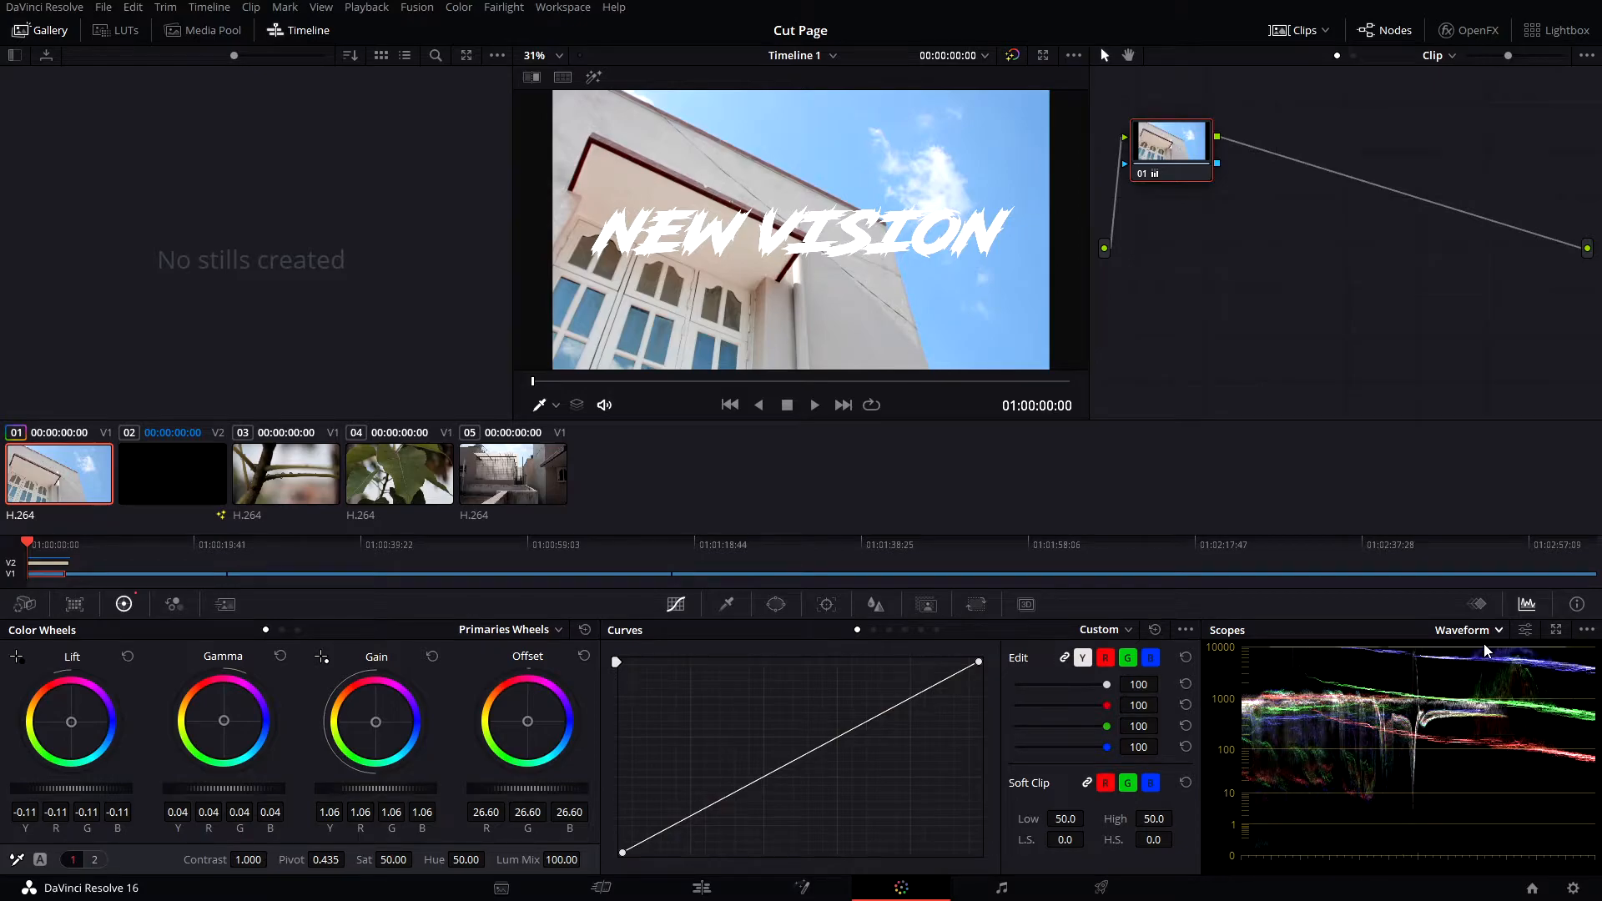
left_click(1491, 636)
left_click(1484, 706)
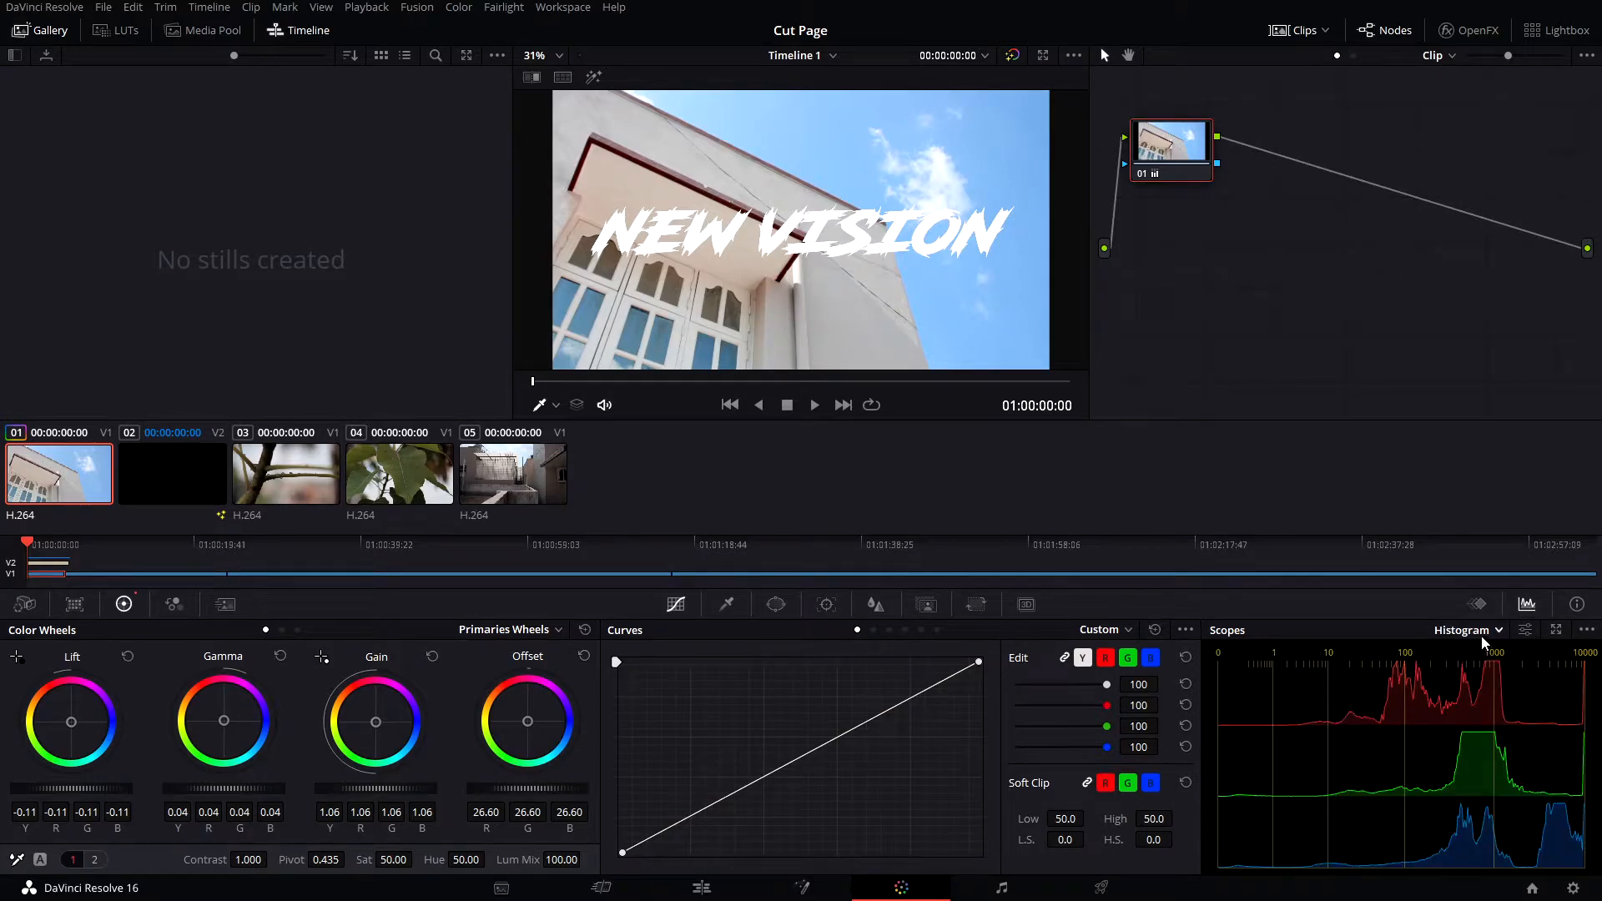
left_click(1488, 638)
left_click(1482, 723)
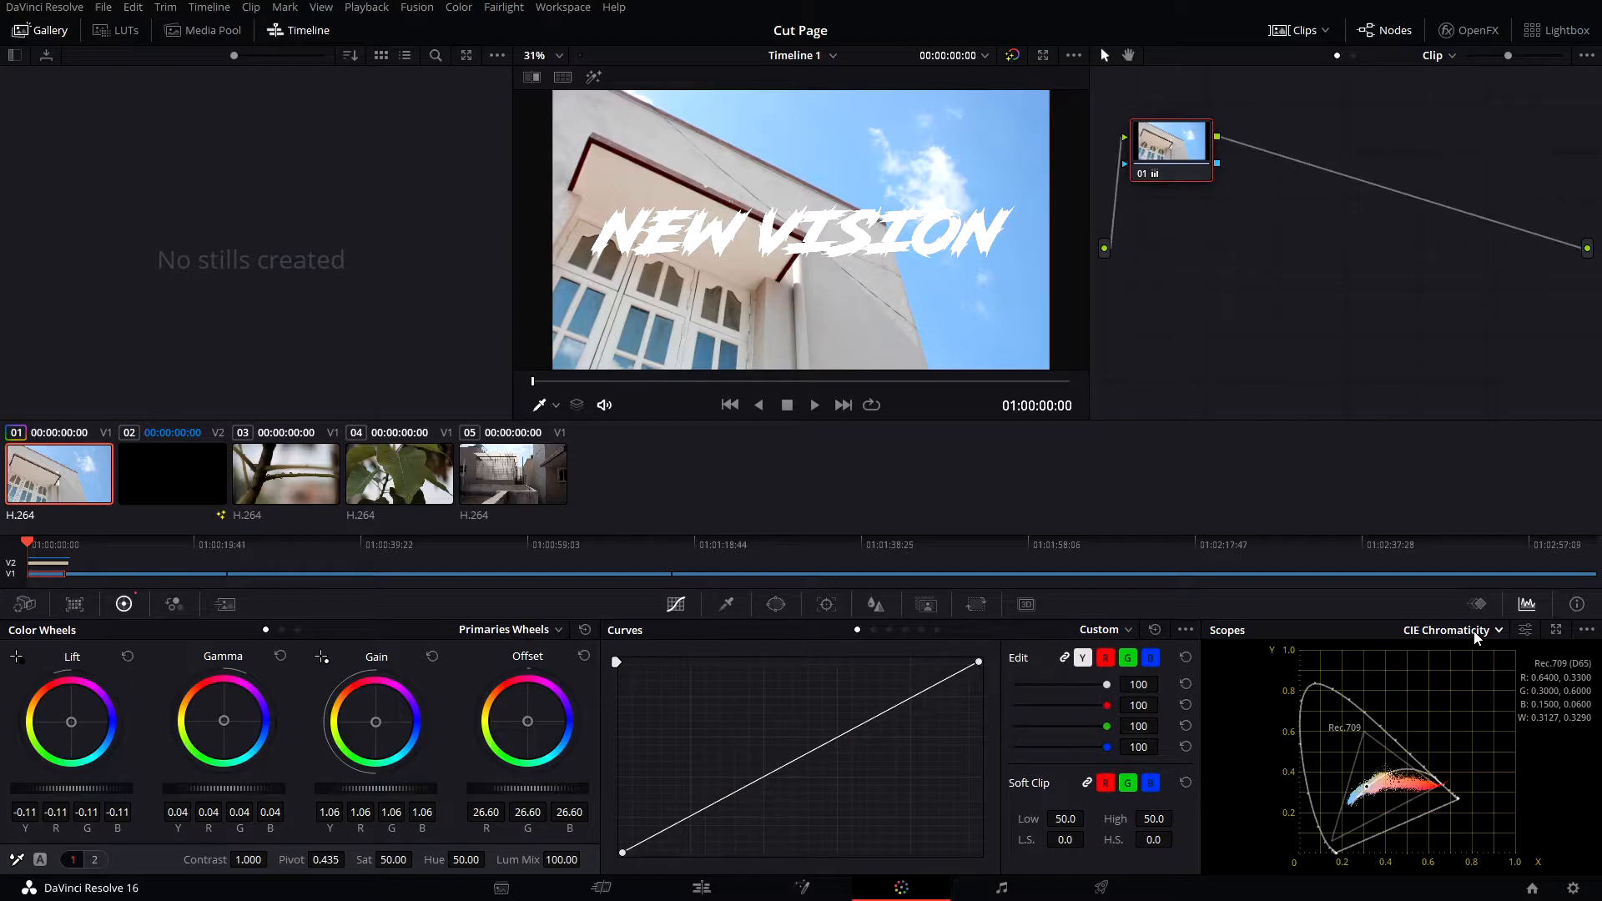
left_click(1476, 632)
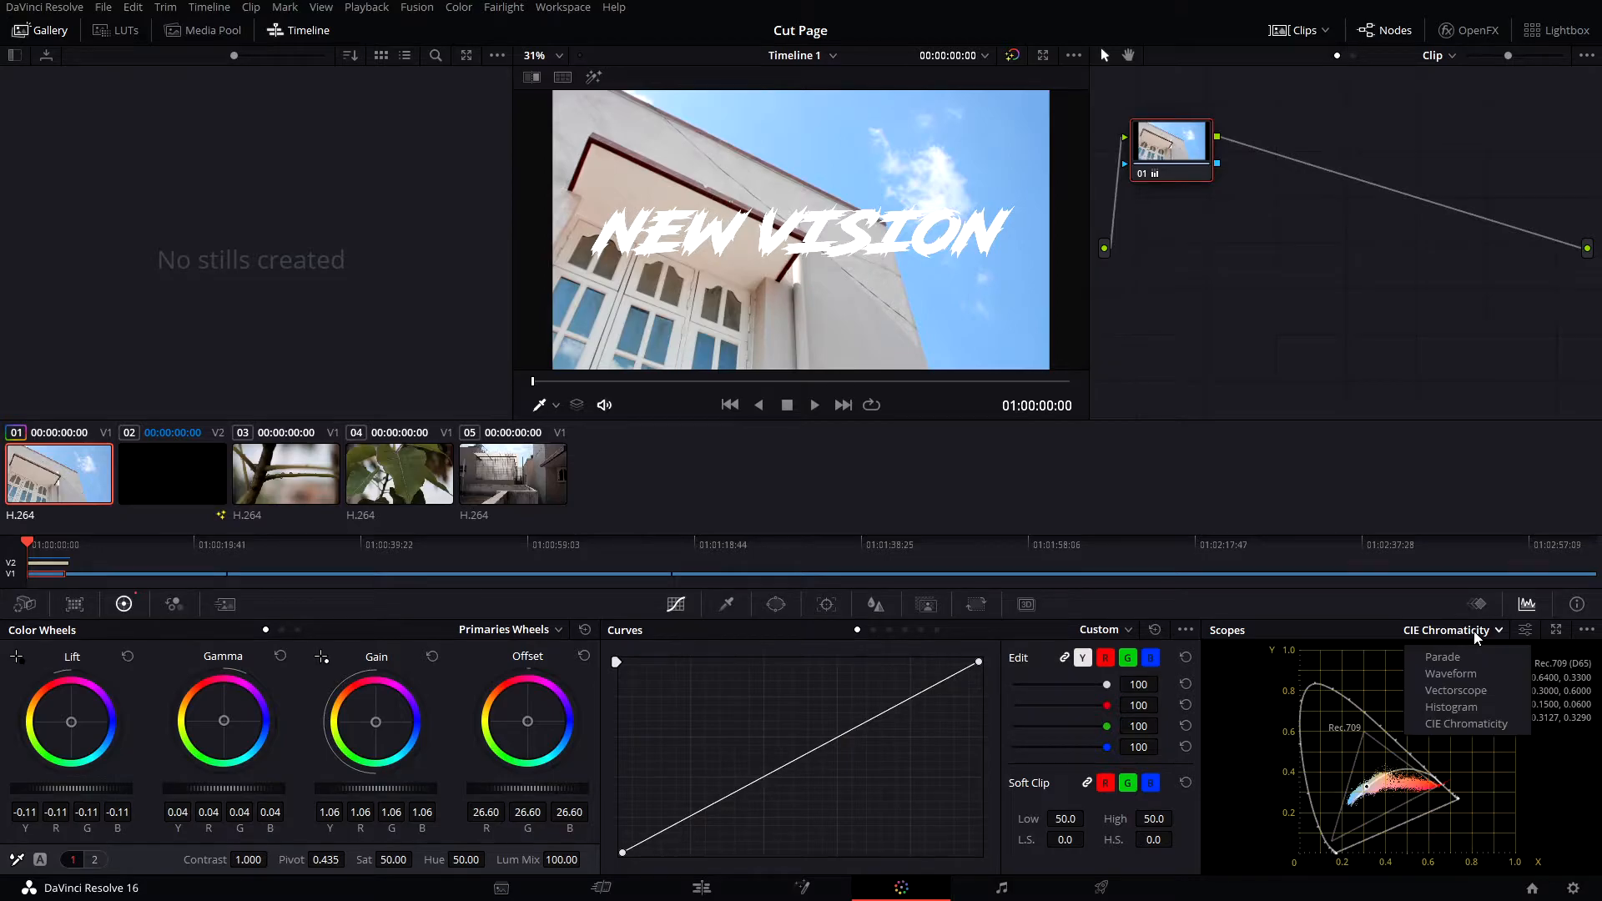
left_click(1441, 656)
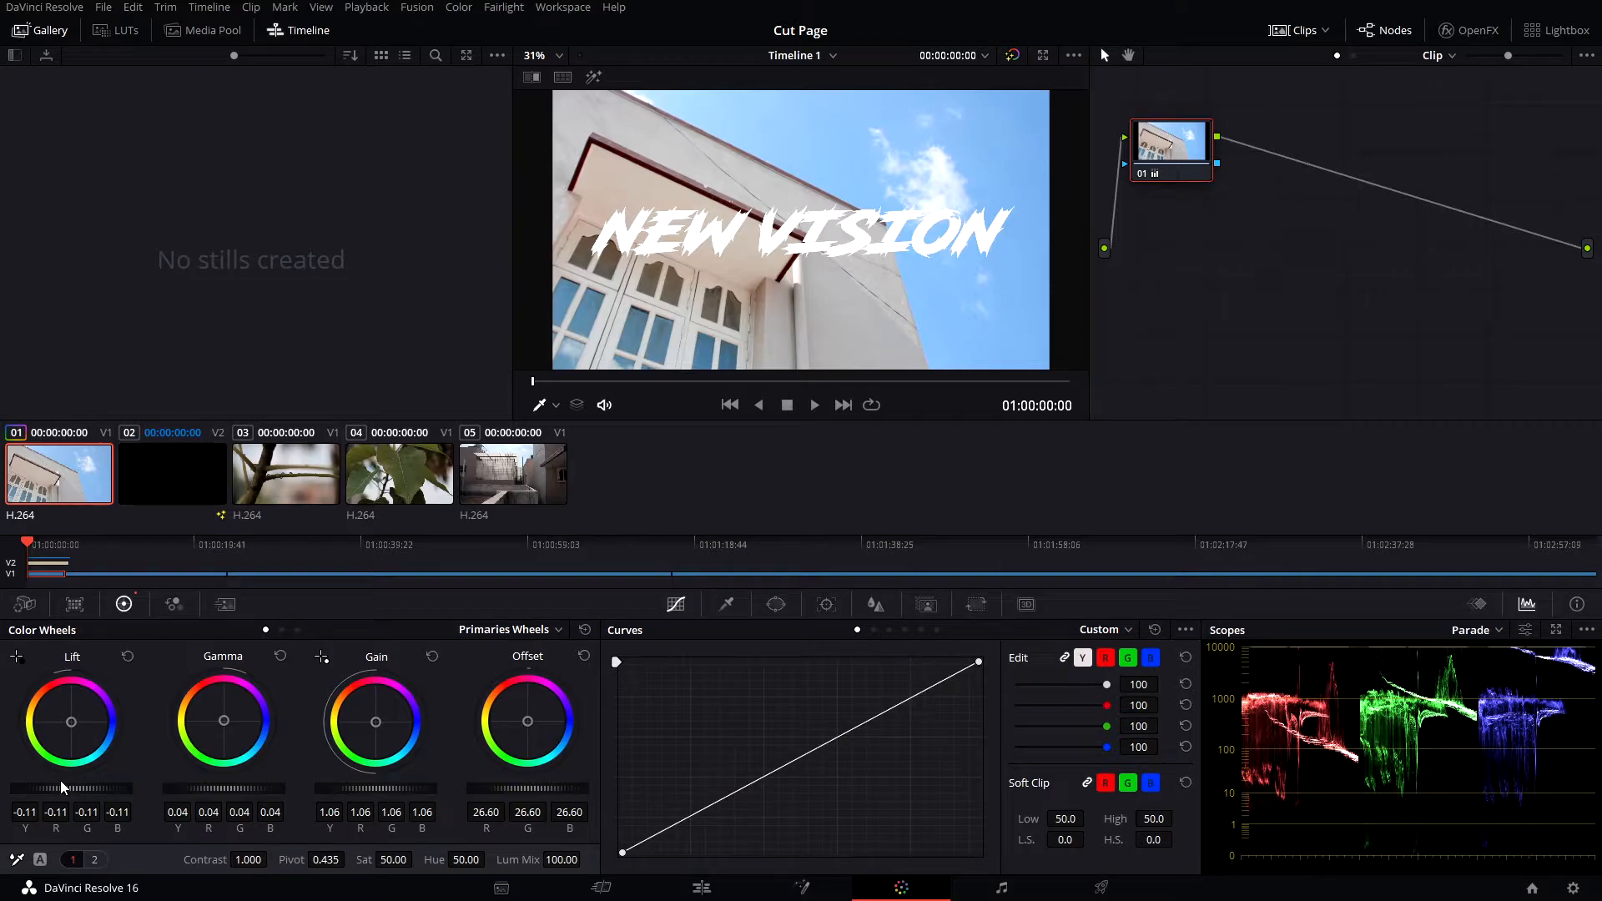
- Show the primary controls as Primaries Bars and lower the first clip's master Lift to -0.20
left_click_drag(63, 793, 42, 793)
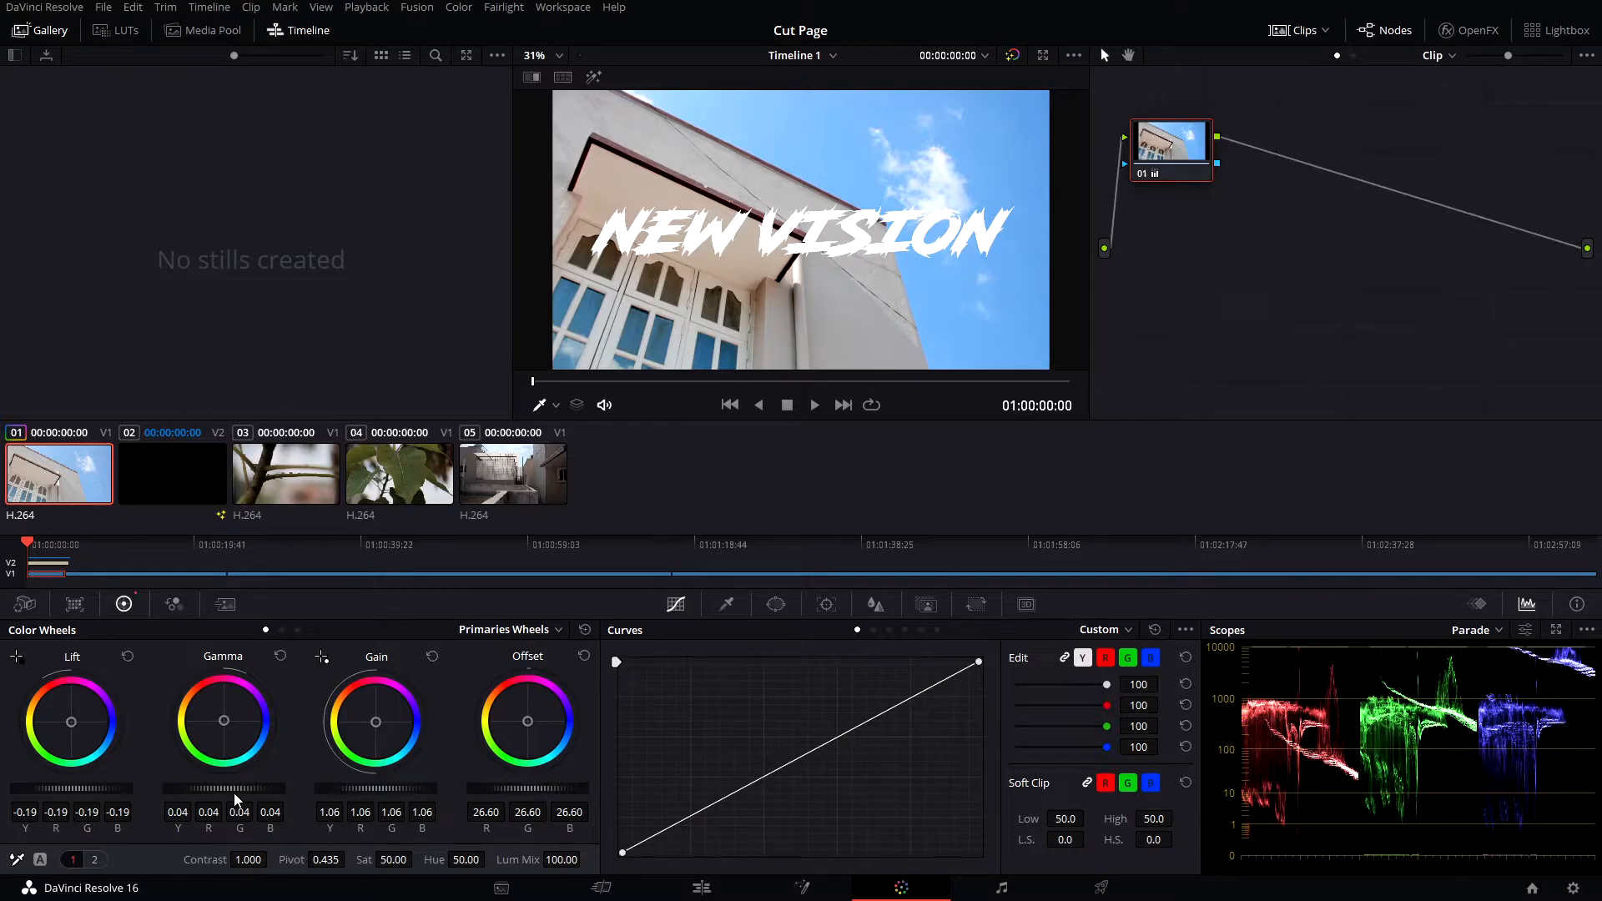
left_click_drag(233, 788, 253, 791)
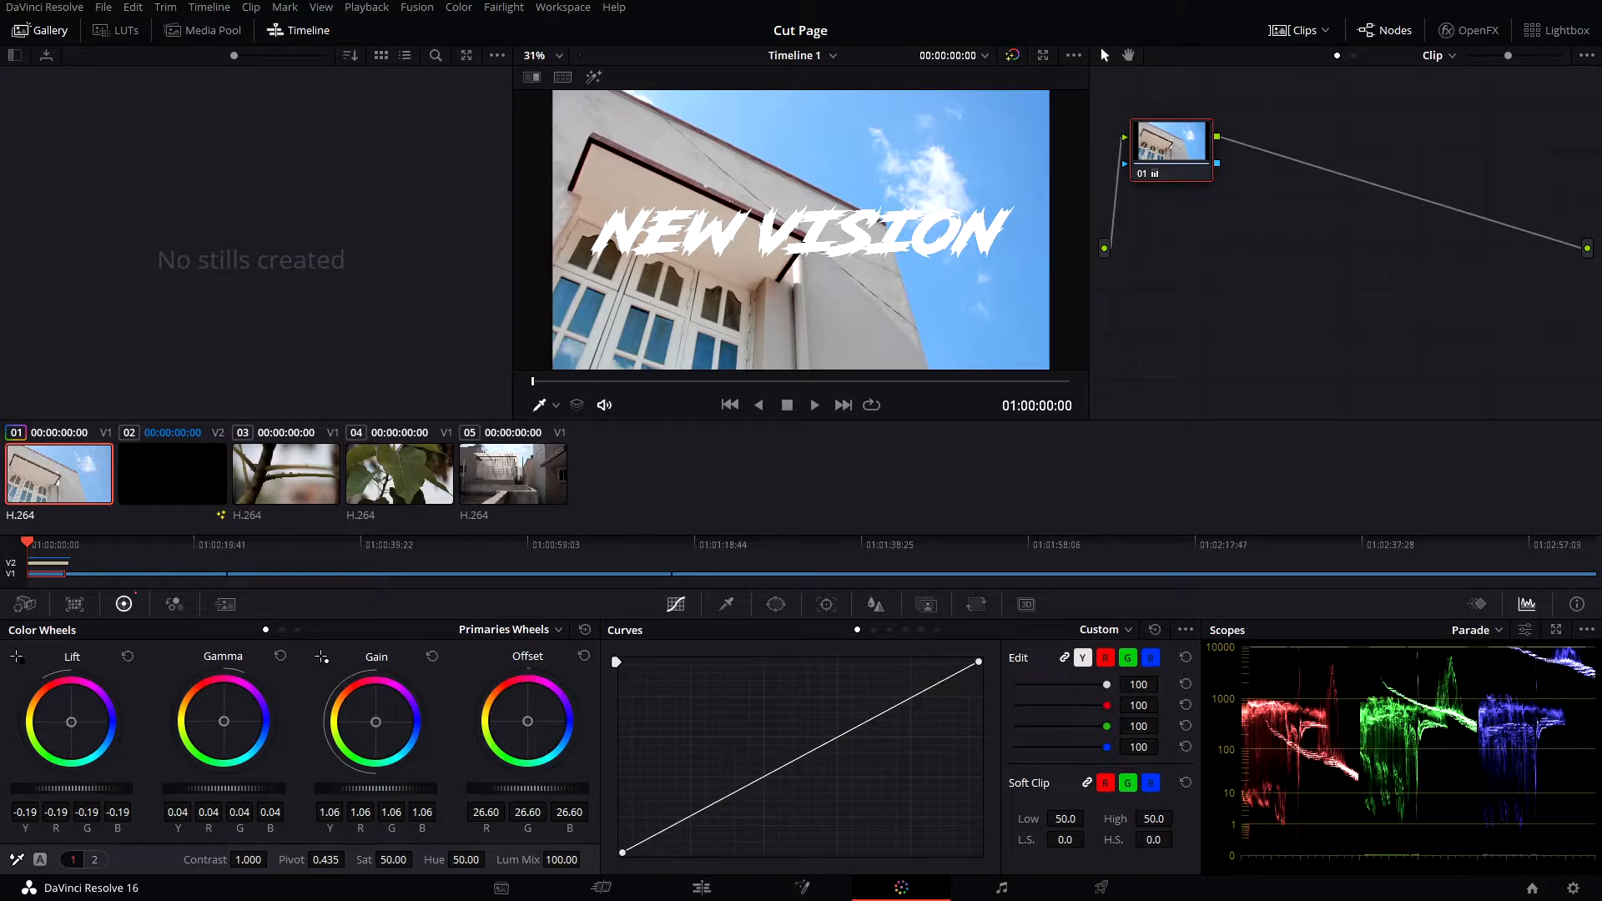
left_click_drag(98, 787, 80, 787)
key("ctrl+z")
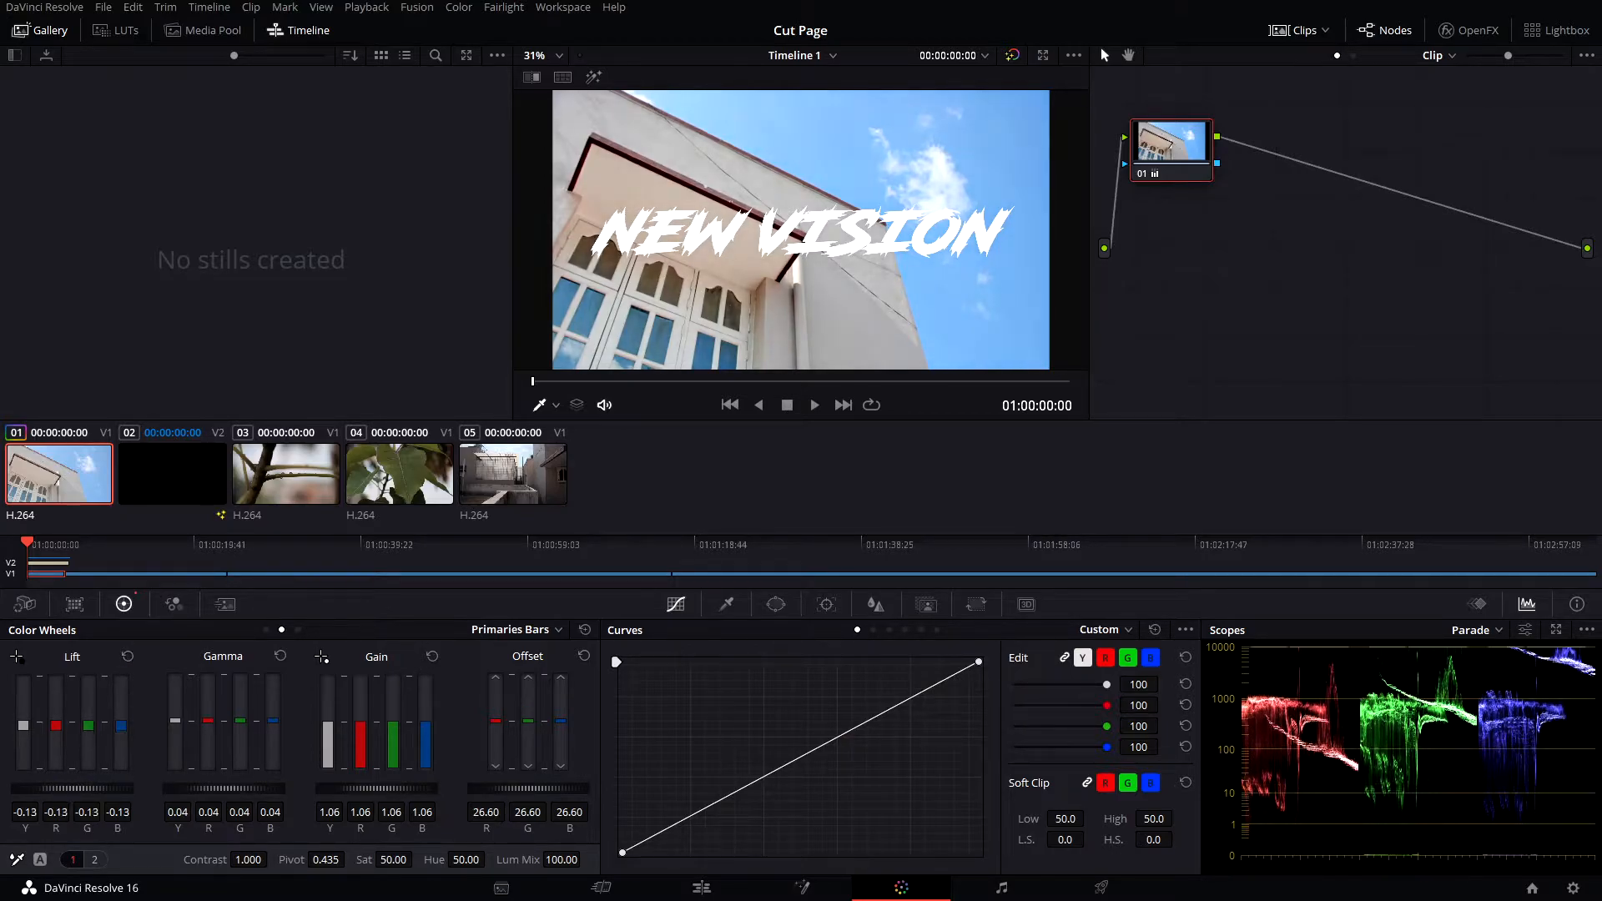
left_click_drag(71, 789, 115, 789)
left_click_drag(73, 789, 28, 789)
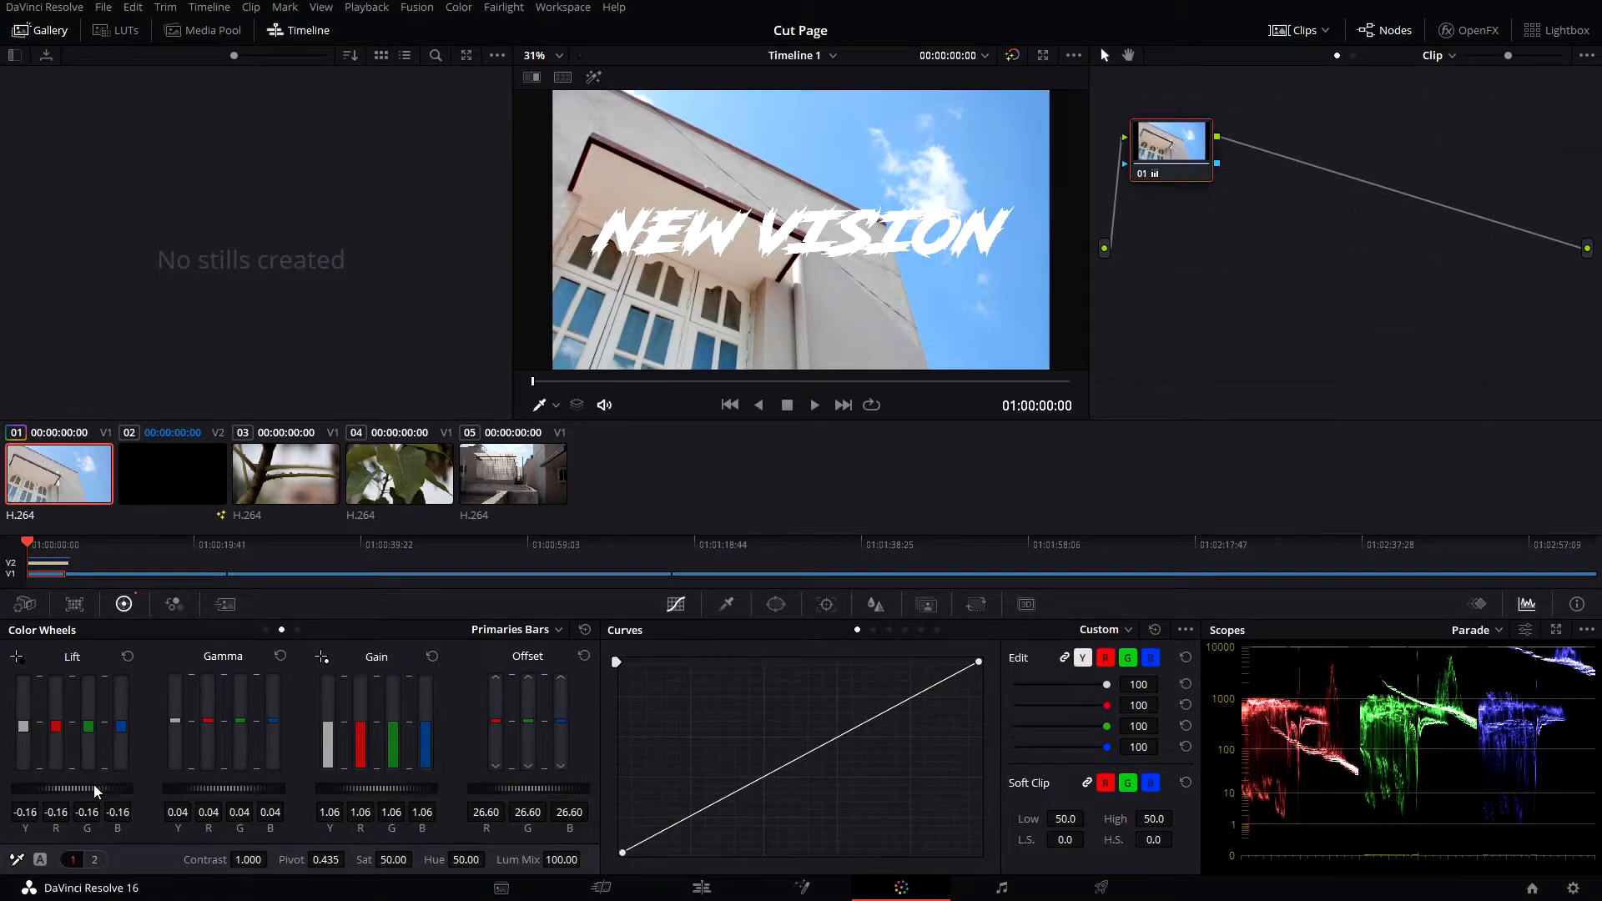
left_click_drag(28, 789, 128, 791)
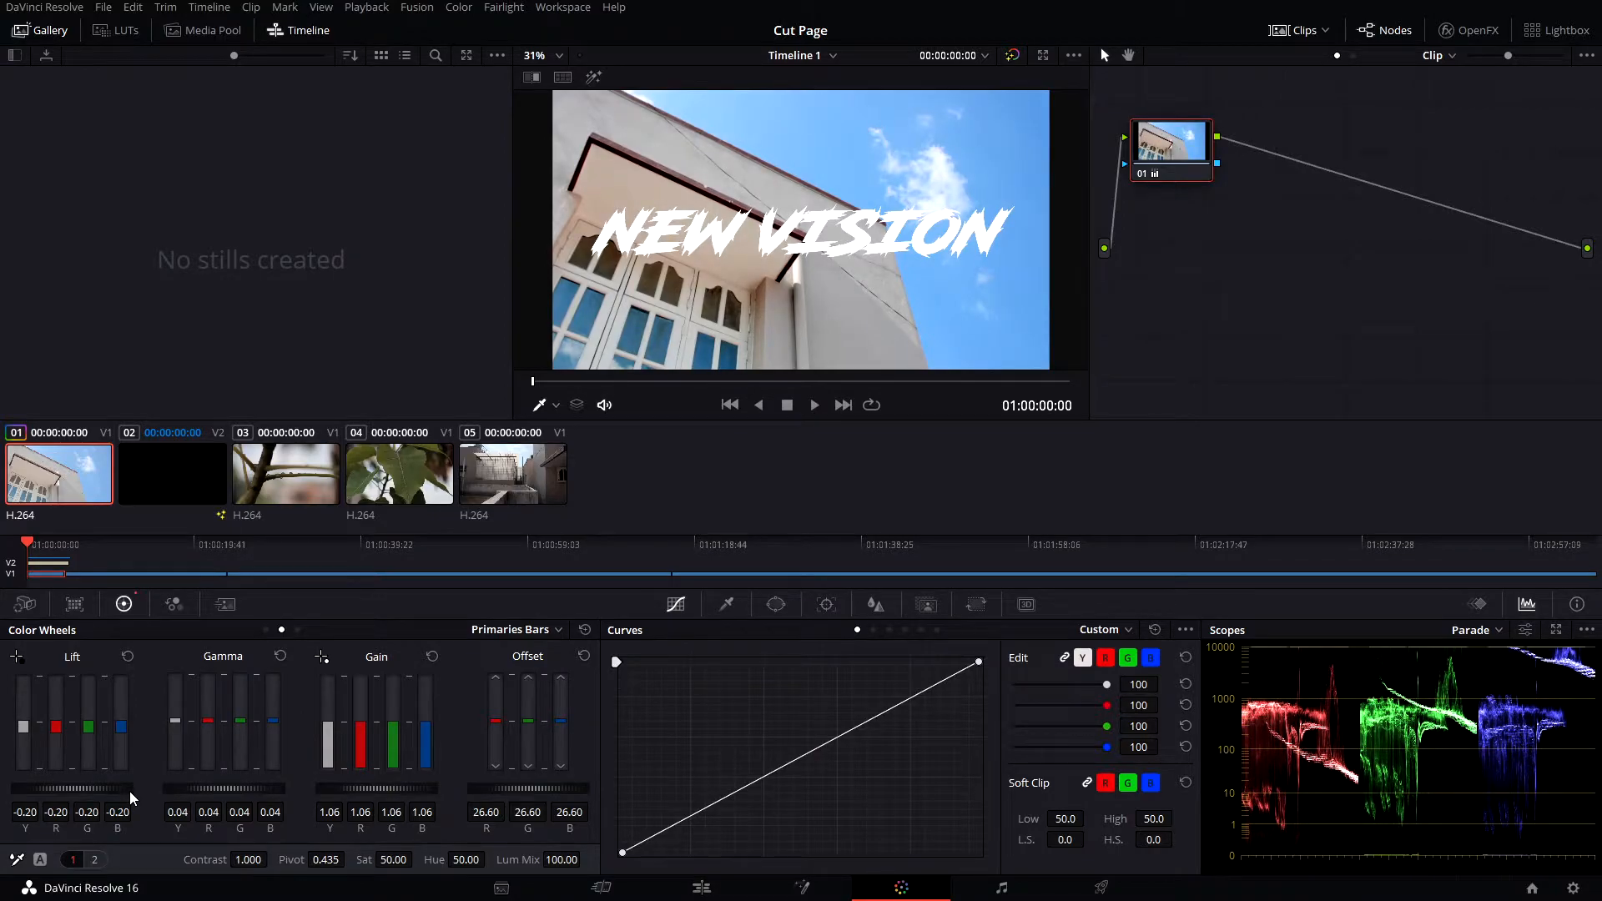
- Set the first clip's master Lift to -0.11 and its master Gain to 1.01, trying darker and brighter extremes on the way
left_click_drag(92, 778, 27, 779)
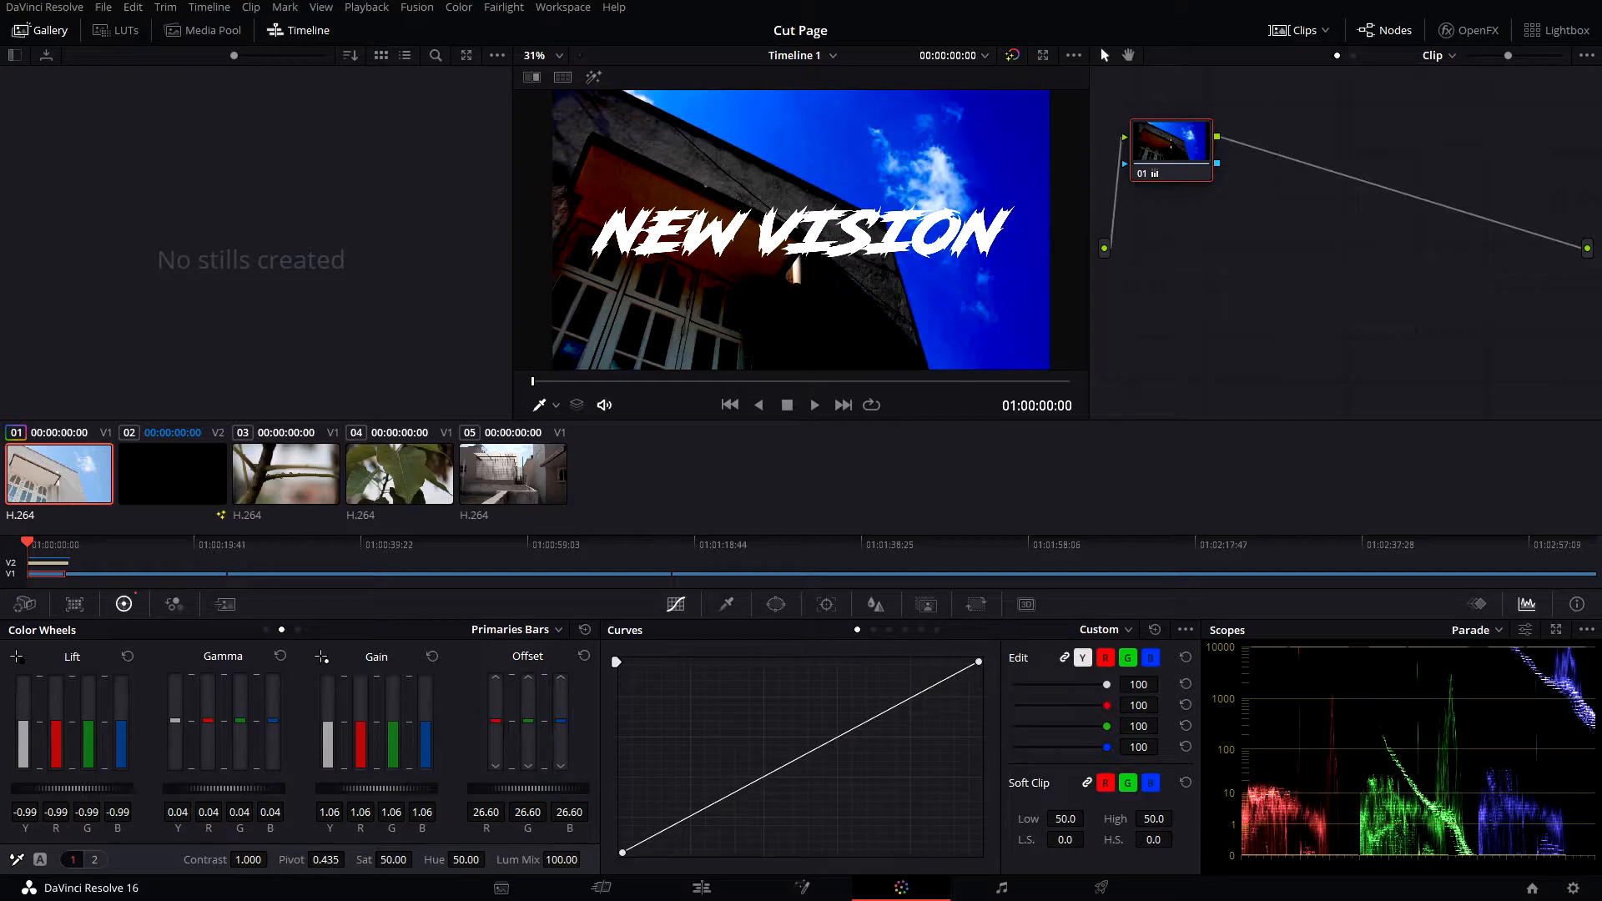
left_click_drag(28, 779, 87, 779)
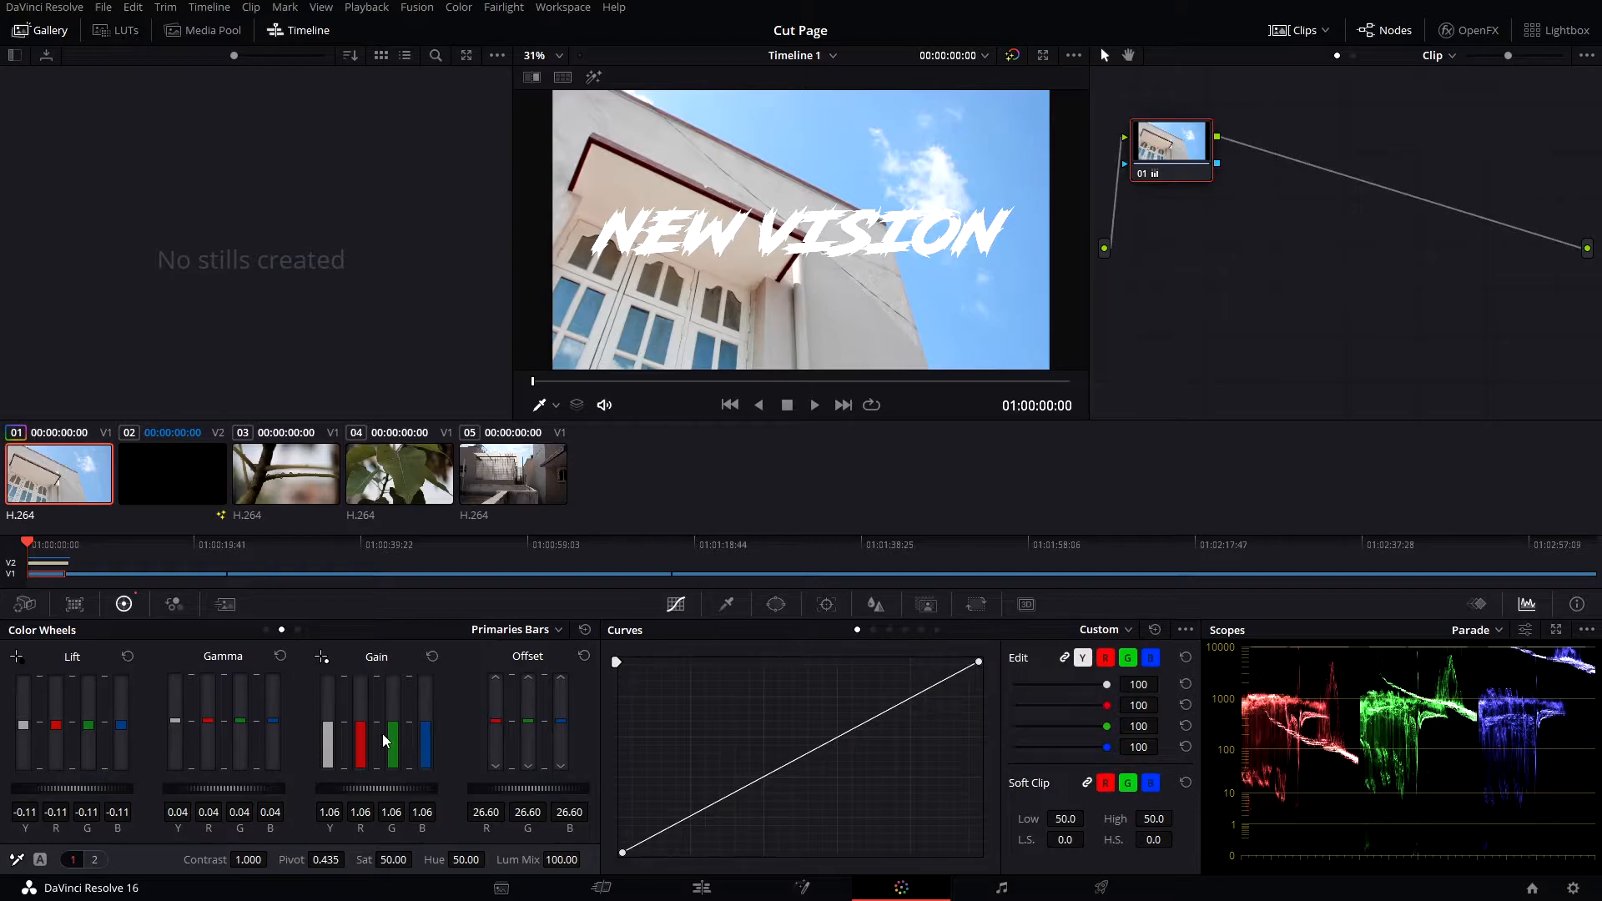
left_click_drag(376, 788, 334, 790)
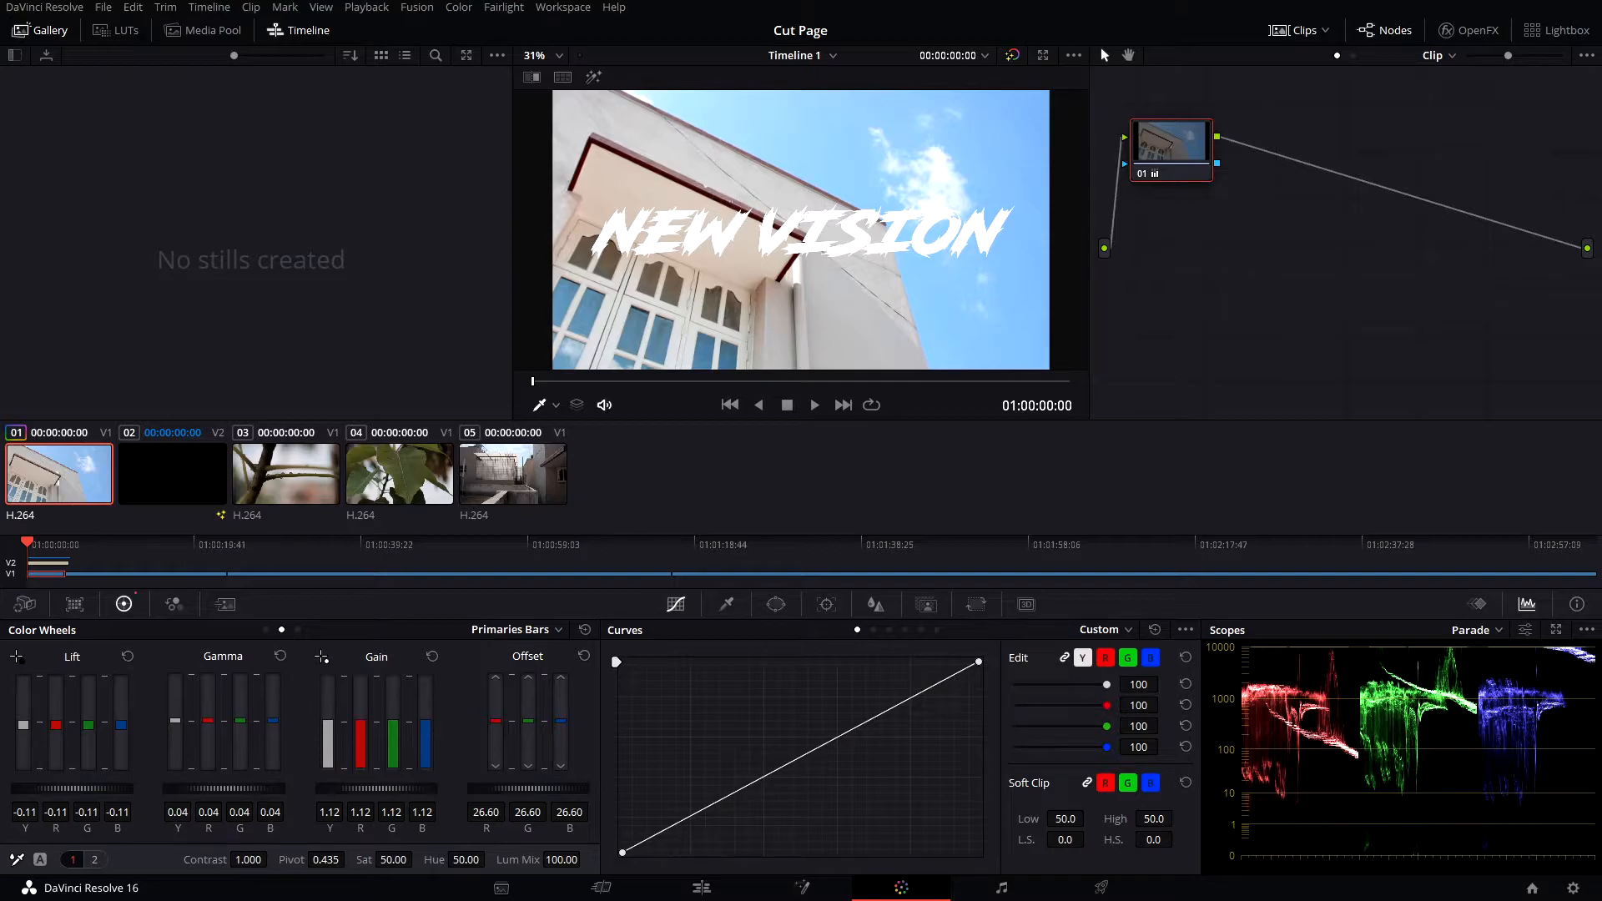
left_click_drag(334, 789, 344, 789)
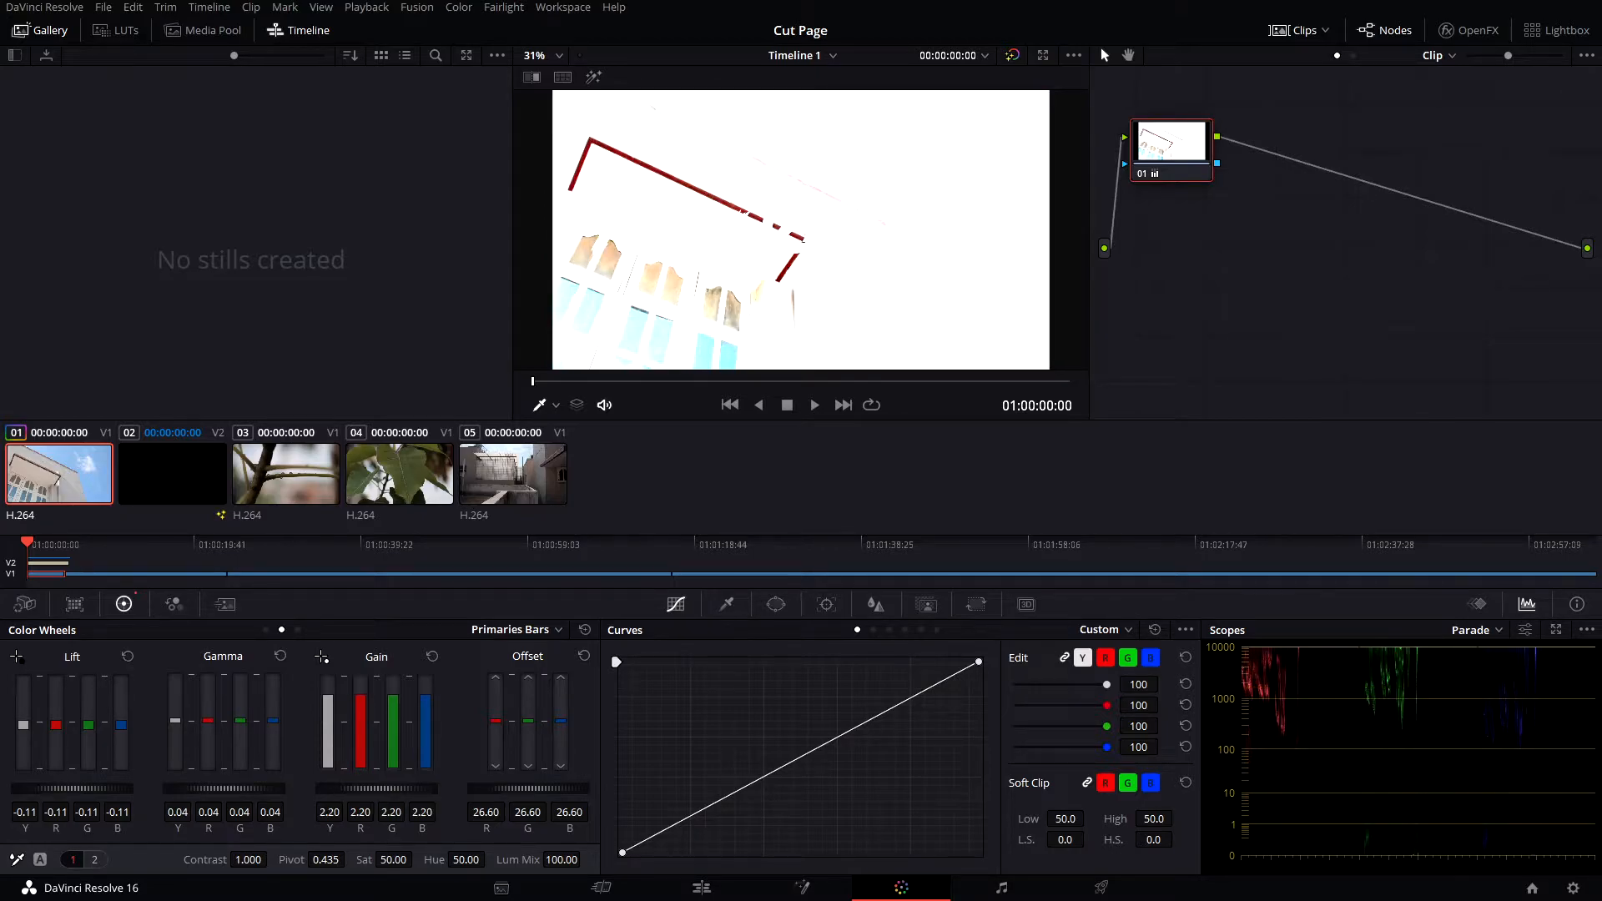
left_click_drag(344, 790, 334, 789)
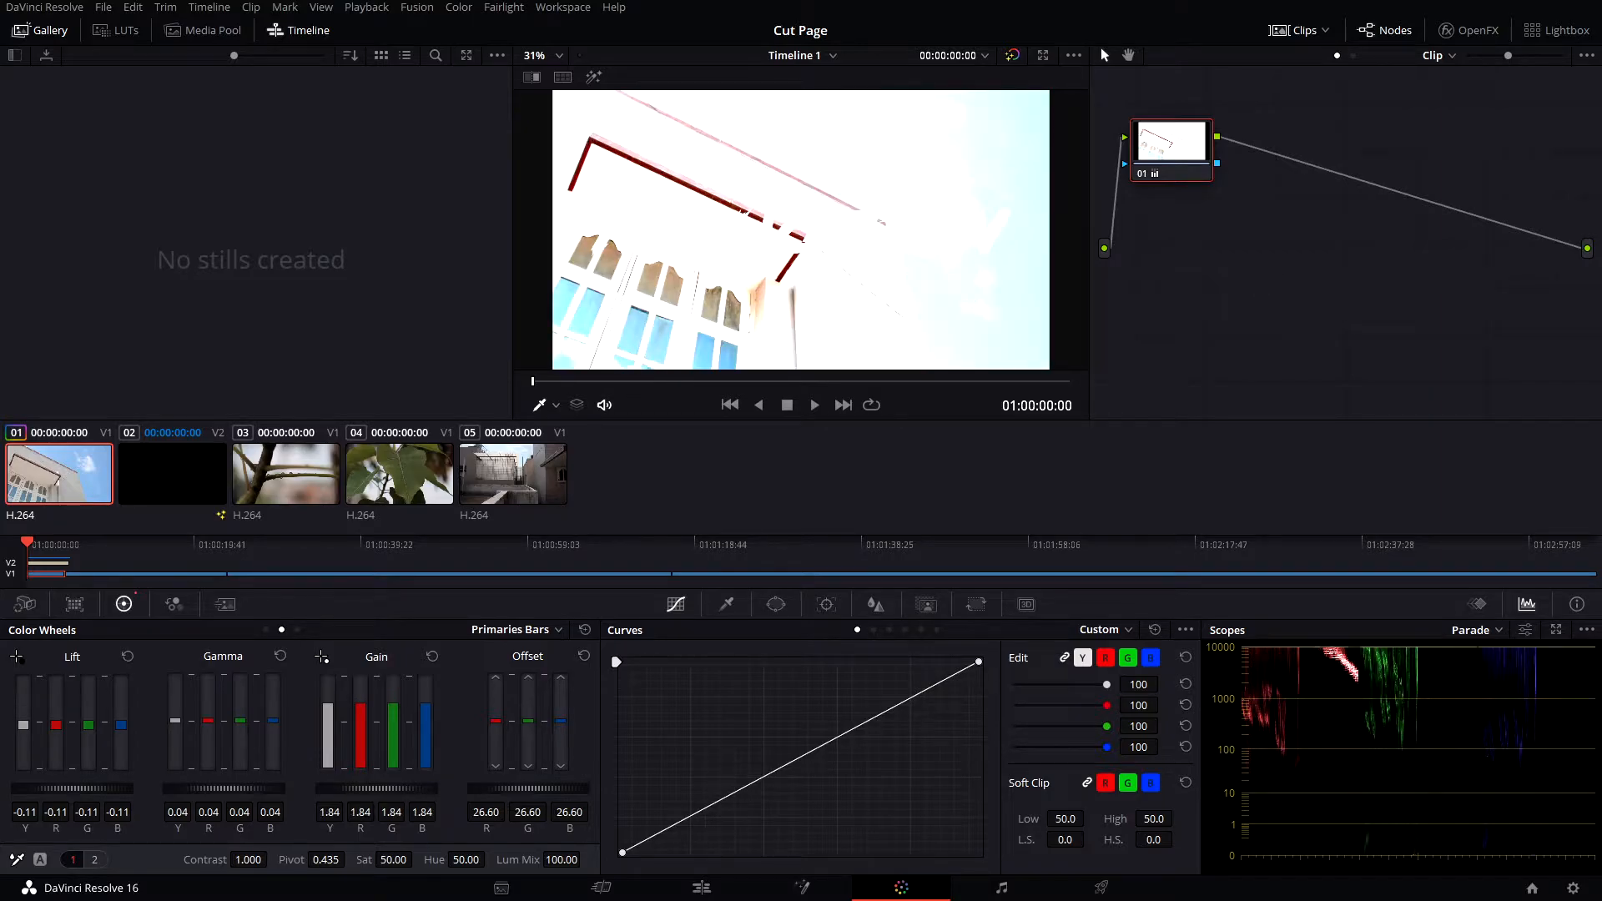
left_click_drag(334, 790, 317, 790)
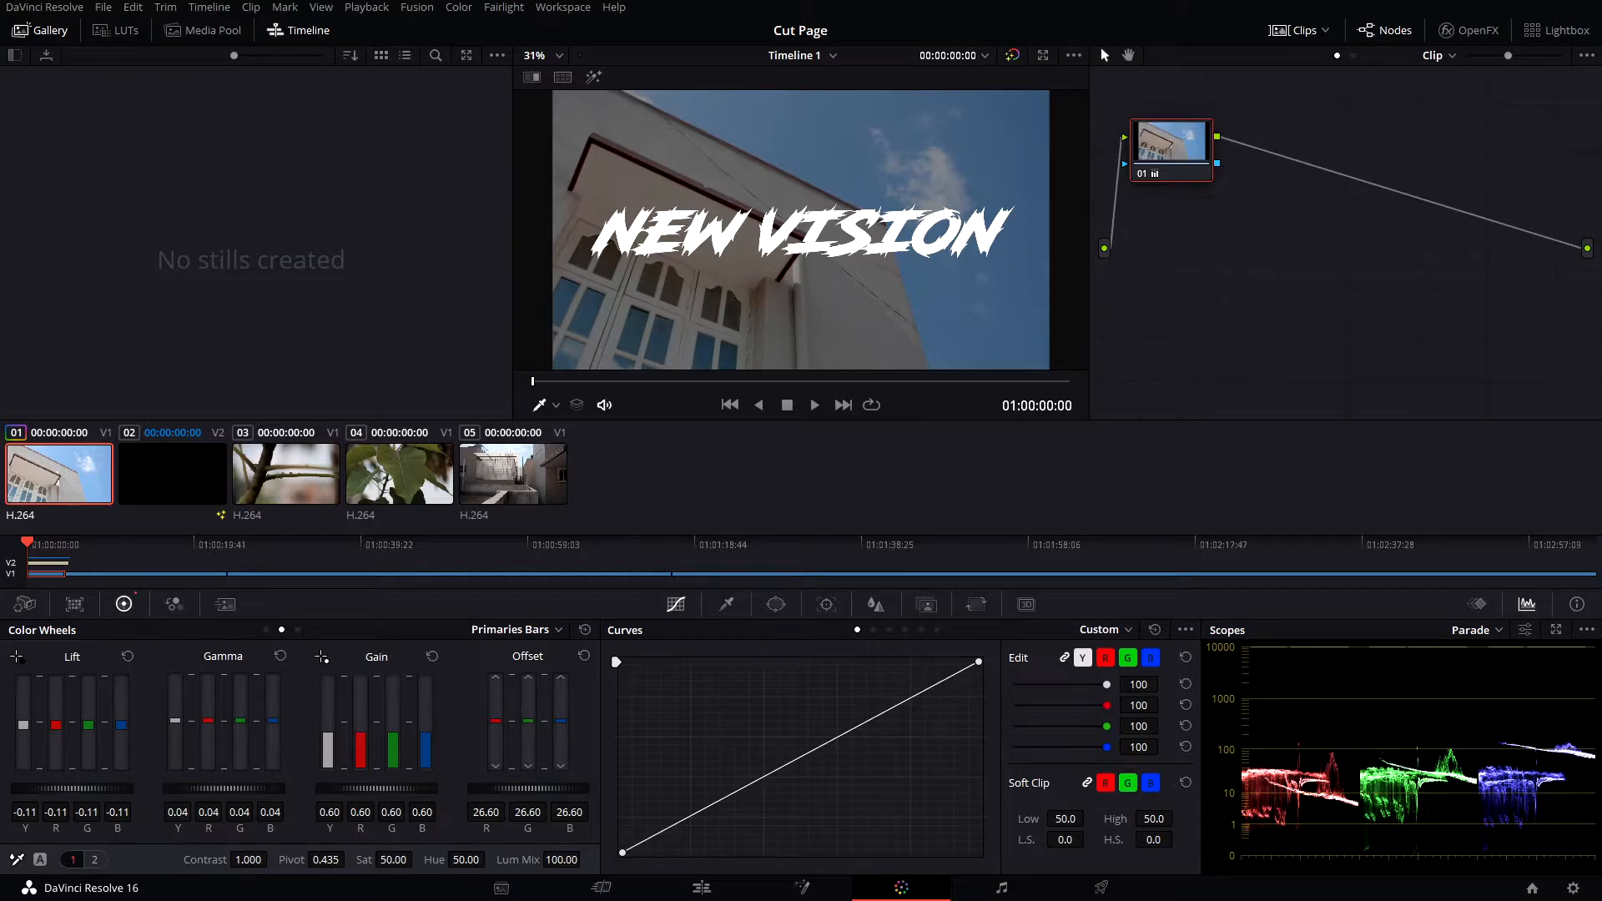
left_click_drag(317, 790, 329, 790)
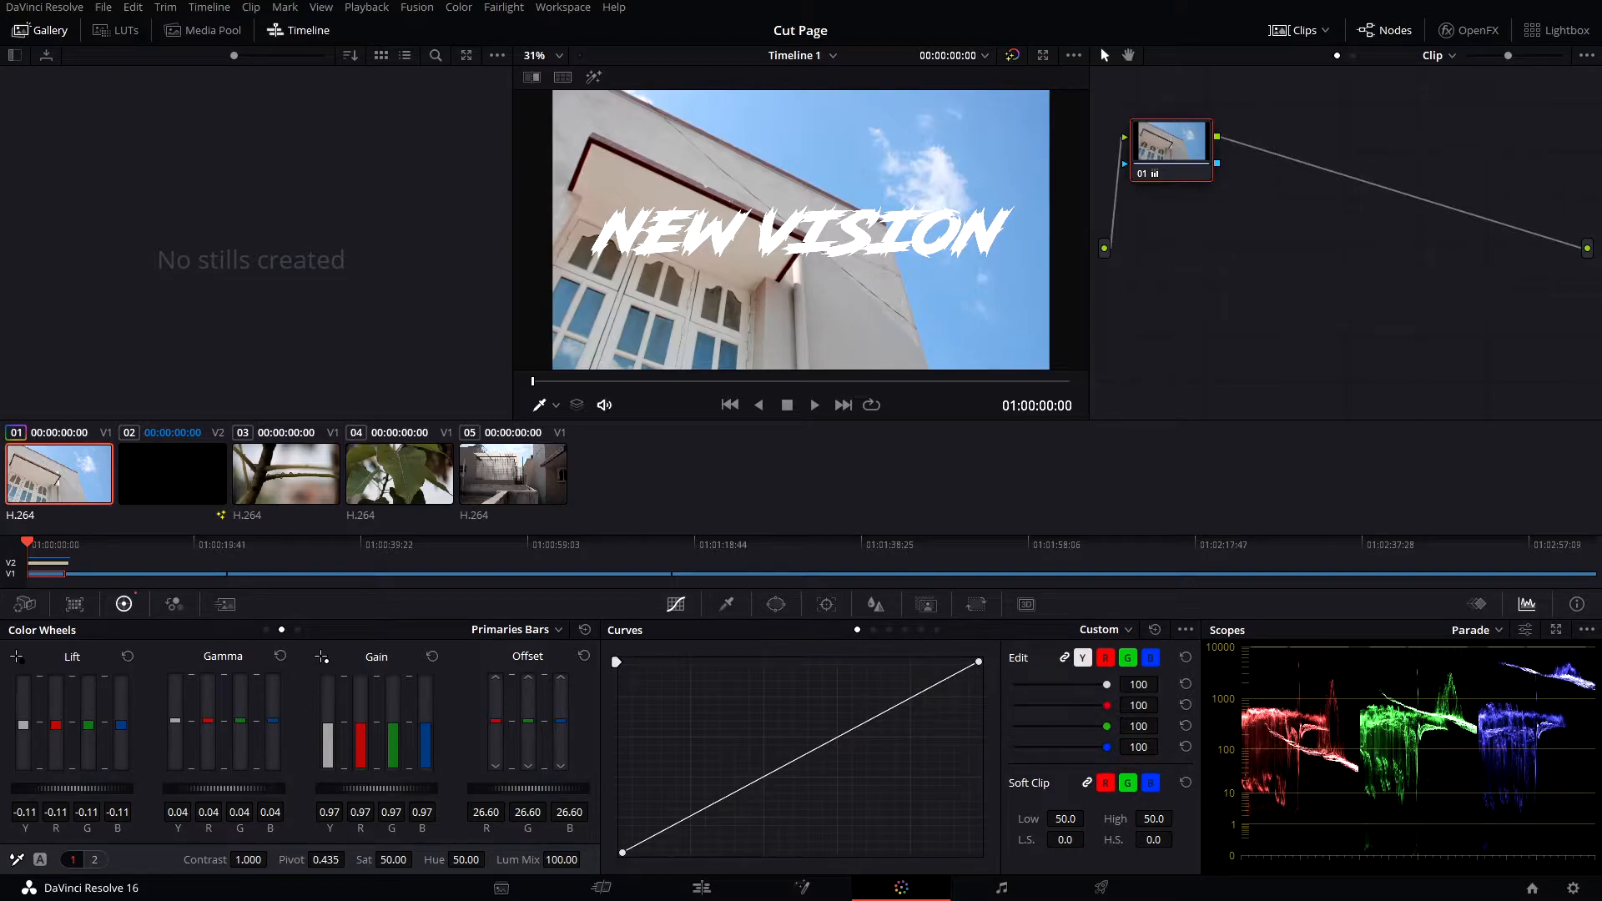
left_click_drag(328, 789, 344, 791)
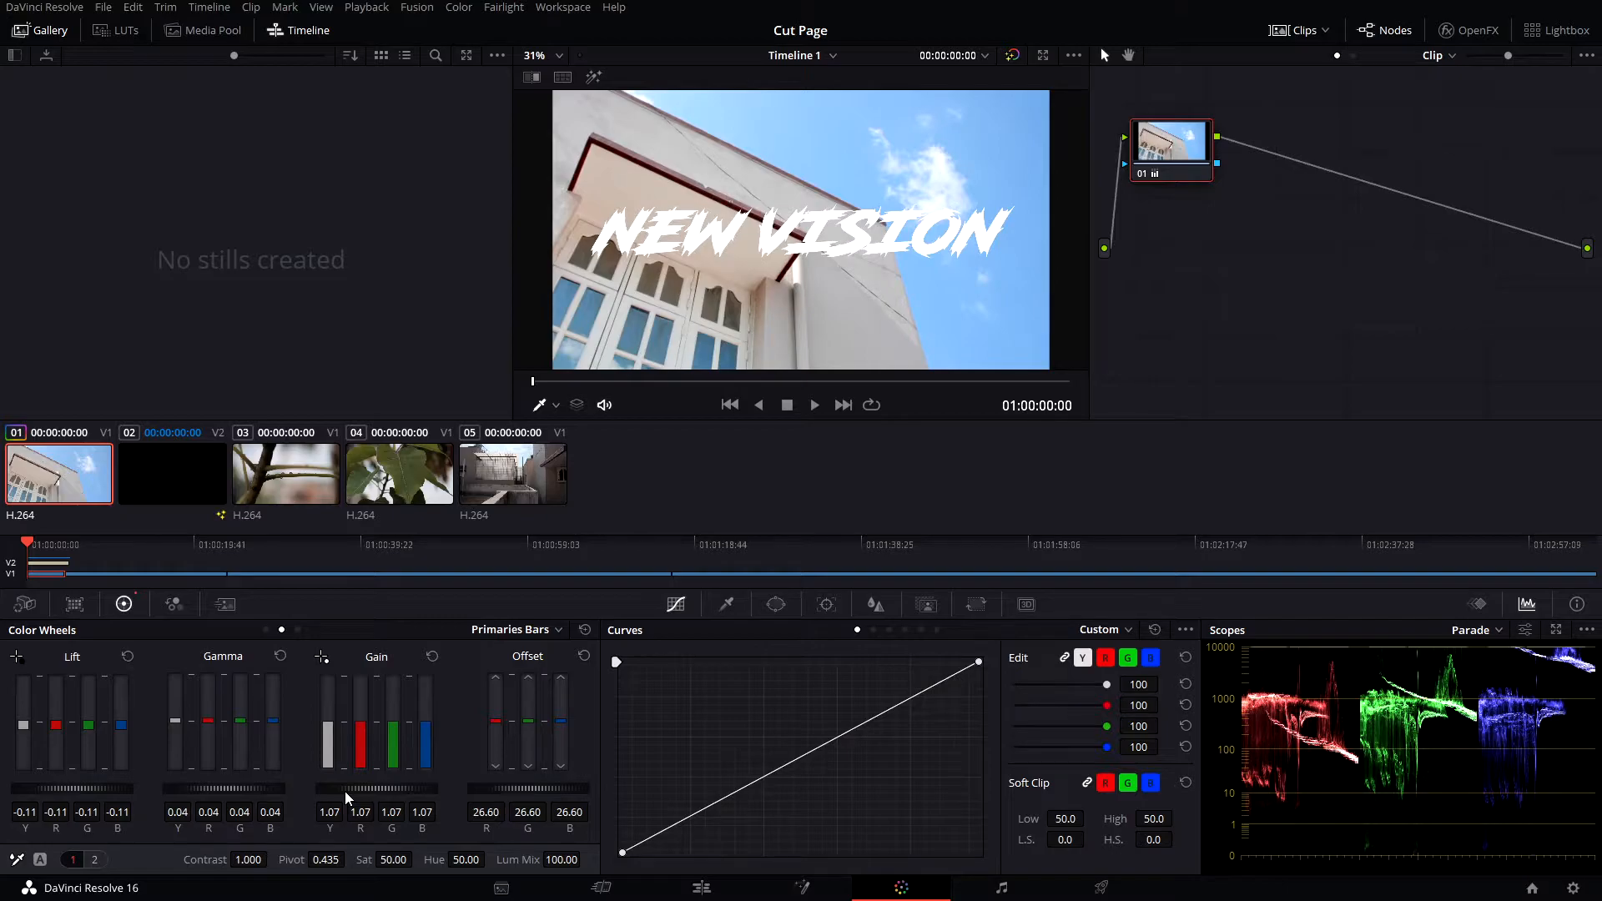
left_click_drag(343, 792, 319, 791)
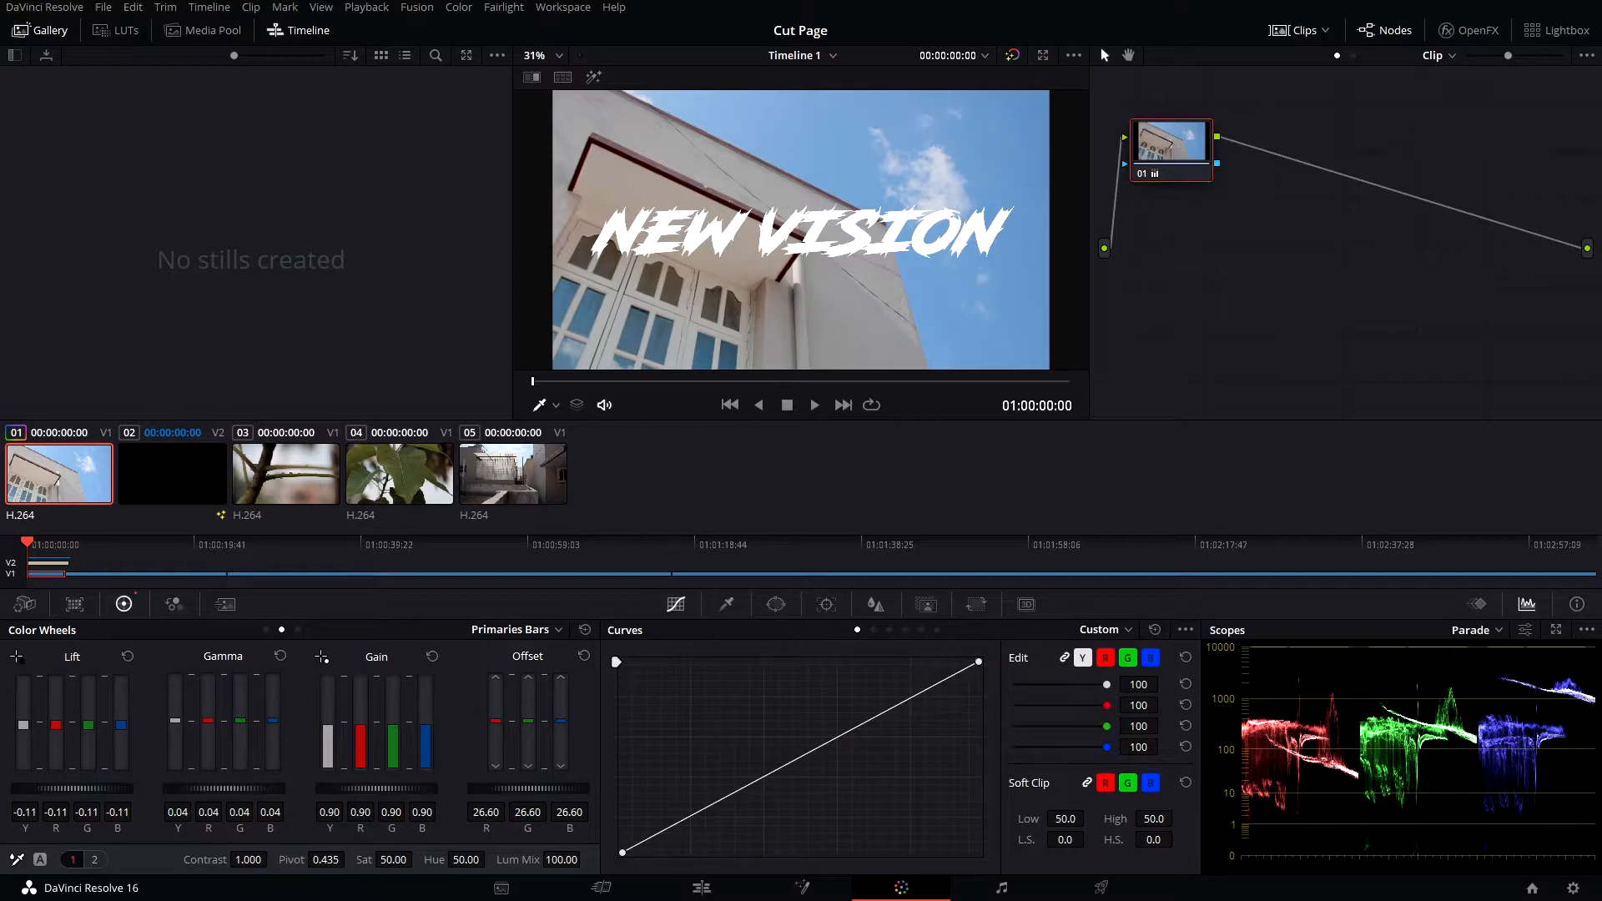
left_click_drag(319, 791, 337, 791)
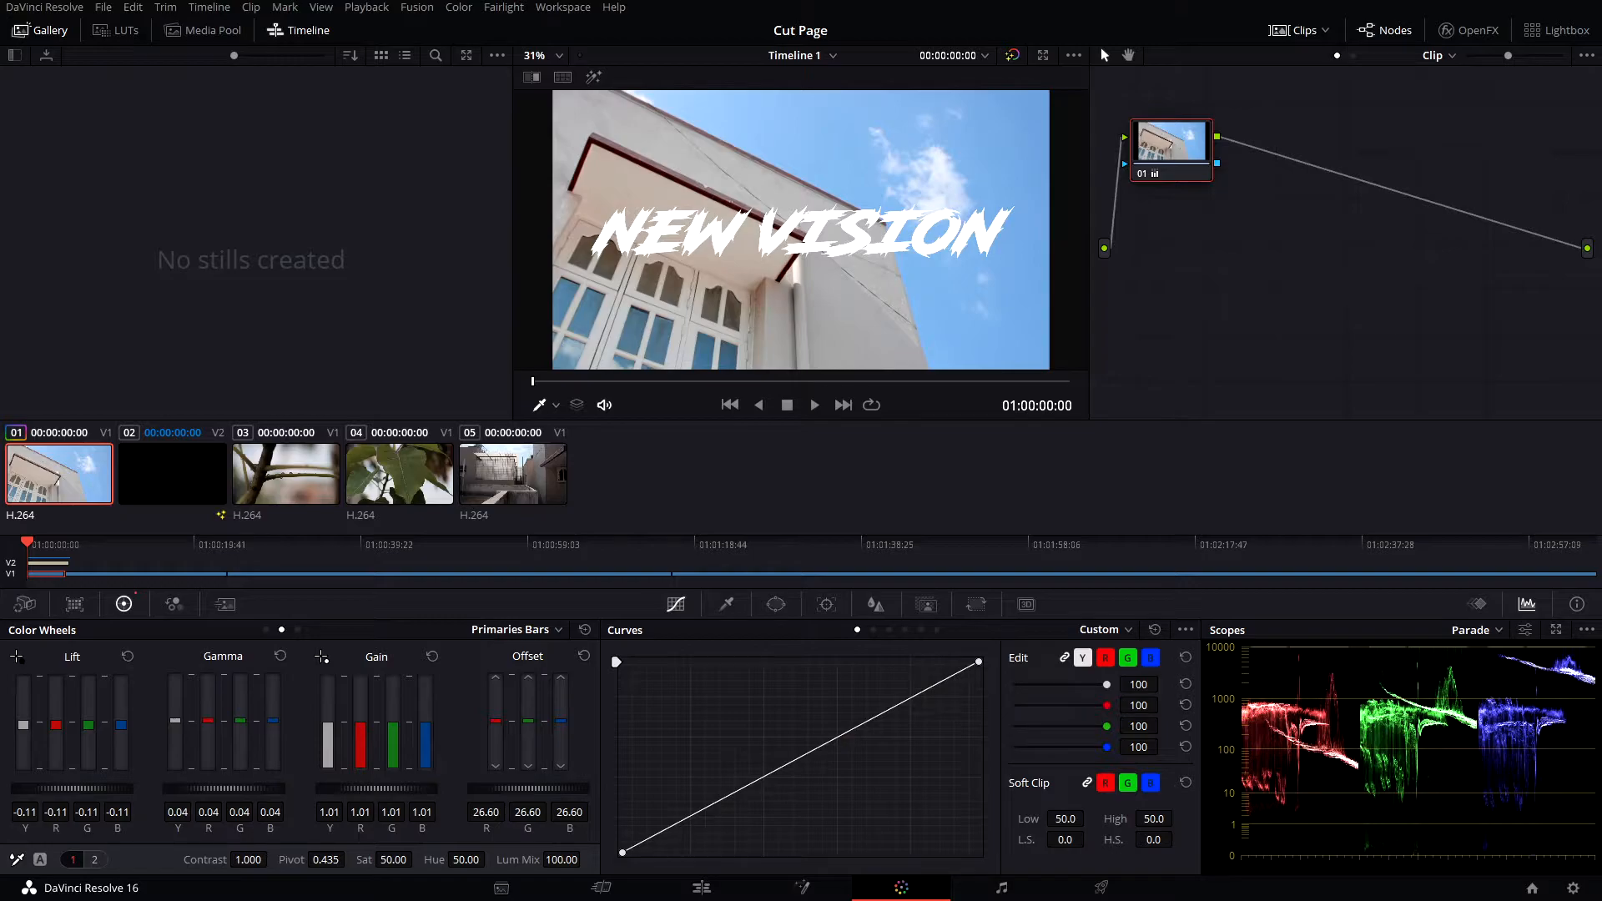
left_click_drag(434, 793, 429, 792)
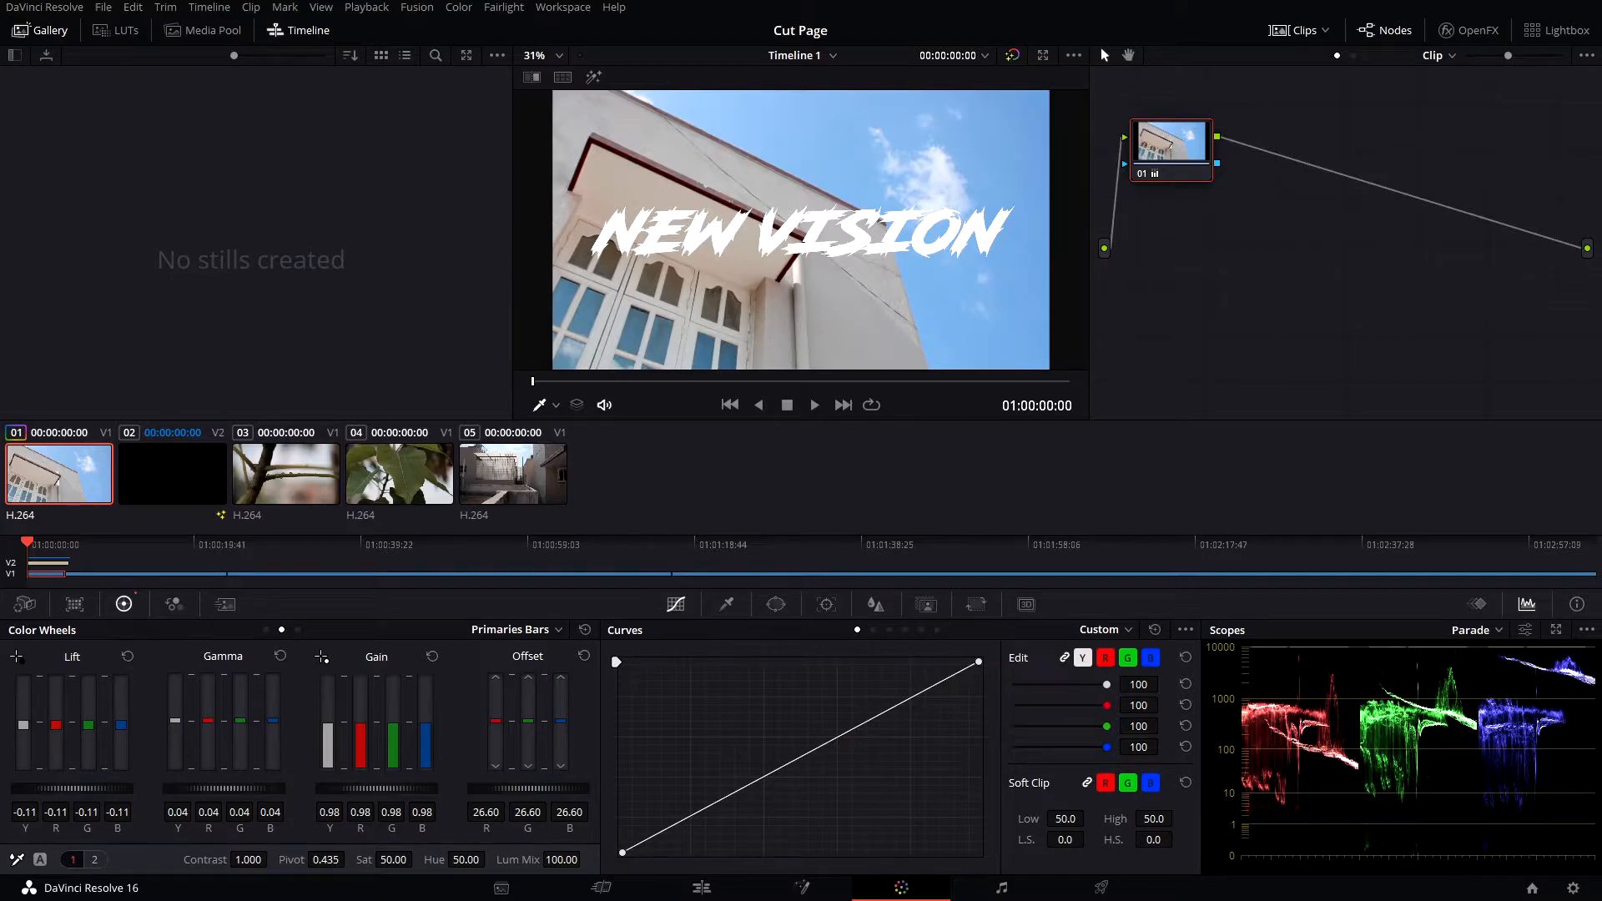
left_click_drag(426, 791, 430, 791)
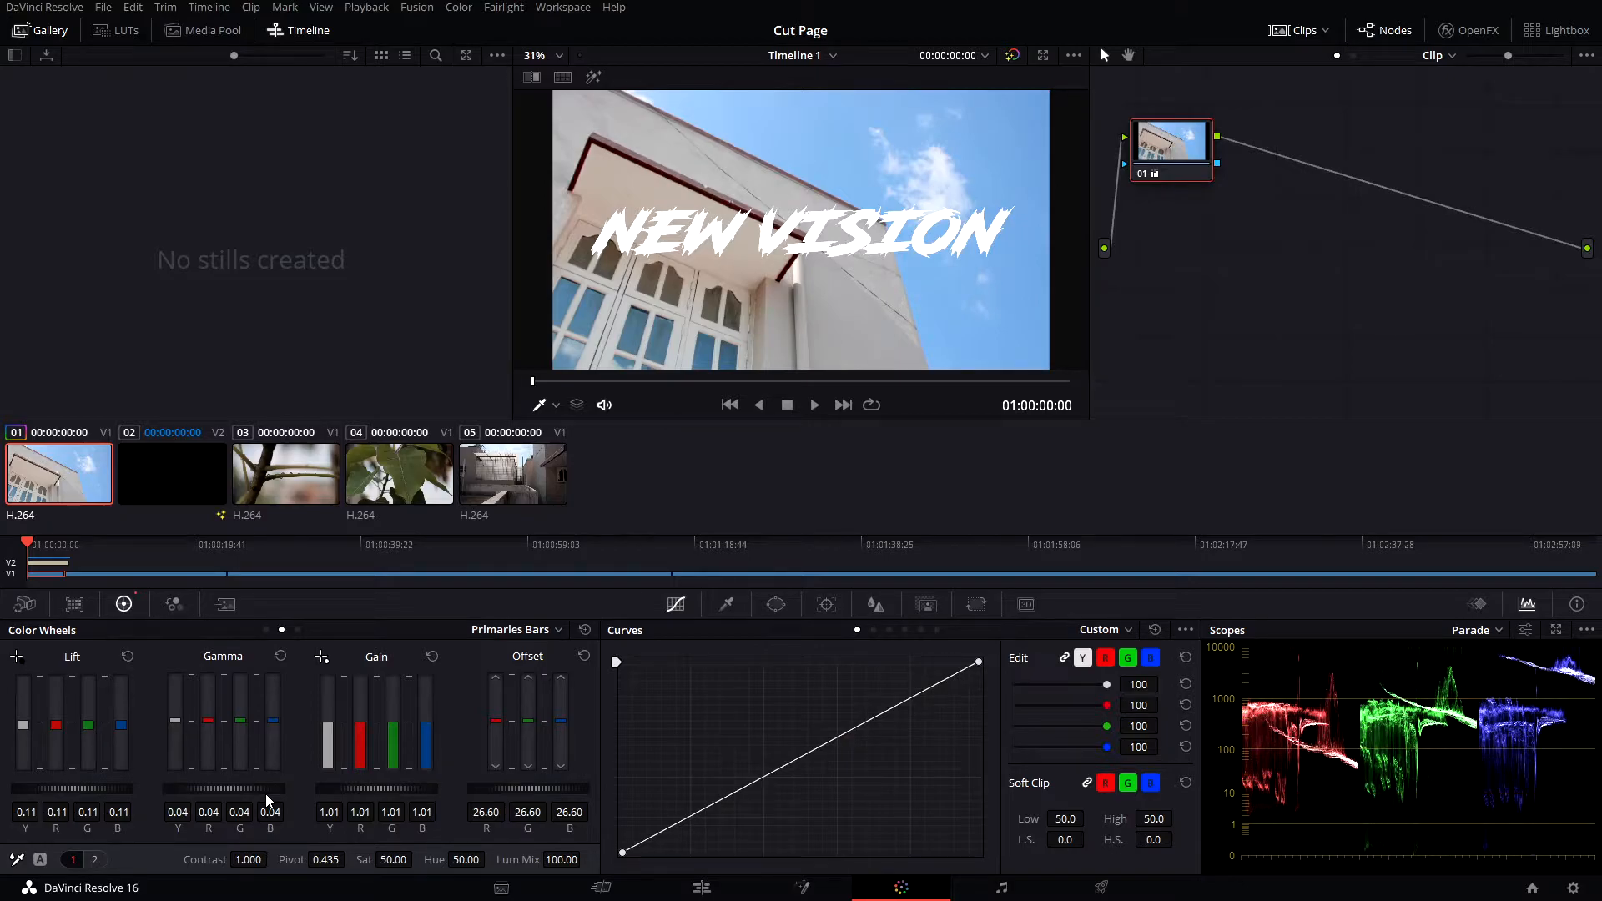
- Try brighter and darker master Gamma levels on the first clip and set it to -0.06
left_click_drag(266, 794, 258, 794)
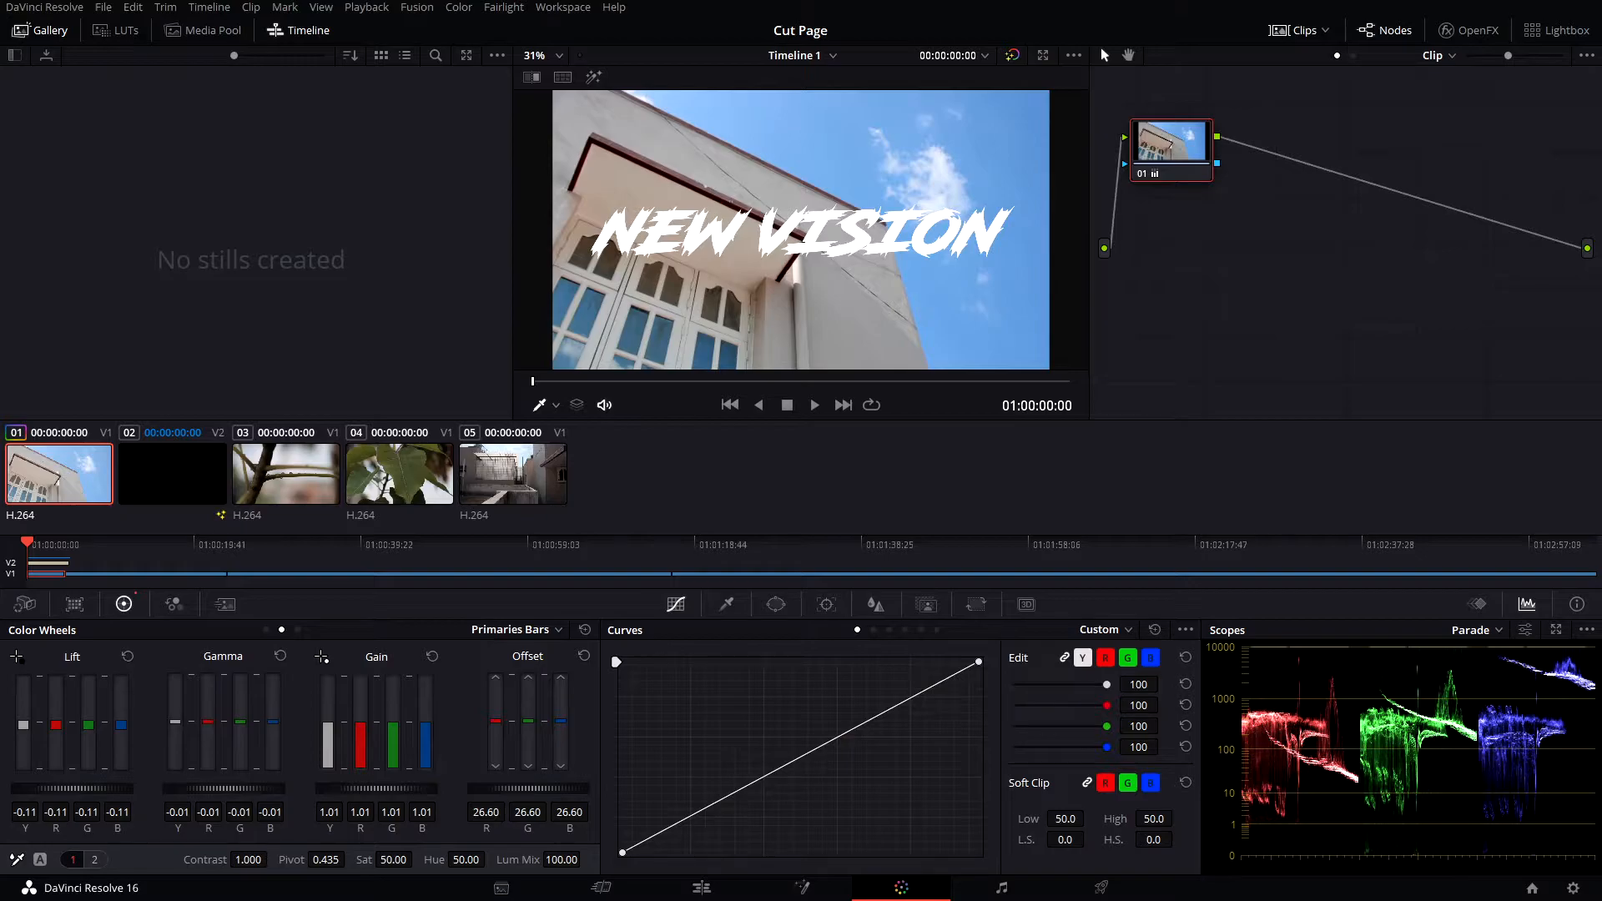
left_click_drag(251, 790, 339, 790)
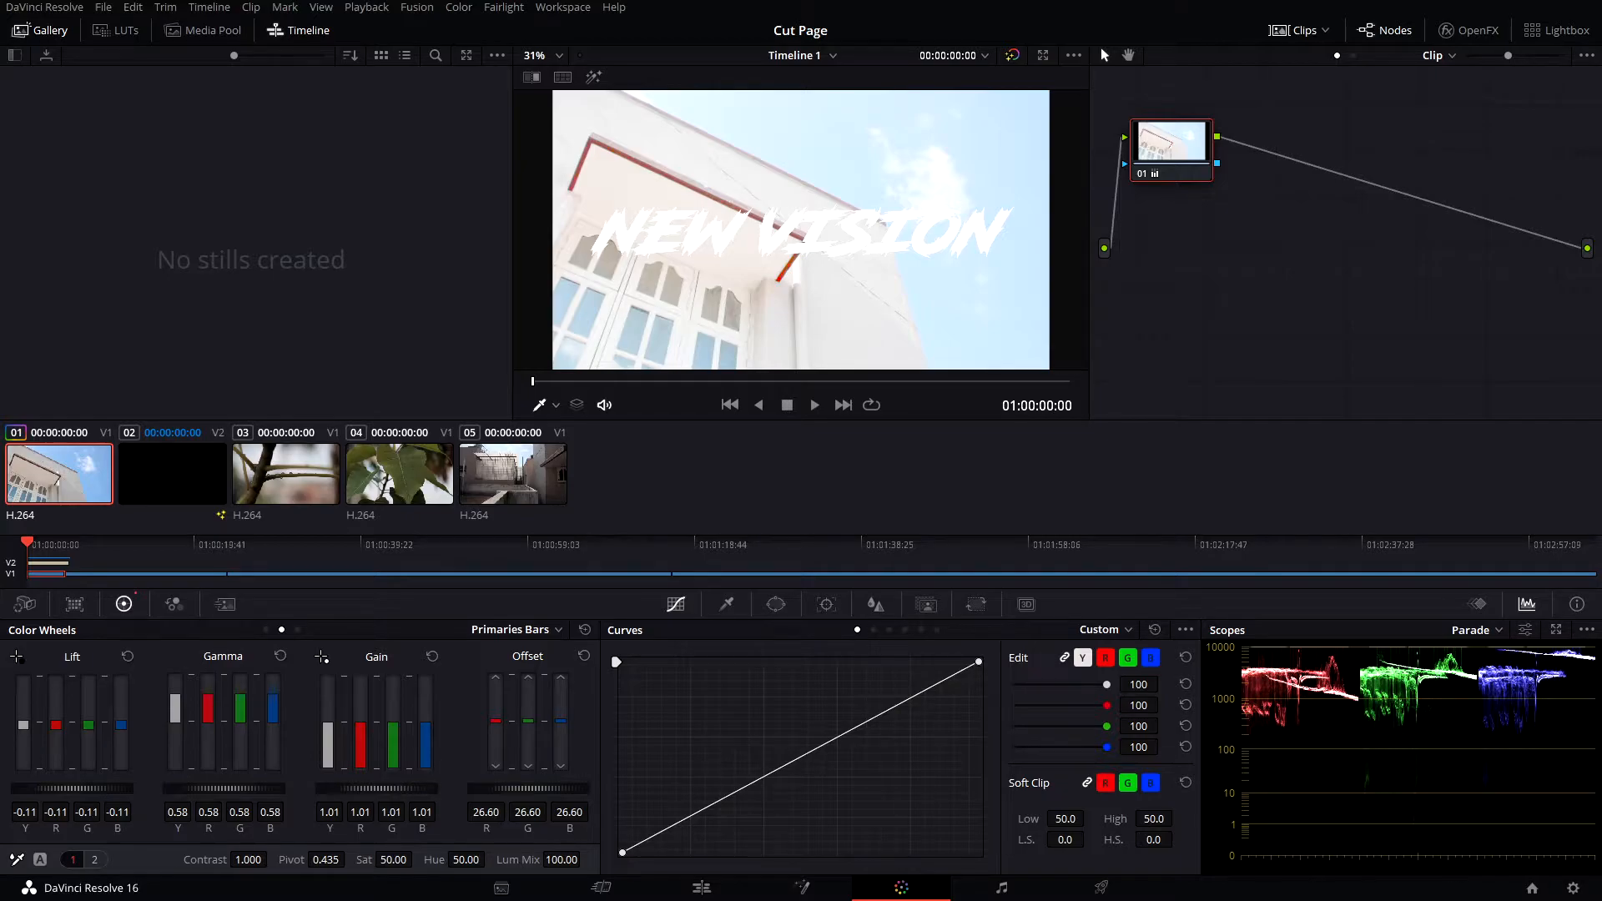
left_click_drag(250, 790, 92, 790)
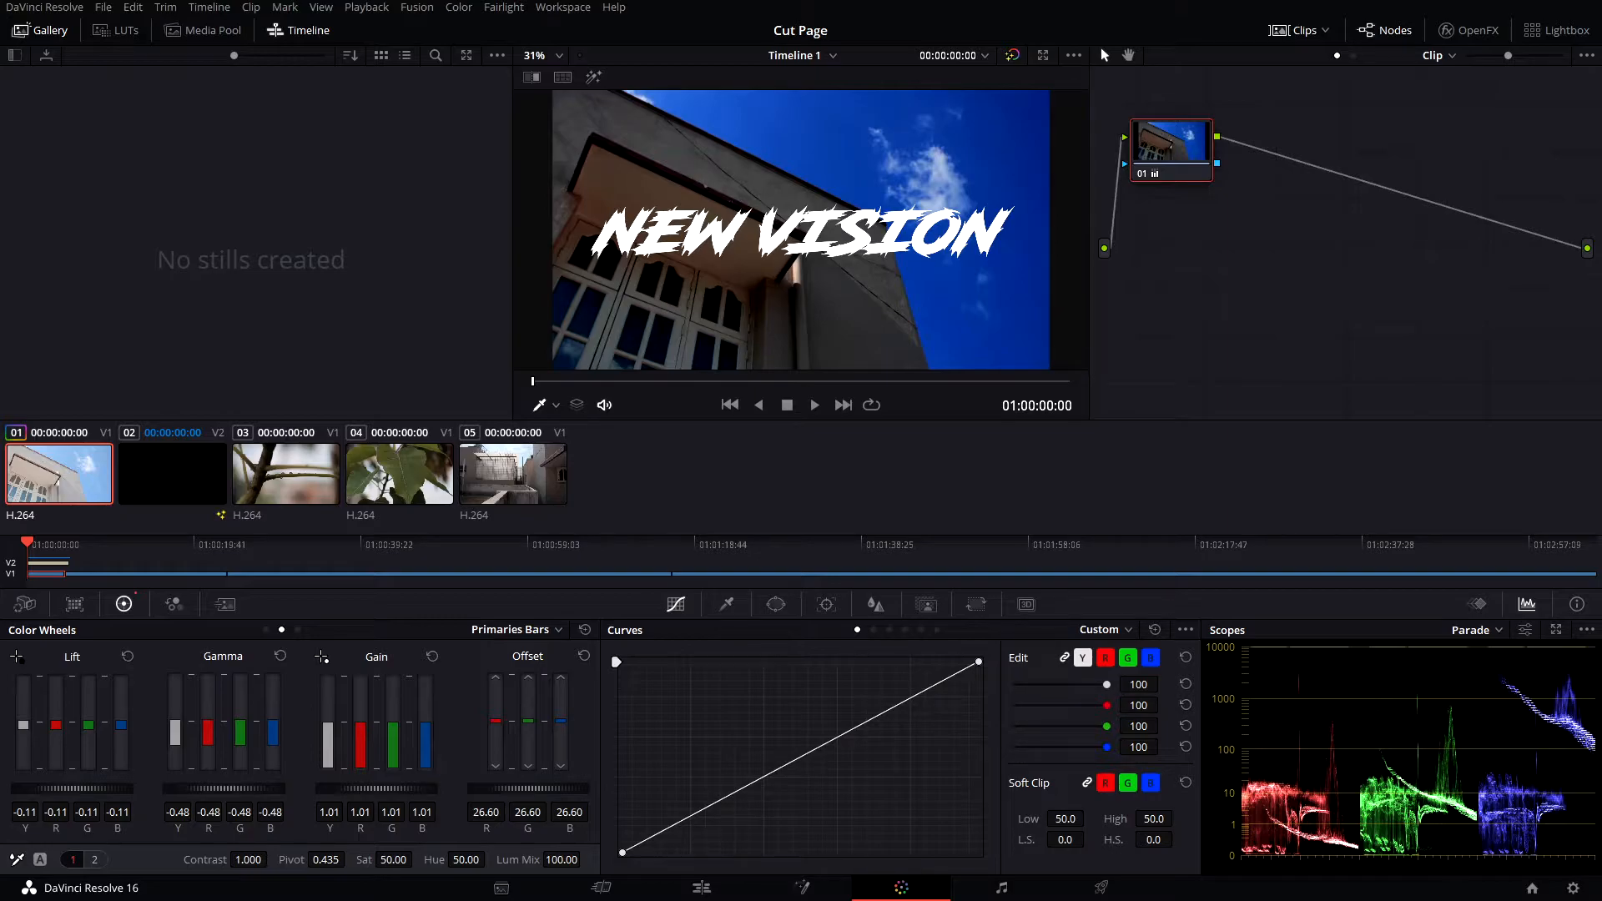
left_click_drag(223, 788, 298, 789)
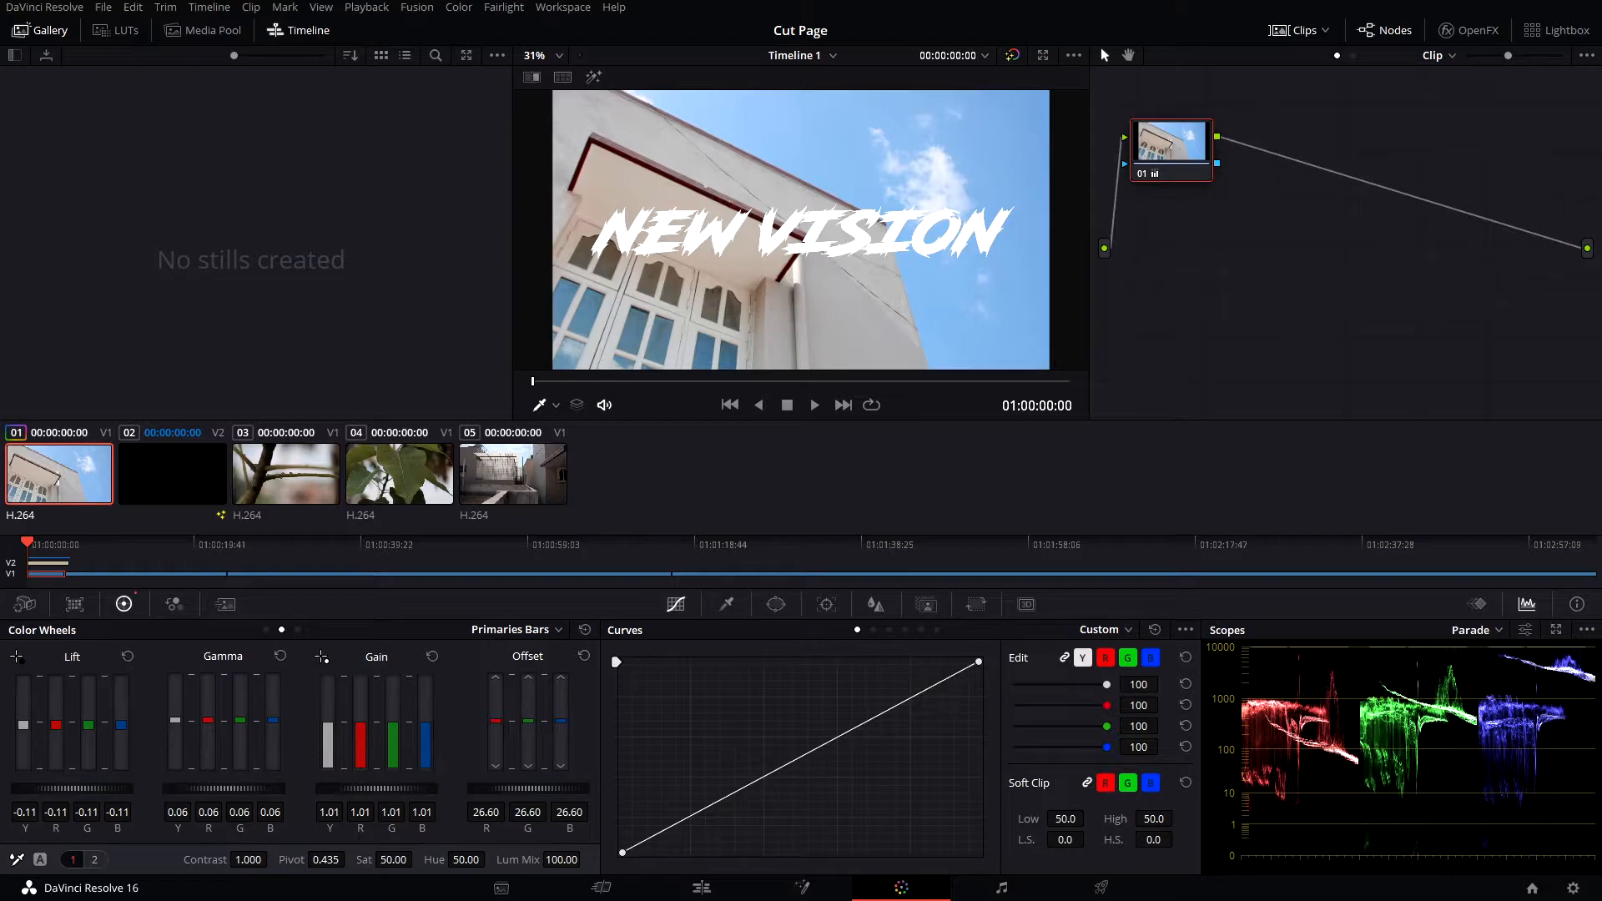
left_click_drag(224, 788, 217, 789)
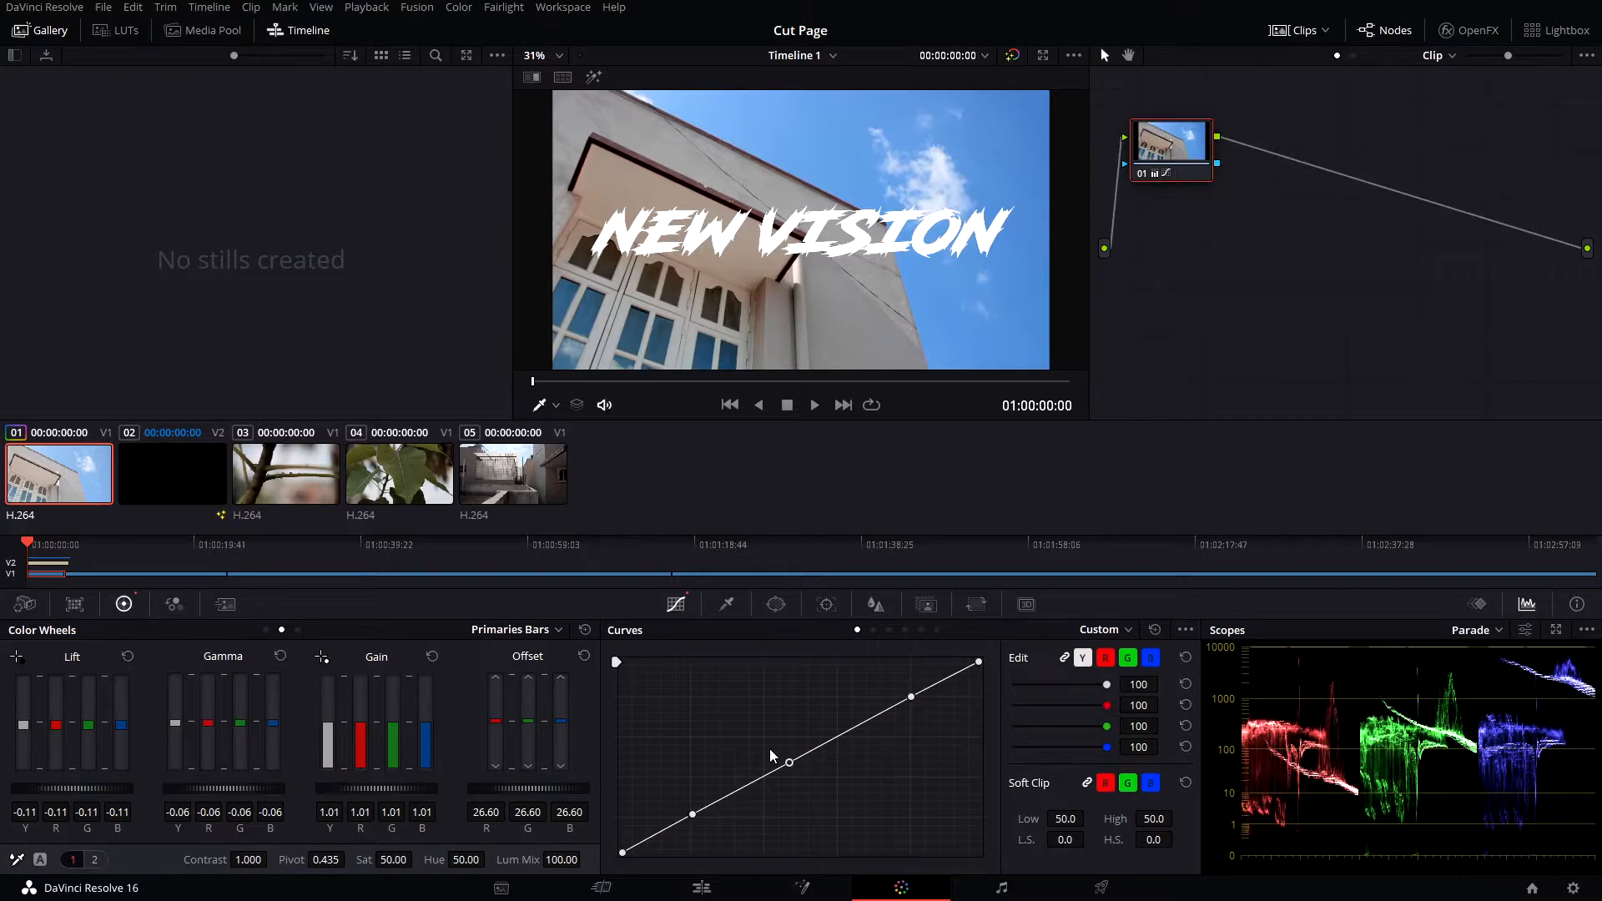
- Shape the first clip's custom curve with three control points, slightly raising the midtones and highlights and lowering the shadows
left_click_drag(790, 762, 801, 754)
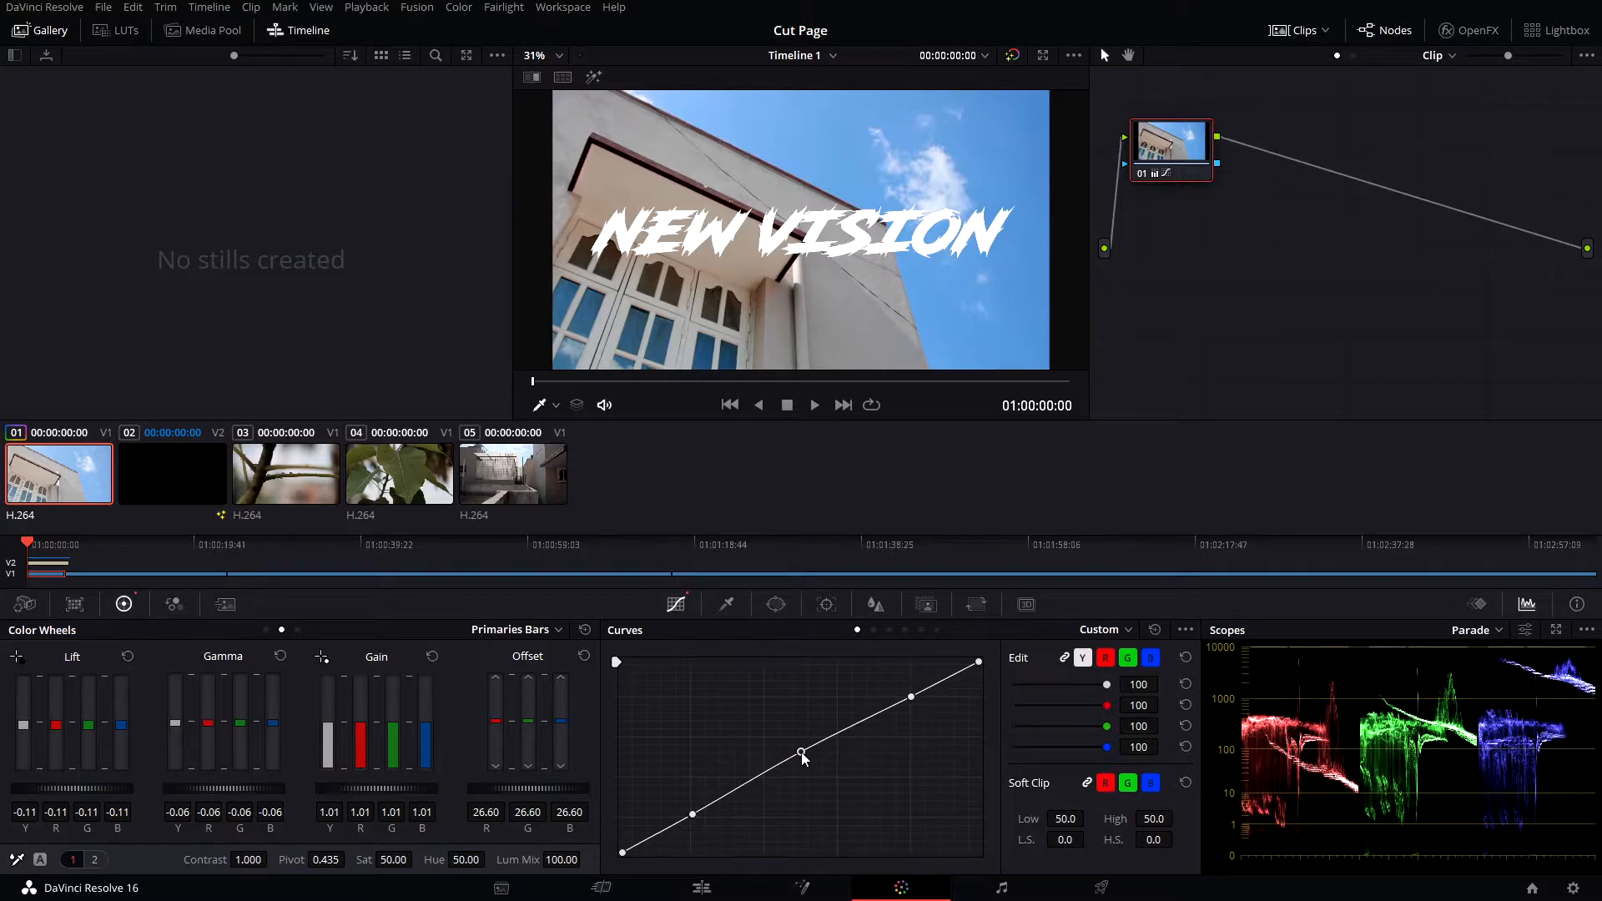
left_click_drag(801, 753, 807, 756)
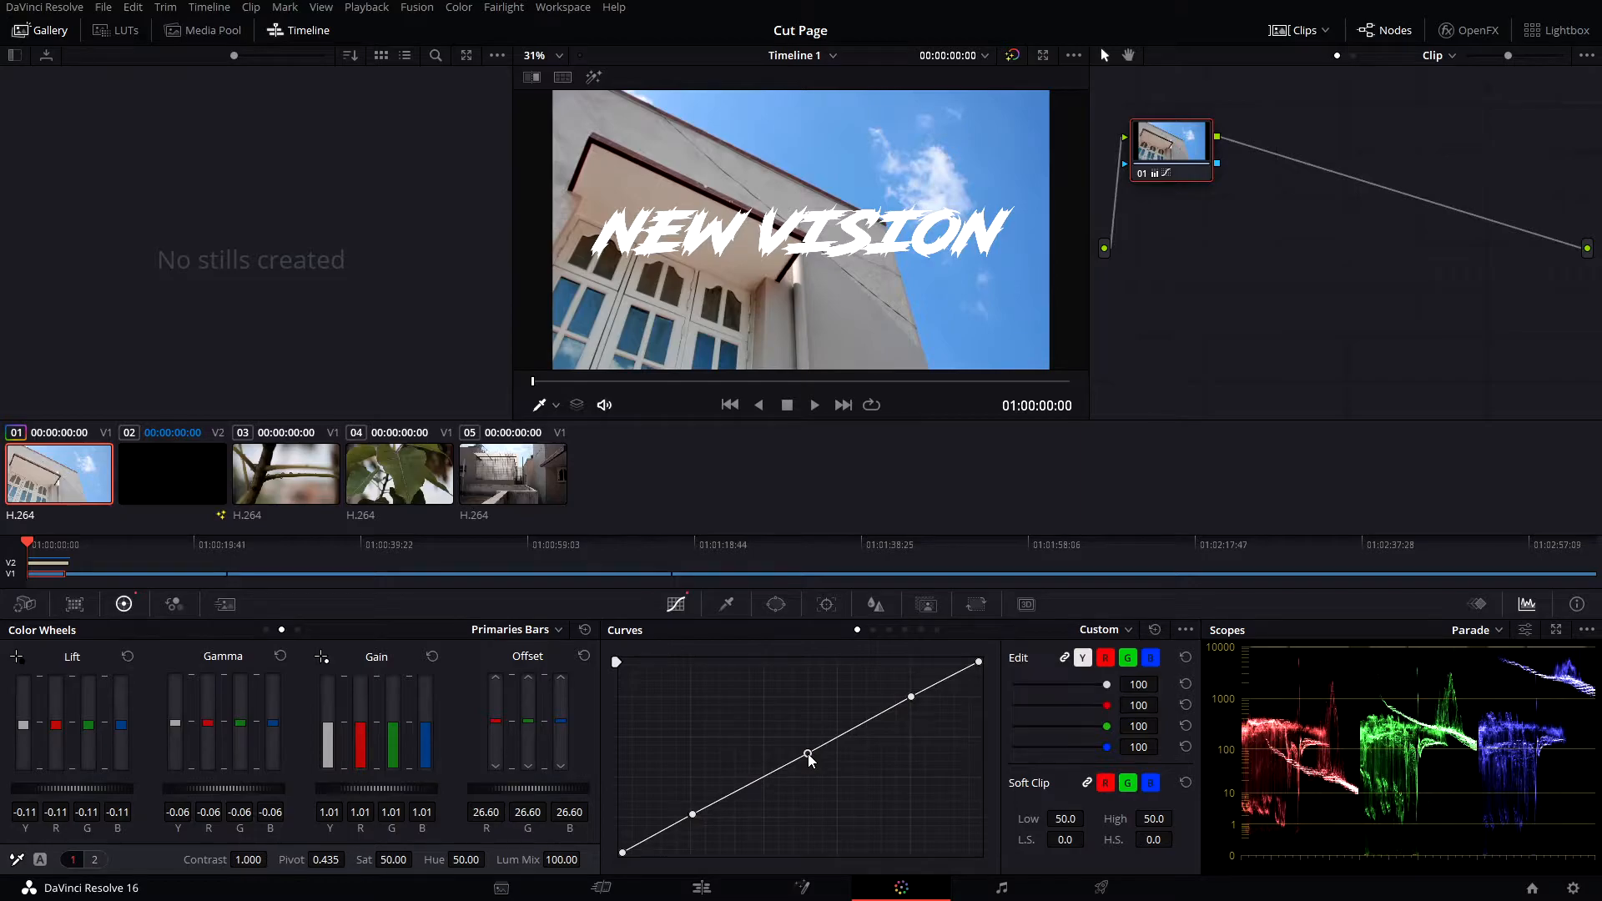
mouse_move(912, 696)
left_mouse_down()
mouse_move(905, 683)
mouse_move(914, 701)
left_mouse_up()
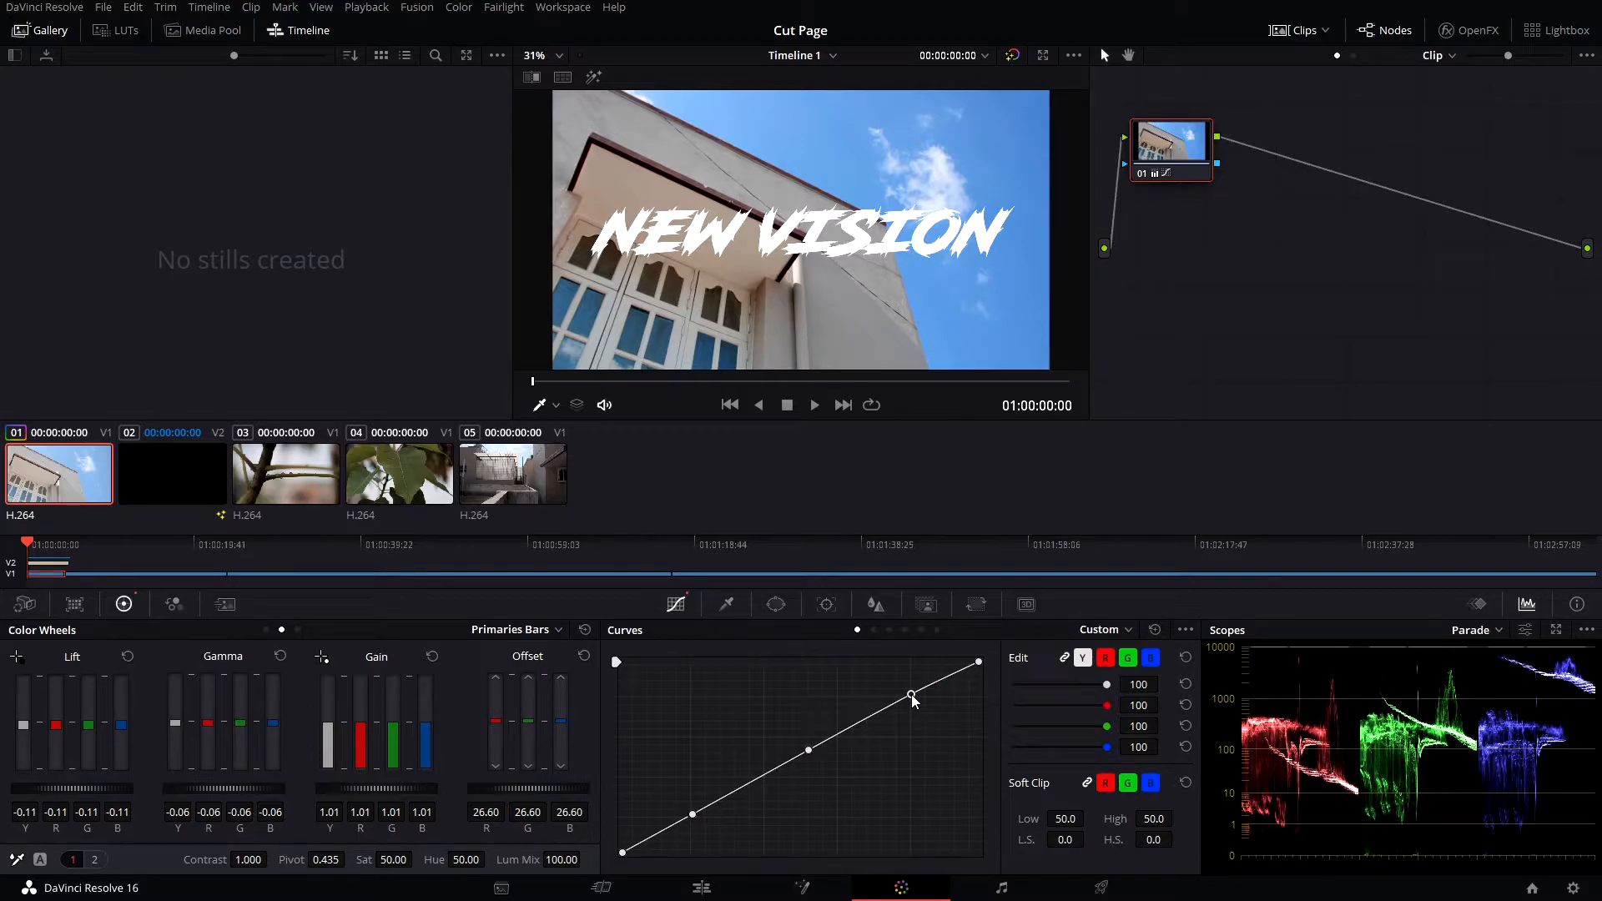
left_click_drag(693, 813, 699, 822)
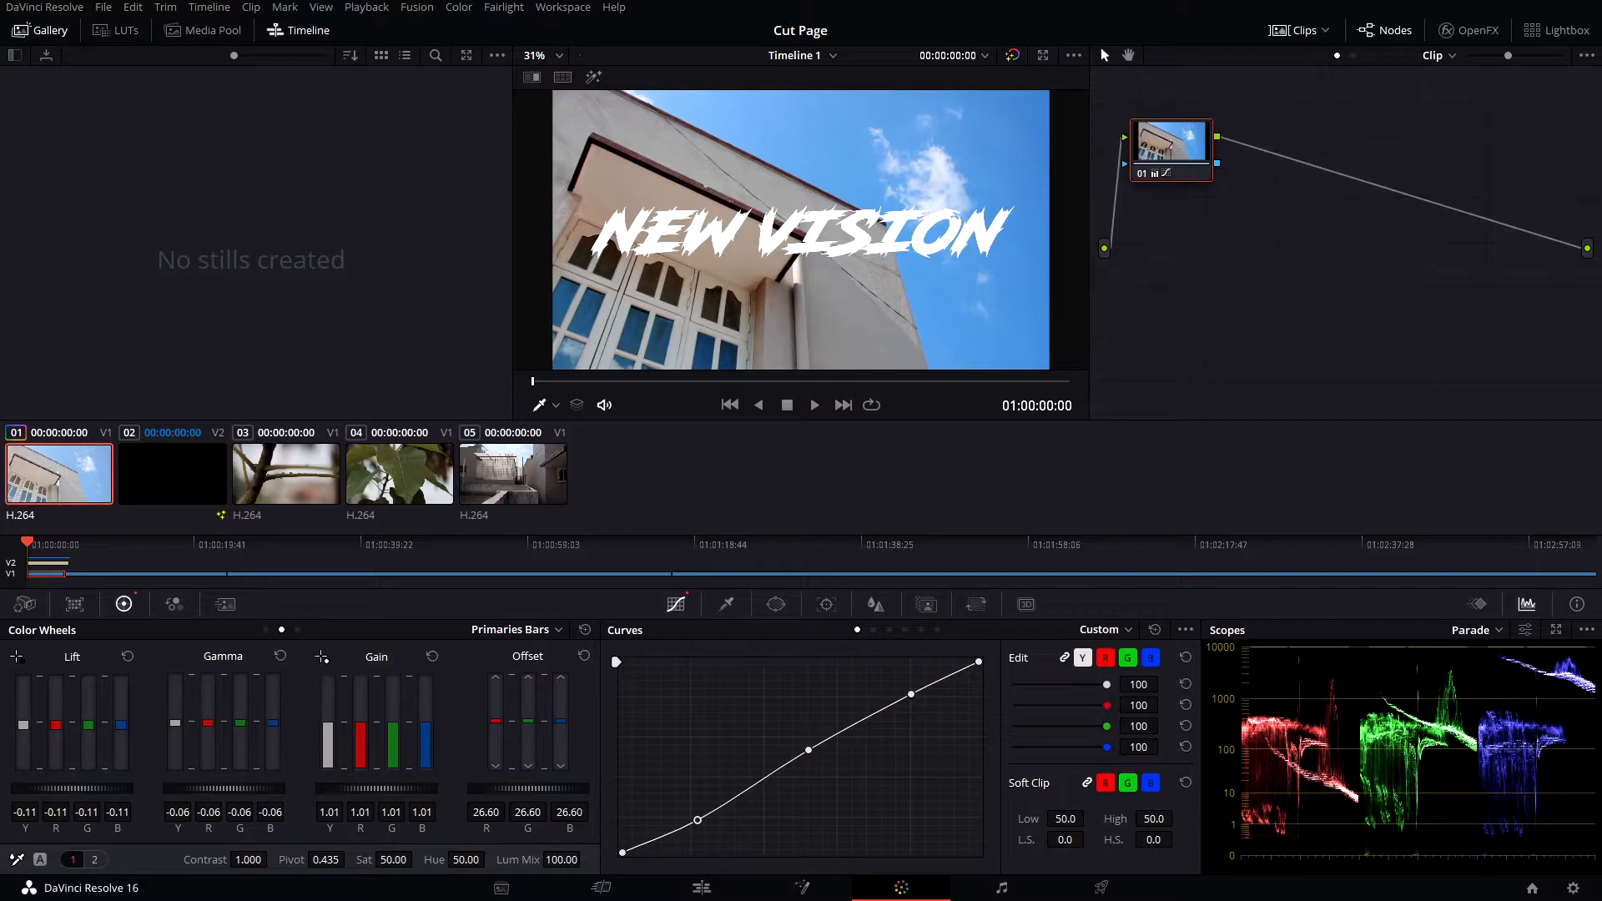
- Add a Corrector node and insert it on the connection between node 01 and the output
left_click(727, 603)
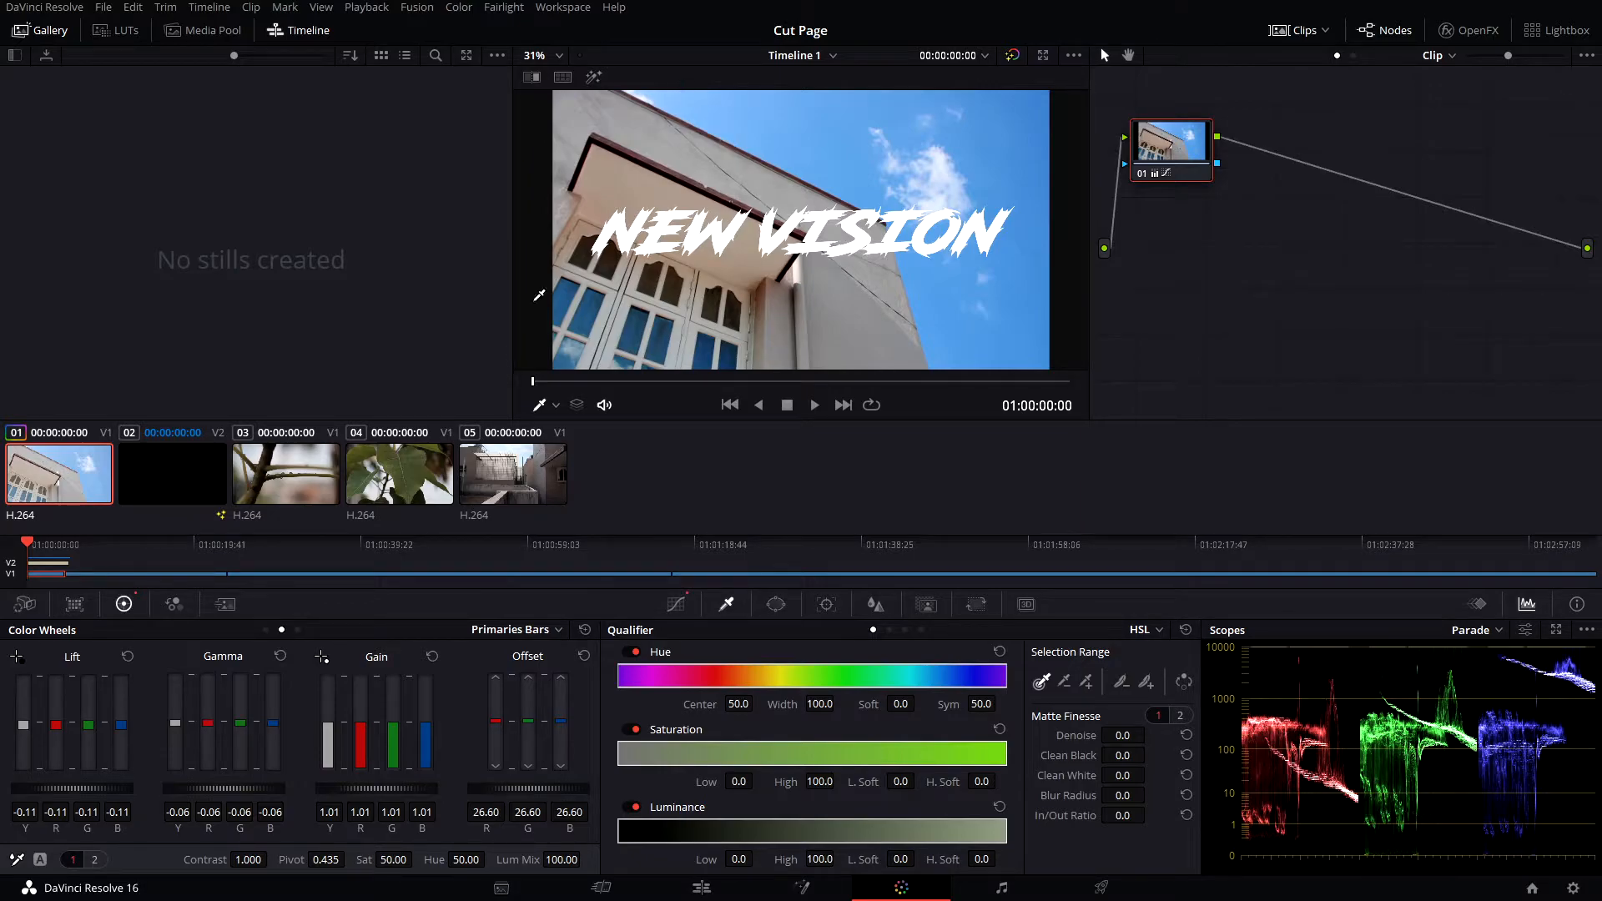
right_click(1203, 274)
mouse_move(1260, 303)
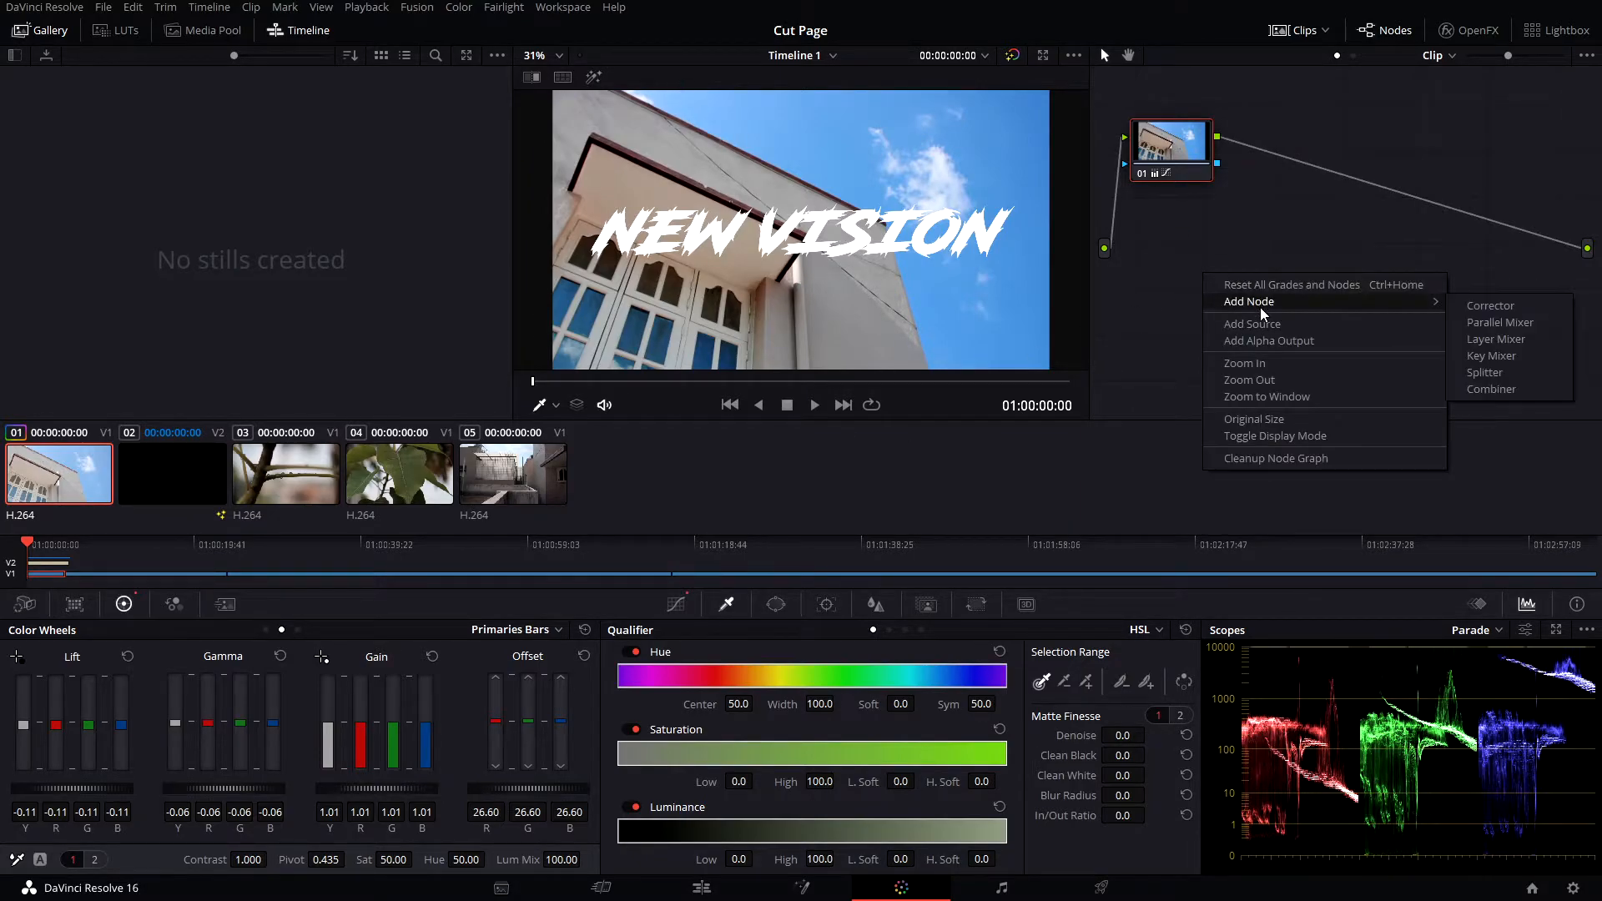
left_click(1489, 305)
left_click_drag(1209, 277, 1365, 192)
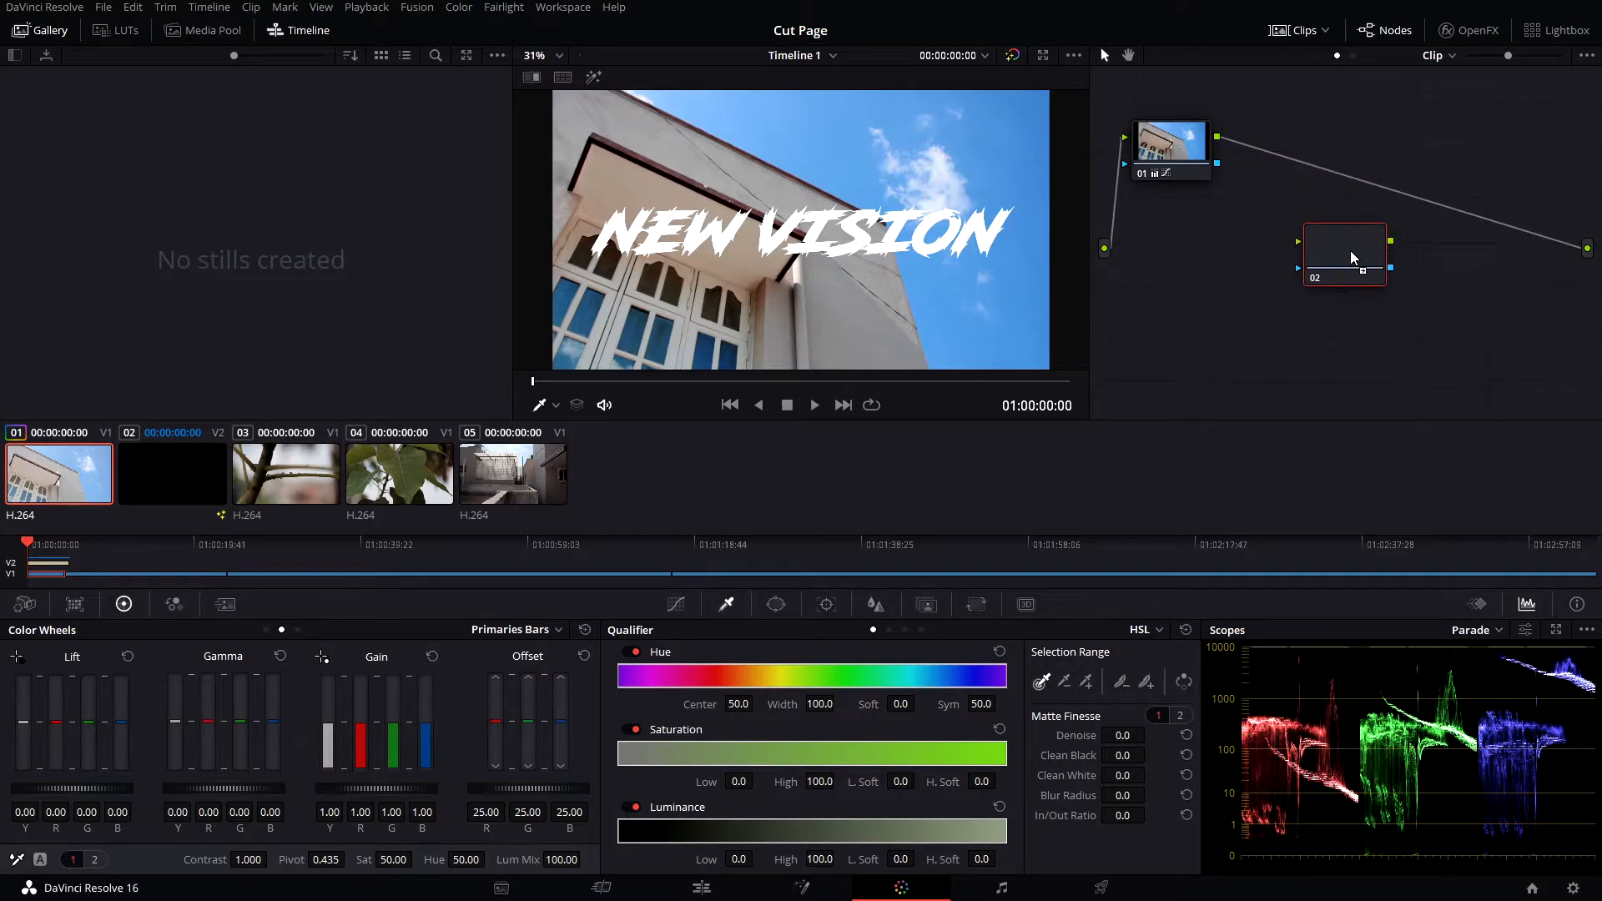
left_click_drag(1351, 252, 1270, 166)
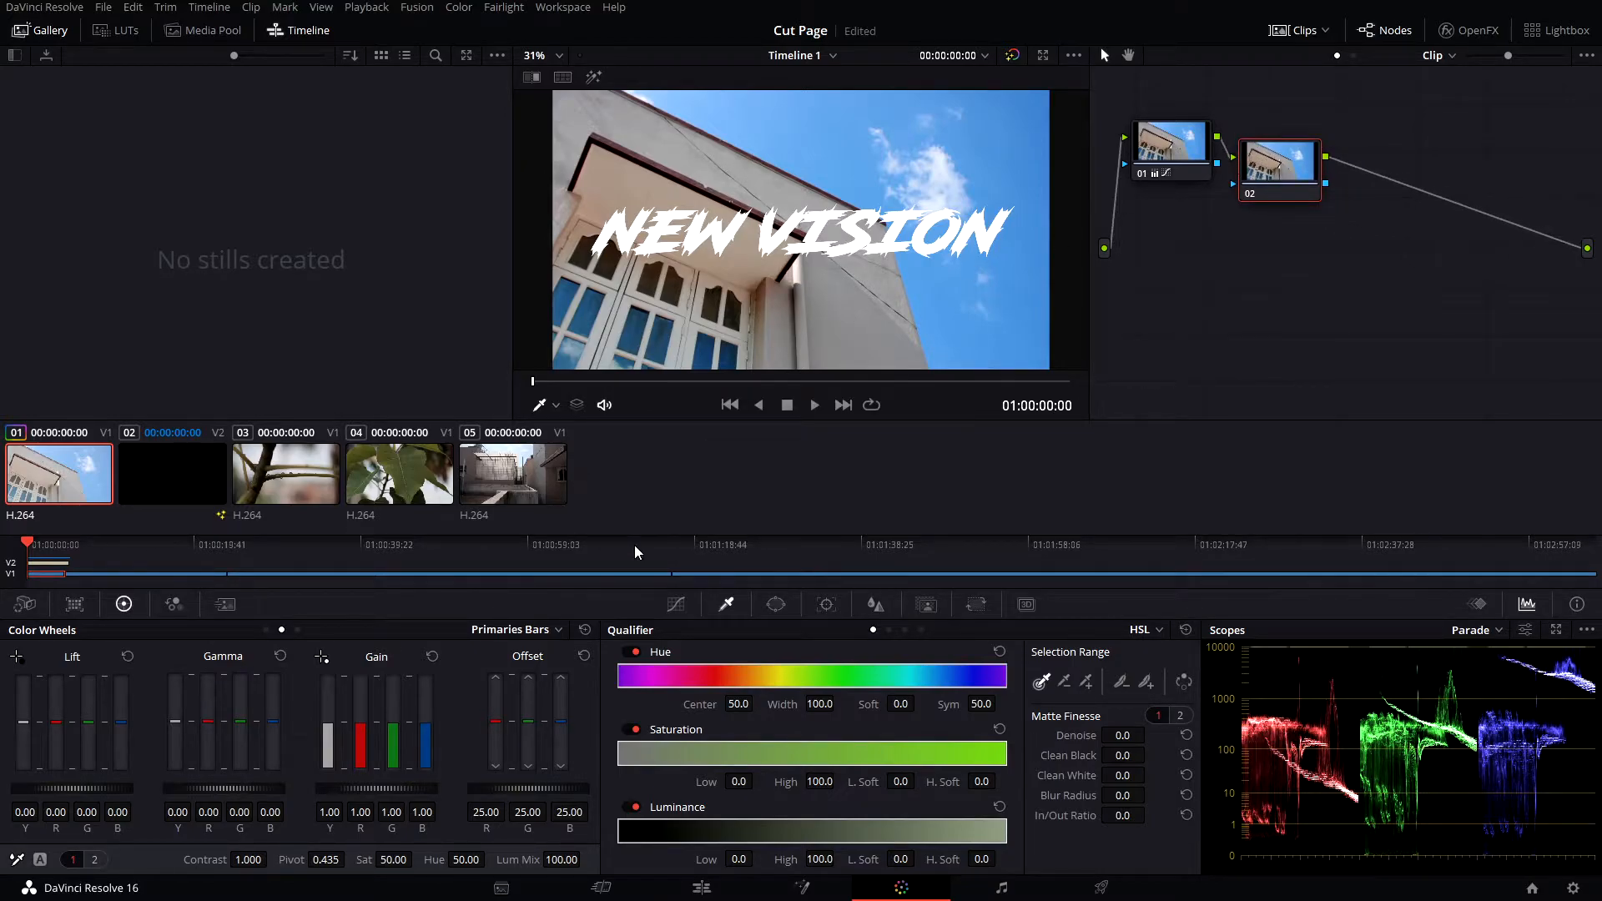
- Sample the blue sky with the HSL Qualifier on node 02 and place that node below node 01
left_click(676, 605)
left_click(726, 604)
left_click(1015, 194)
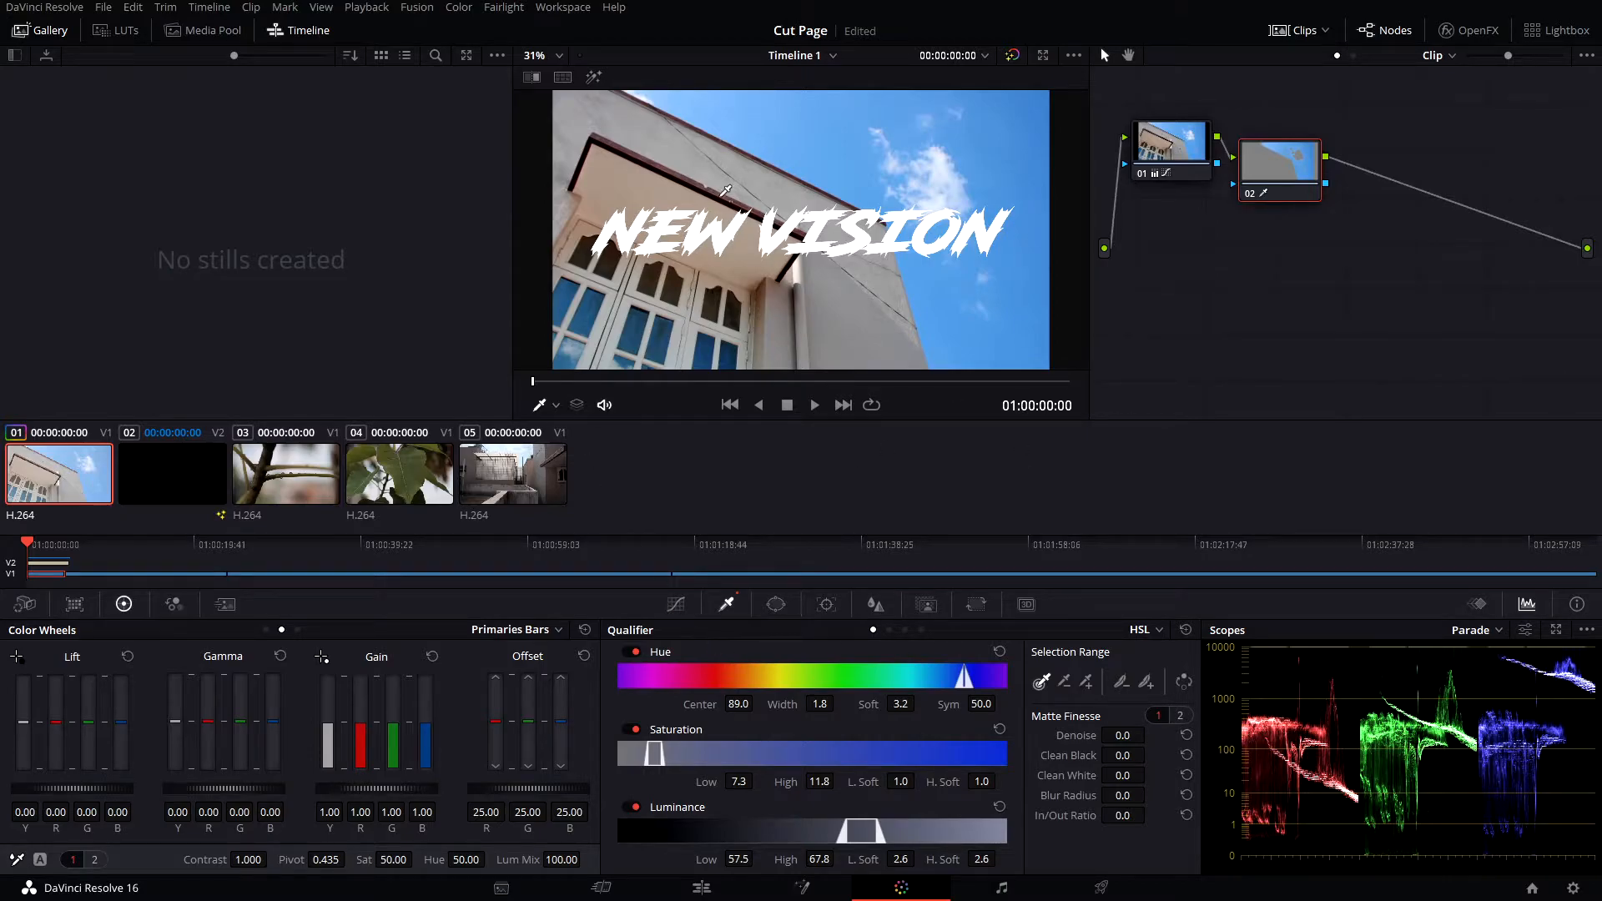
left_click_drag(1280, 190, 1261, 309)
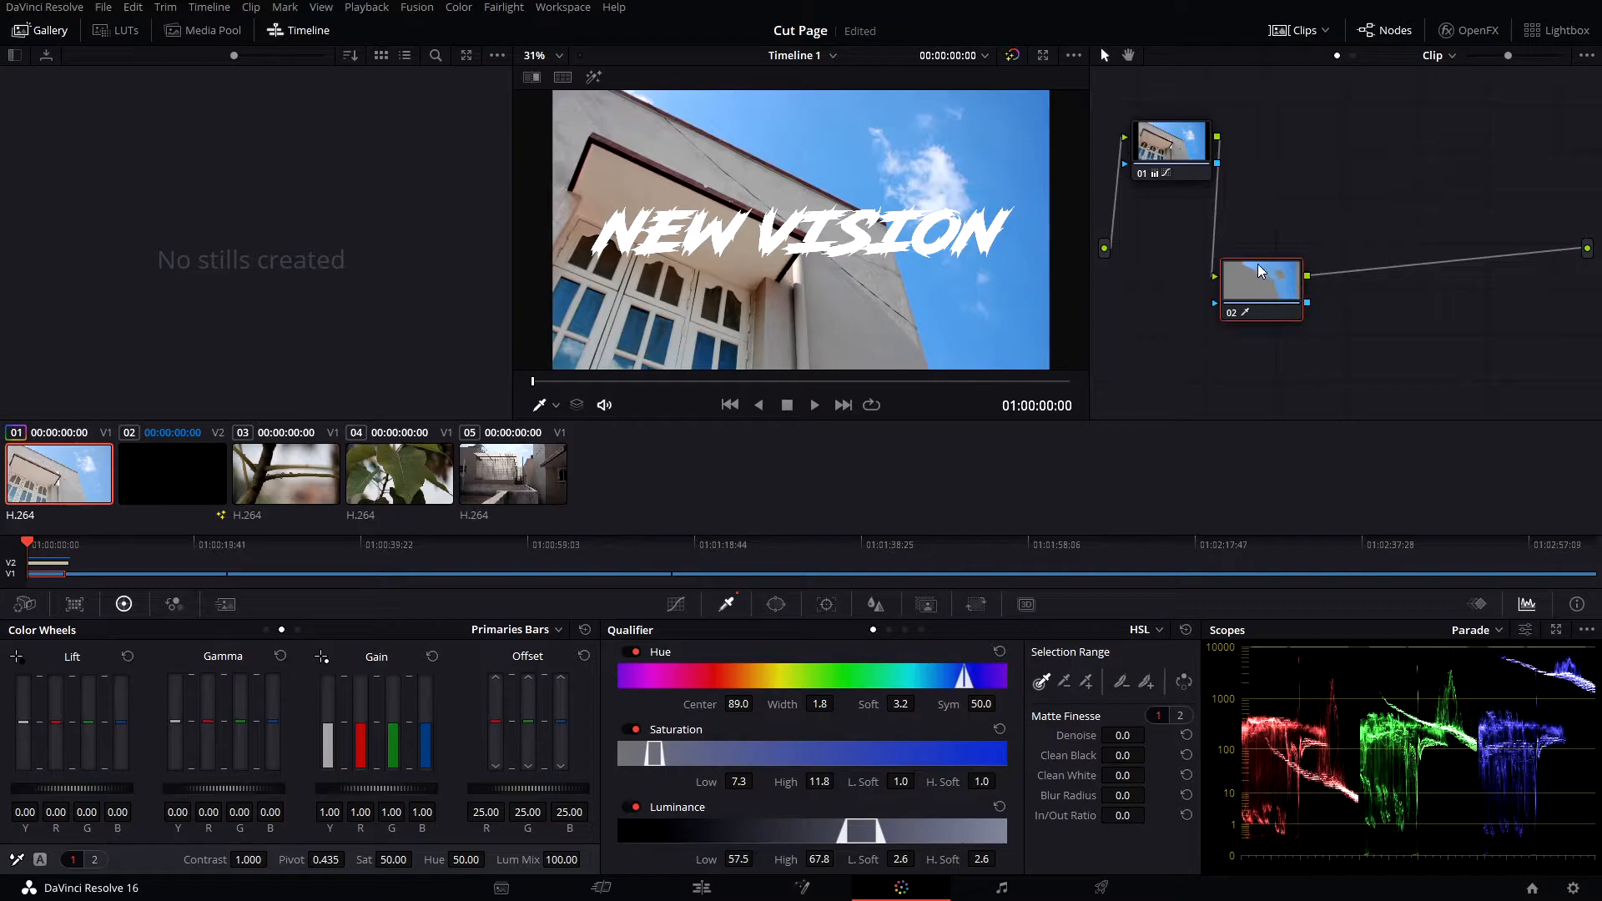
left_click_drag(1259, 264, 1229, 294)
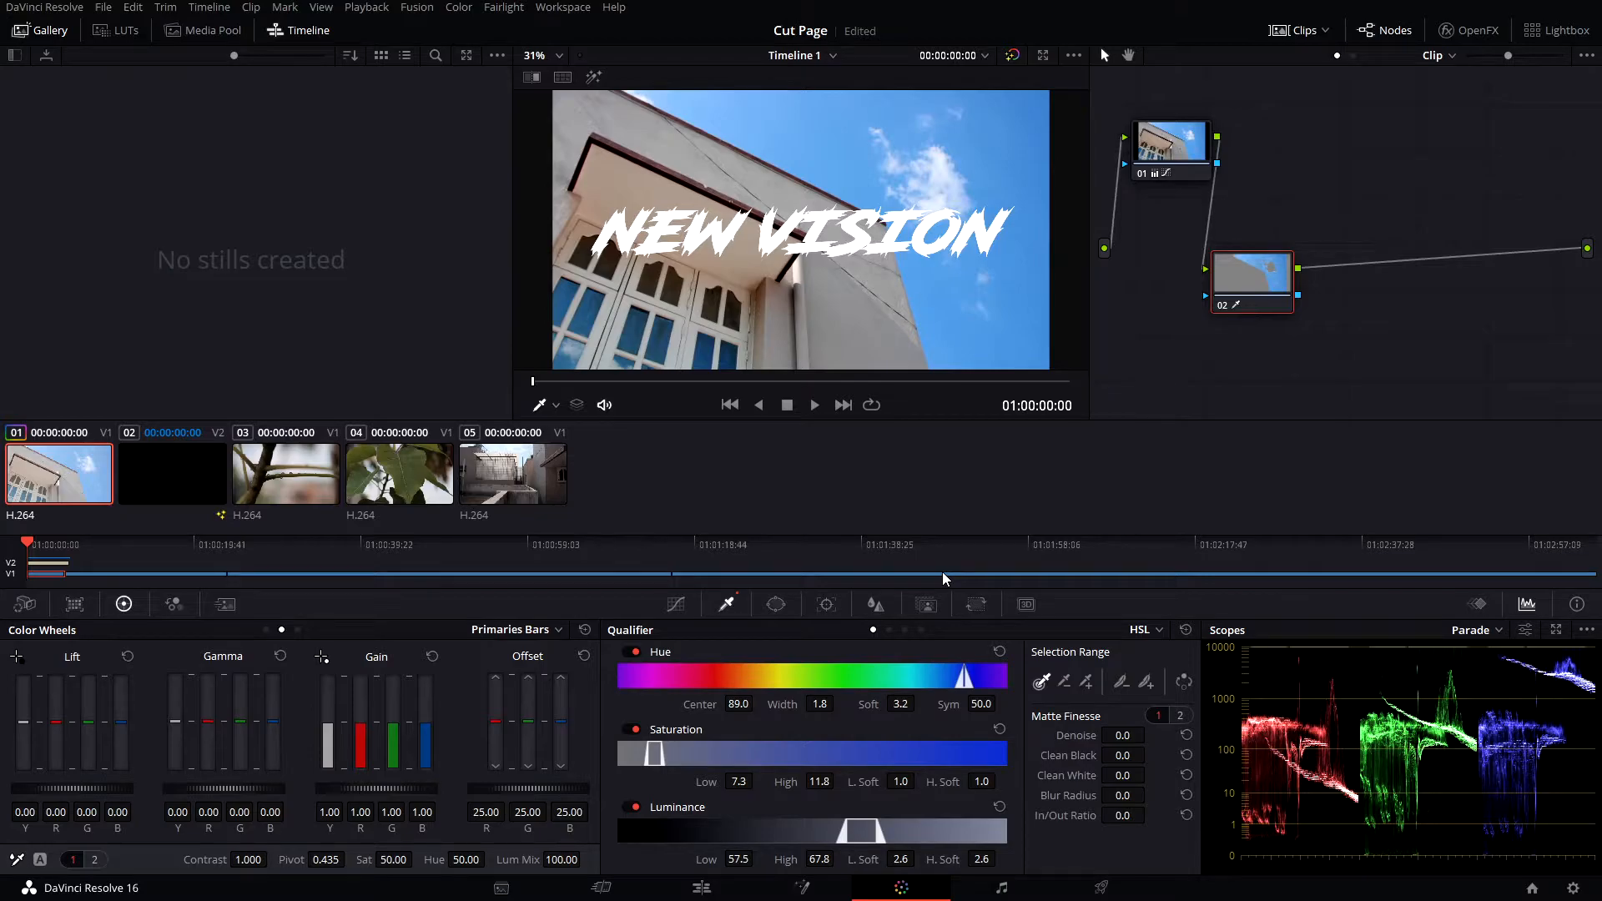
- Highlight node 02's sky key and widen its hue range, setting Saturation High to 100.0, Luminance Low to 41.8 and Luminance High to 81.9
left_click_drag(652, 754, 686, 754)
left_click_drag(879, 833, 918, 835)
left_click_drag(964, 679, 960, 685)
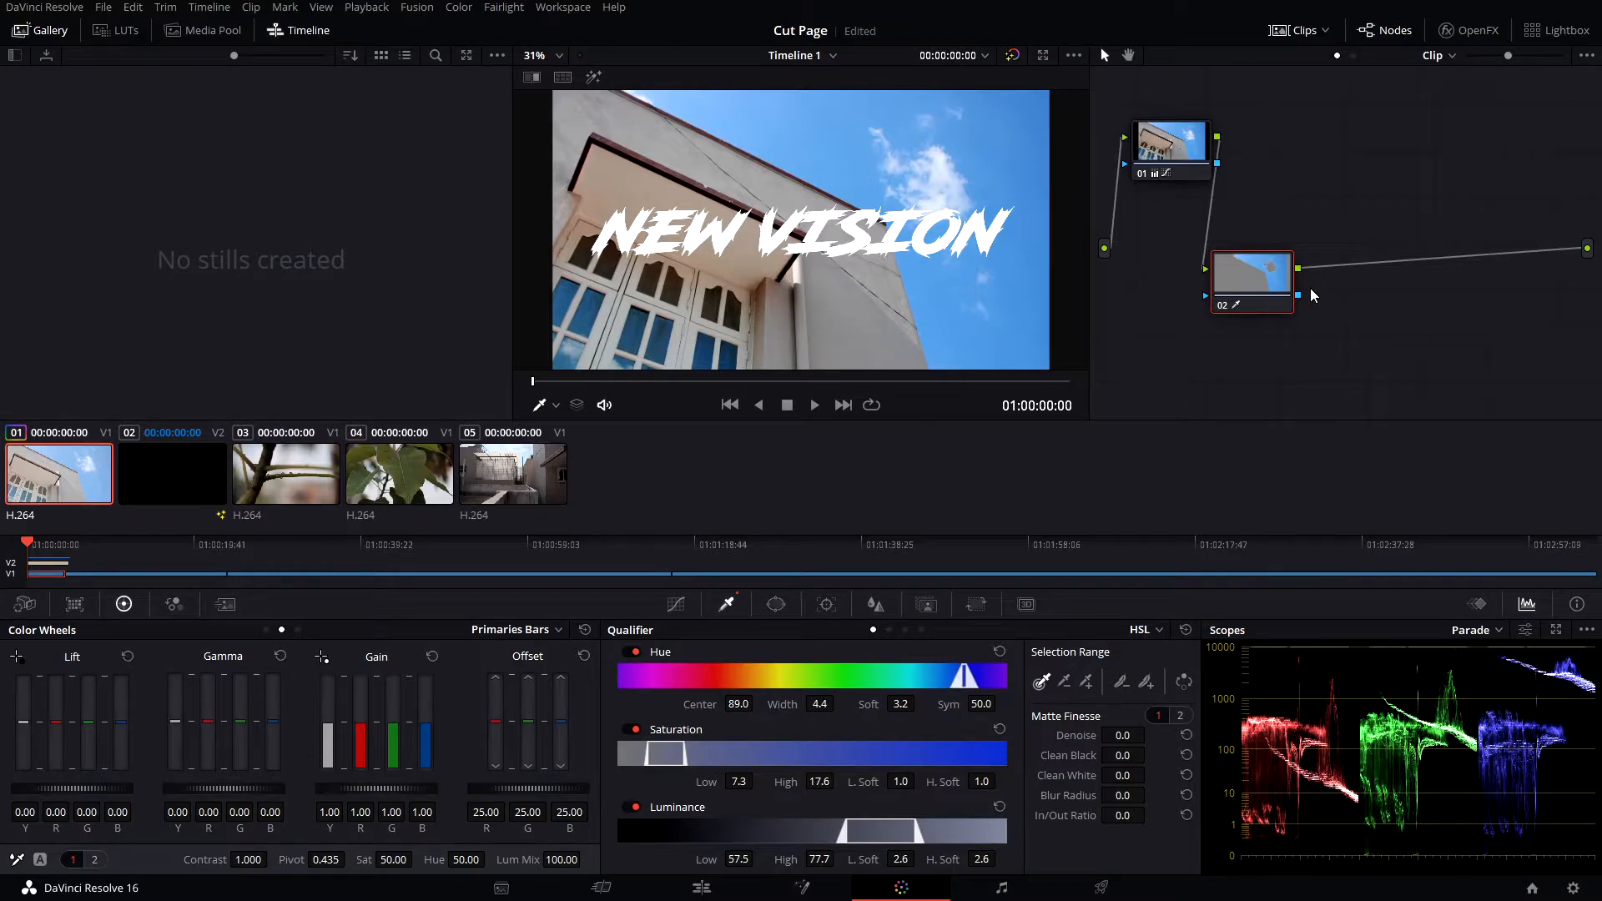
left_click(593, 77)
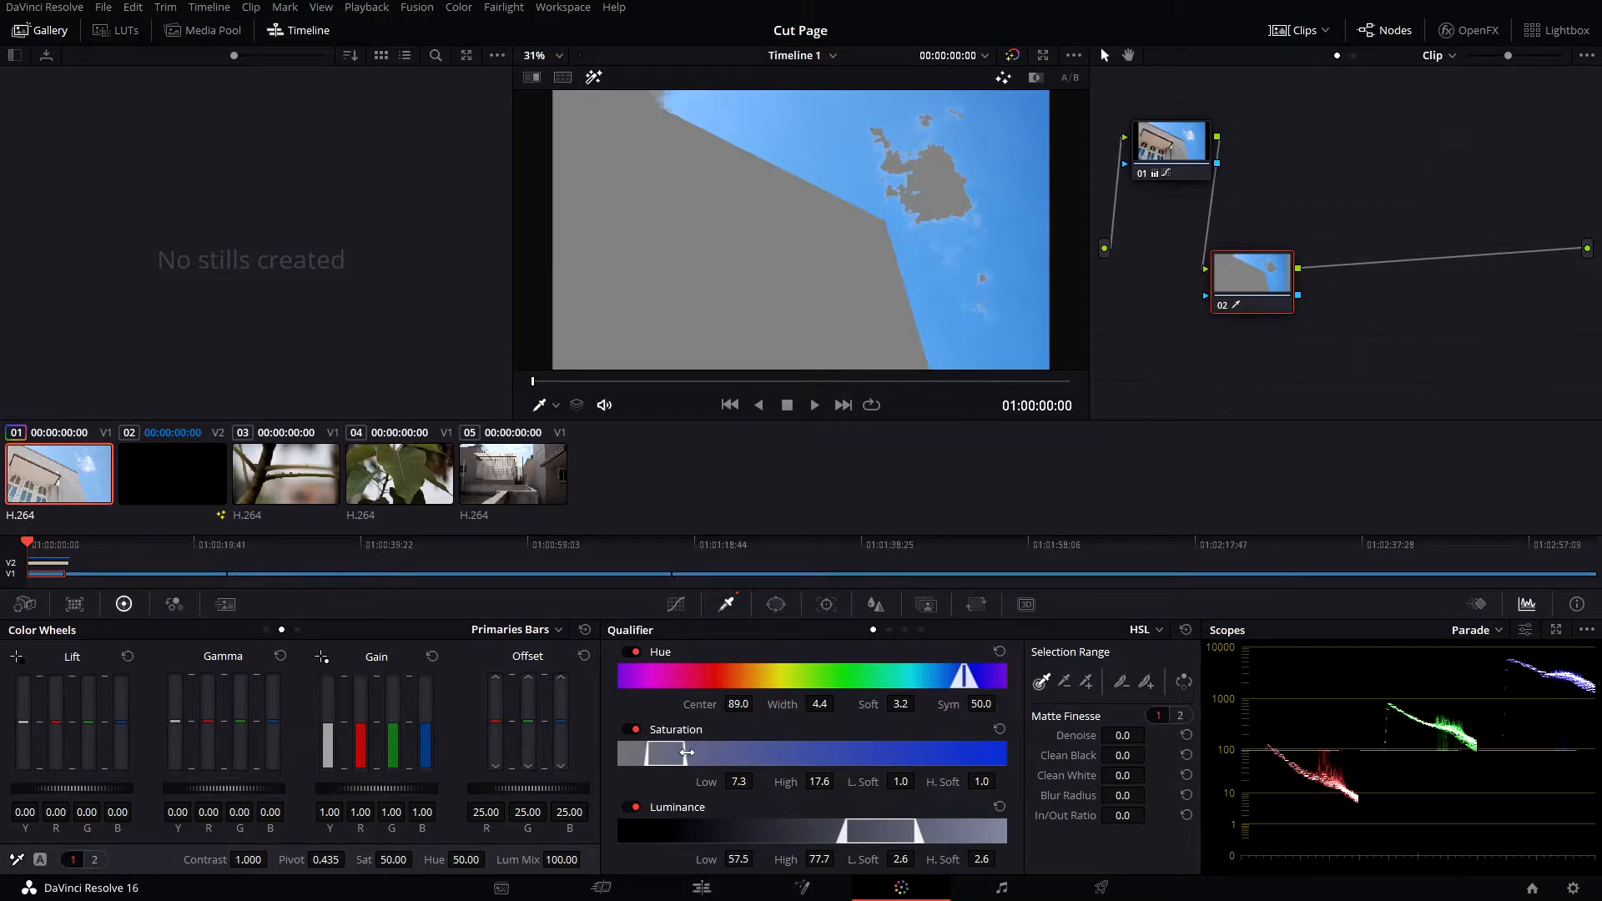
left_click_drag(689, 755, 1030, 761)
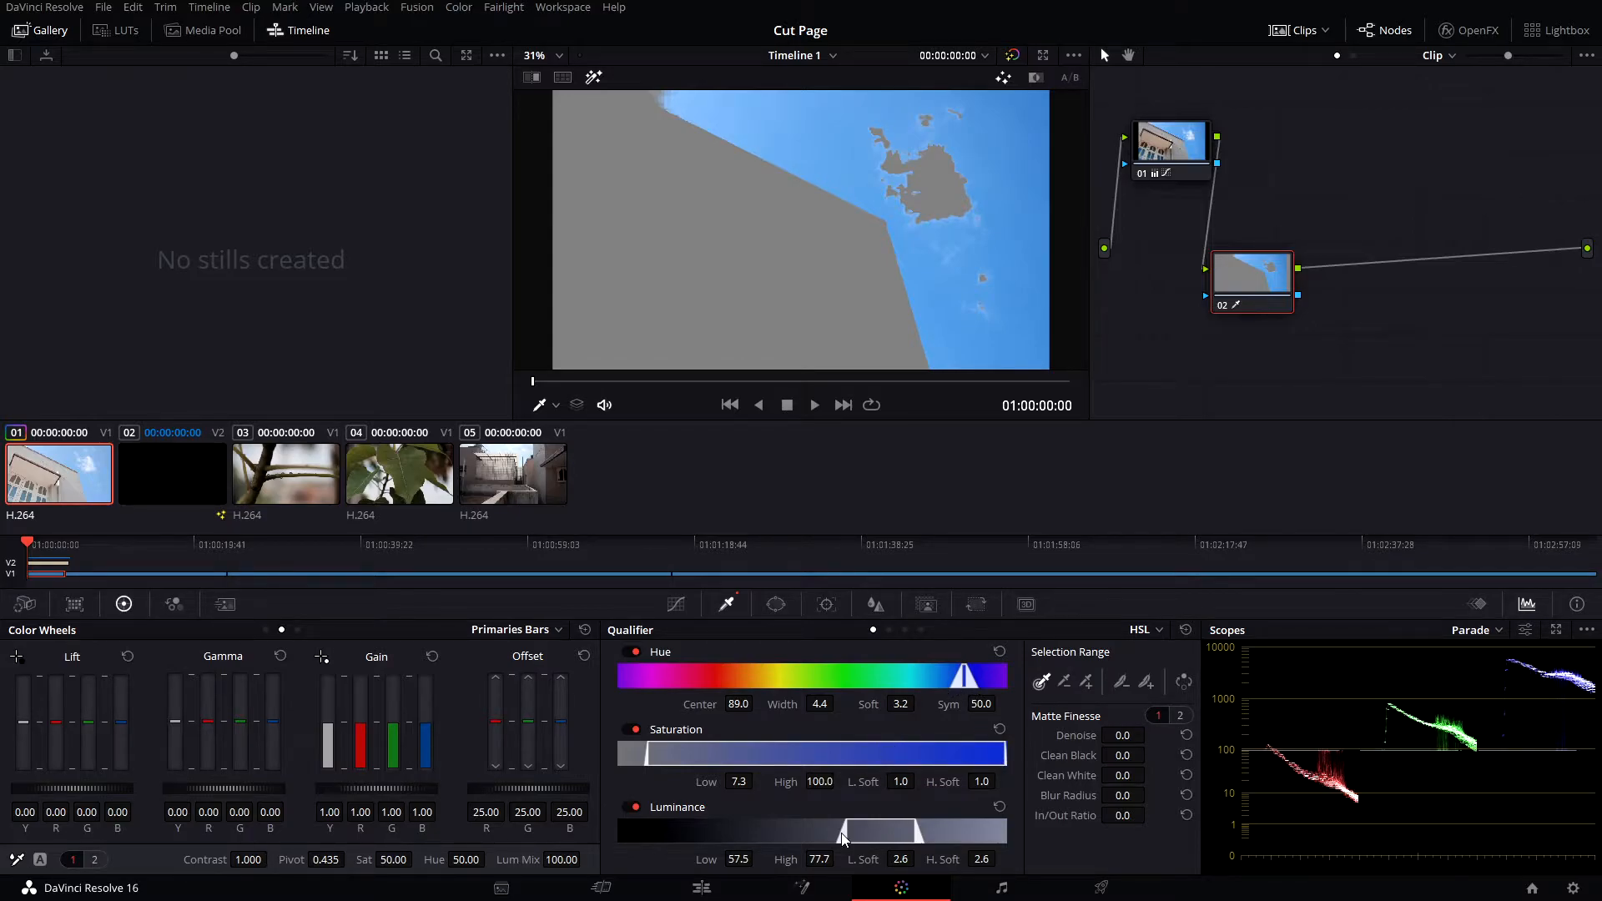
left_click_drag(846, 829, 782, 830)
left_click_drag(918, 833, 933, 832)
left_click_drag(954, 687, 948, 682)
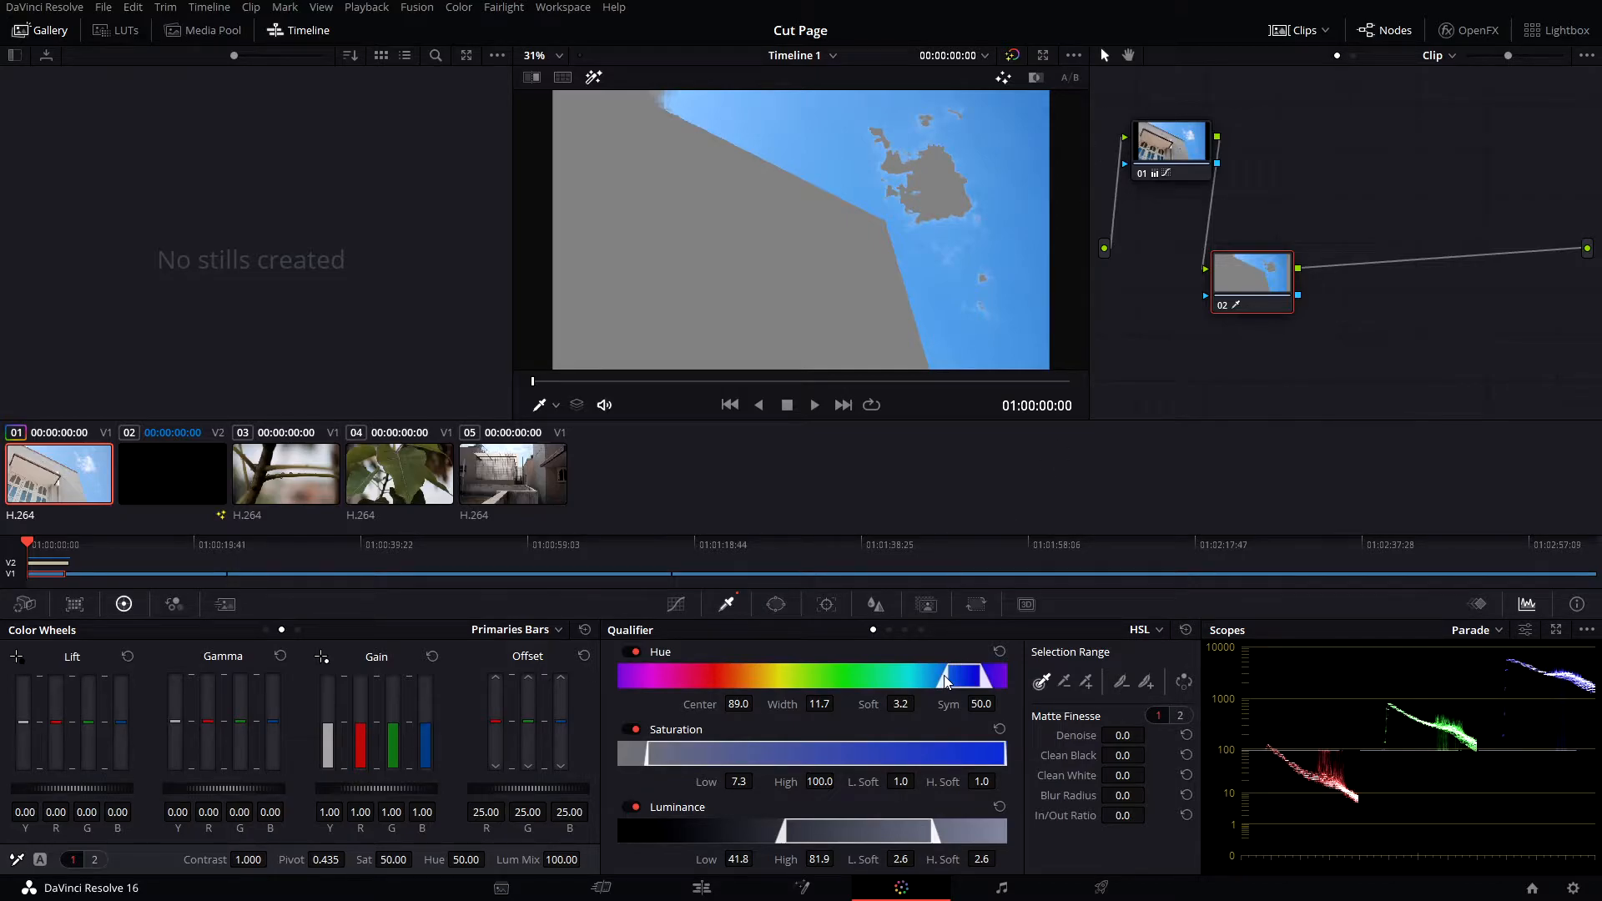
mouse_move(945, 682)
left_mouse_down()
mouse_move(973, 681)
mouse_move(942, 685)
left_mouse_up()
- Show the primary controls as Primaries Wheels and darken the keyed sky by setting node 02's master Gamma to -0.43
left_click(674, 606)
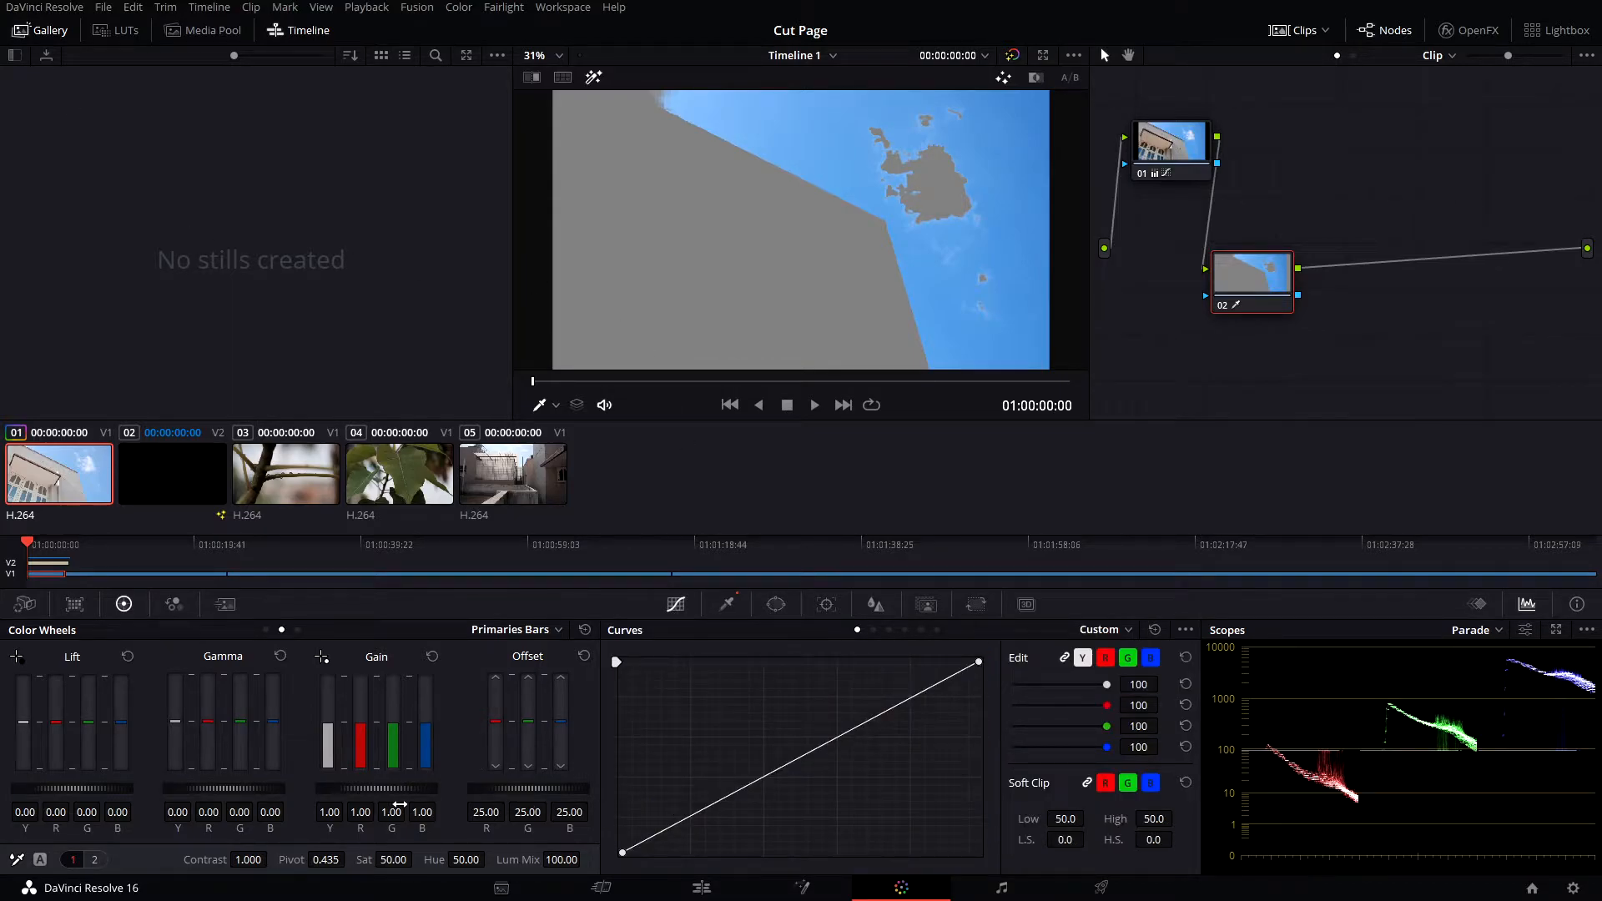
left_click(174, 604)
left_click(123, 605)
left_click(78, 604)
left_click(125, 604)
left_click(558, 631)
left_click(542, 648)
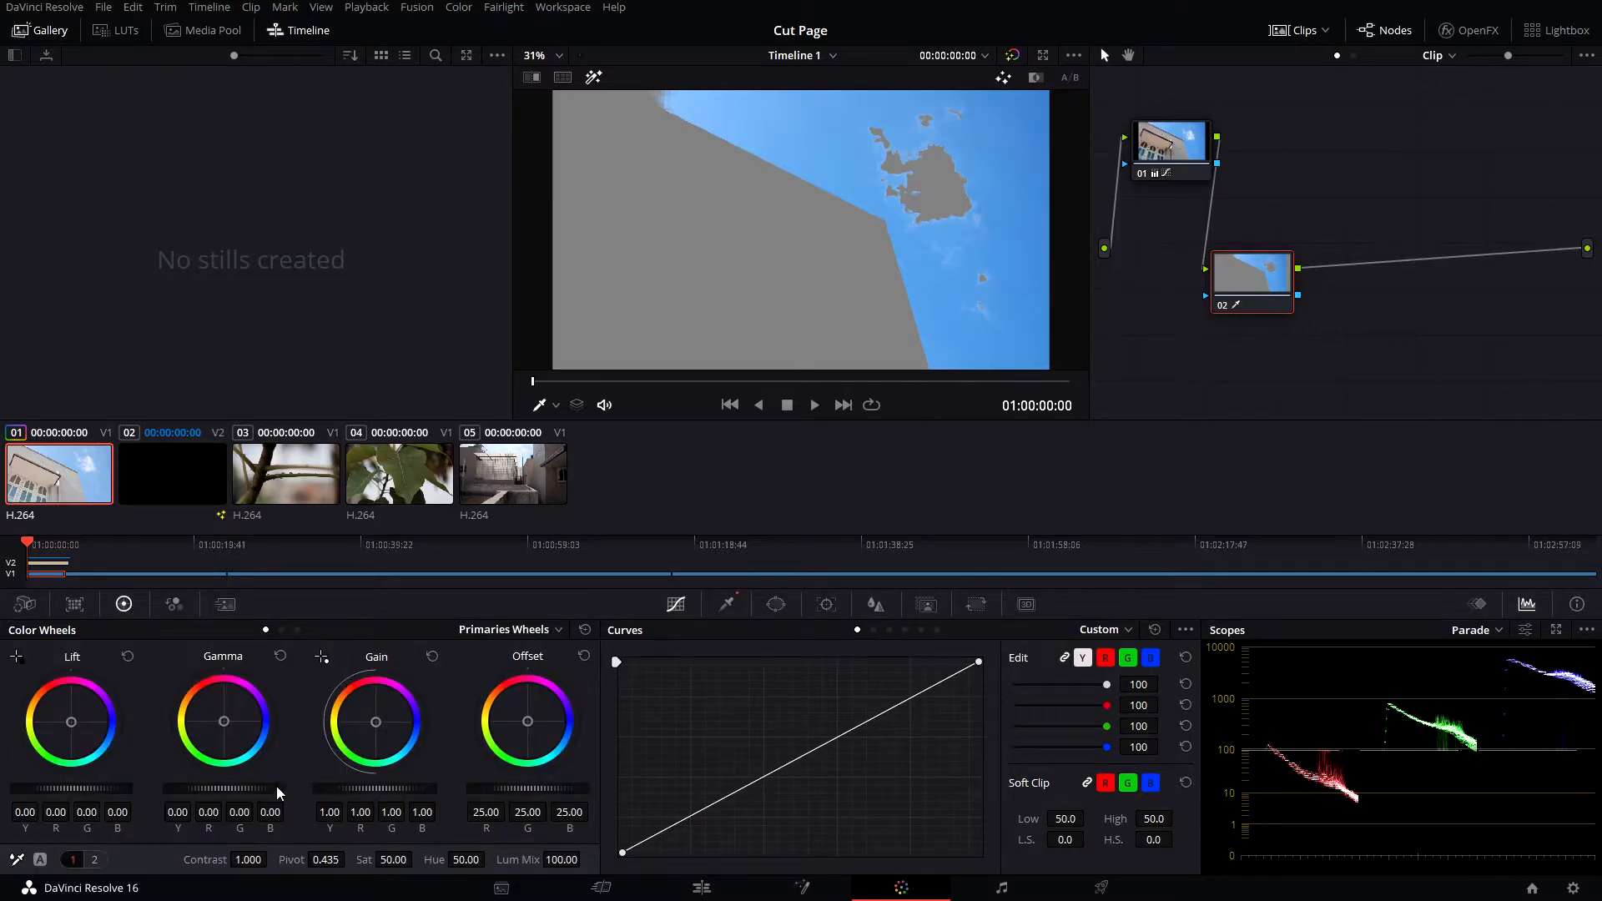
left_click_drag(251, 788, 209, 786)
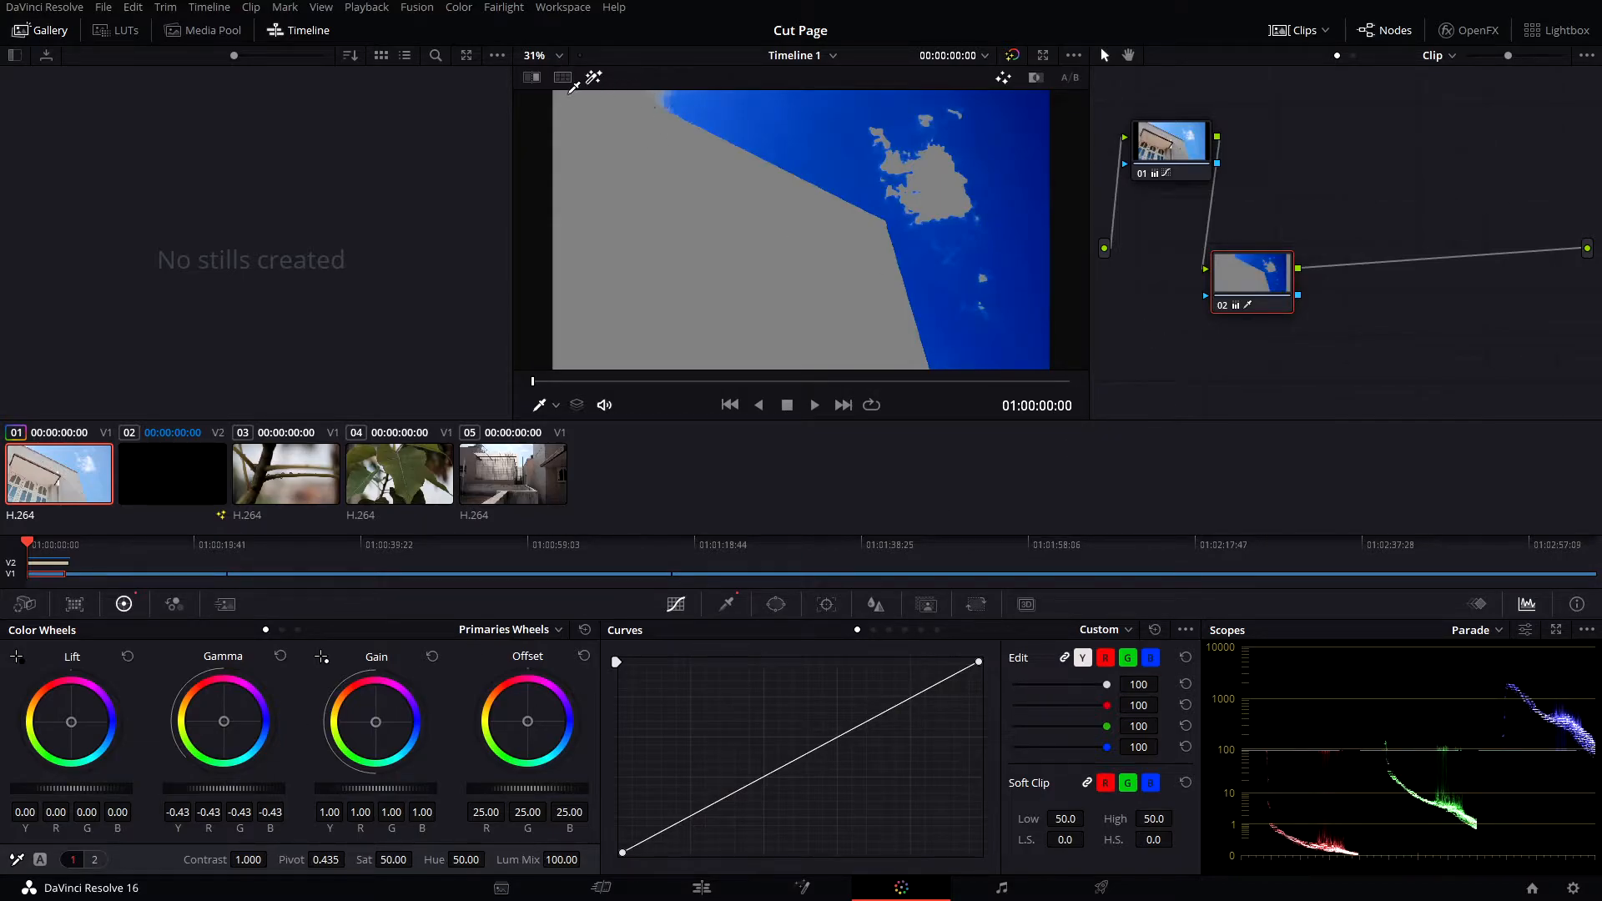
- Turn off the key highlight, set node 02's master Gamma to -0.15 and shift its balance to R -1.00, G -0.03, B 0.04
left_click(593, 76)
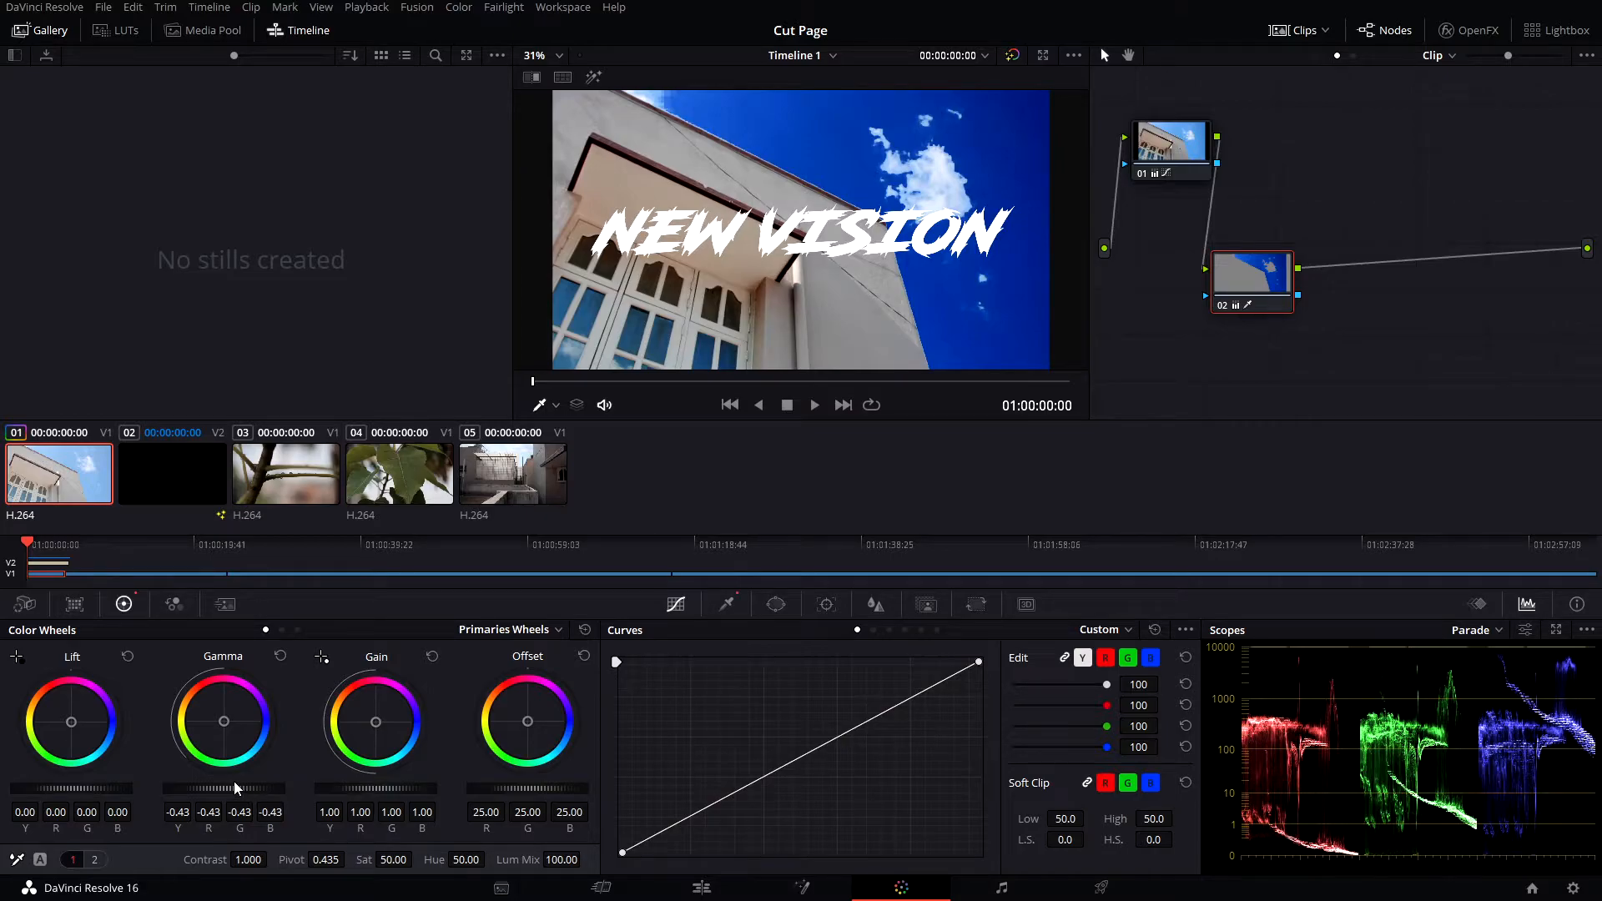
left_click_drag(224, 788, 252, 788)
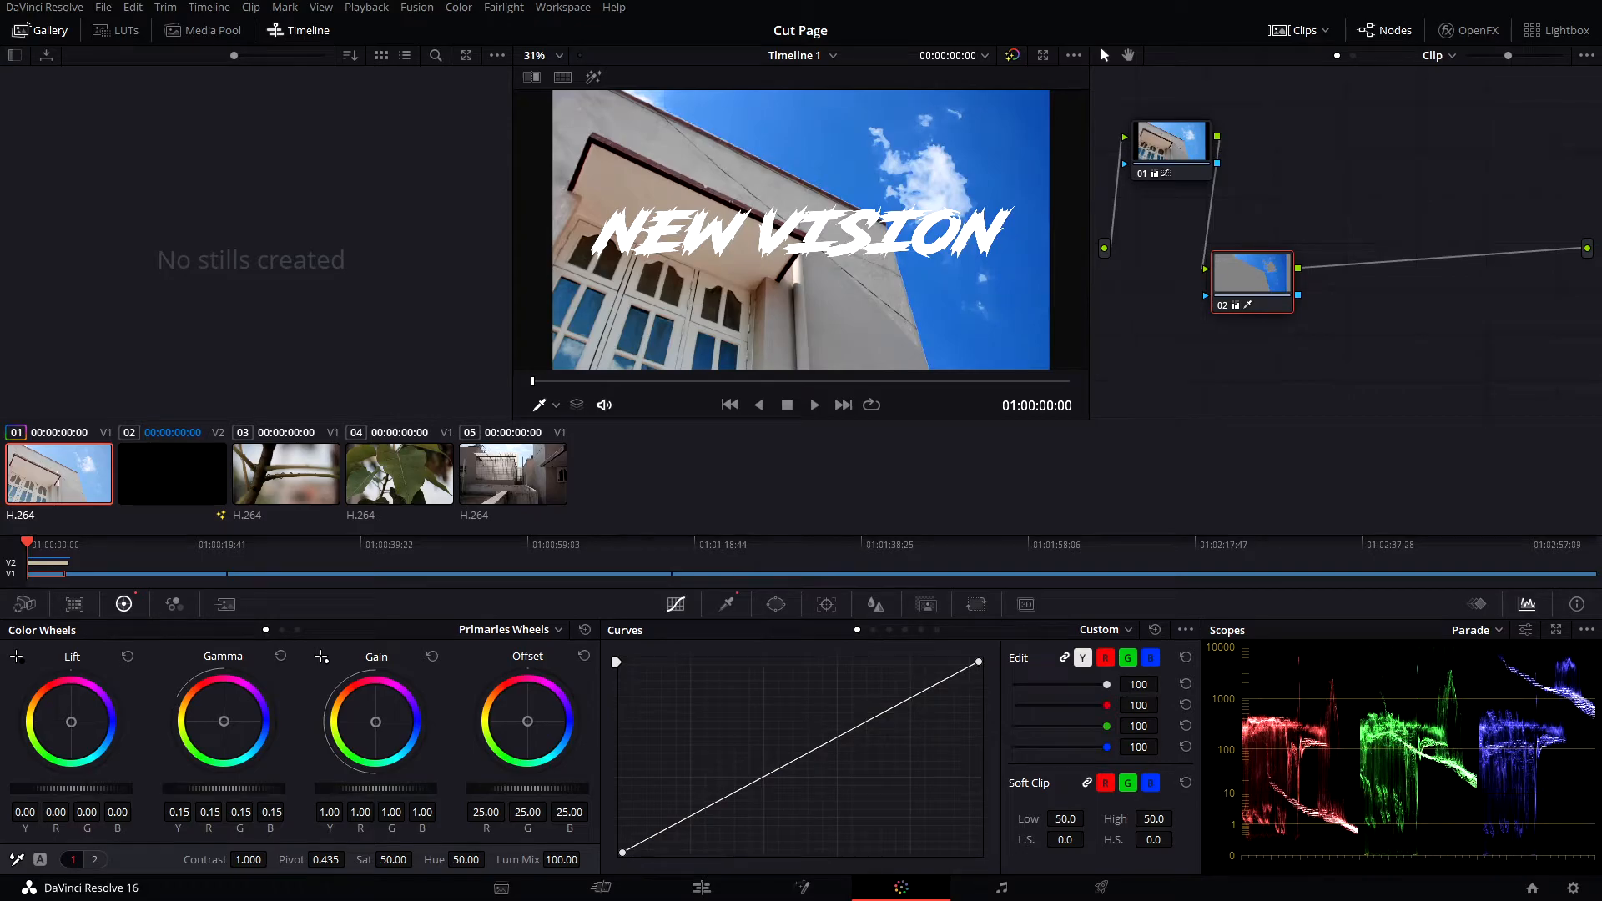
left_click_drag(223, 716, 239, 765)
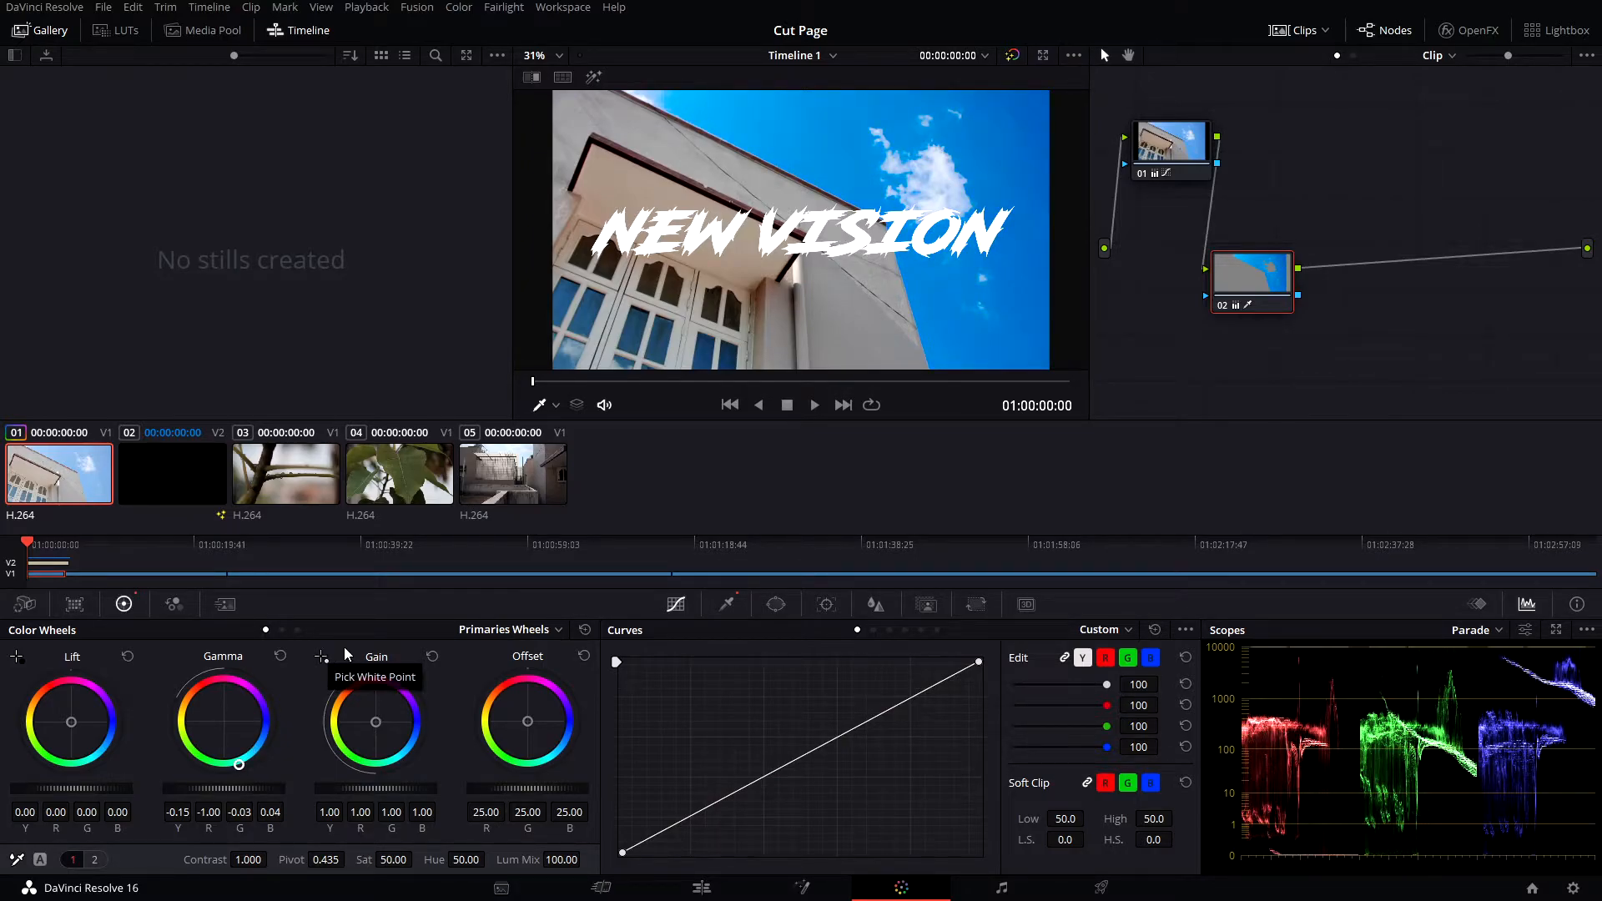
- Balance node 02's Gain to R 0.91, G 1.04, B 0.89 and its Offset to R 10.04, G 25.18, B 54.96
left_click_drag(371, 726, 373, 724)
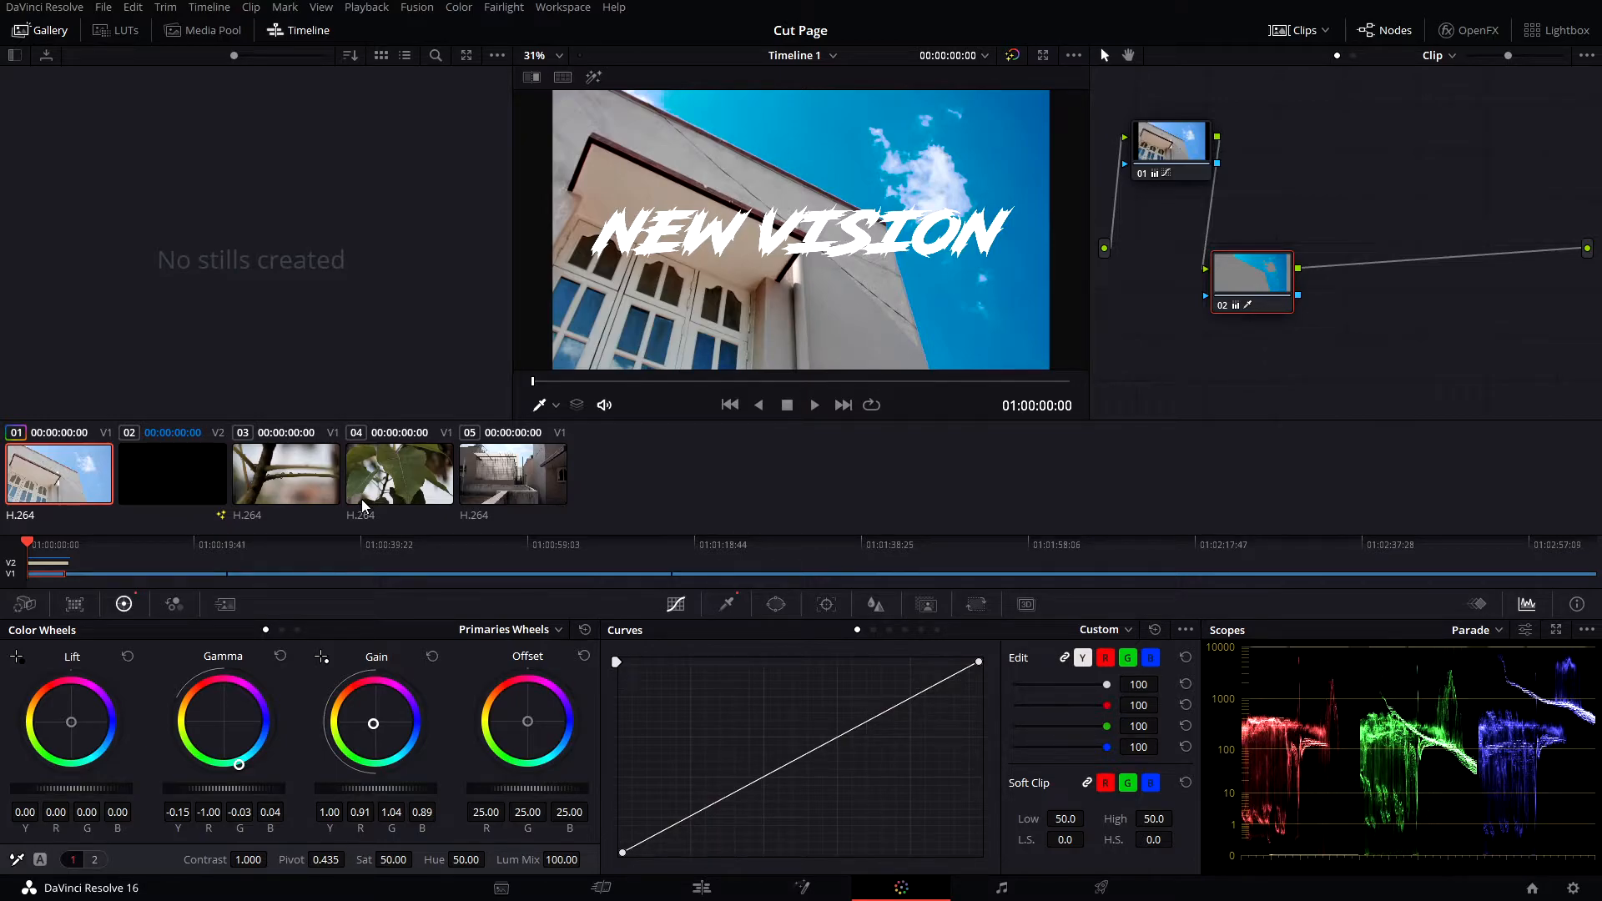
left_click_drag(528, 723, 512, 710)
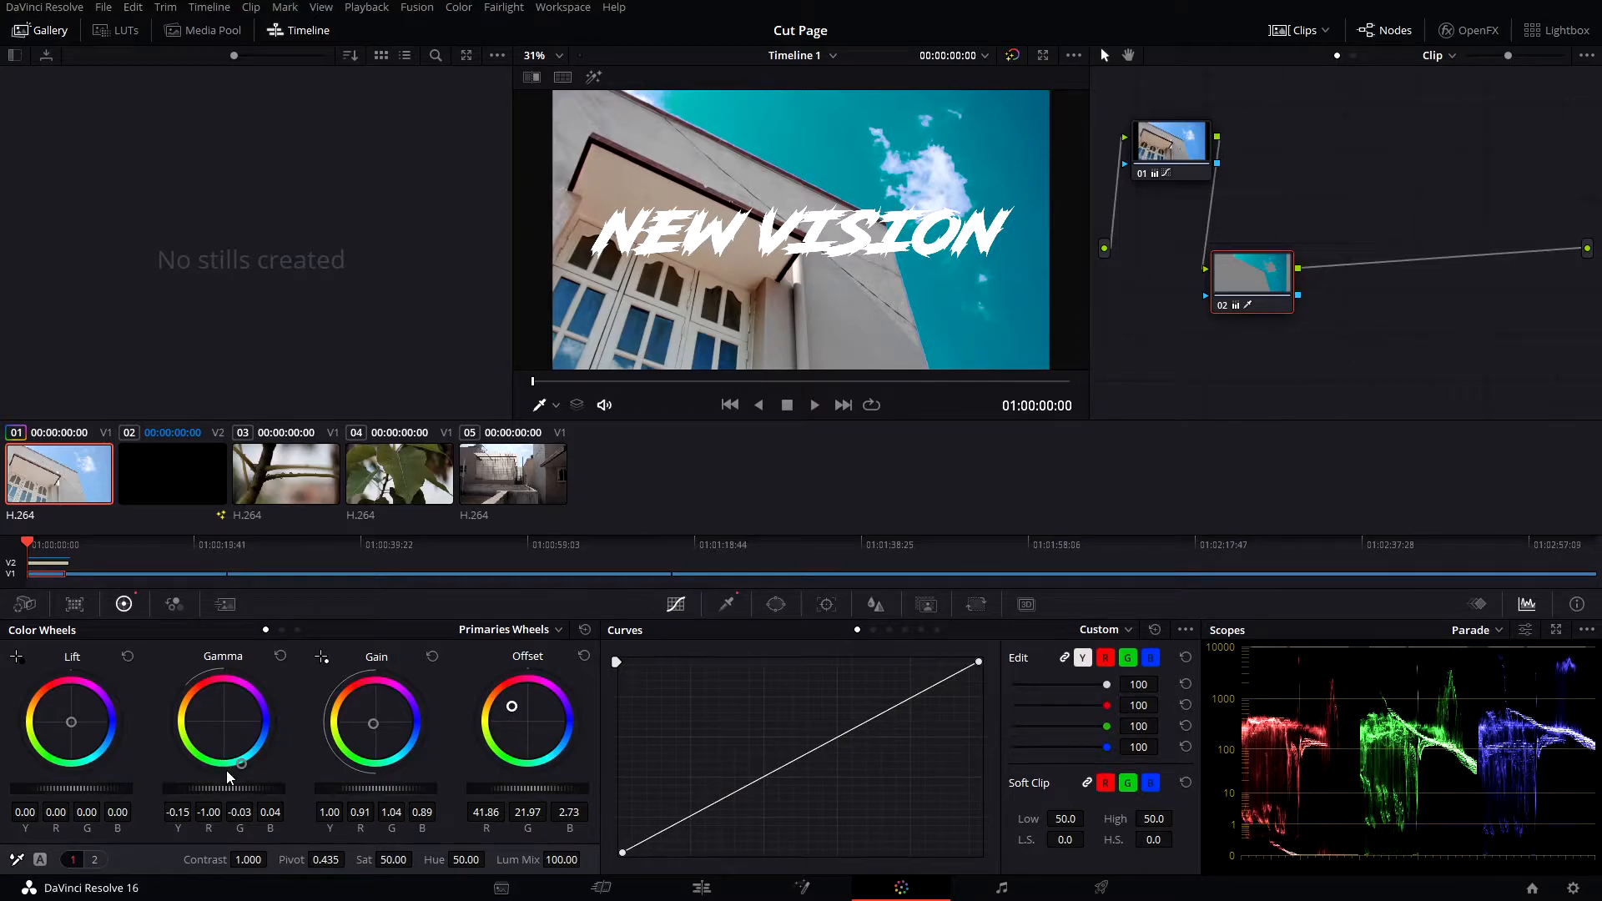
mouse_move(512, 706)
left_mouse_down()
mouse_move(537, 724)
mouse_move(544, 696)
mouse_move(514, 726)
mouse_move(513, 705)
mouse_move(549, 733)
left_mouse_up()
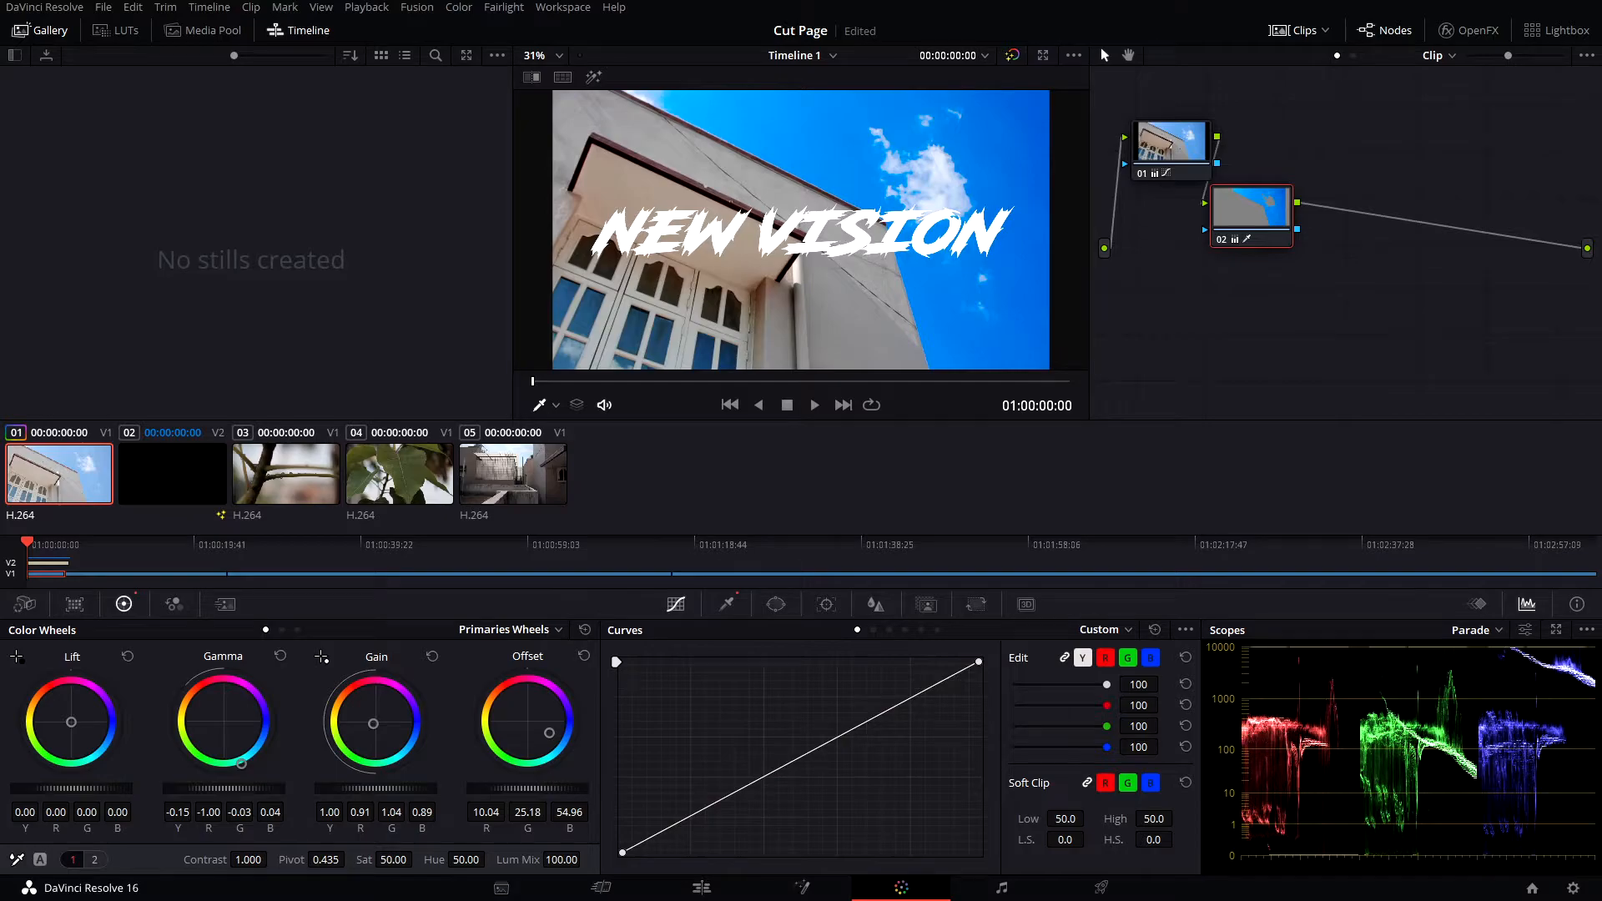
- Add a circular window to node 02, centre it over the clouds at about Pan 55.51, Tilt 52.66, and enlarge it
left_click(775, 604)
scroll(694, 773, "up", 1)
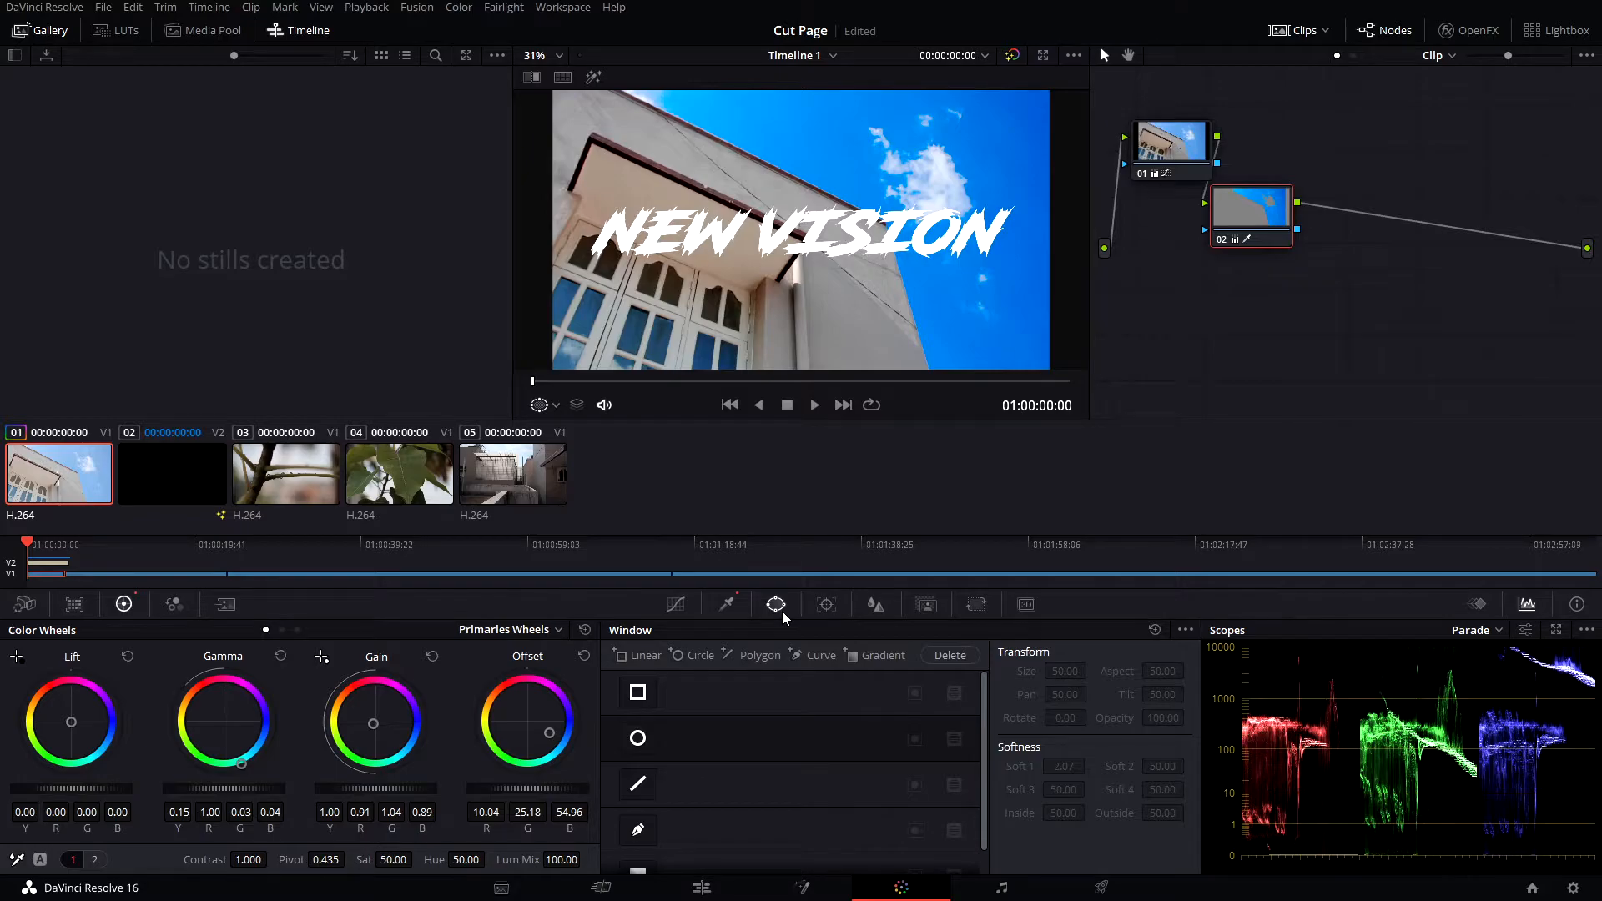
left_click(641, 741)
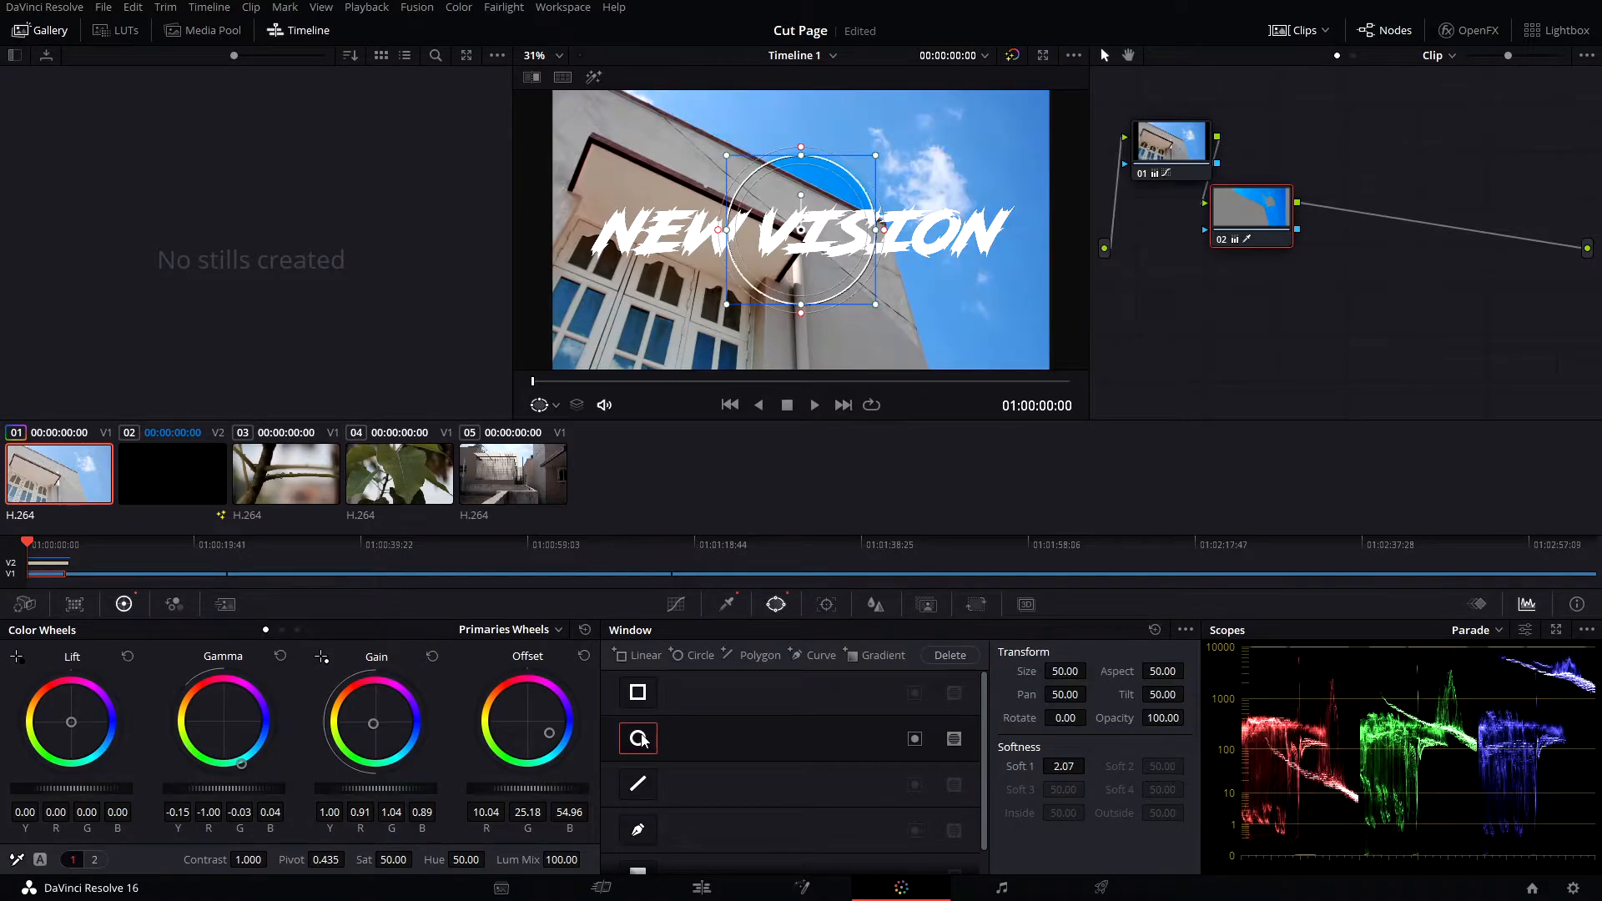
left_click_drag(801, 229, 918, 173)
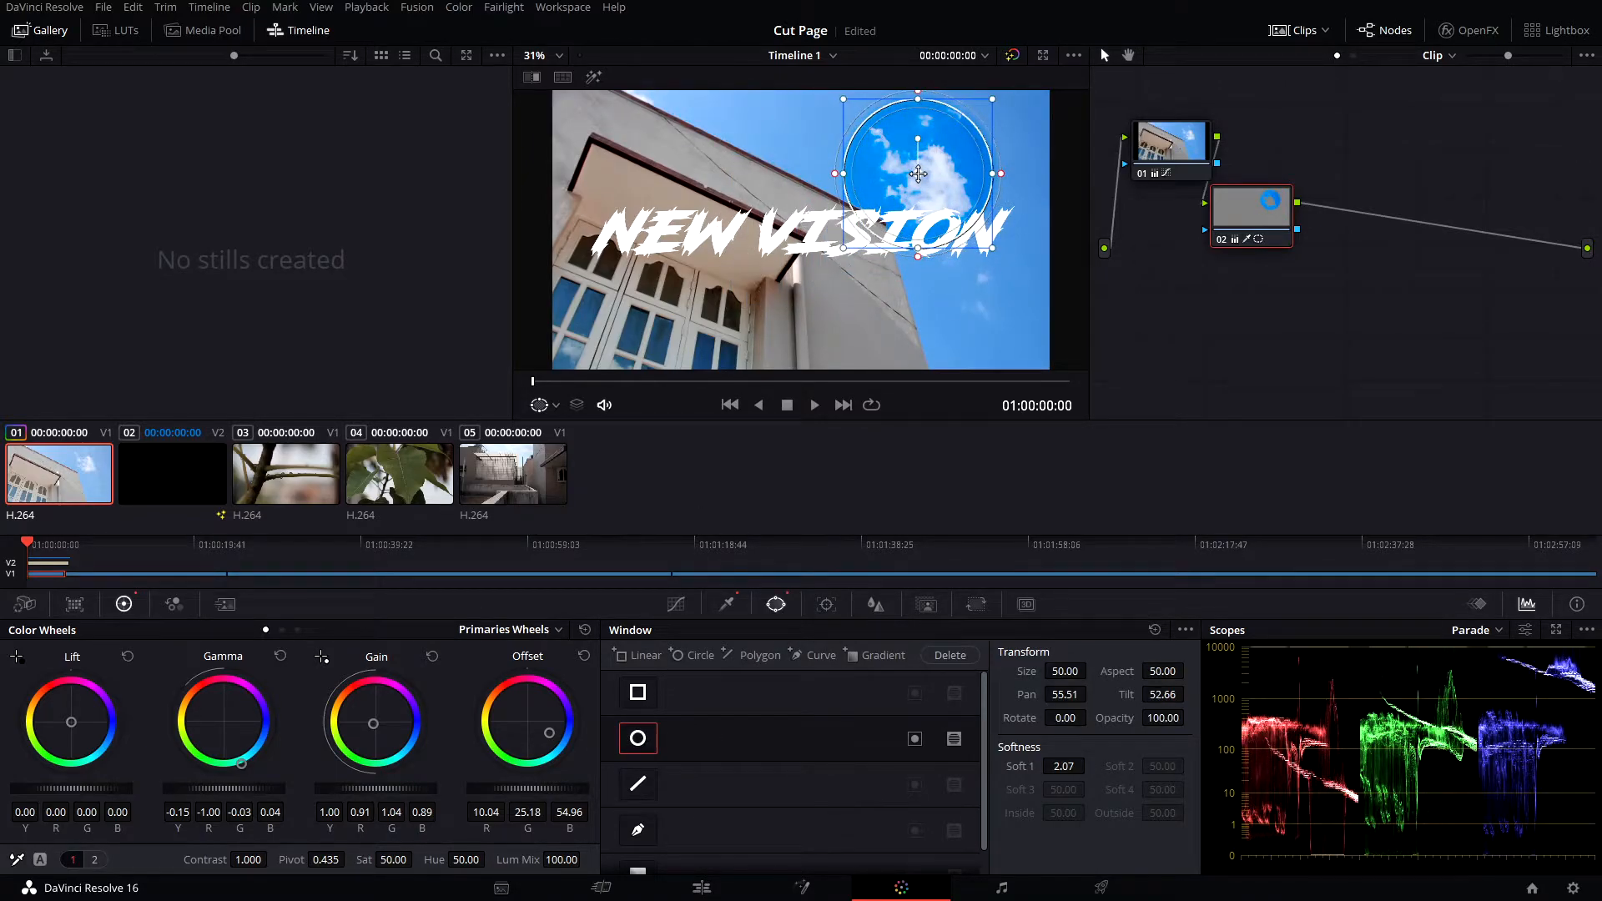
left_click_drag(993, 253, 1035, 292)
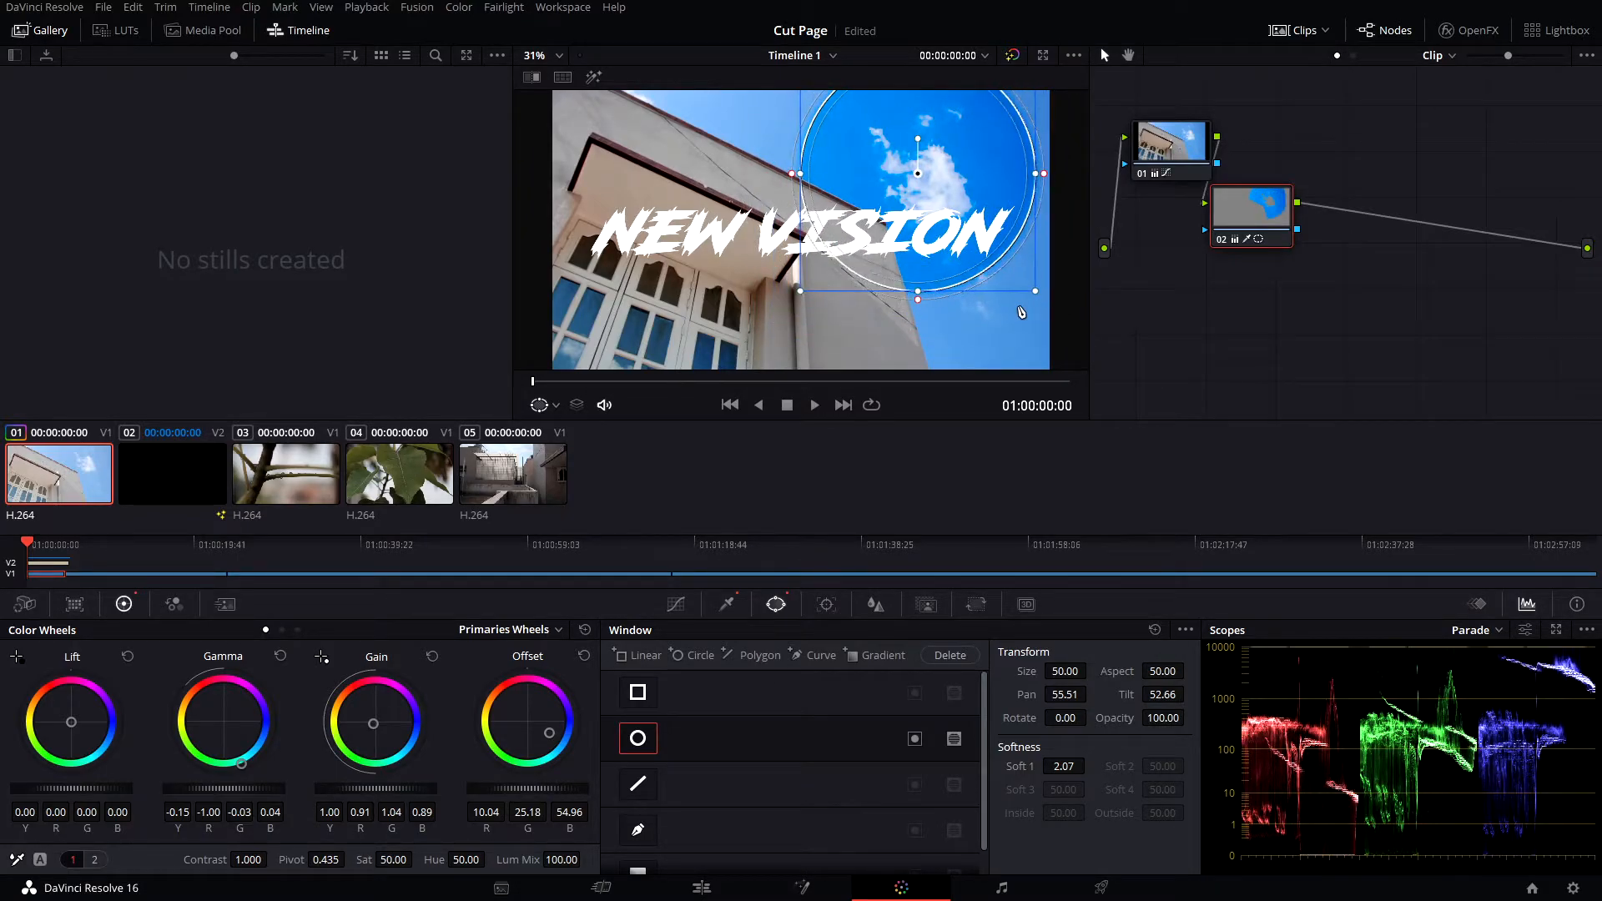
- Enlarge node 02's circular window further, widen its soft edge and reposition it over the sky around the clouds
left_click_drag(1045, 174, 1166, 195)
left_click_drag(913, 172, 700, 89)
left_click_drag(823, 208, 906, 292)
left_click_drag(733, 107, 783, 117)
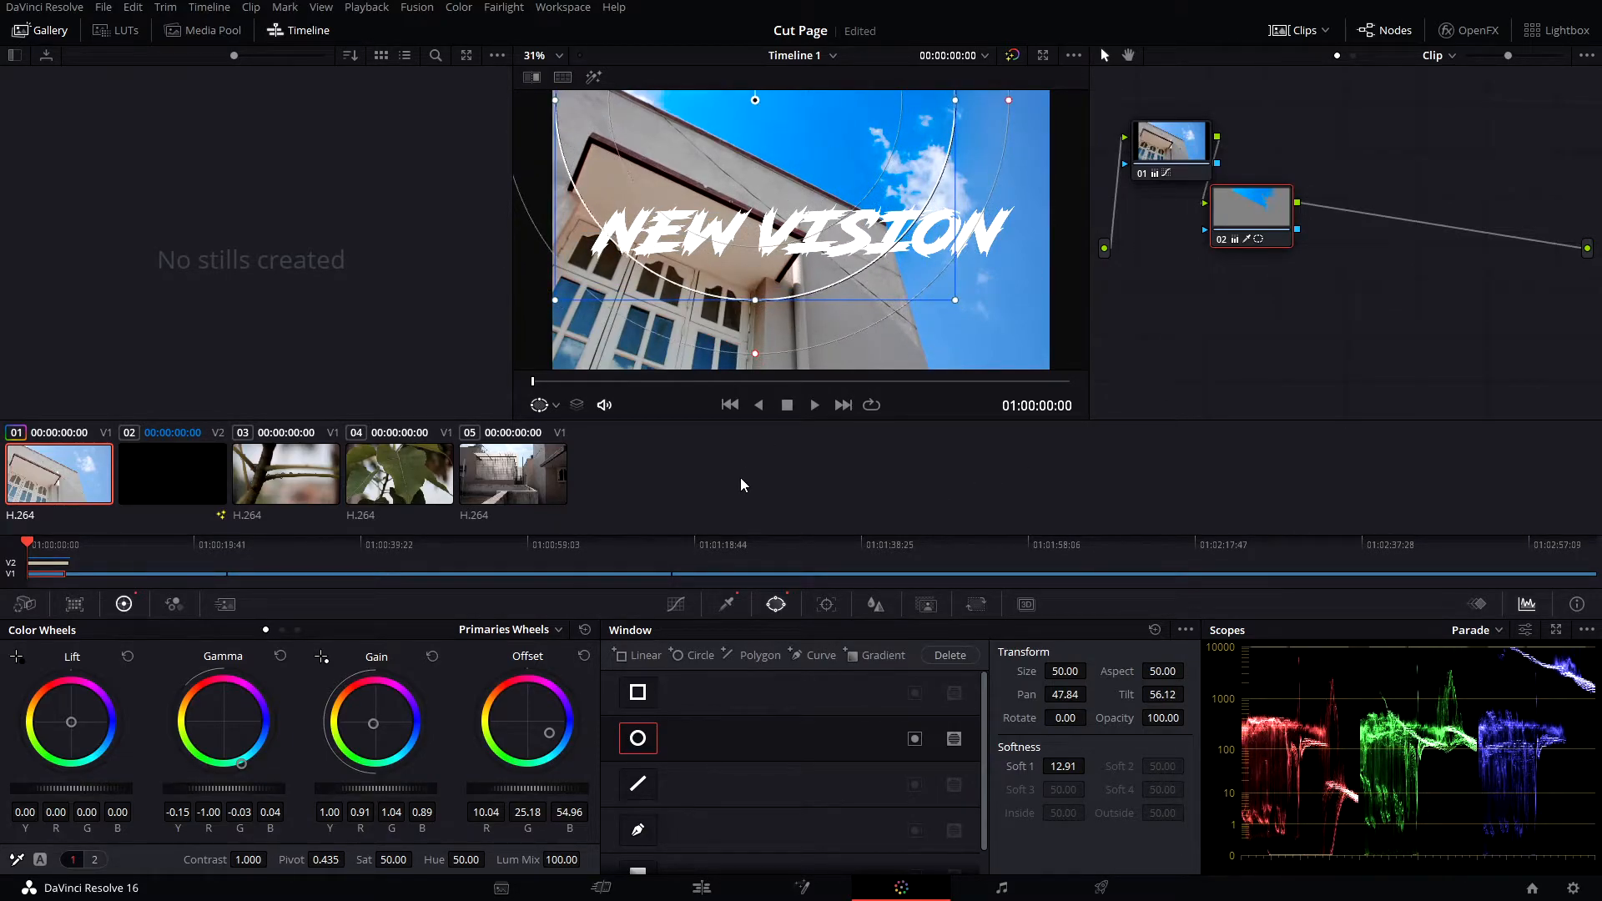
left_click_drag(737, 113, 944, 116)
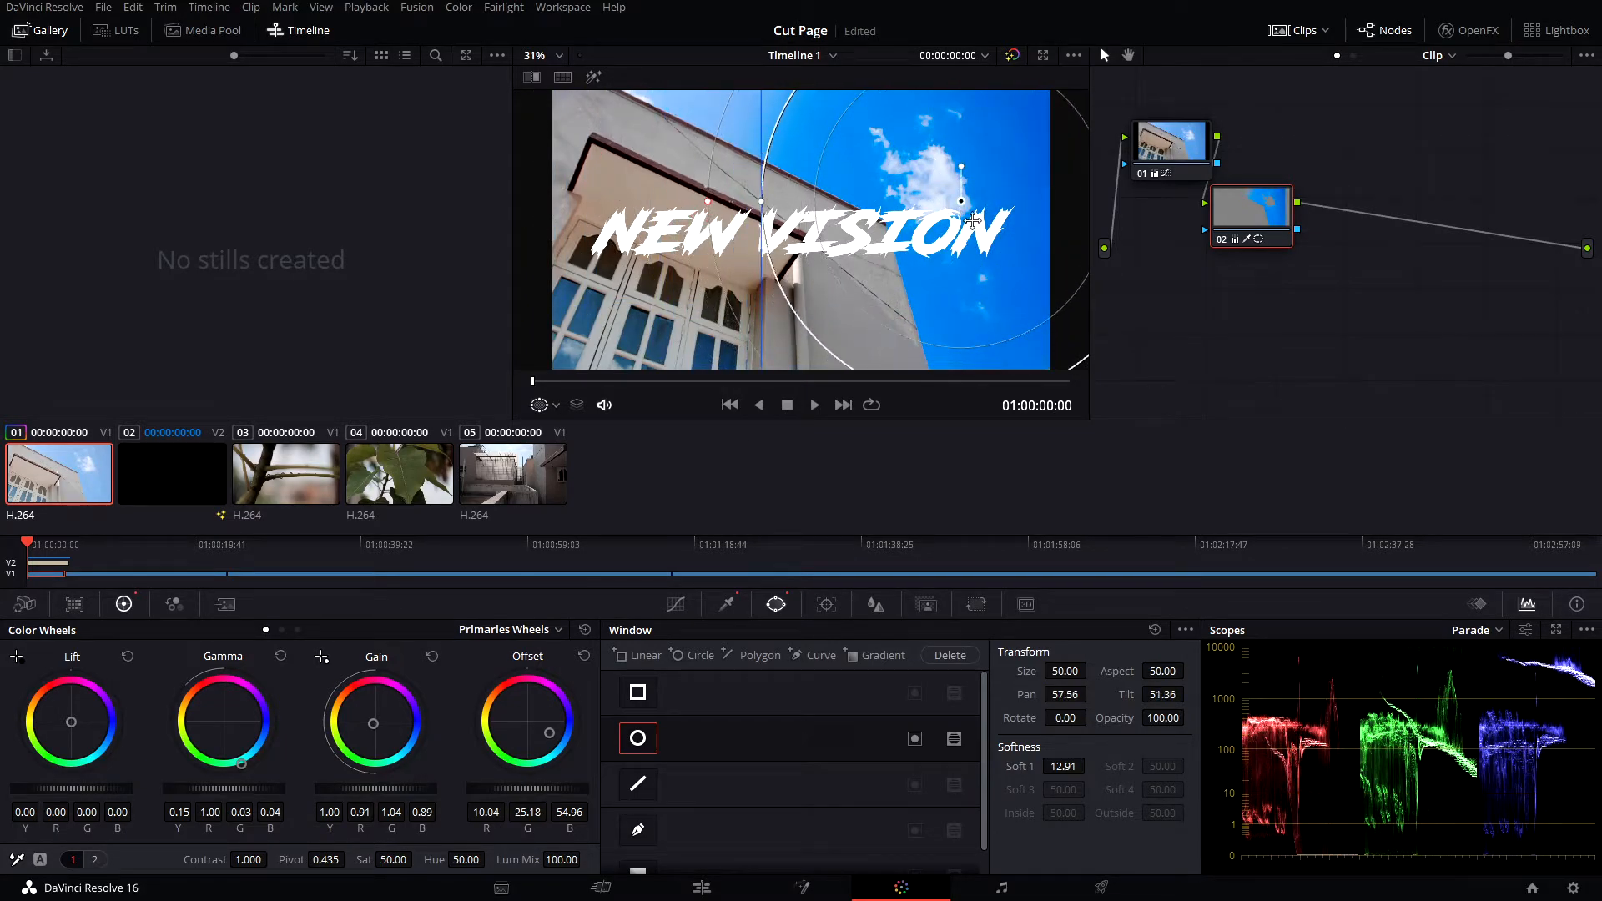
left_click_drag(708, 202, 670, 205)
left_click_drag(939, 189, 908, 154)
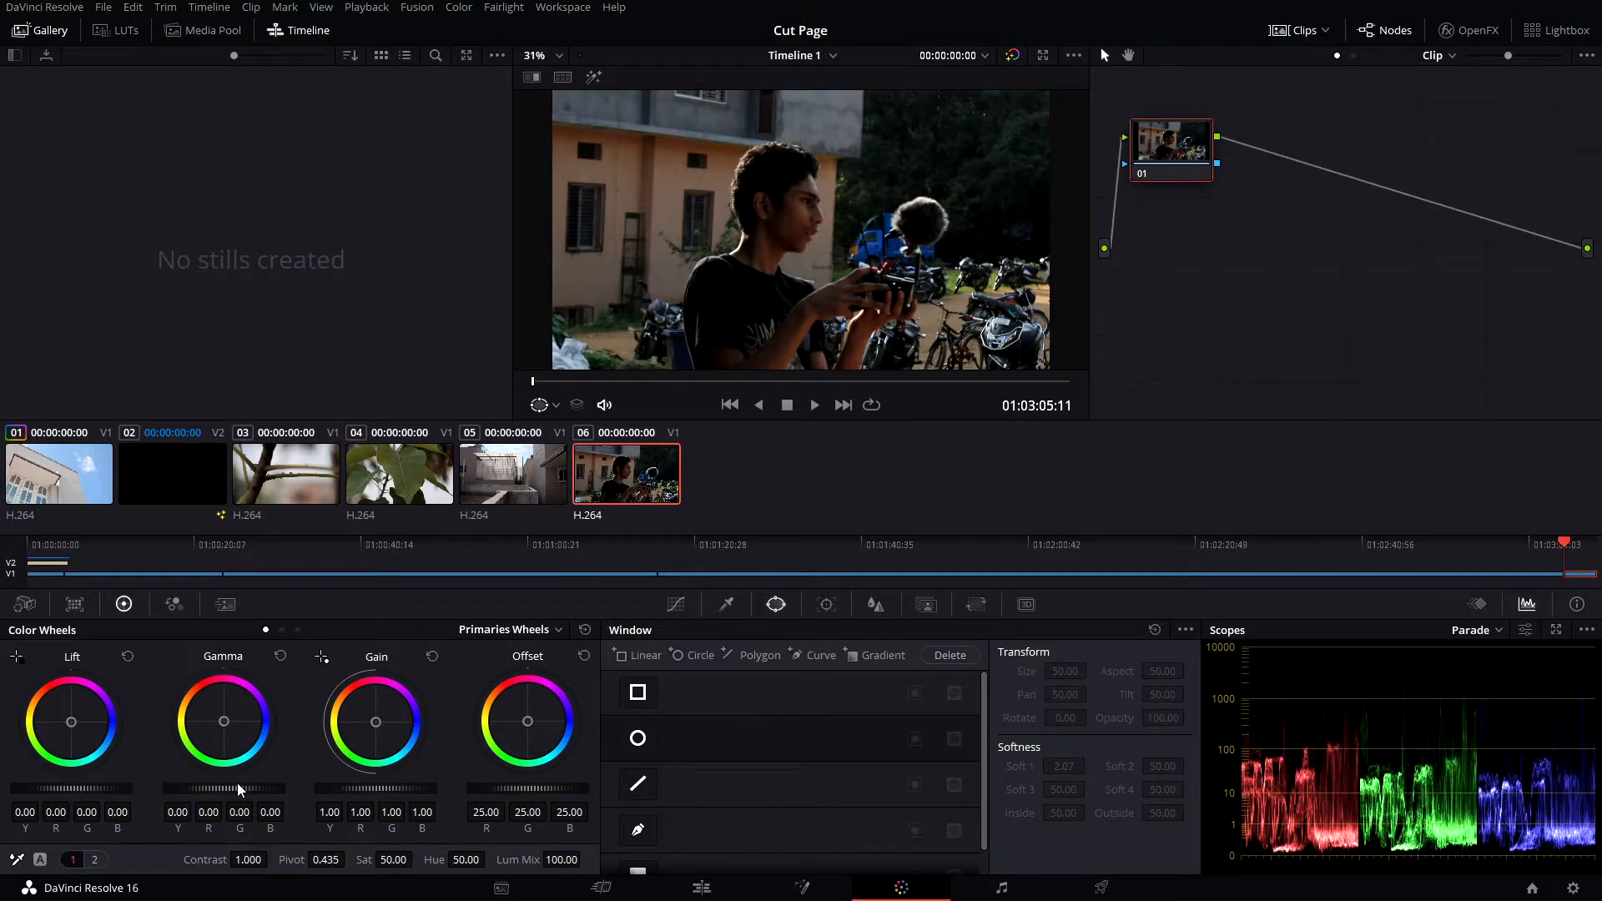
- Add a circular window around the man's head in clip 06 and sample his facial skin with the HSL Qualifier
left_click(638, 738)
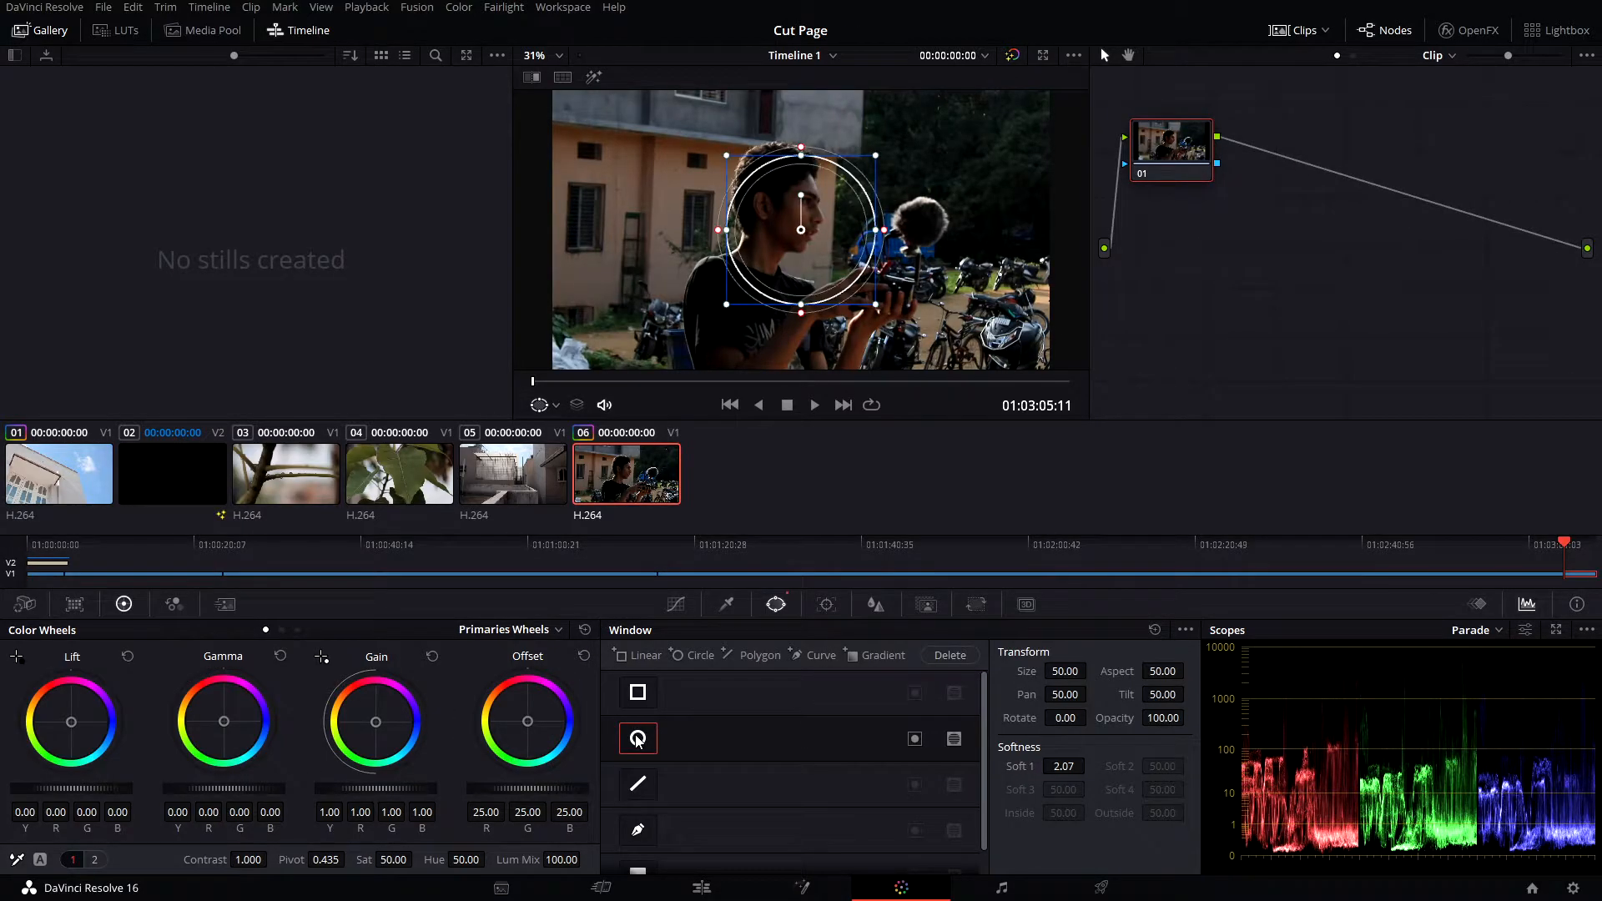
left_click_drag(806, 232, 787, 201)
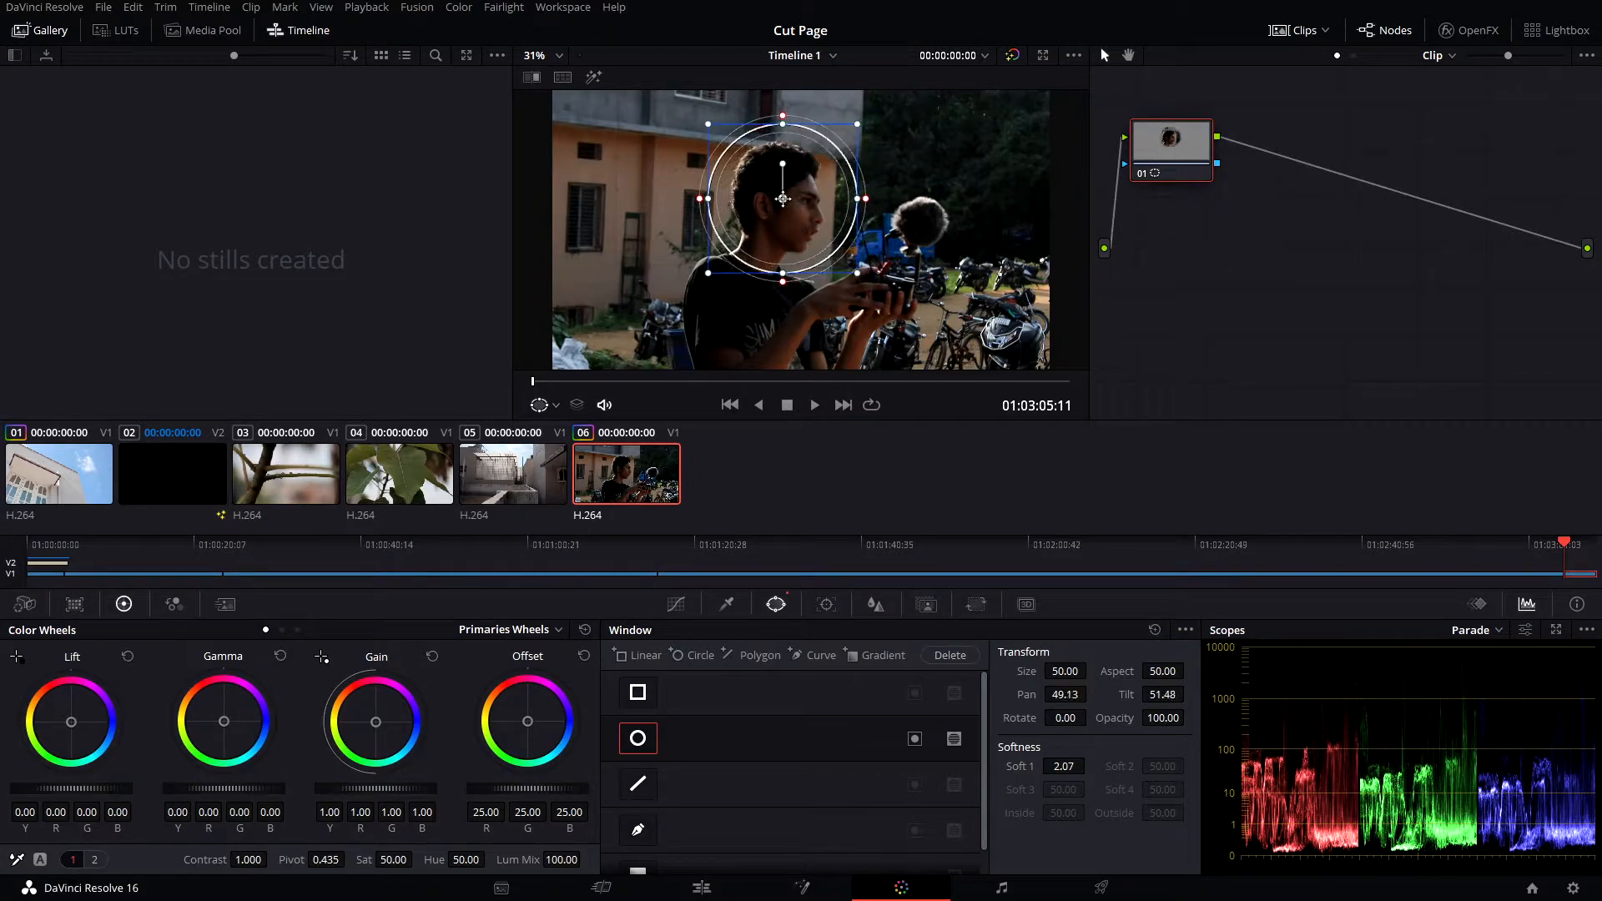
left_click(718, 605)
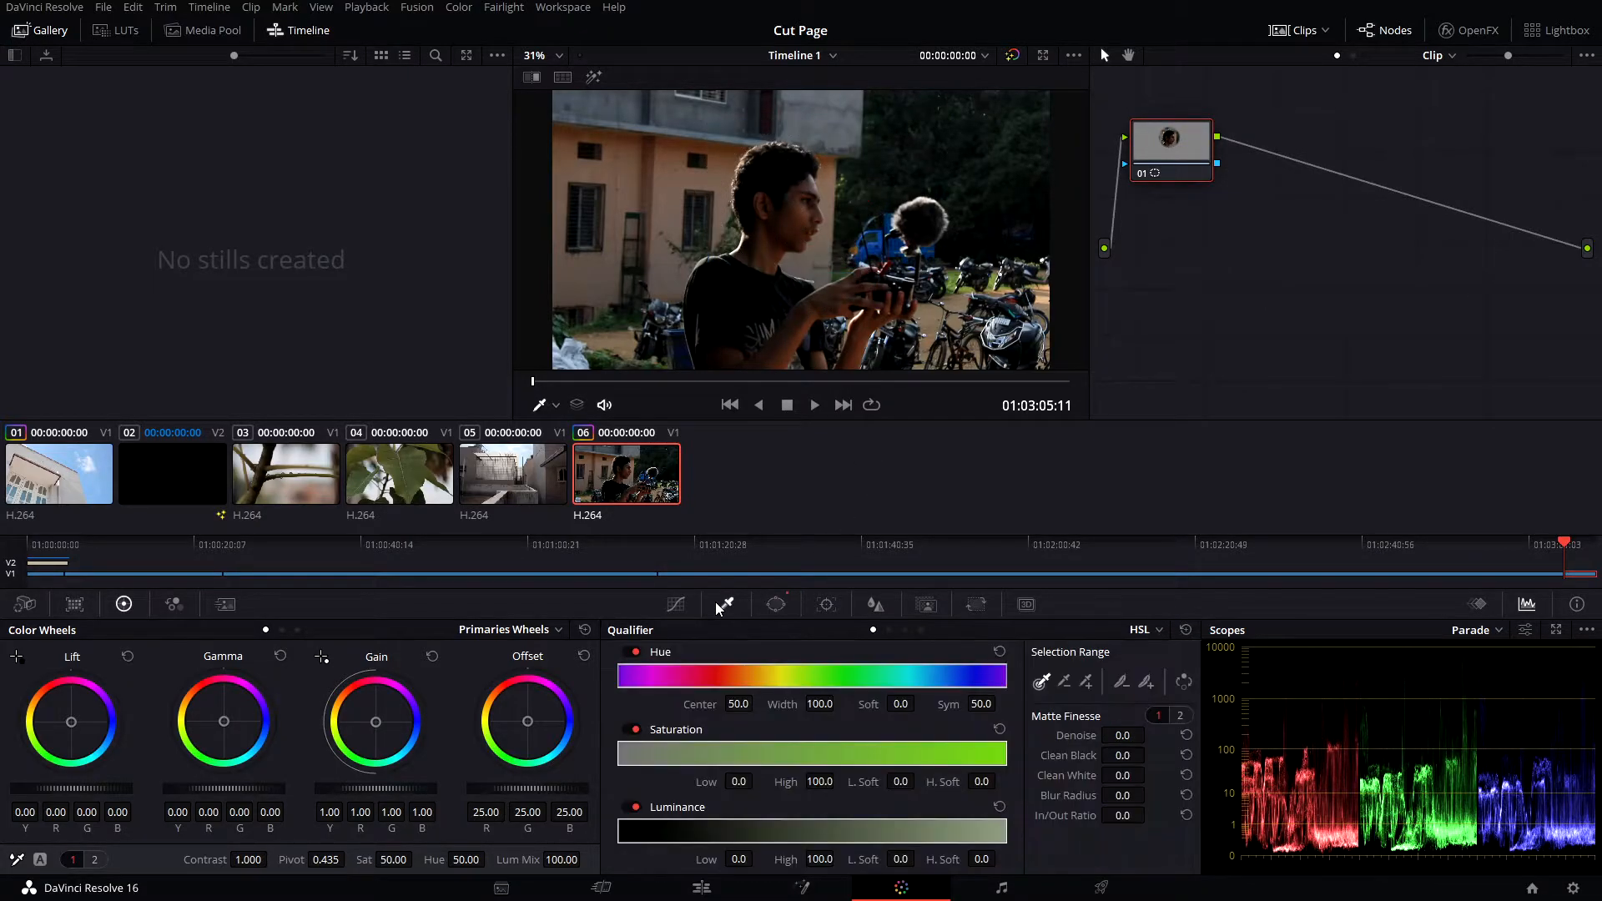
left_click(794, 203)
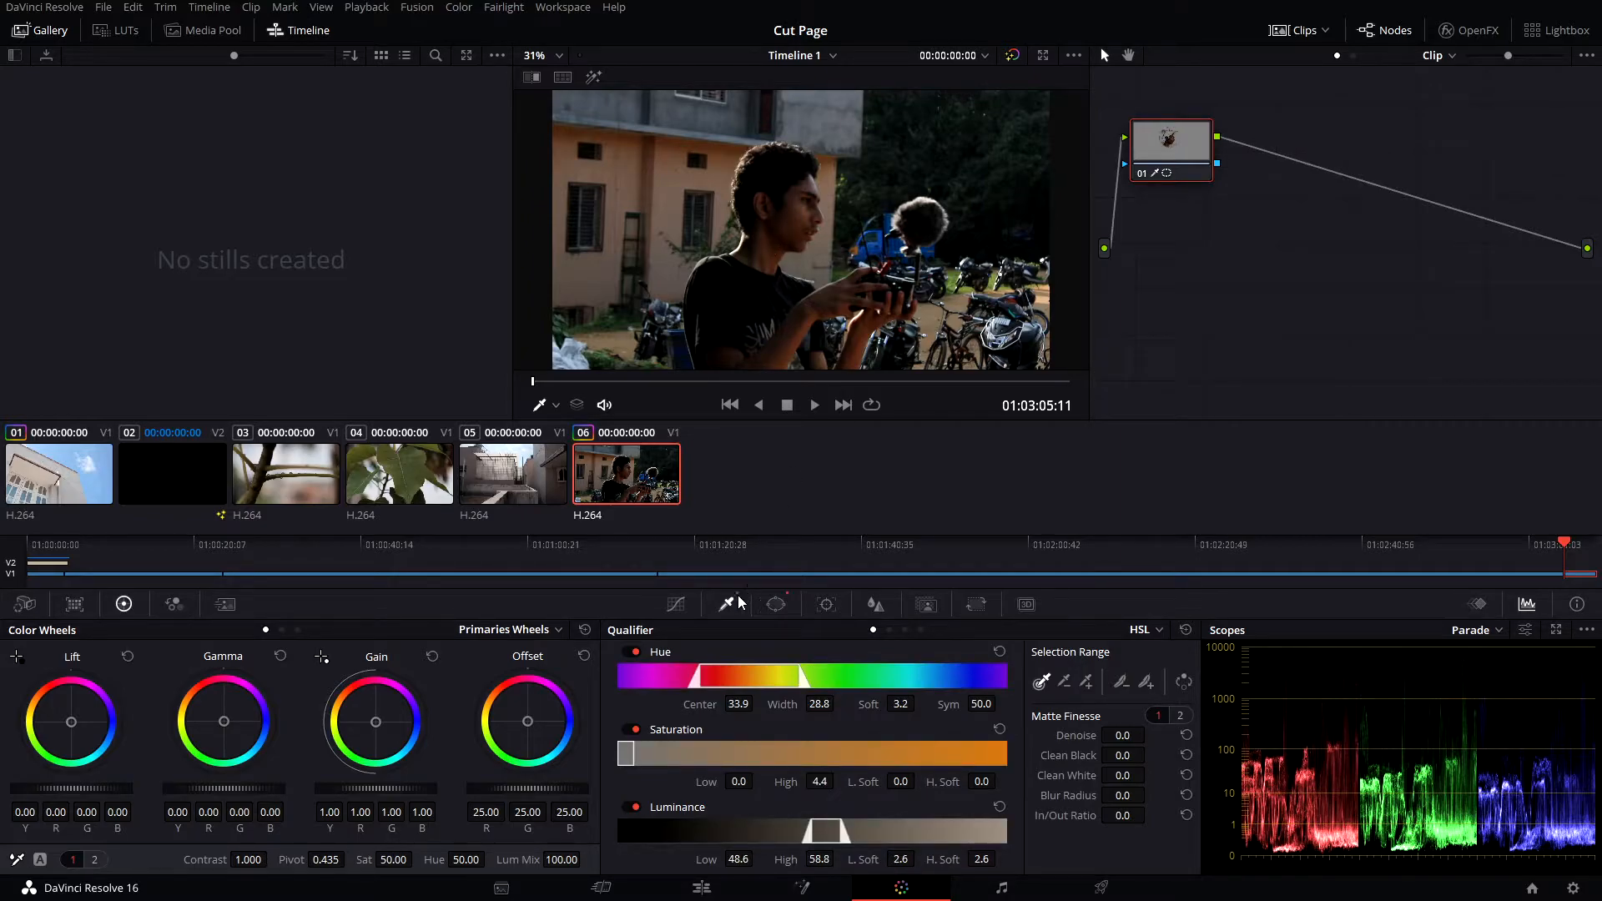
- Refine the sampled skin key by setting Hue Width to 21.1, Luminance Low to 48.4 and Luminance High to 59.4
left_click_drag(1145, 167, 1146, 359)
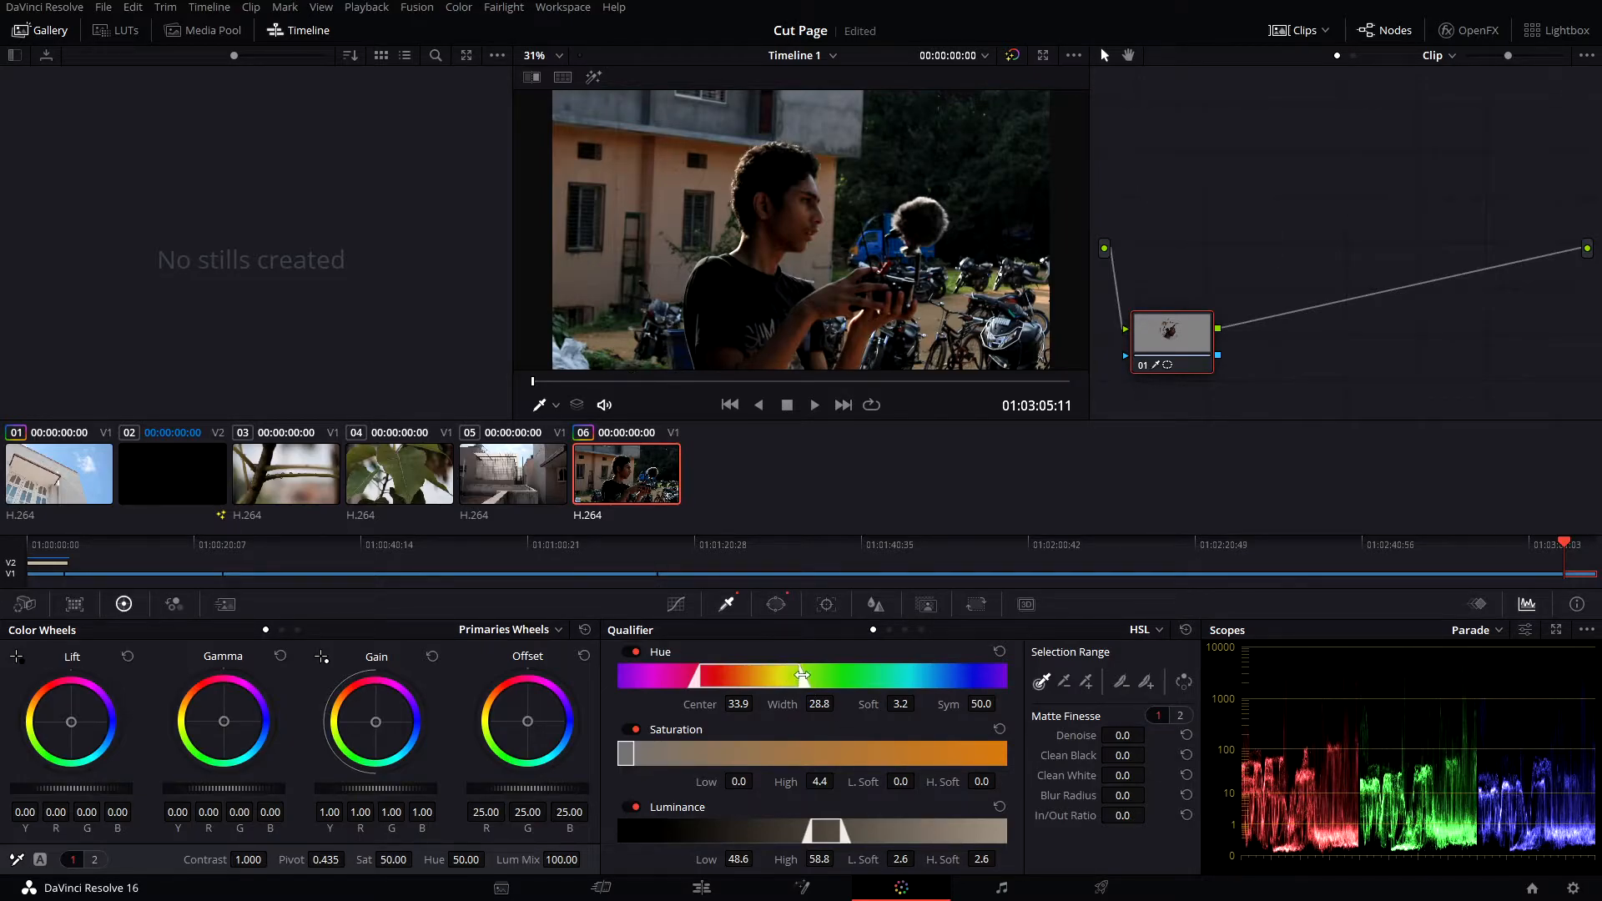
left_click_drag(798, 678, 788, 678)
left_click_drag(637, 757, 642, 756)
left_click_drag(840, 829, 813, 832)
- Check the skin key with the highlight view while setting Saturation Low to 0.0, Saturation High to 100.0 and Hue Width to 18.9
left_click(593, 78)
left_click_drag(637, 753, 1012, 753)
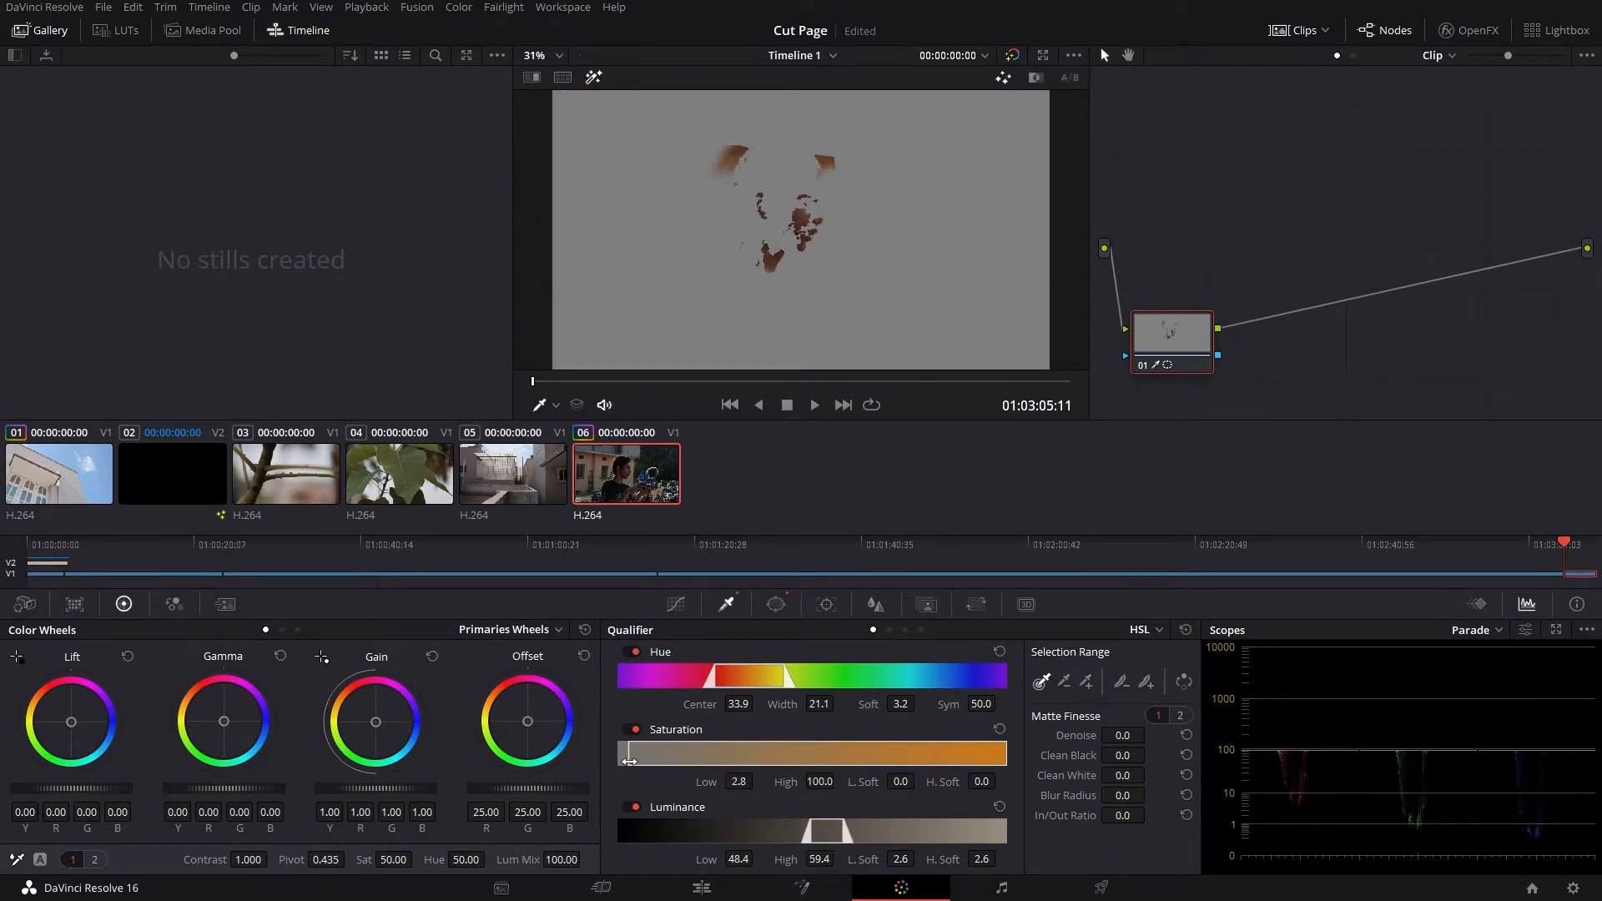
left_click_drag(788, 678, 781, 677)
left_click(531, 77)
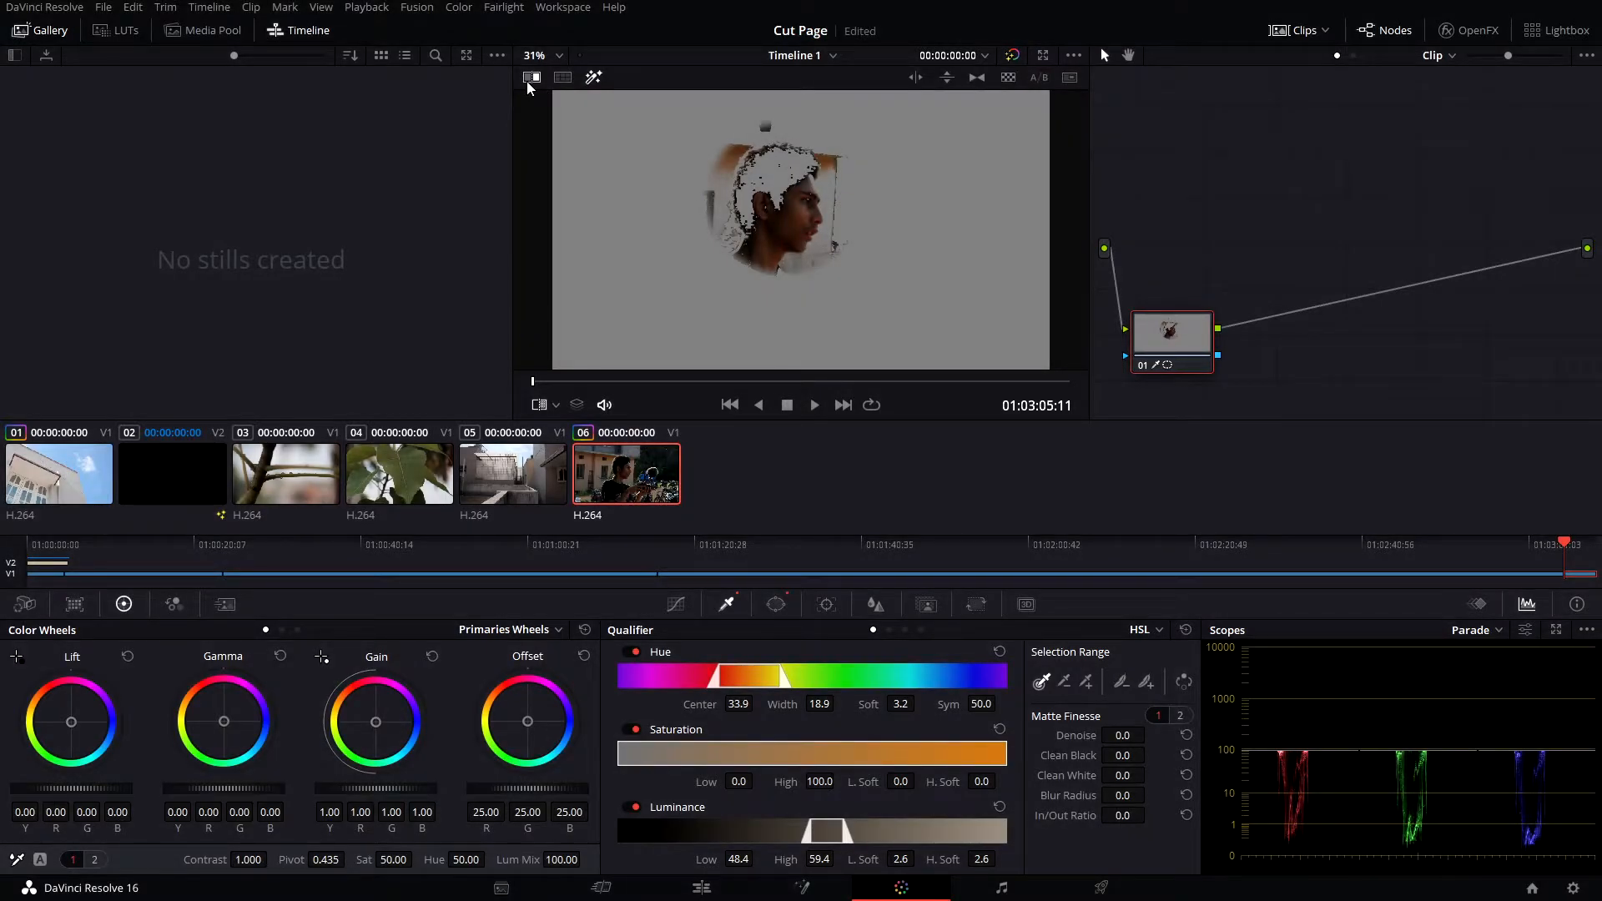
left_click_drag(1157, 357, 1149, 236)
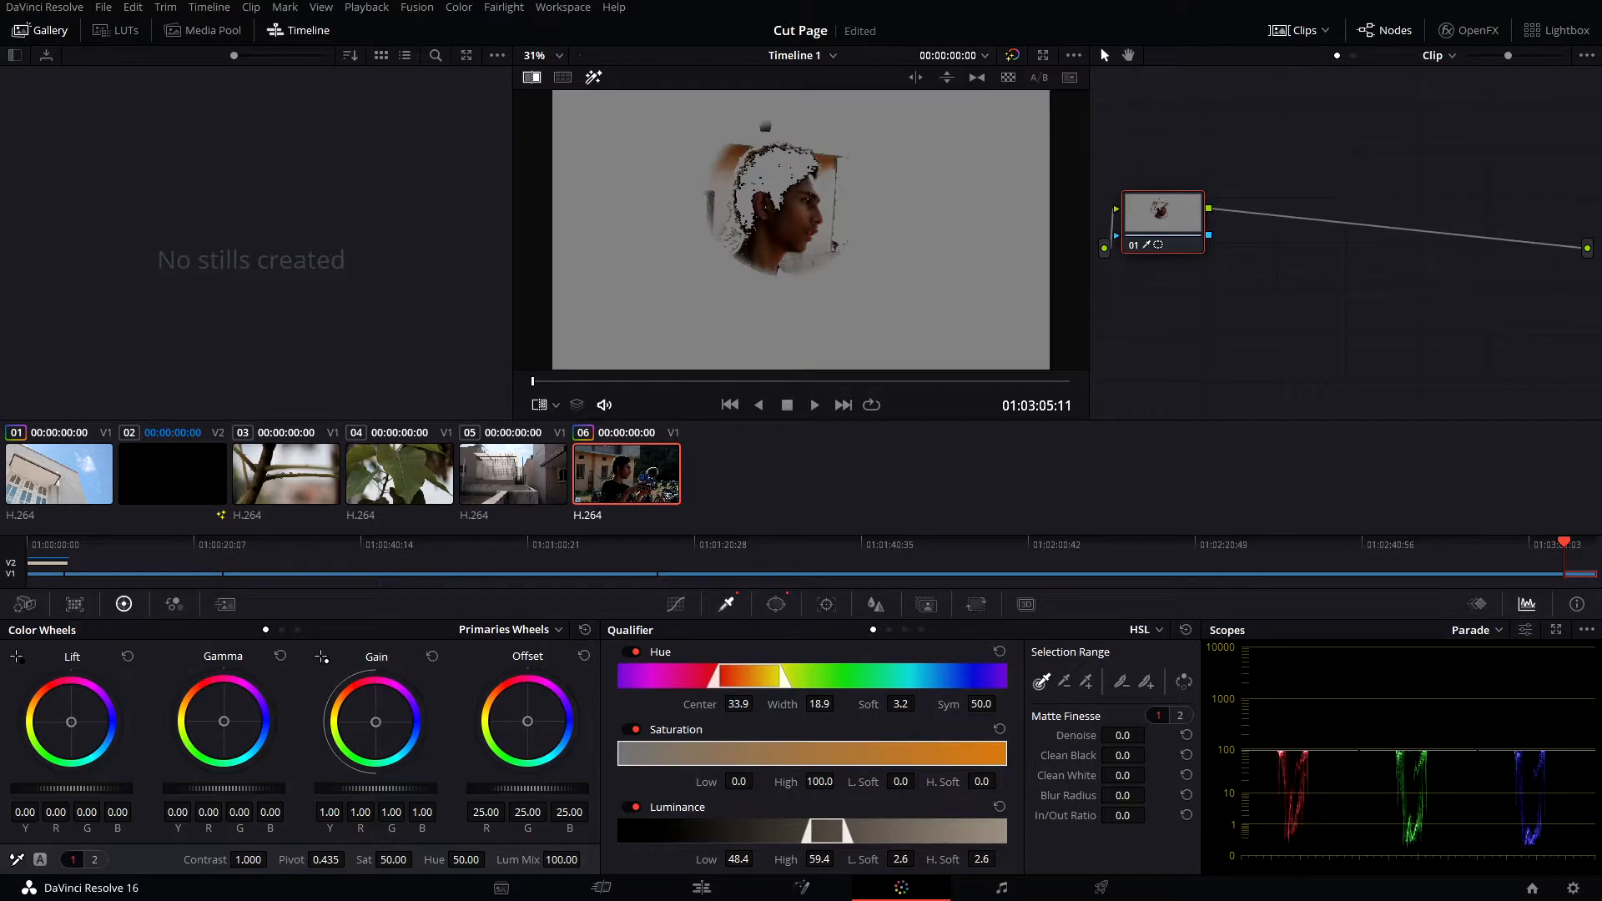
left_click(593, 78)
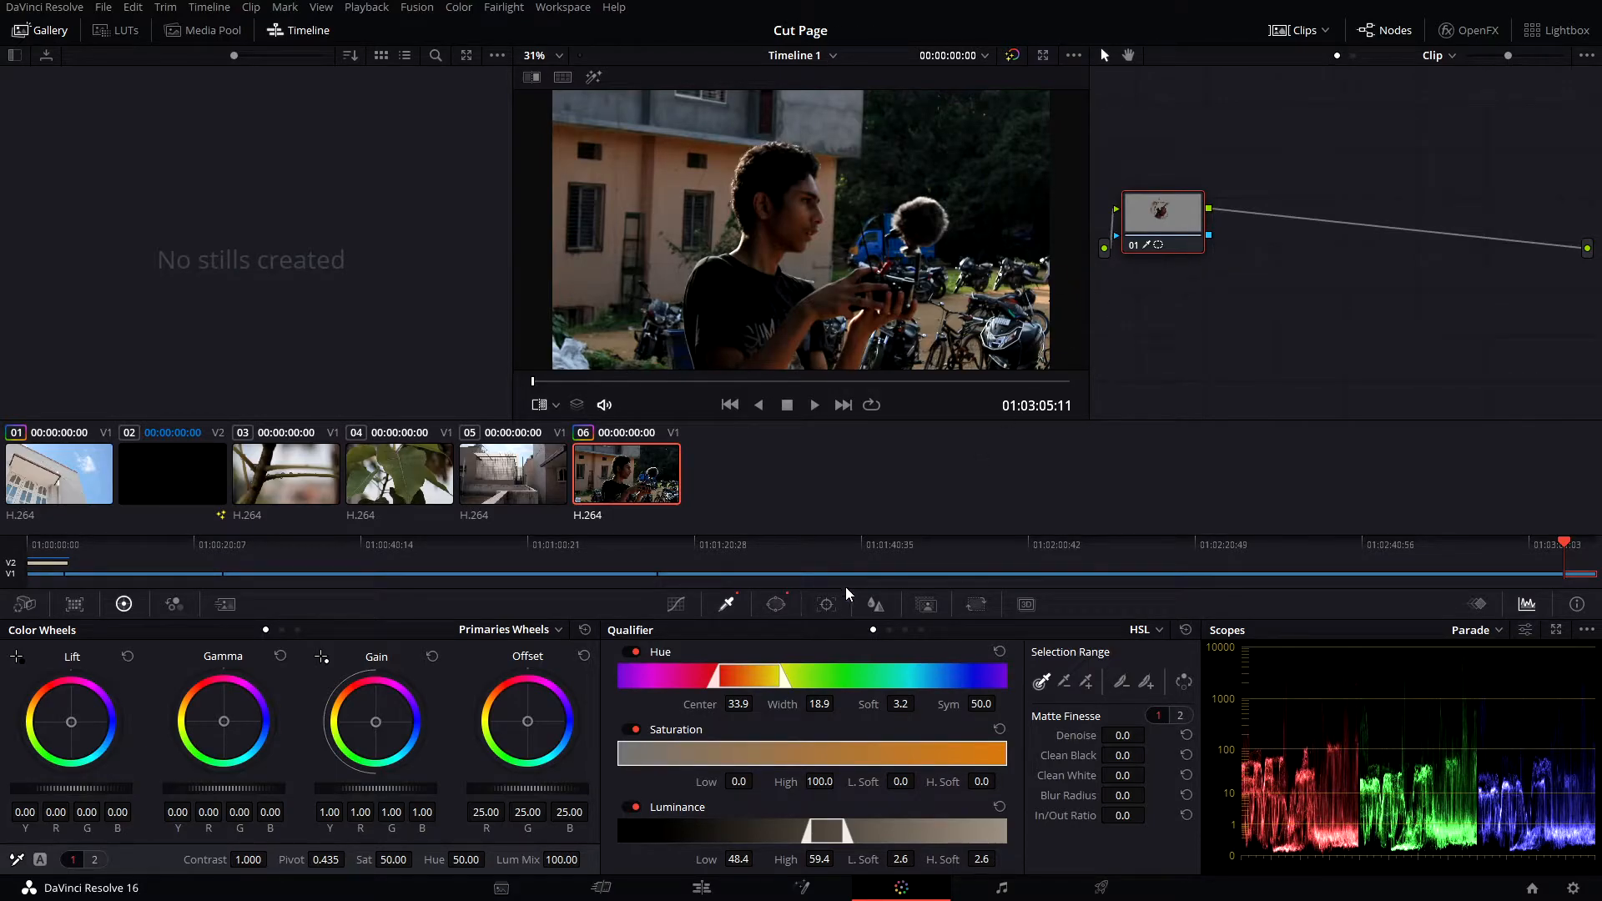
- Reshape the head window into an oval with Size 42.41, Aspect 34.52, Pan 48.74, Tilt 50.65 and Soft 1 at 1.75
left_click(777, 604)
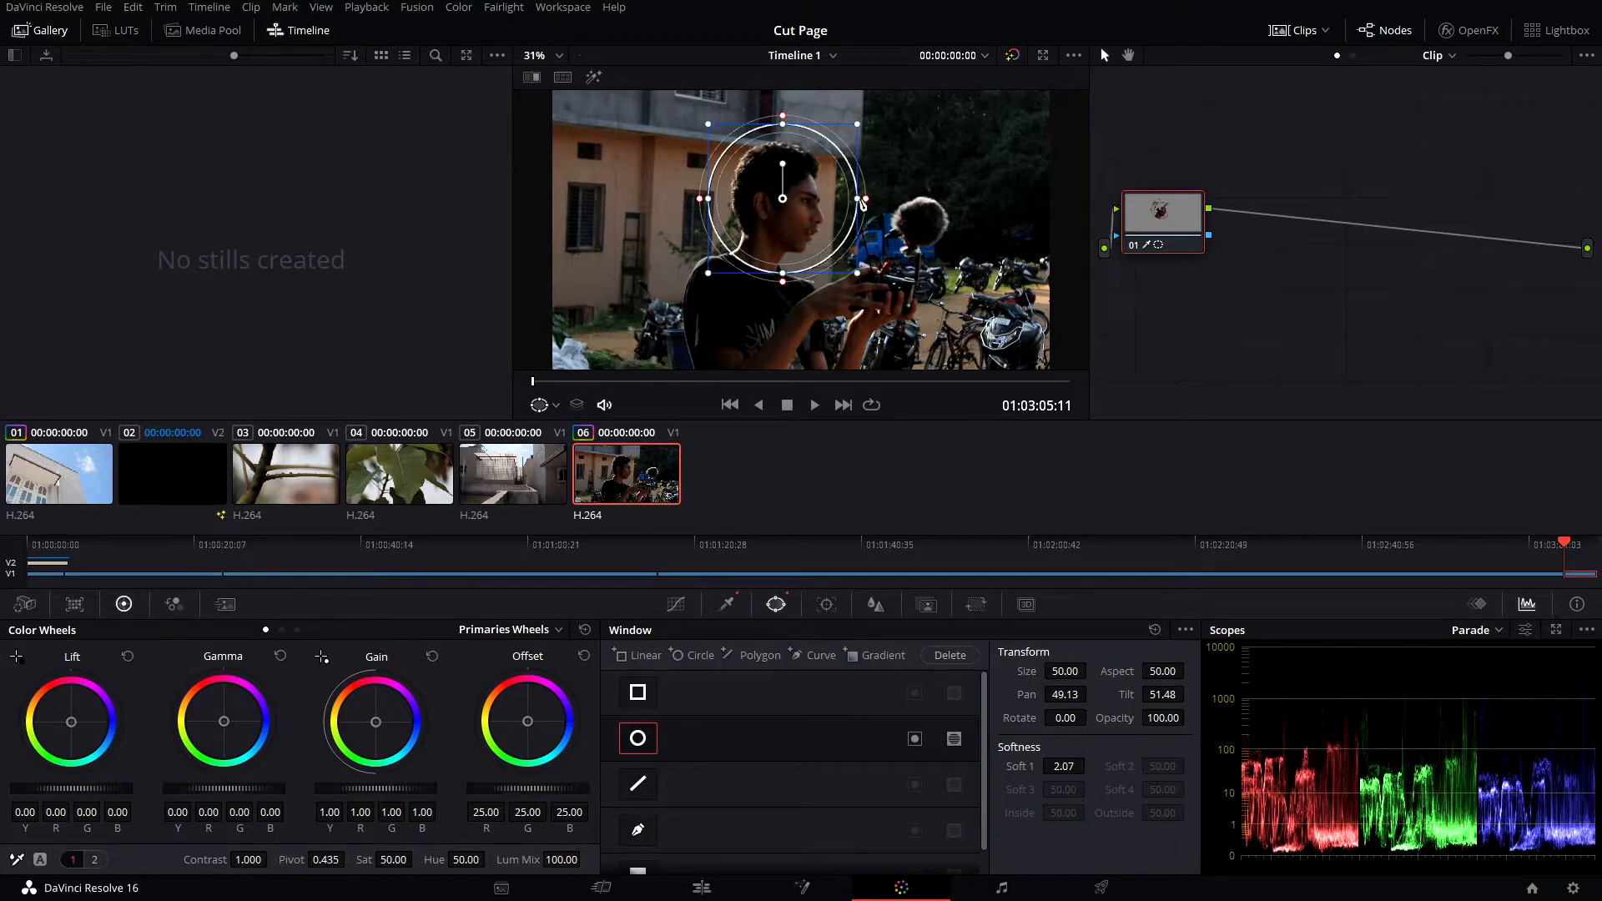
left_click_drag(868, 203, 864, 200)
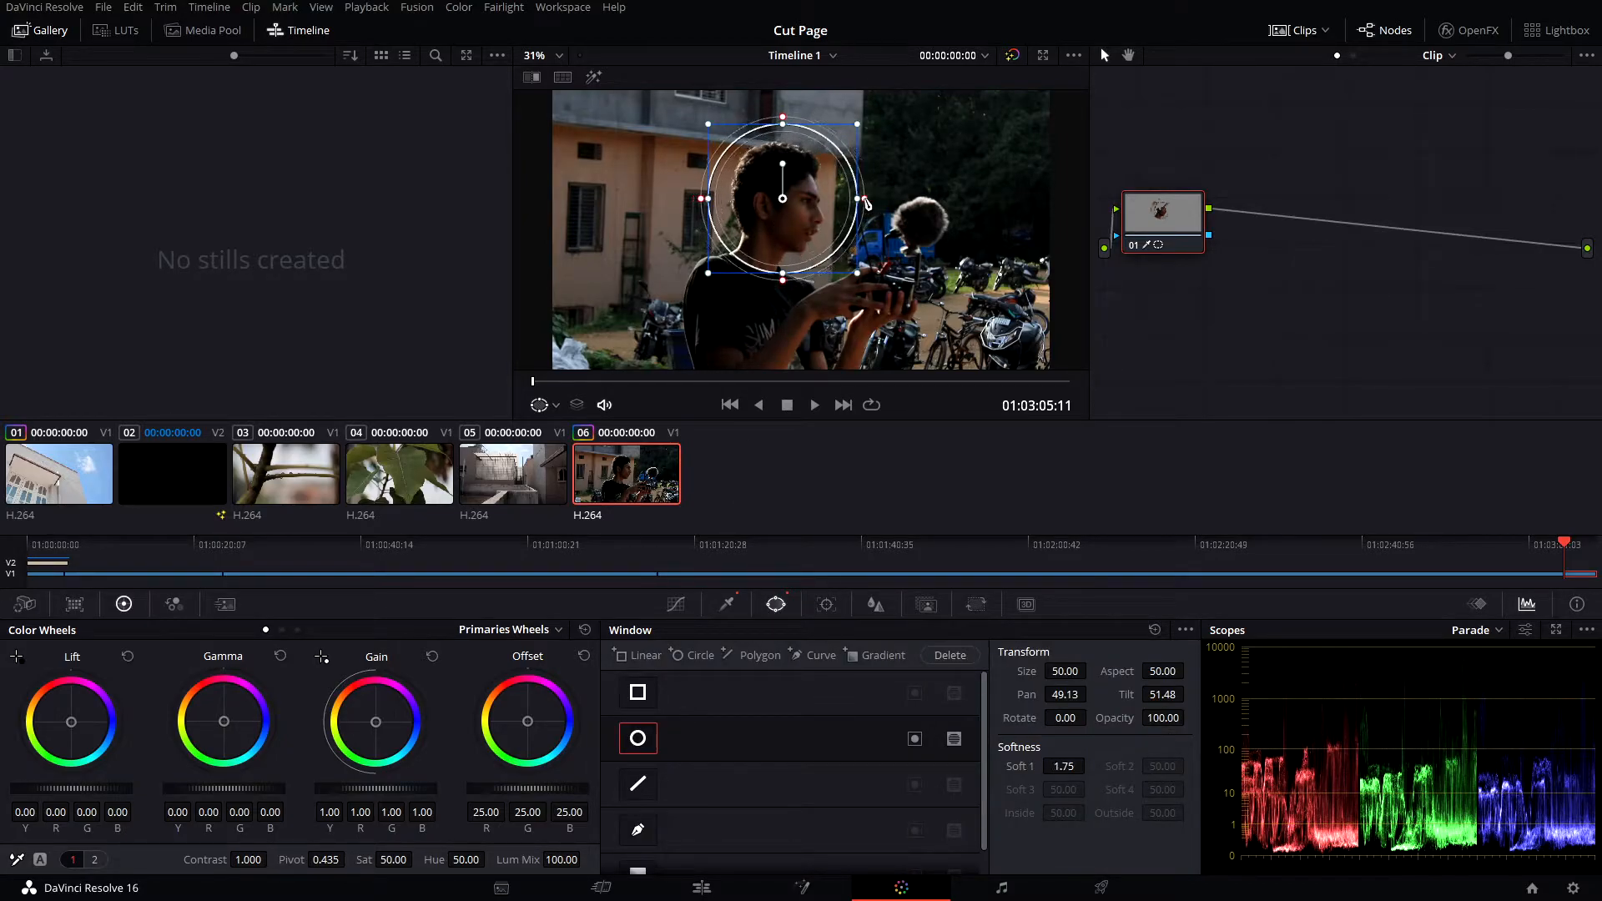
left_click_drag(858, 274, 841, 276)
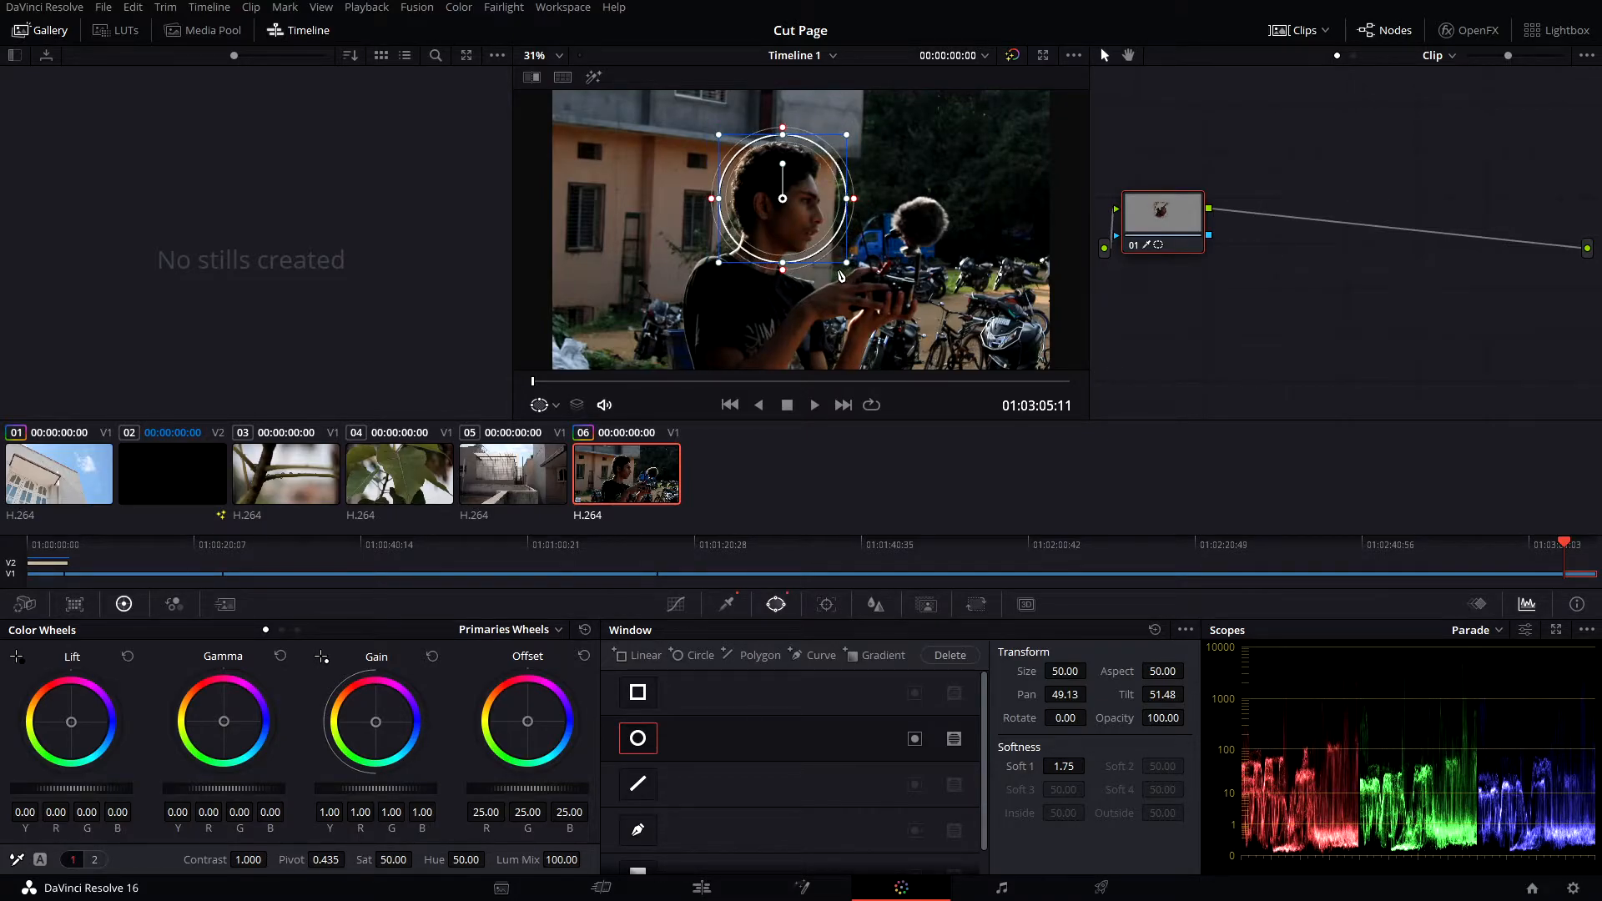
left_click_drag(854, 199, 815, 197)
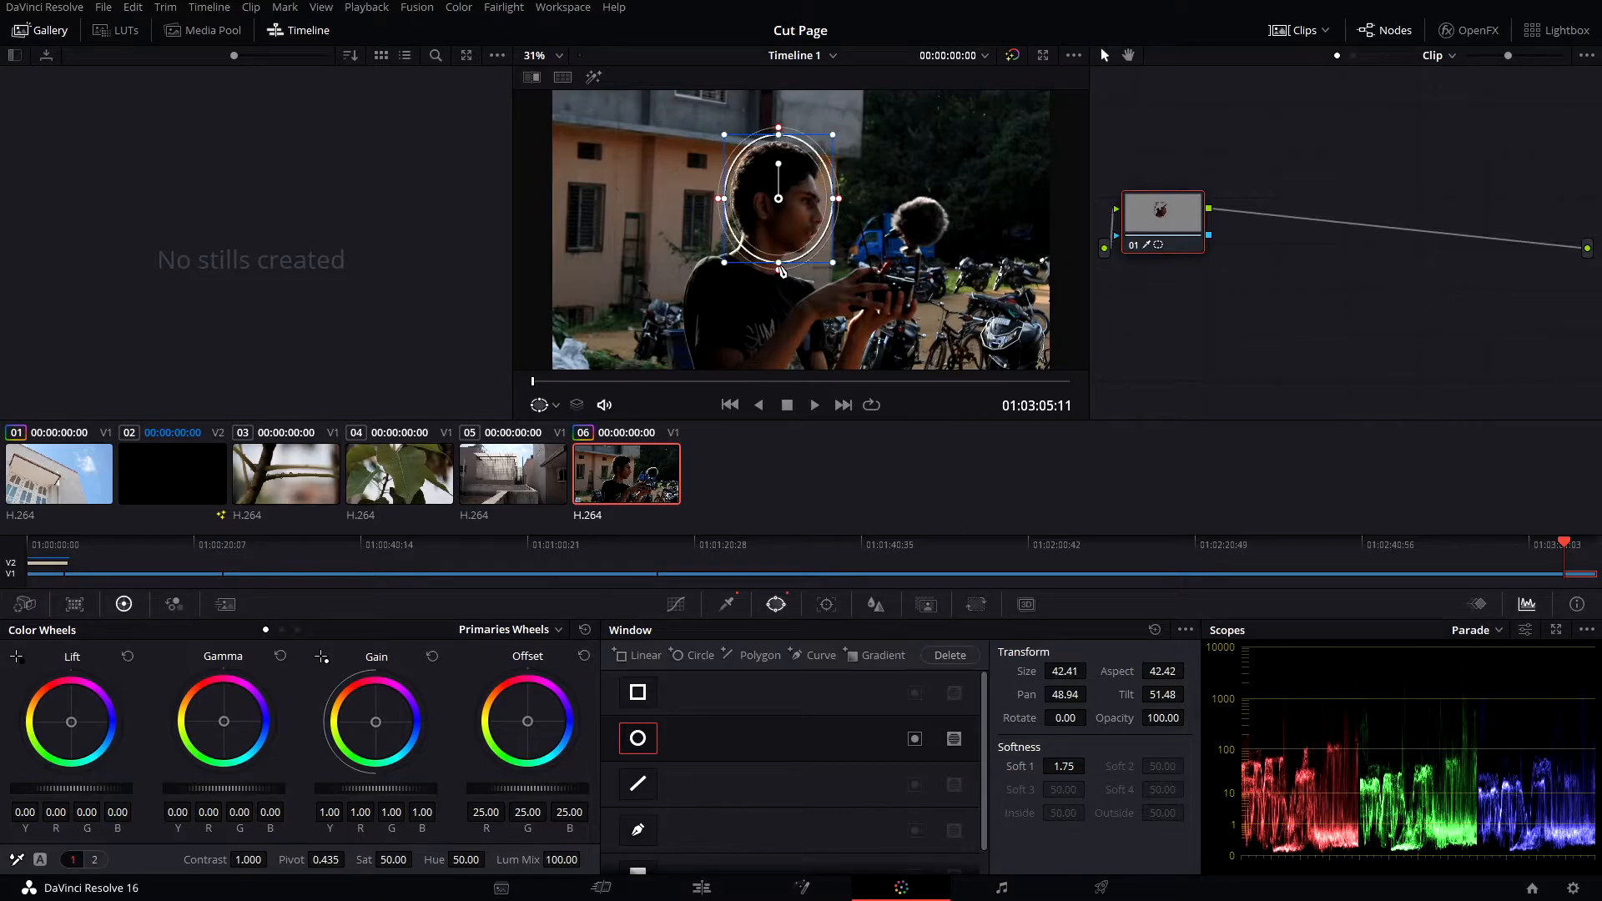
left_click_drag(779, 265, 777, 305)
left_click_drag(790, 224, 787, 223)
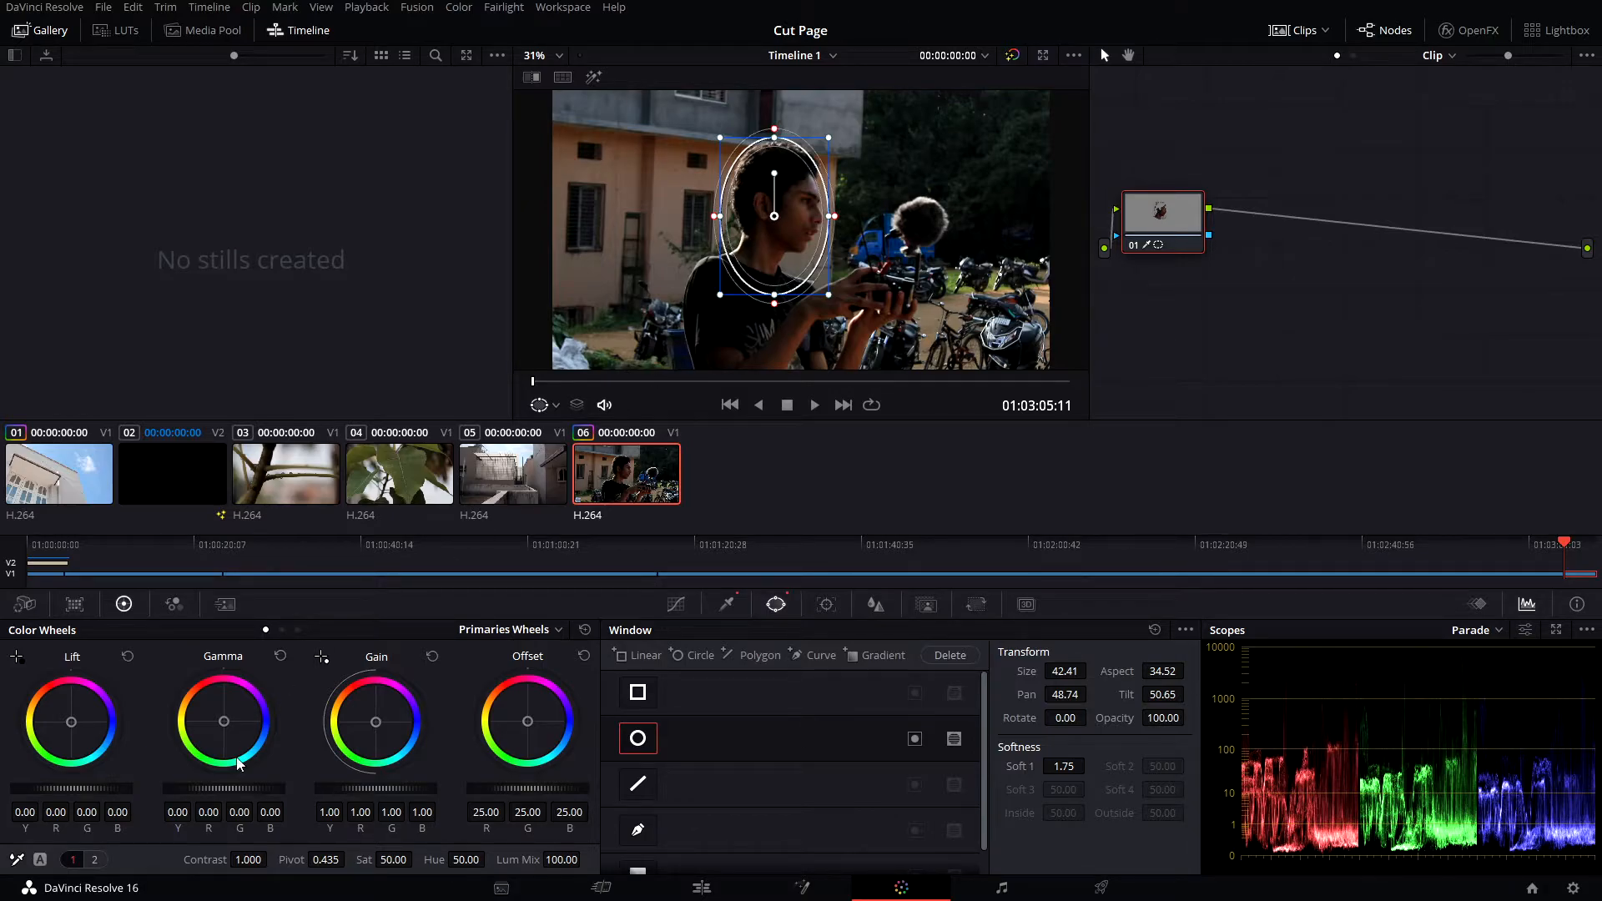
- Set node 01's master Gamma to 0.05, and show the Tracker controls while shortening the oval window to fit the head
left_click_drag(224, 788, 263, 797)
left_click_drag(107, 789, 105, 789)
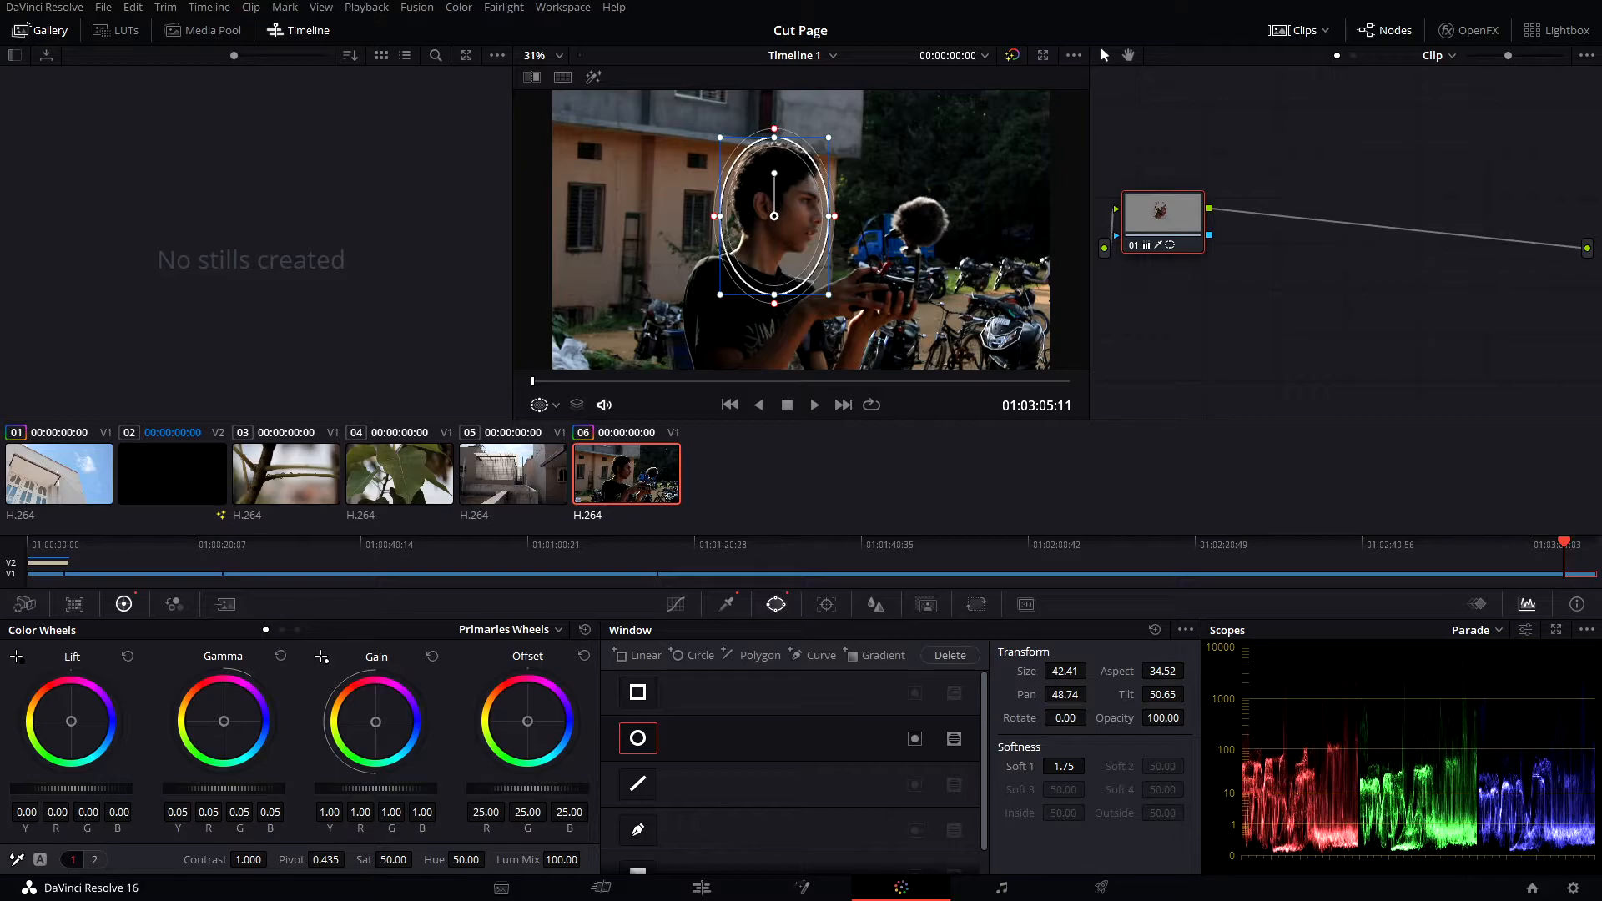
left_click(825, 606)
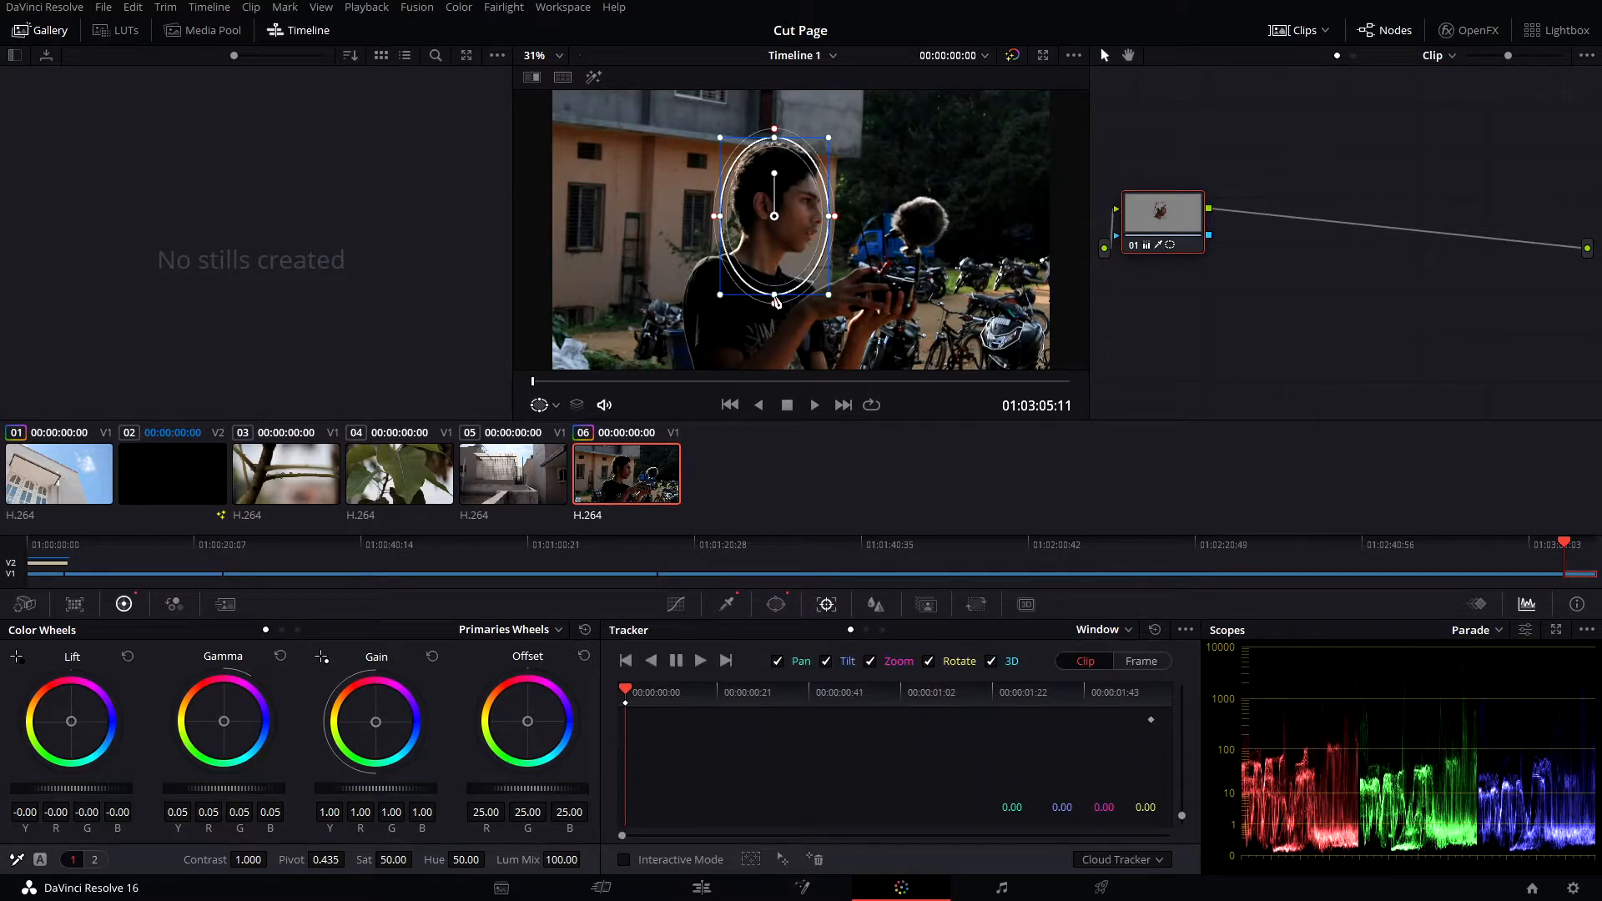
left_click_drag(775, 299, 784, 239)
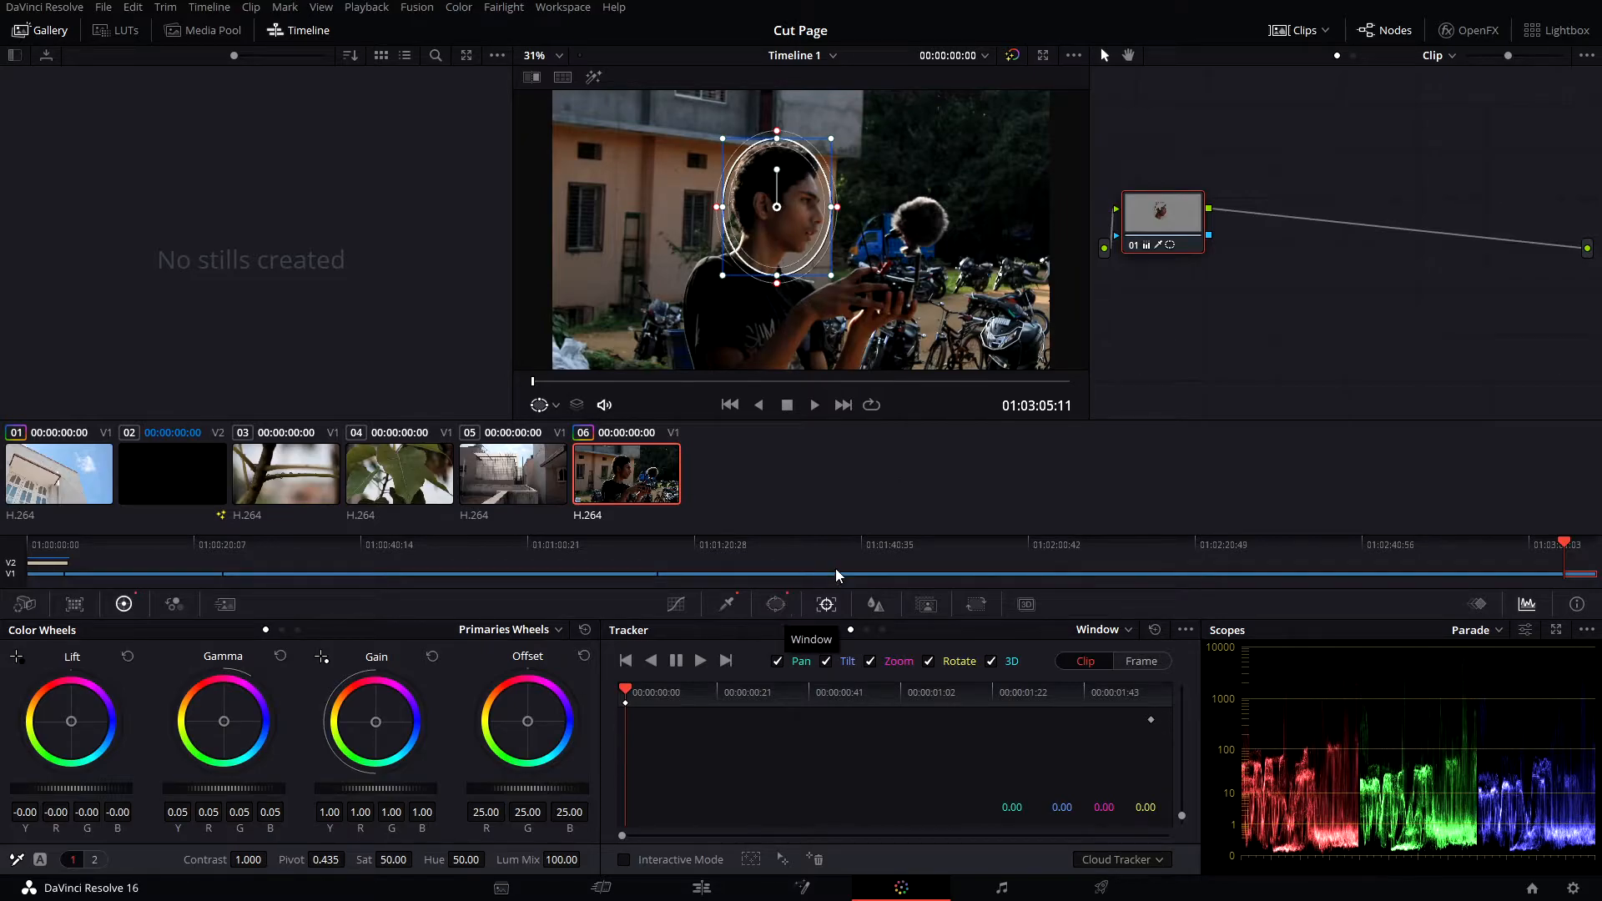
right_click(1239, 256)
mouse_move(1306, 291)
left_click(1153, 286)
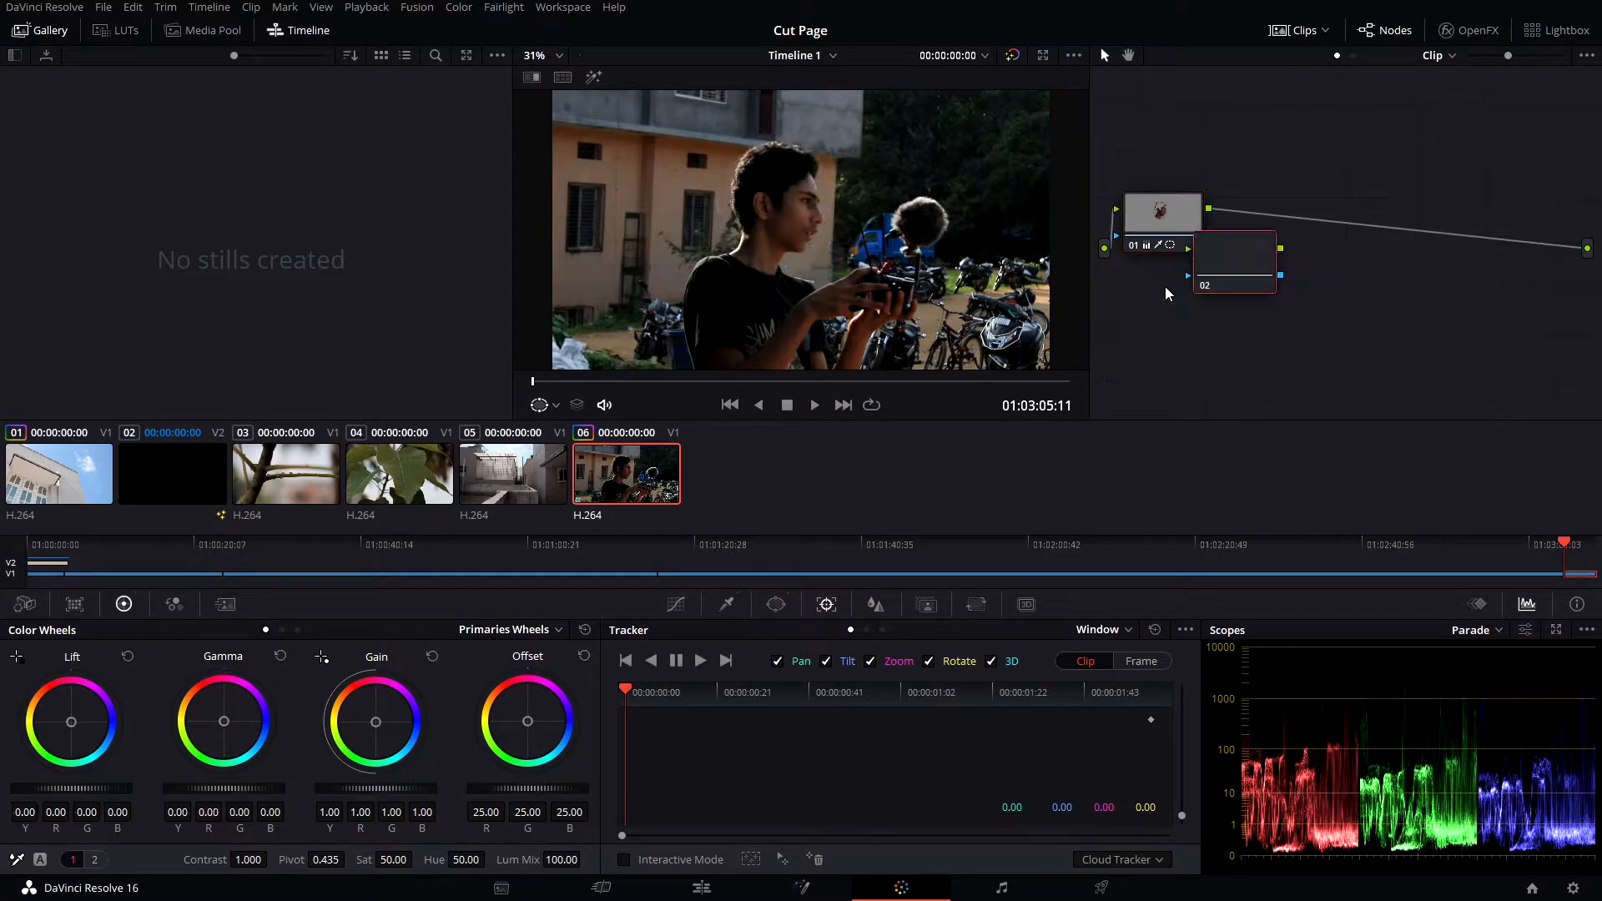
mouse_move(1277, 254)
left_mouse_down()
mouse_move(1299, 214)
mouse_move(1281, 225)
left_mouse_up()
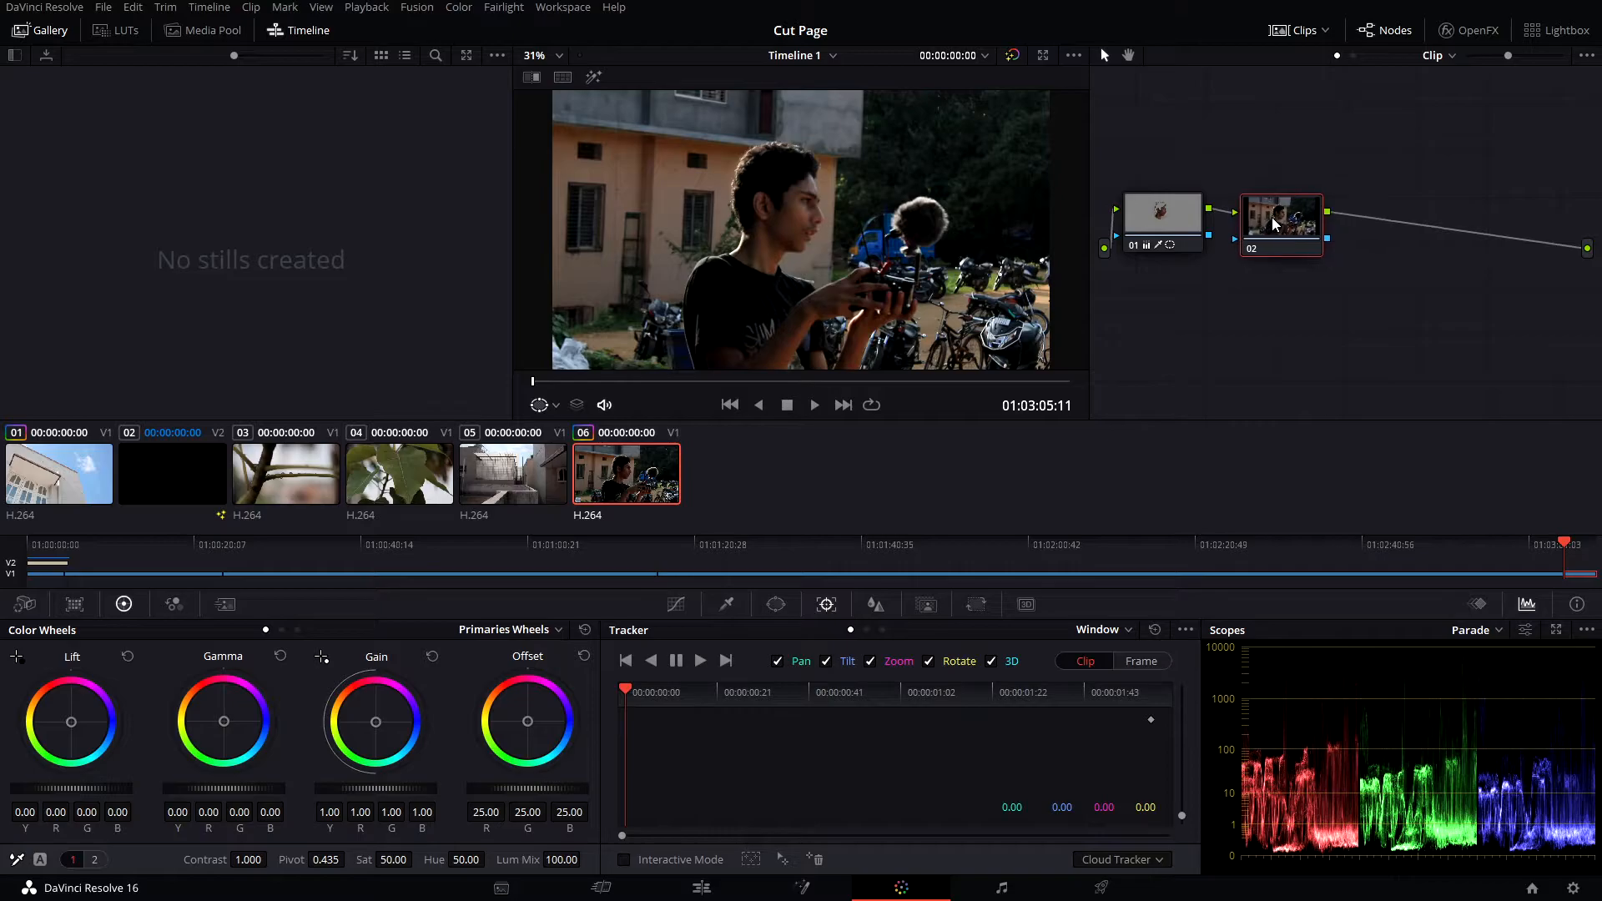
right_click(1266, 226)
left_click(1264, 226)
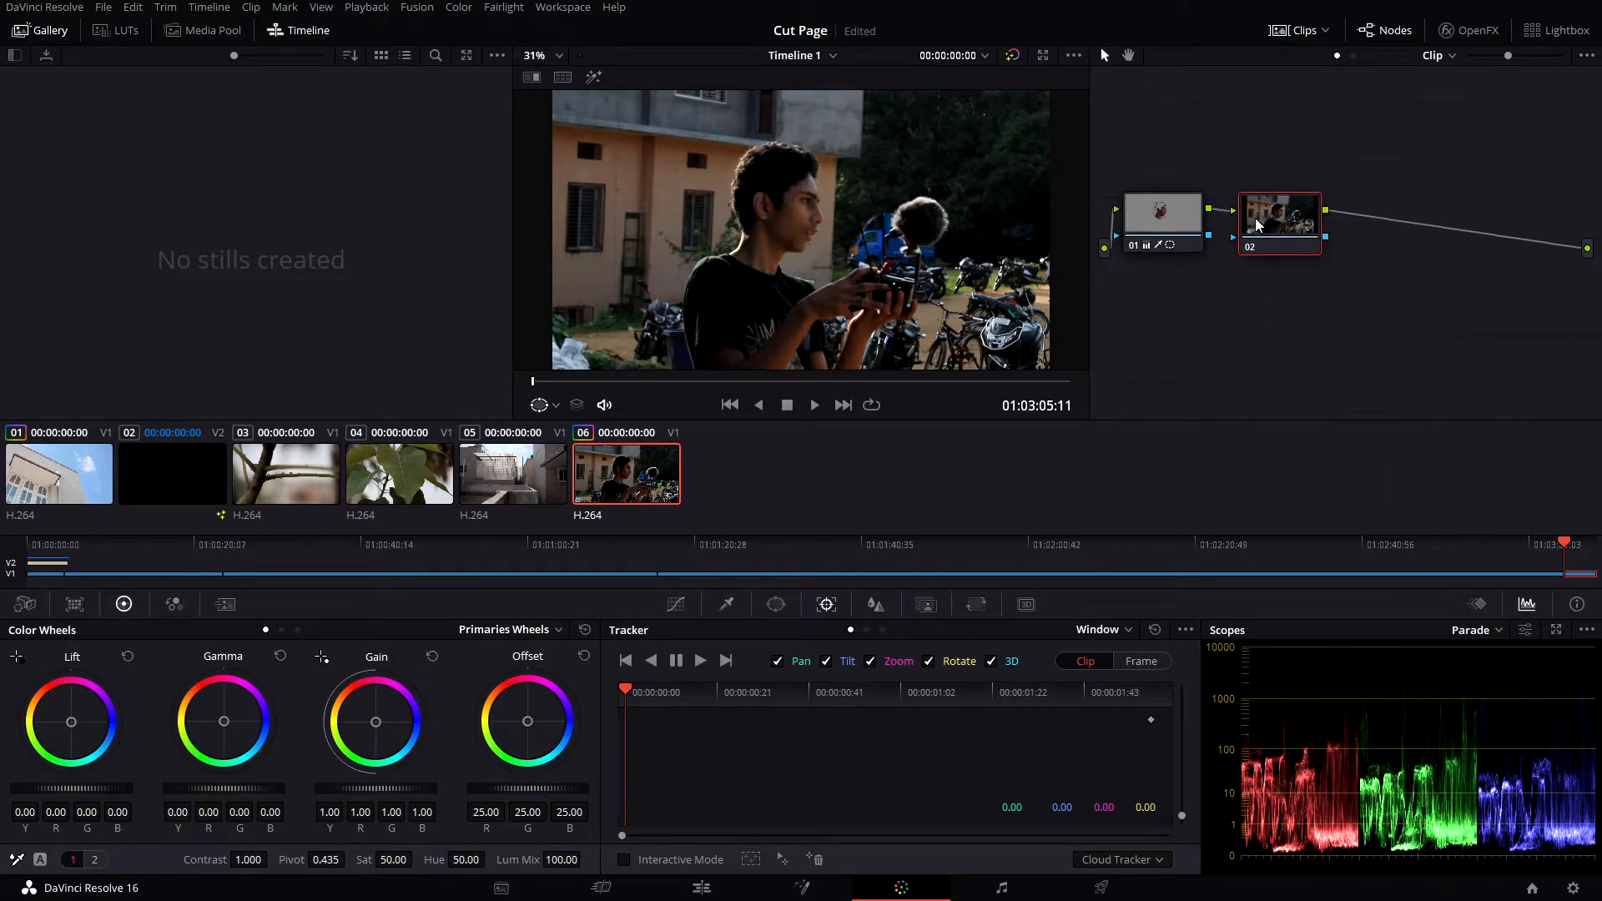
key("Delete")
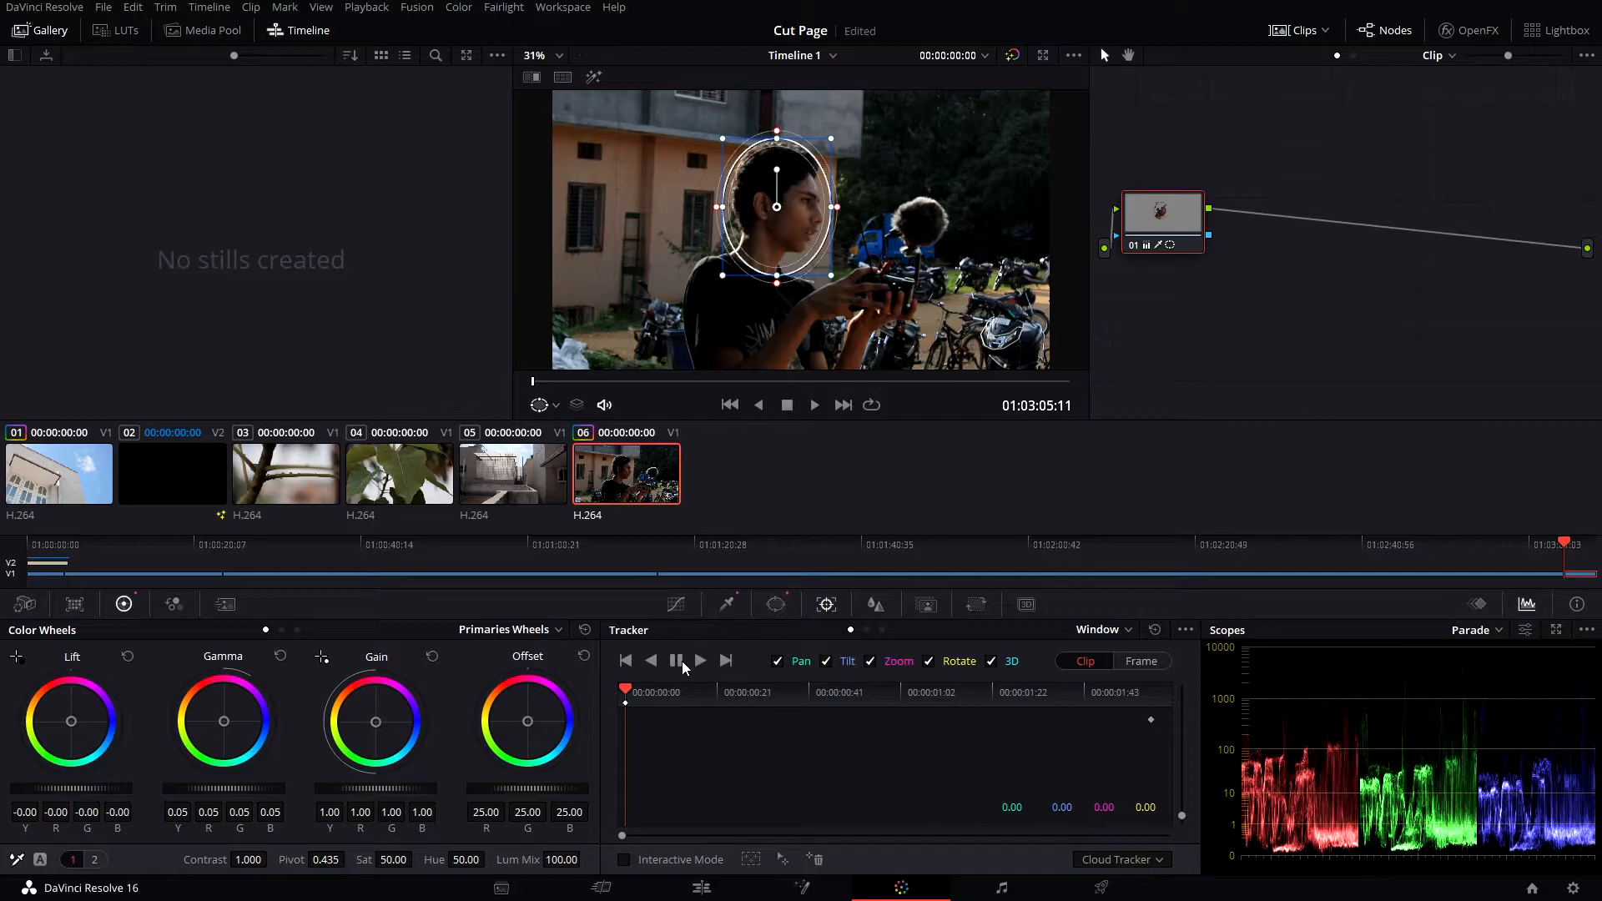
- Set node 01's Offset to 24.65, Gain to 1.05 and Saturation to 63.20, and track its head window forward through the clip
mouse_move(539, 789)
left_mouse_down()
mouse_move(492, 788)
mouse_move(530, 789)
left_mouse_up()
left_click_drag(373, 790, 385, 790)
left_click_drag(394, 860, 431, 859)
left_click(704, 663)
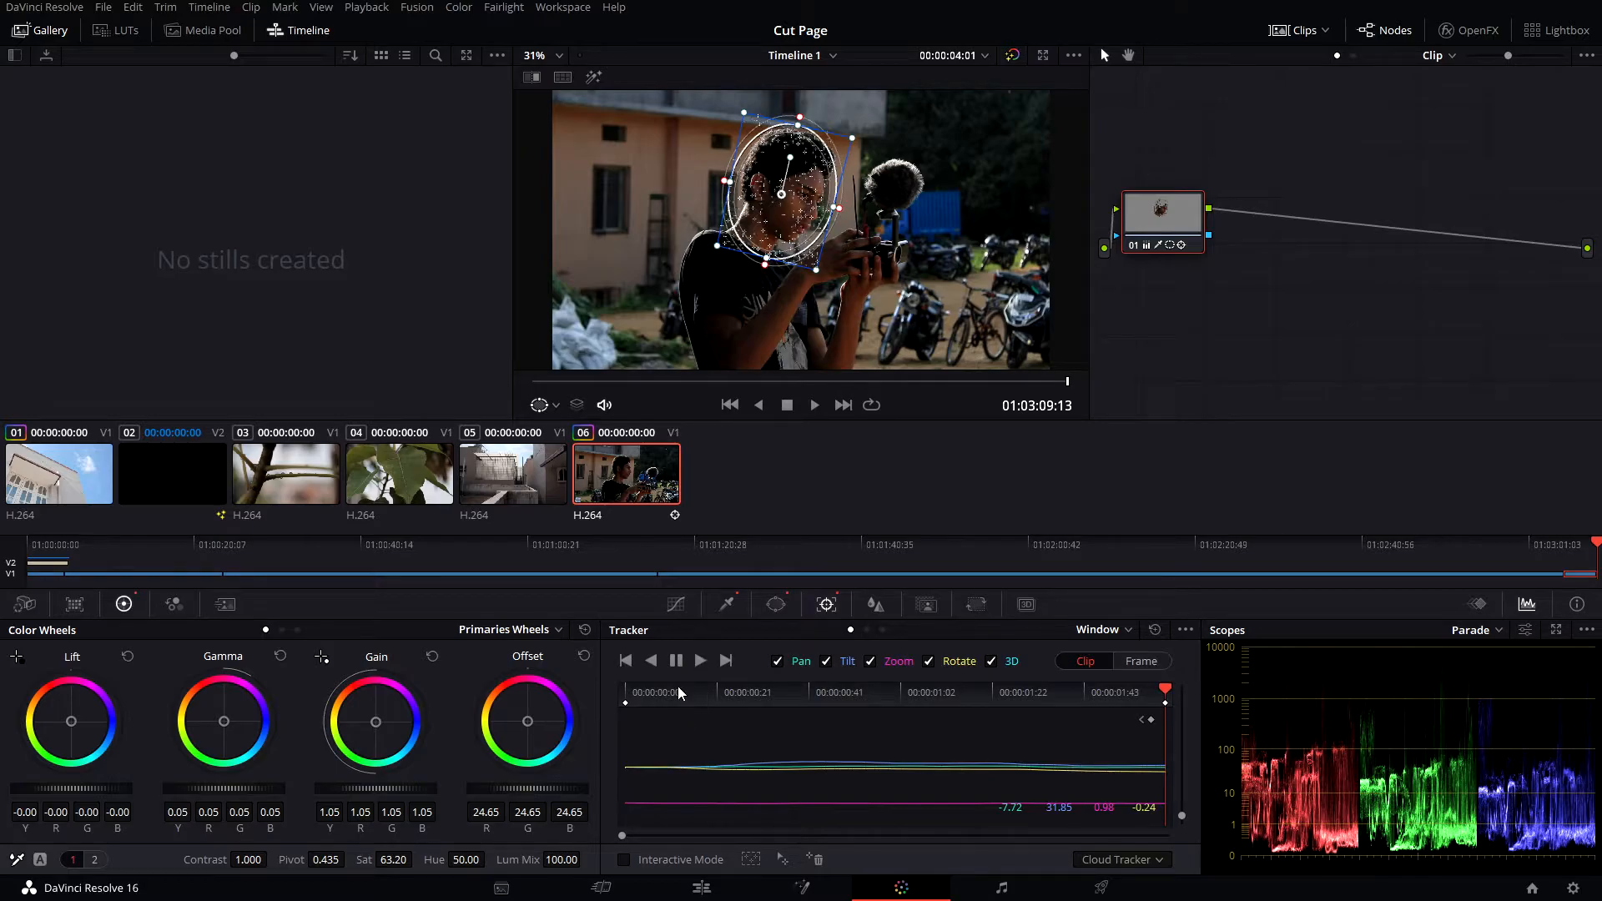
- Scrub through the clip to check the tracked head window, return to the first frame and save the project
left_click(616, 692)
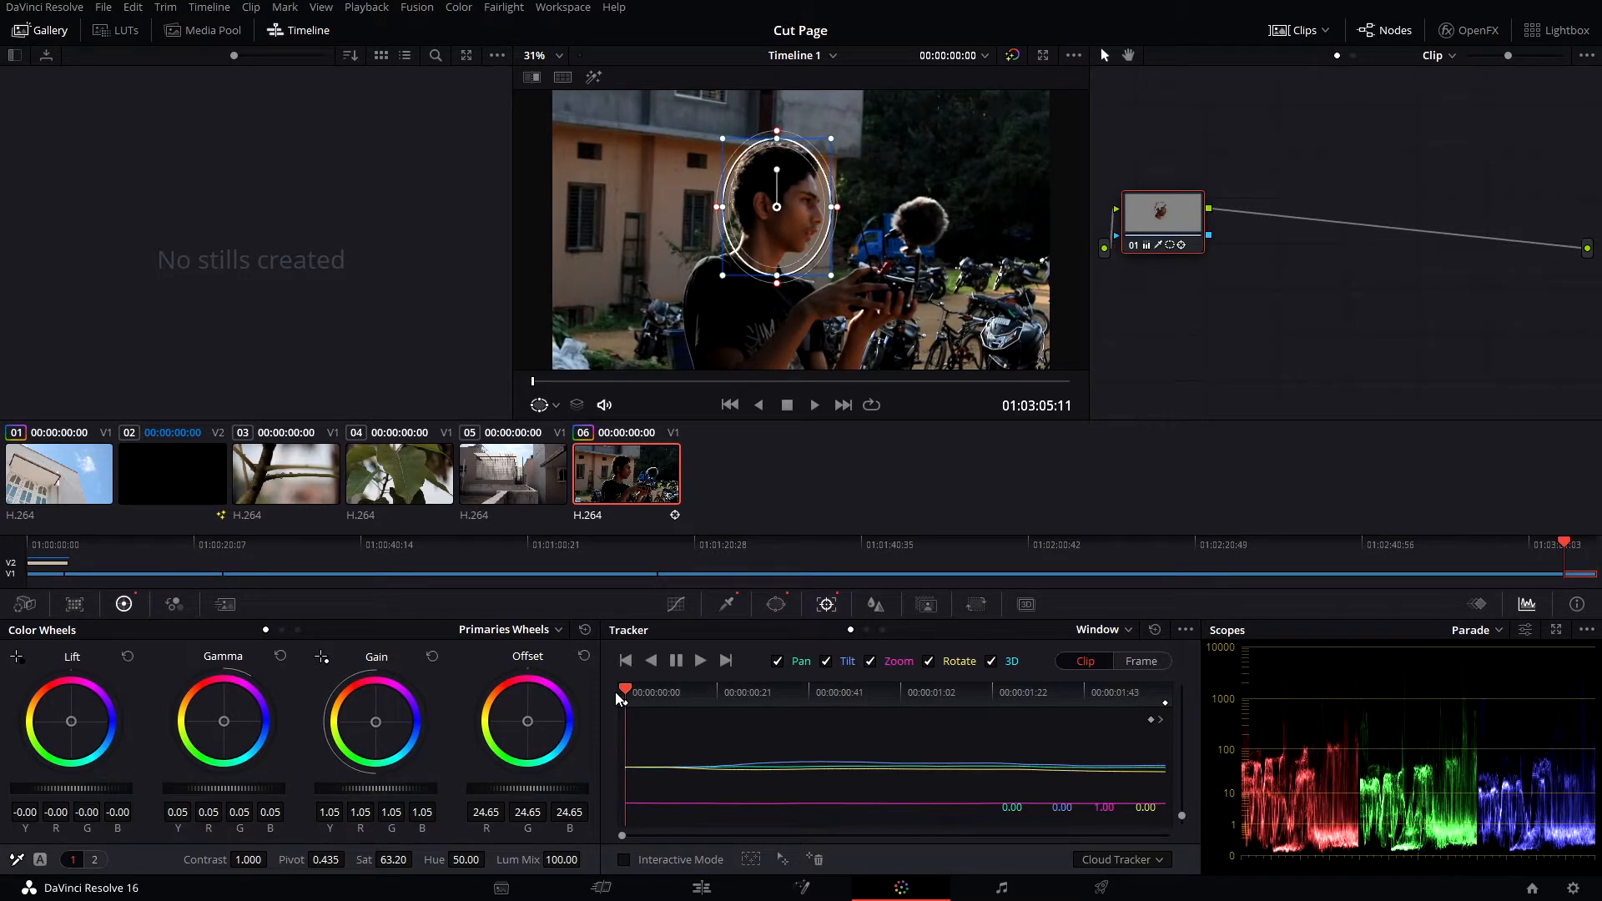
left_click_drag(659, 691, 1135, 700)
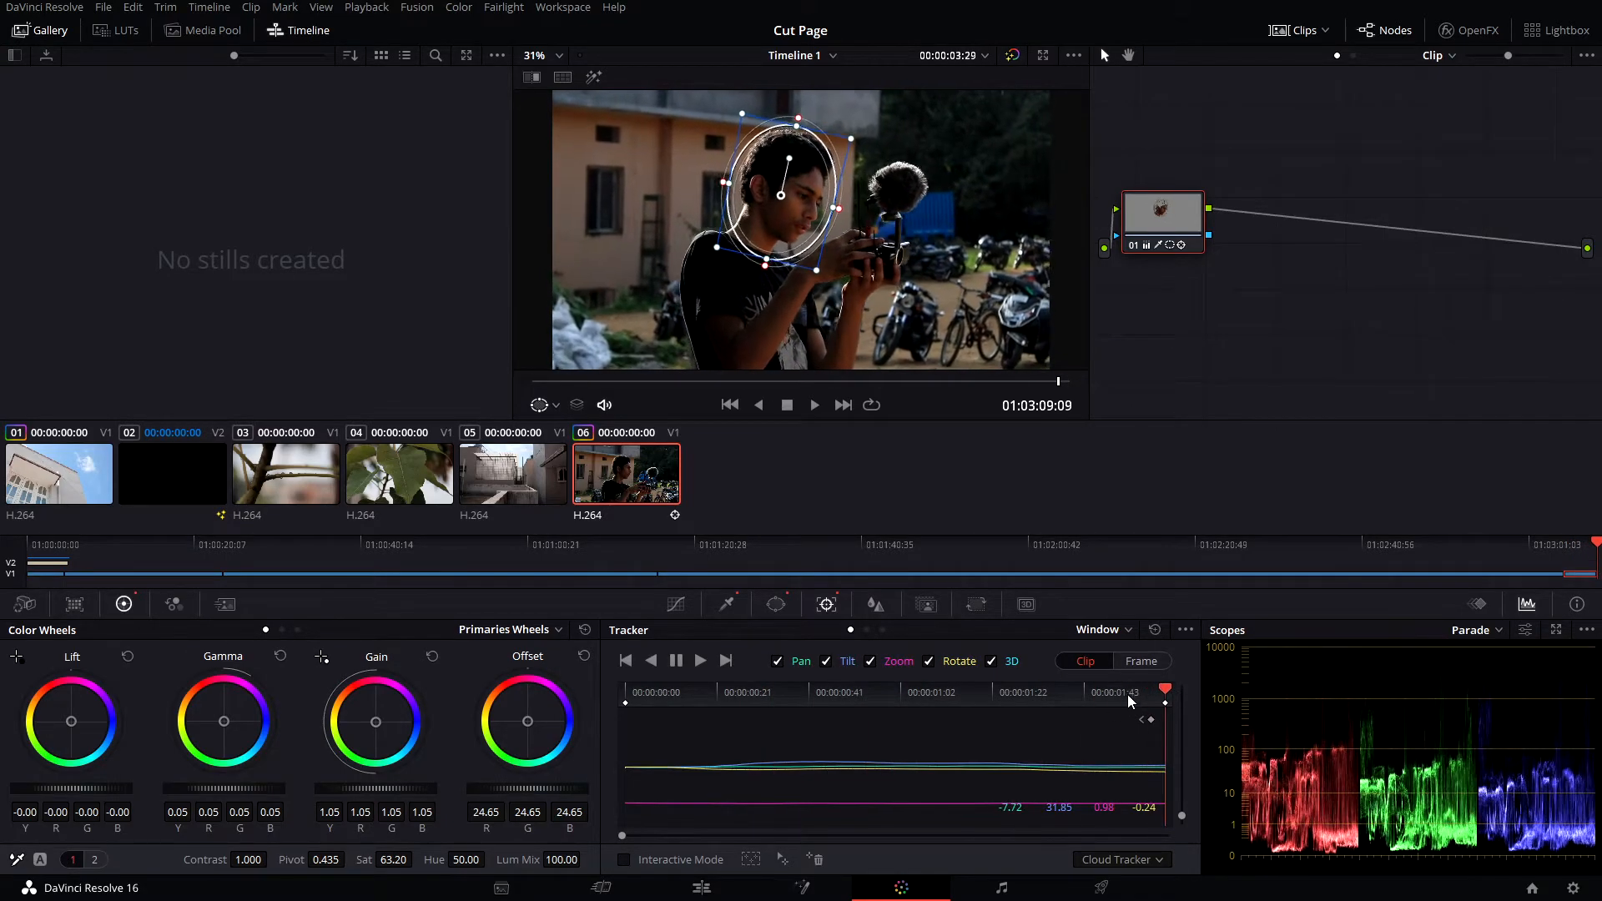
left_click_drag(1009, 709, 701, 704)
left_click_drag(856, 716, 607, 729)
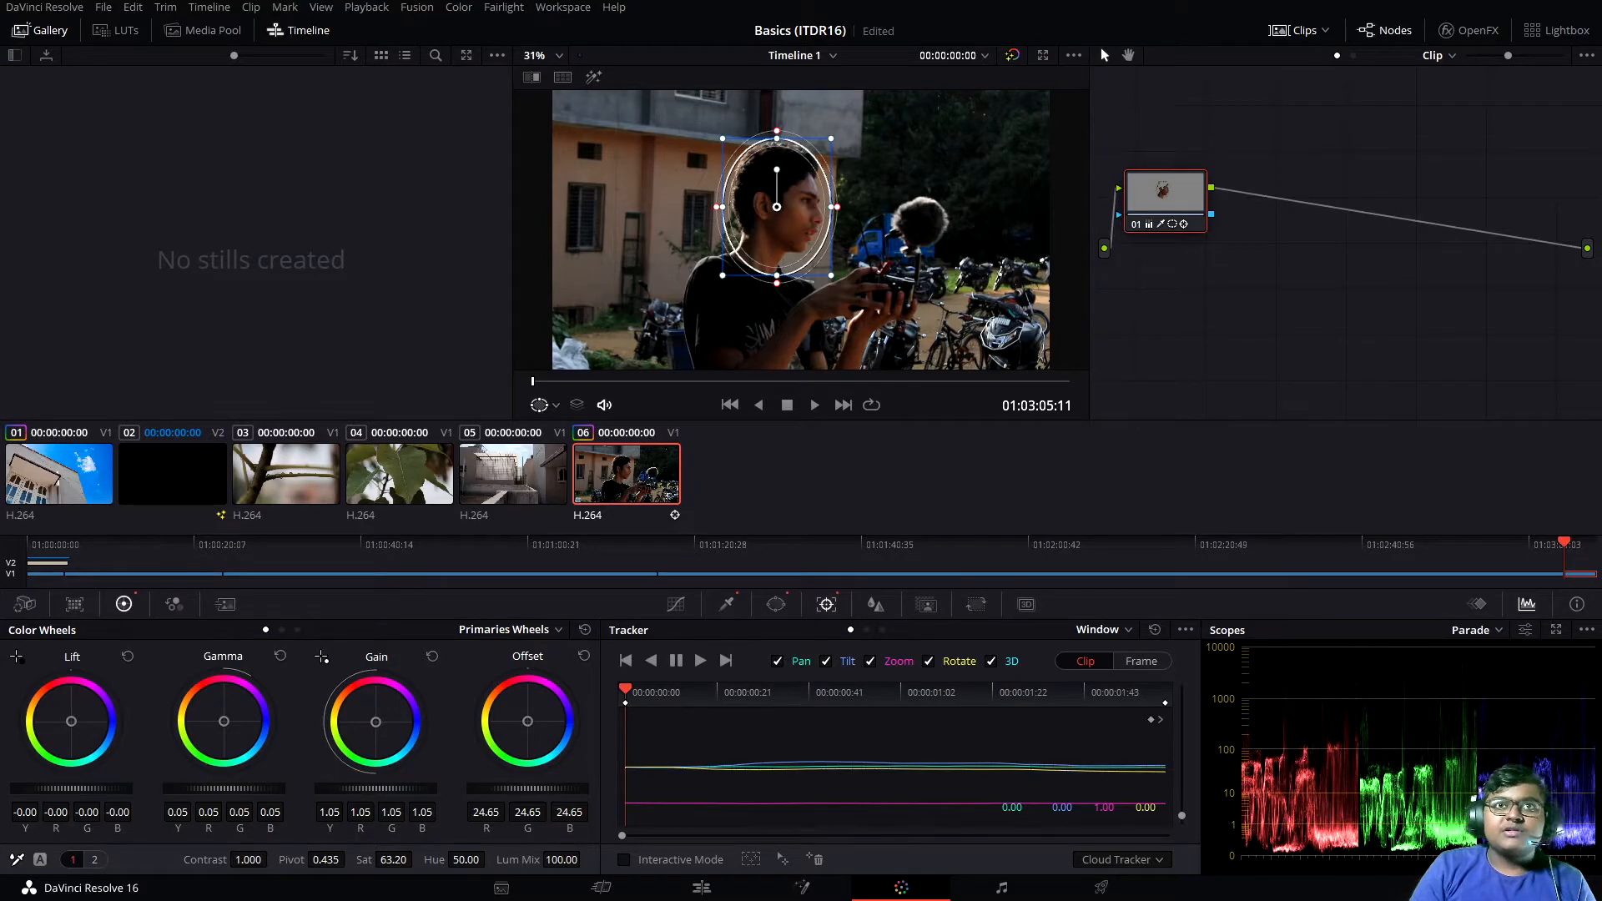
key("ctrl+s")
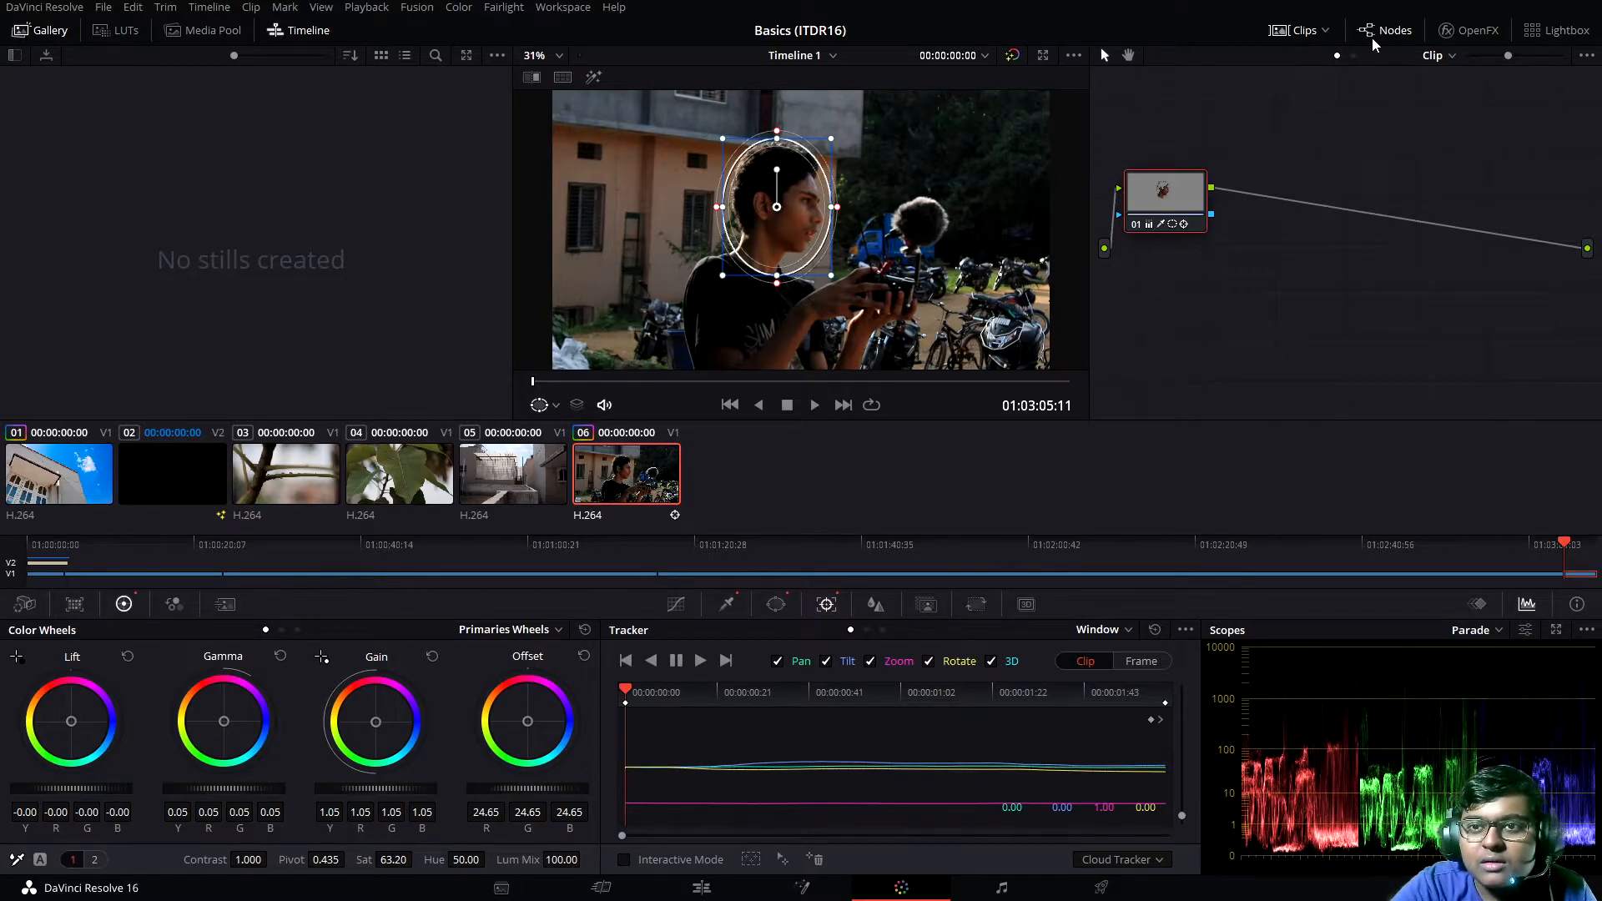
- Show the OpenFX effects library and insert a new node 02 on the connection between node 01 and the output
left_click(1460, 33)
scroll(1342, 163, "down", 5)
scroll(1342, 164, "down", 15)
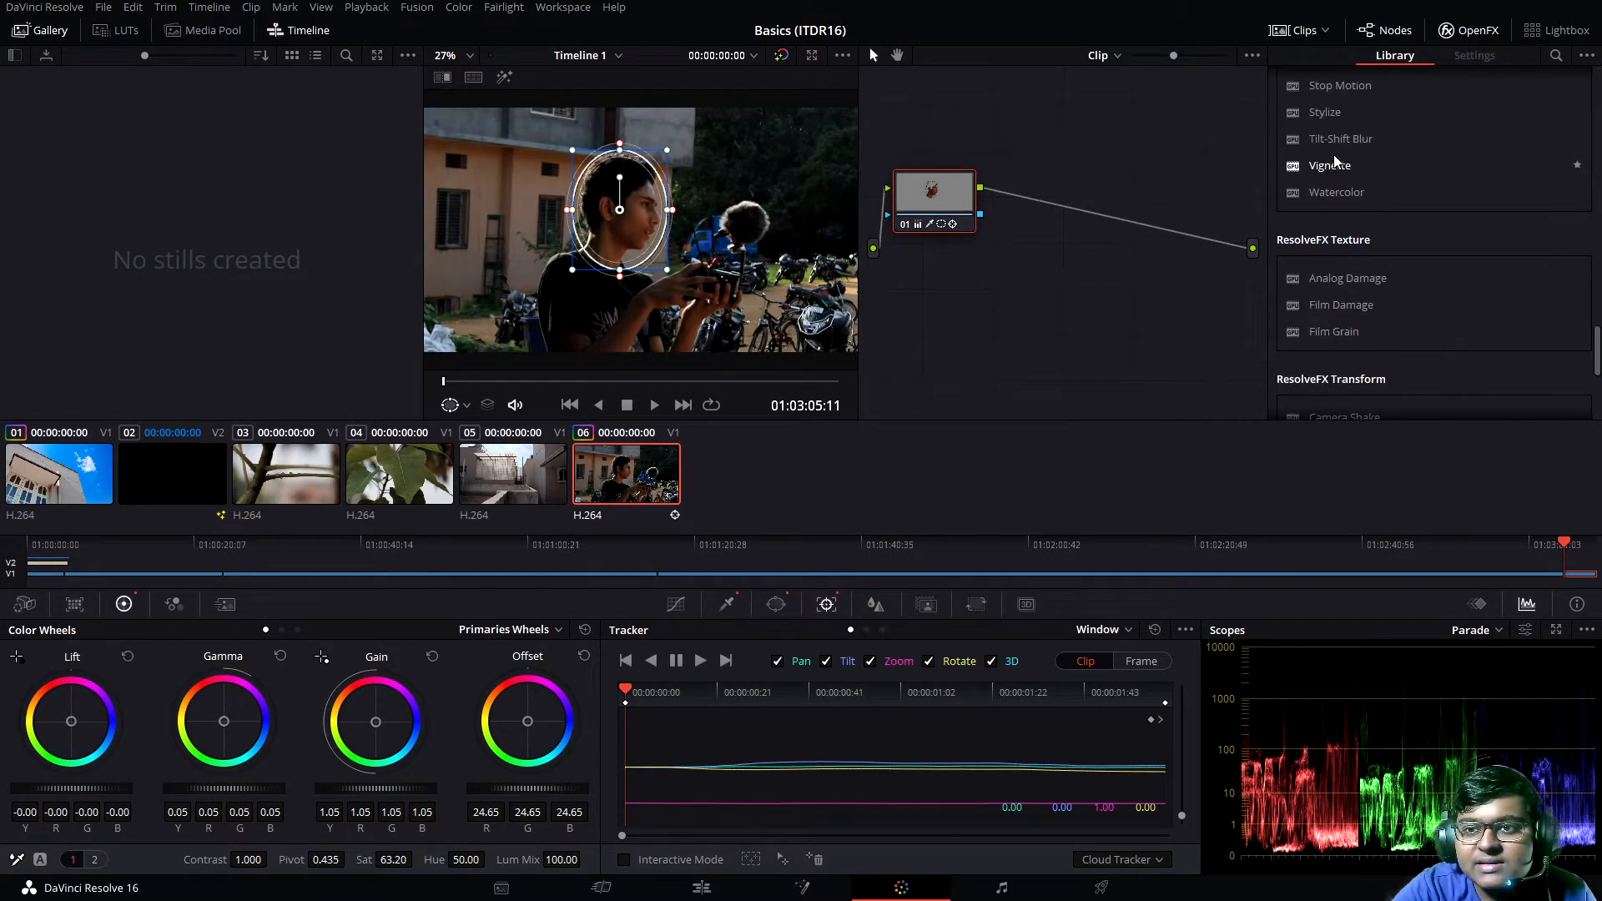
scroll(1335, 167, "up", 10)
right_click(1079, 144)
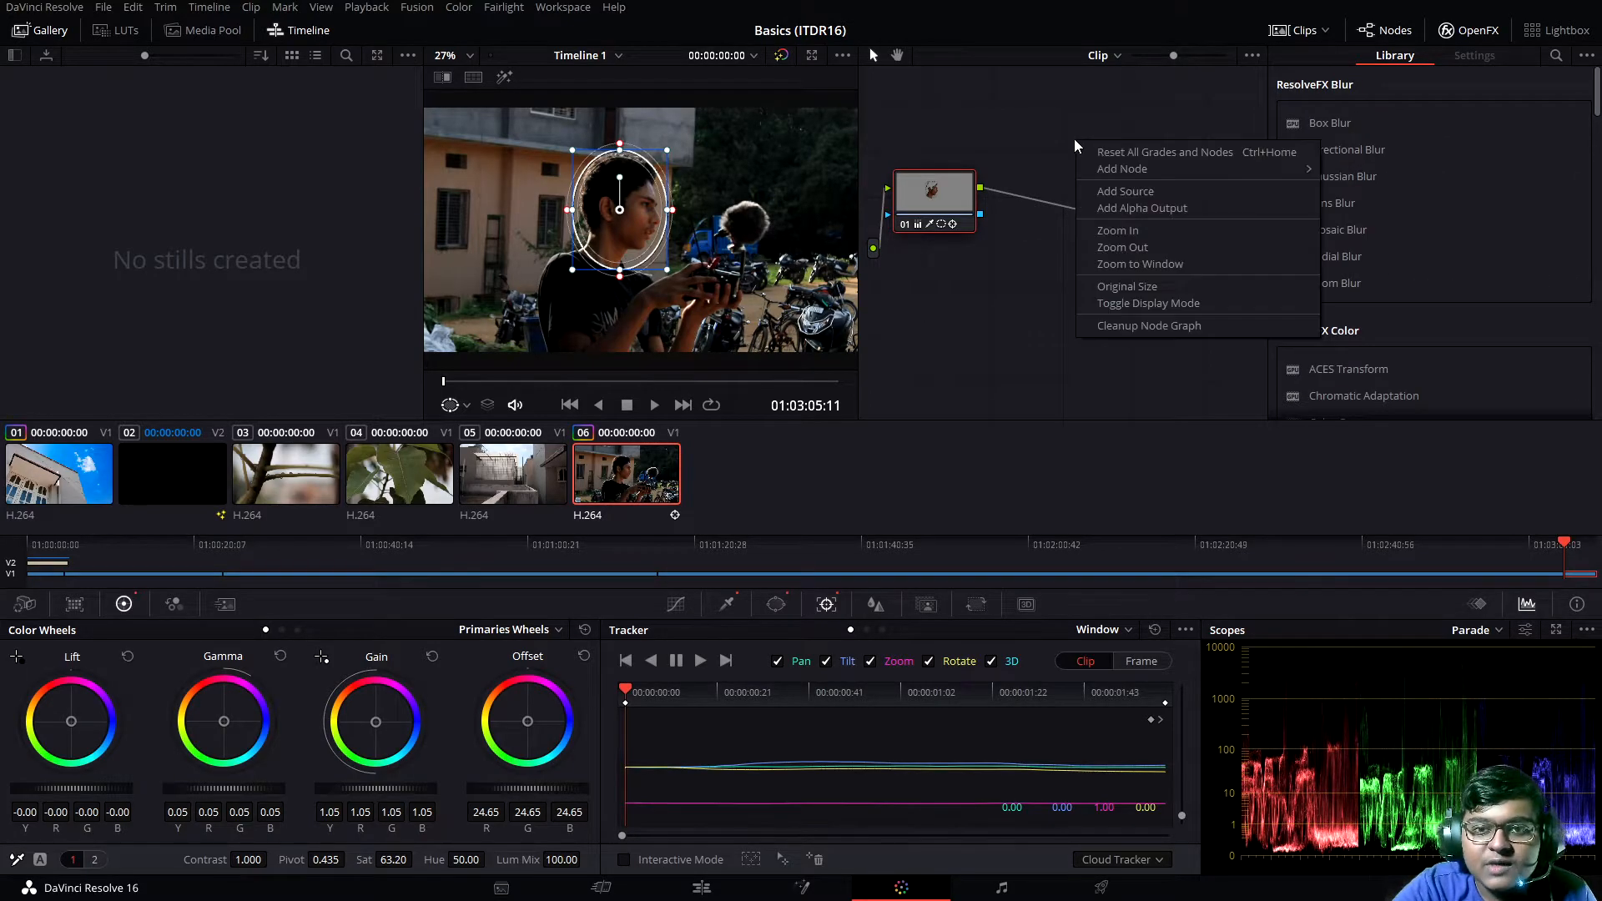
mouse_move(1119, 169)
left_click(1361, 171)
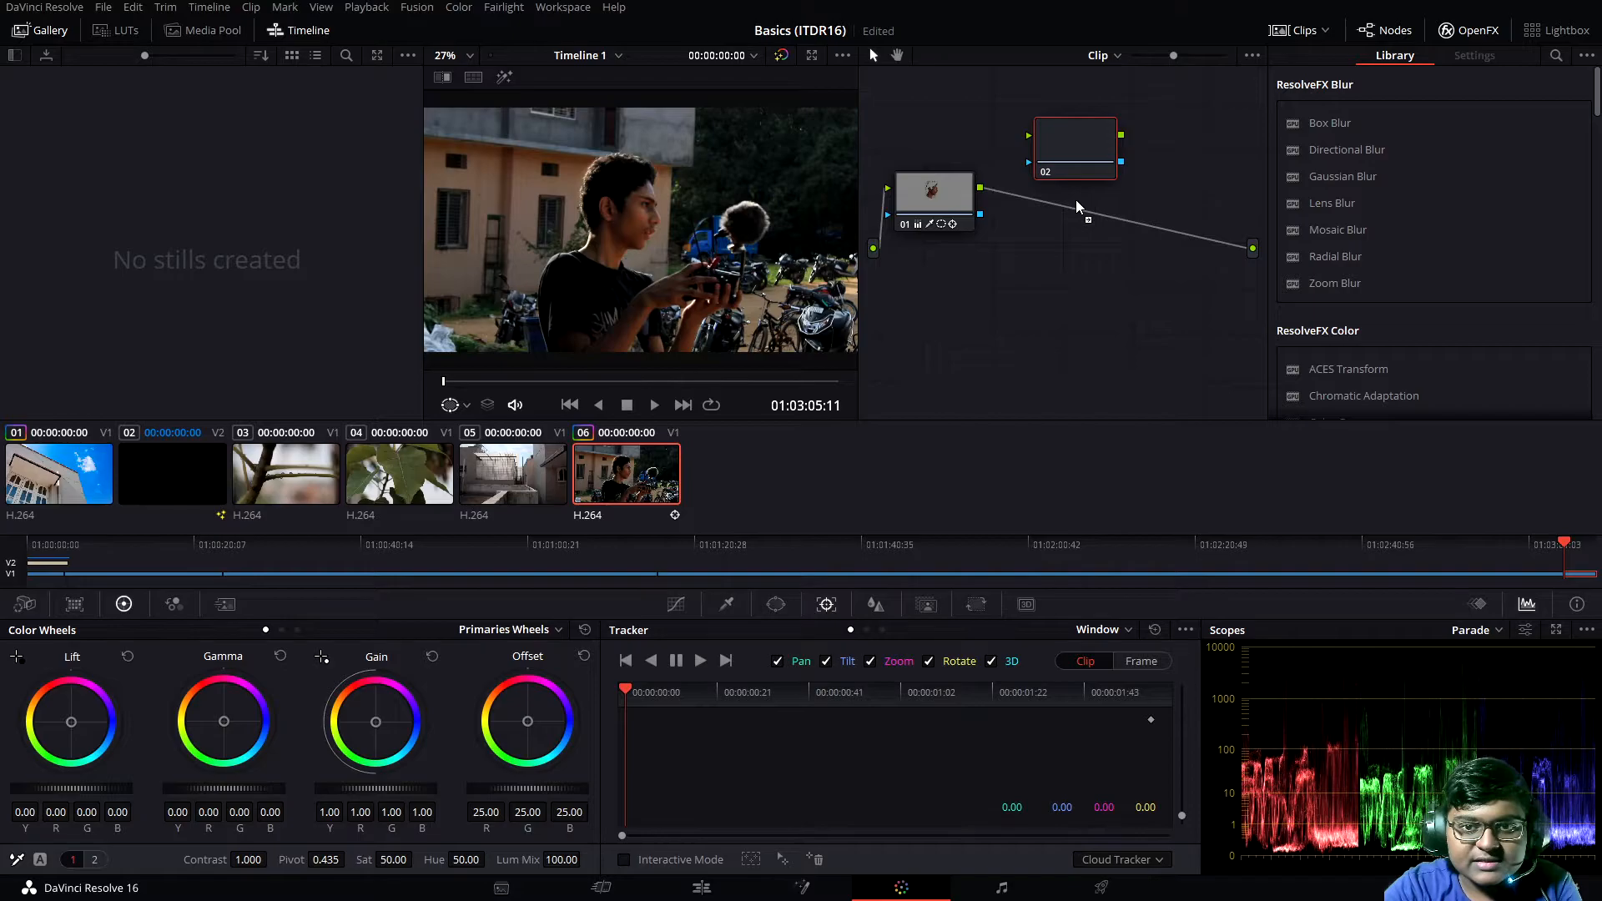
left_click_drag(1073, 146, 1046, 192)
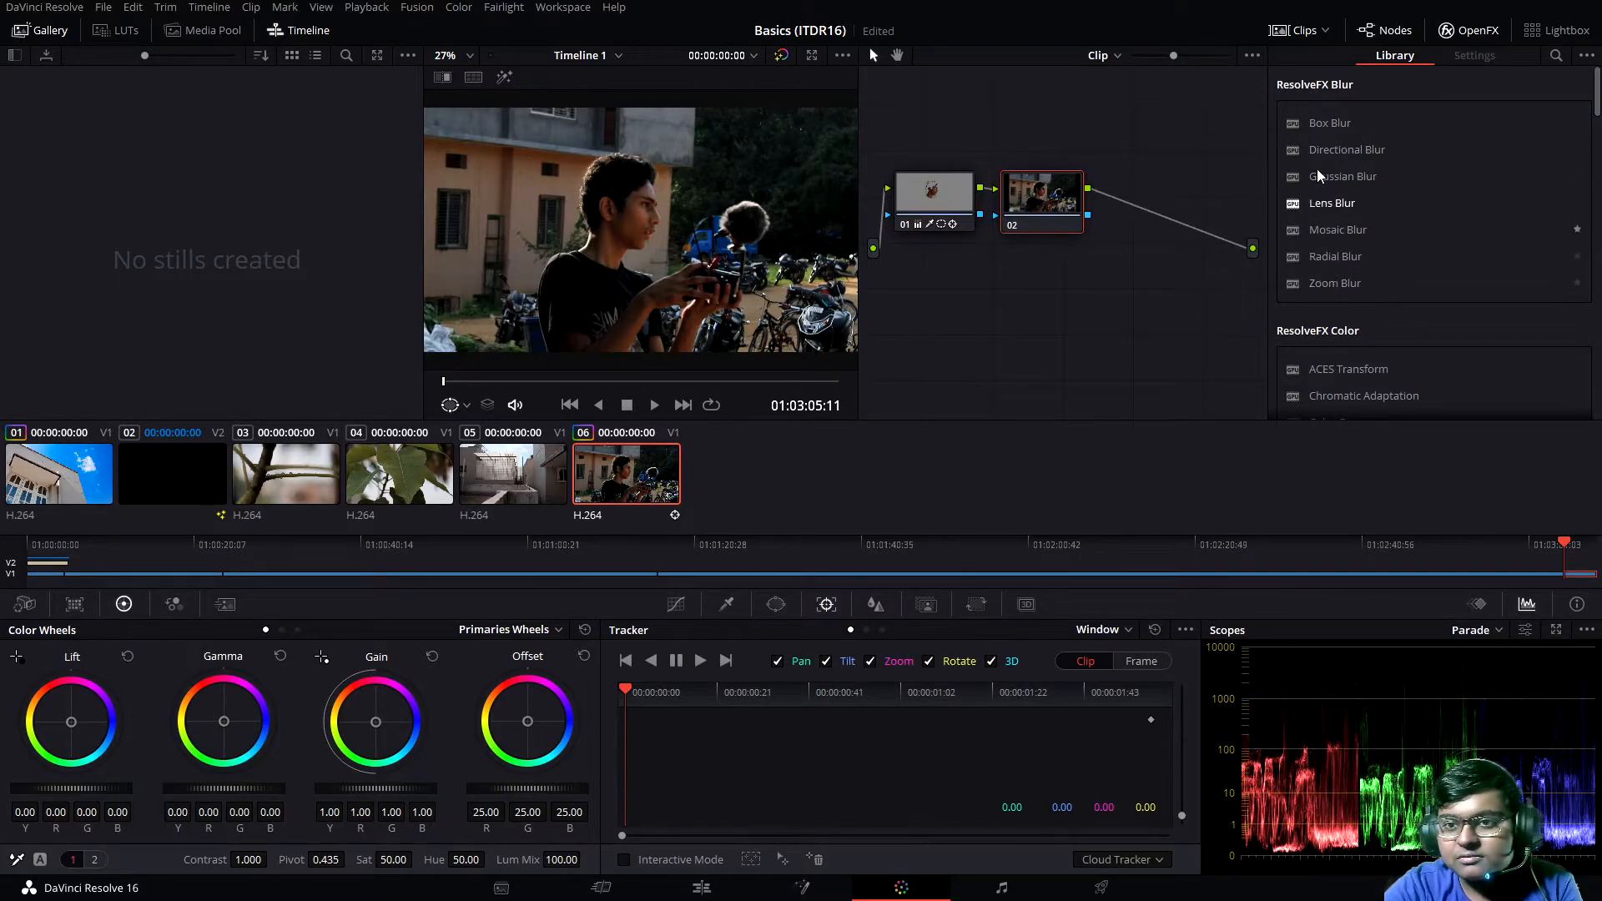
- Apply Directional Blur to node 02 with Blur Strength 0.398, Blur Angle 86.3 and Border Type Replicate, trying out the Global Blend
left_click_drag(1346, 151, 1042, 197)
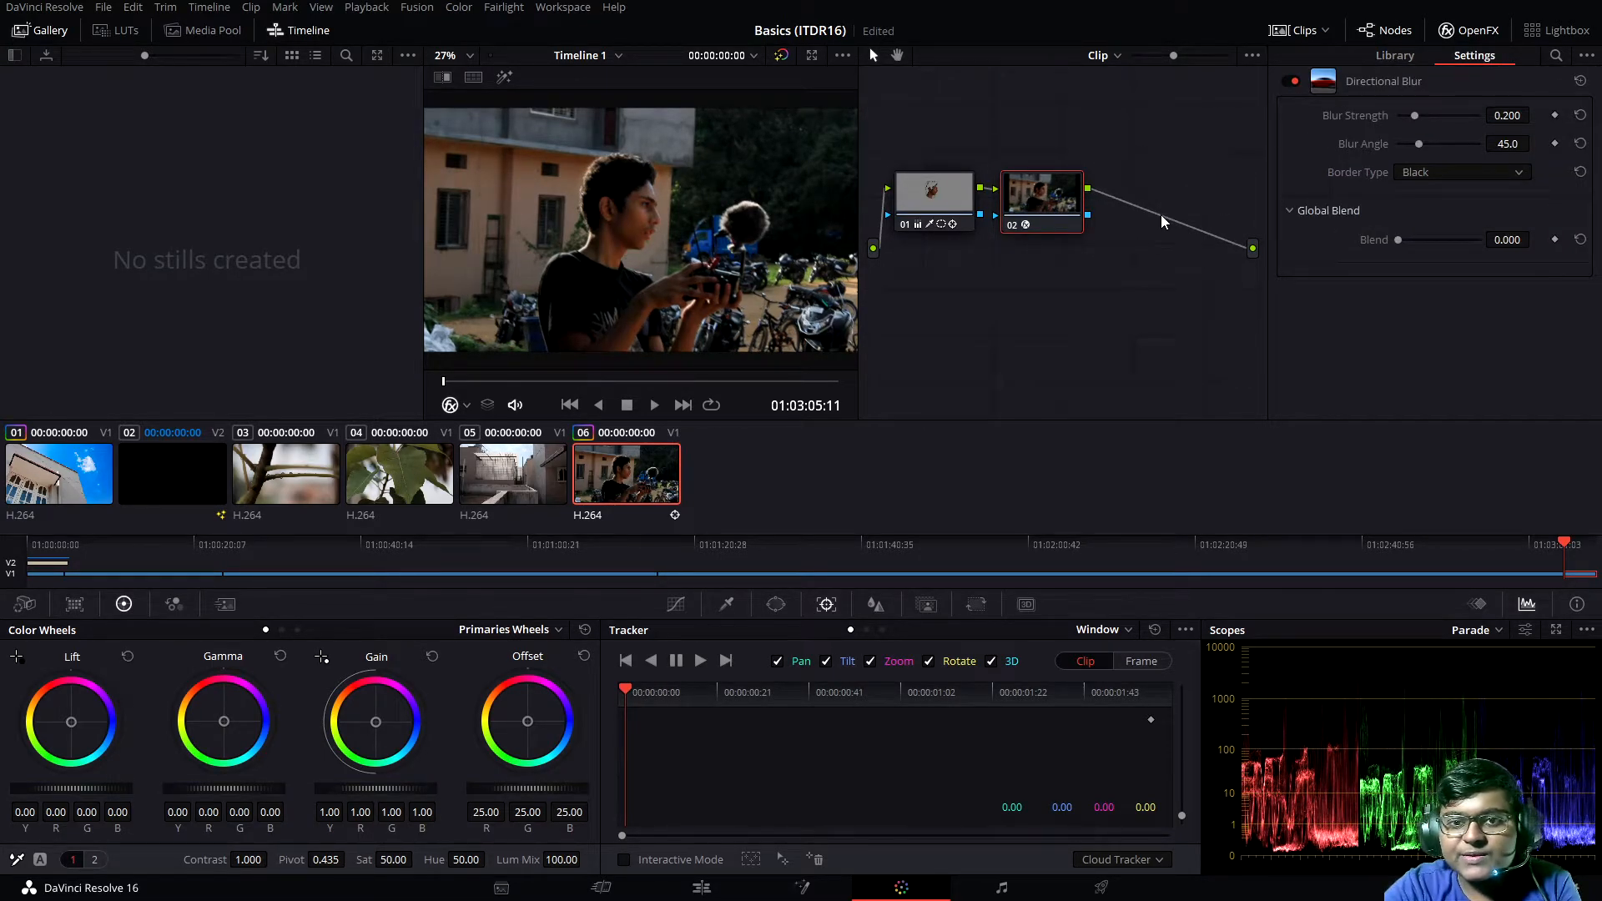
left_click_drag(1414, 116, 1438, 149)
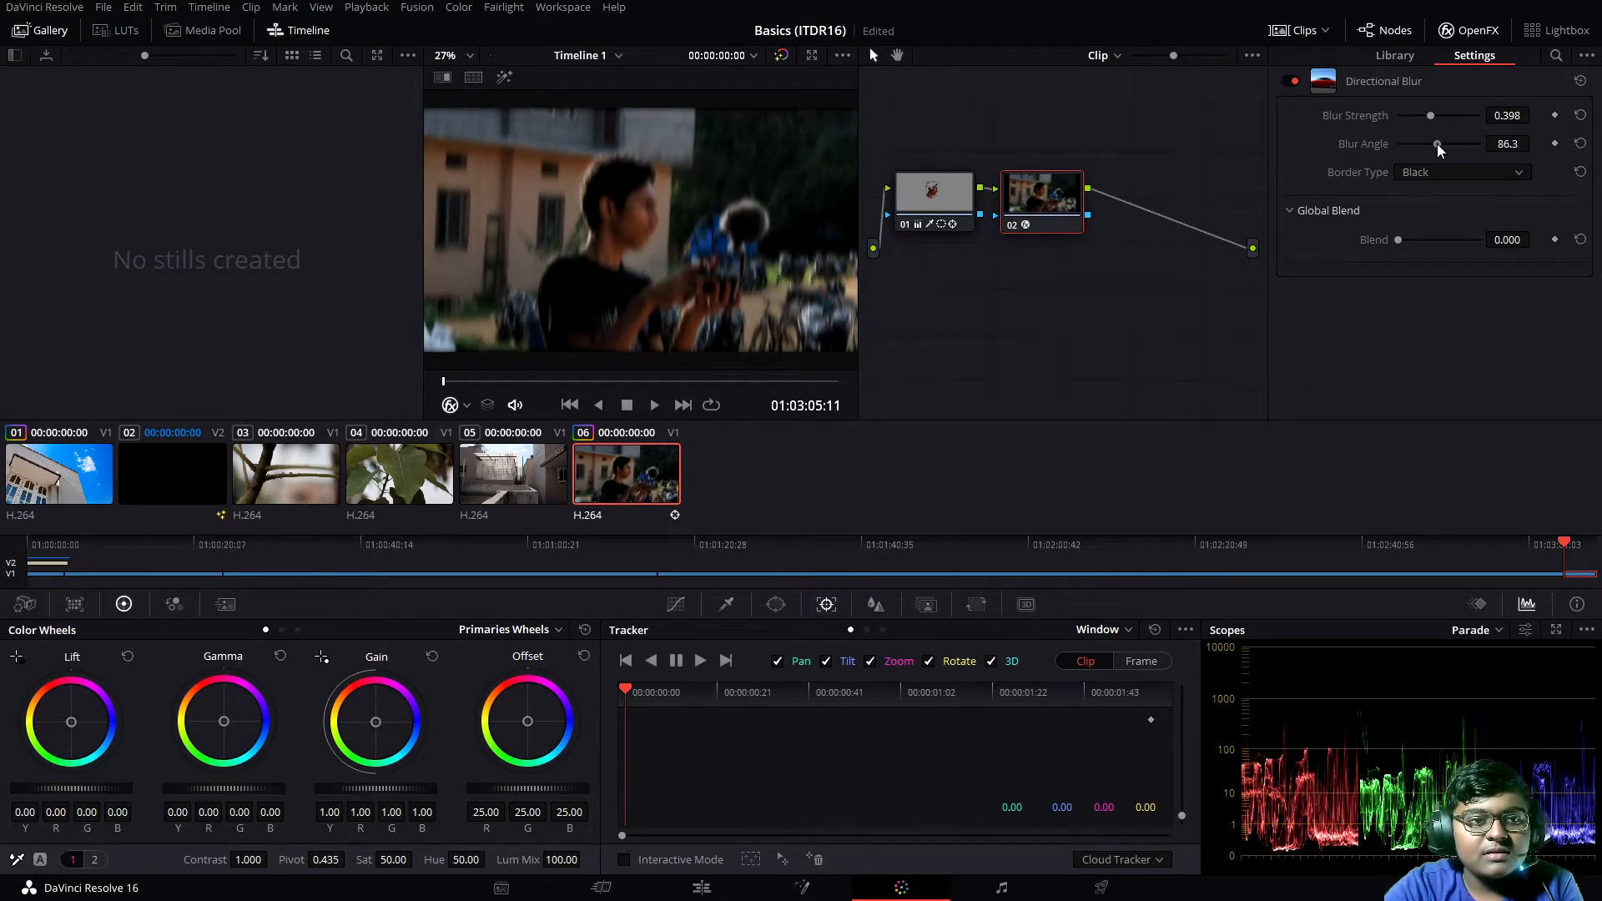
left_click(1430, 170)
left_click(1430, 184)
left_click_drag(1399, 240, 1442, 260)
left_click_drag(1267, 212, 1191, 256)
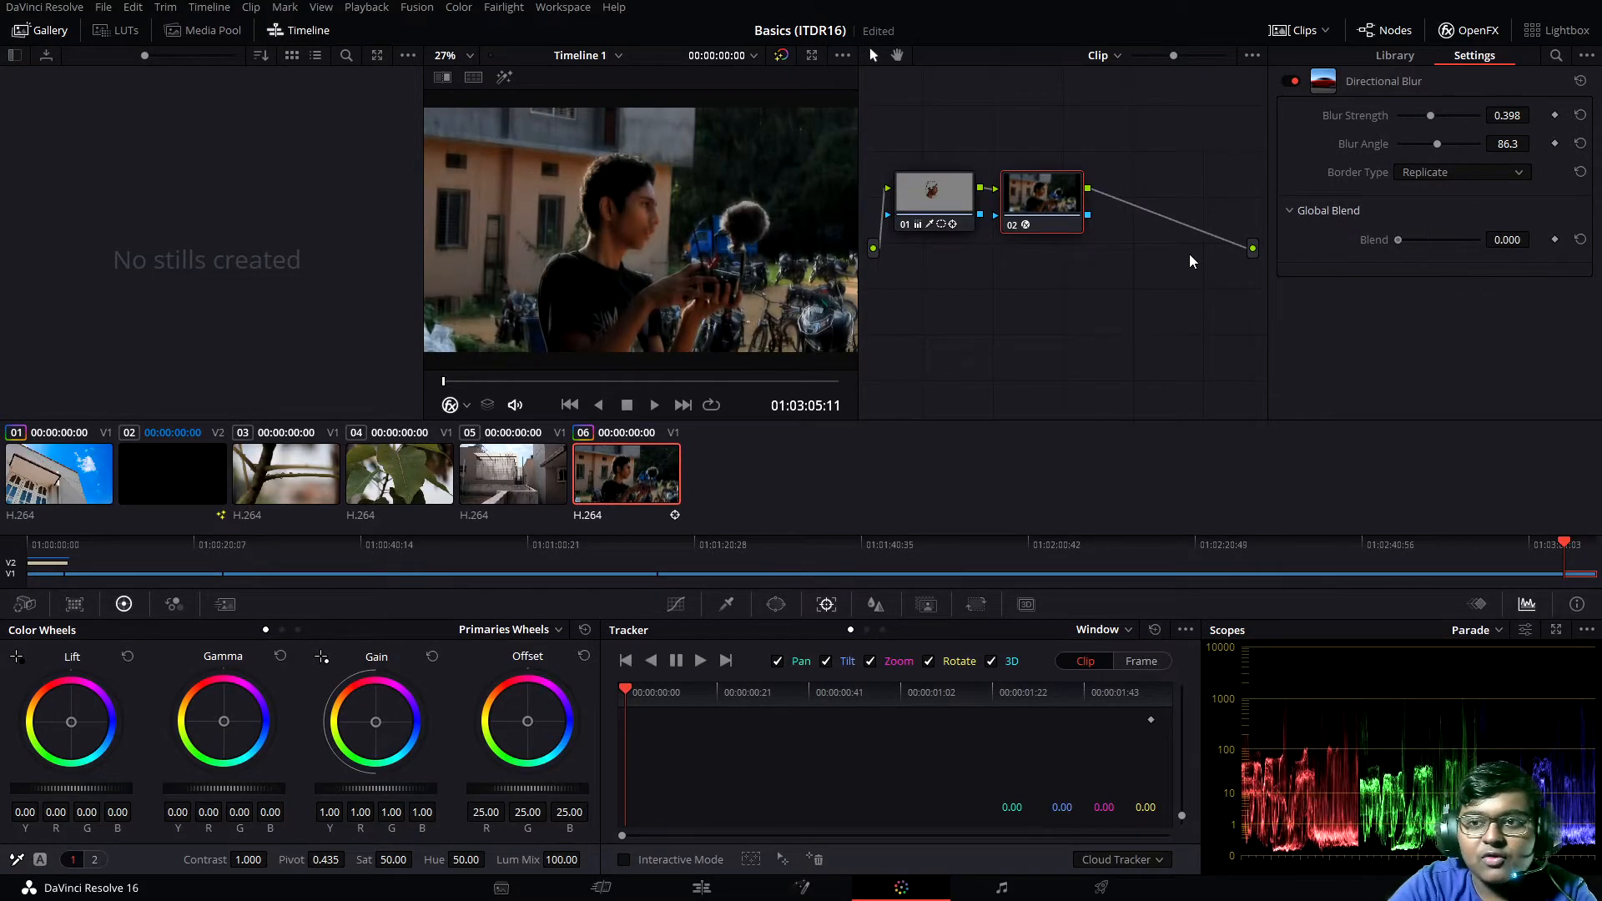
left_click(1441, 145)
left_click(1438, 119)
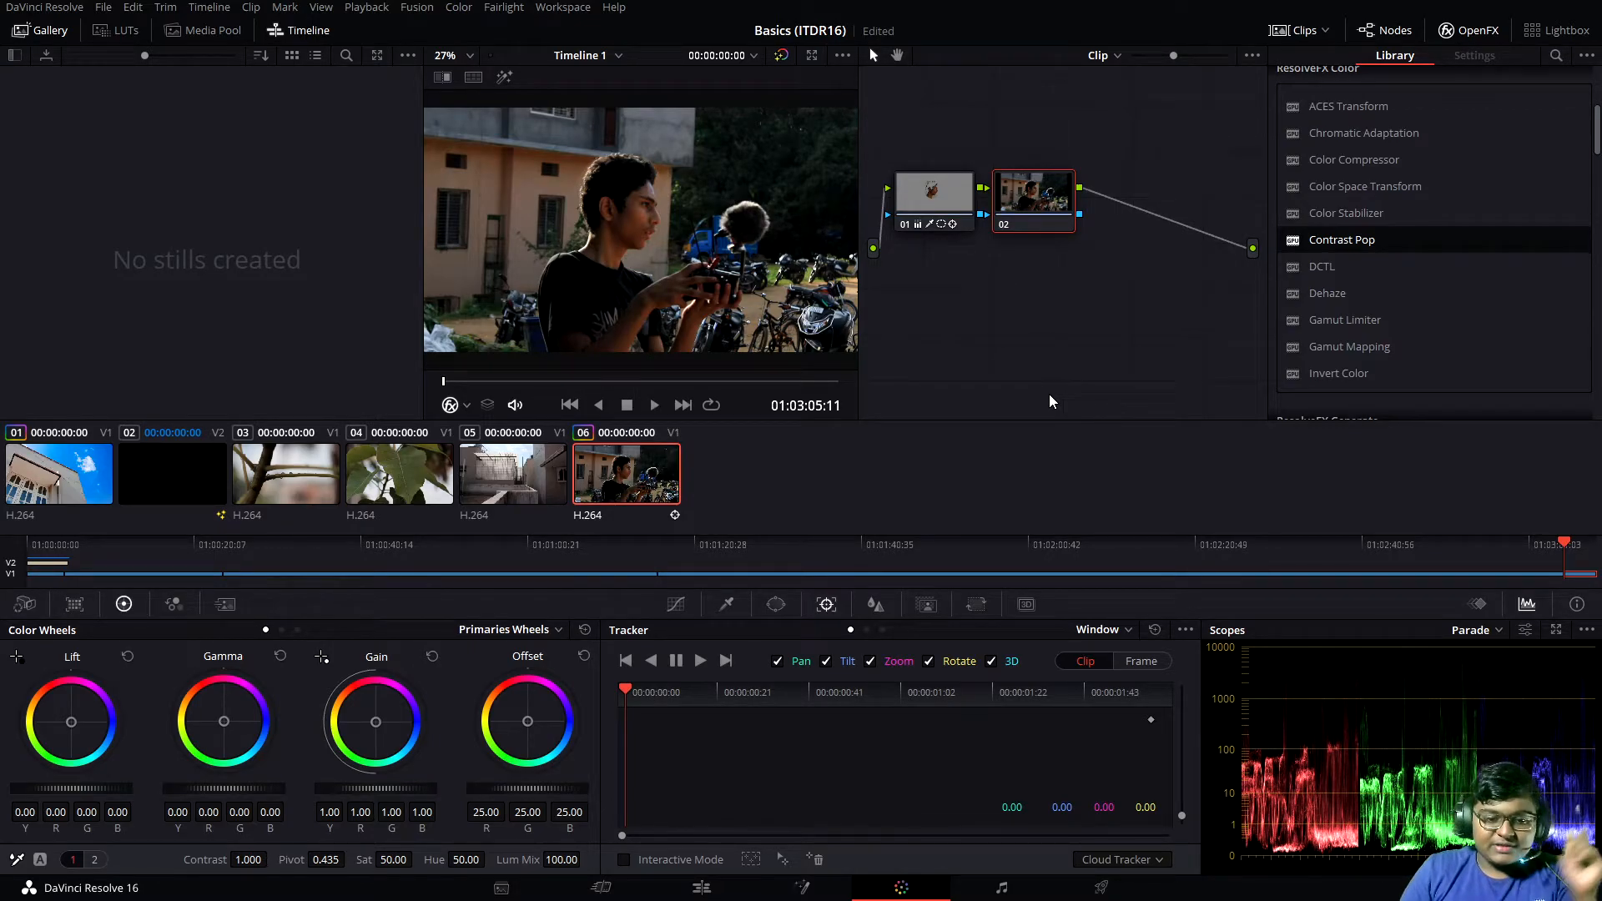
- On the Edit page, place MVI_5311.MOV's audio on a new Audio 2 track at the start of MVI_5318.MOV, with the playhead at 01:00:04:32
left_click(705, 887)
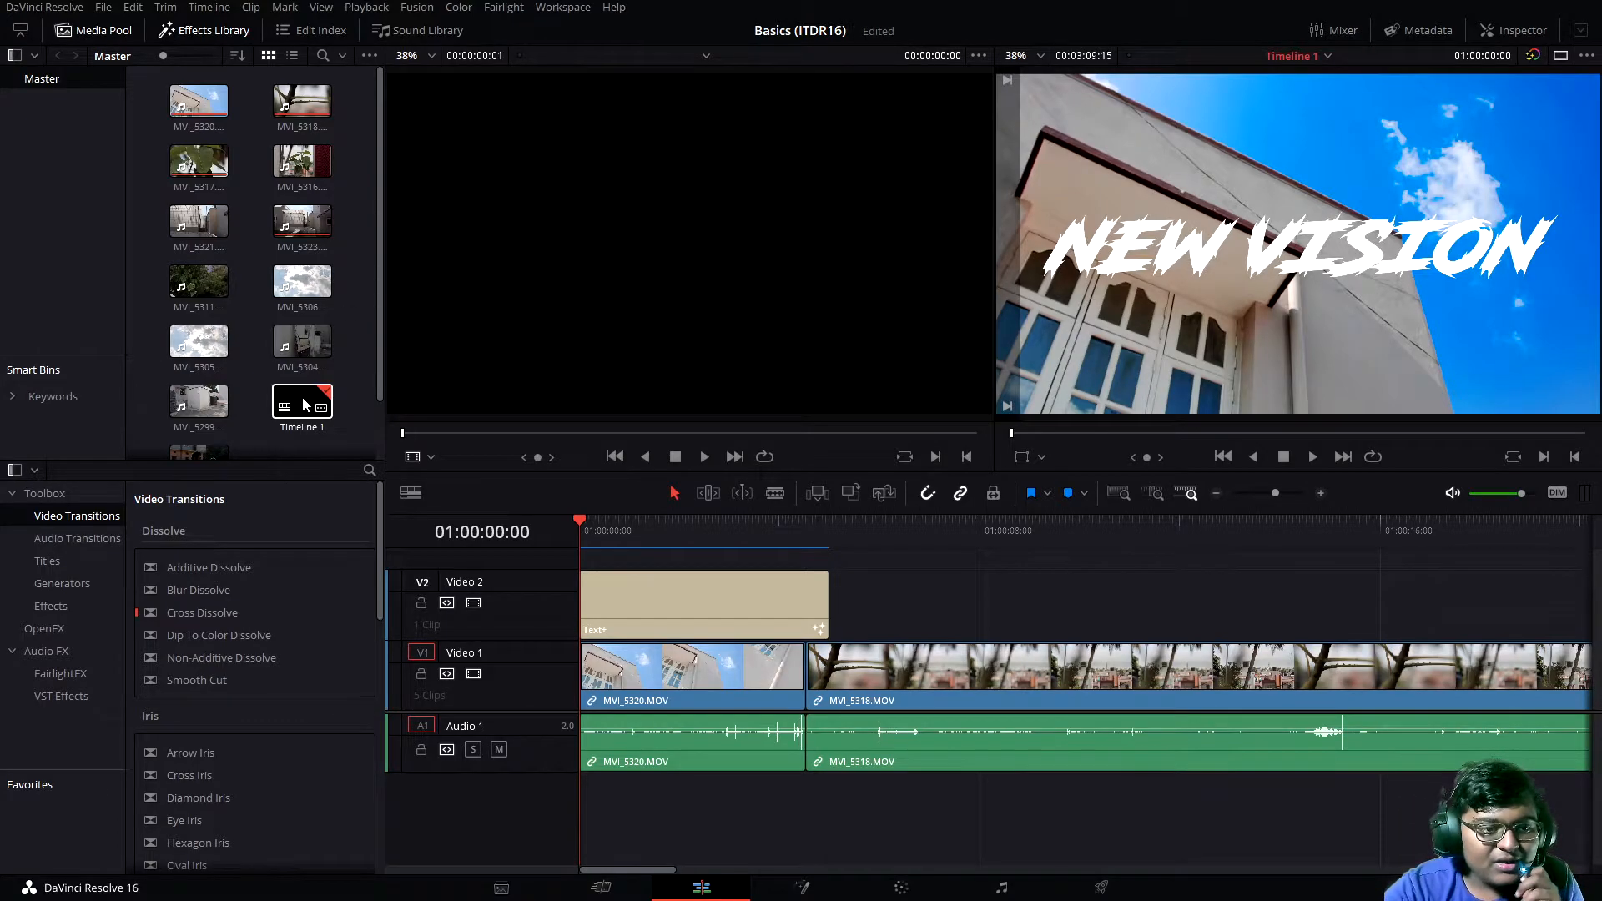
left_click(191, 302)
left_click_drag(191, 307, 816, 821)
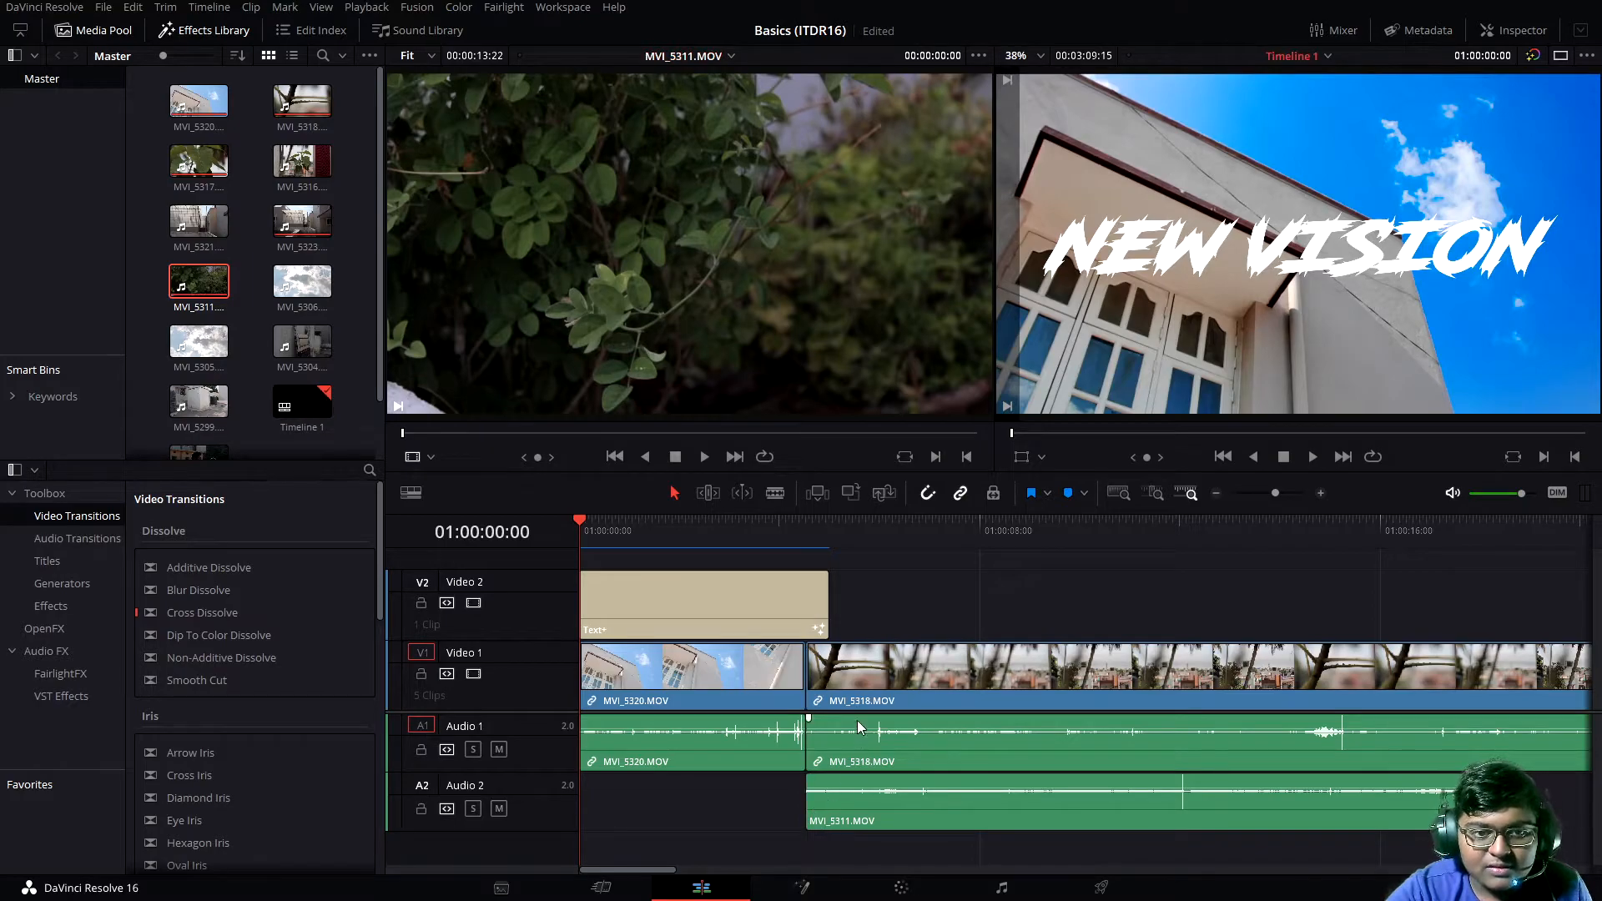
left_click(806, 526)
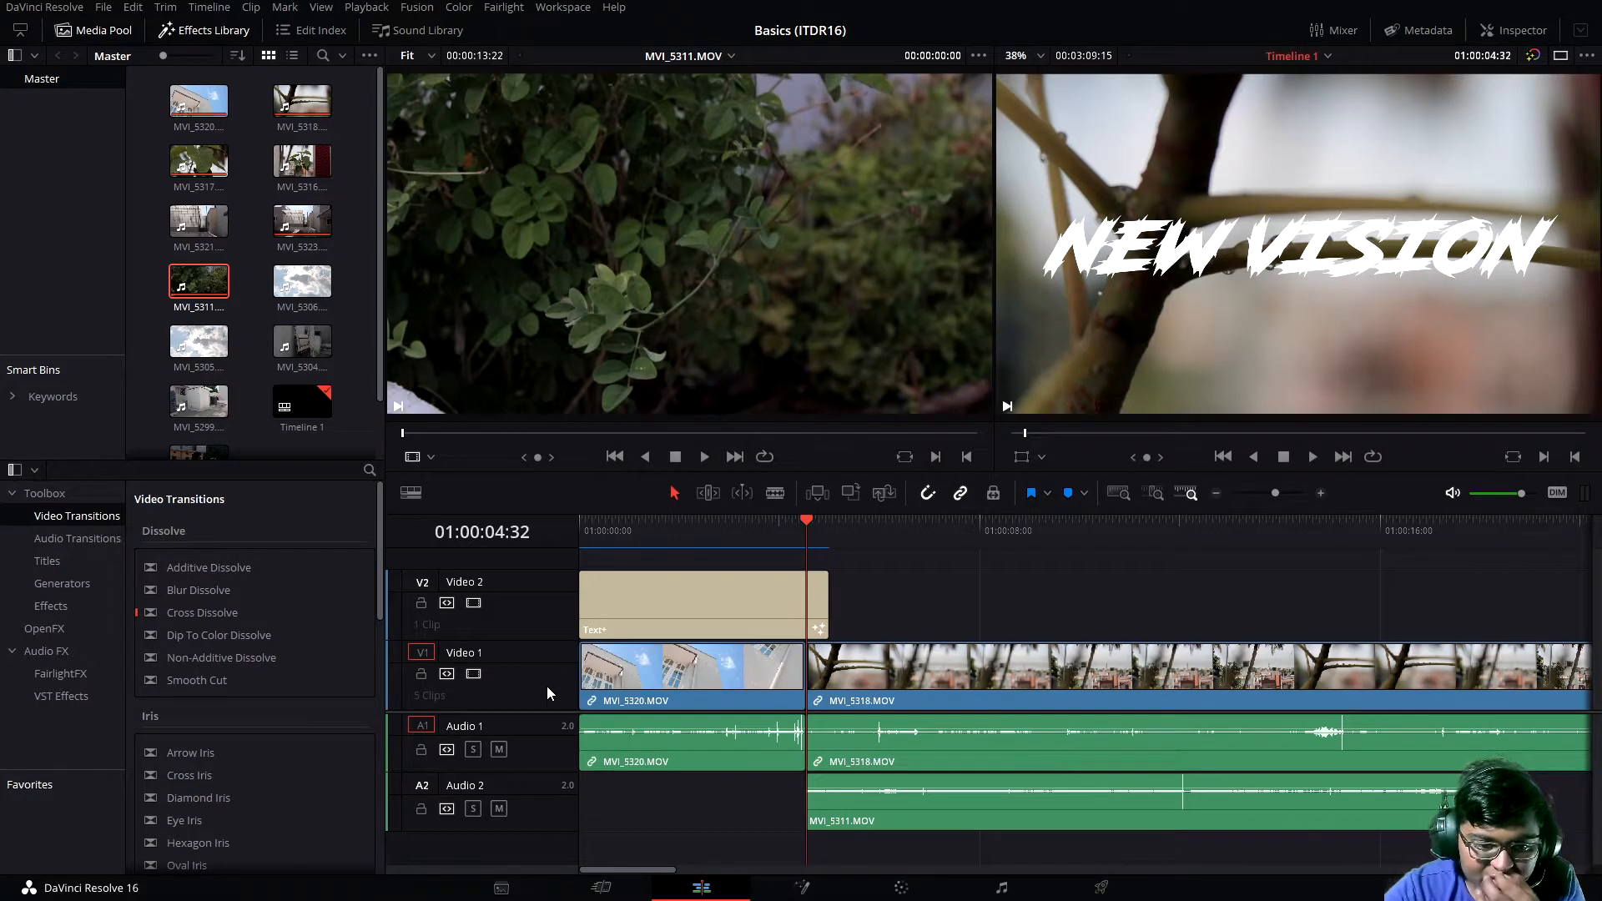
- Look through Audio 1's options for adding a track and changing the track type, and dismiss them without choosing any
right_click(523, 744)
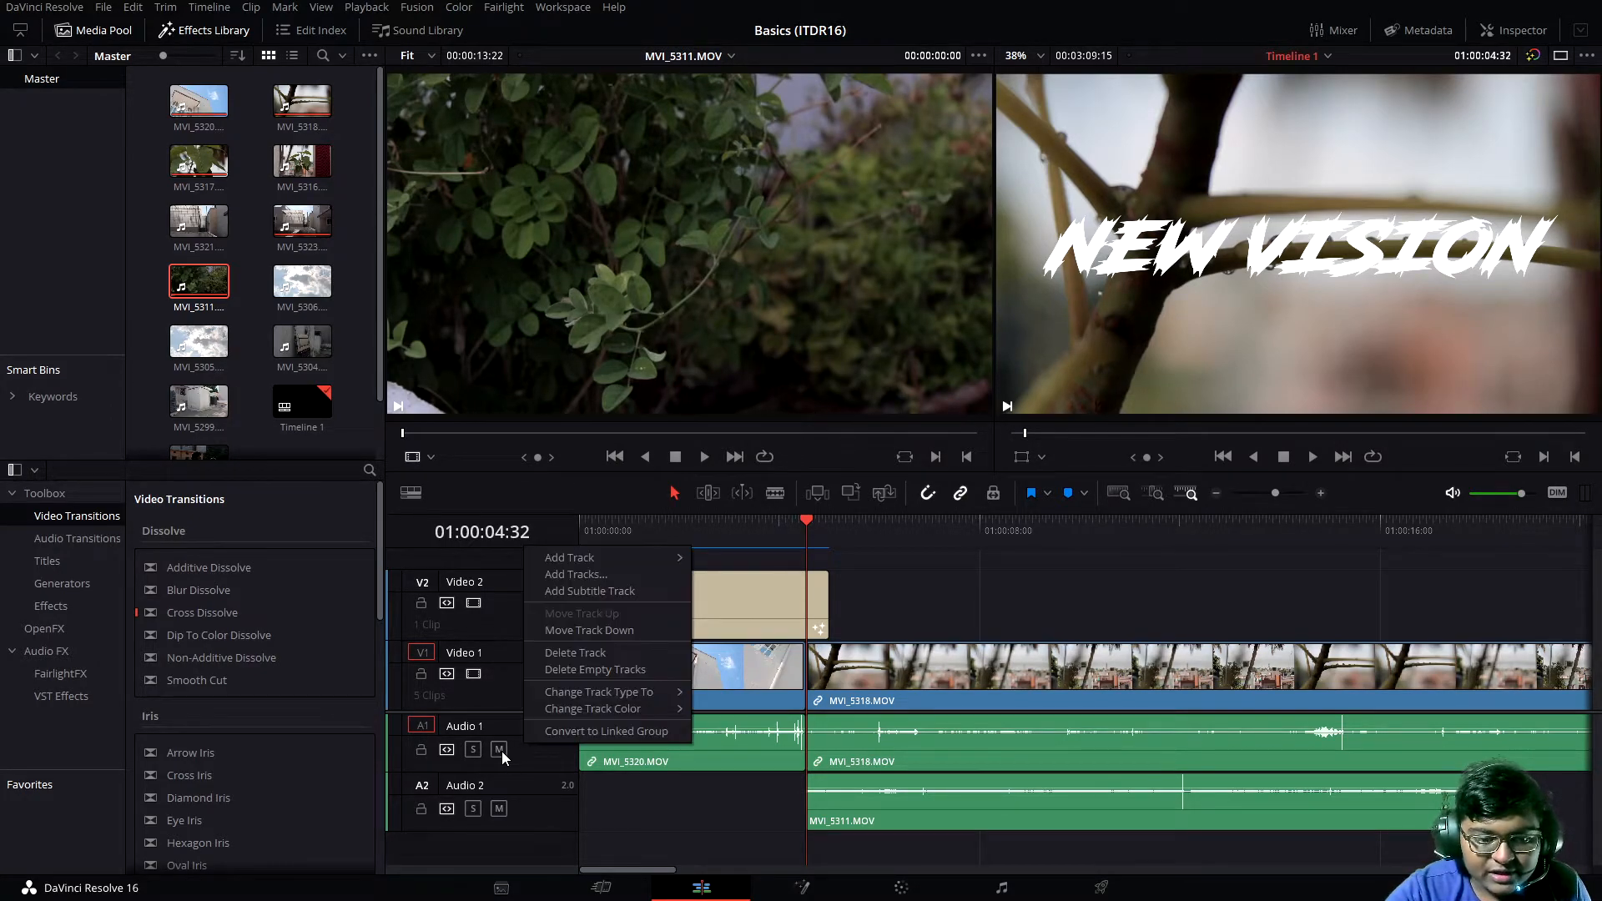
mouse_move(632, 556)
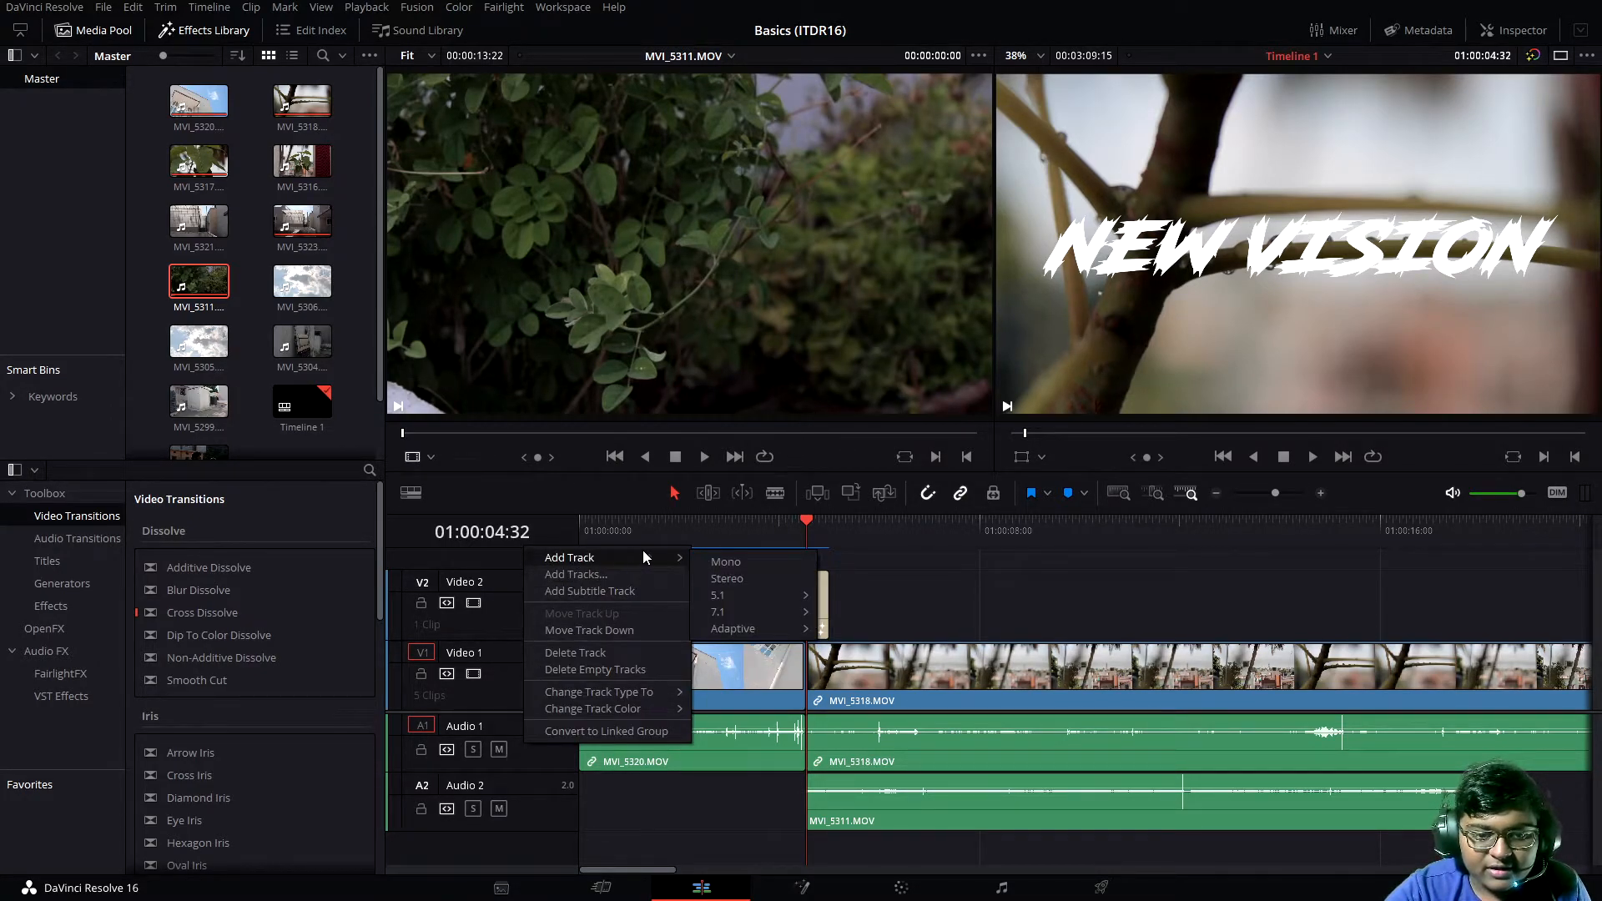
mouse_move(744, 595)
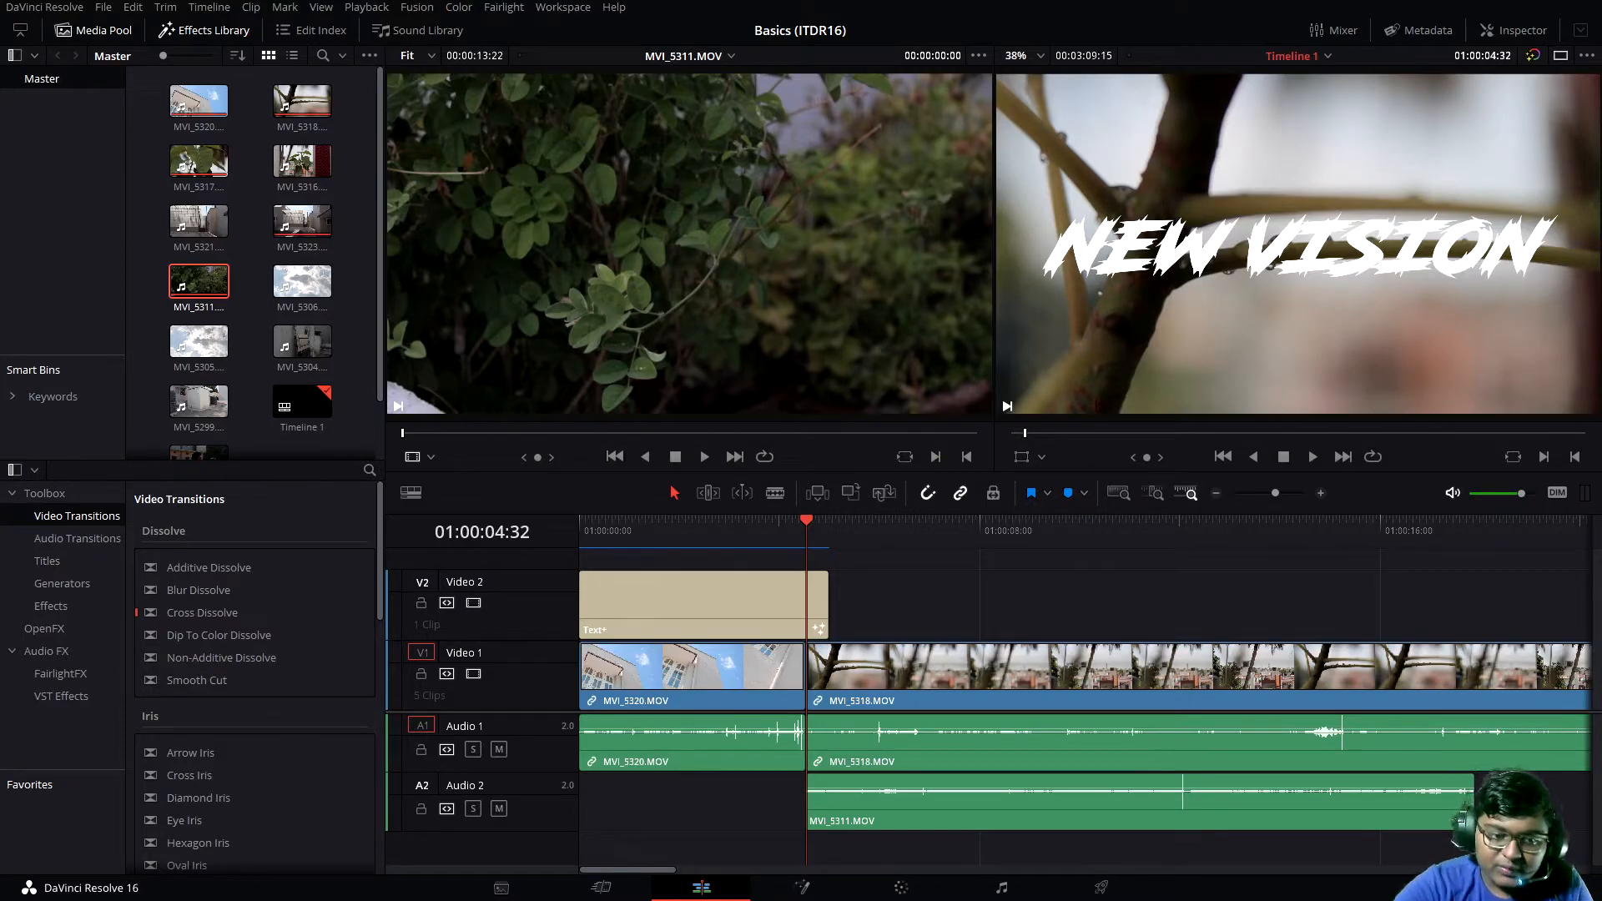
right_click(532, 755)
mouse_move(558, 704)
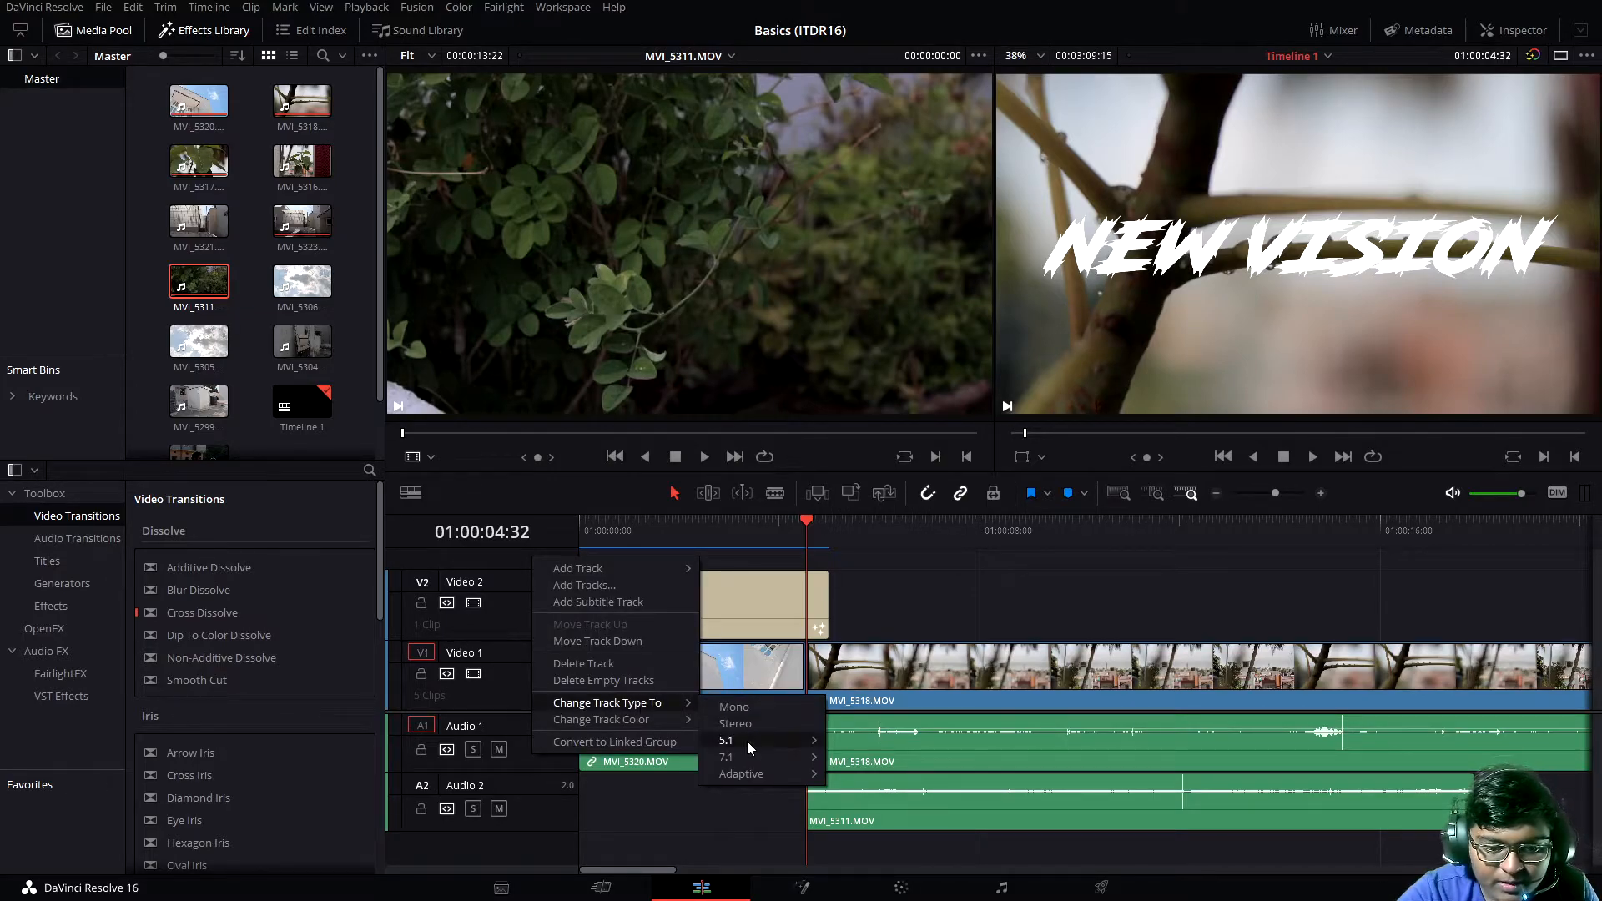
mouse_move(789, 742)
left_click(539, 779)
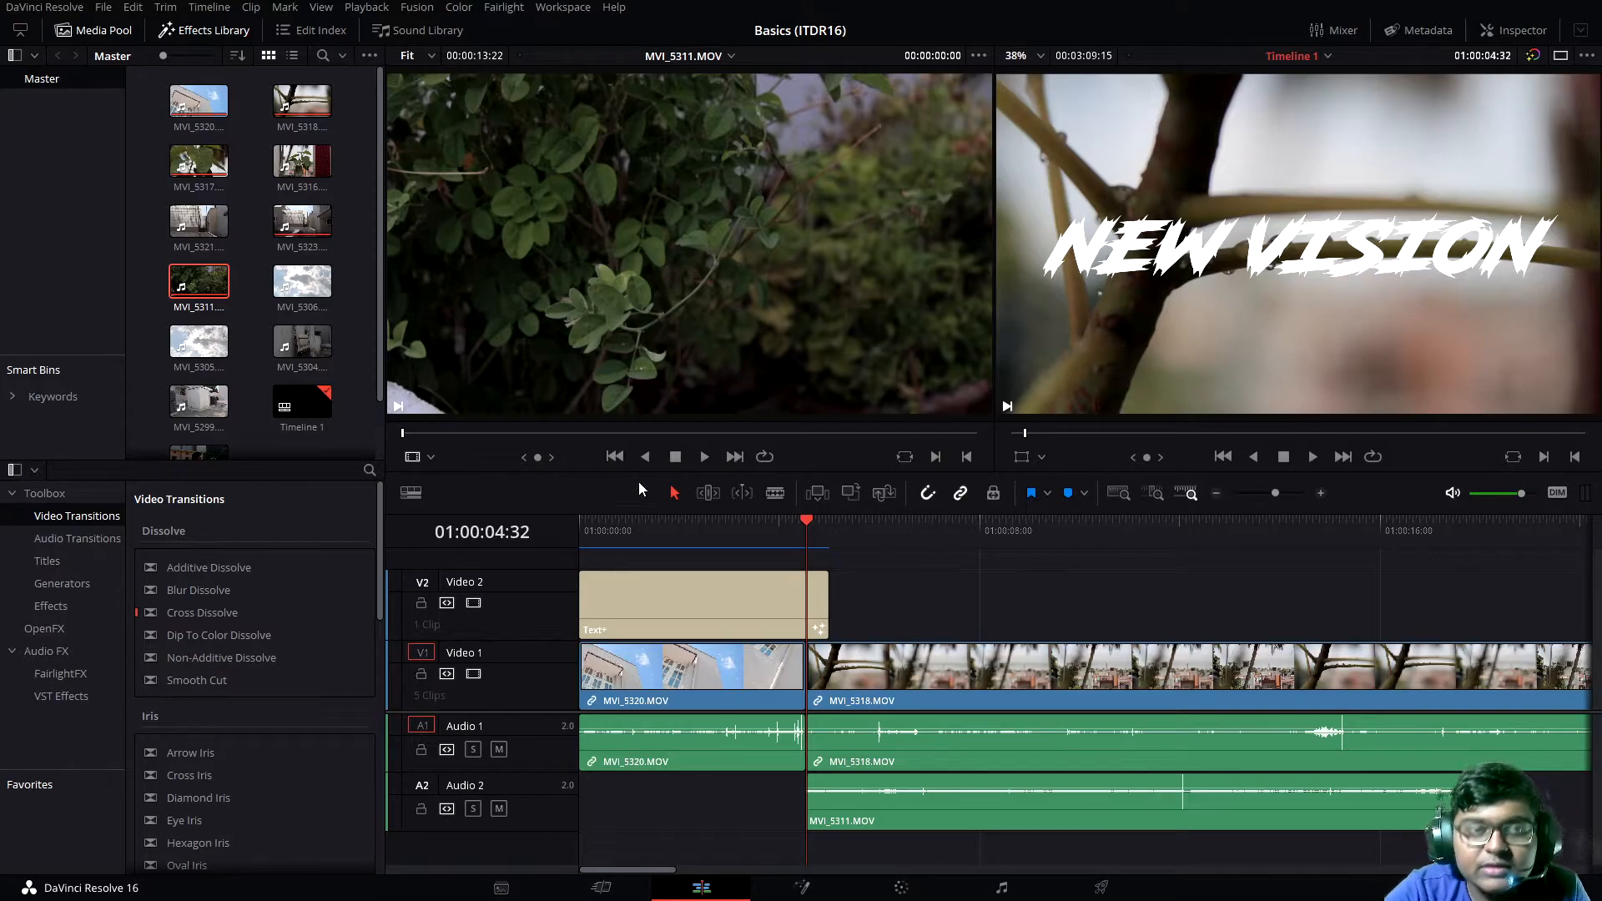
- Make the Audio 1 track taller, try a 9.76 dB volume on MVI_5318.MOV's audio and lower it again
left_click_drag(1277, 493, 1282, 494)
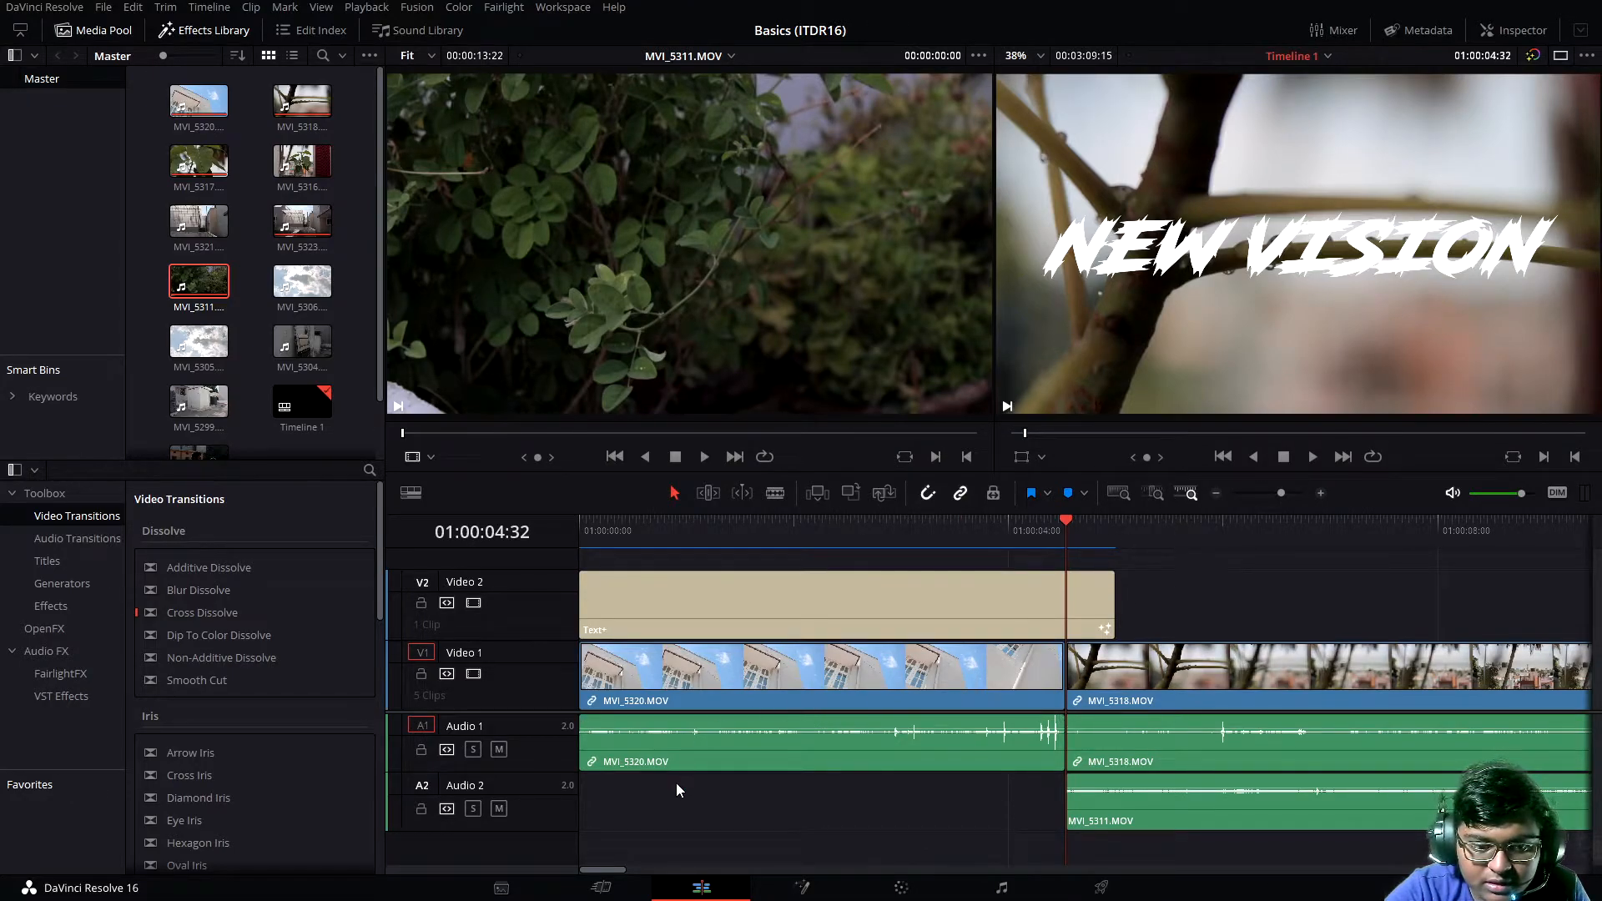
left_click_drag(503, 768, 519, 833)
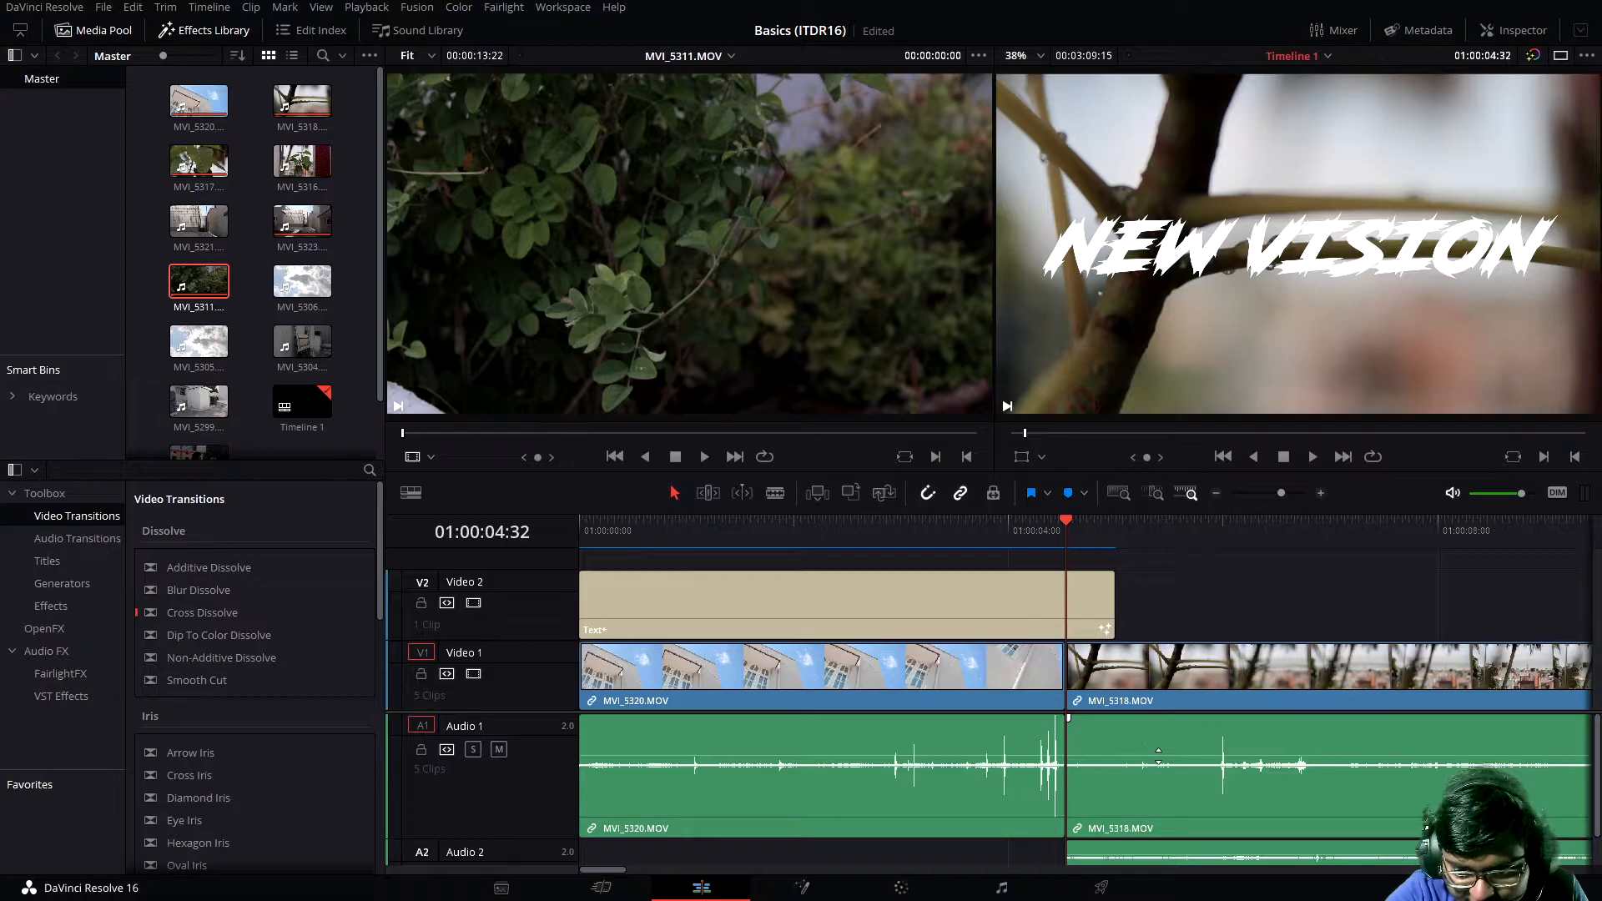
left_click_drag(1159, 755, 1161, 741)
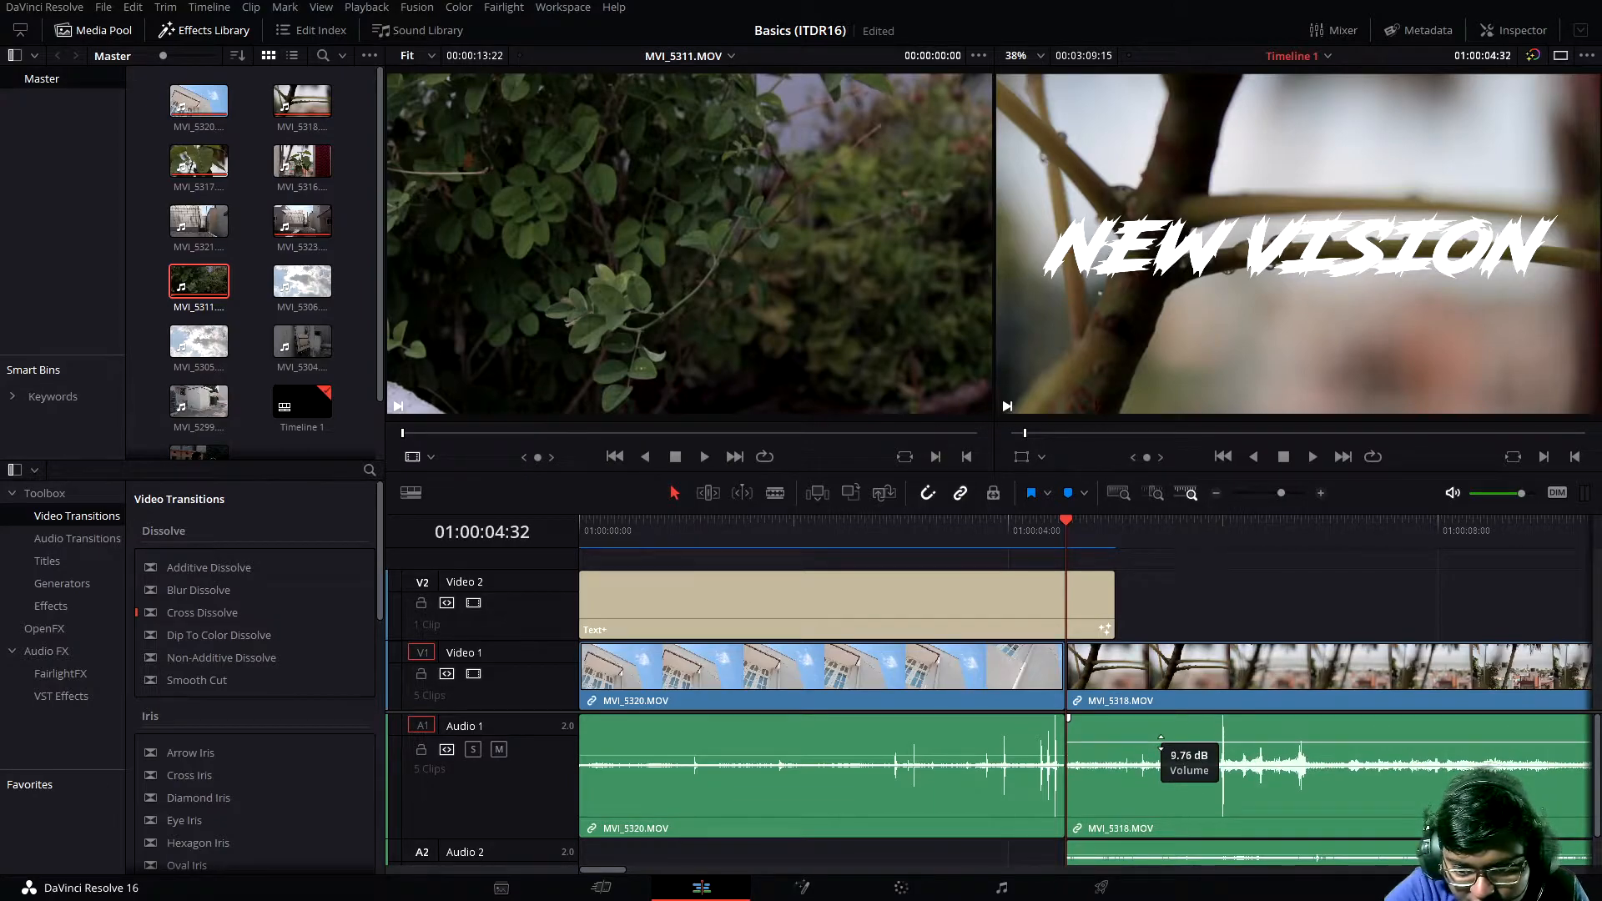
mouse_move(1161, 740)
left_mouse_down()
mouse_move(1166, 767)
mouse_move(1166, 752)
left_mouse_up()
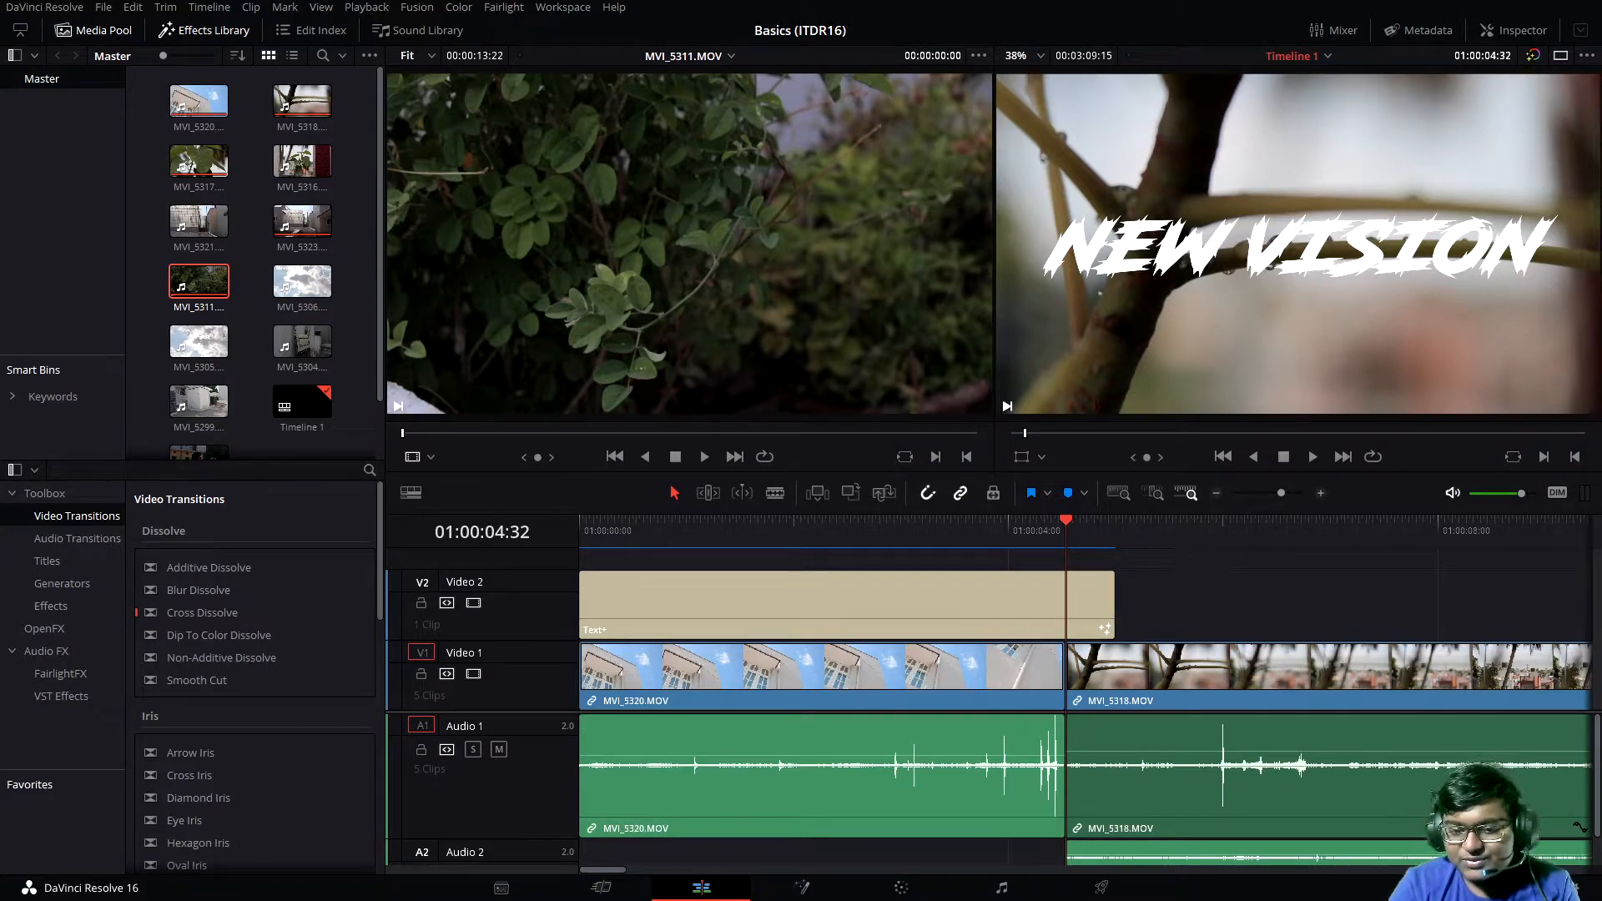
- On the Fairlight page, expand Audio 1 to view its waveforms, try its track header controls and collapse the track again
left_click(1002, 887)
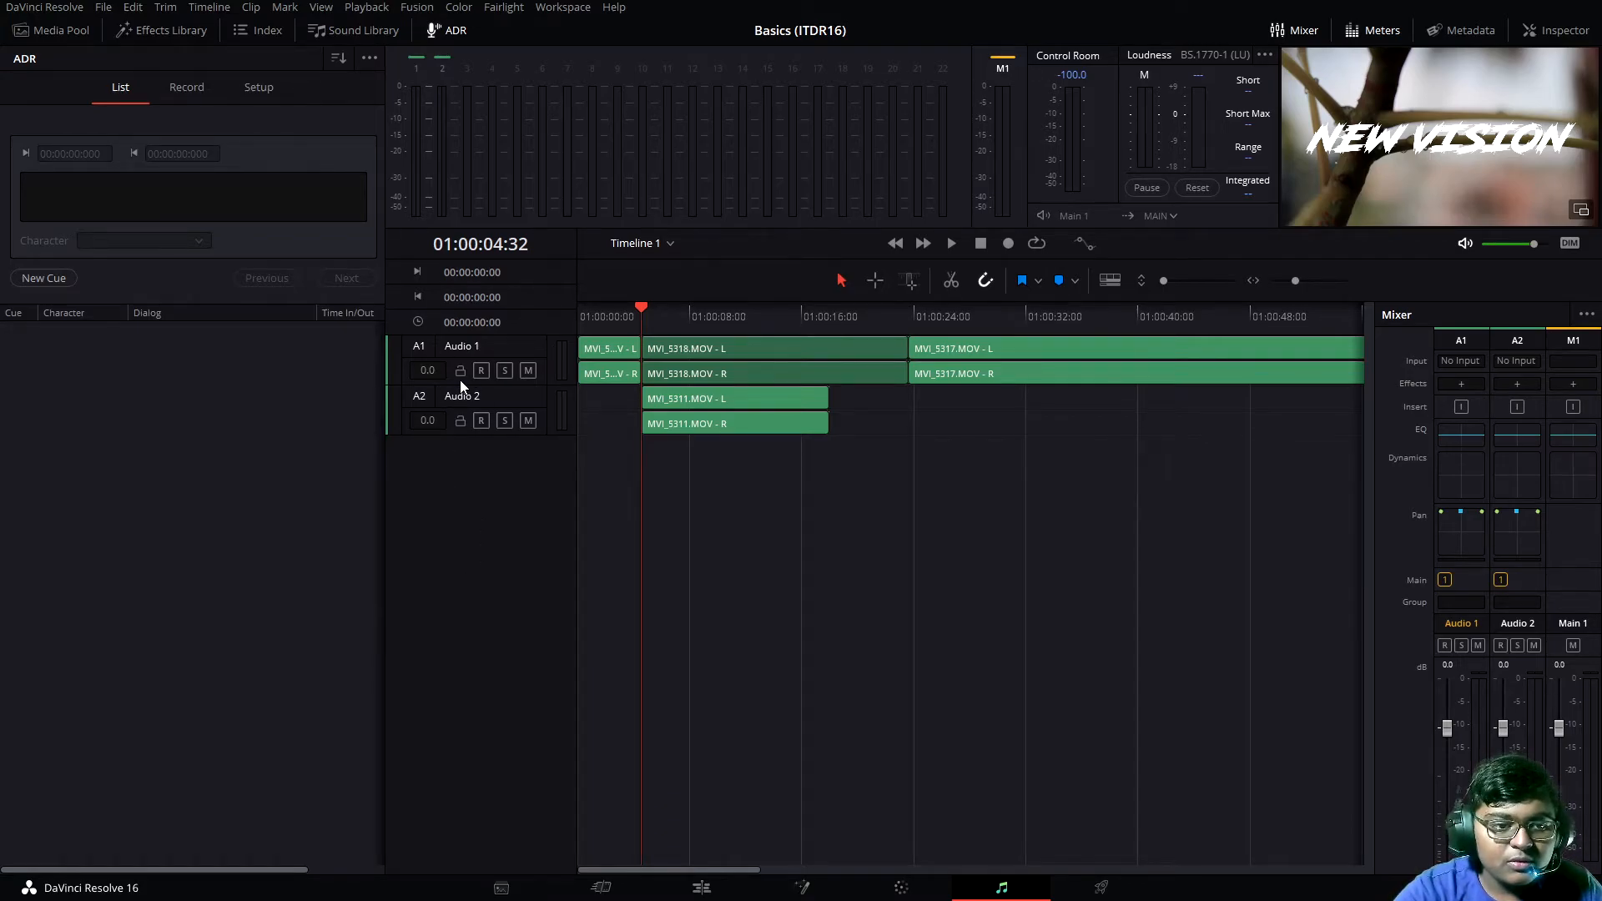
left_click_drag(509, 384, 518, 465)
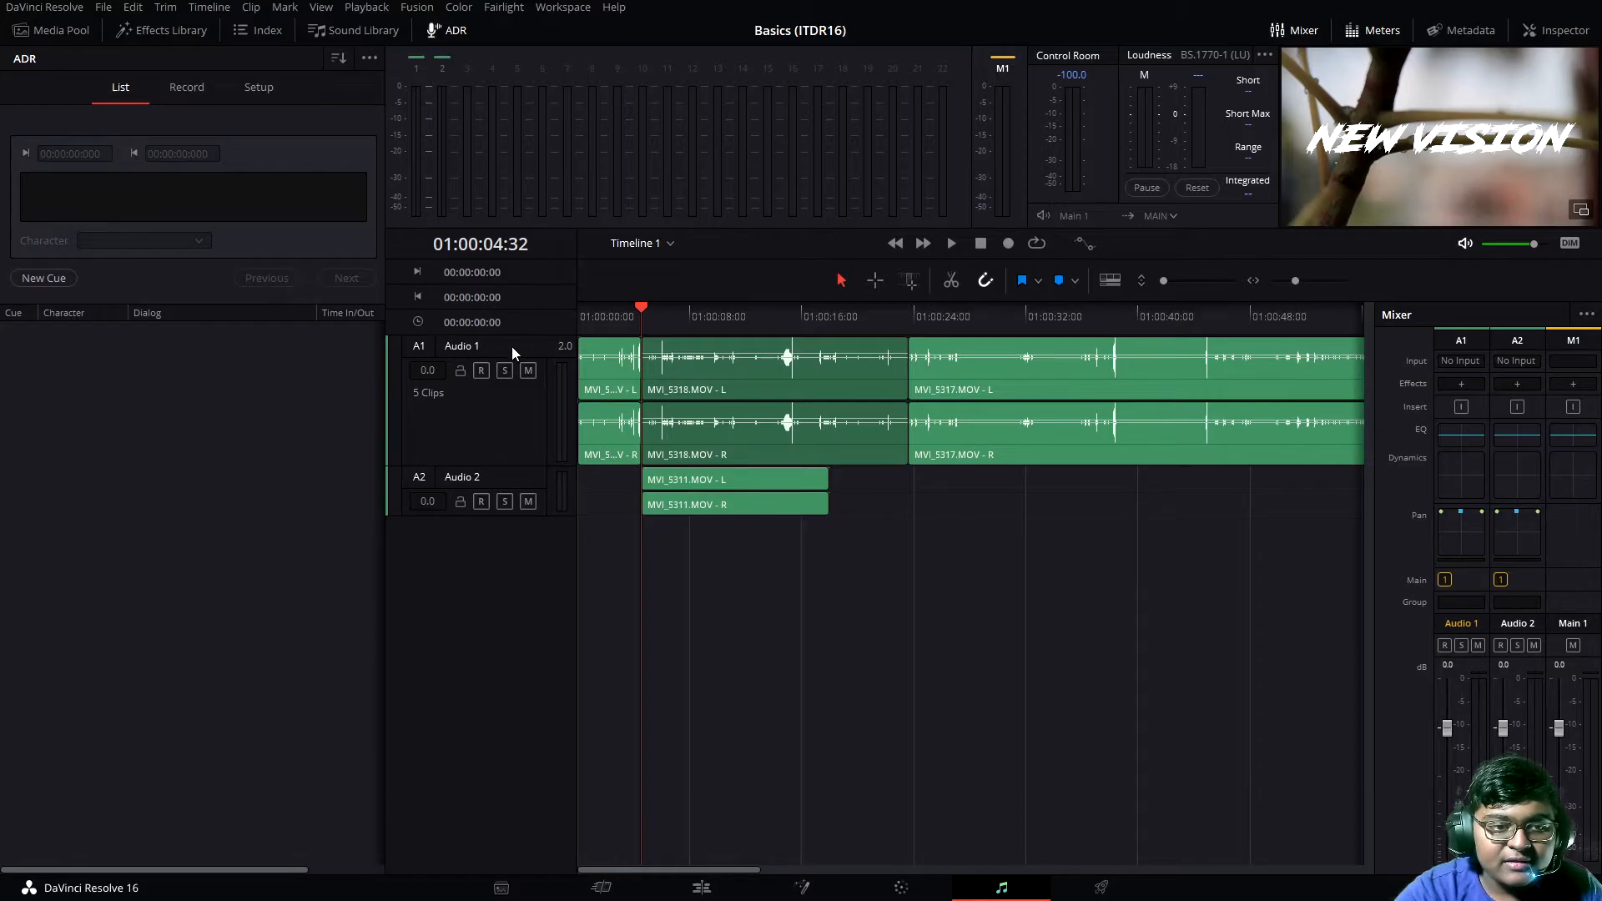
left_click(574, 339)
left_click(482, 419)
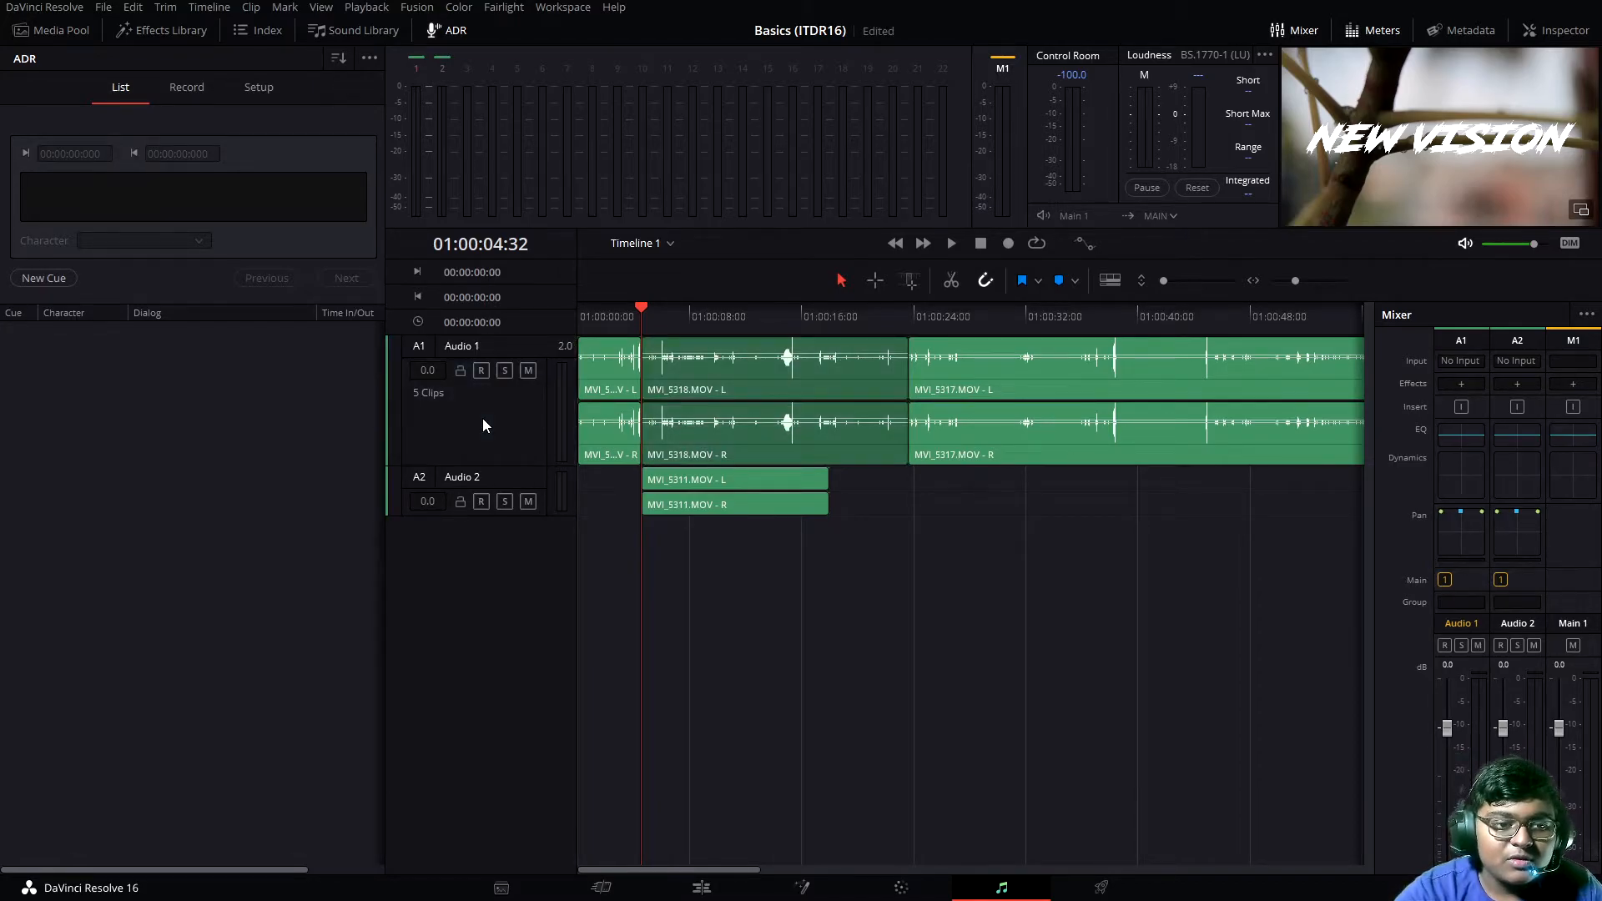
left_click(447, 395)
left_click(447, 395)
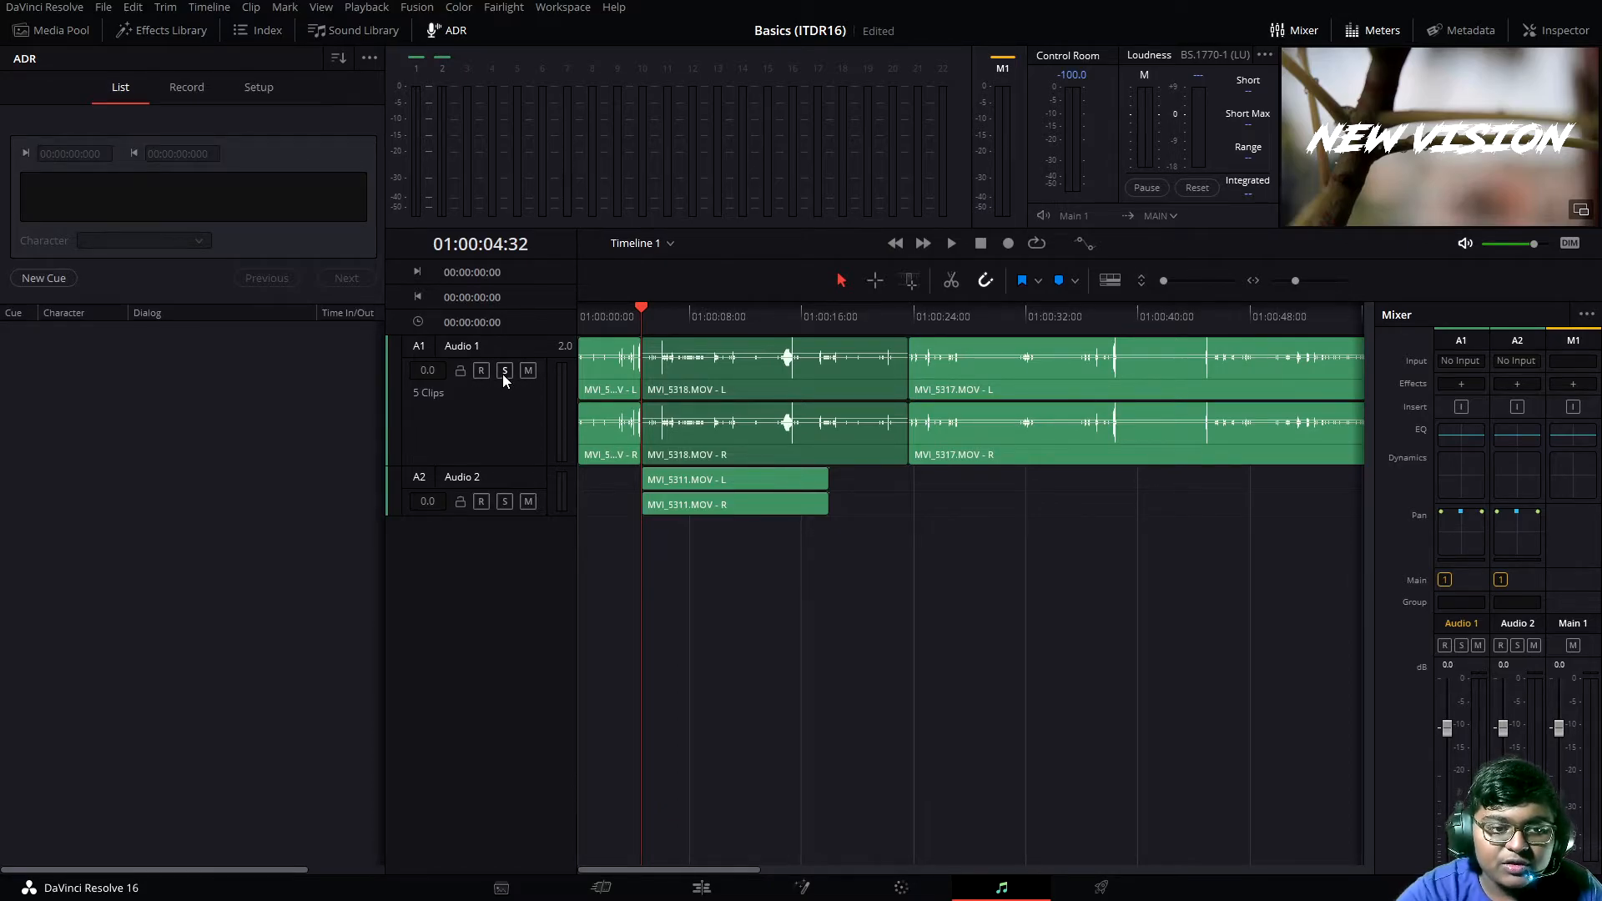
left_click_drag(501, 465, 509, 394)
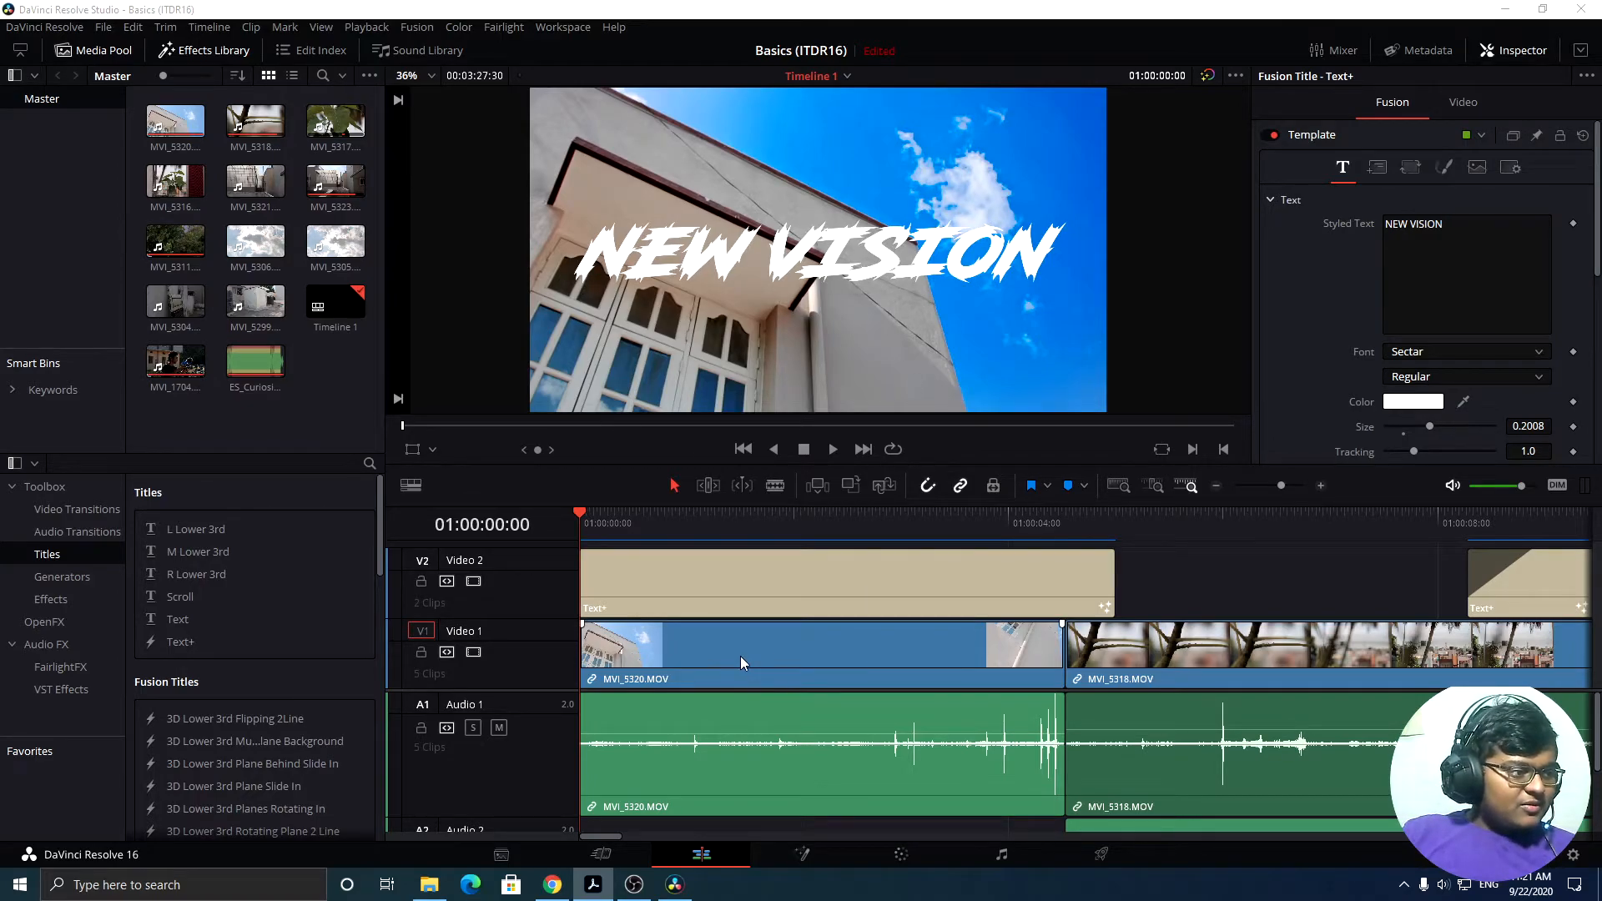
- Select MVI_5320.MOV's audio on the Edit page and enable its Clip Equalizer
left_click(848, 718)
scroll(1280, 296, "down", 2)
scroll(1279, 296, "down", 3)
scroll(1281, 295, "up", 2)
left_click(1280, 225)
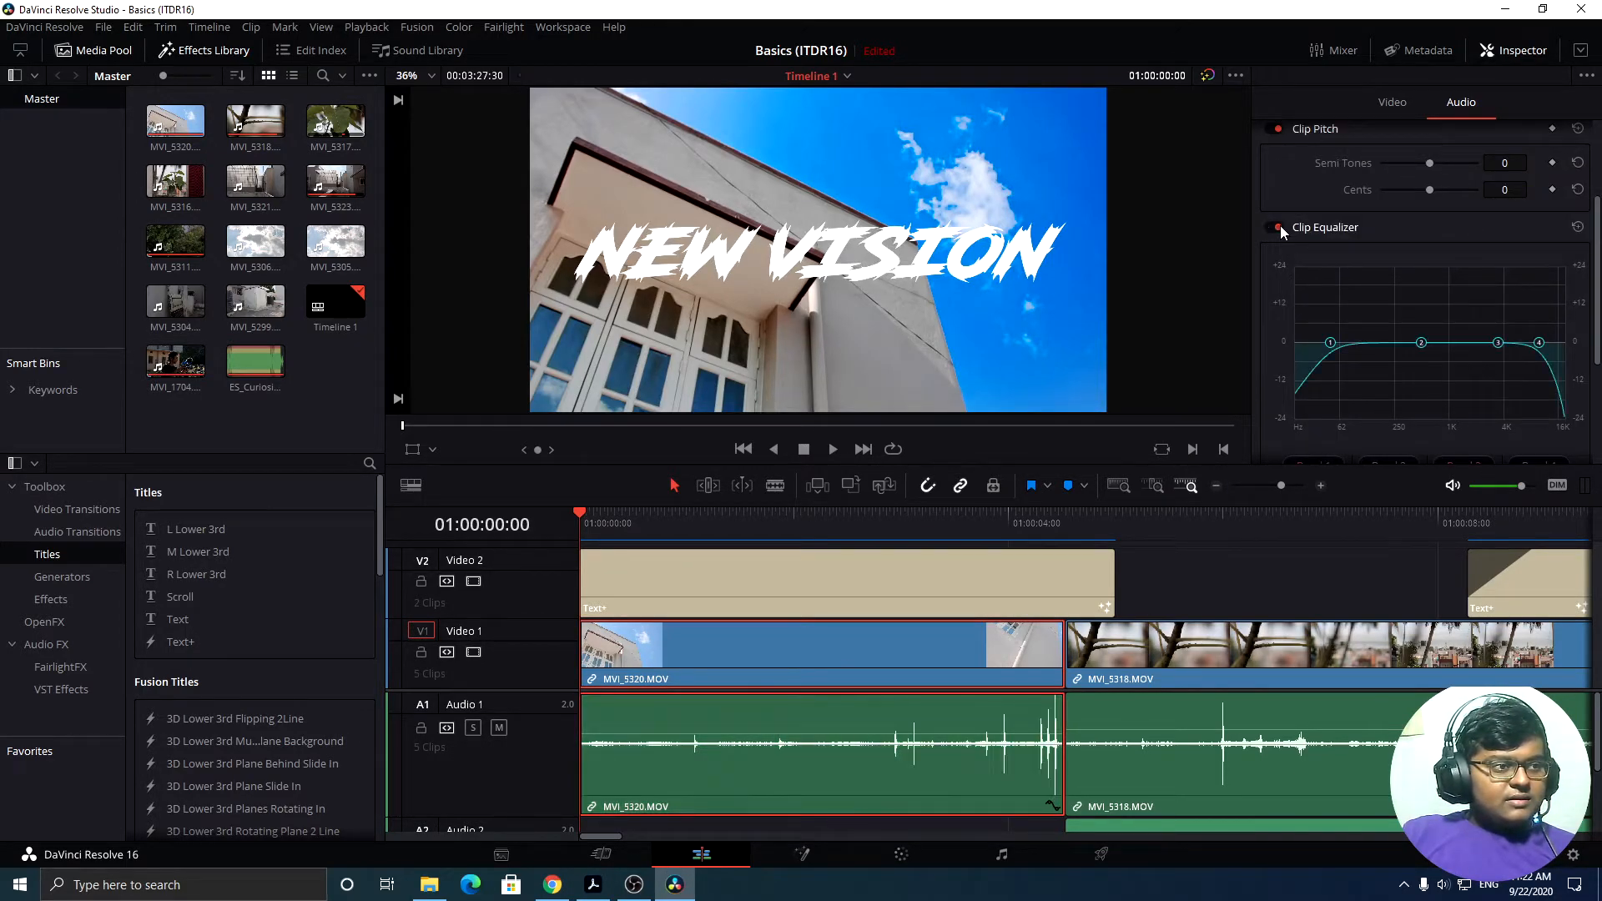
- Examine the four bands of the Clip Equalizer, and switch the equalizer off and back on
scroll(1381, 322, "down", 1)
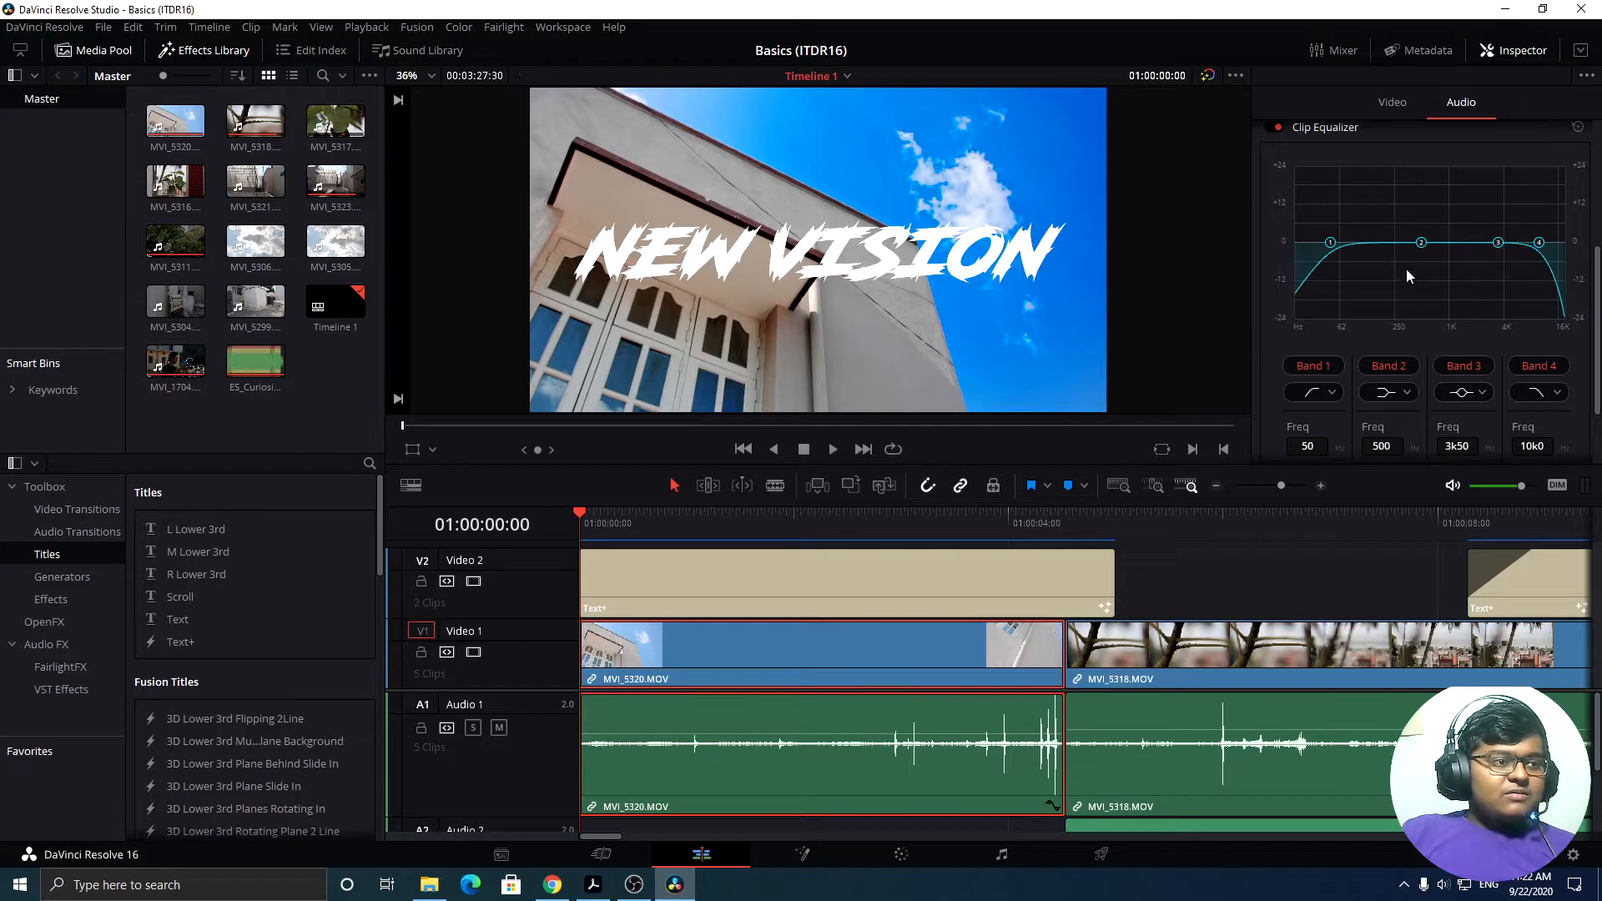
scroll(1405, 272, "down", 2)
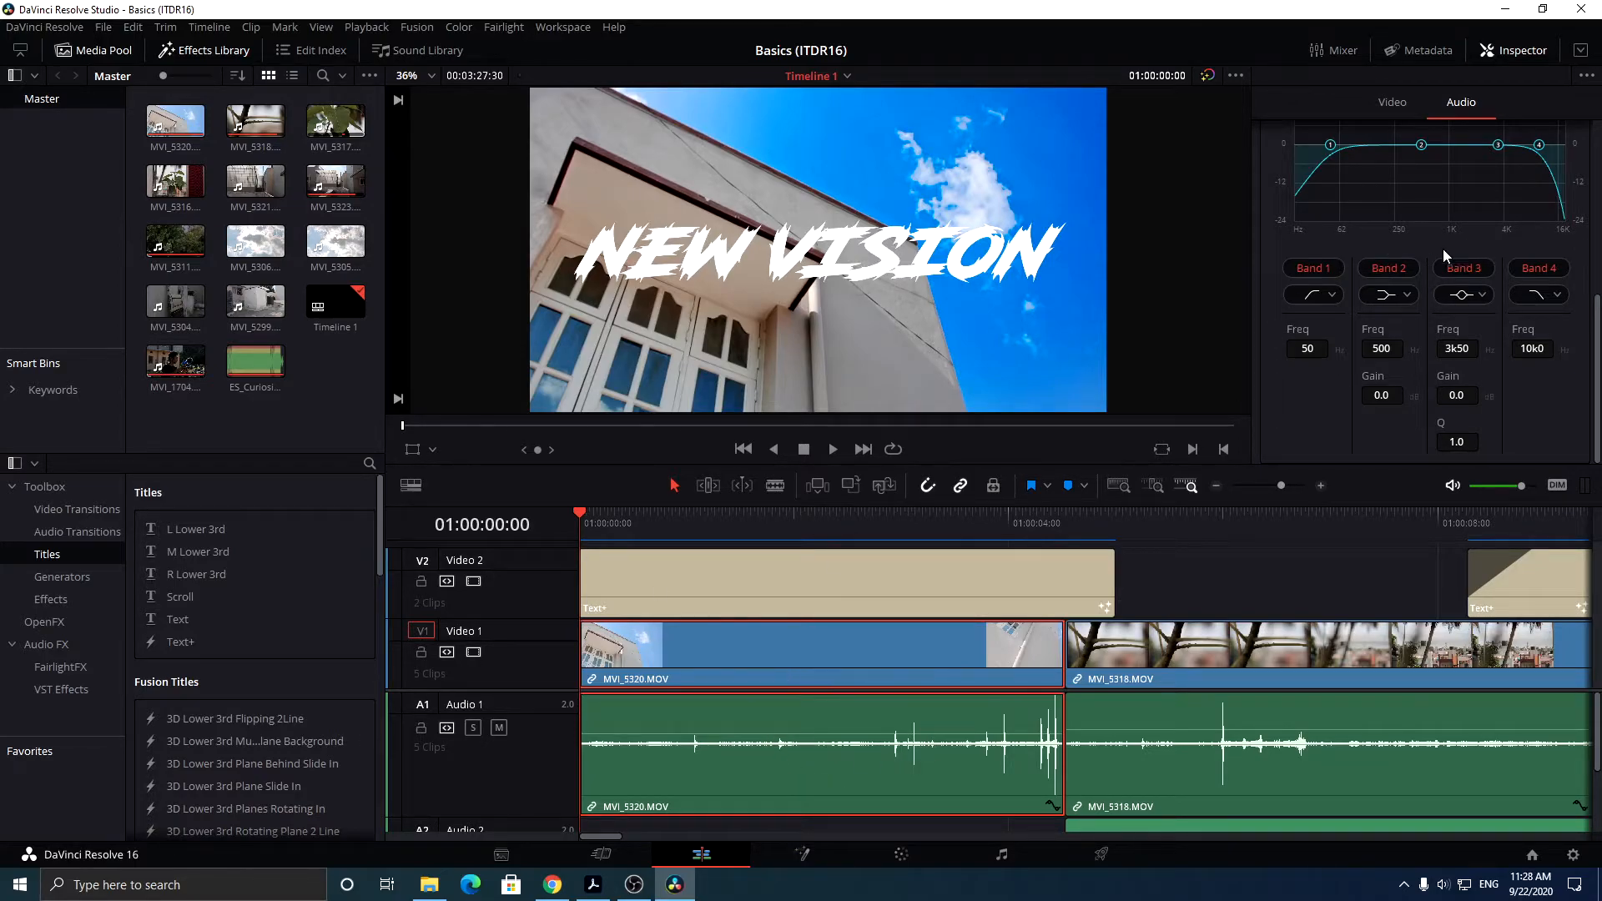
scroll(1455, 244, "up", 4)
left_click(1279, 231)
left_click(1279, 231)
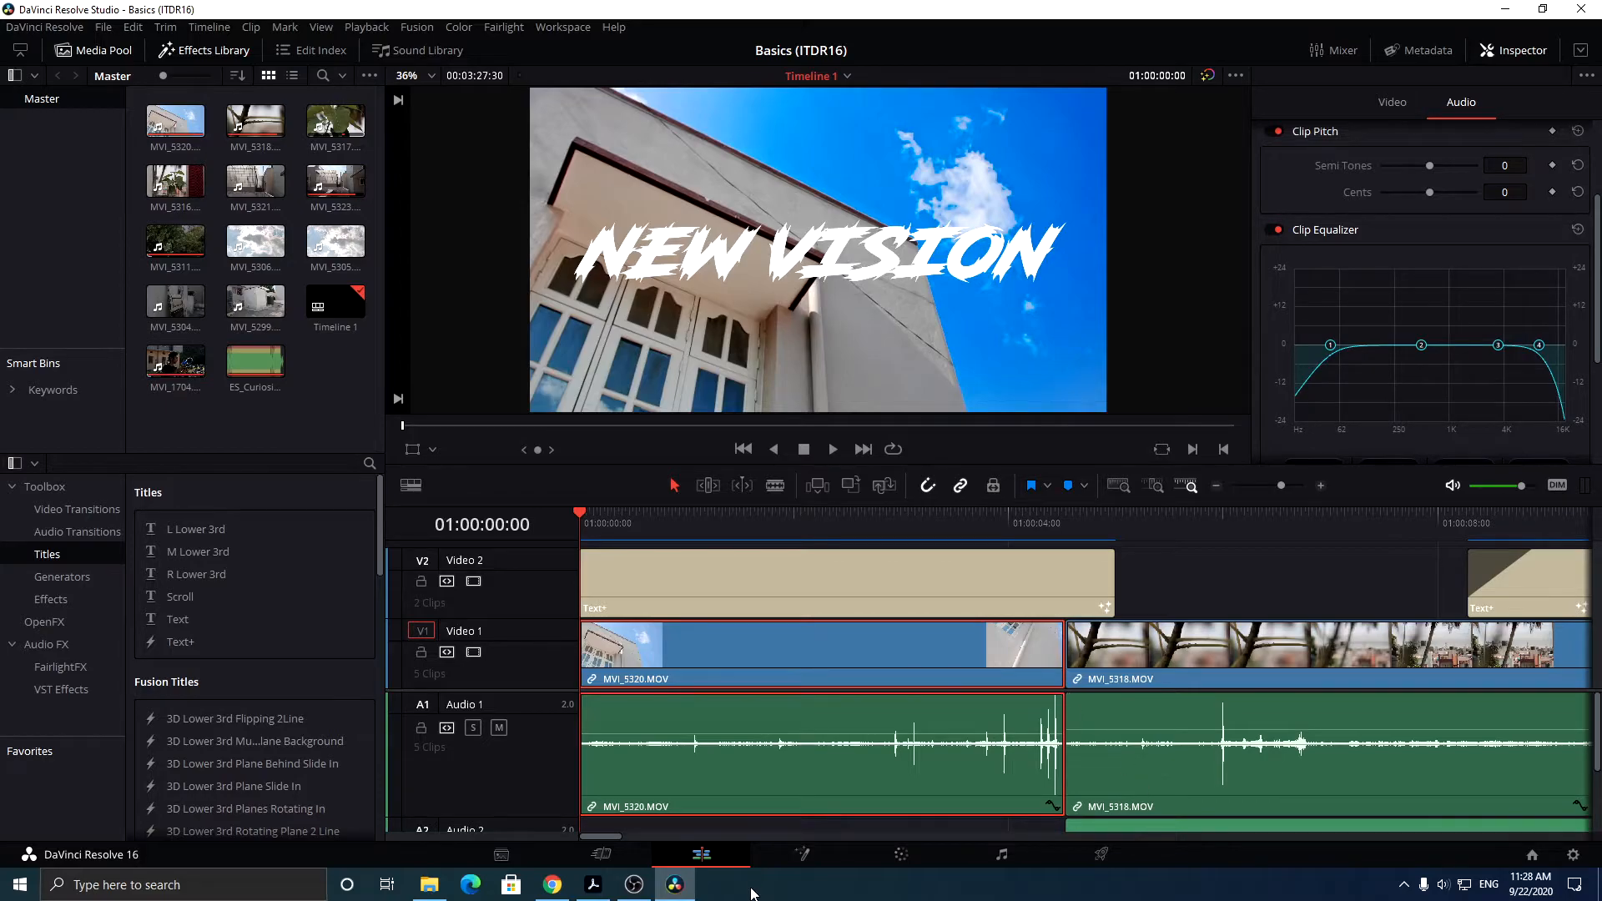
- Open the track equalizer for Audio 1 on the Fairlight page
left_click(1001, 855)
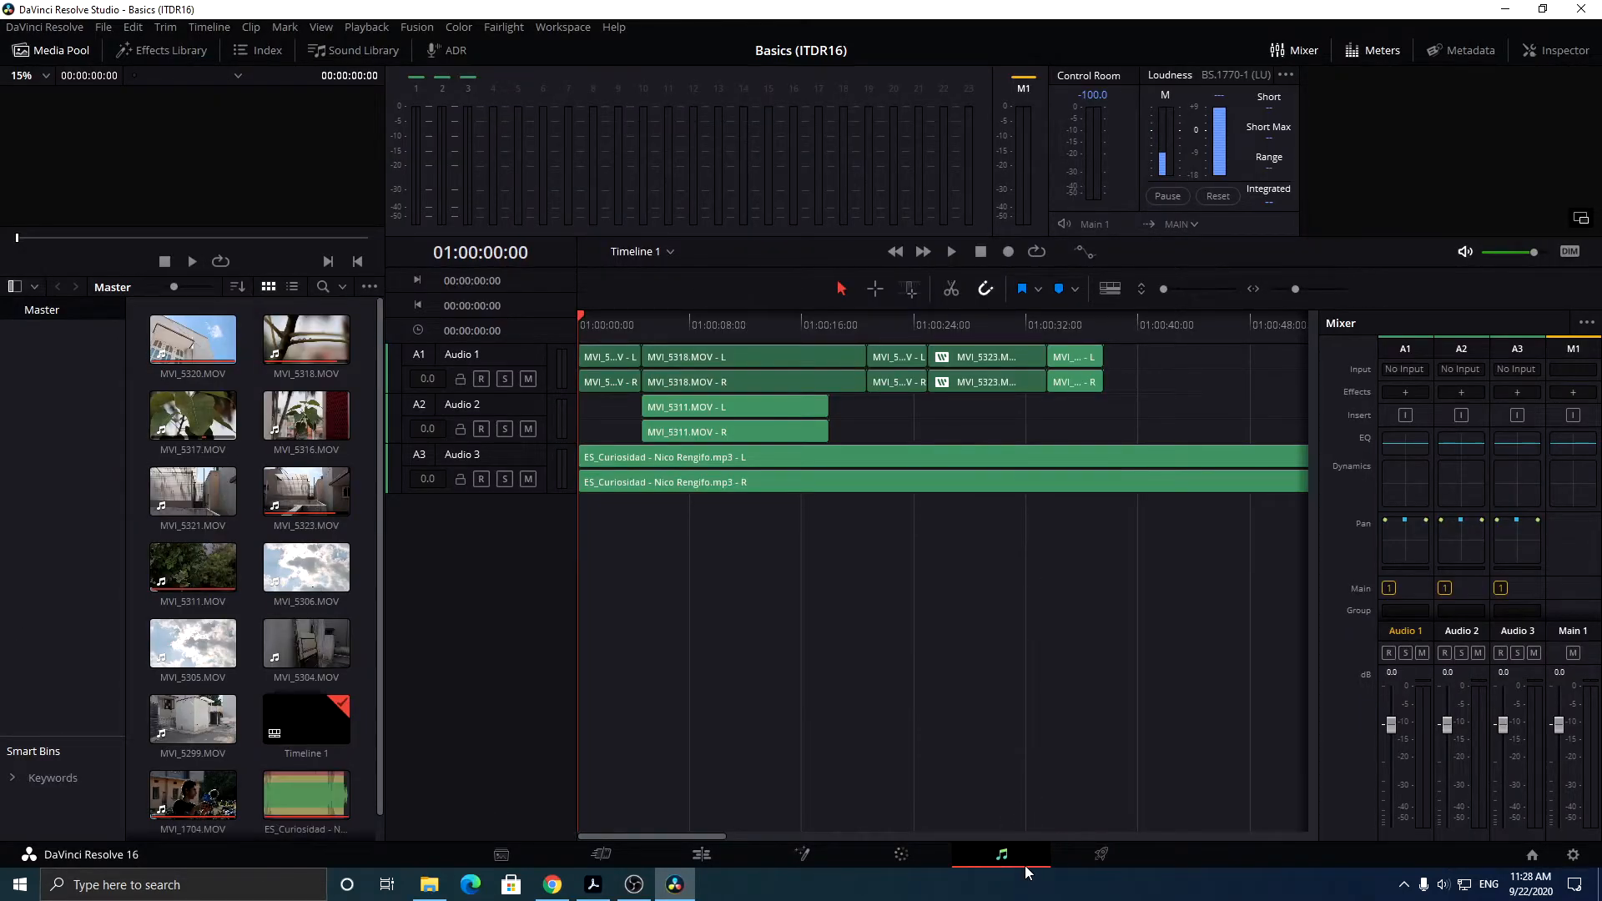
double_click(1399, 443)
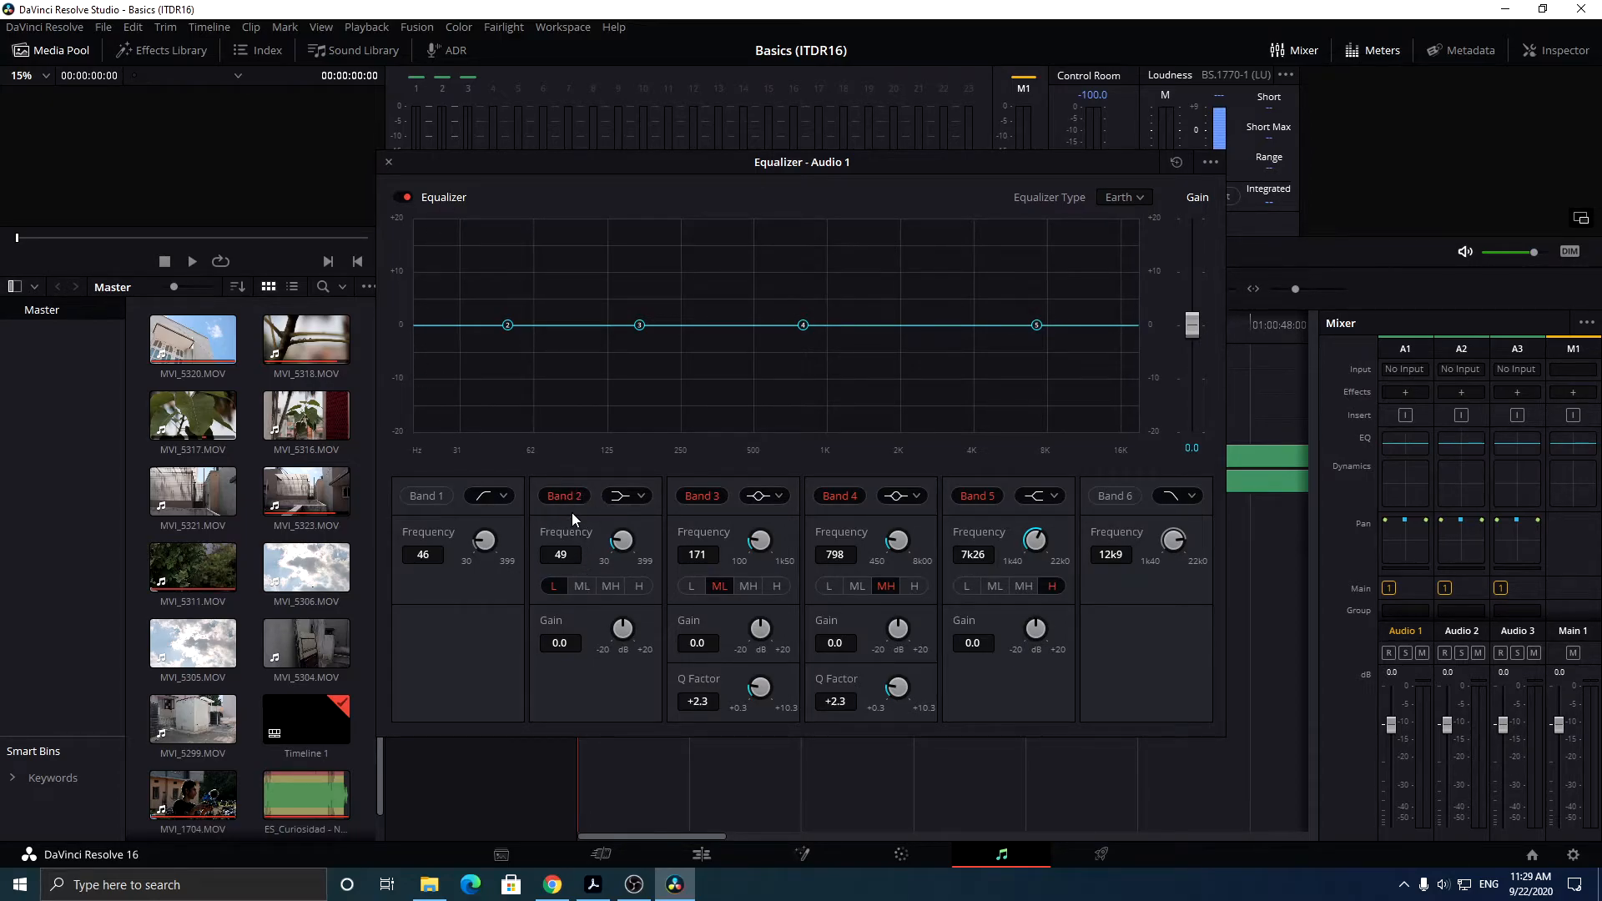
- Set Band 2 of Audio 1's equalizer to a frequency of 60 and a gain of -2.5 dB
left_click(633, 500)
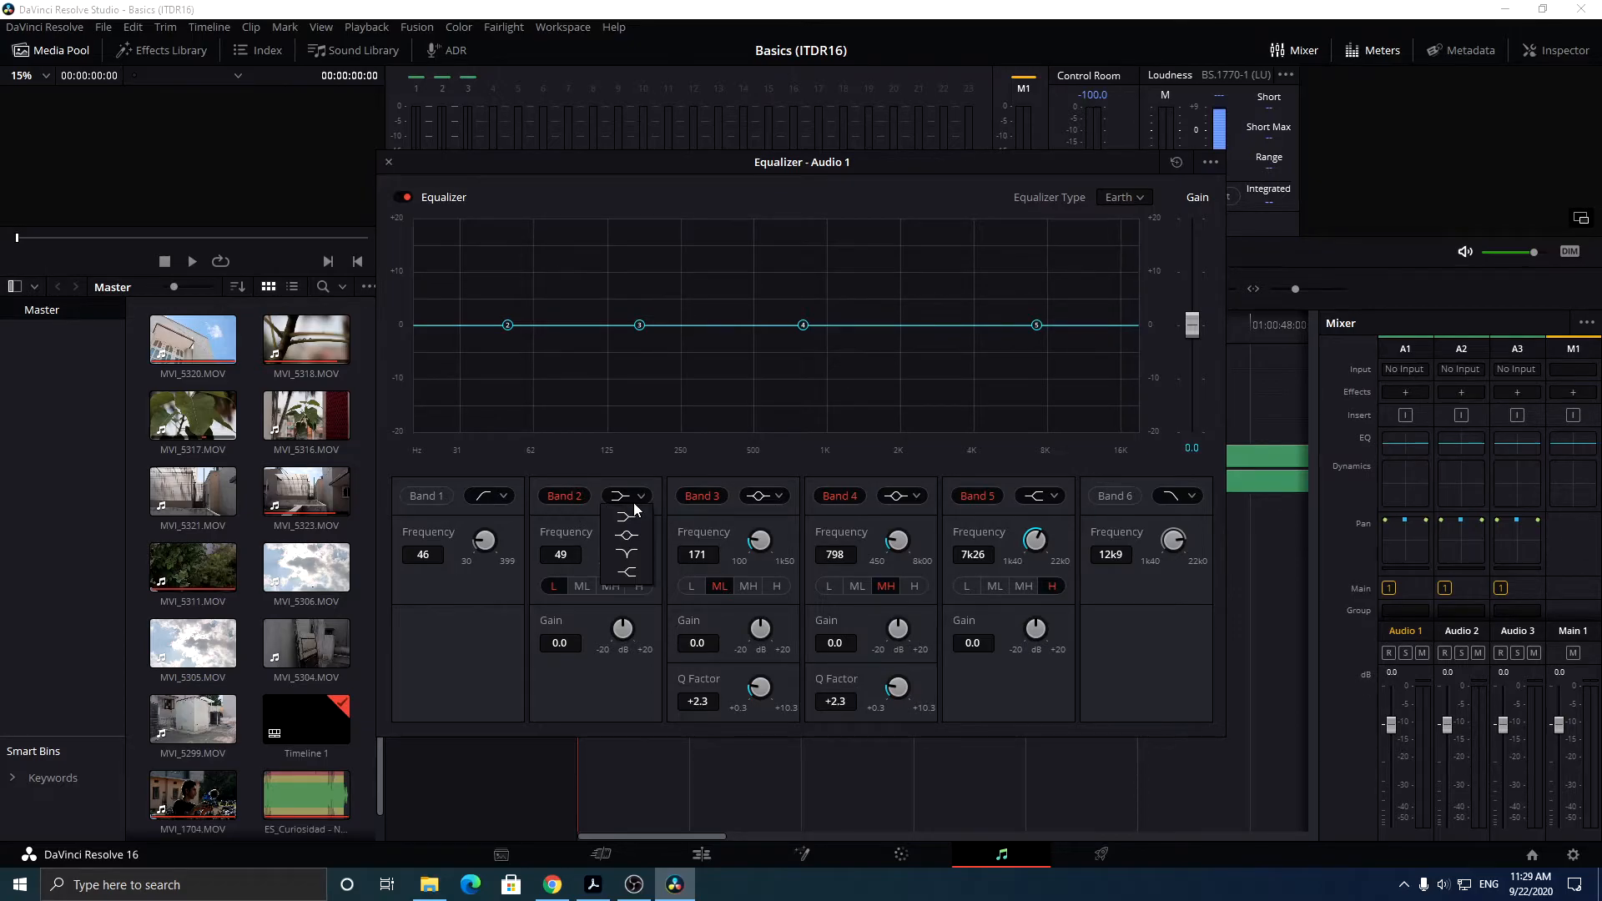
left_click(576, 518)
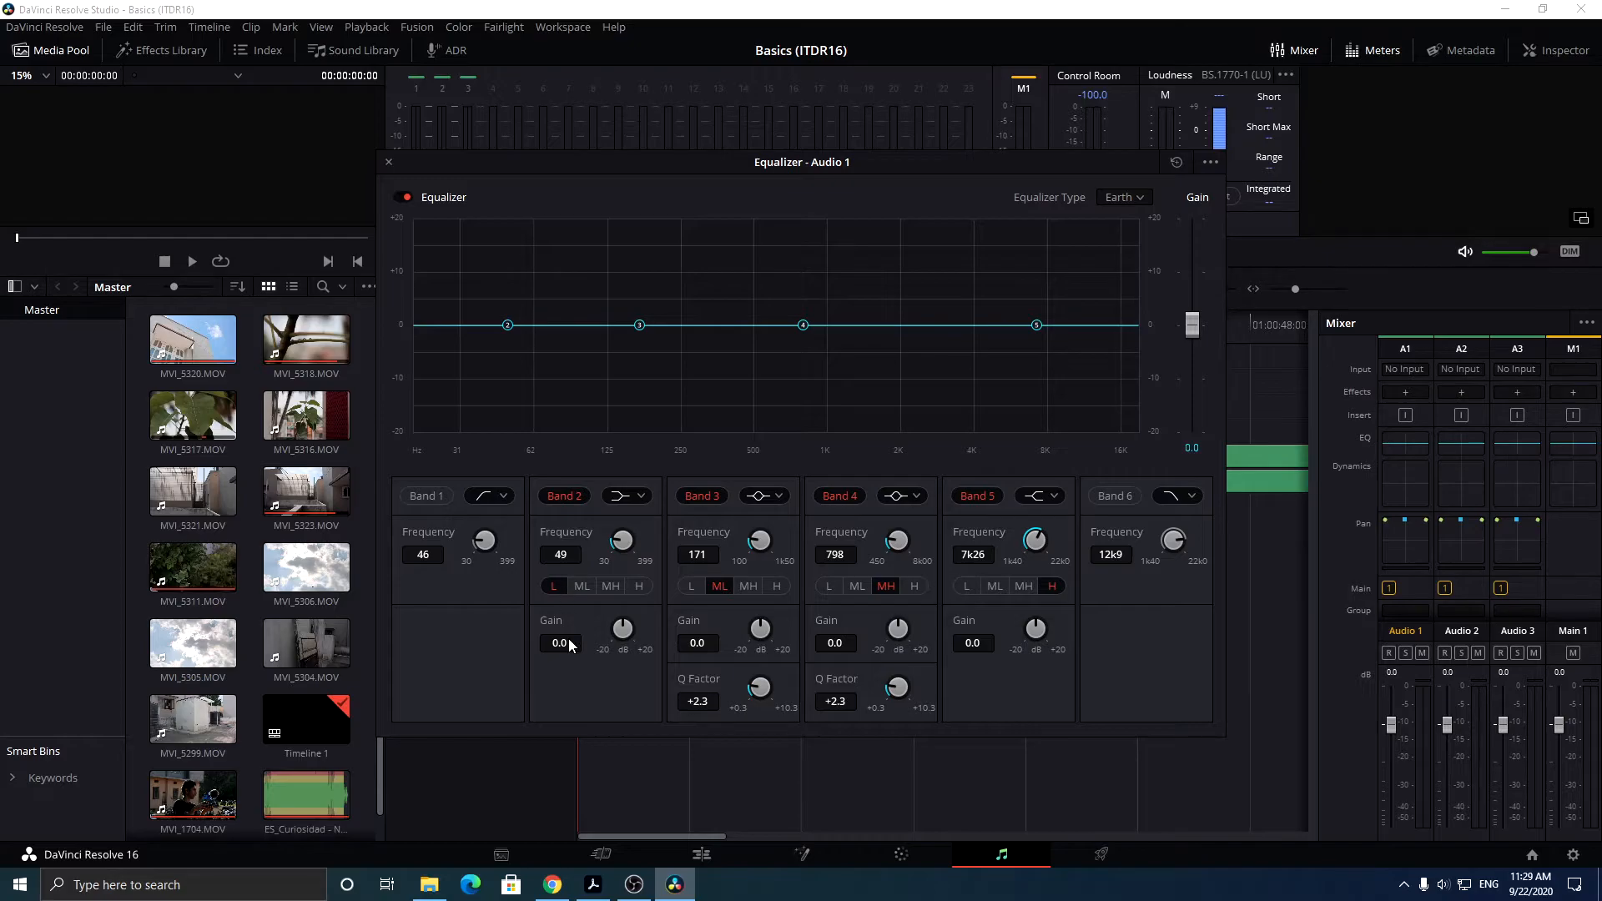
left_click_drag(559, 555, 559, 565)
double_click(559, 556)
scroll(558, 557, "down", 3)
left_click_drag(559, 327, 531, 328)
left_click_drag(554, 644, 488, 656)
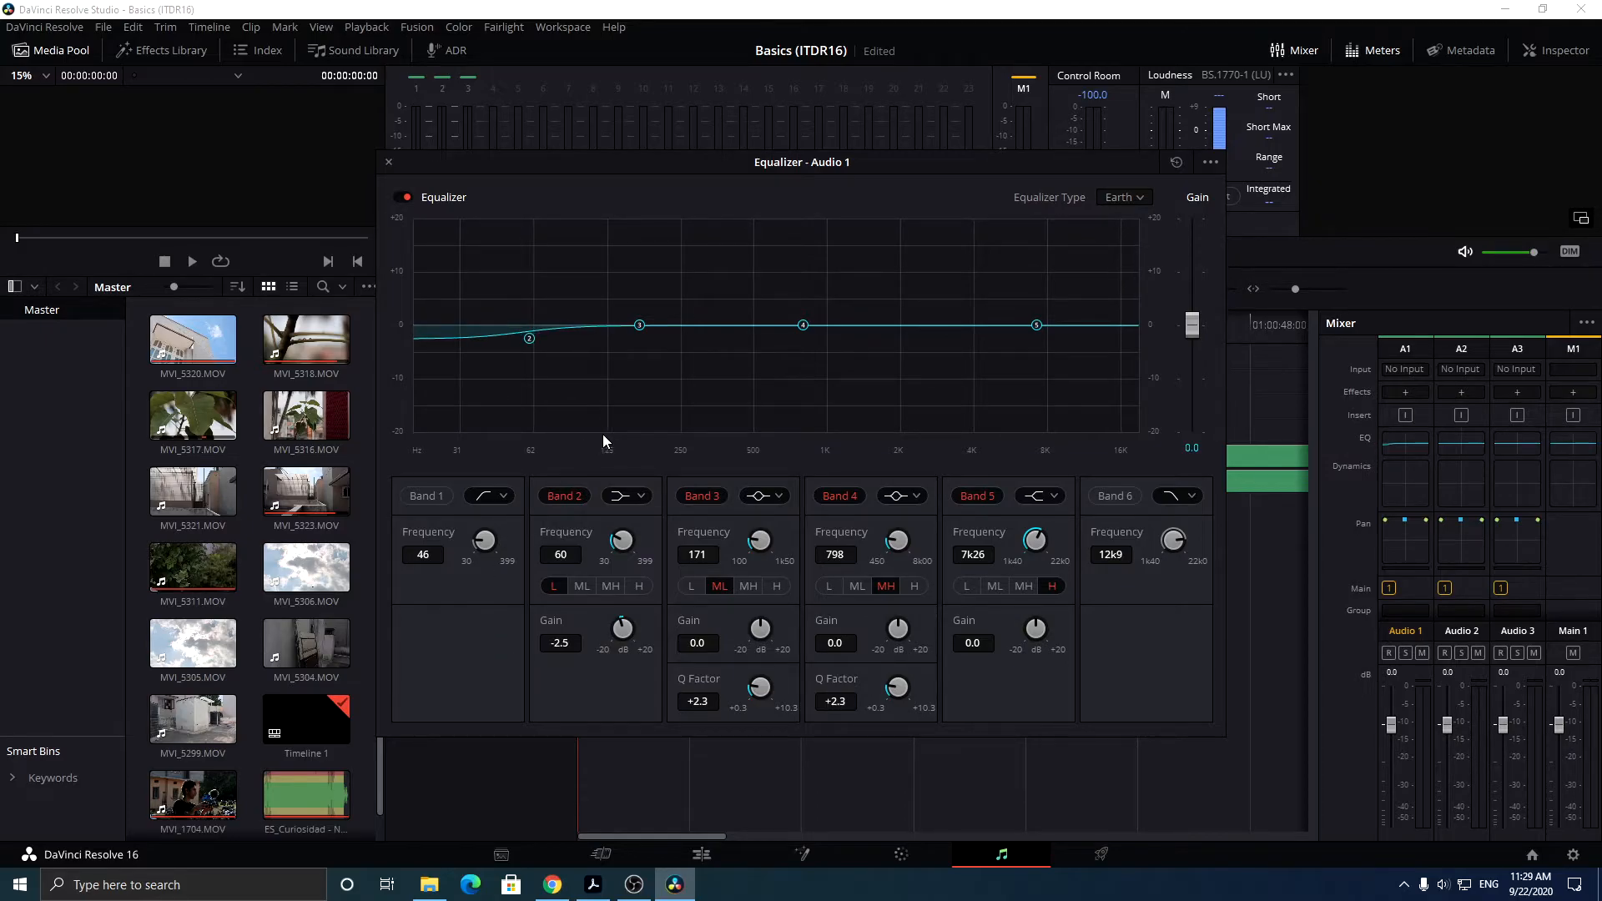
- Save the project, set Band 3 to a gain of +3.7 dB with a Q factor of +2.8, and close the equalizer
key("ctrl+s")
left_click_drag(700, 702, 741, 712)
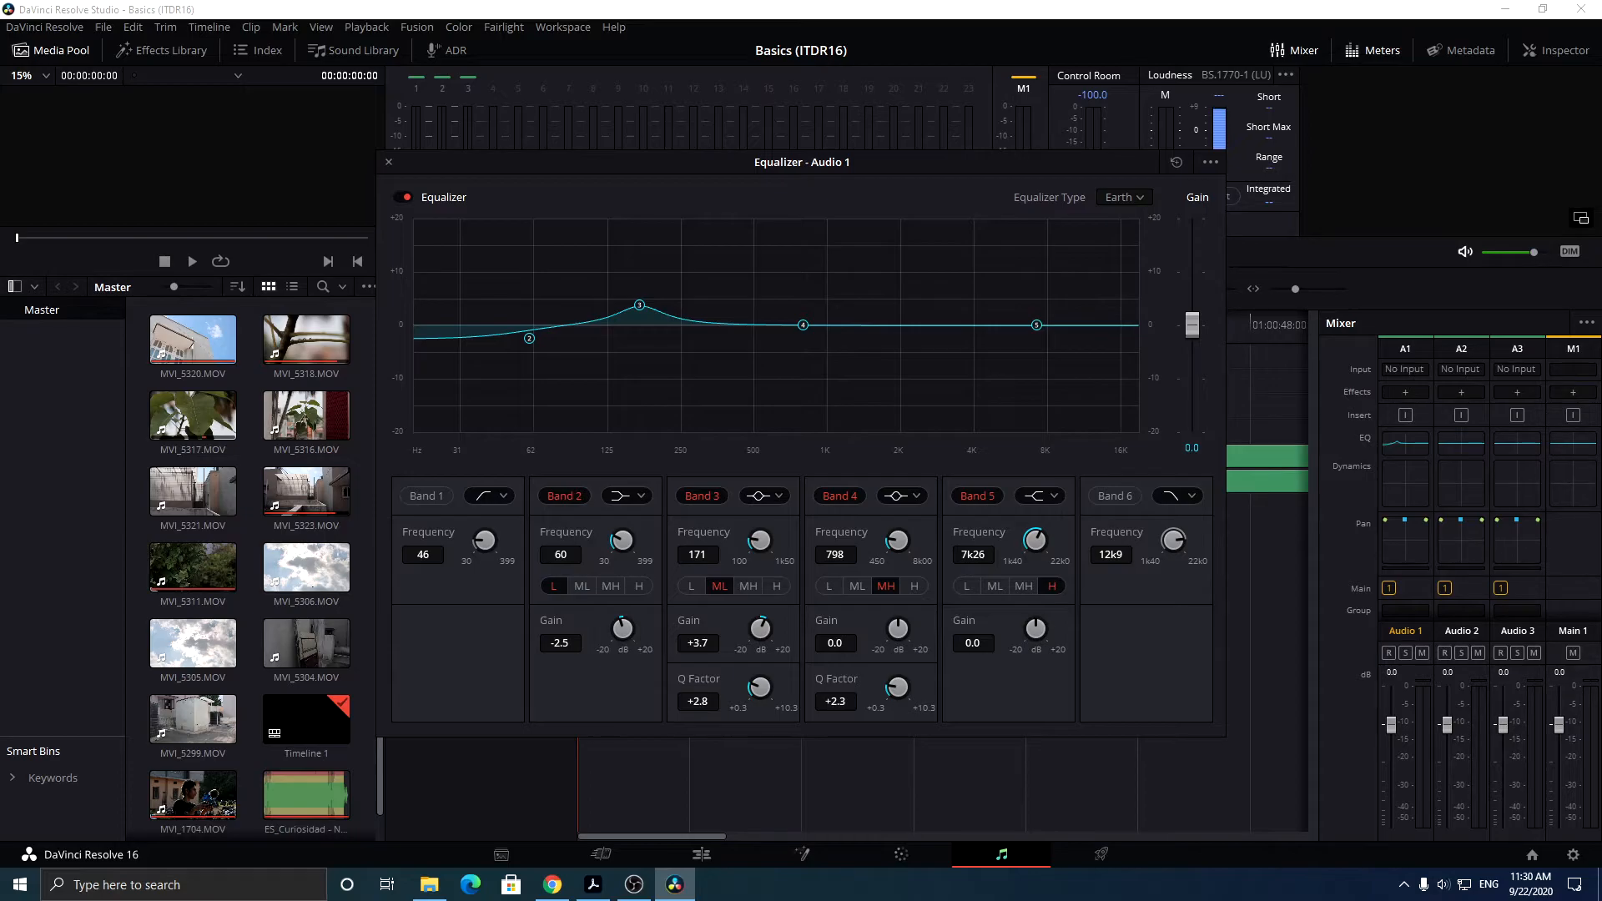
key("Escape")
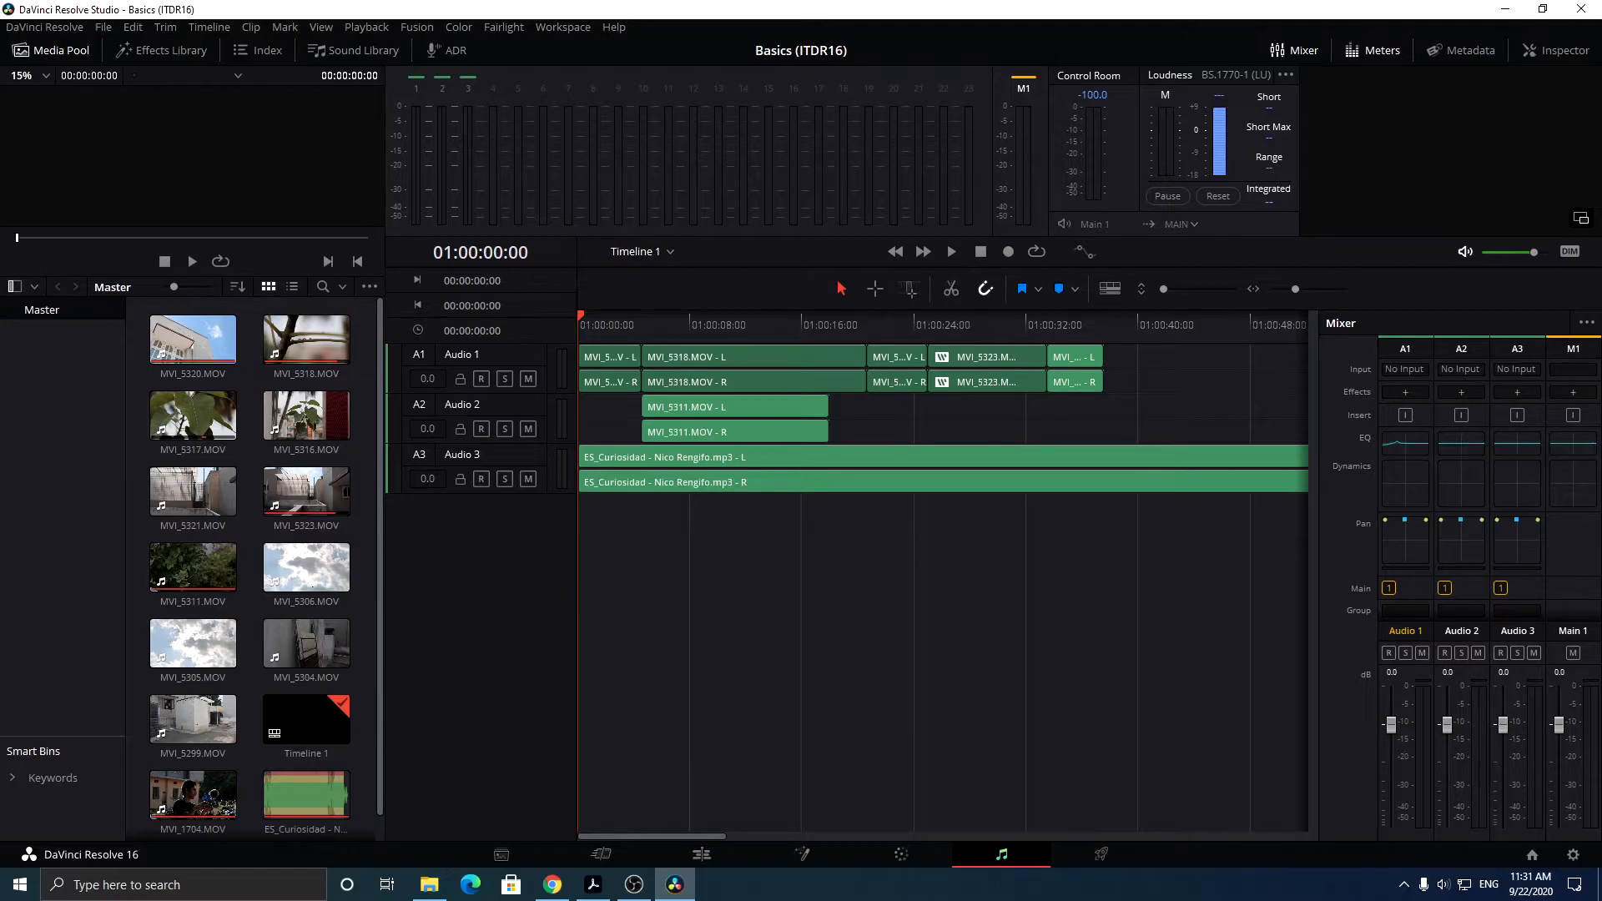
- Go to the Fusion page and display the Media Pool and the Effects Library
left_click(806, 856)
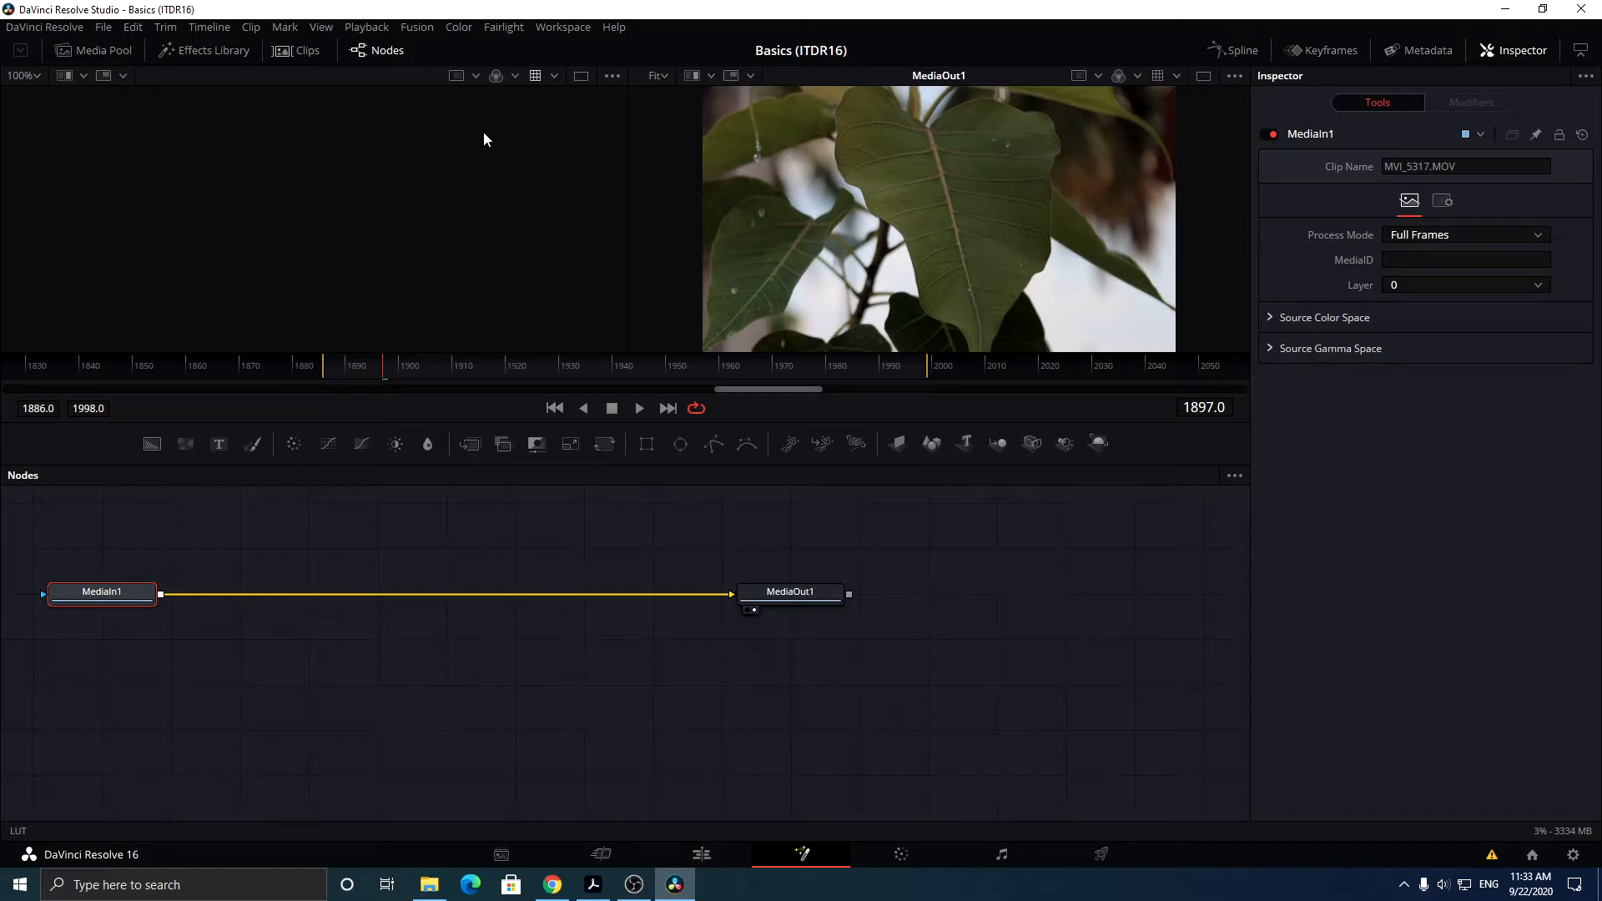
left_click(91, 52)
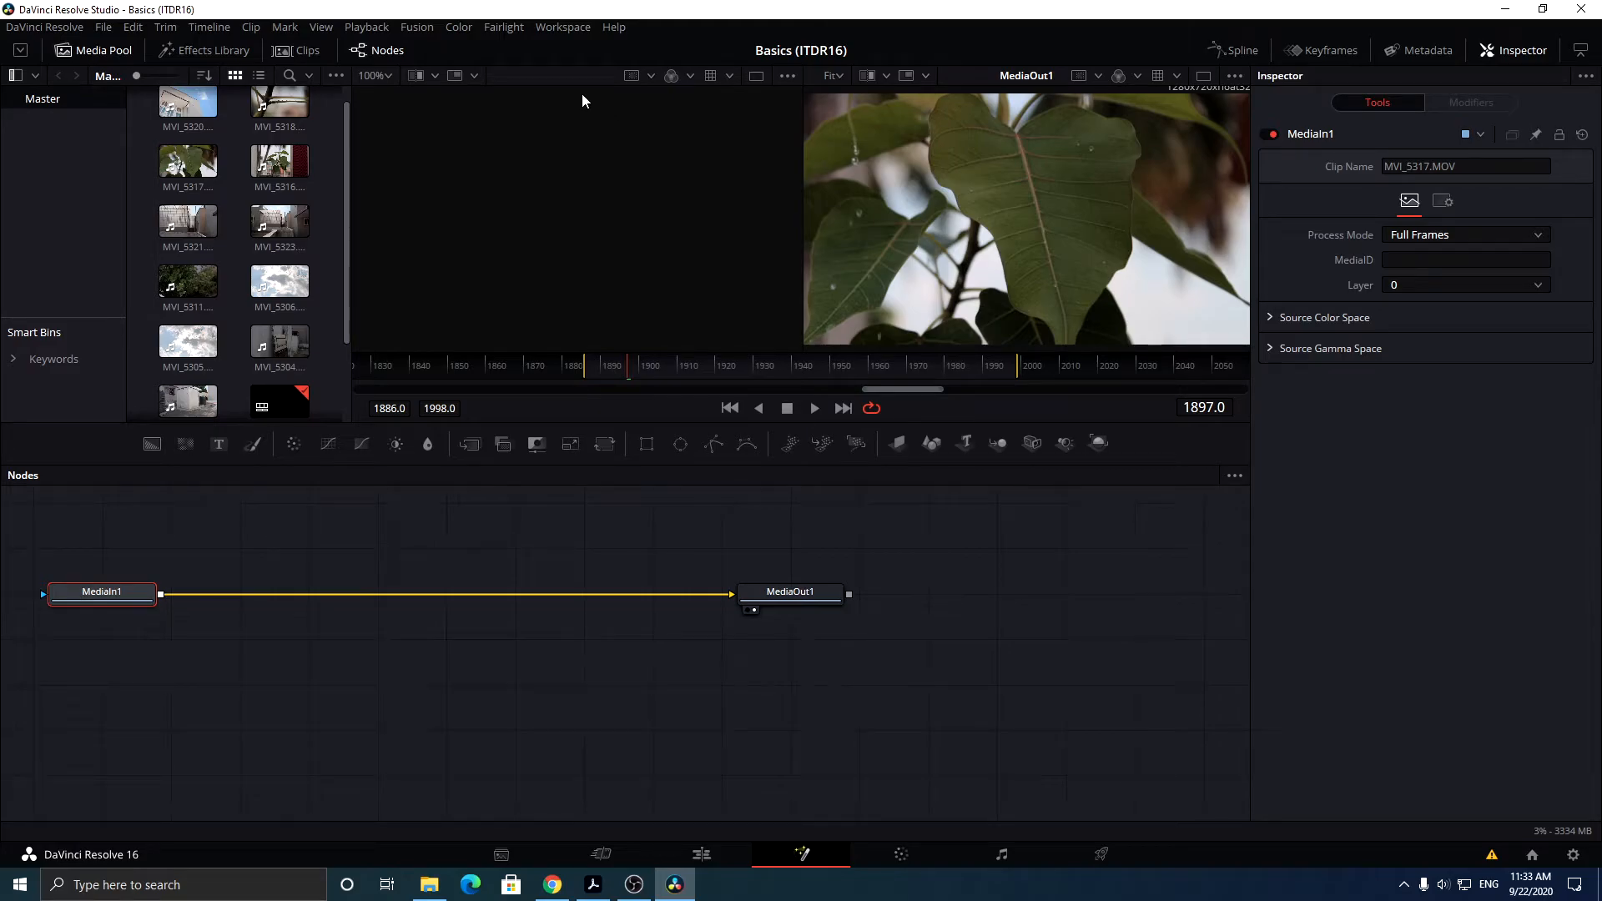
left_click(193, 53)
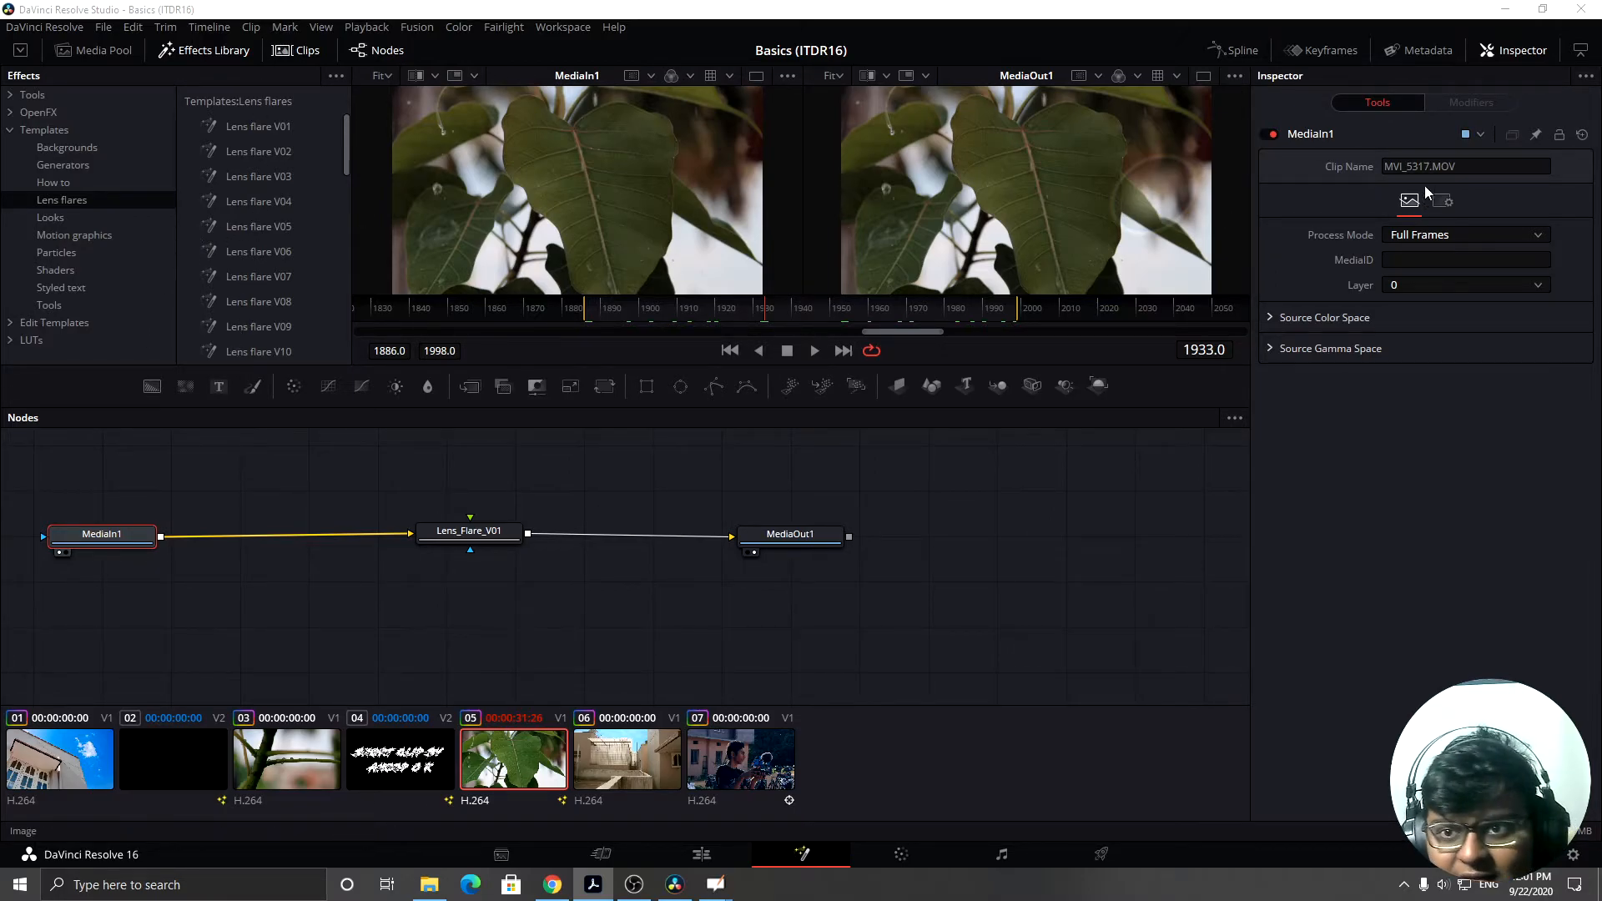
- Examine the Lens_Flare_V01 node's splines and settings, hide the Spline editor again and realign the node between MediaIn1 and MediaOut1
left_click(1227, 50)
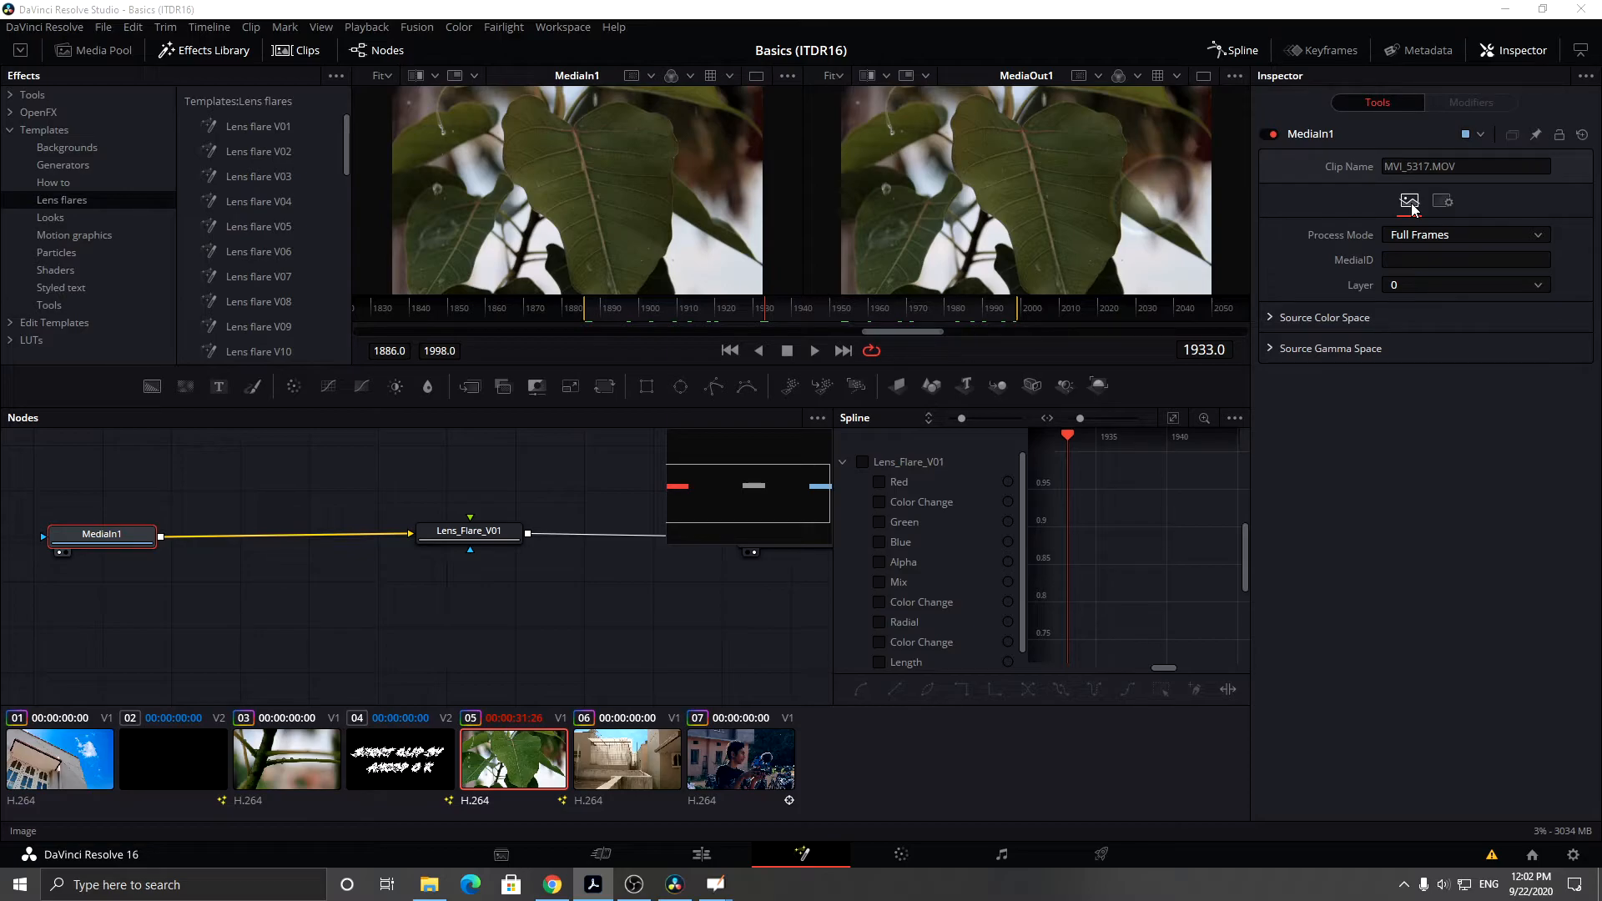
mouse_move(476, 526)
left_mouse_down()
mouse_move(451, 556)
mouse_move(490, 547)
left_mouse_up()
left_click(490, 546)
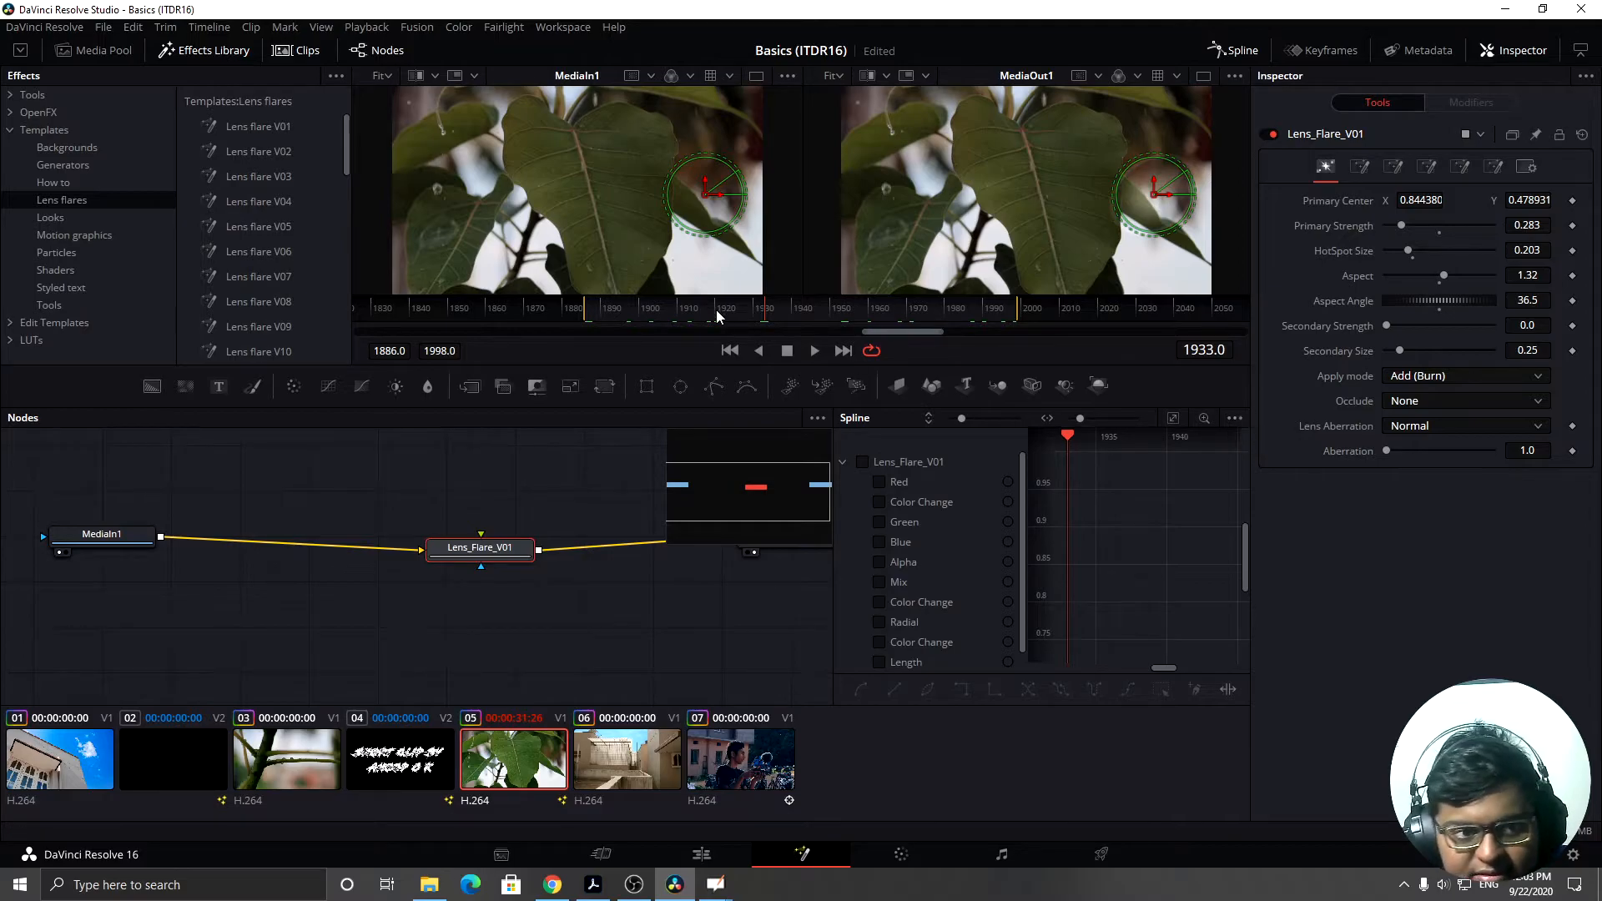
left_click(1234, 50)
mouse_move(480, 548)
left_mouse_down()
mouse_move(480, 519)
mouse_move(461, 533)
left_mouse_up()
- Browse the template categories, add the Noise Gradient generator ahead of MediaOut1, and show the generator node's settings
mouse_move(247, 250)
left_mouse_down()
mouse_move(518, 505)
mouse_move(245, 260)
left_mouse_up()
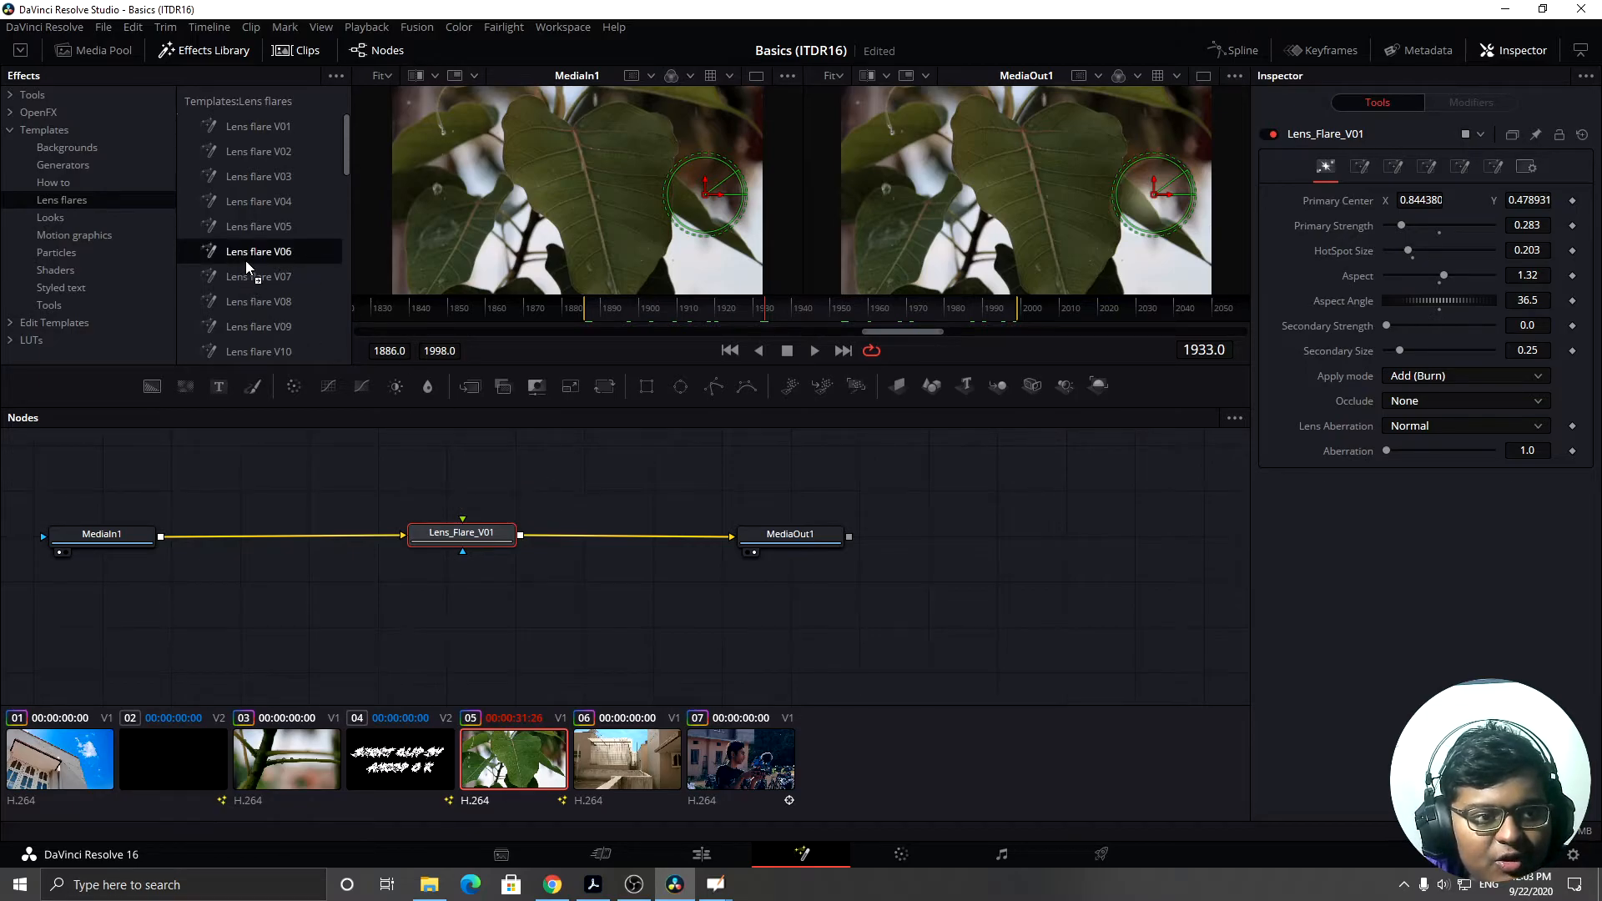
left_click(35, 235)
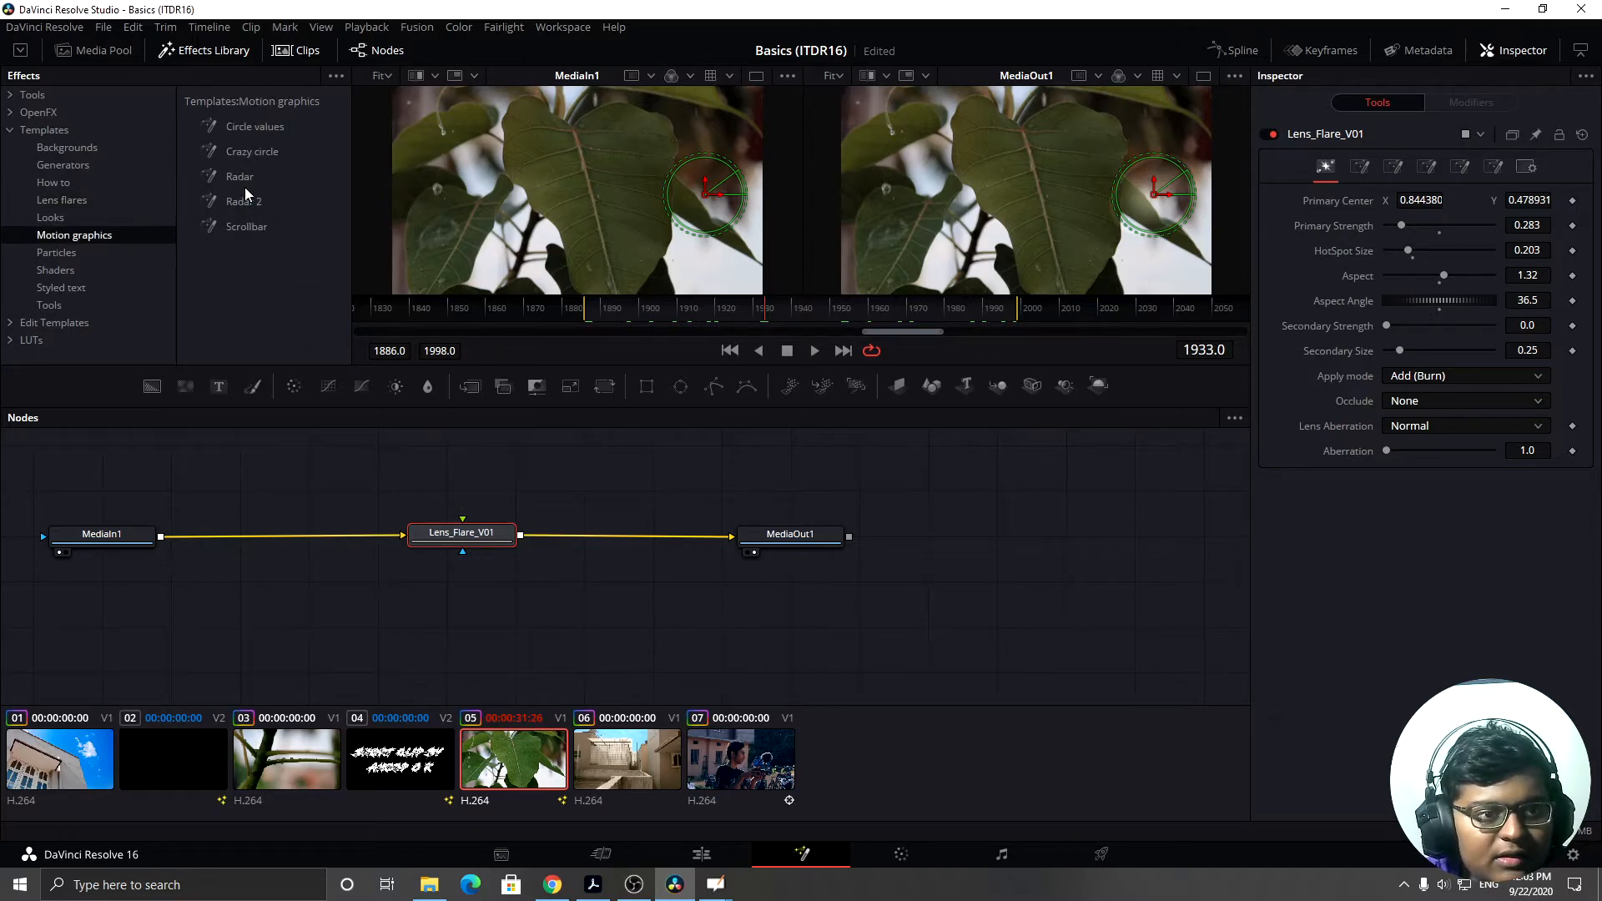
left_click(11, 130)
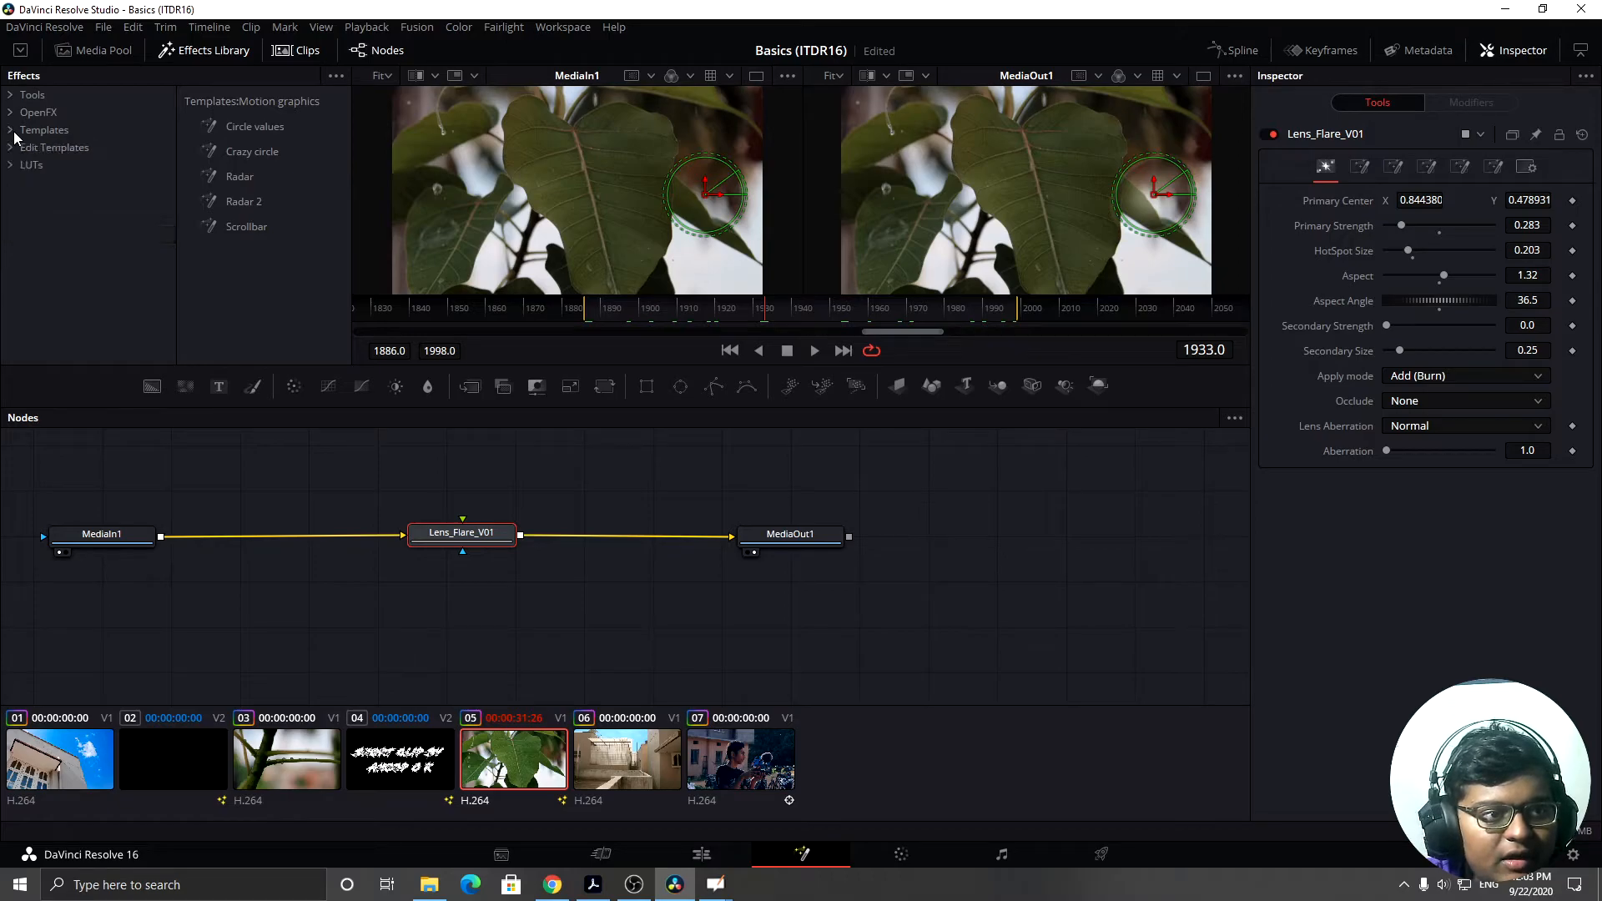
left_click(11, 148)
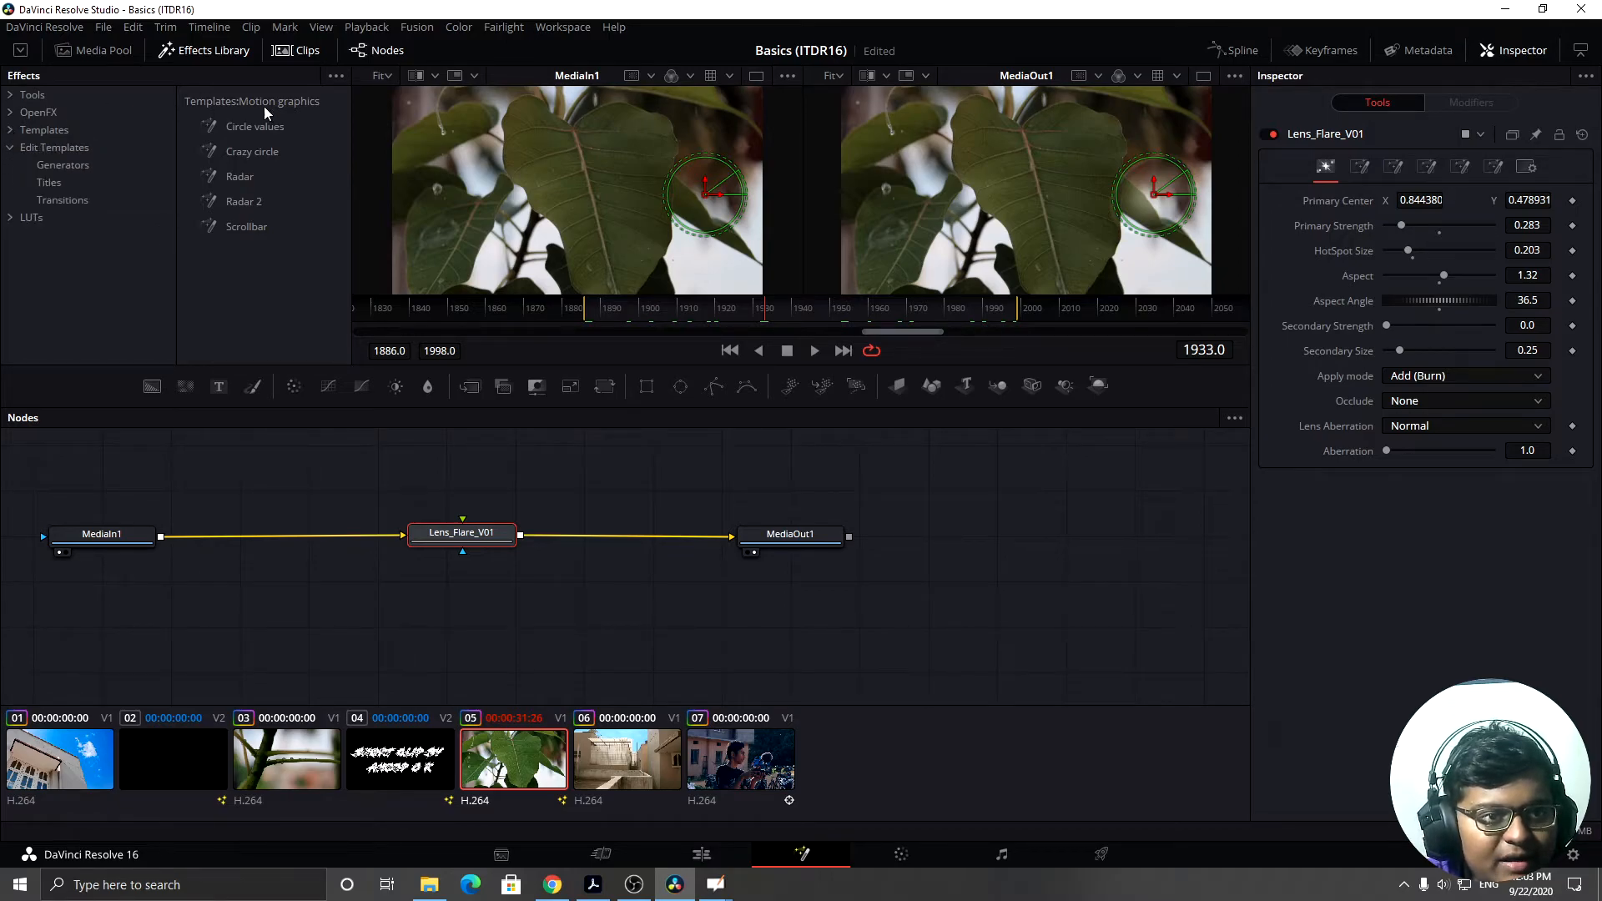
left_click(59, 165)
left_click_drag(259, 126, 616, 534)
left_click_drag(454, 534, 339, 533)
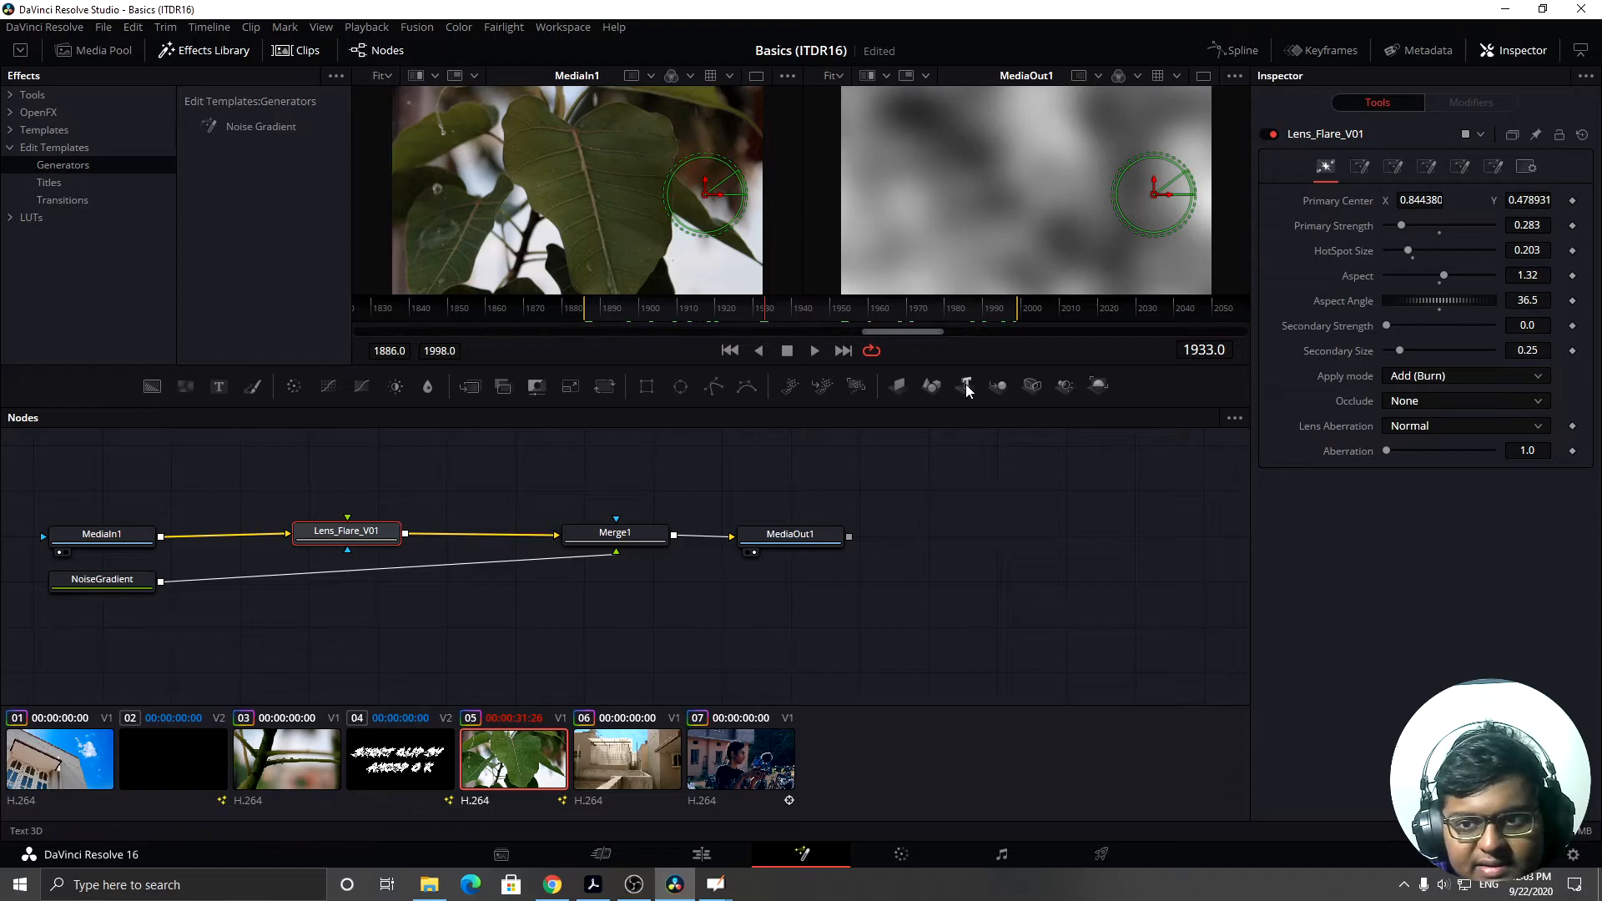
left_click(134, 585)
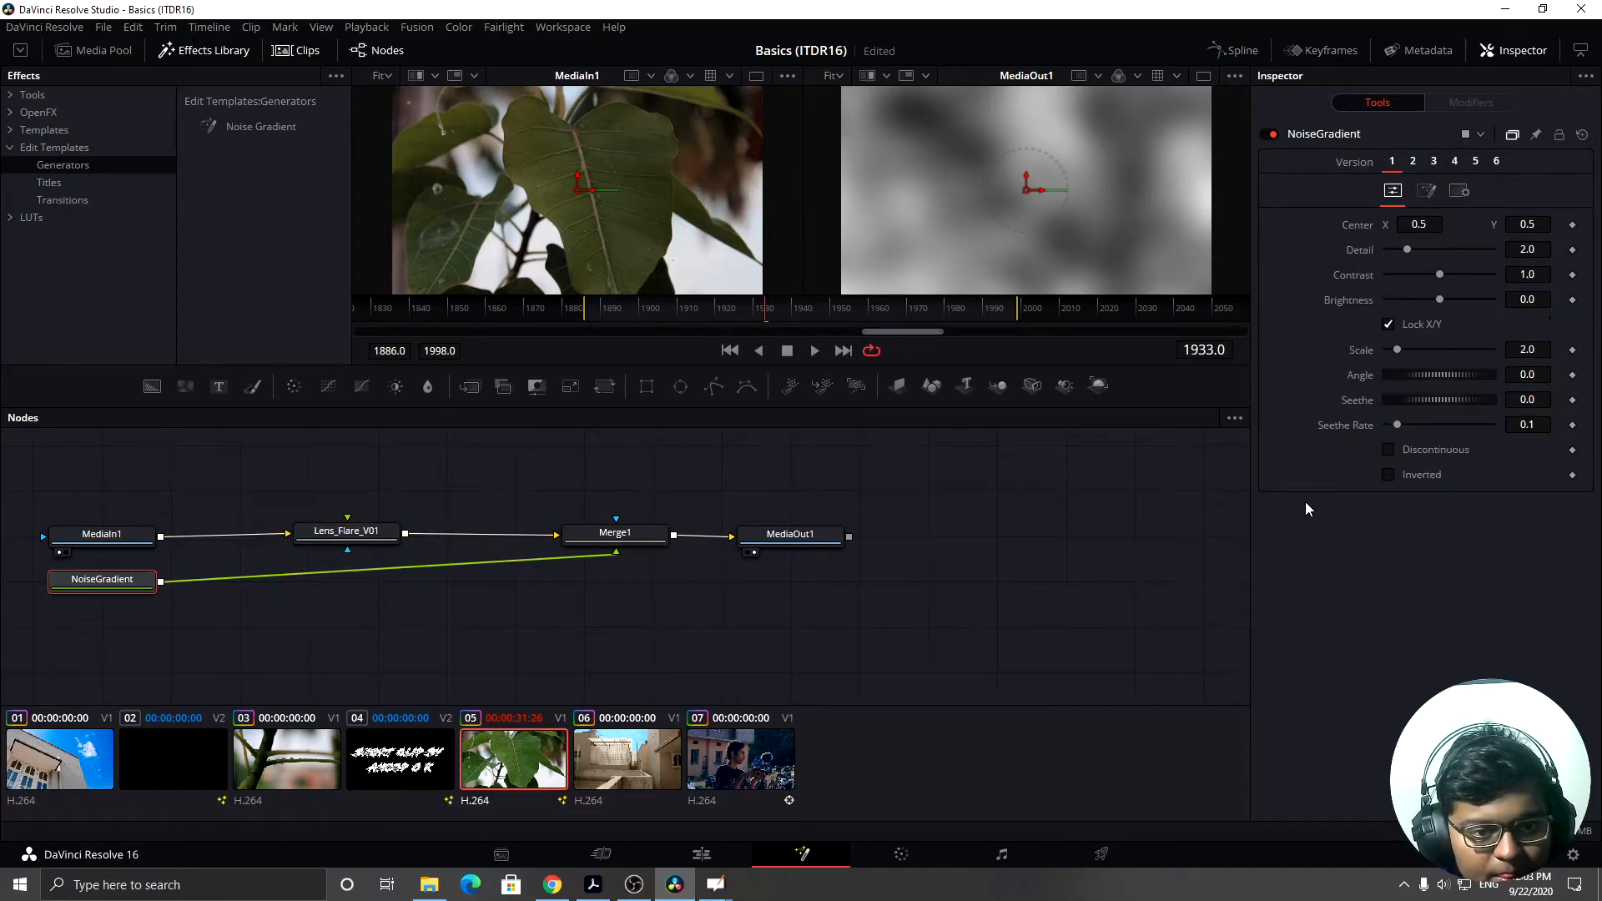
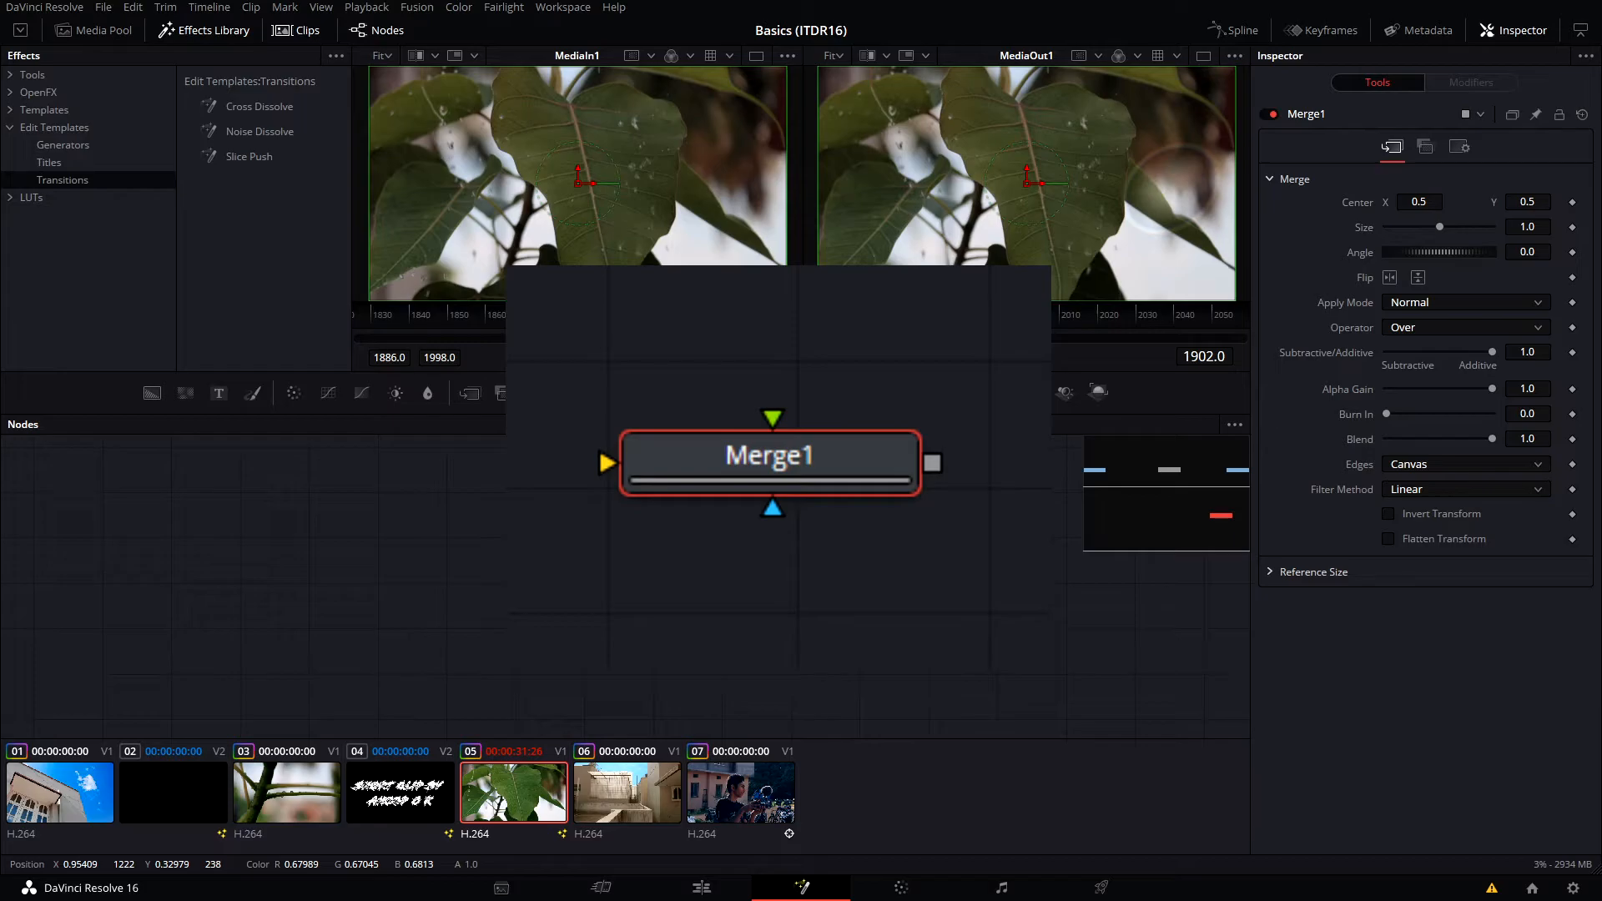
- Insert the Merge1 node on the connection between Lens_Flare_V01 and MediaOut1, and delete it again
left_click_drag(666, 619, 549, 398)
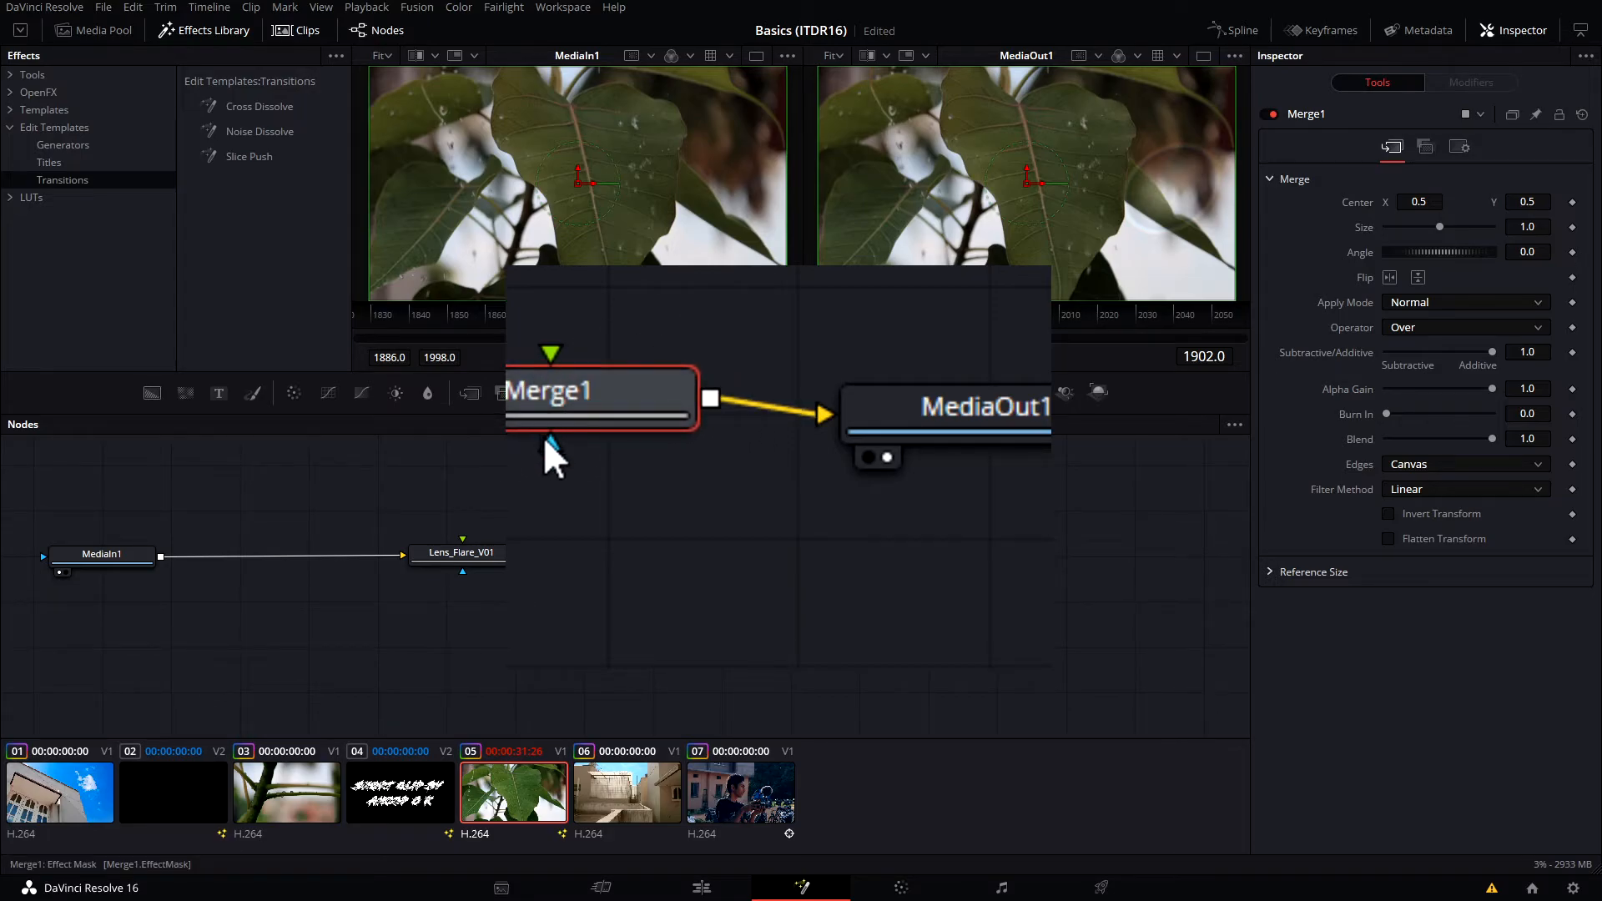
right_click(584, 418)
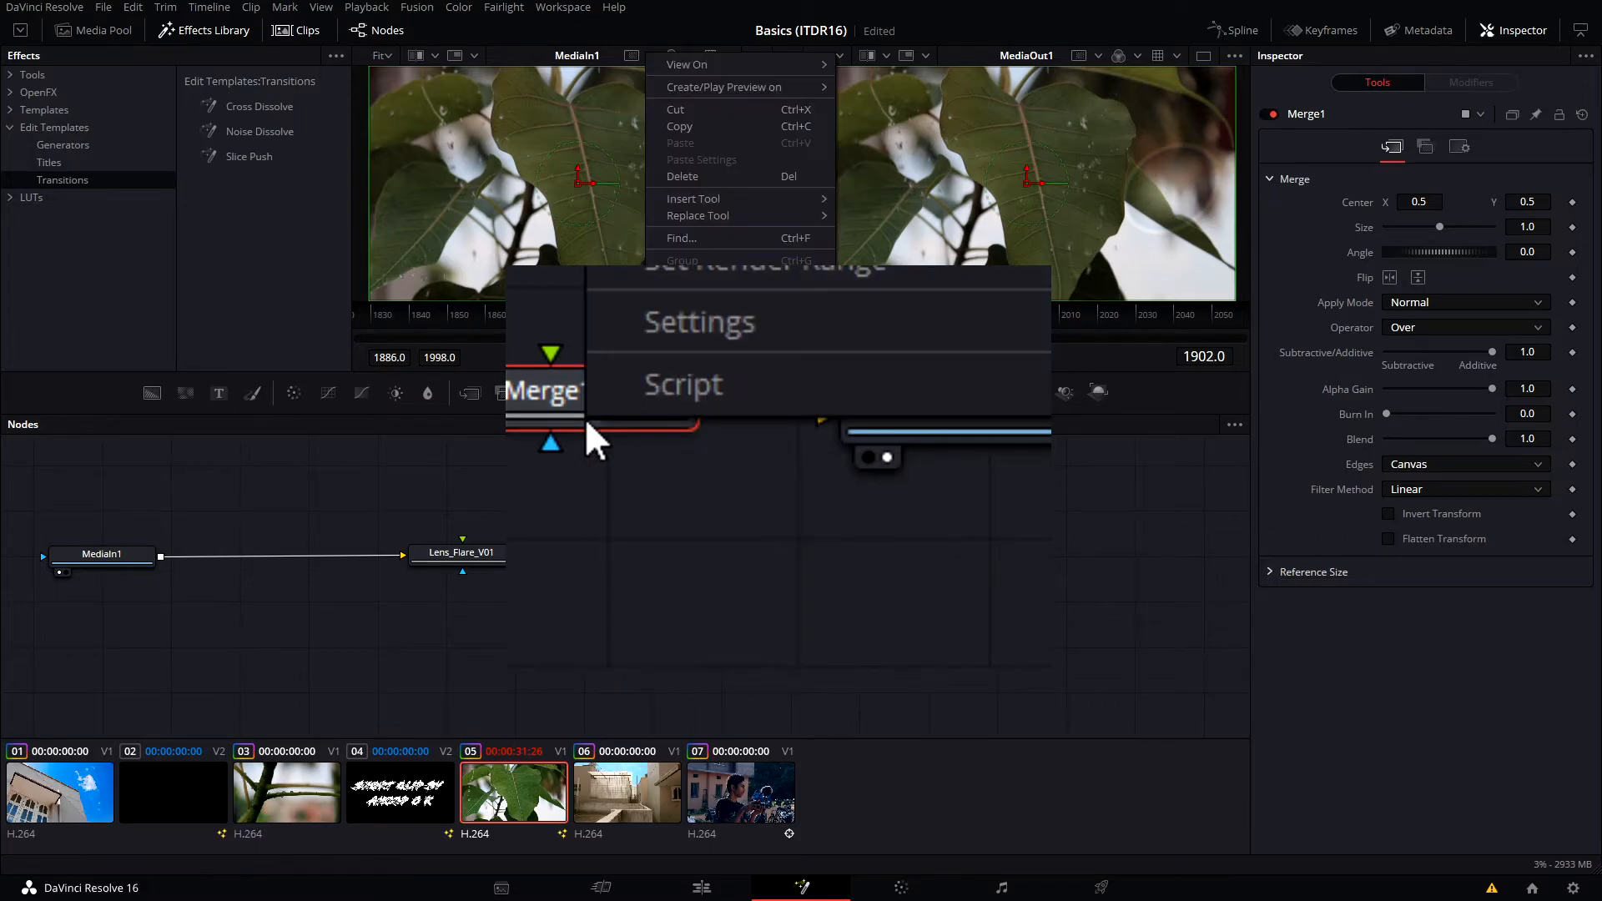
left_click(551, 417)
key("Delete")
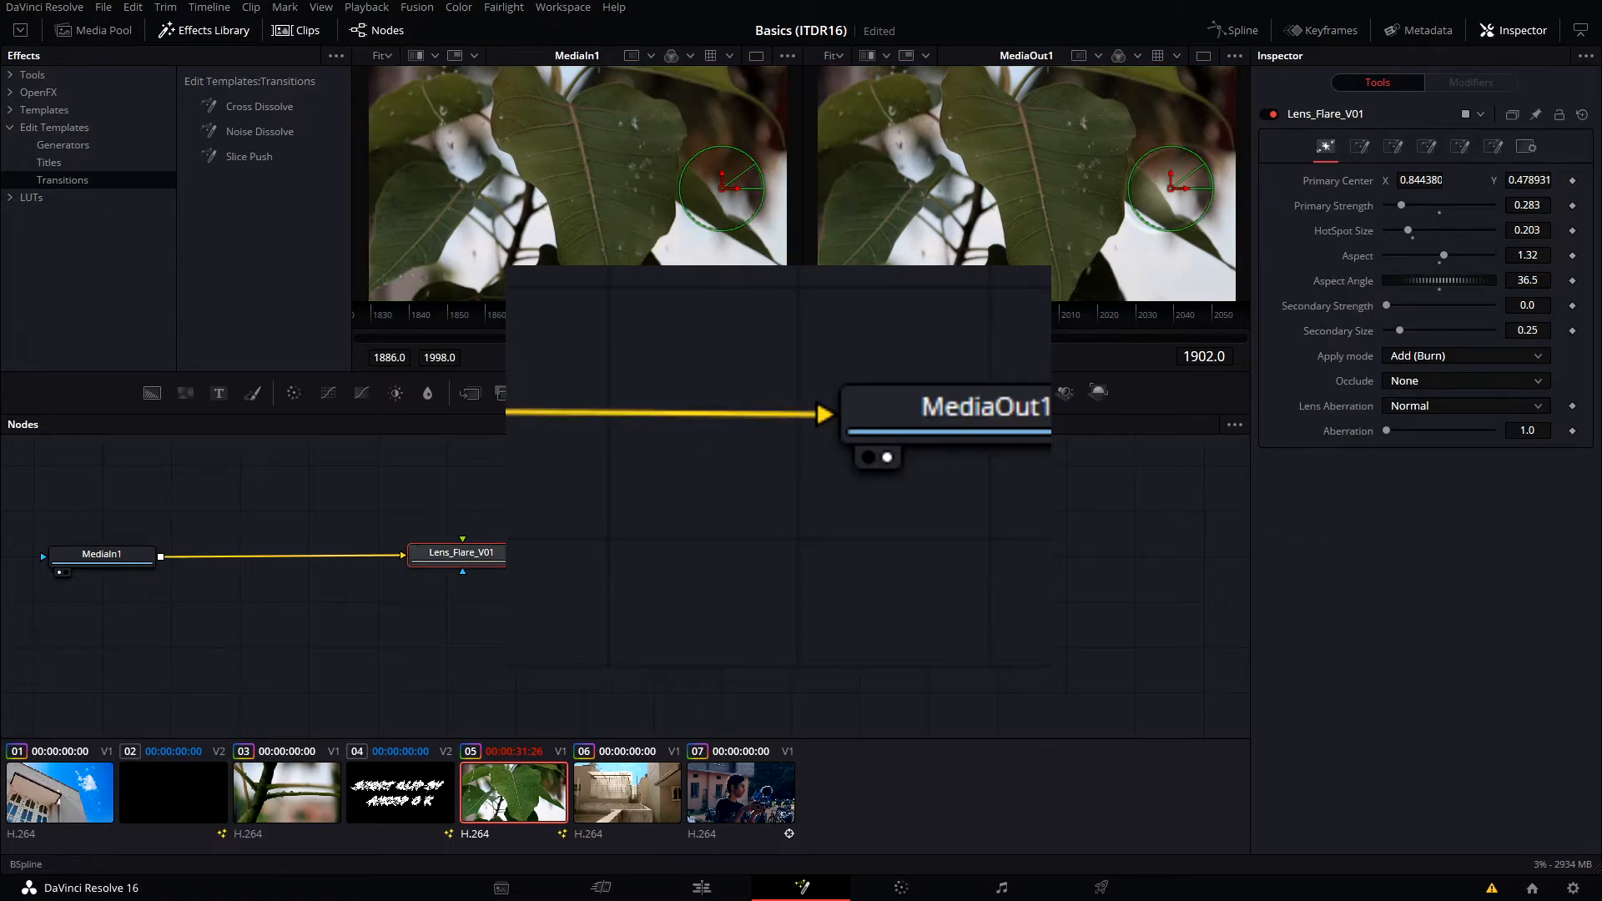
- Add a pEmitter particle node, place it below Lens_Flare_V01, and dismiss the tool search
left_click(788, 393)
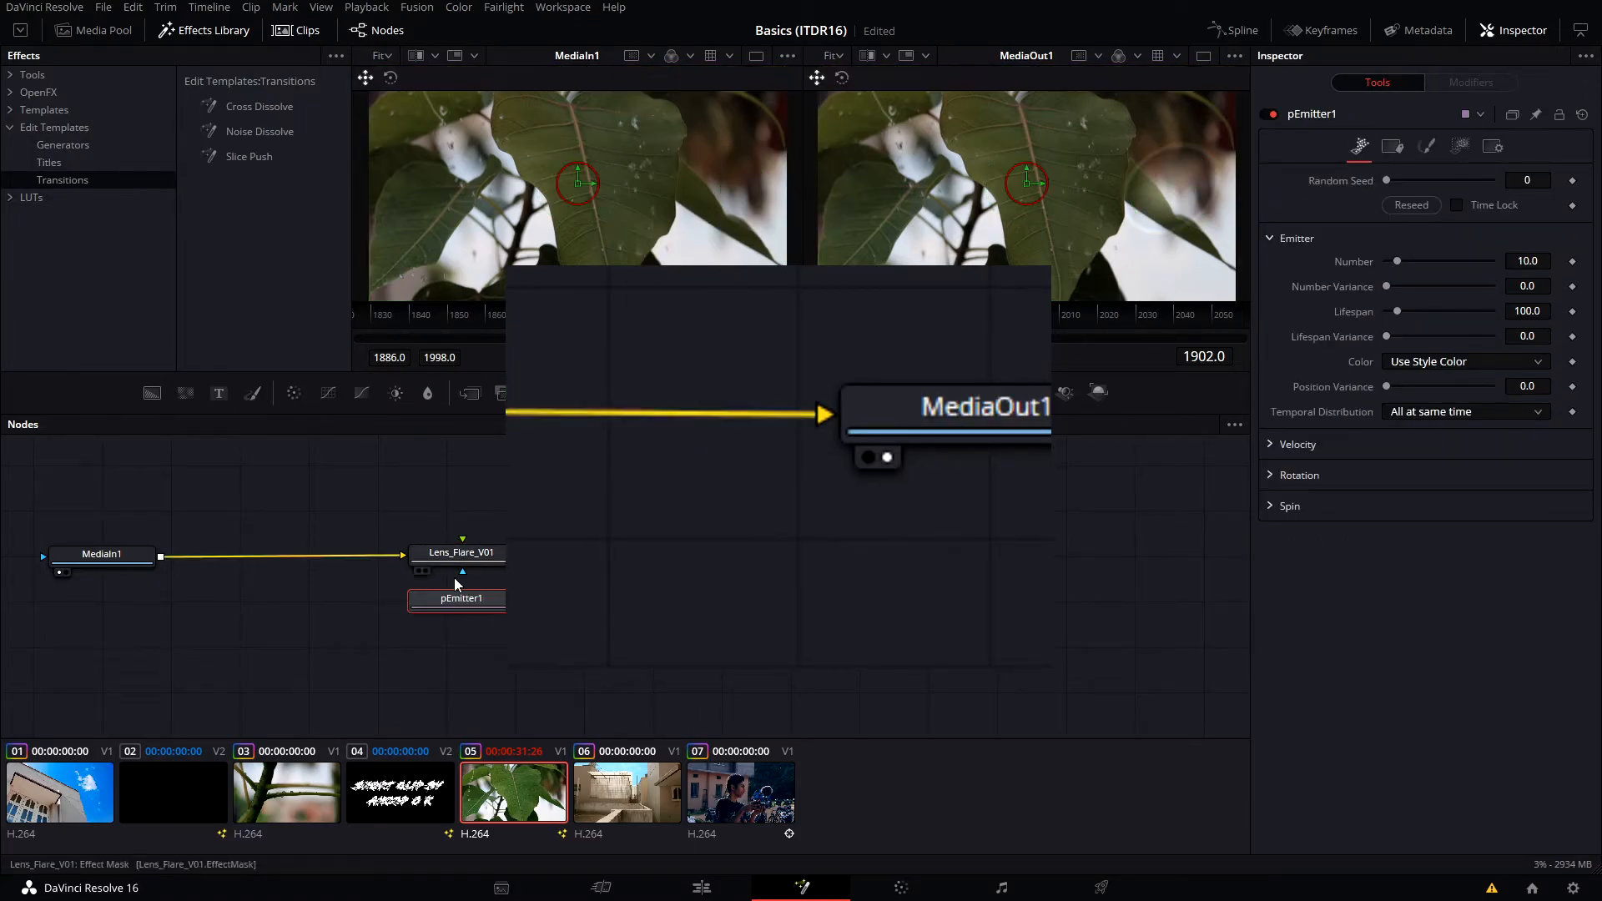
left_click_drag(465, 603, 460, 635)
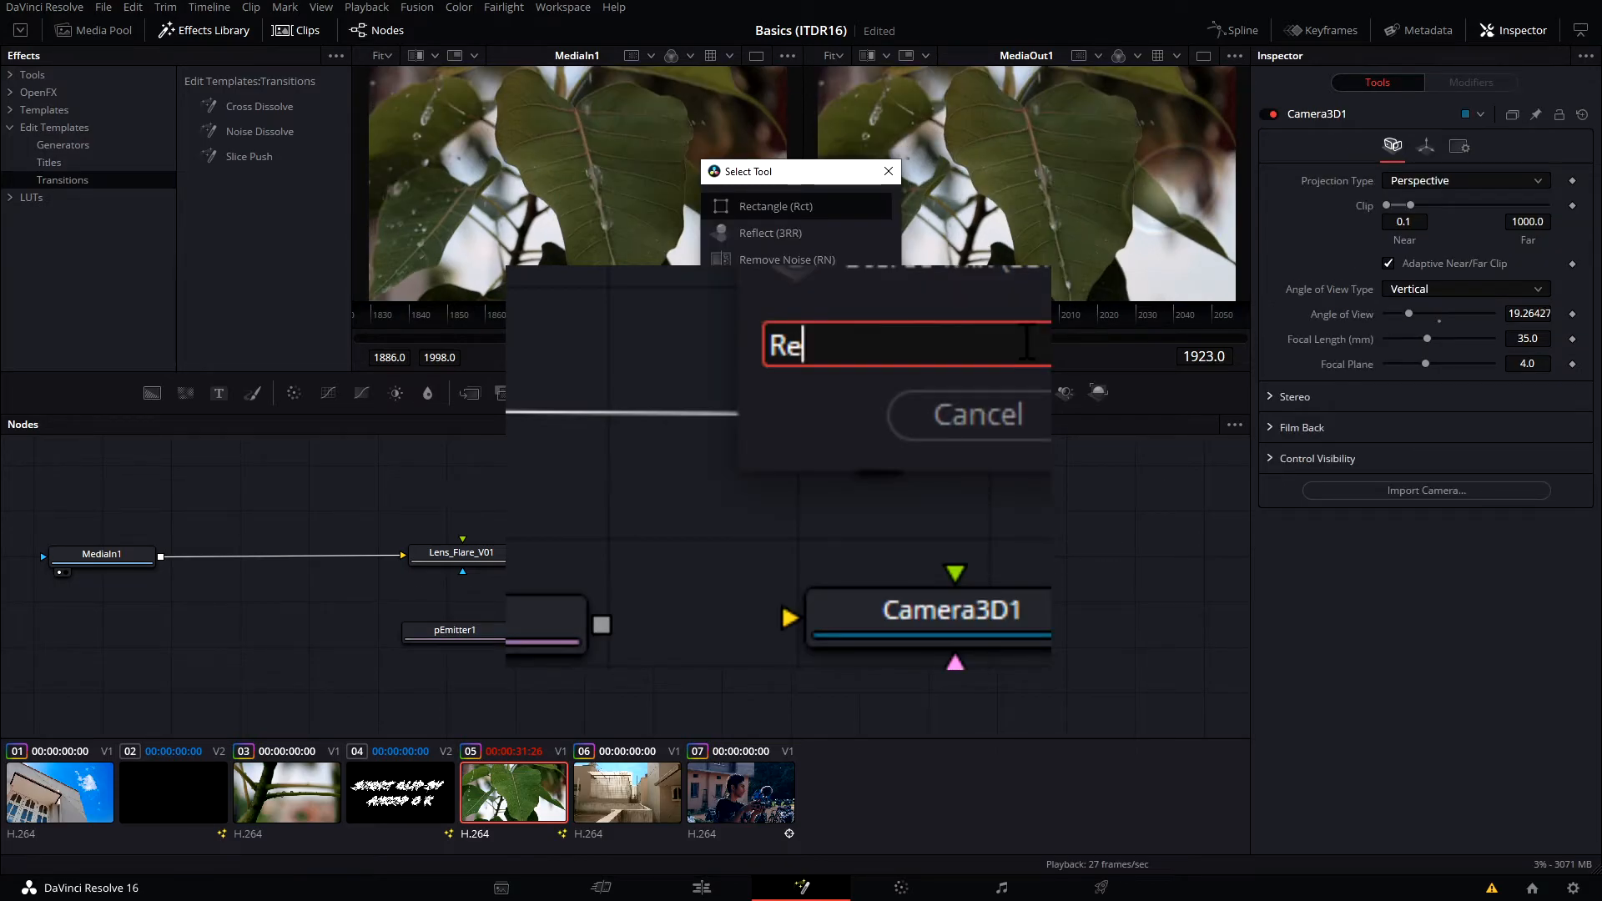
left_click(891, 174)
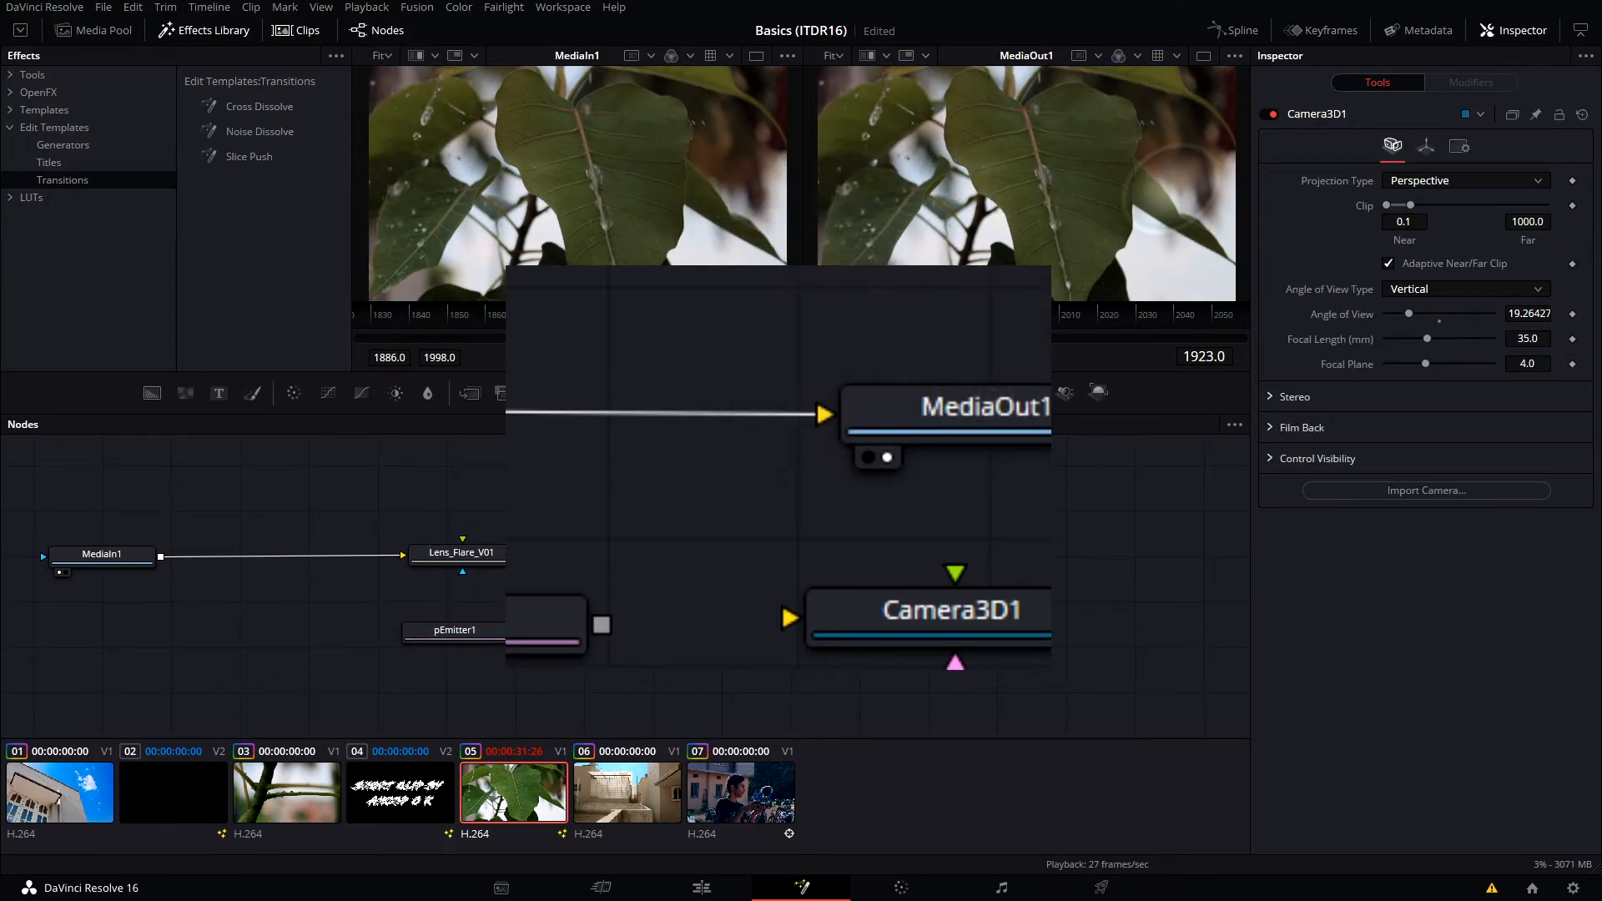
- Search the tools for "Pre" and add a pRender node above MediaOut1
key("shift+space")
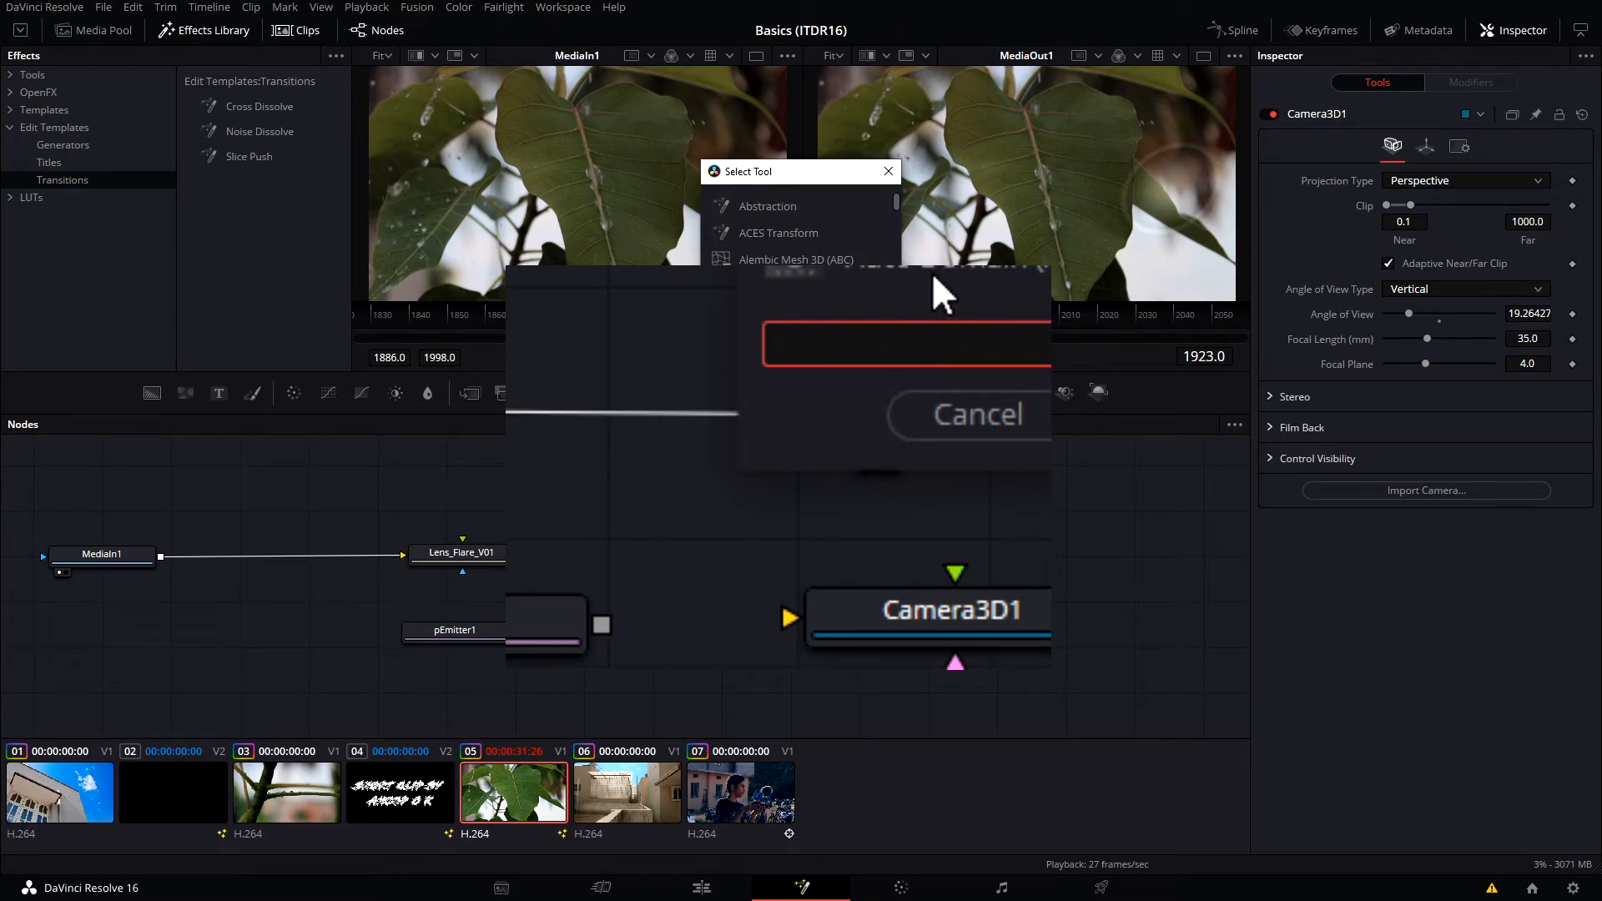
type("Pre")
key("Return")
left_click_drag(1045, 434, 816, 327)
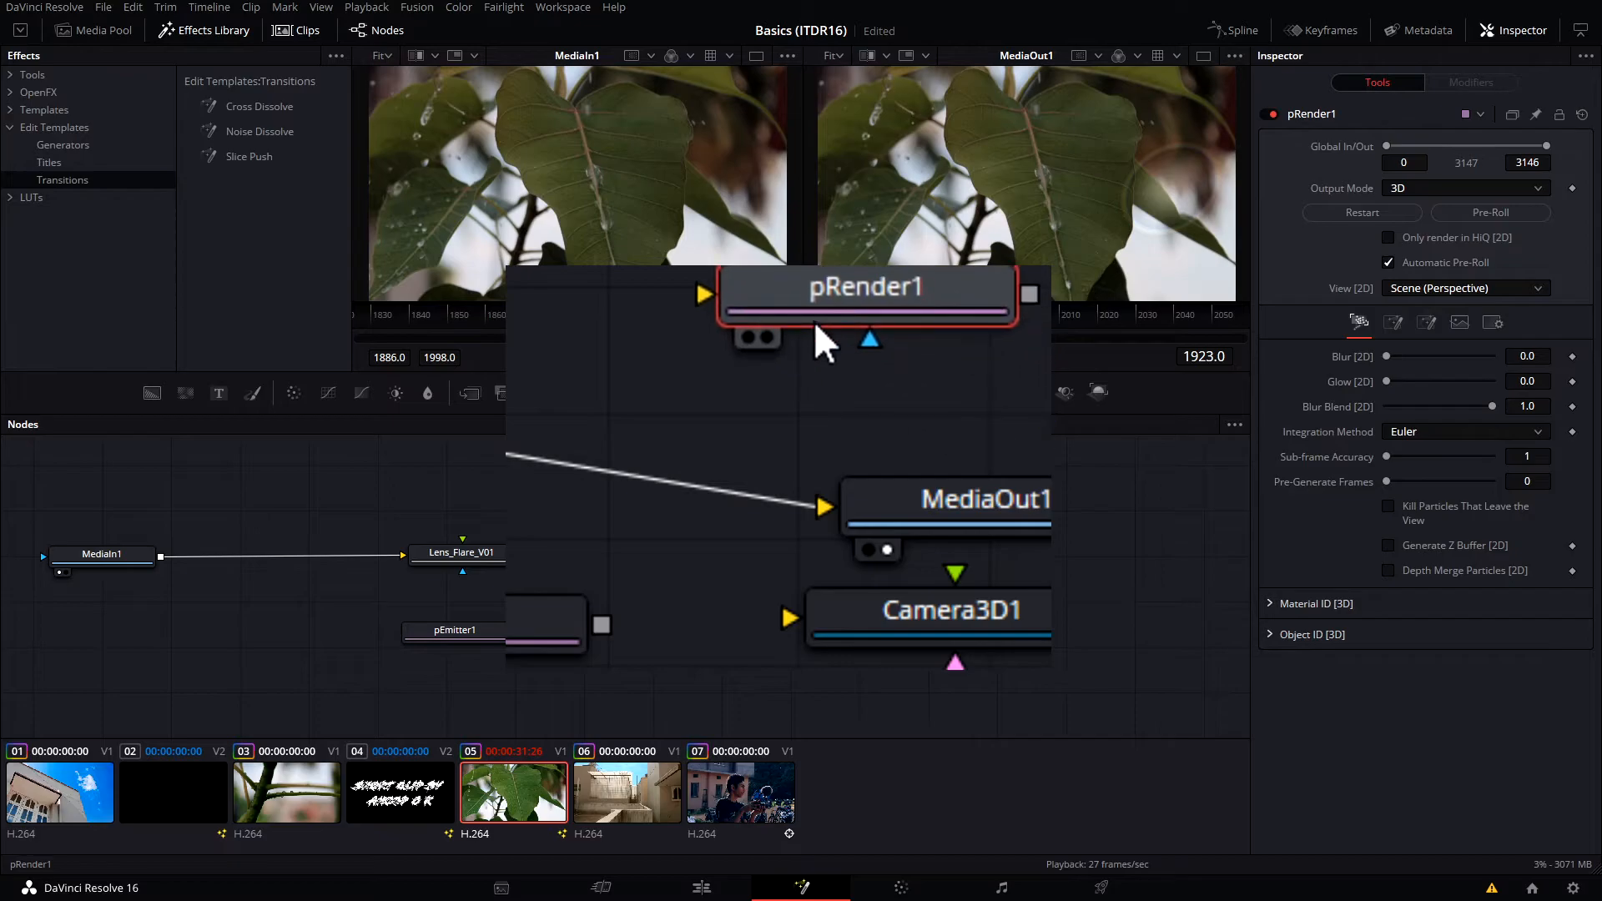
- Connect the pEmitter1 output to the pRender1 input, and position pRender1 beside the emitter
left_click_drag(1008, 491, 576, 267)
left_click_drag(870, 295, 920, 310)
left_click_drag(600, 624, 799, 304)
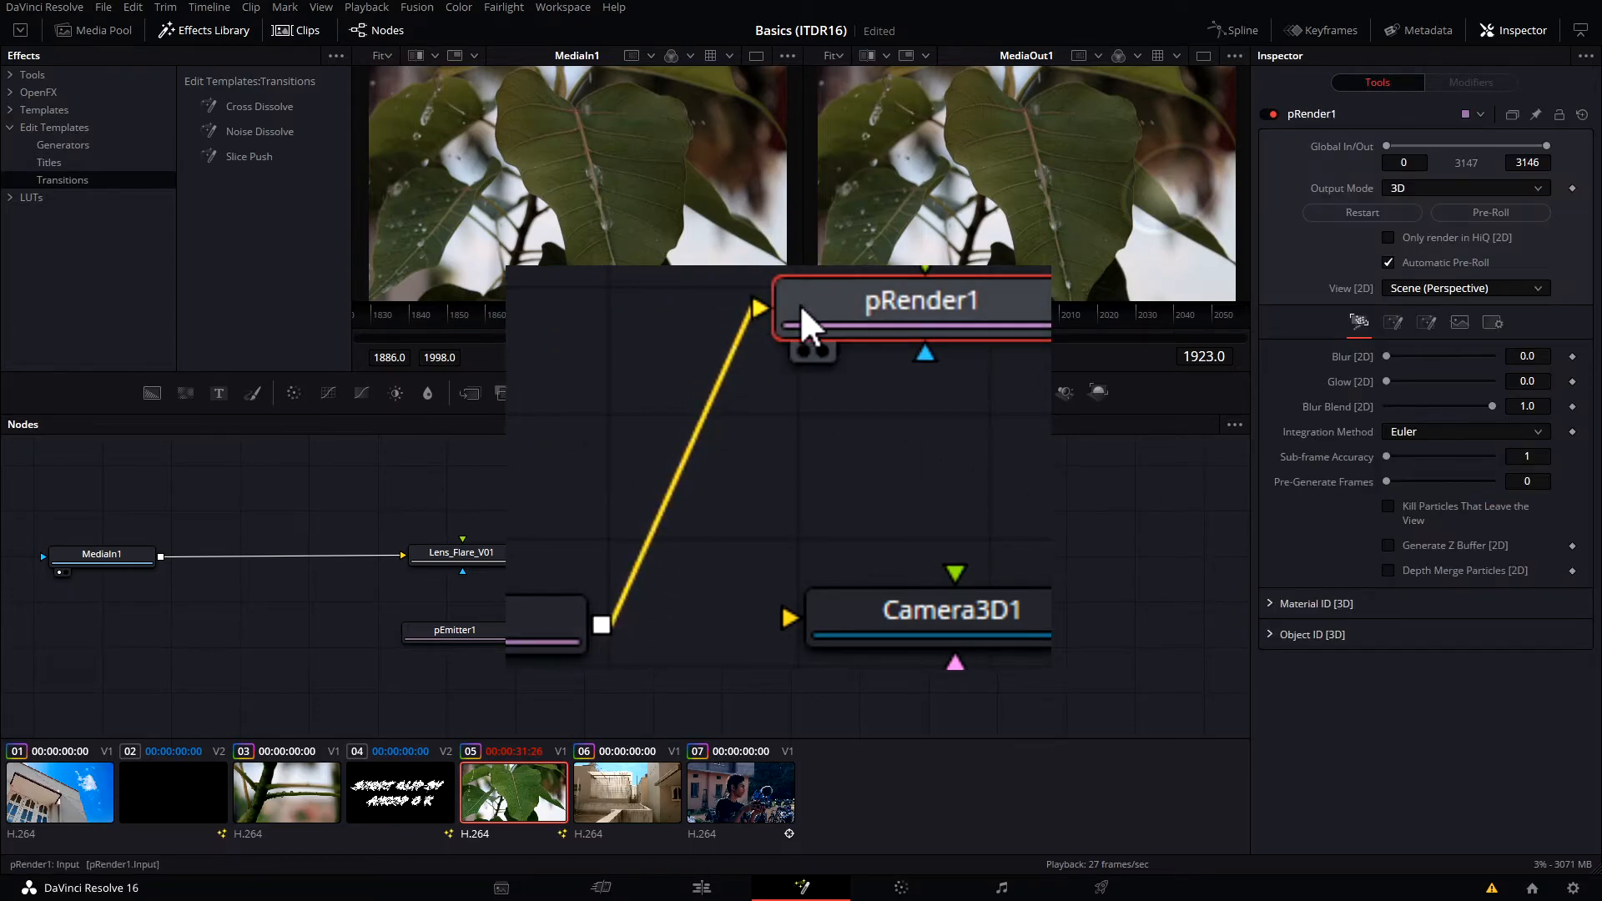
left_click_drag(1085, 308, 687, 266)
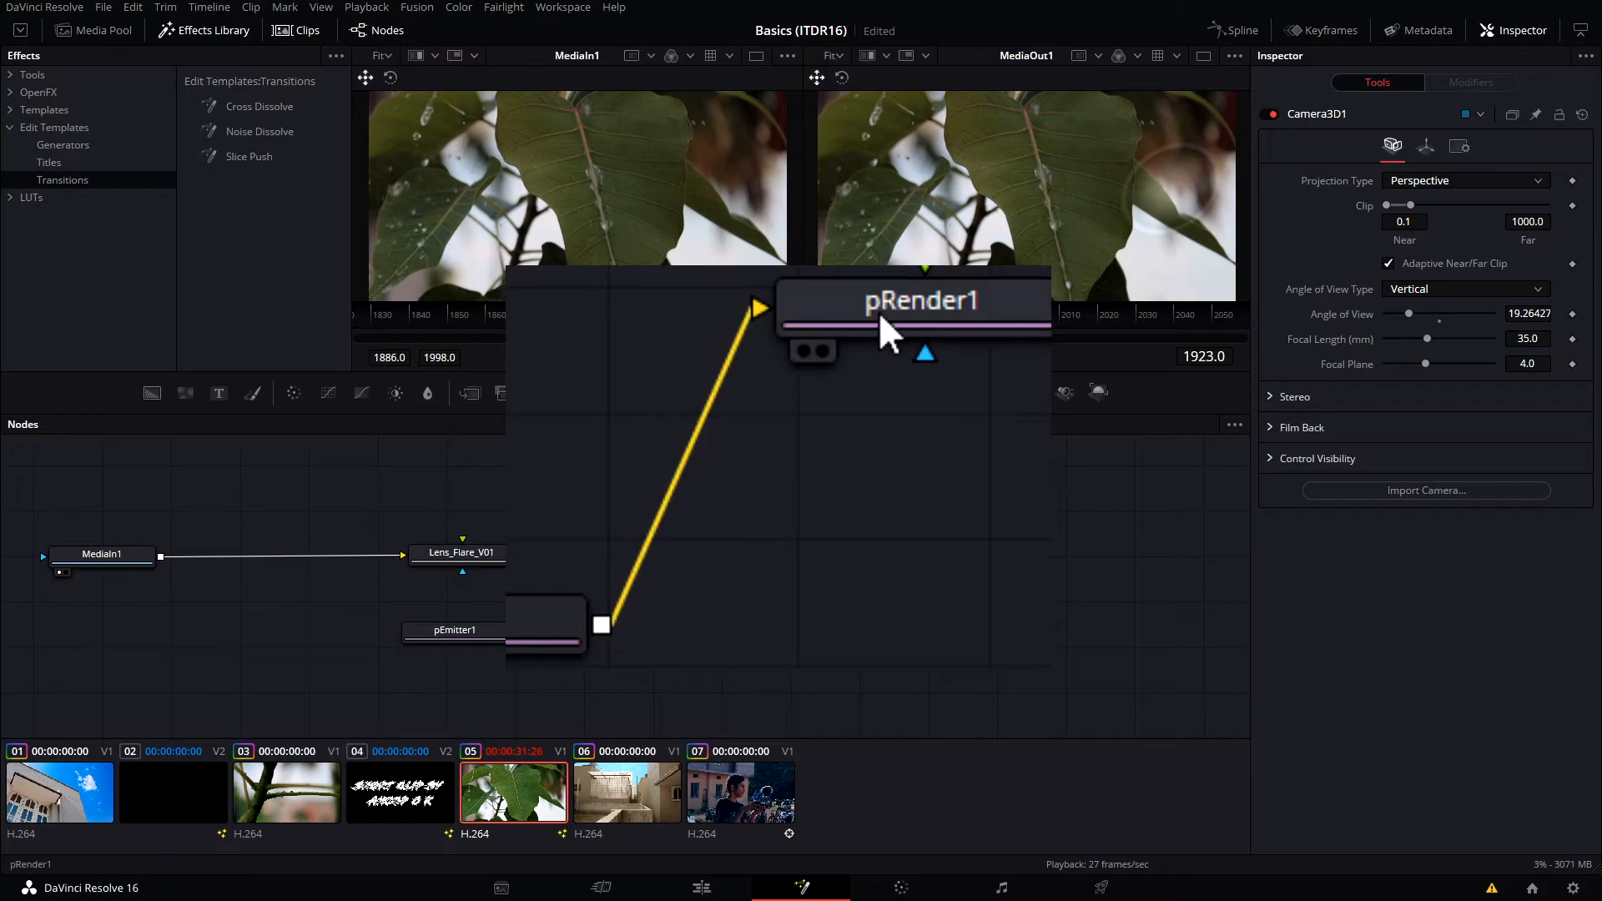
left_click_drag(879, 312, 728, 623)
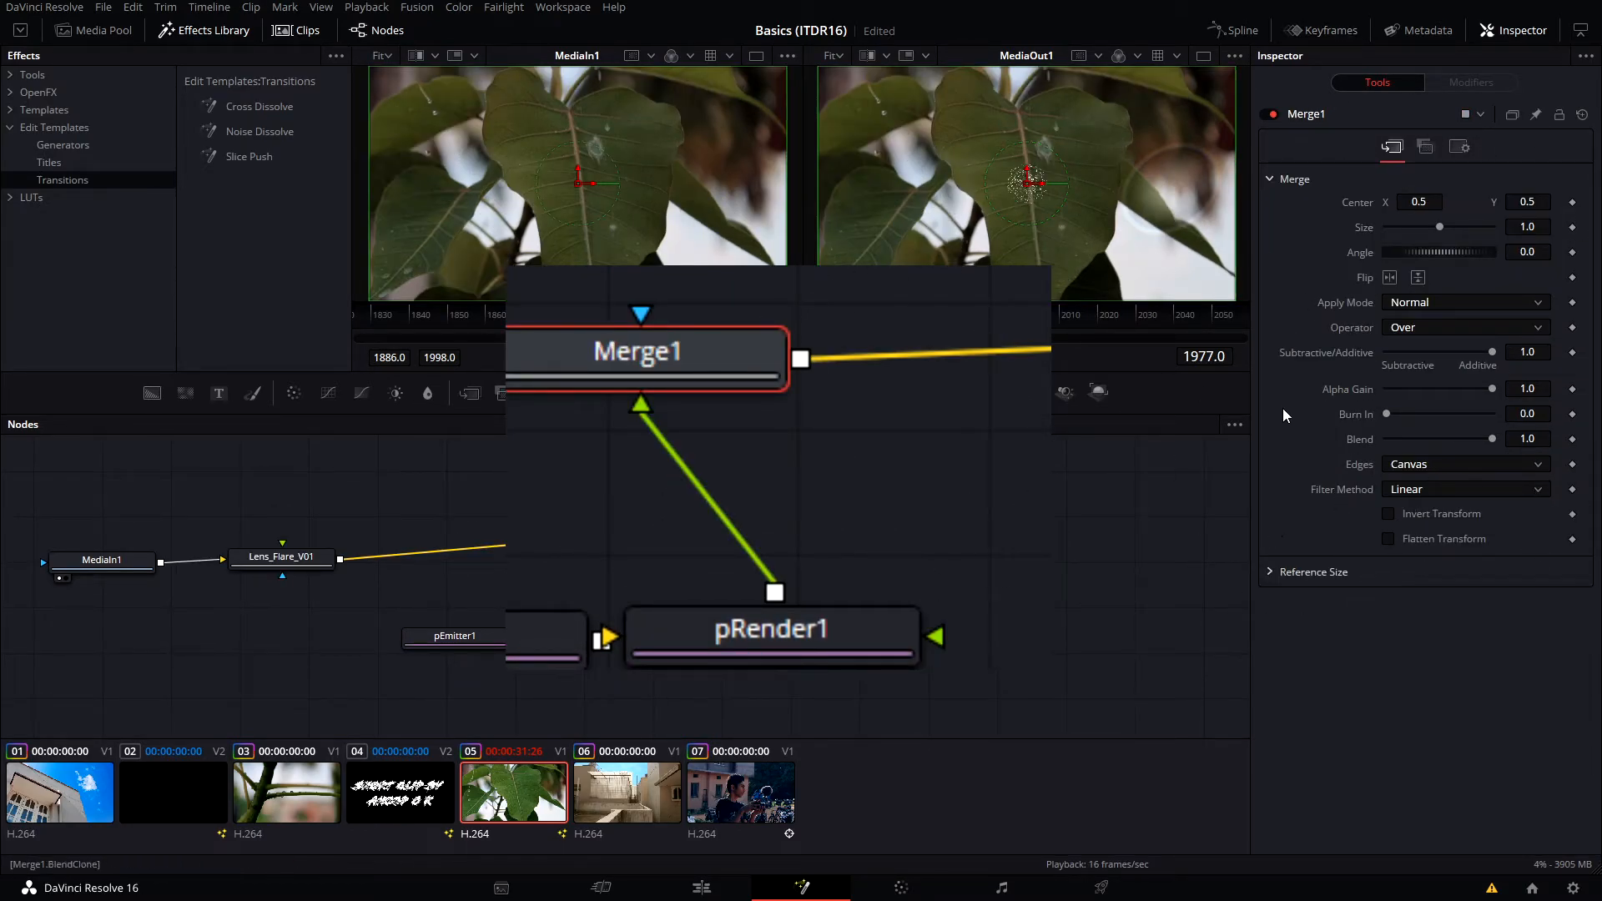
- Examine the Apply Mode options of Merge1 and the tool search without adding a node
left_click(1430, 298)
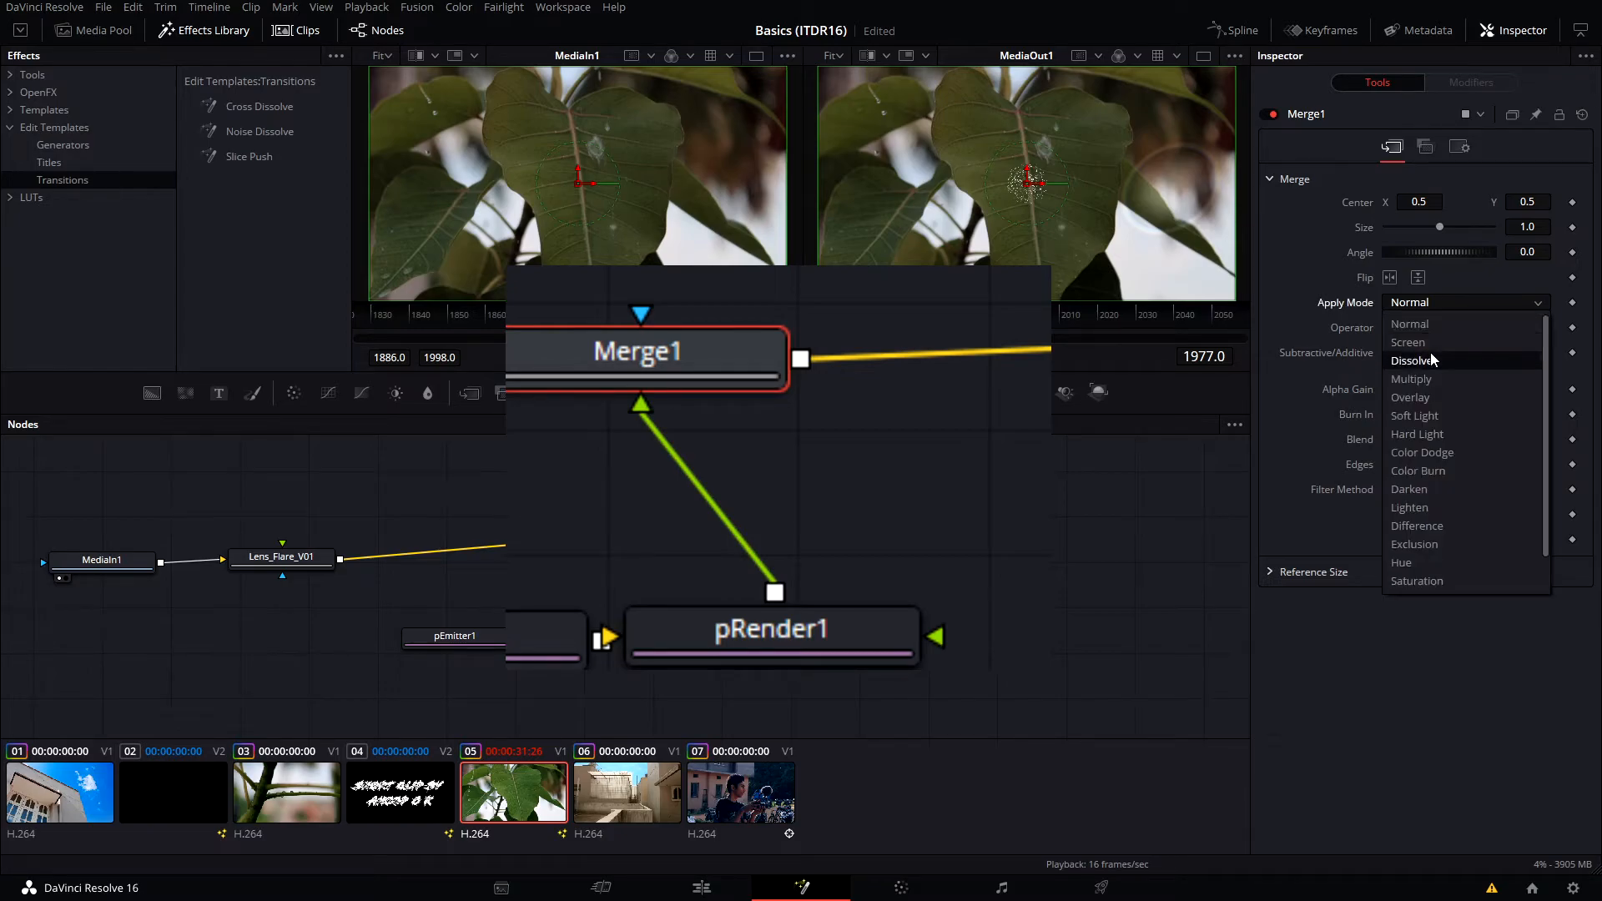
left_click(1349, 286)
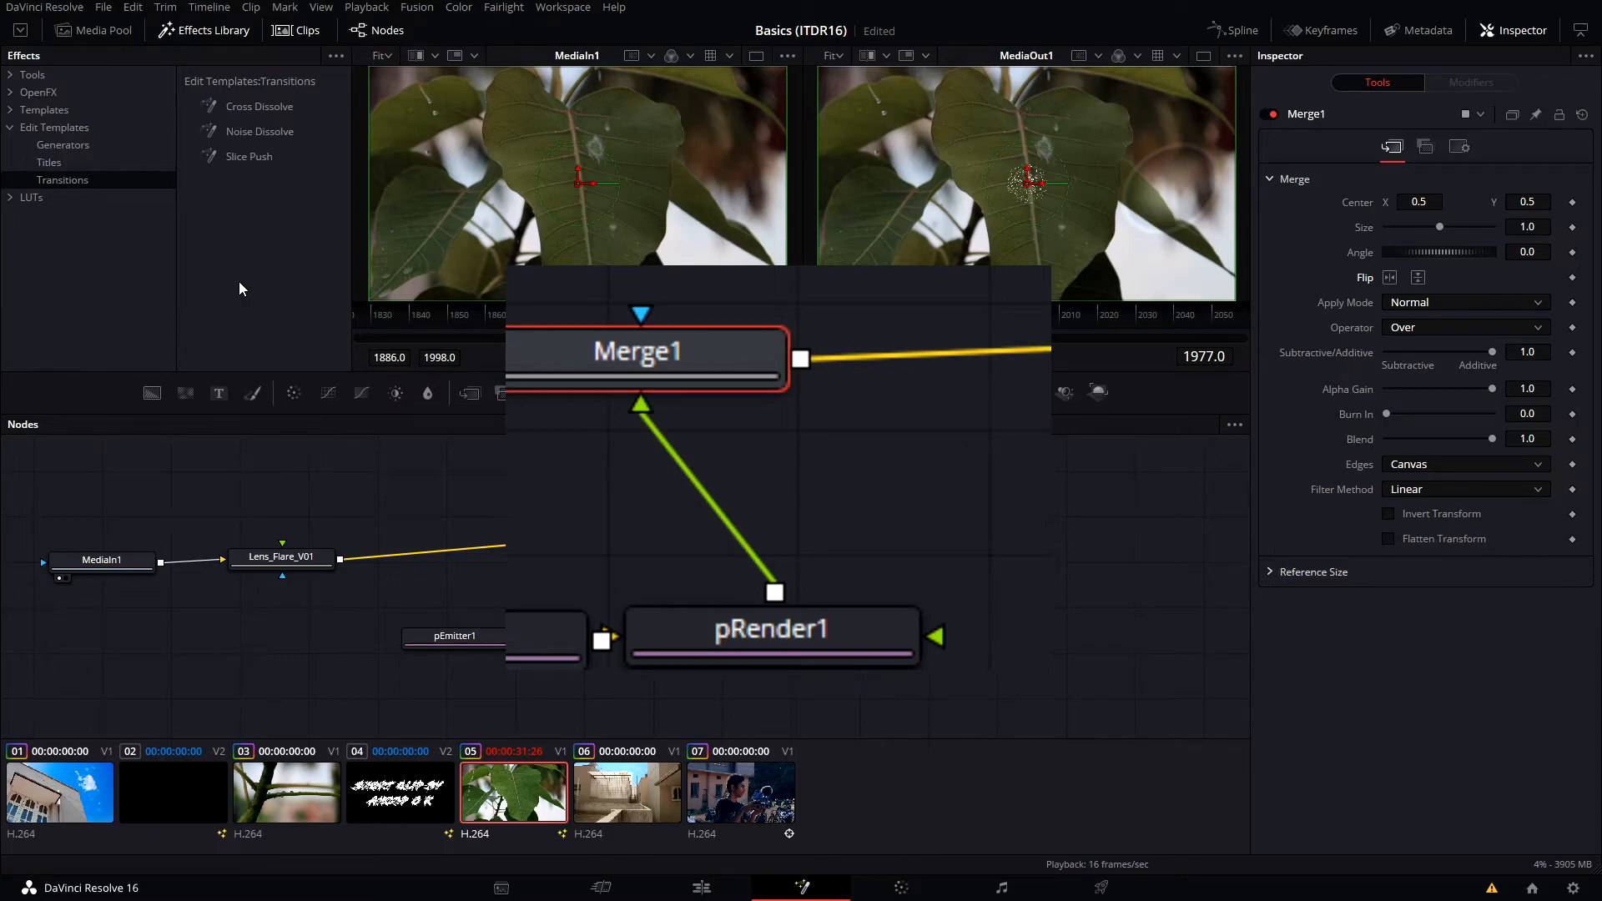
key("shift+space")
type("Pre")
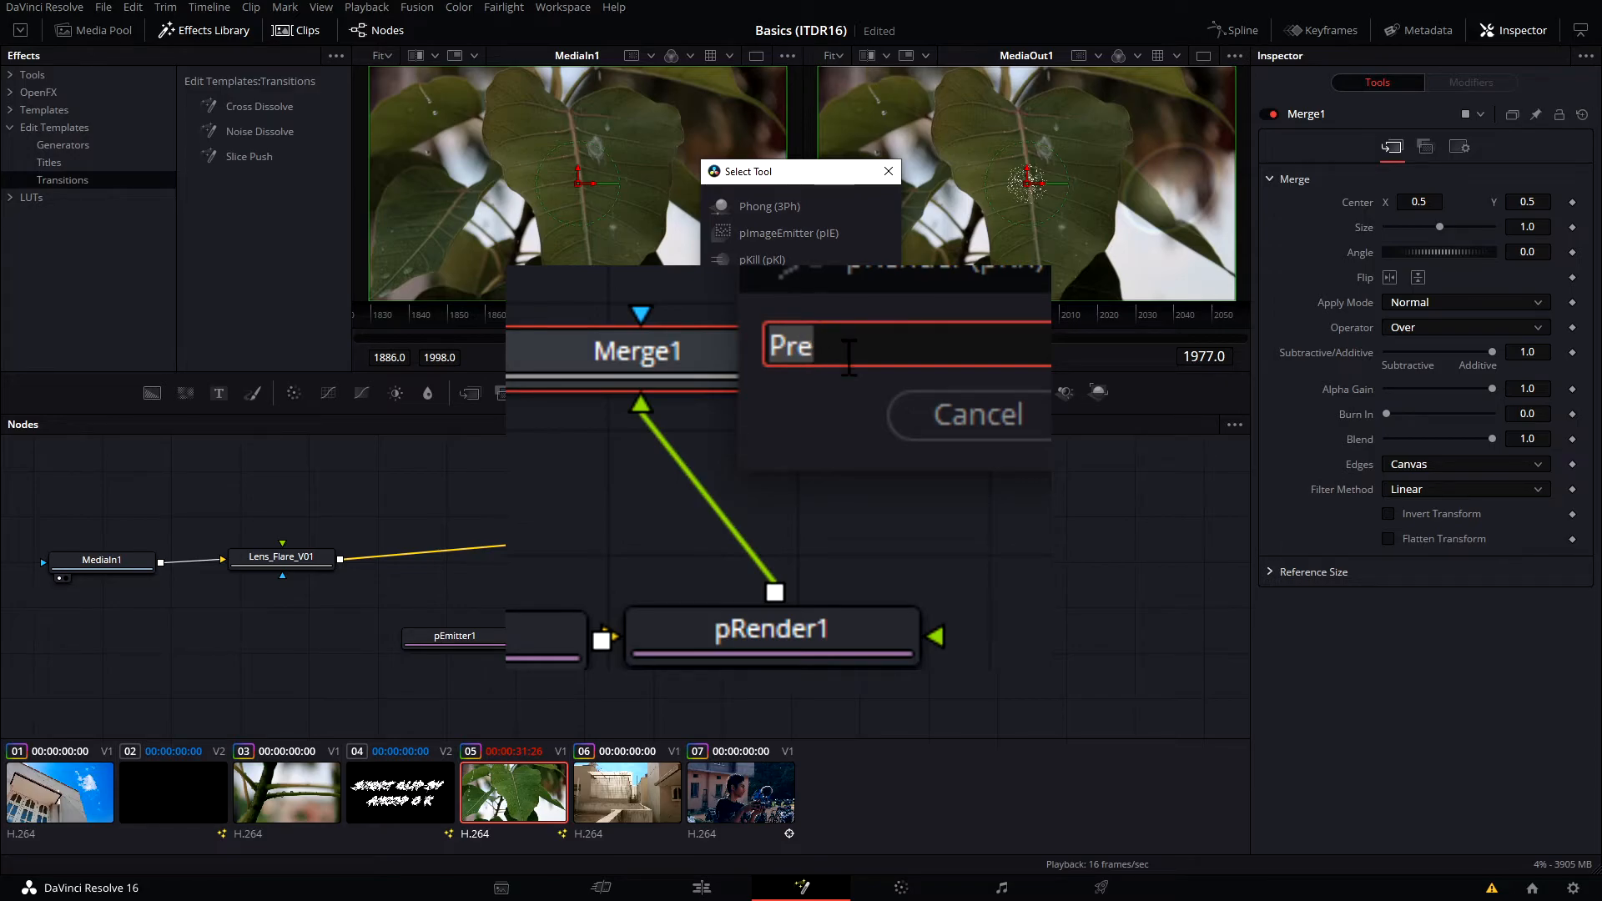
key("BackSpace")
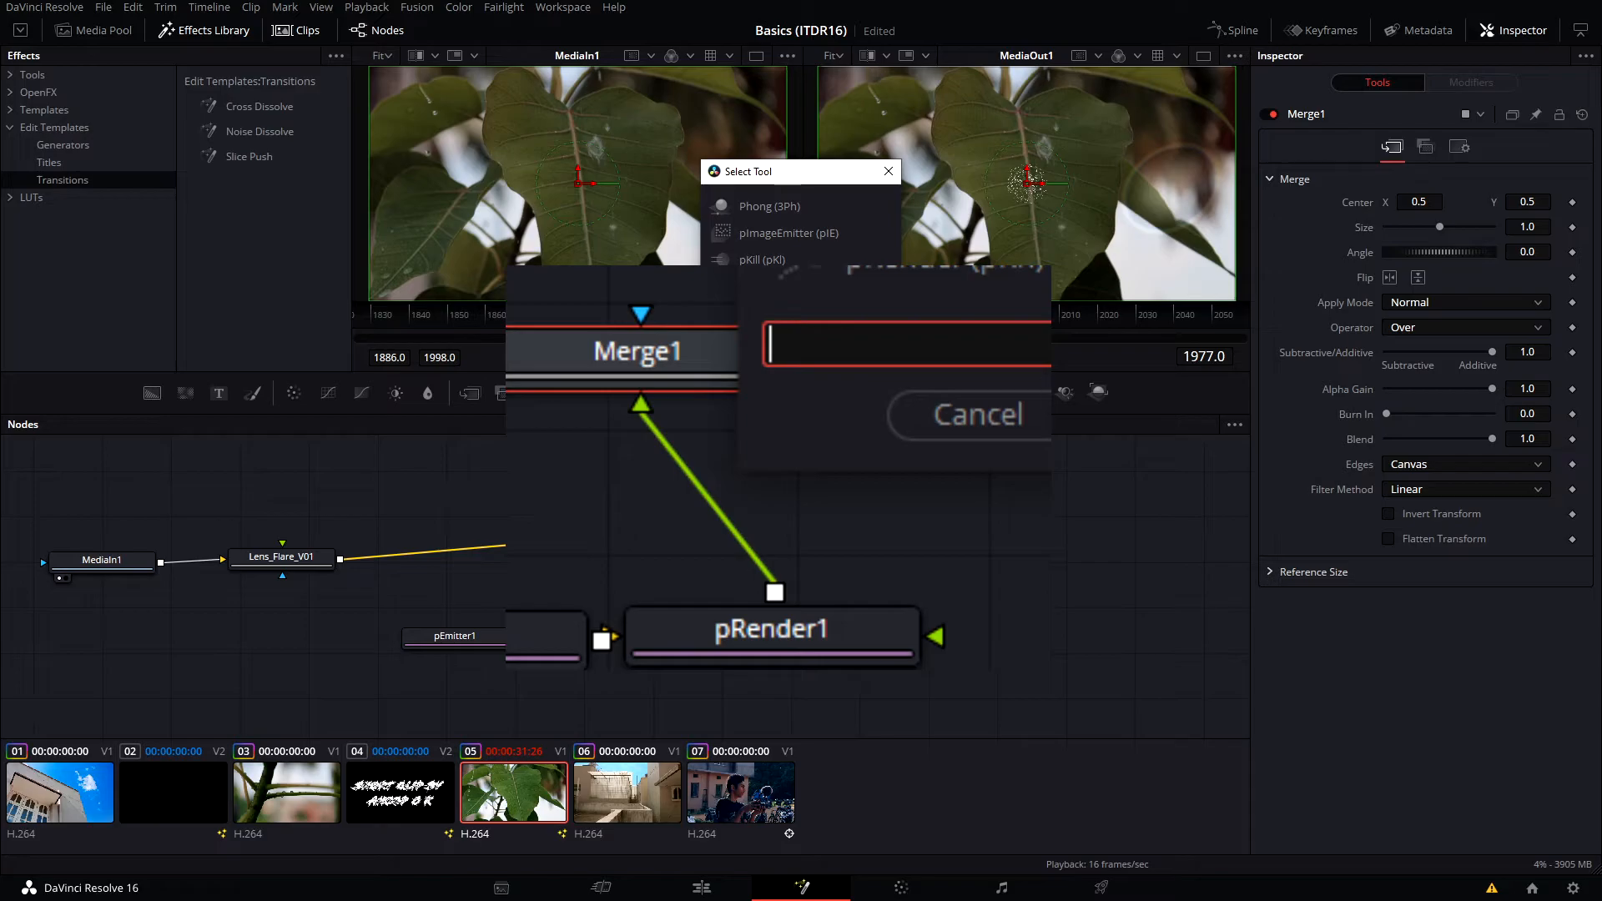
left_click(889, 171)
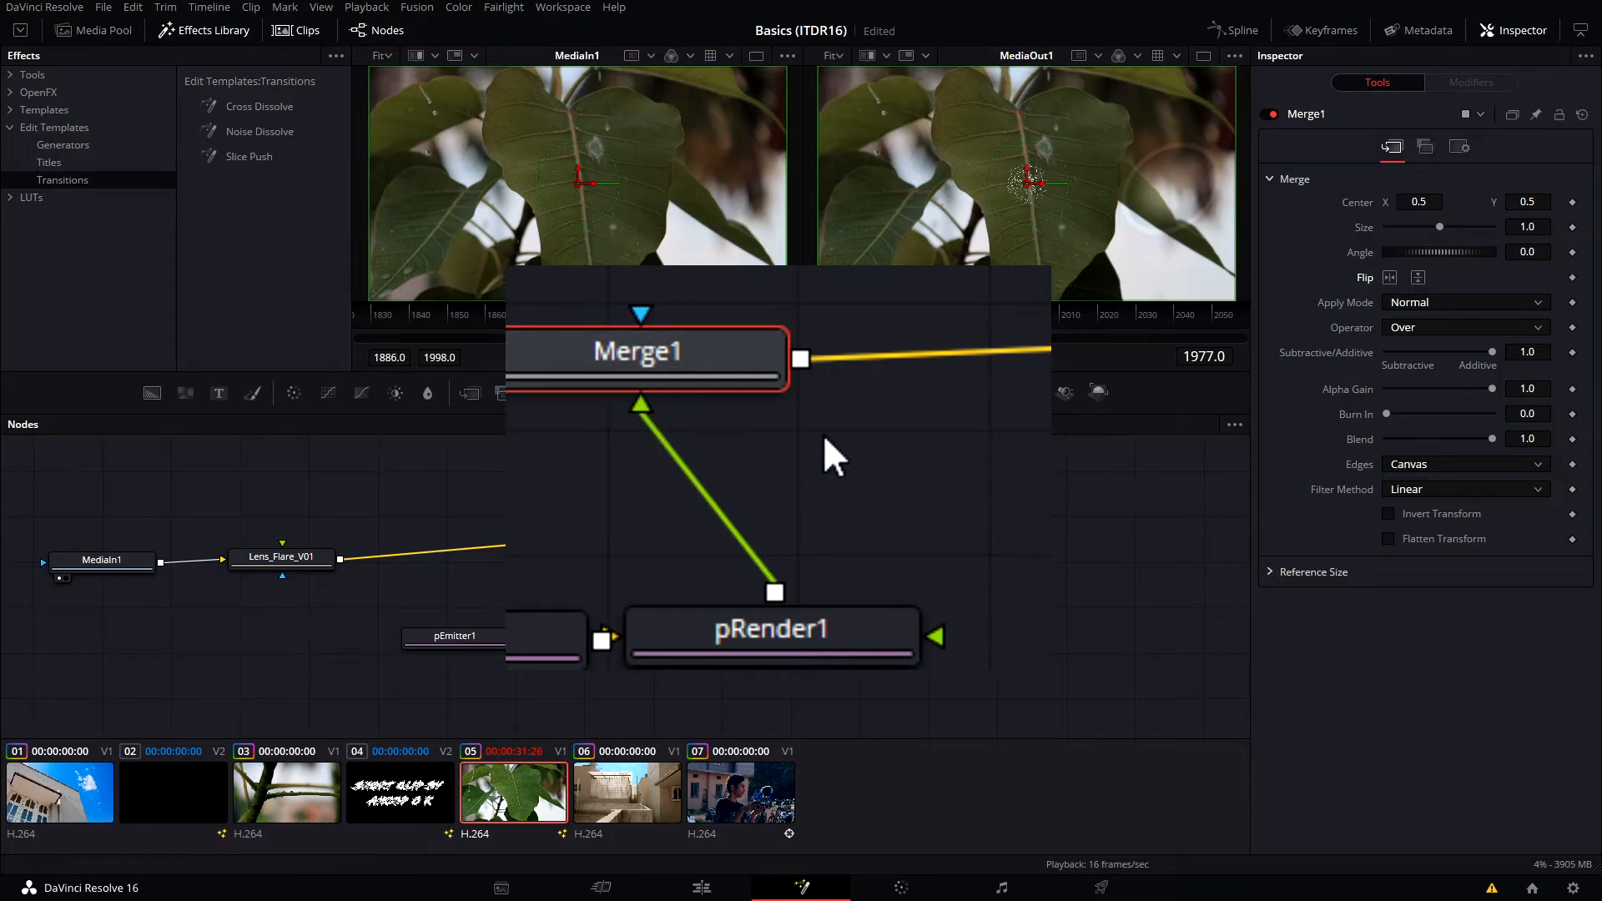
- Set the Number of pEmitter1 to 27.6
left_click(470, 638)
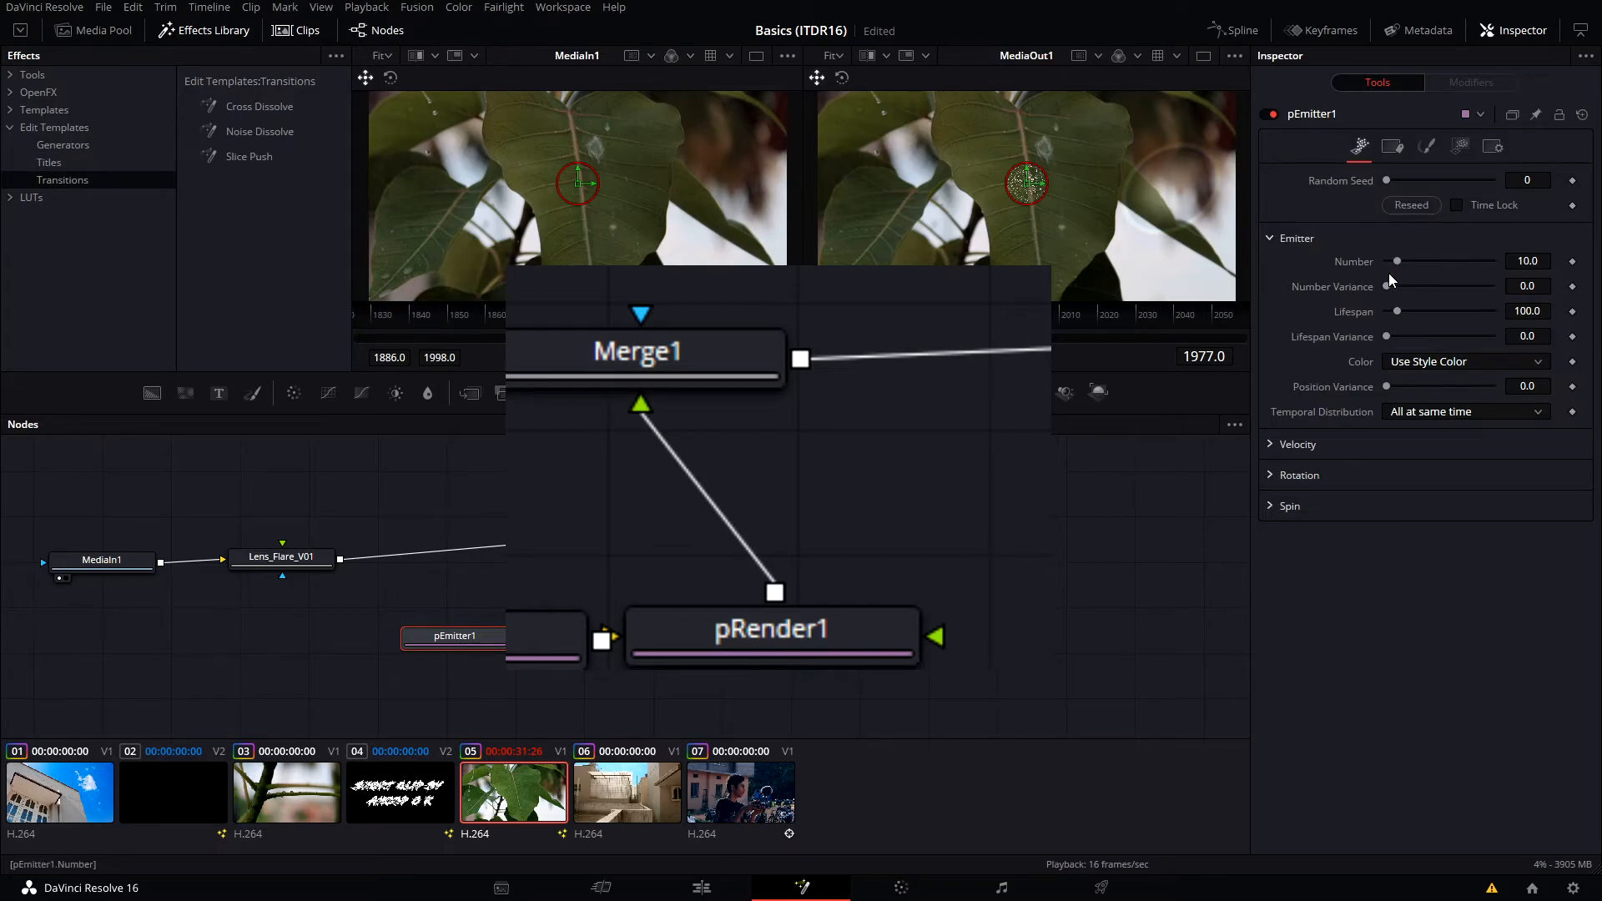
left_click_drag(1390, 262, 1416, 261)
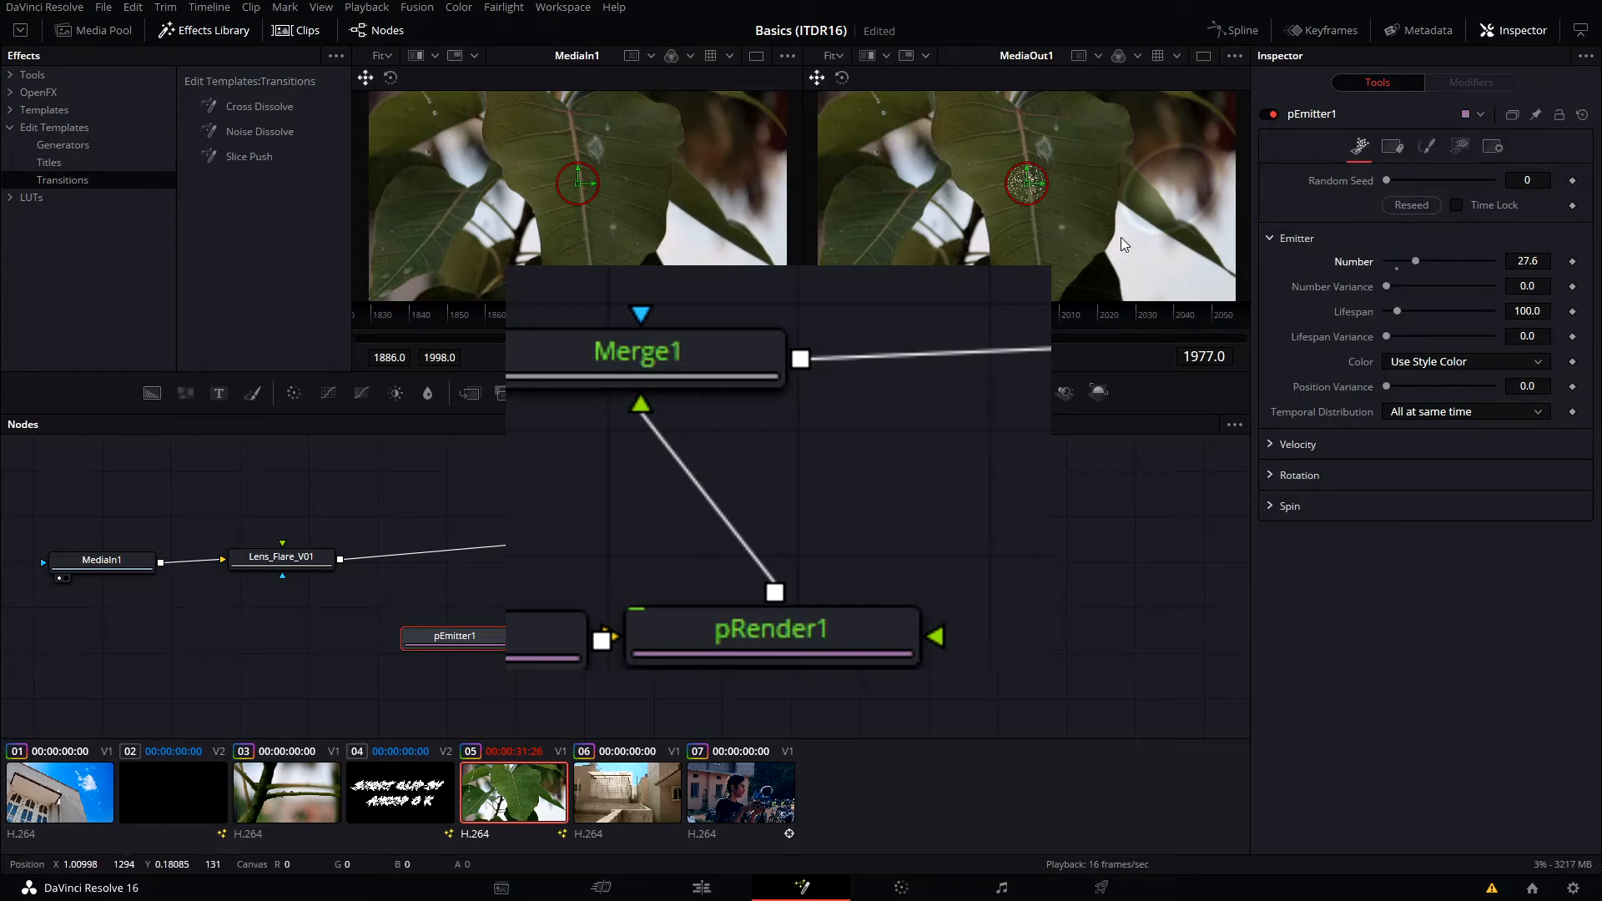
- Set pEmitter1's Random Seed to 173 and its Color to Use Color from Region
mouse_move(1042, 182)
left_mouse_down()
mouse_move(1060, 183)
mouse_move(1045, 185)
left_mouse_up()
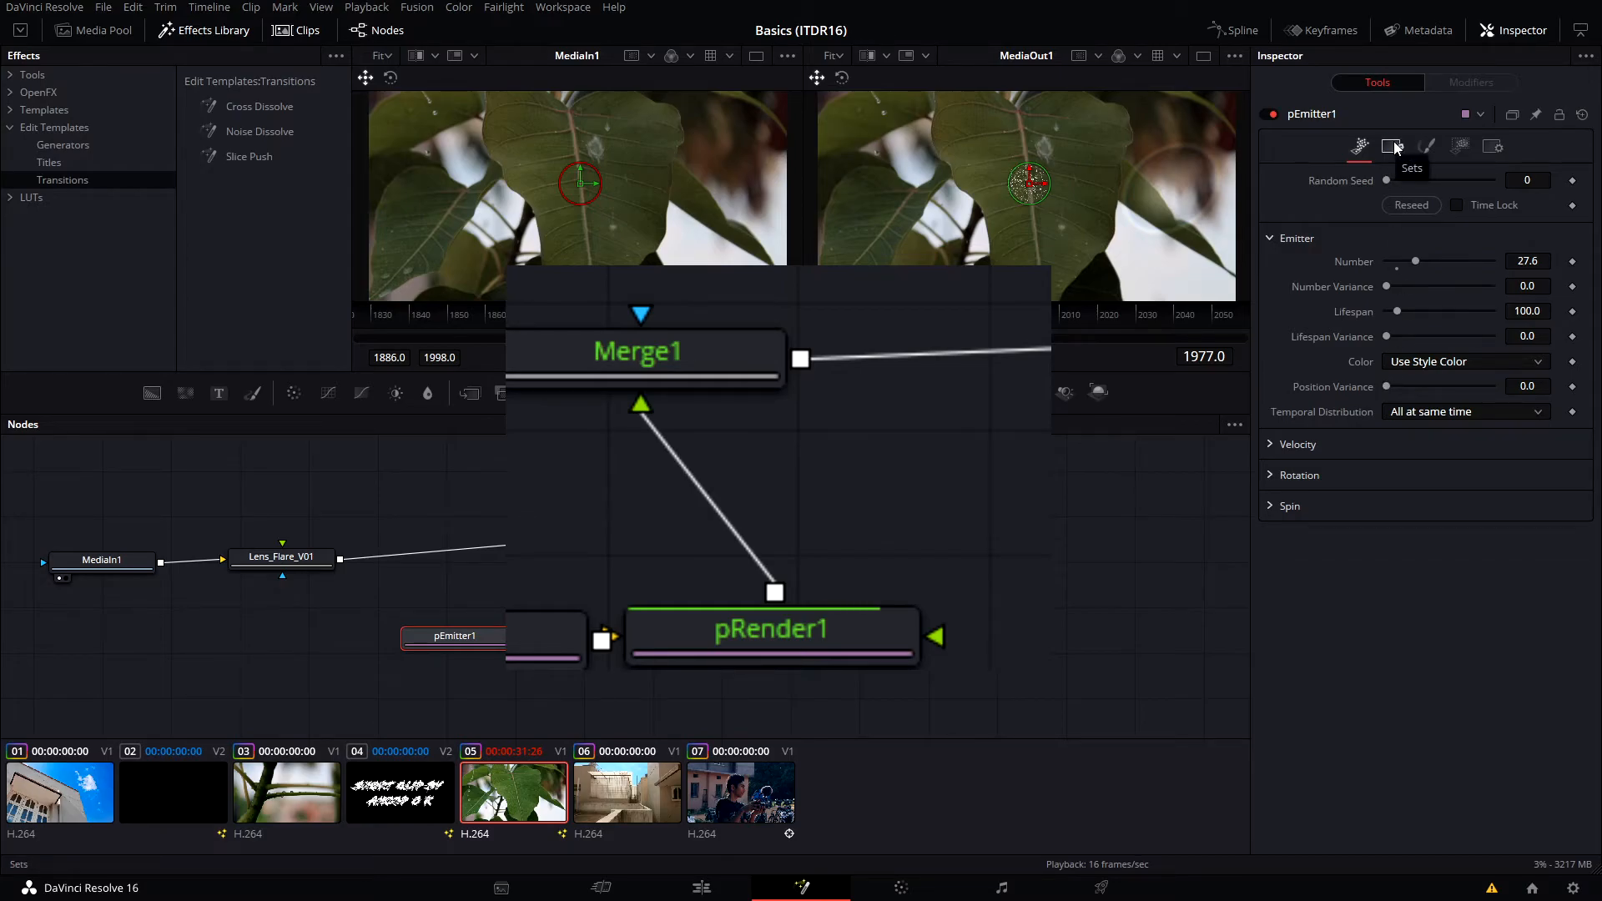
left_click_drag(1386, 179, 1404, 182)
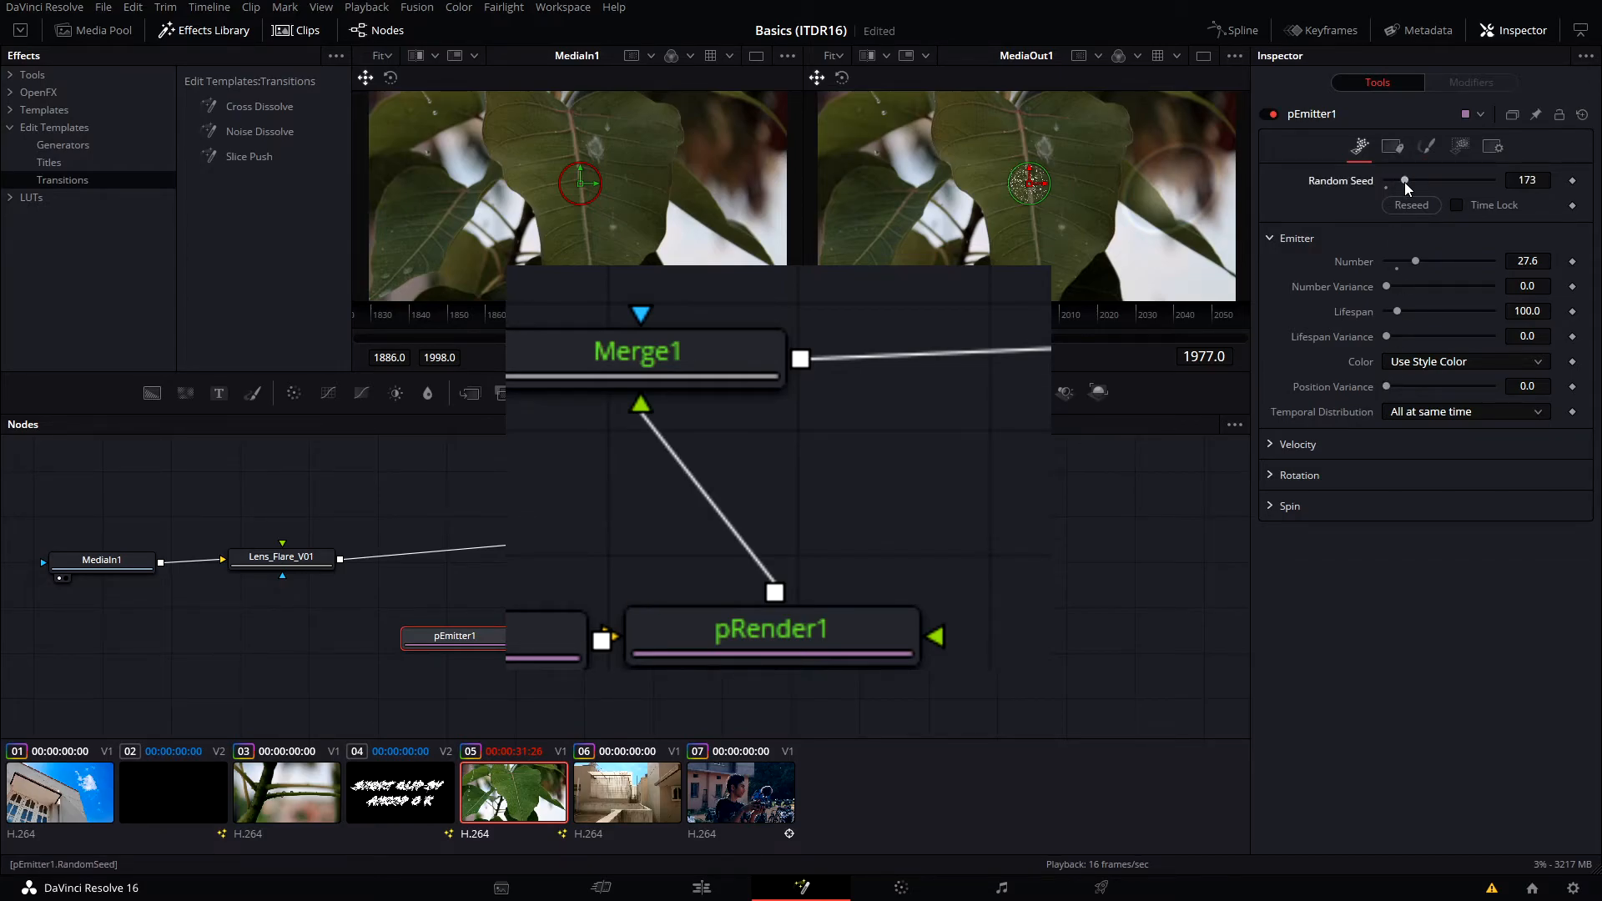
left_click(1410, 361)
left_click(1419, 380)
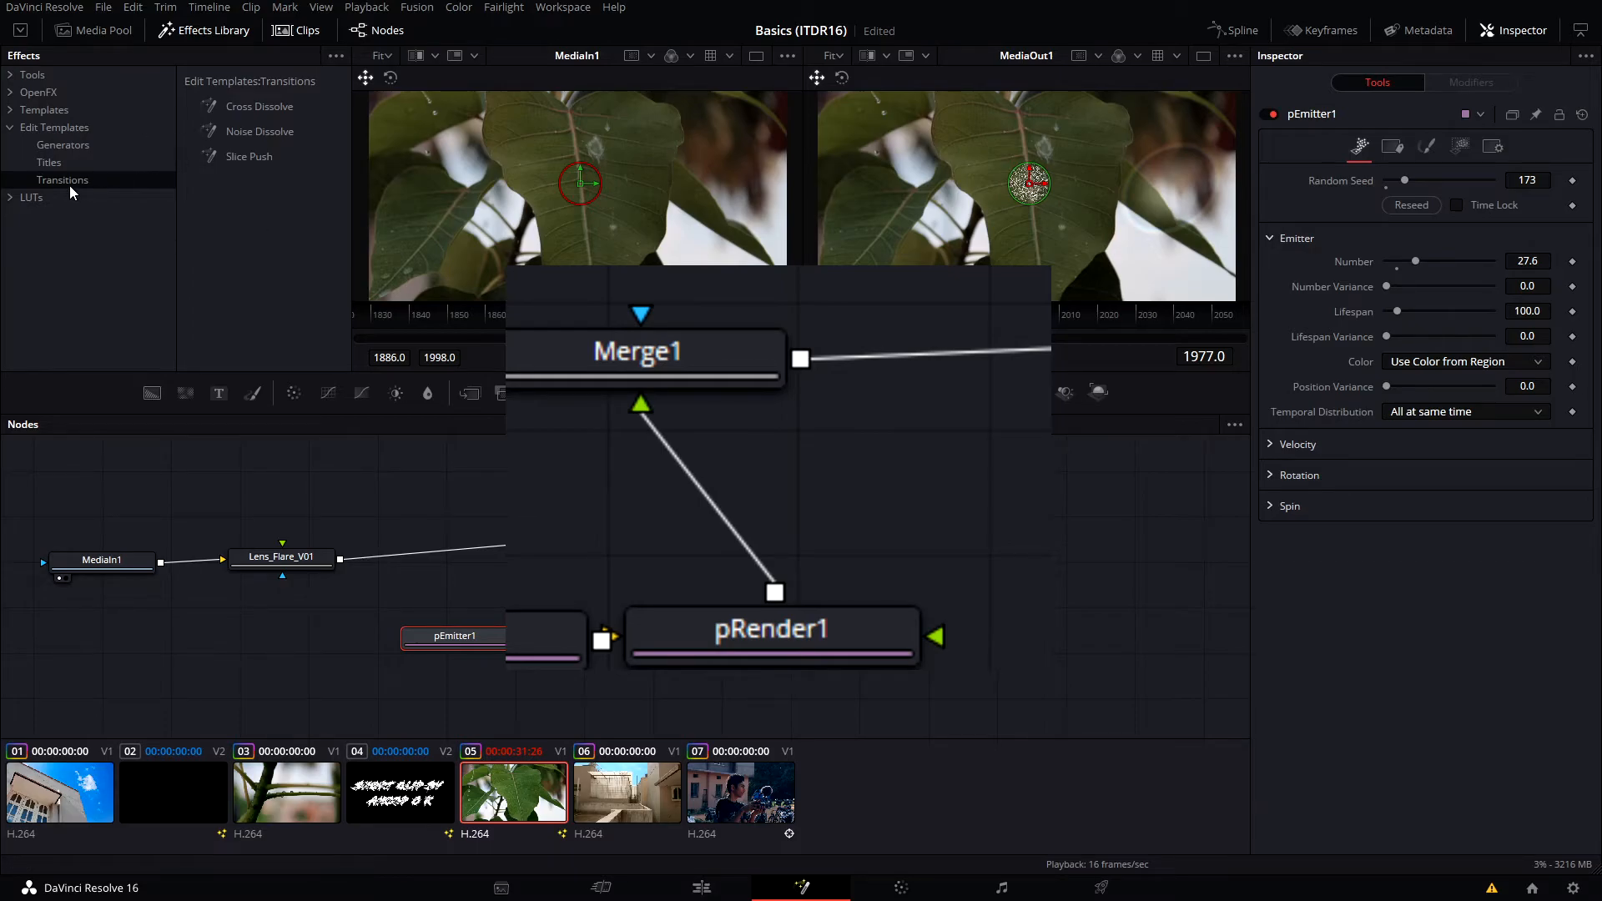
- Open the Spline editor beside the node graph
left_click(1219, 31)
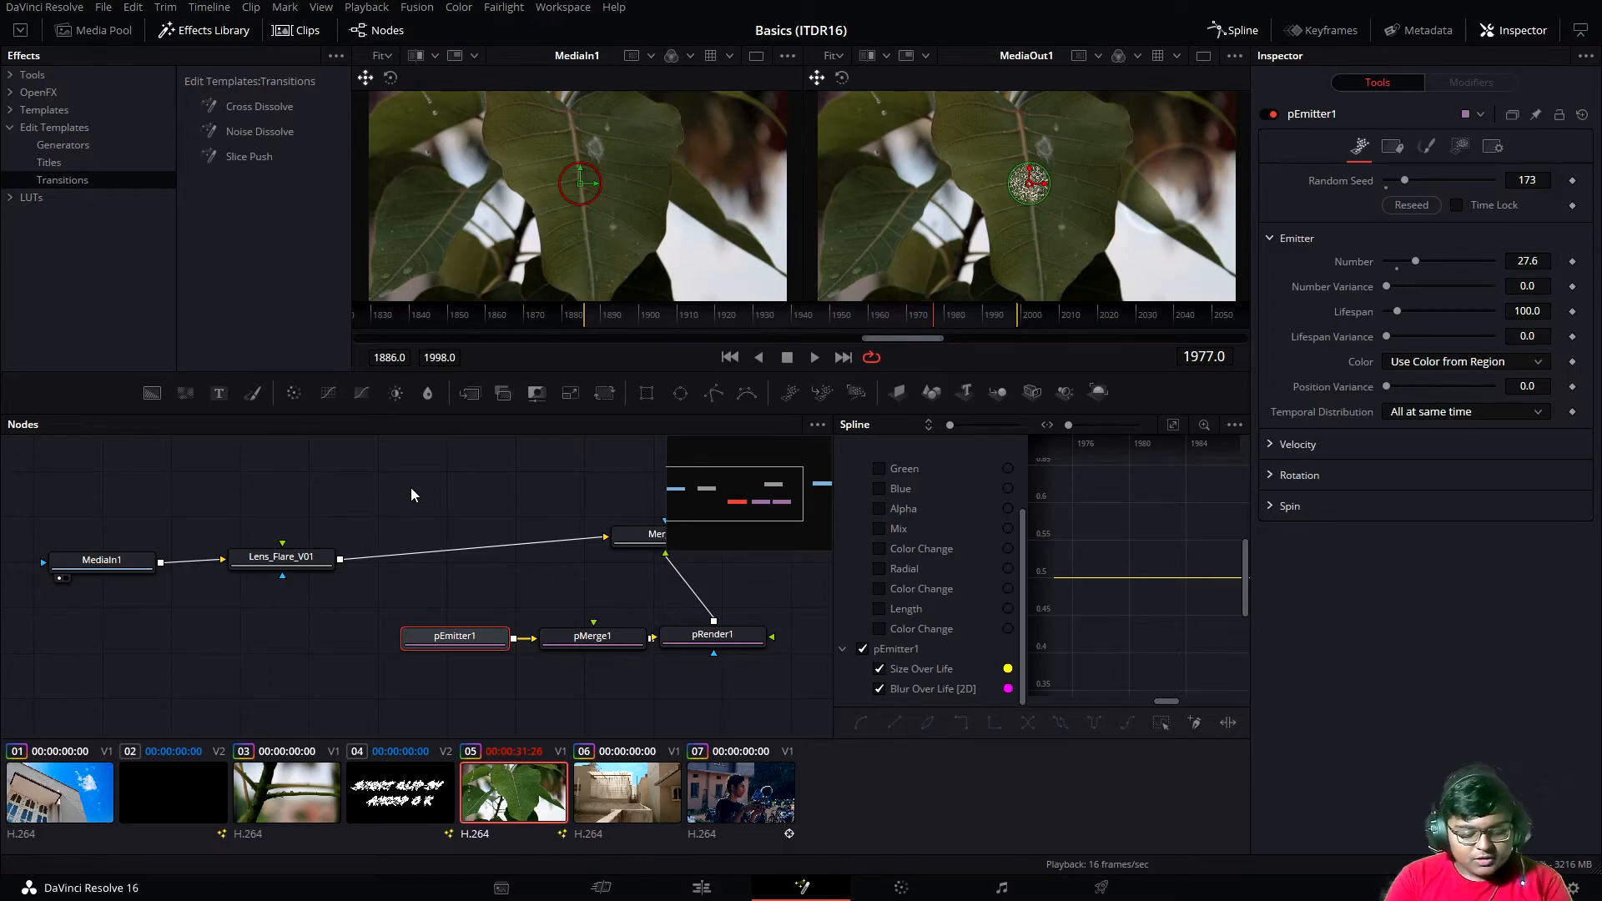
- Search the tools for "pEmitter", try adding a second emitter node to the particle chain, and undo the addition
key("shift+space")
type("Pre")
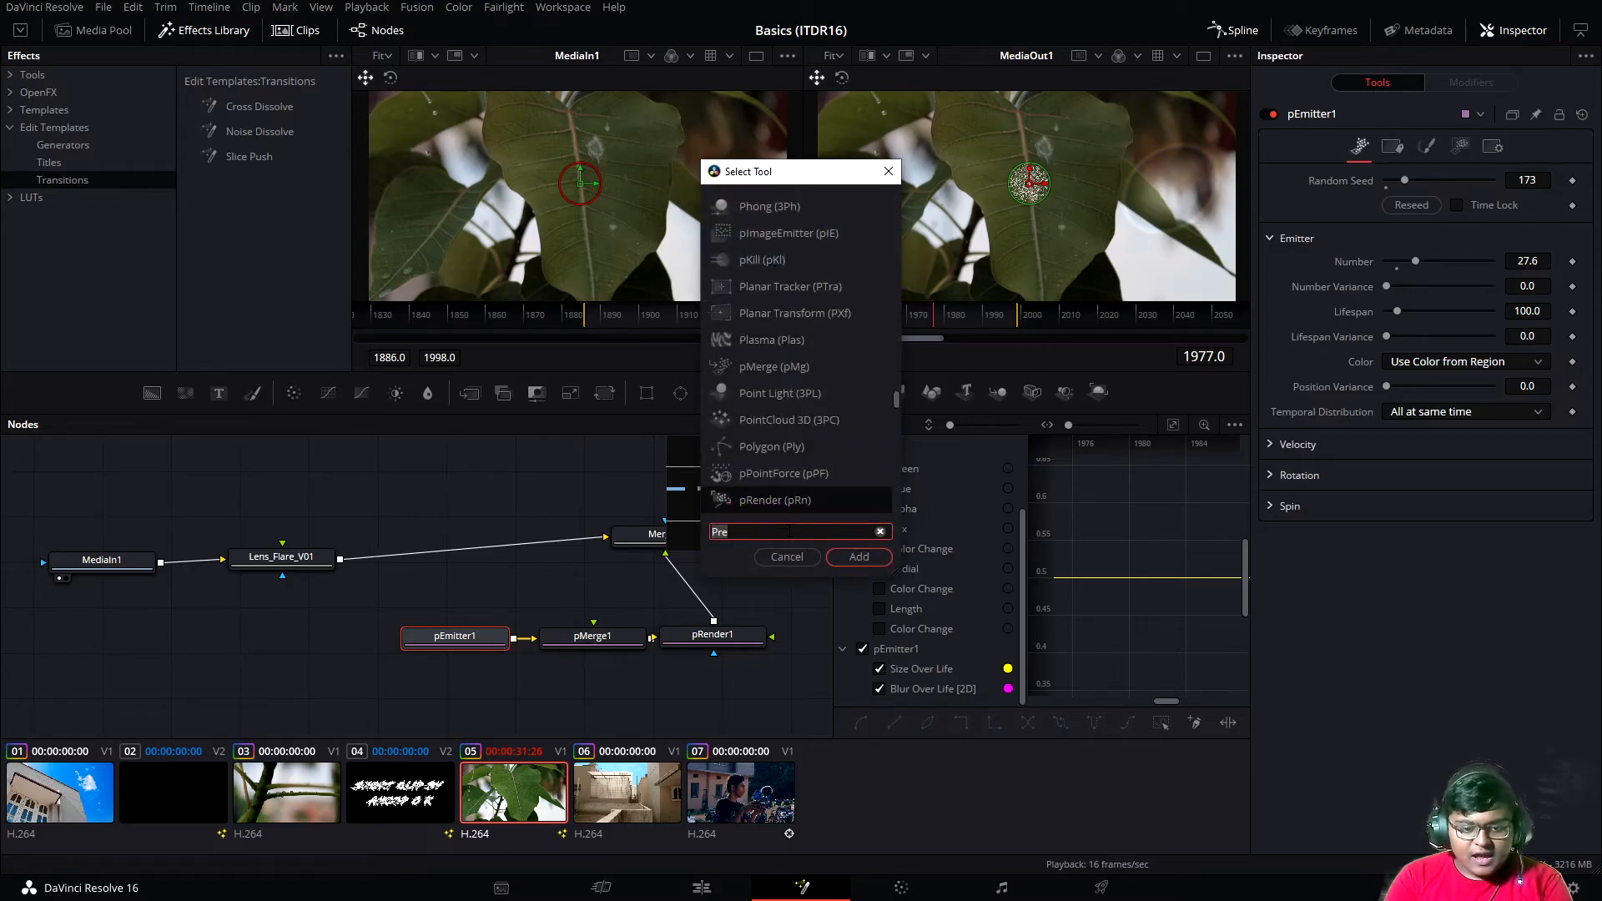
key("BackSpace")
key("BackSpace")
key("BackSpace")
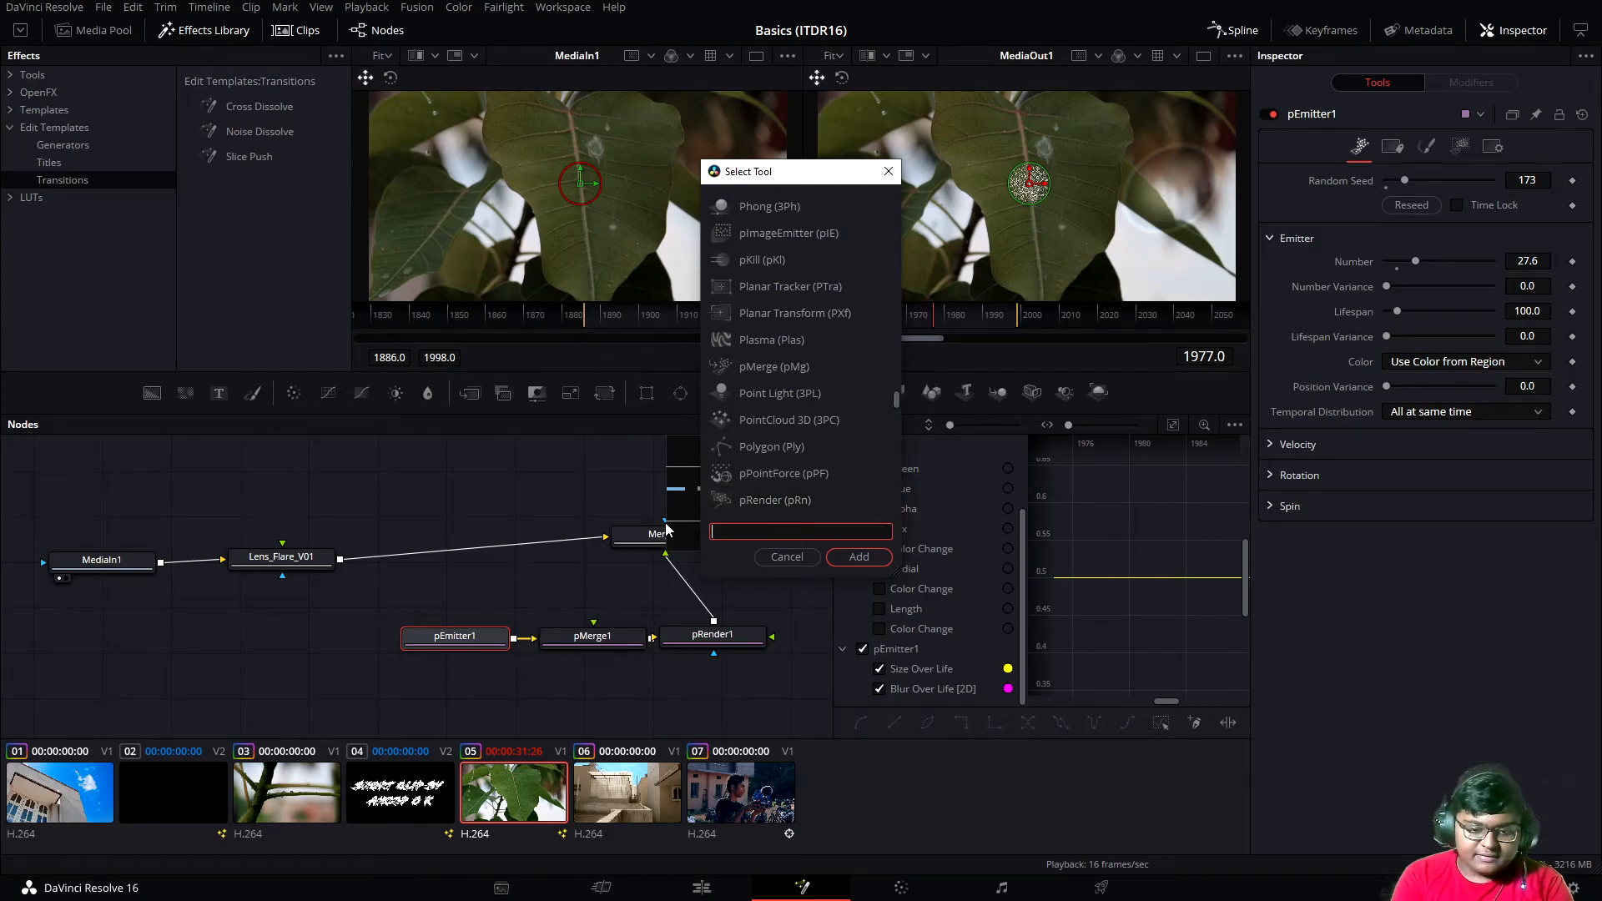
type("P")
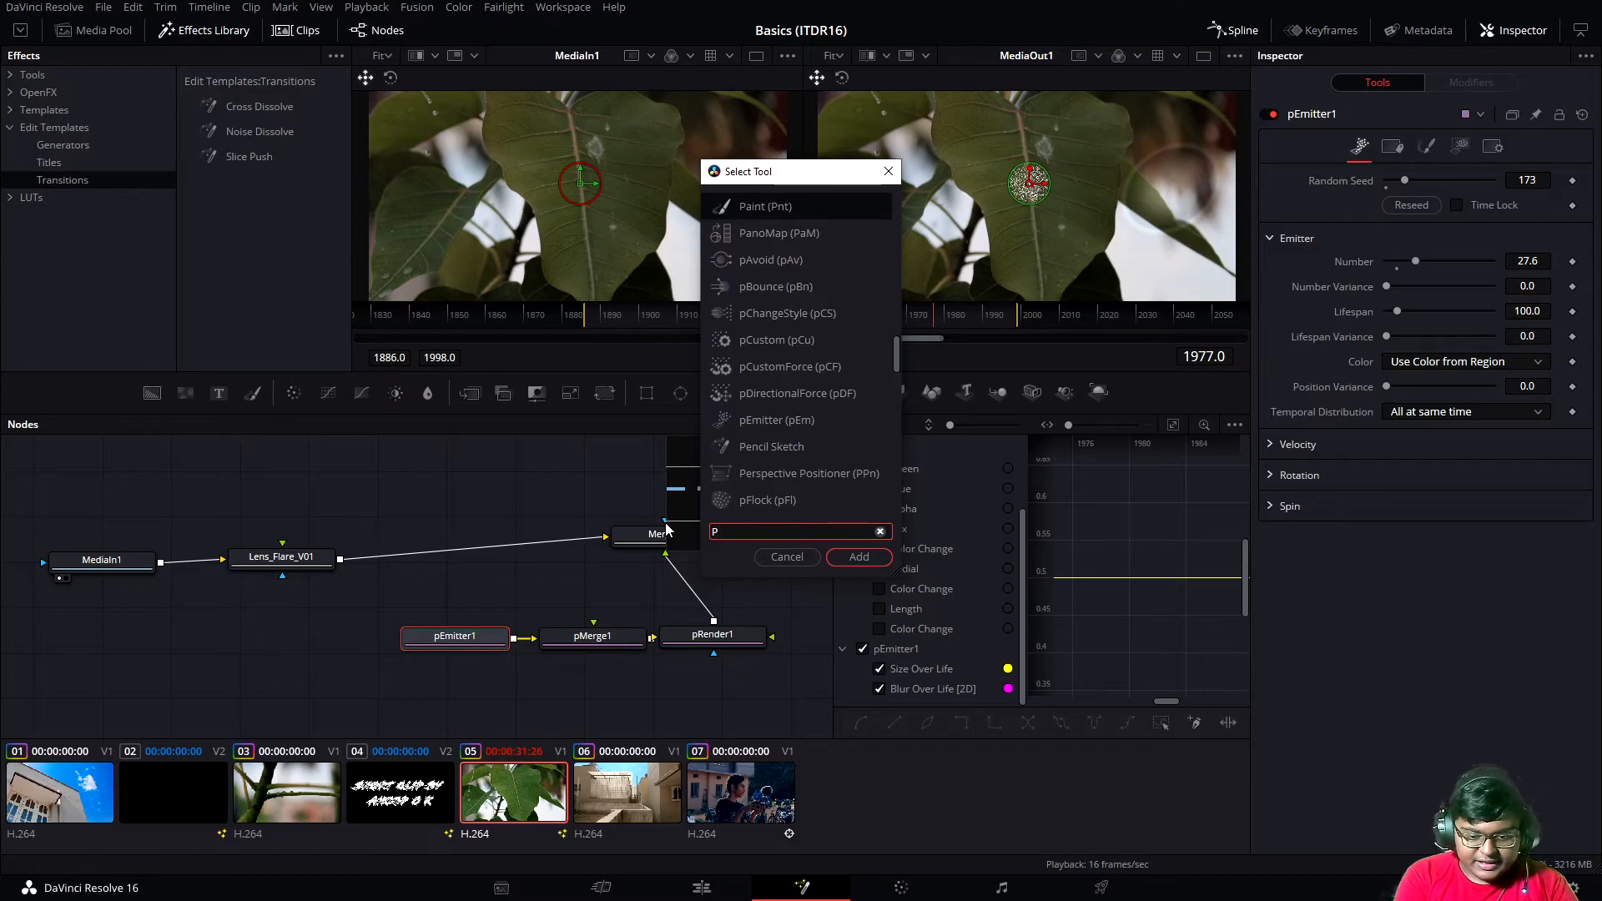
type("Emitter")
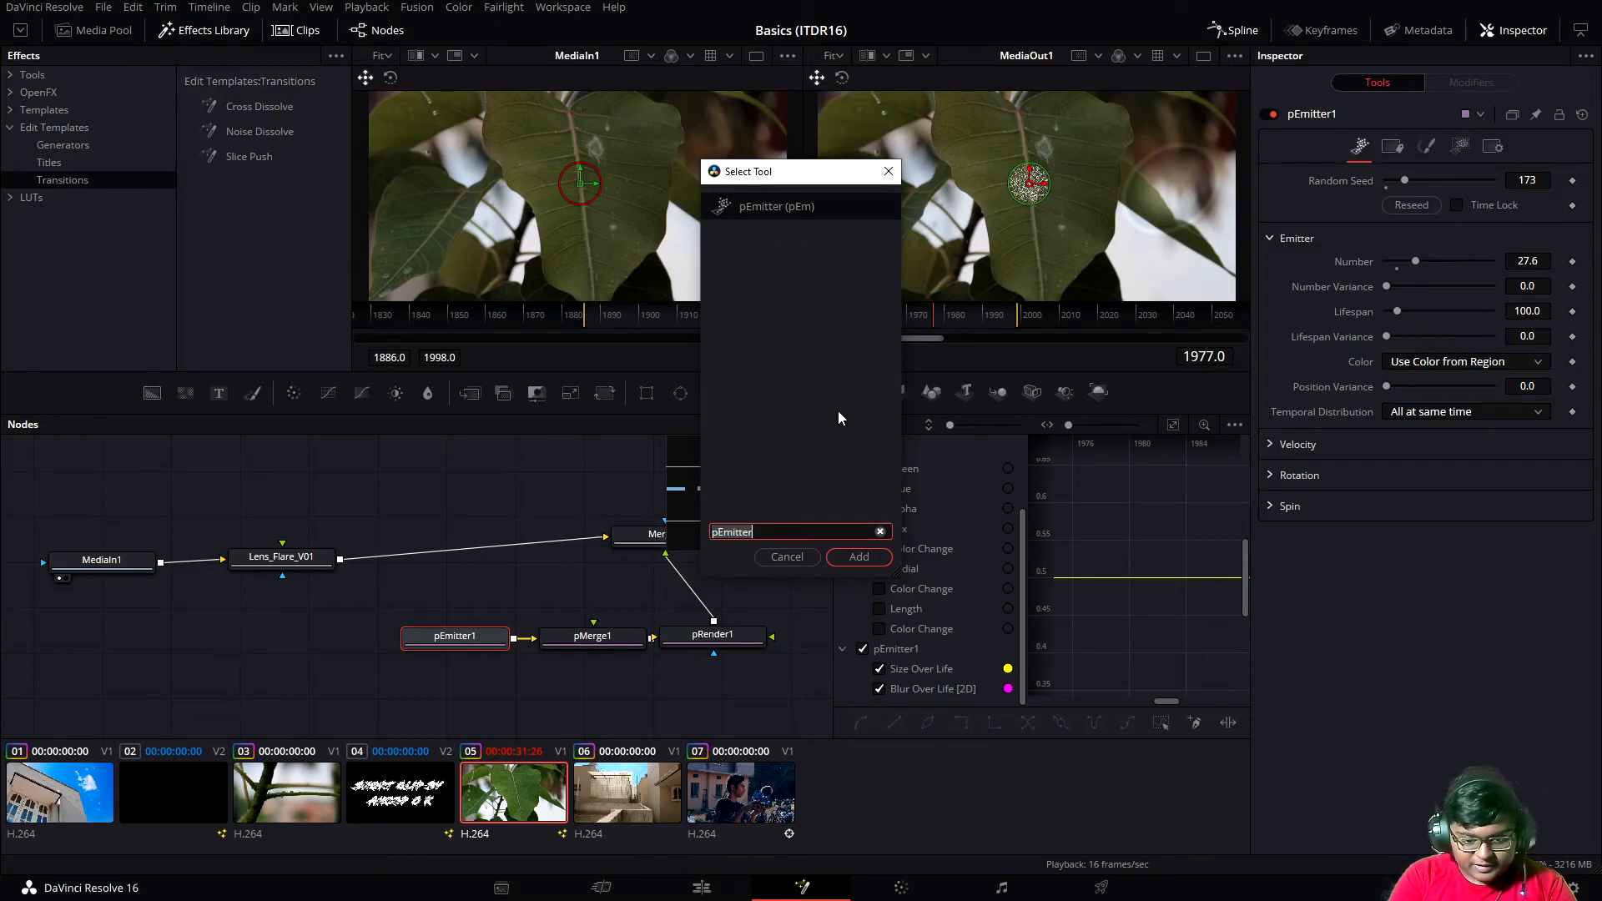
left_click(858, 556)
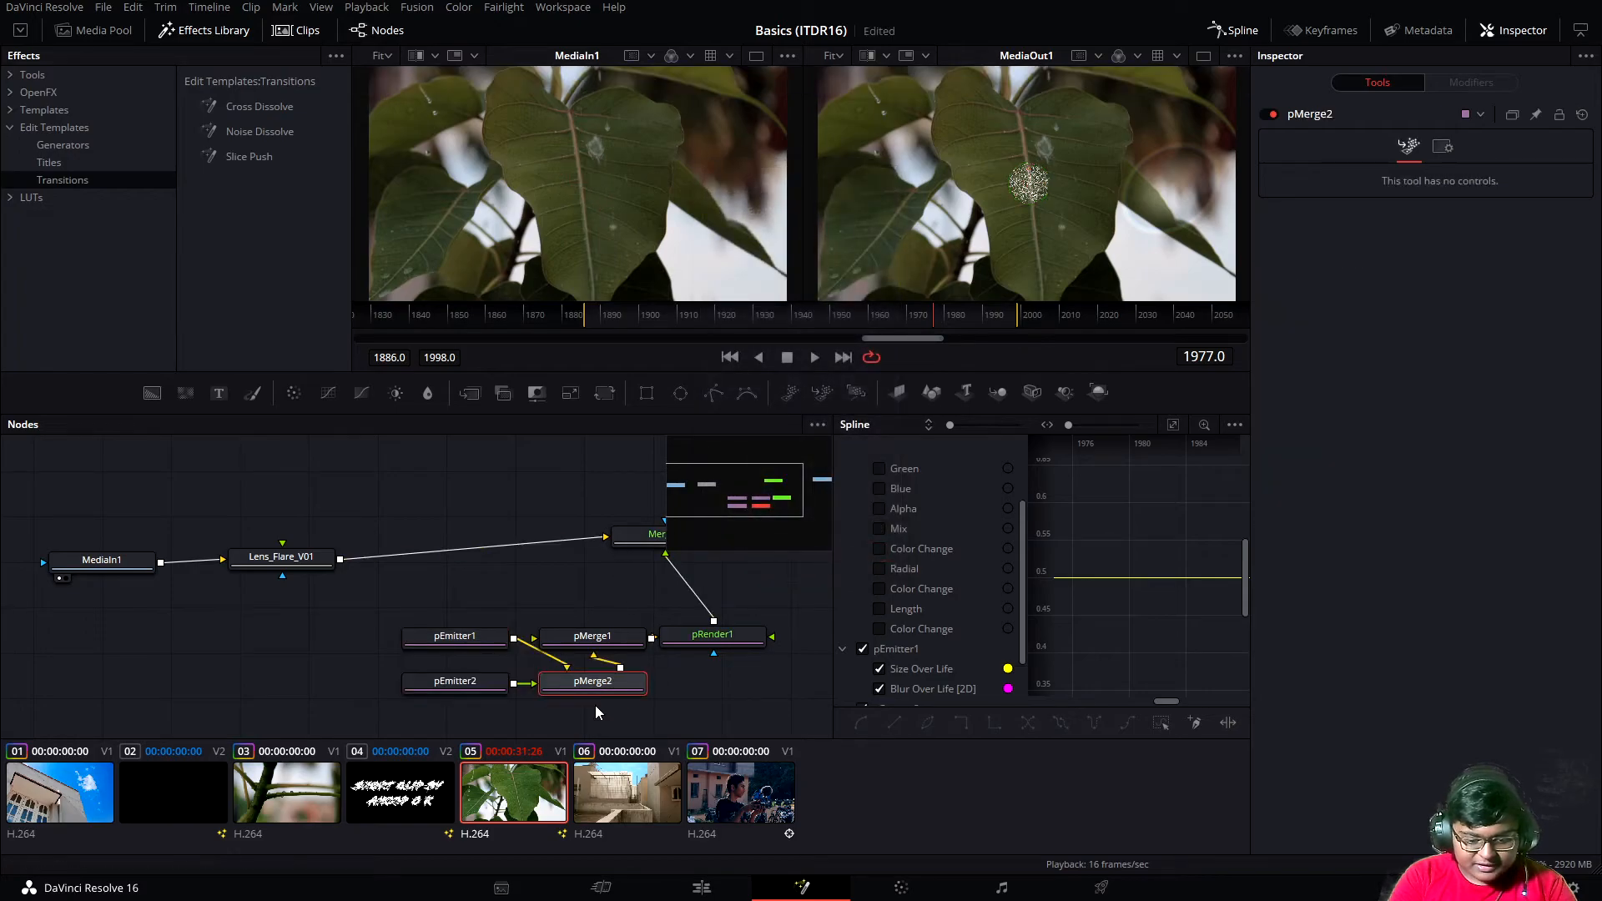
key("ctrl+z")
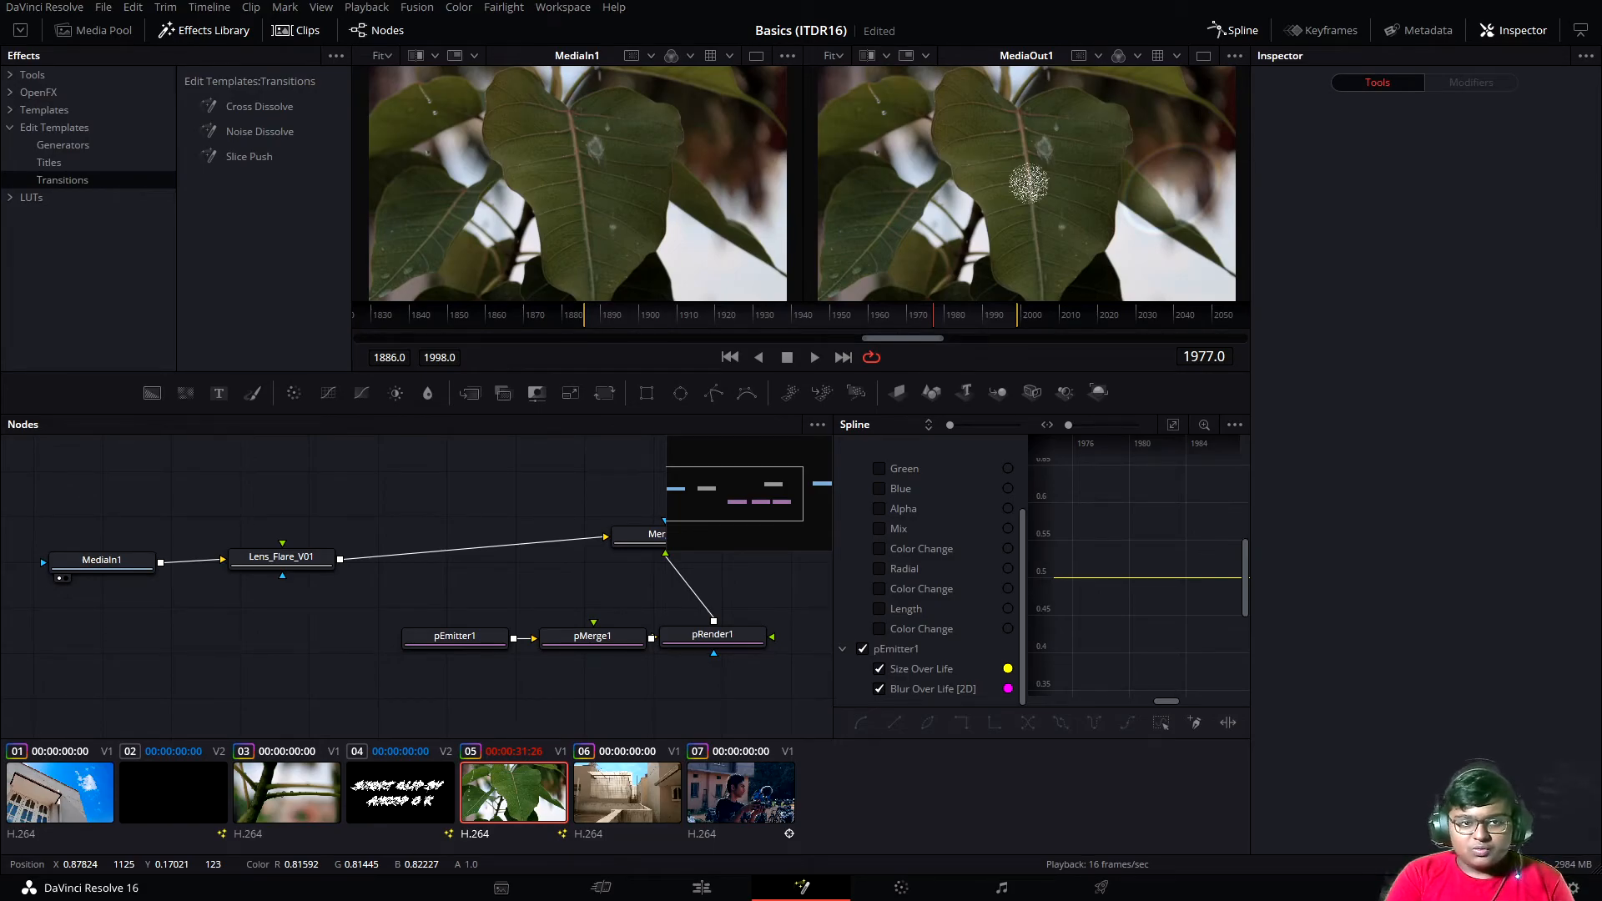
- Select pEmitter1 and expand its Velocity, Rotation and Spin settings to examine them
left_click(463, 648)
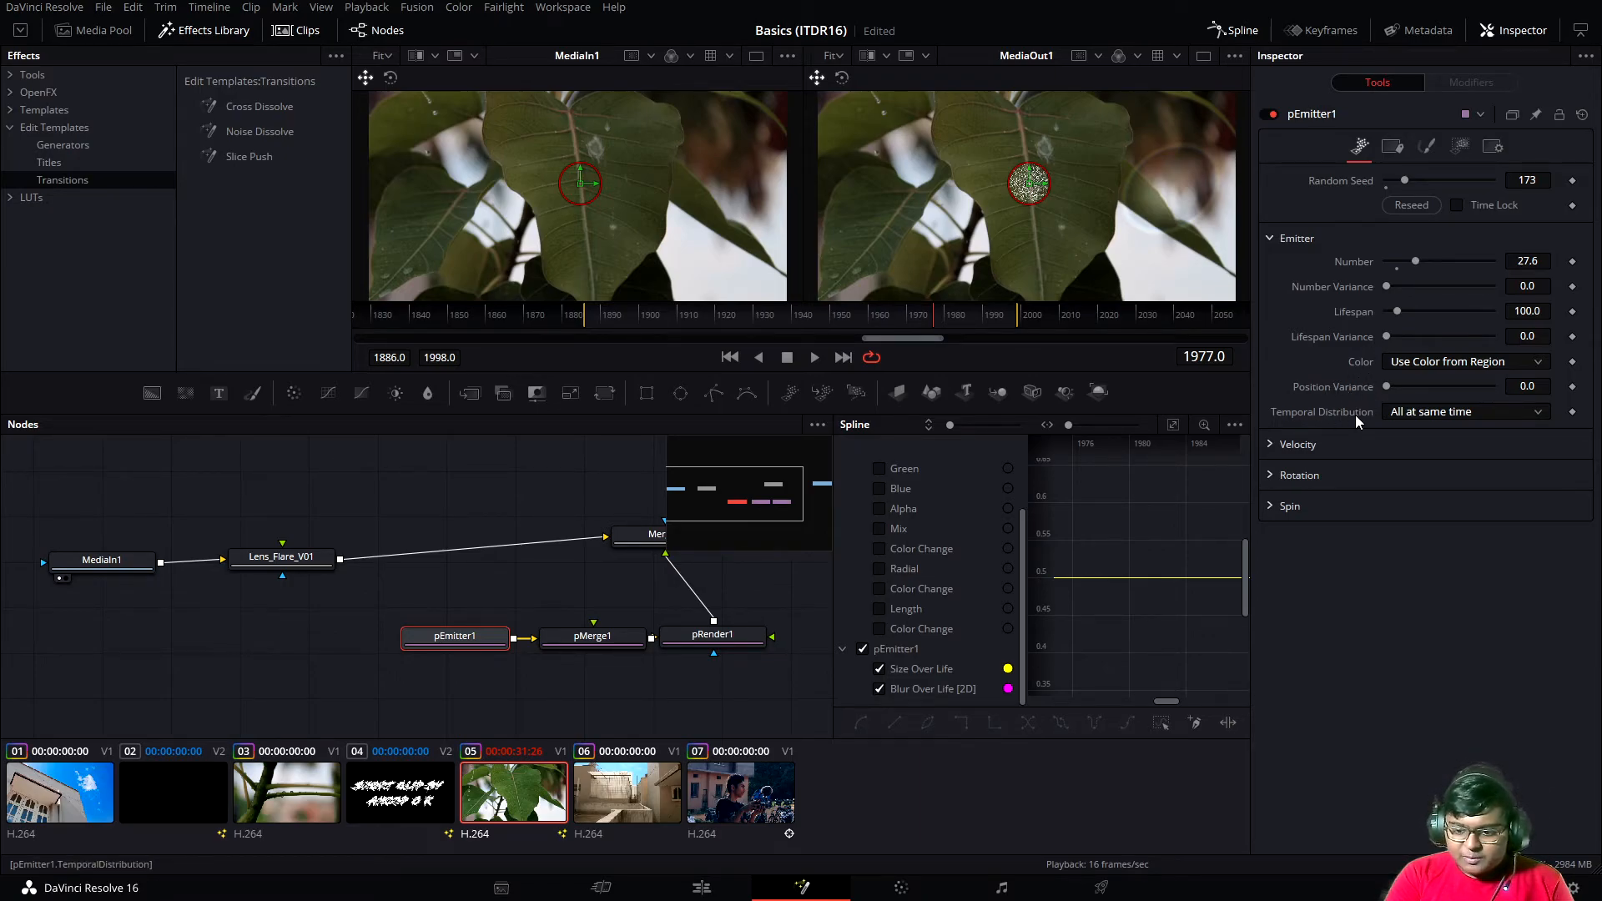
left_click(1274, 443)
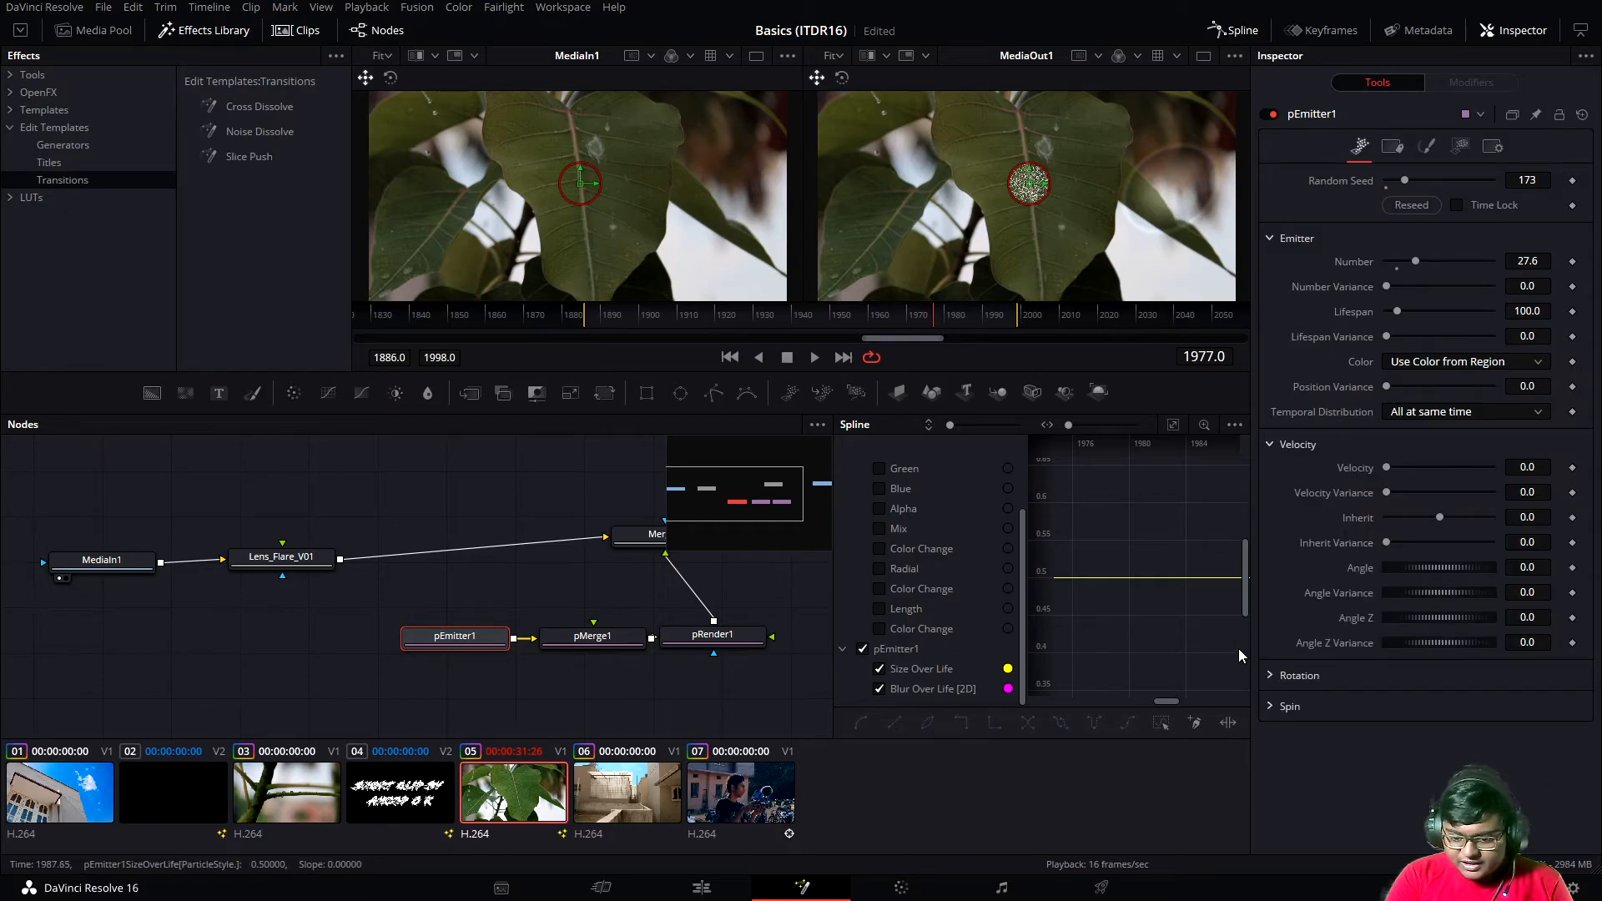
left_click(1275, 674)
scroll(1348, 587, "down", 2)
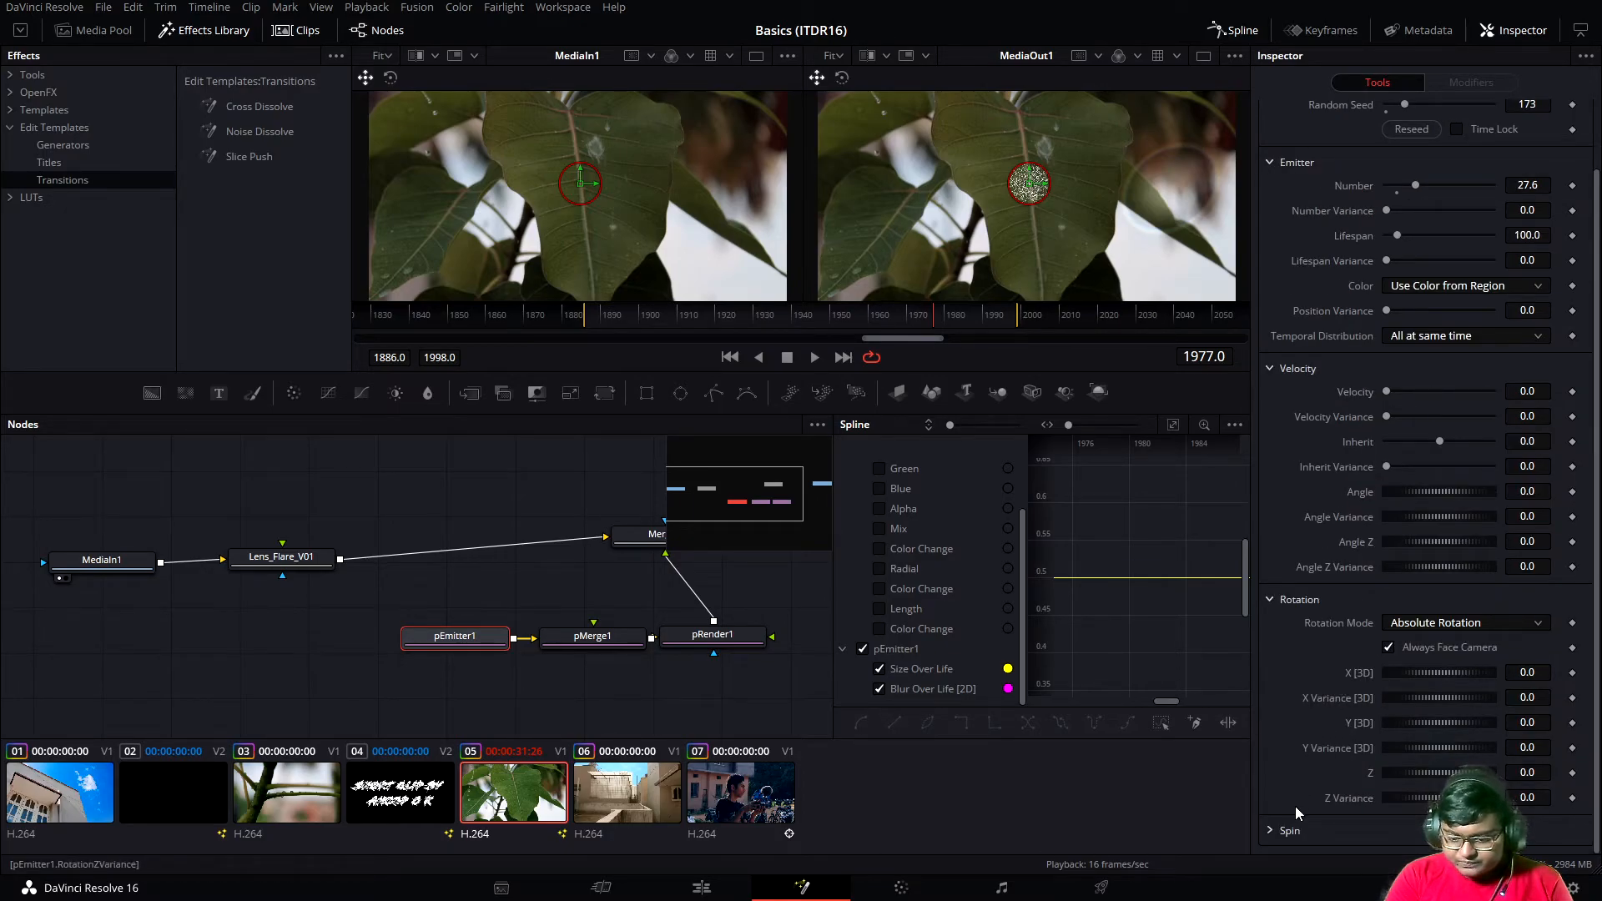
left_click(1272, 830)
scroll(1364, 480, "down", 4)
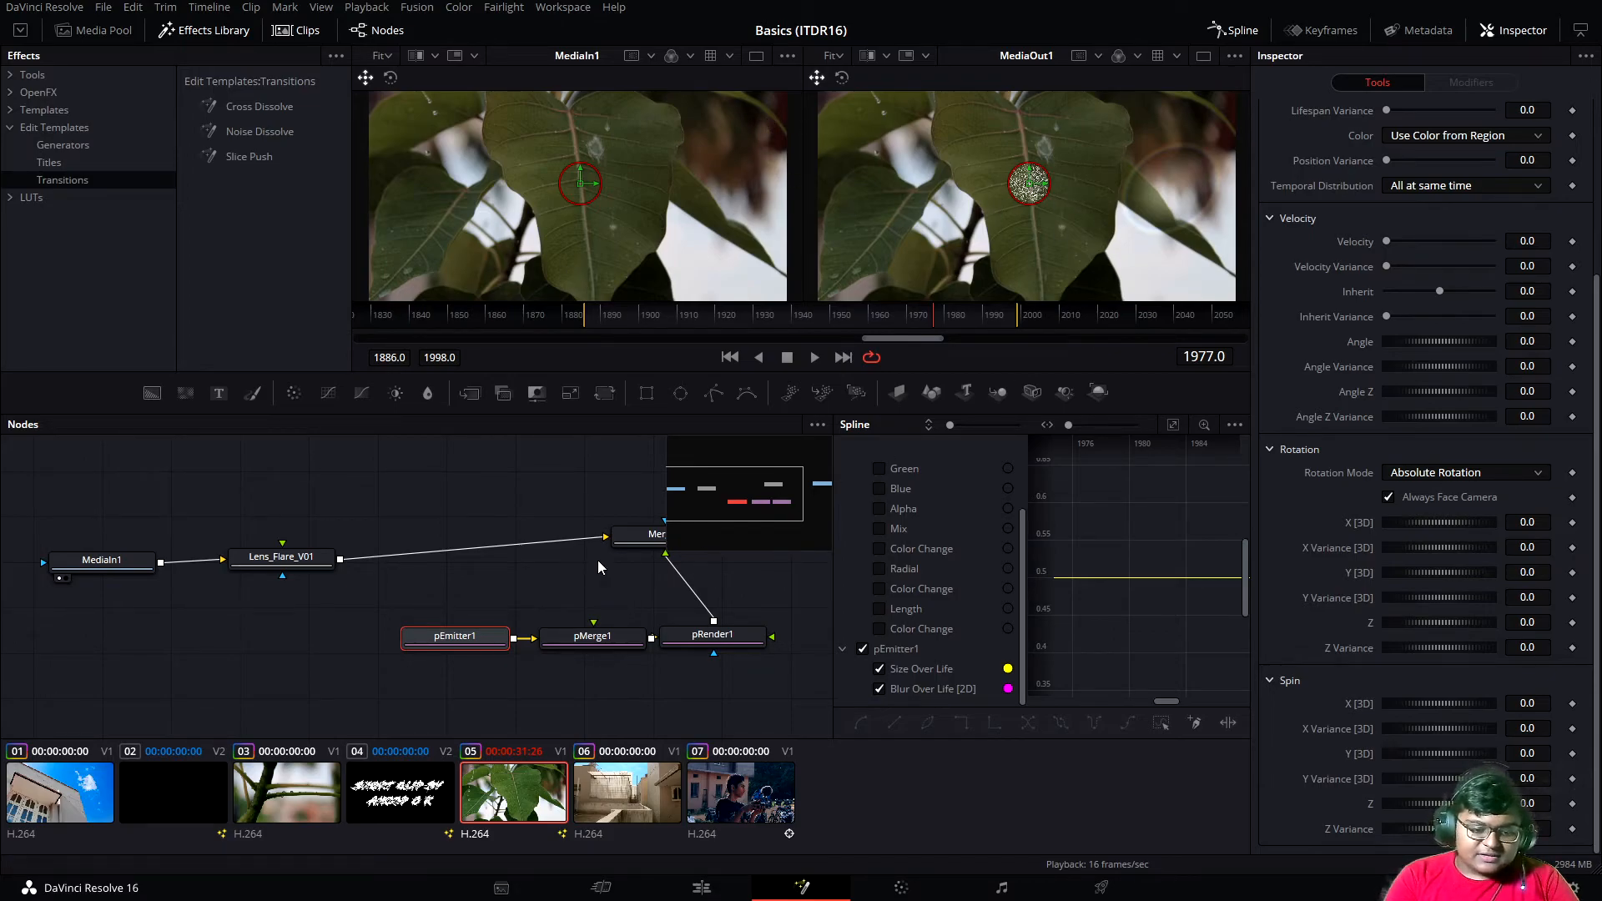
- Select pEmitter1, pMerge1 and pRender1 together and shift them slightly within the node graph, keeping the emitter's main controls shown
left_click_drag(441, 575, 761, 660)
left_click_drag(454, 637, 465, 643)
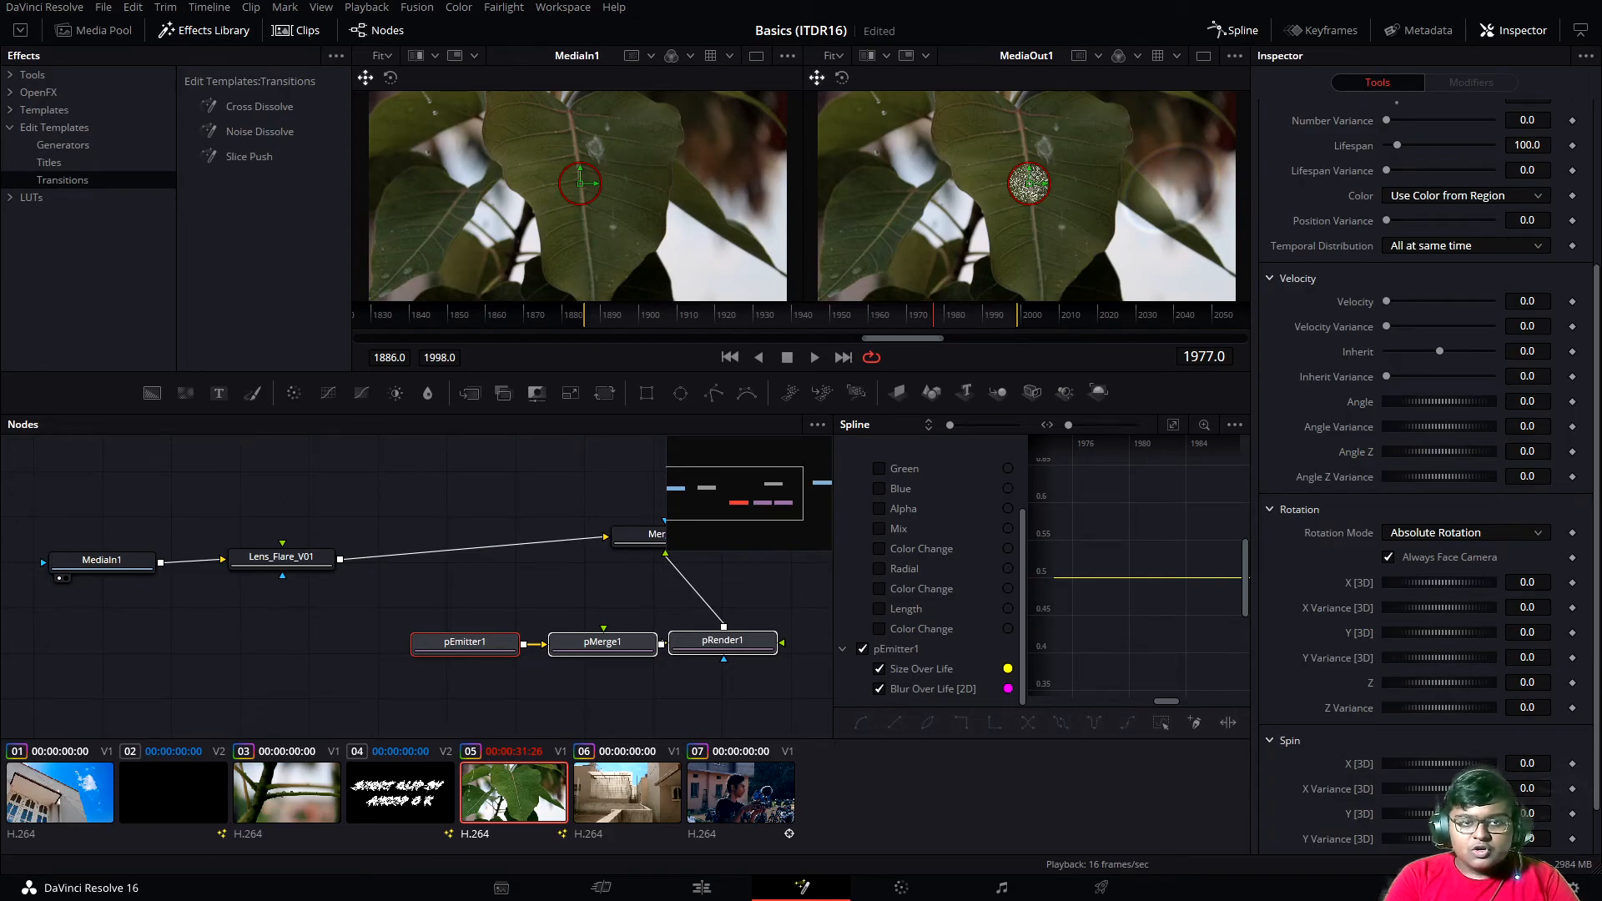
scroll(1404, 509, "up", 5)
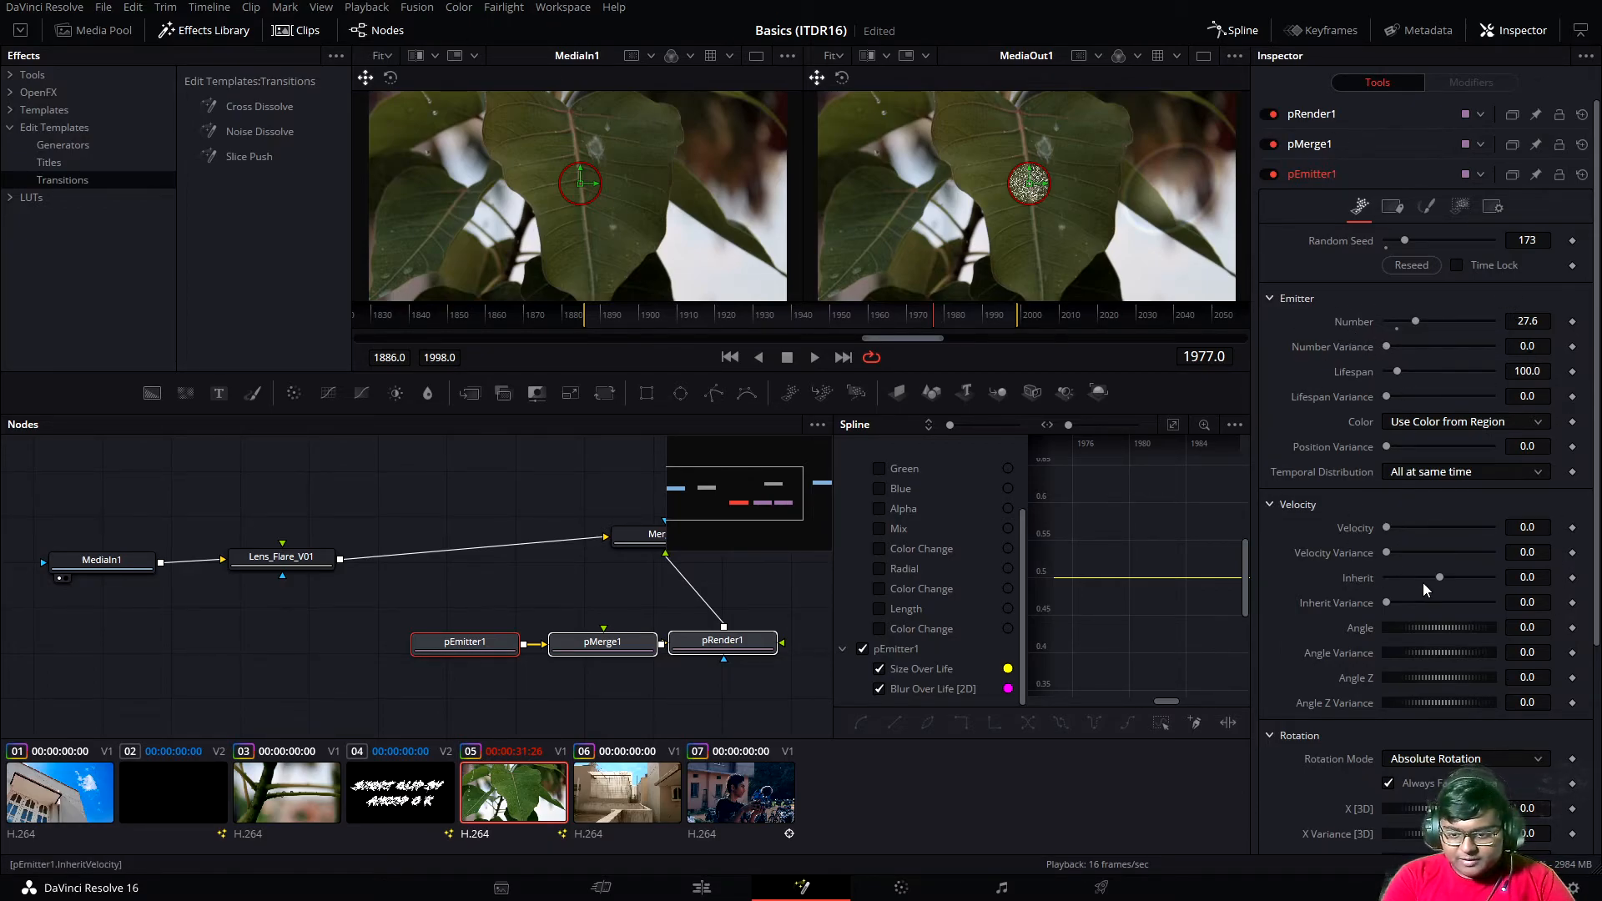
left_click(1398, 205)
left_click(1360, 207)
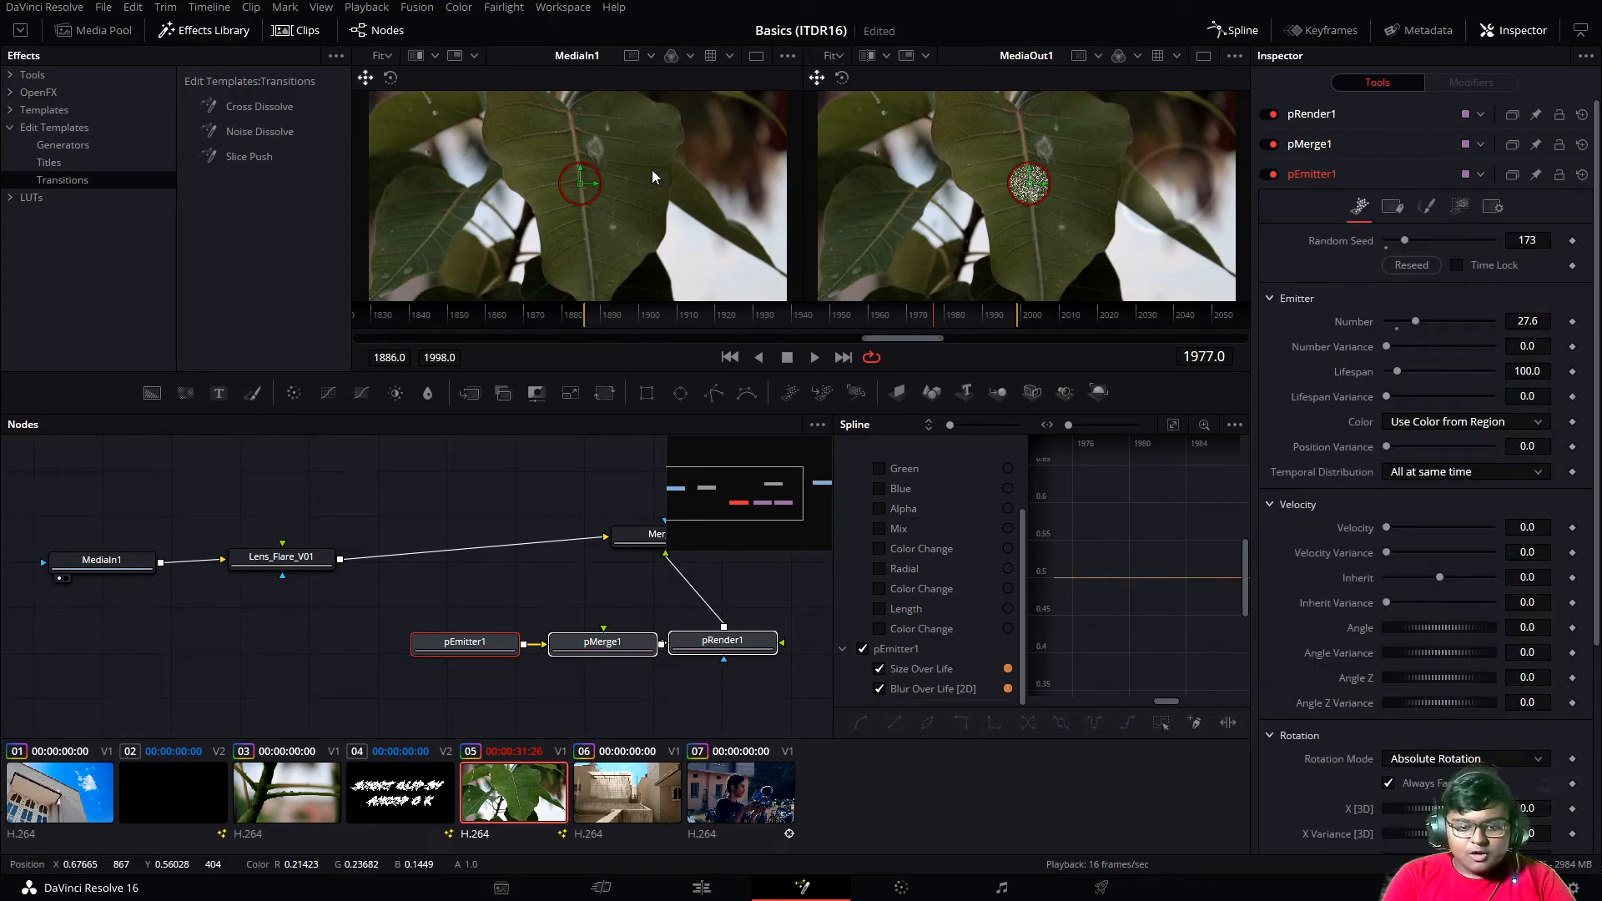
- Go to frame 1898 and enlarge the emitter's spherical region so it covers most of the leaf's width
left_click_drag(652, 314, 633, 314)
left_click_drag(1053, 185, 1119, 162)
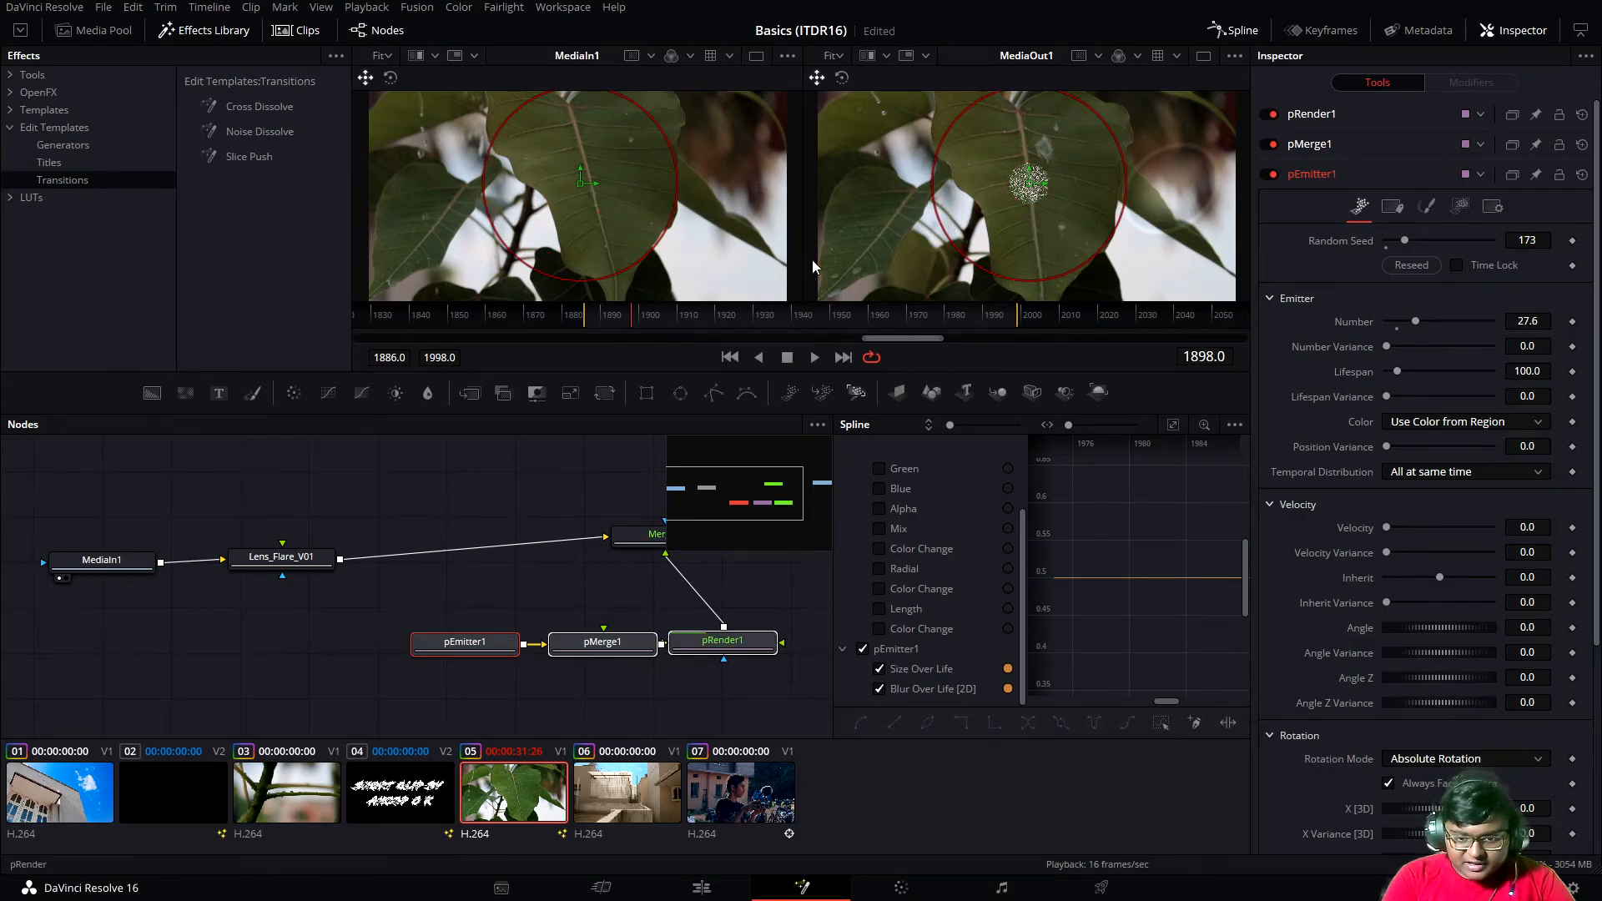
left_click_drag(1129, 192, 1104, 194)
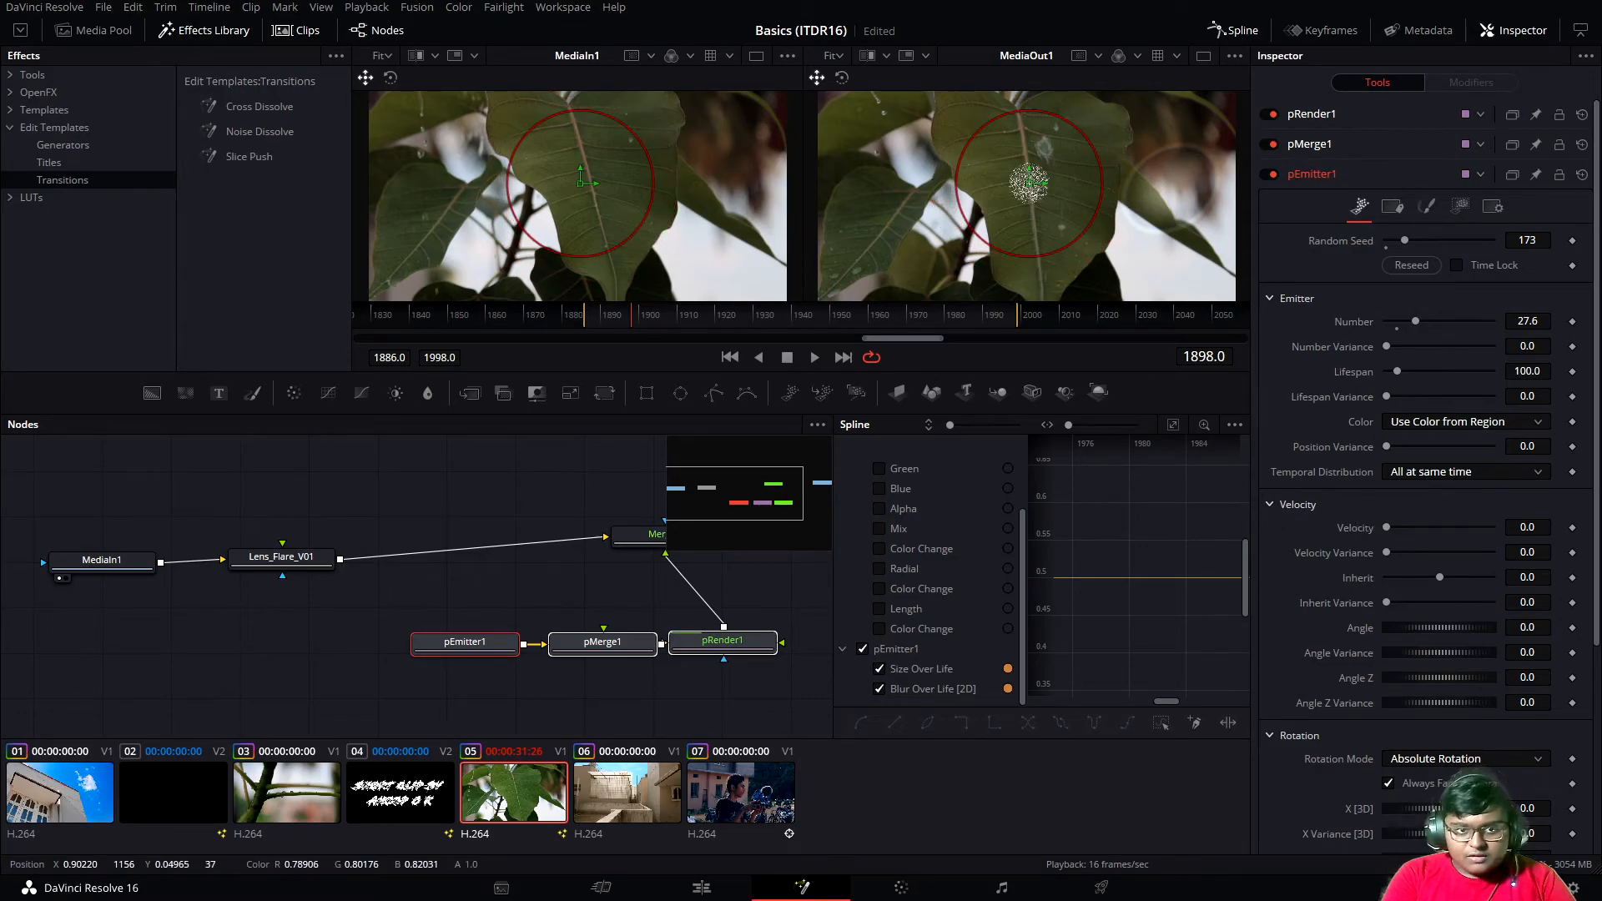
- Keyframe the emitter's Number at frame 1887, and set it to 67.7 at frame 1994
left_click(591, 318)
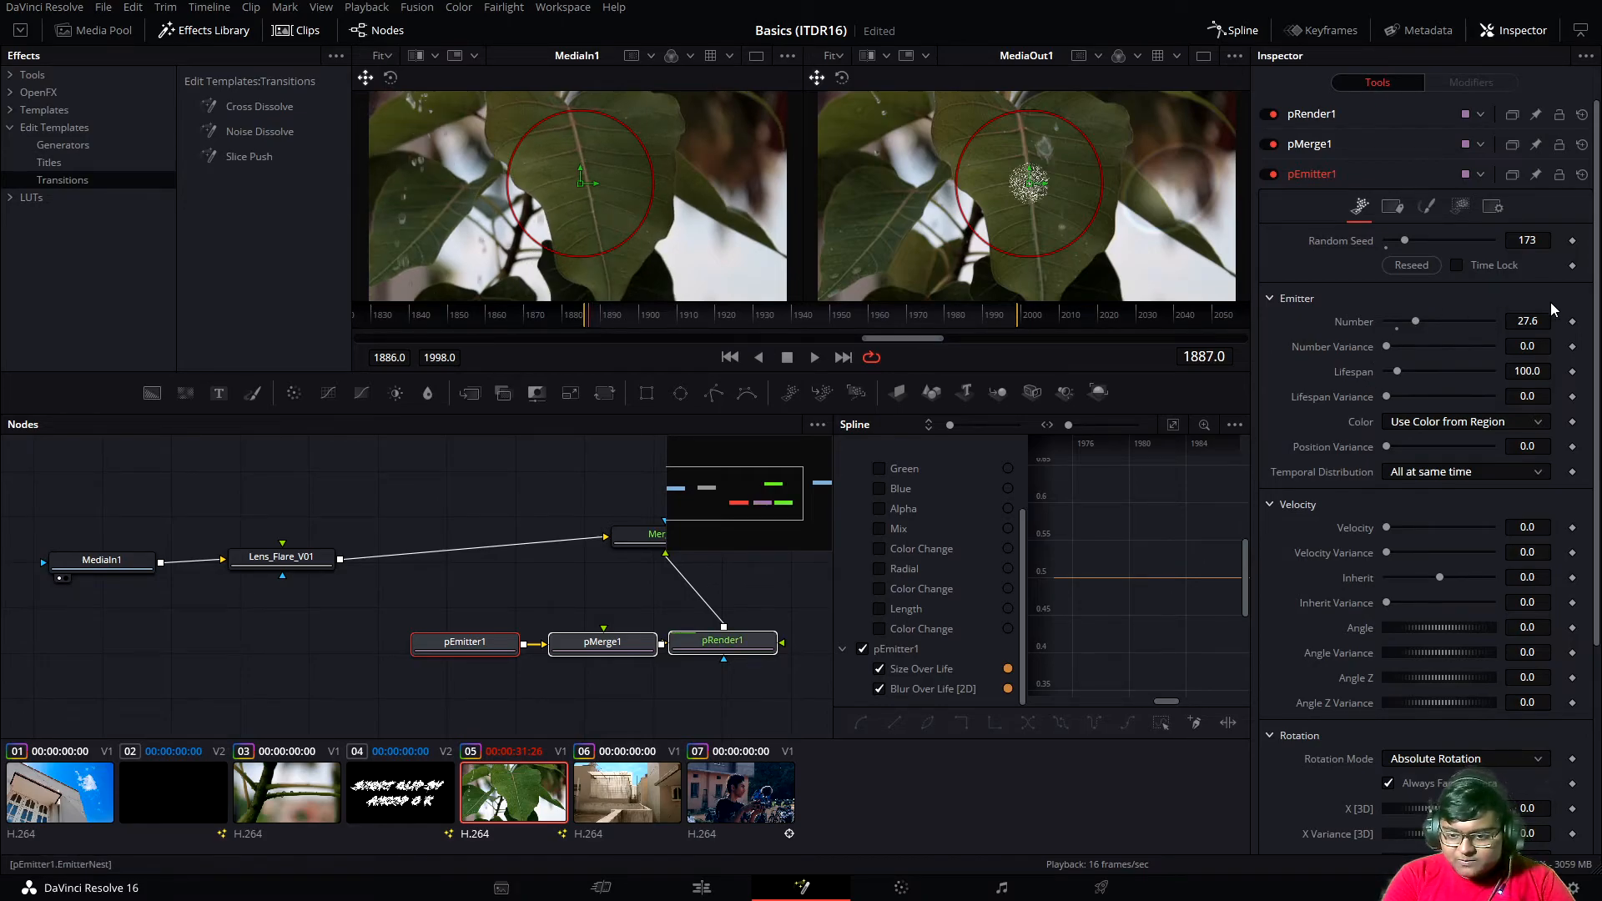
left_click(1573, 322)
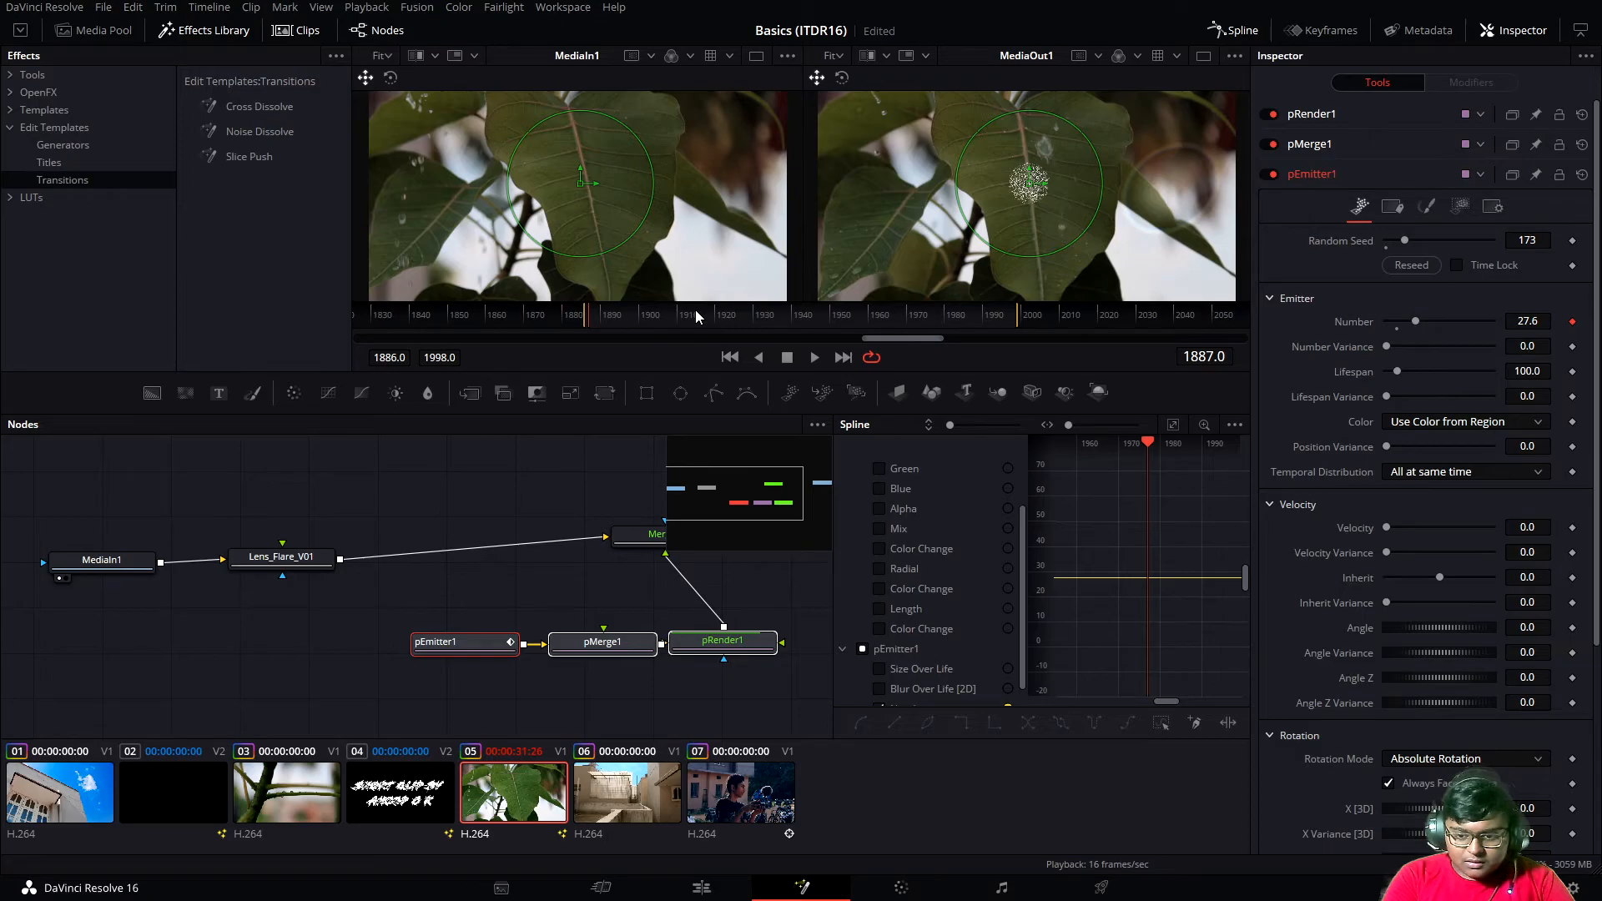
left_click_drag(695, 310, 1001, 325)
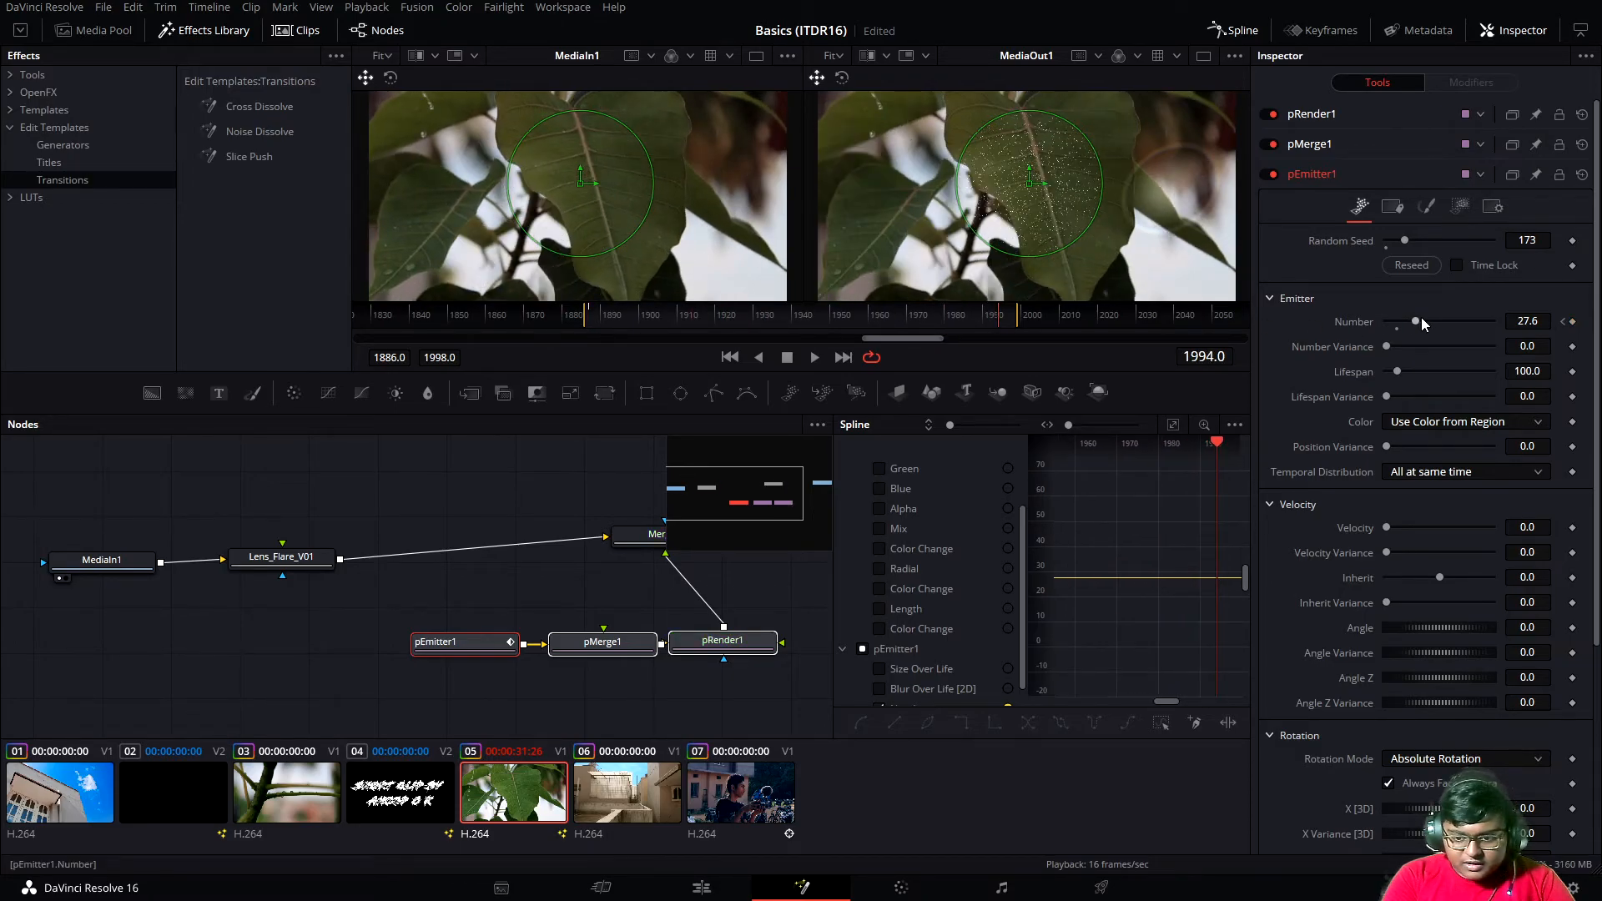
left_click_drag(1419, 320, 1461, 323)
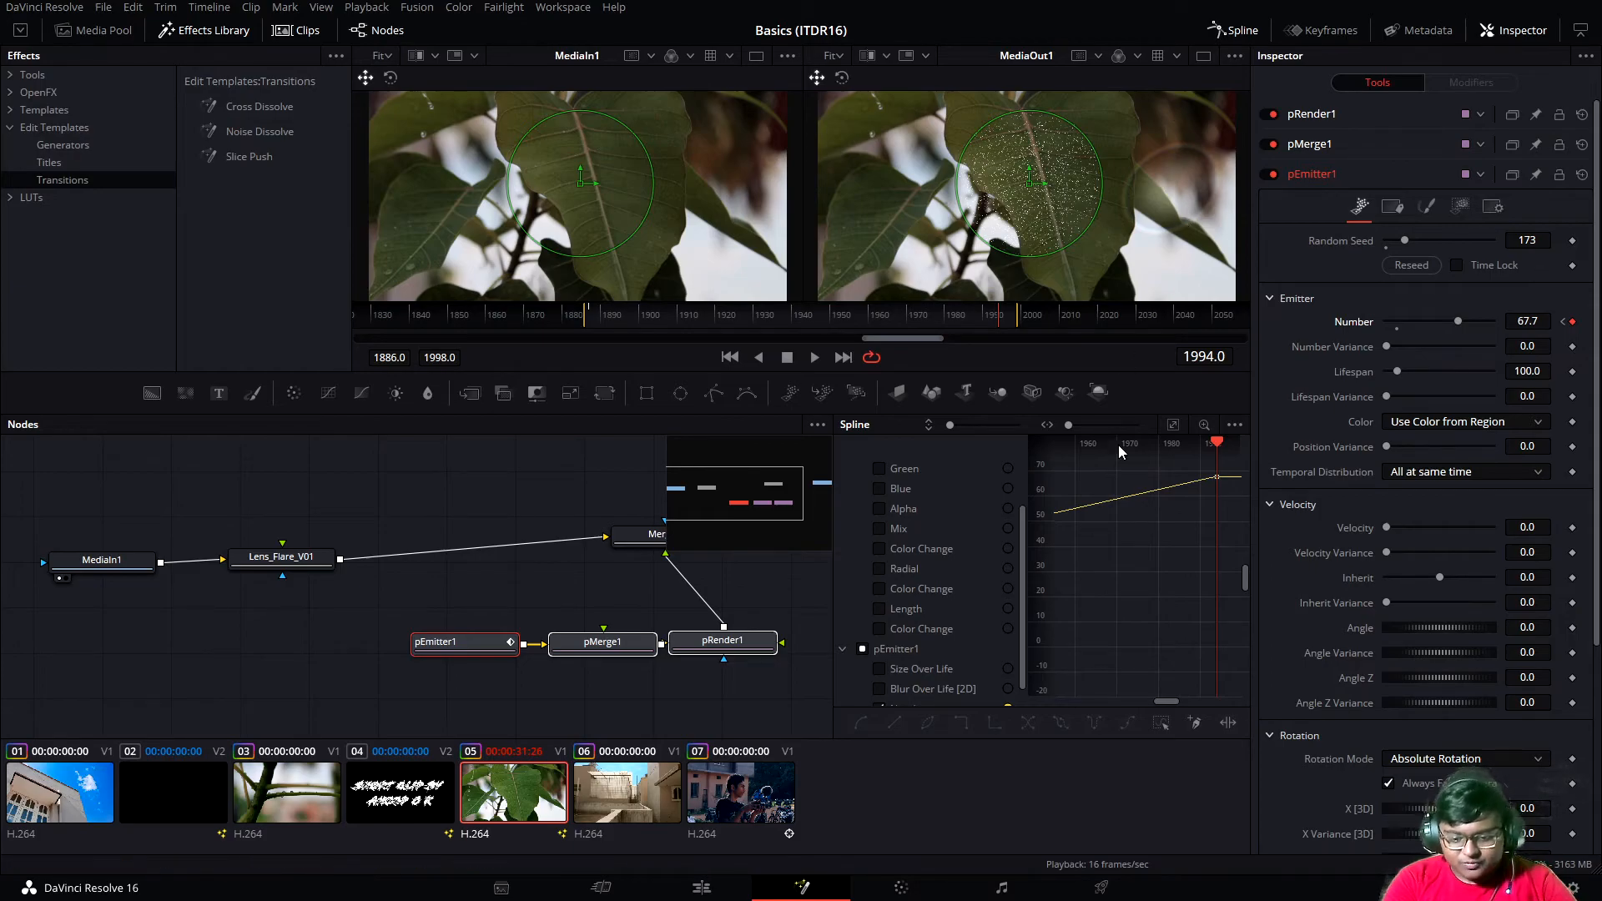
- Select the last keyframe of the Number curve at frame 1994 and apply Smooth to it
left_click(1215, 480)
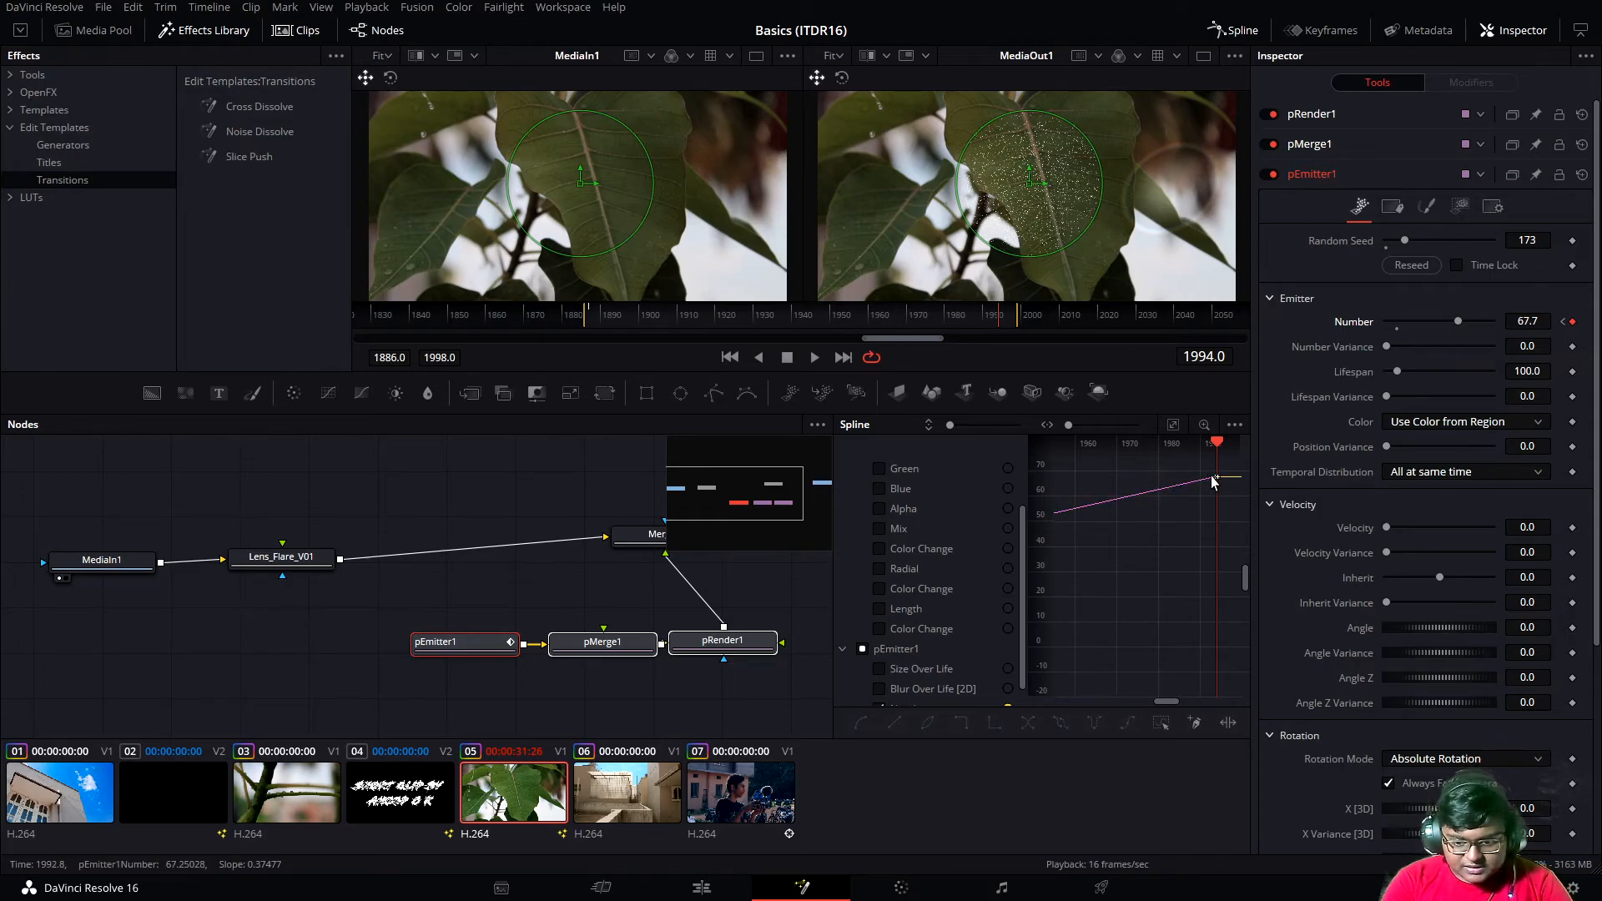
left_click(1216, 479)
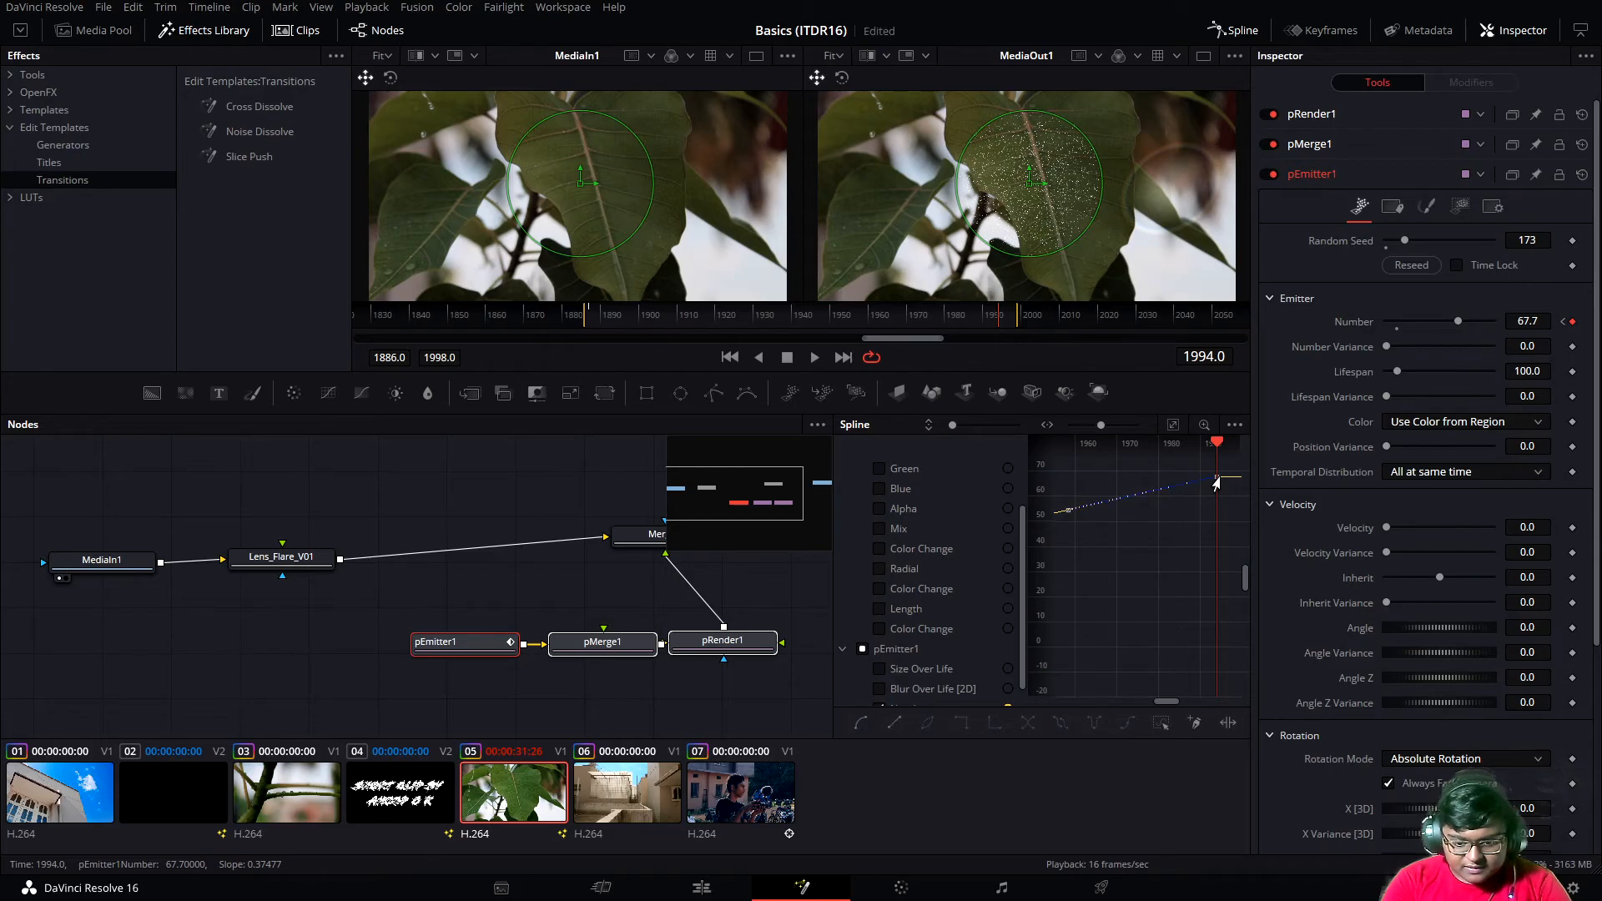
right_click(1157, 499)
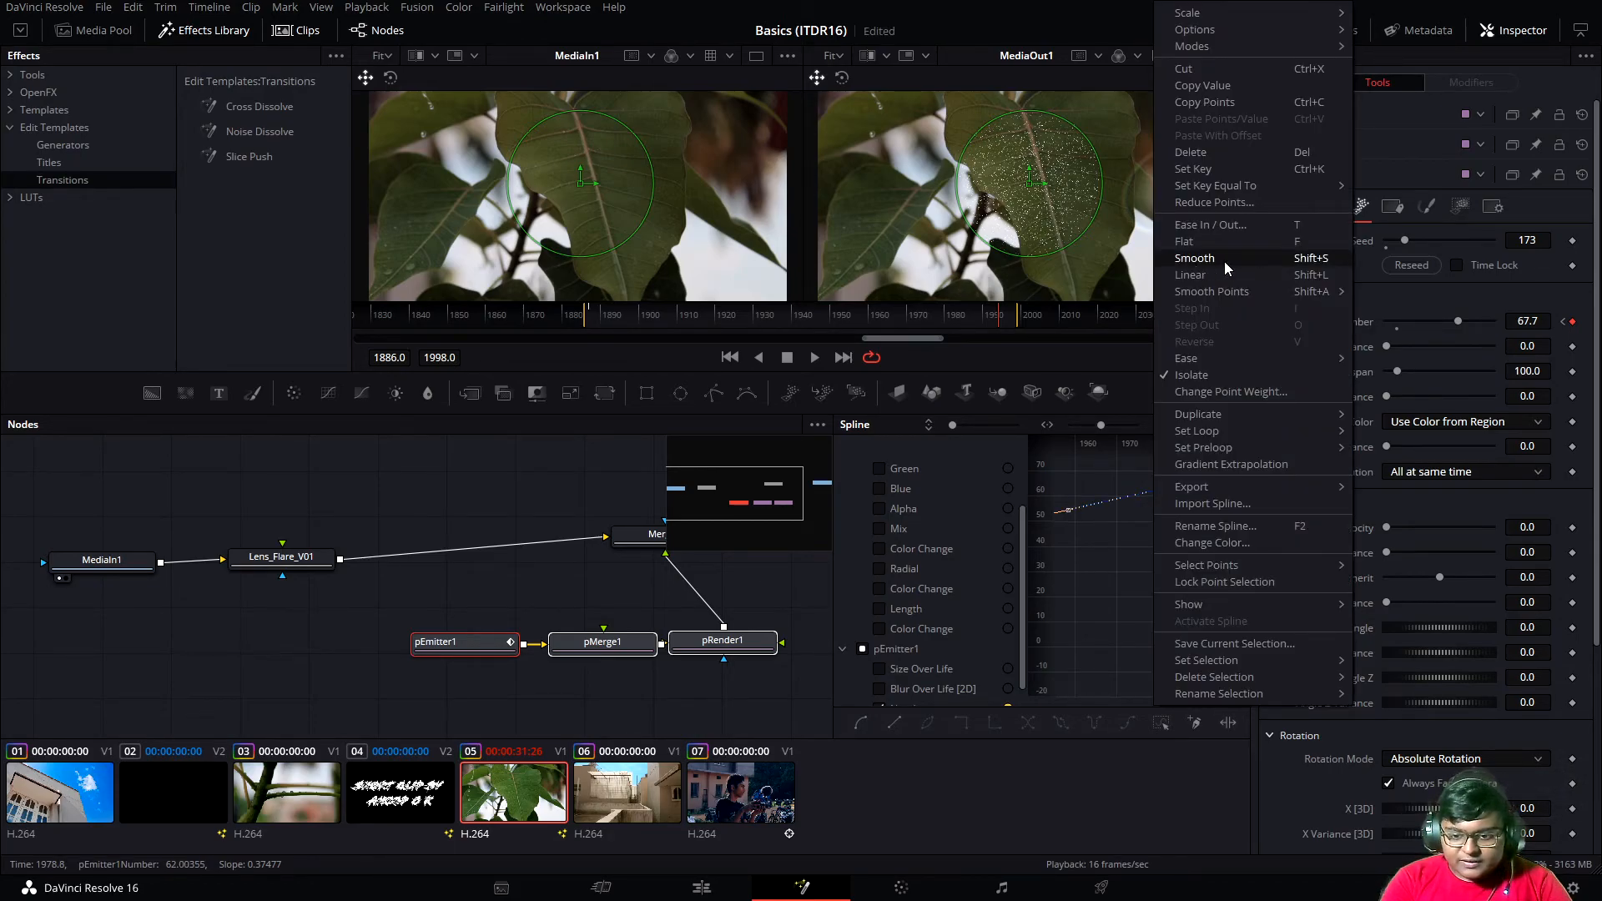
left_click(1202, 260)
- Reshape the Number curve with the last keyframe's handle, pulling it below and finally above the keyframe, while scrubbing the particle animation
left_click_drag(1068, 477, 1142, 641)
left_click_drag(718, 333, 967, 359)
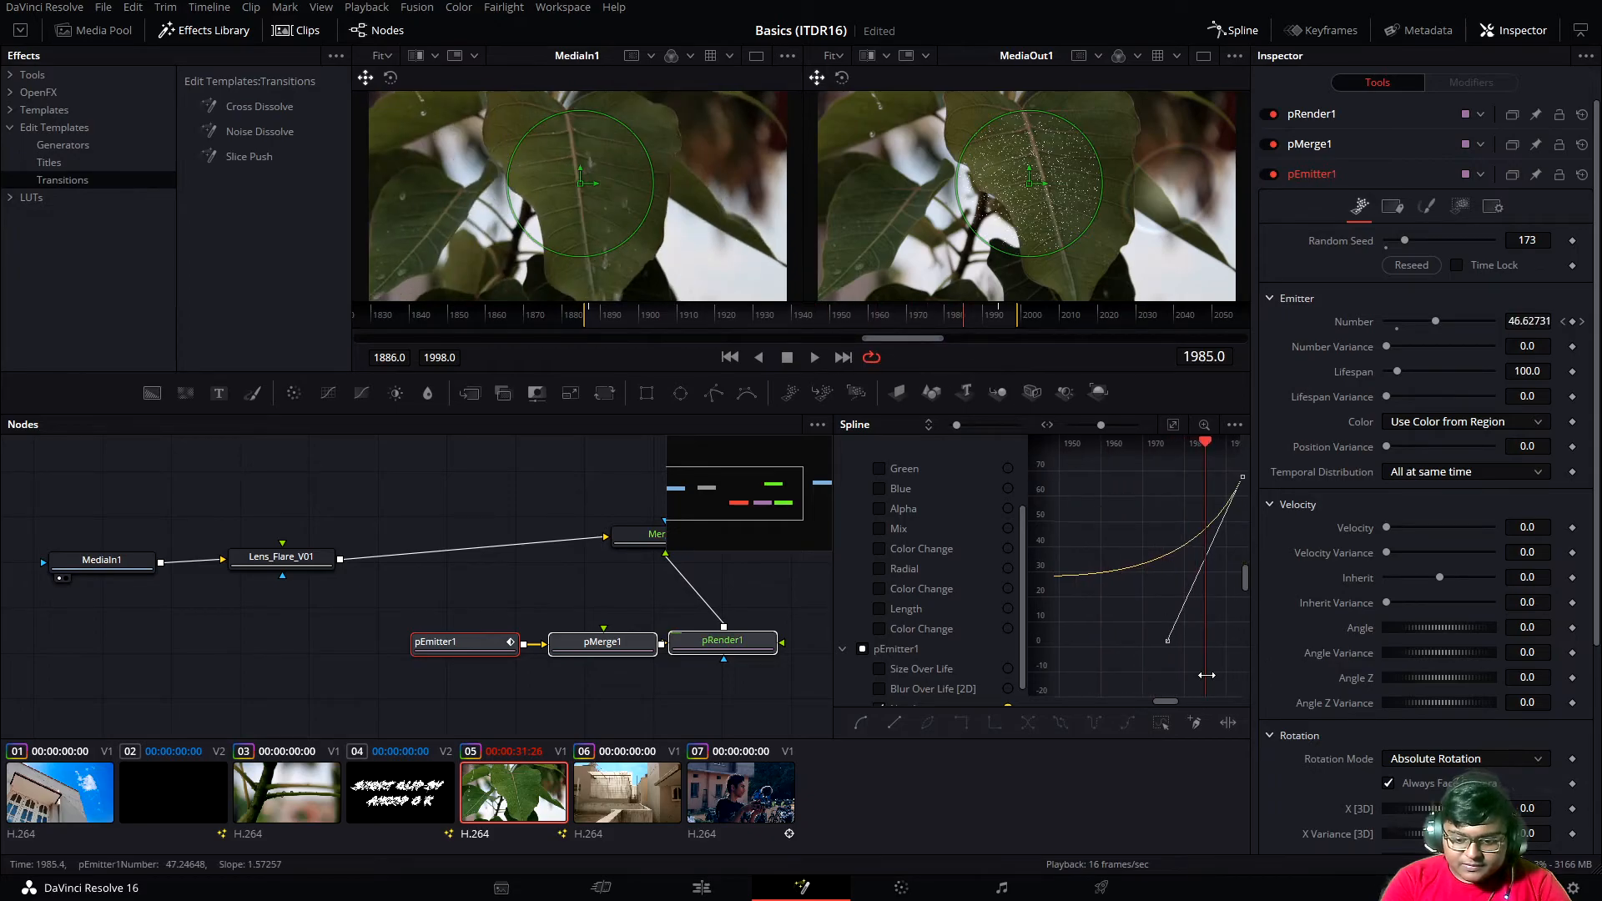
left_click_drag(1165, 650, 1055, 443)
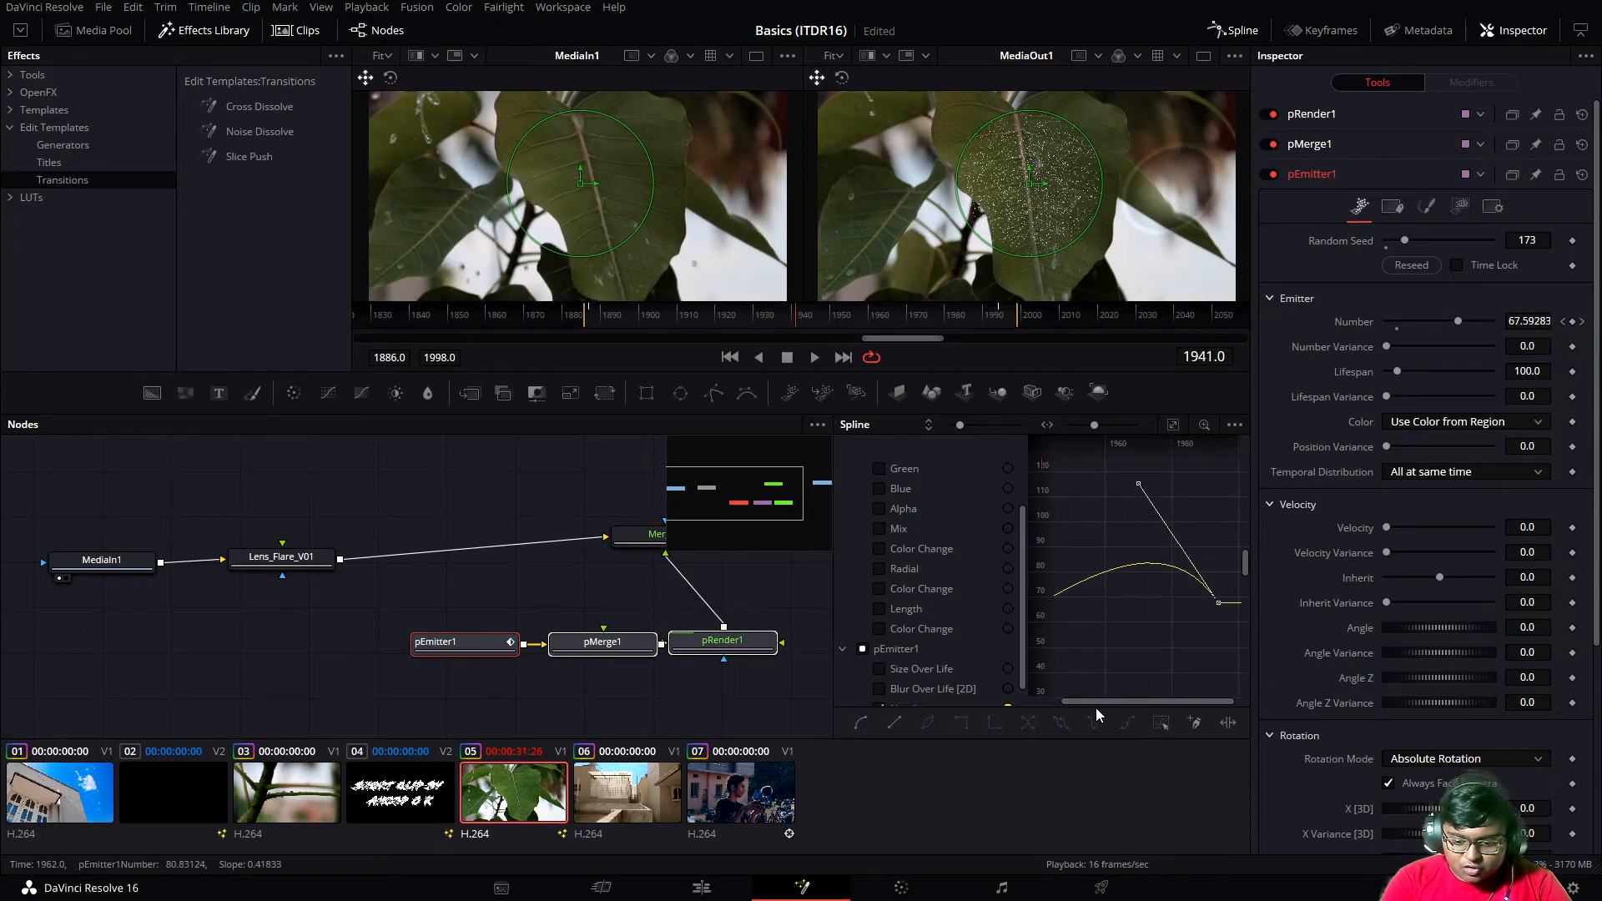
left_click_drag(1097, 700, 1083, 701)
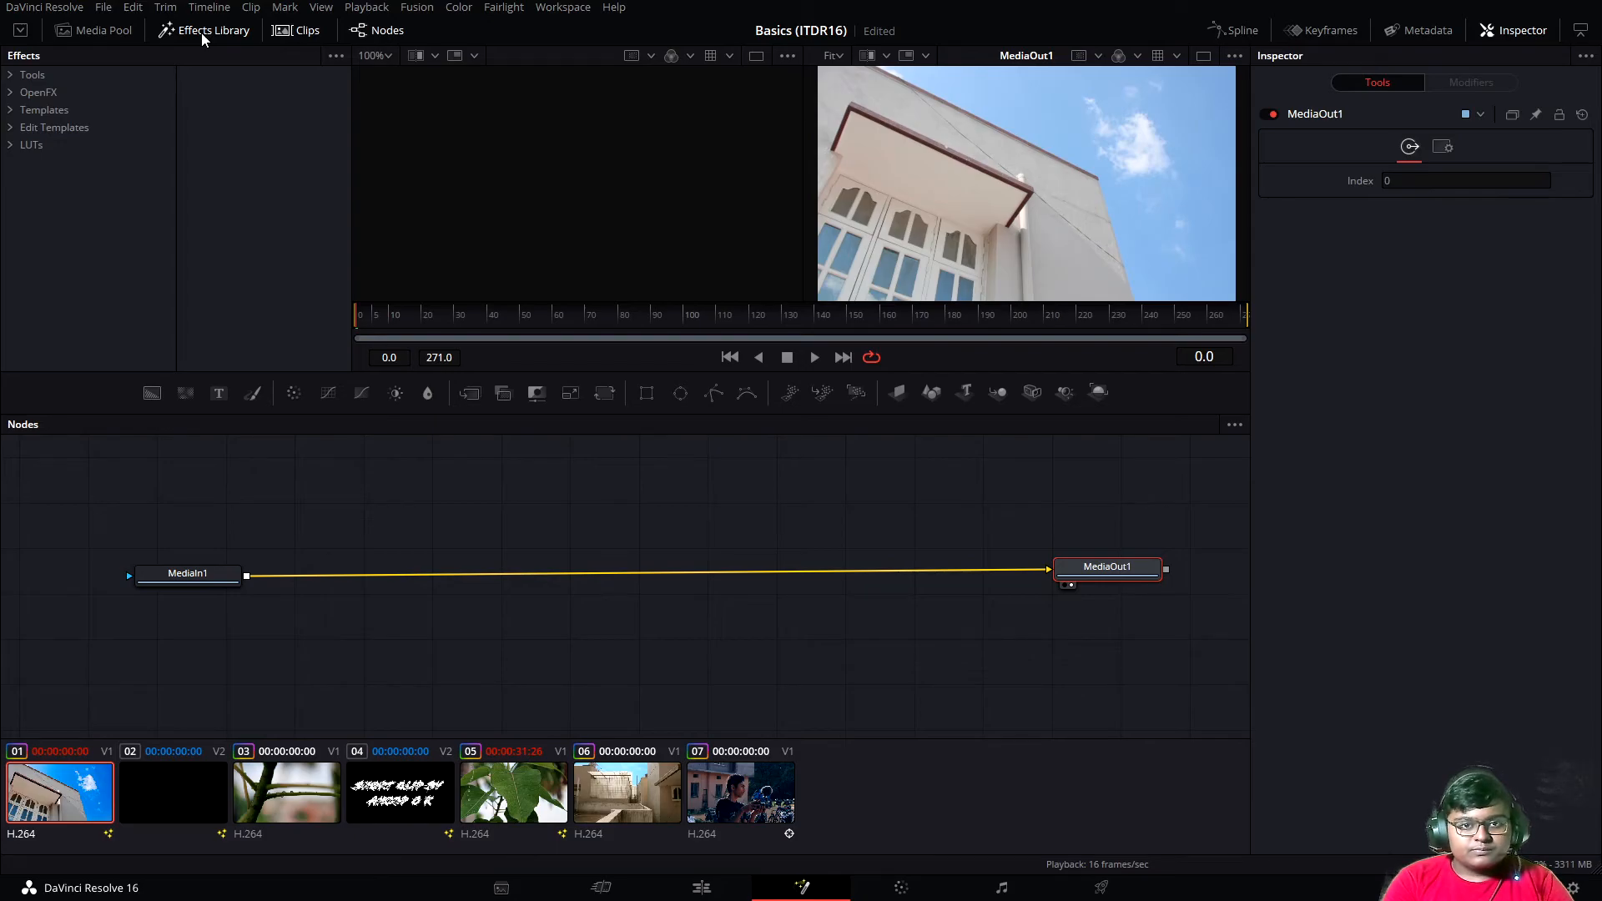
- Browse the Tools categories in the effects library and collapse the list again
left_click(11, 76)
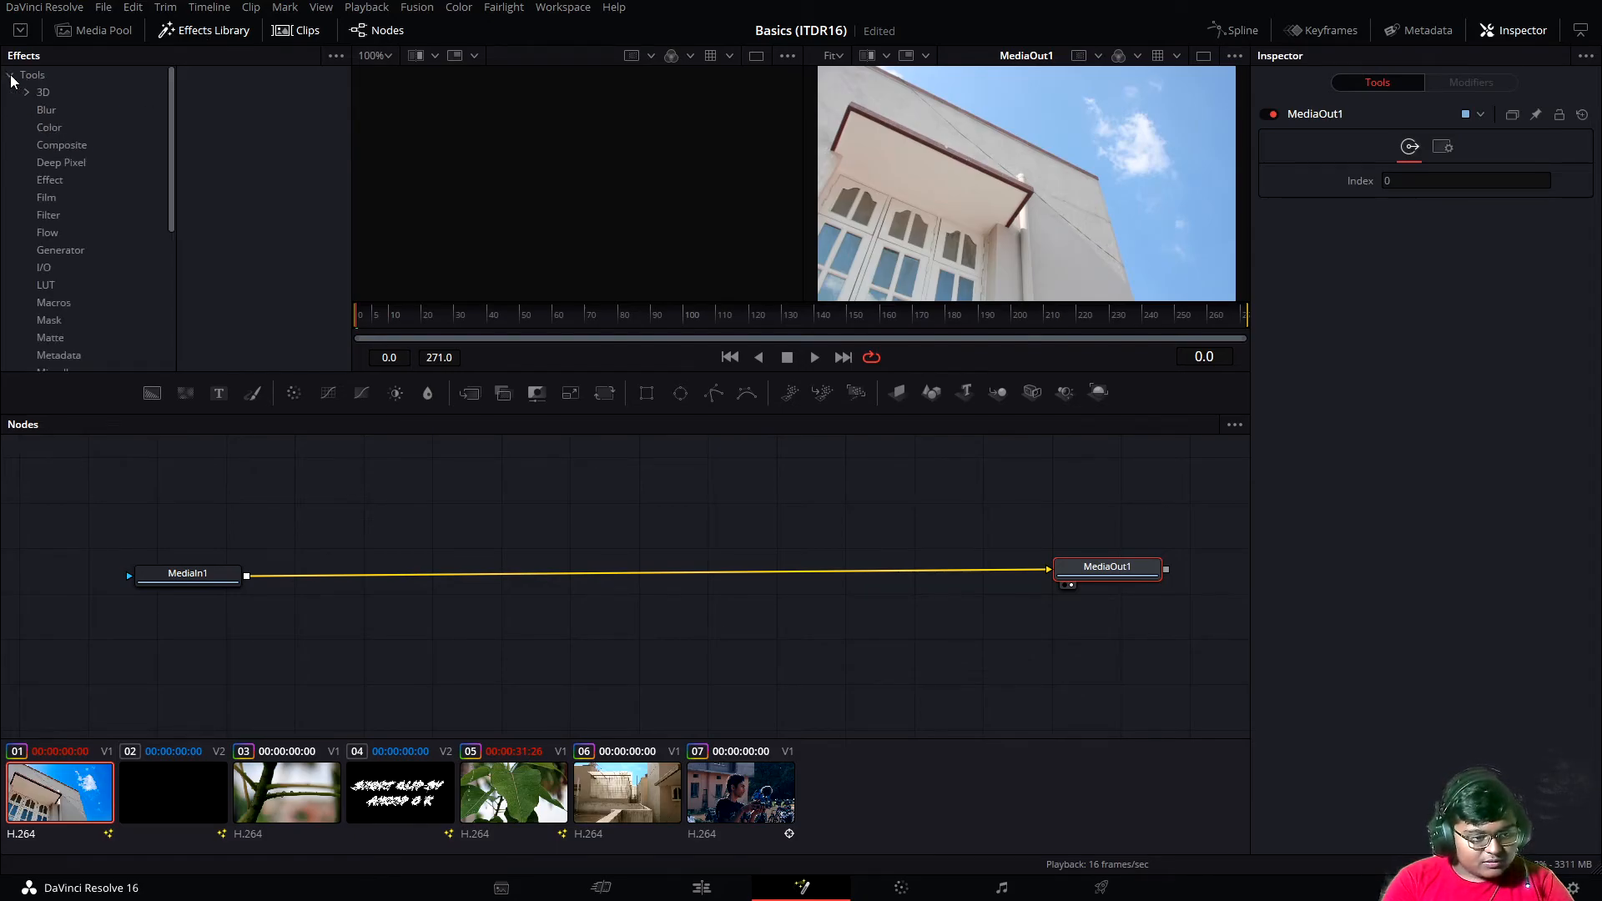
scroll(58, 230, "down", 5)
scroll(58, 229, "up", 5)
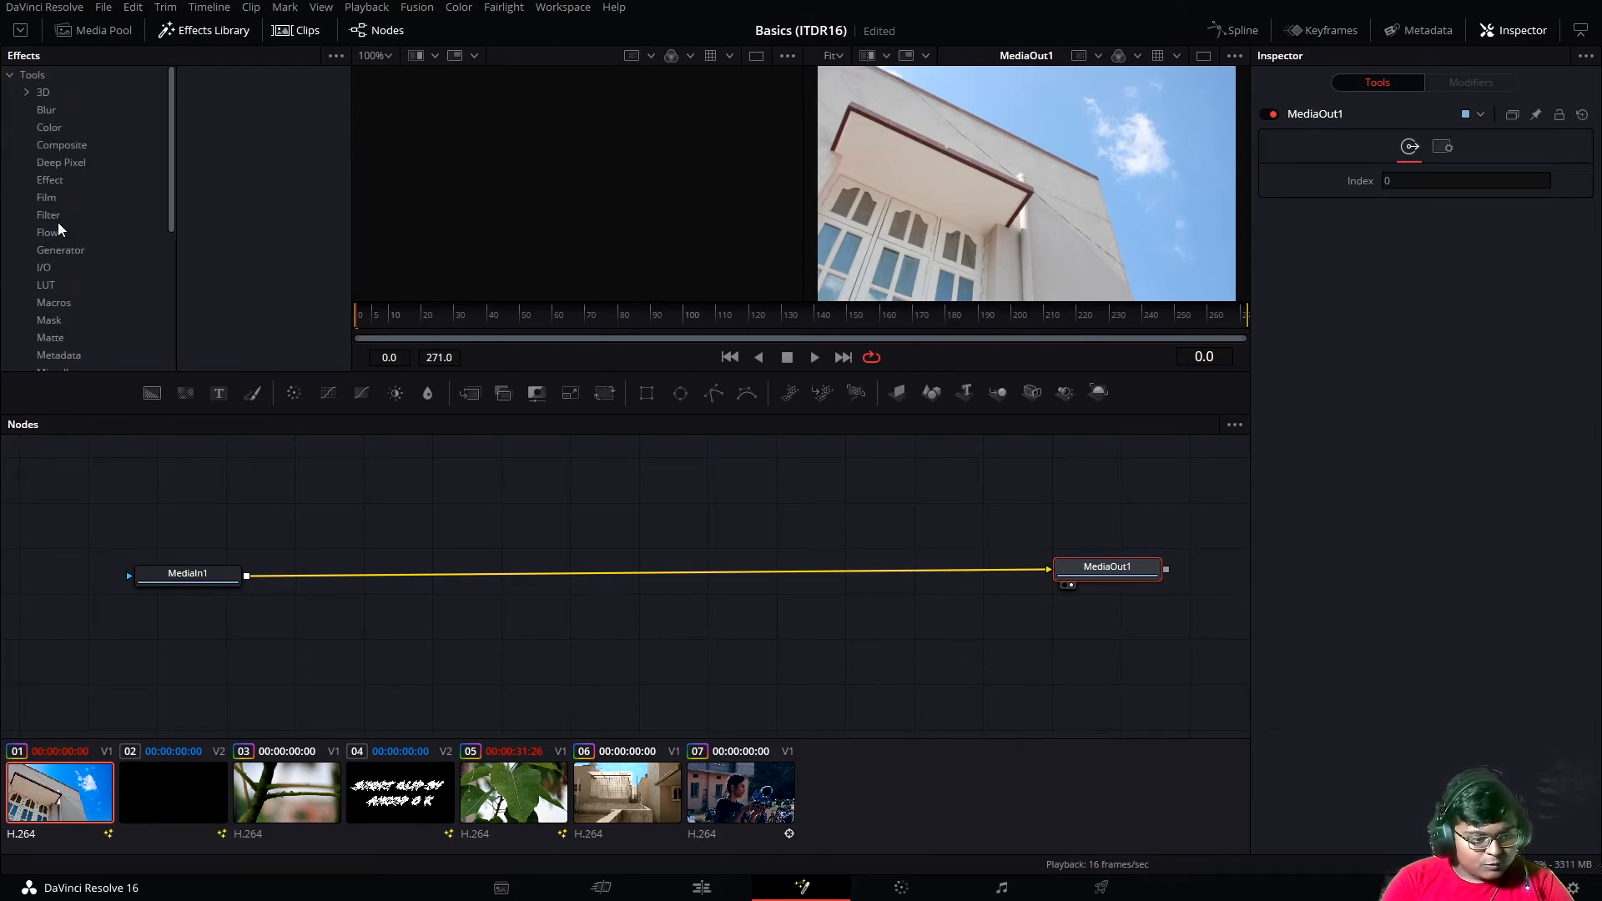
left_click(11, 75)
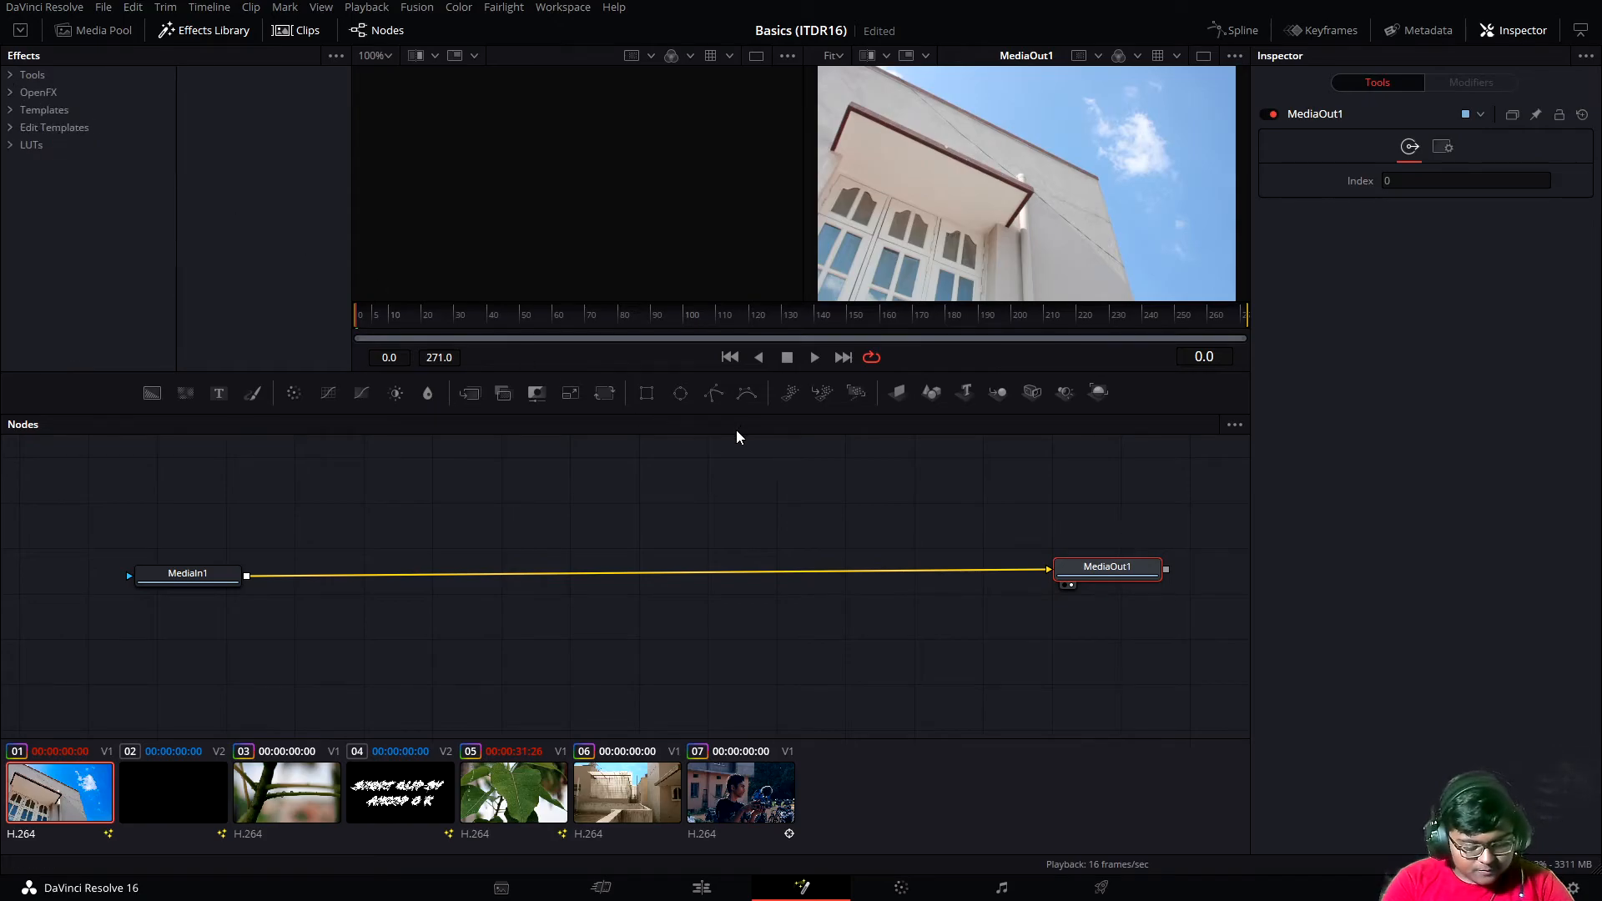
- Add a Tracker node between MediaIn1 and MediaOut1, show it in the first viewer, and save the project
key("shift+space")
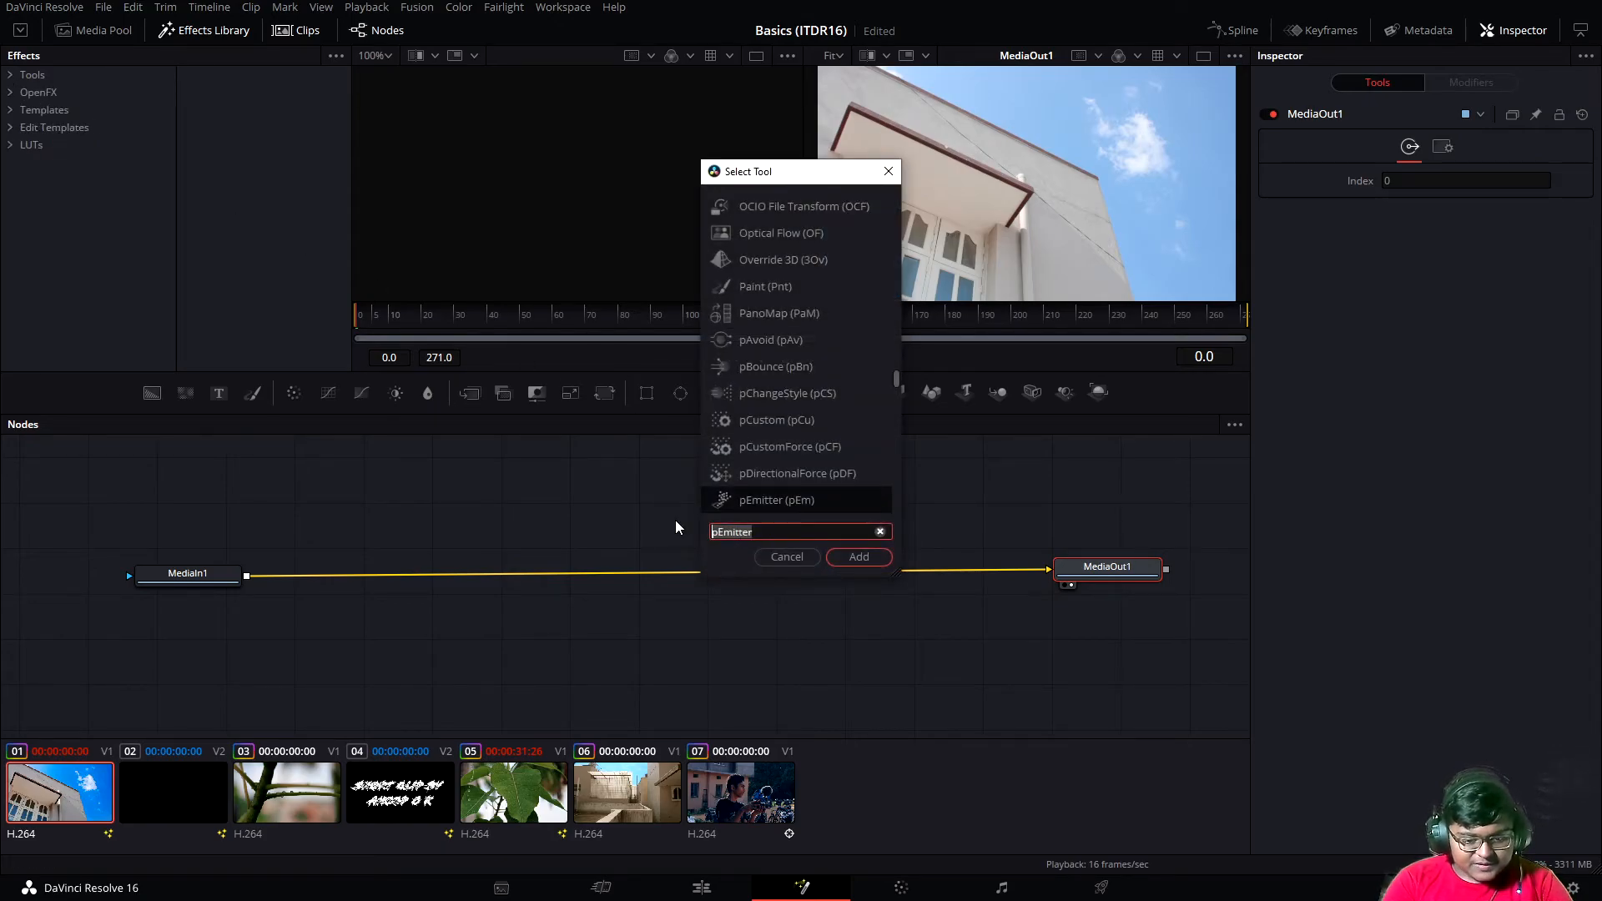
type("Tra")
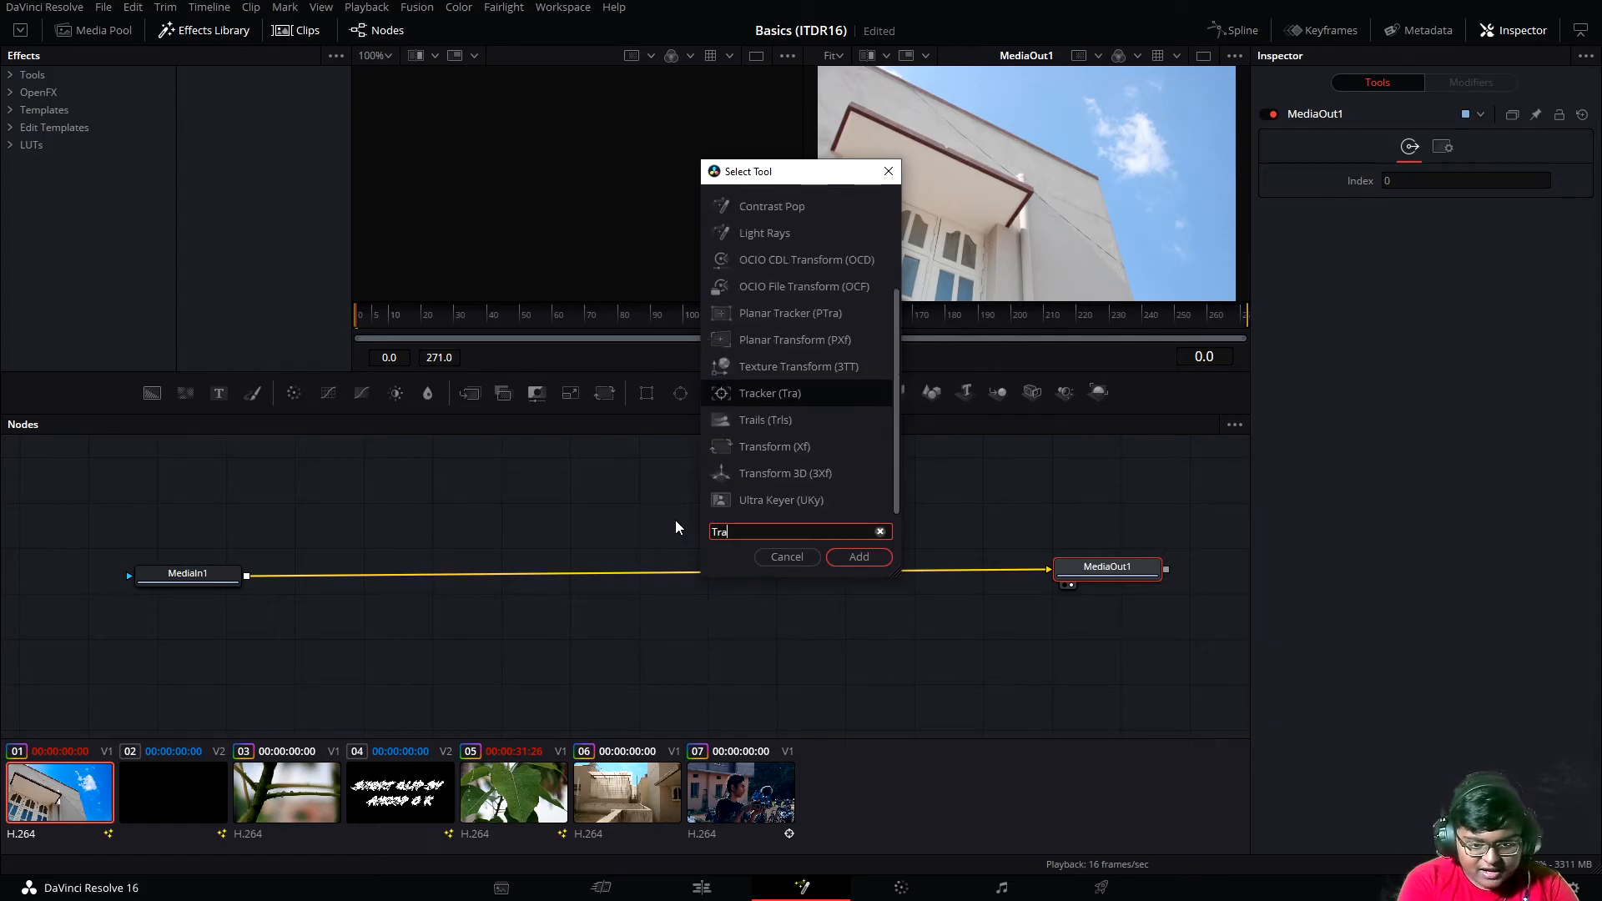
type("ck")
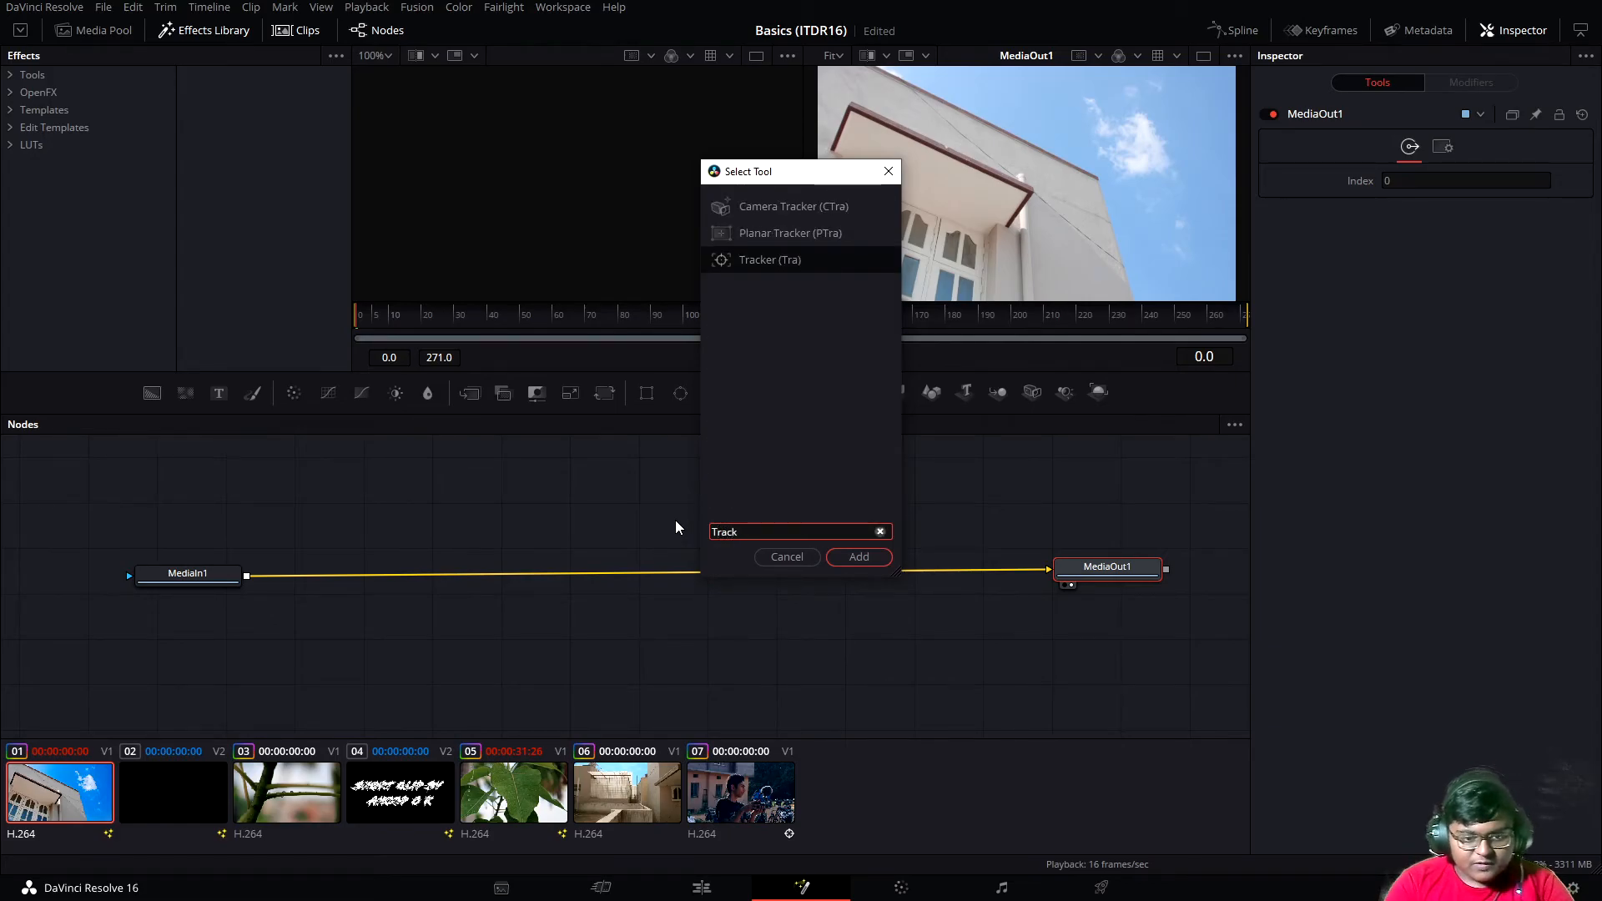
left_click(781, 263)
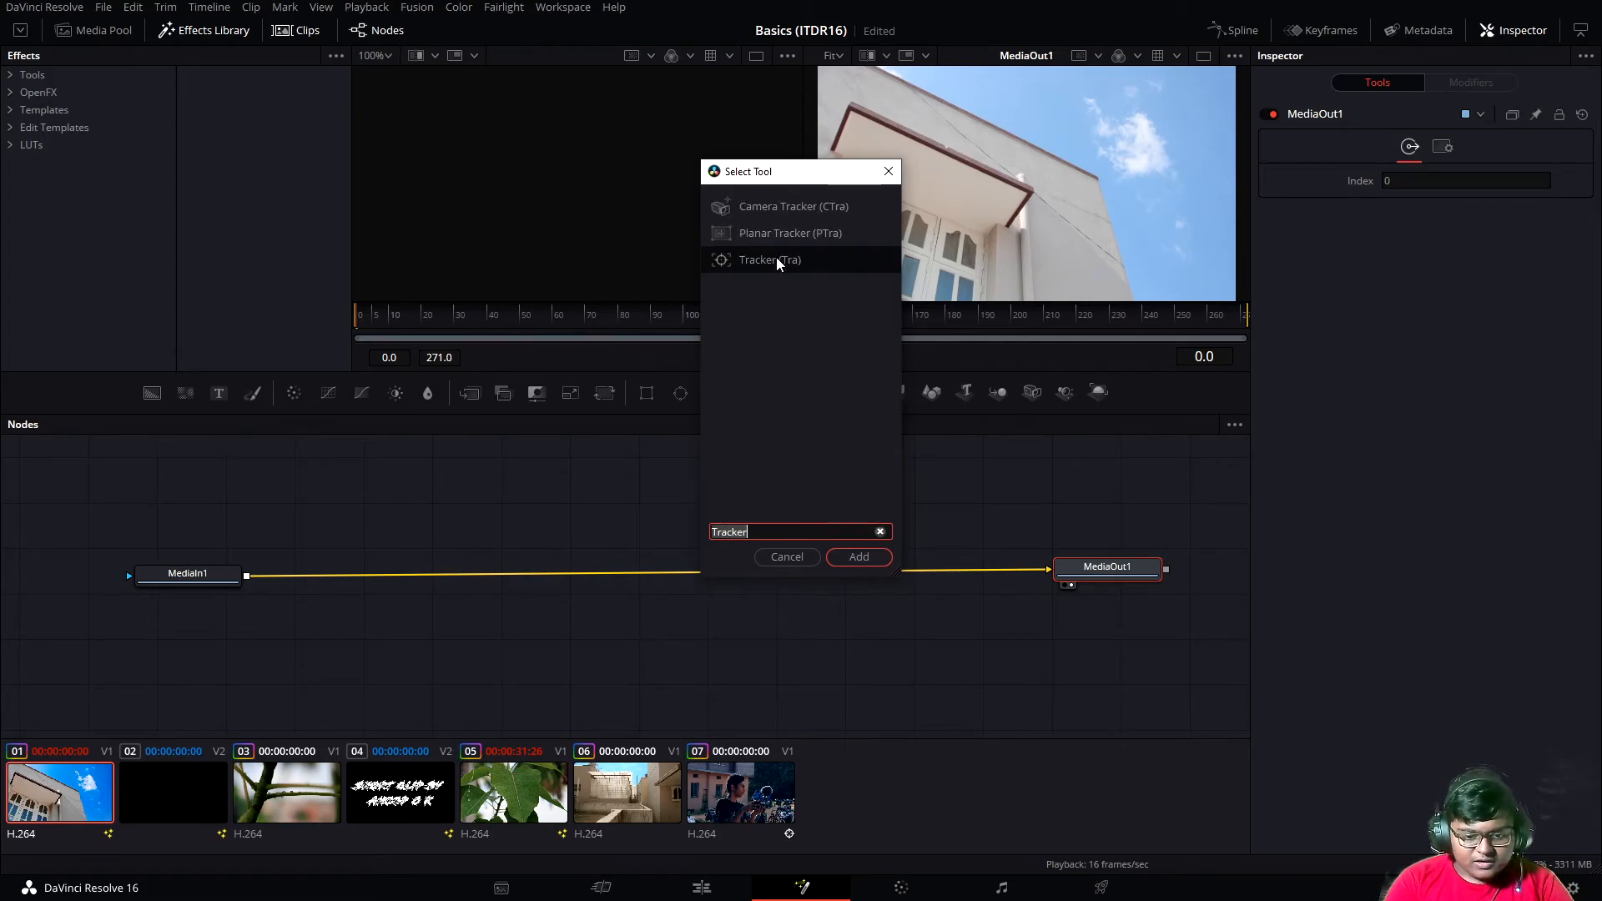
left_click(855, 557)
left_click_drag(1162, 596, 595, 603)
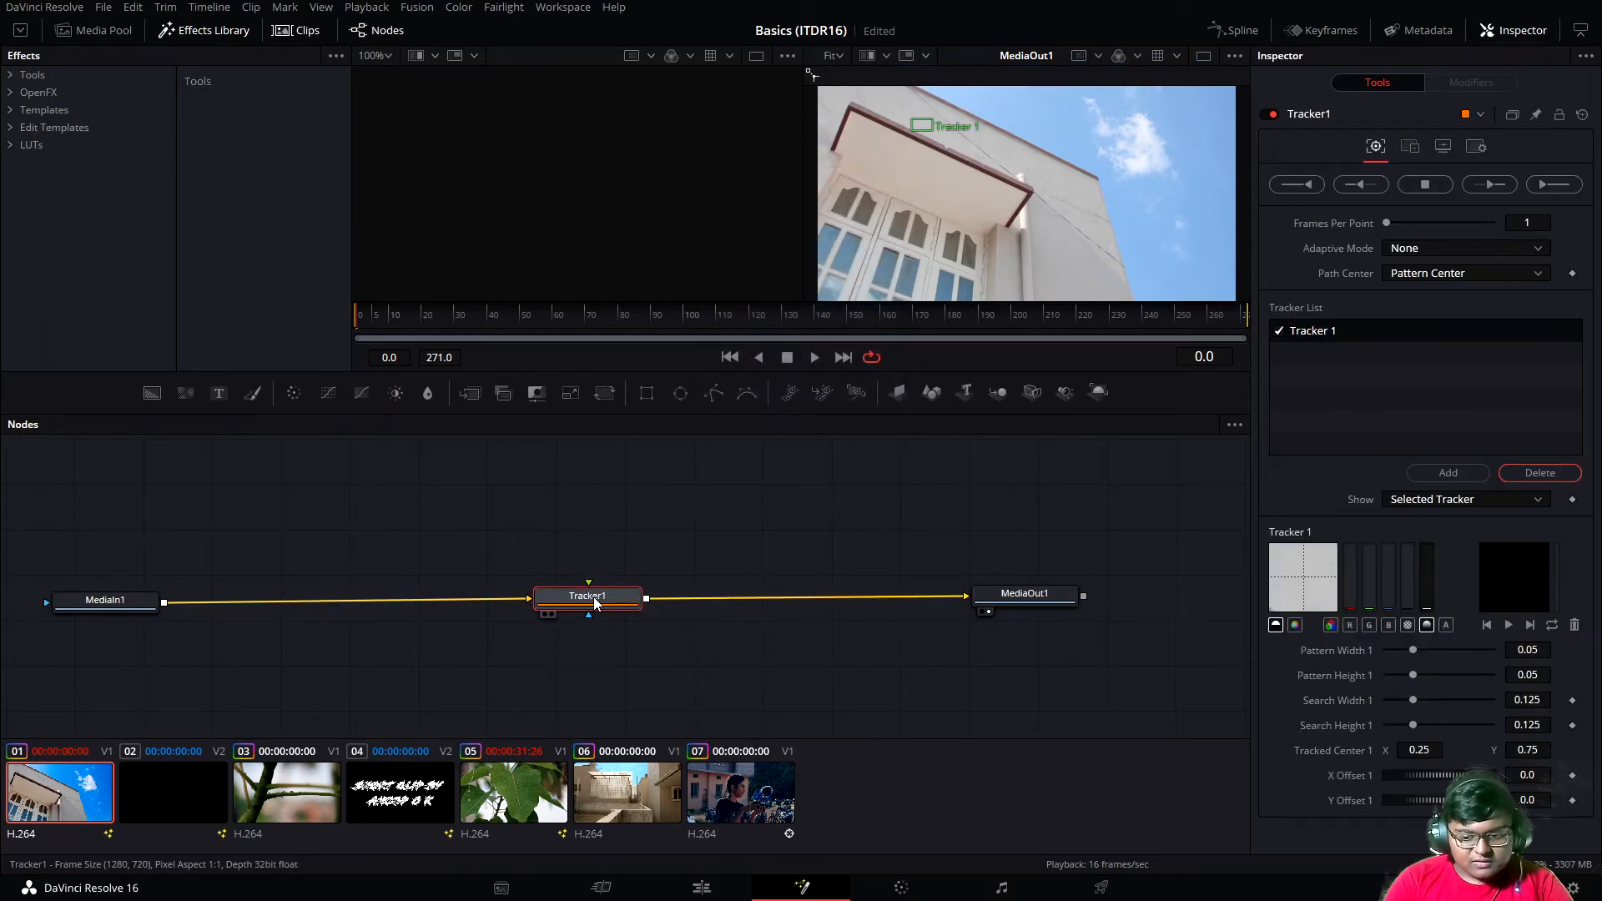
key("1")
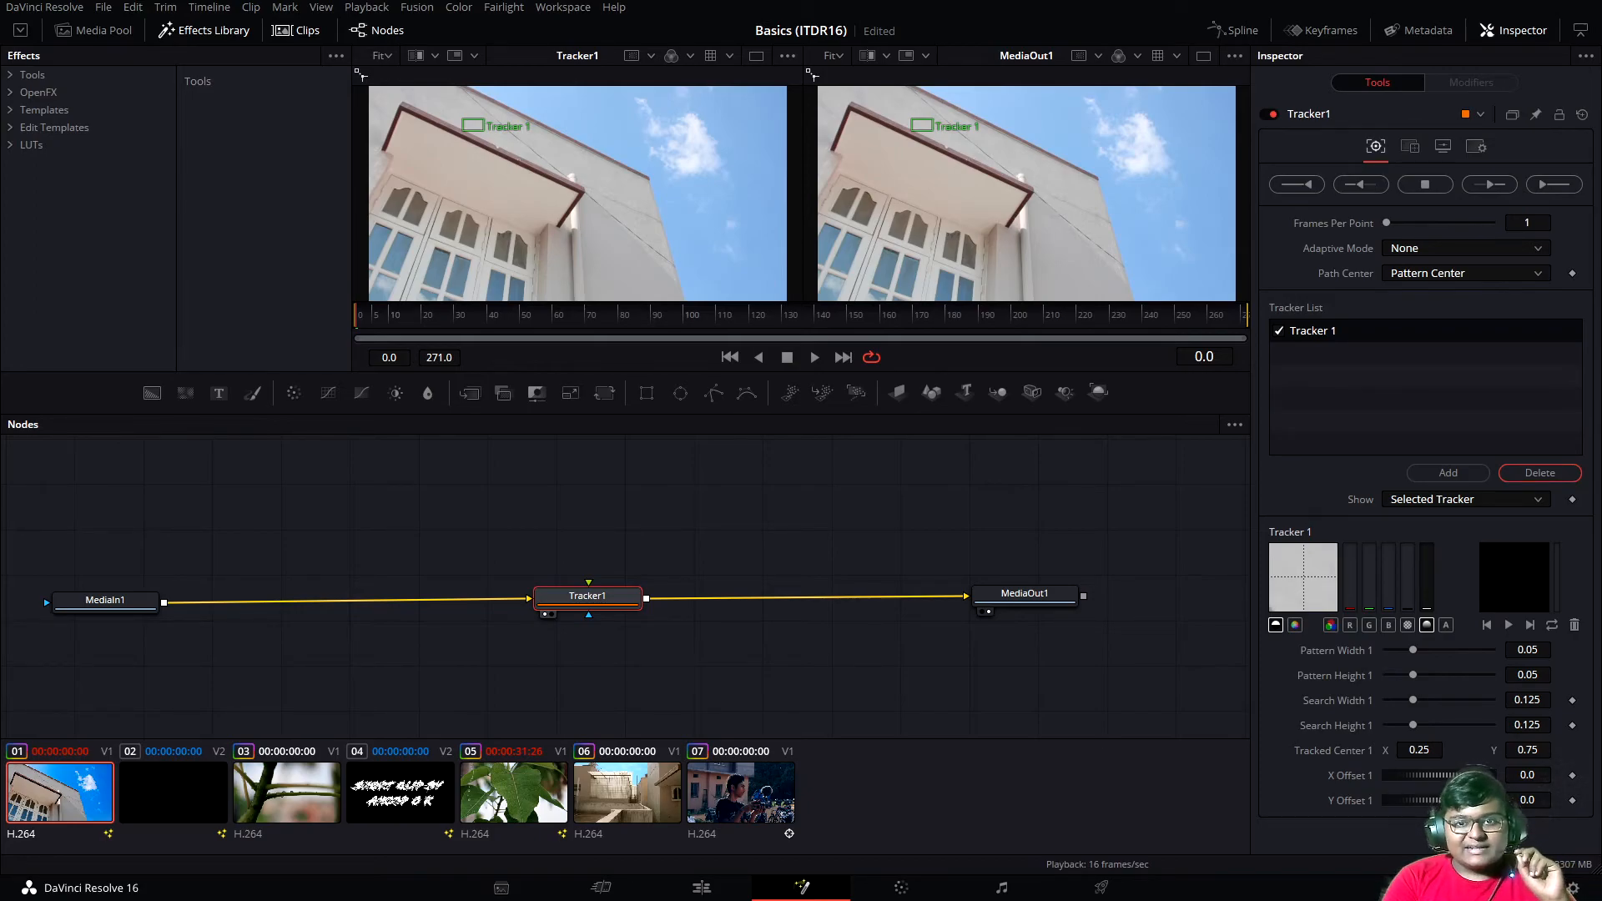
key("ctrl+s")
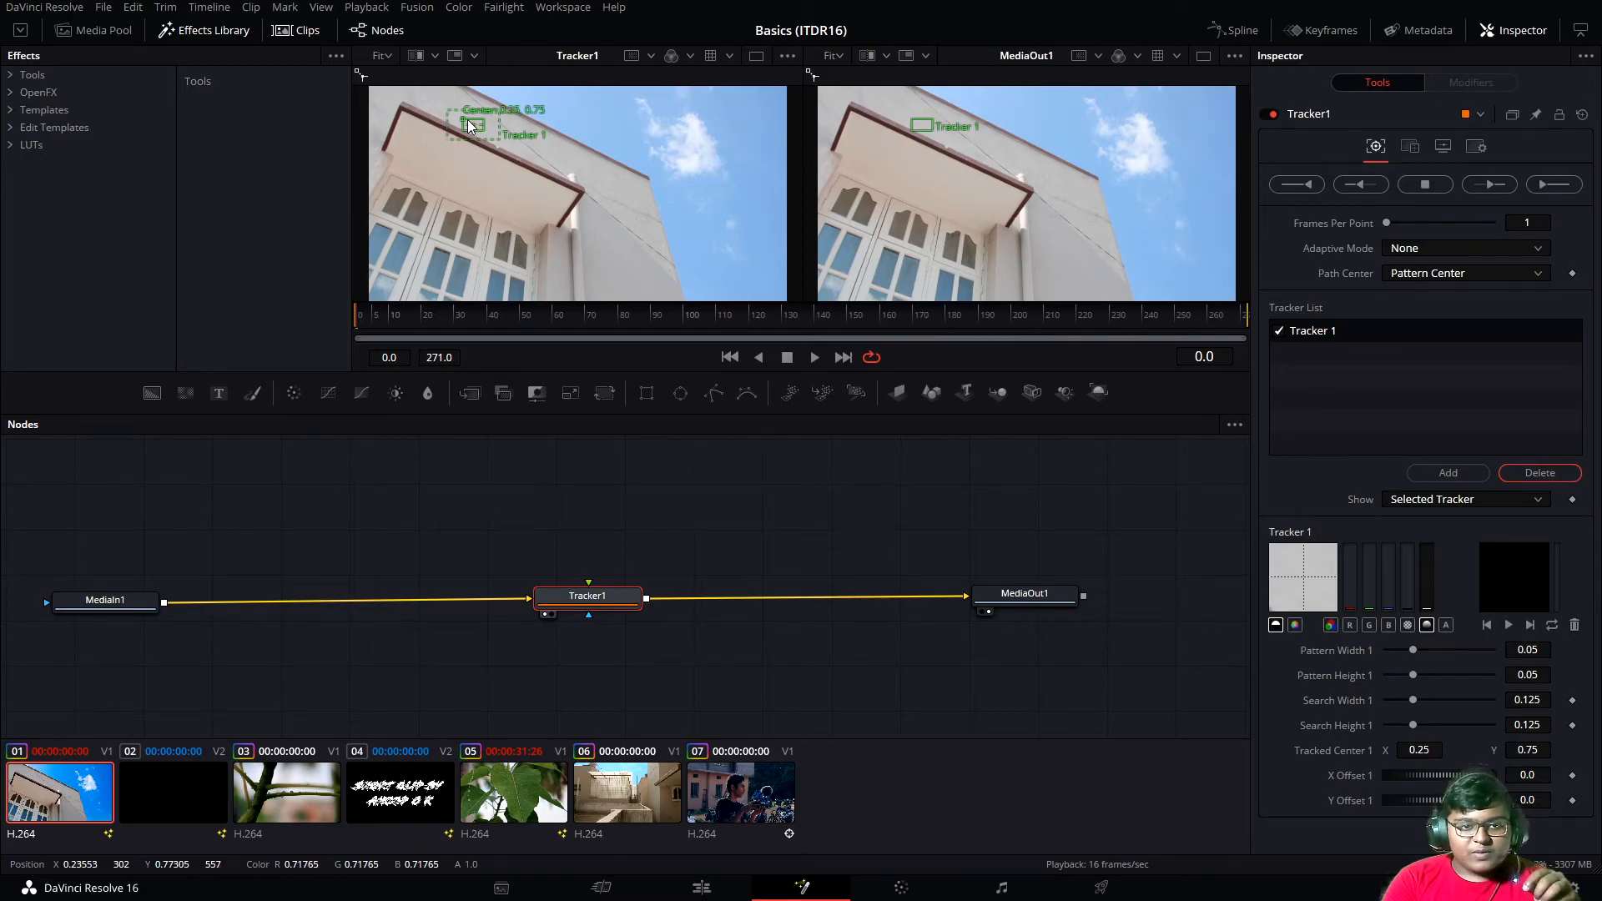
- Place Tracker 1 on the awning's outer corner near the drainpipe and add Tracker 2 on the awning's opposite end
left_click_drag(467, 123, 573, 197)
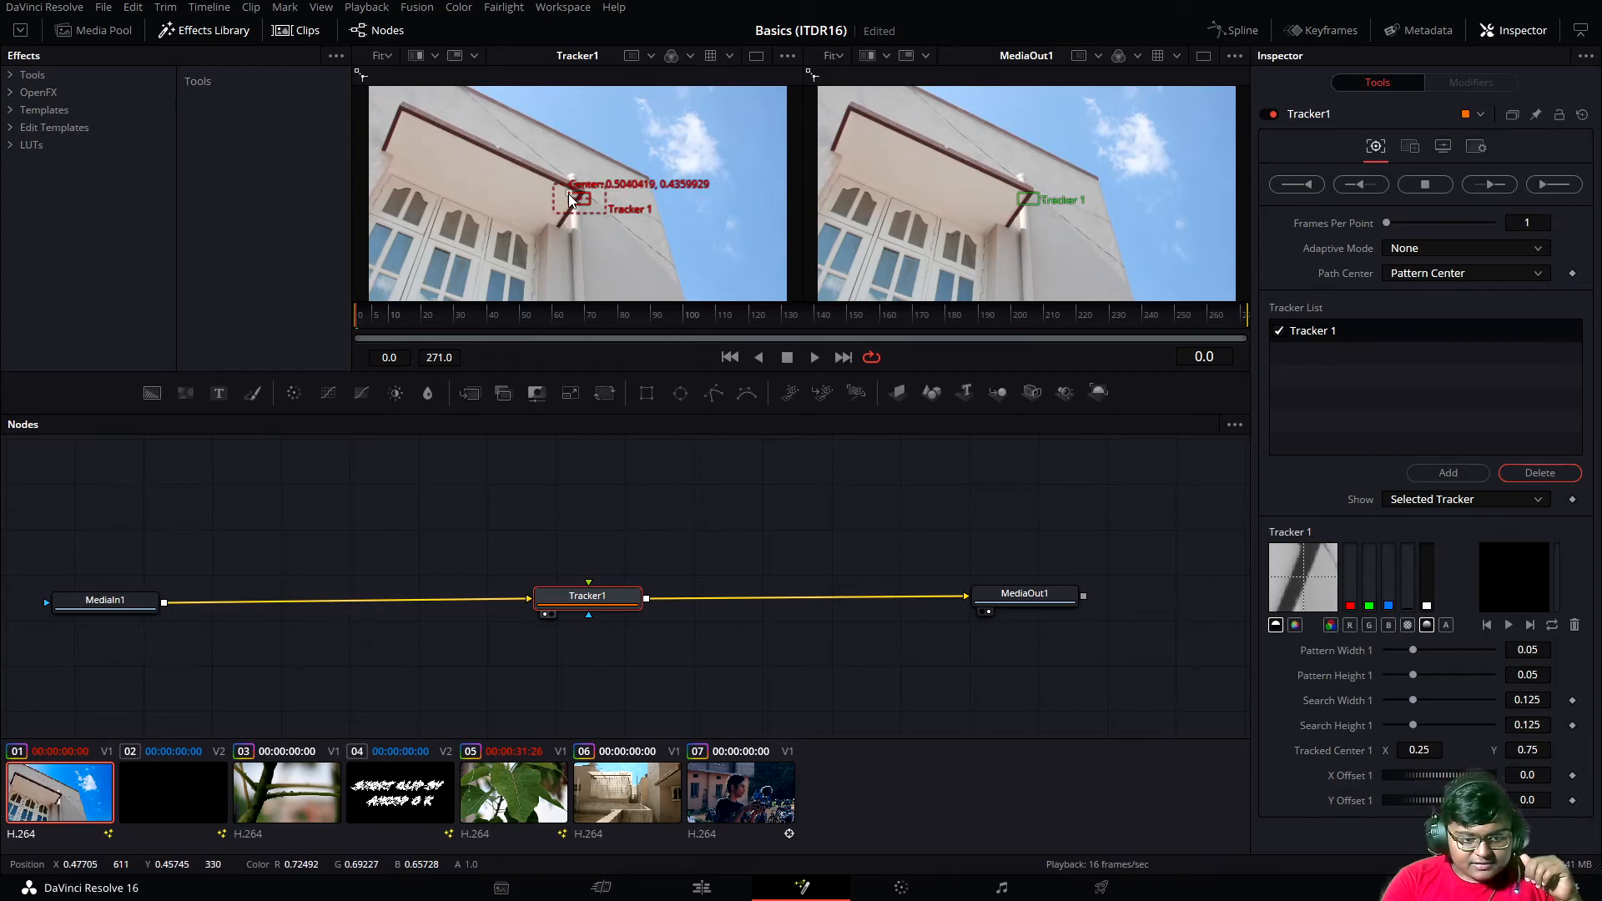
left_click_drag(568, 196, 566, 190)
left_click(1449, 472)
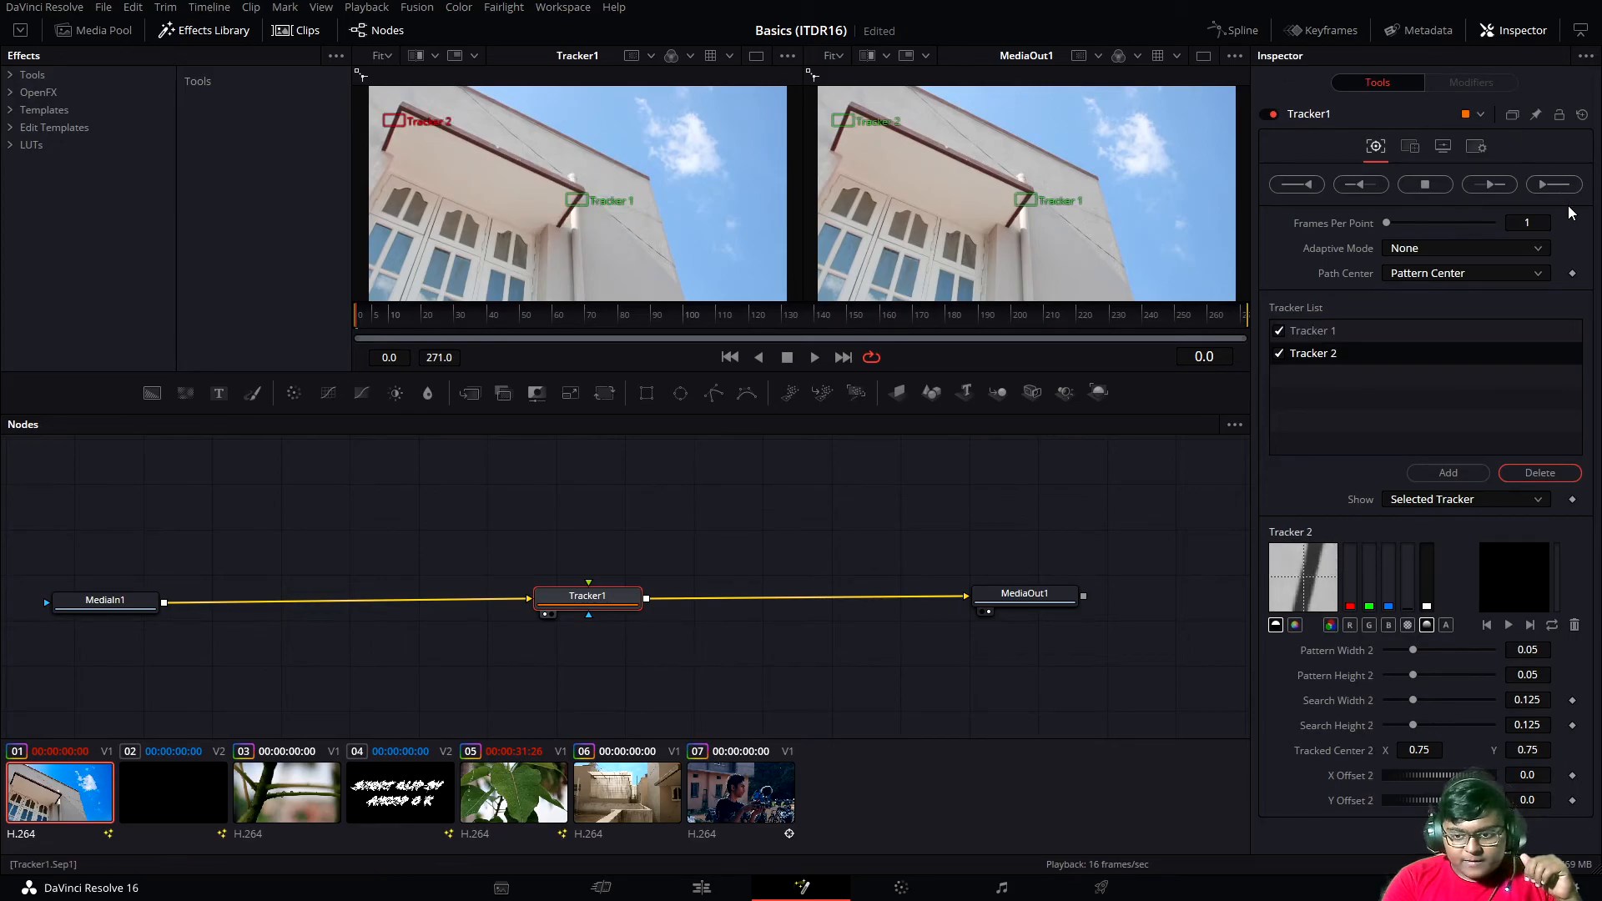
- Track both patterns forward through the whole clip and play back the tracking paths
left_click(1554, 184)
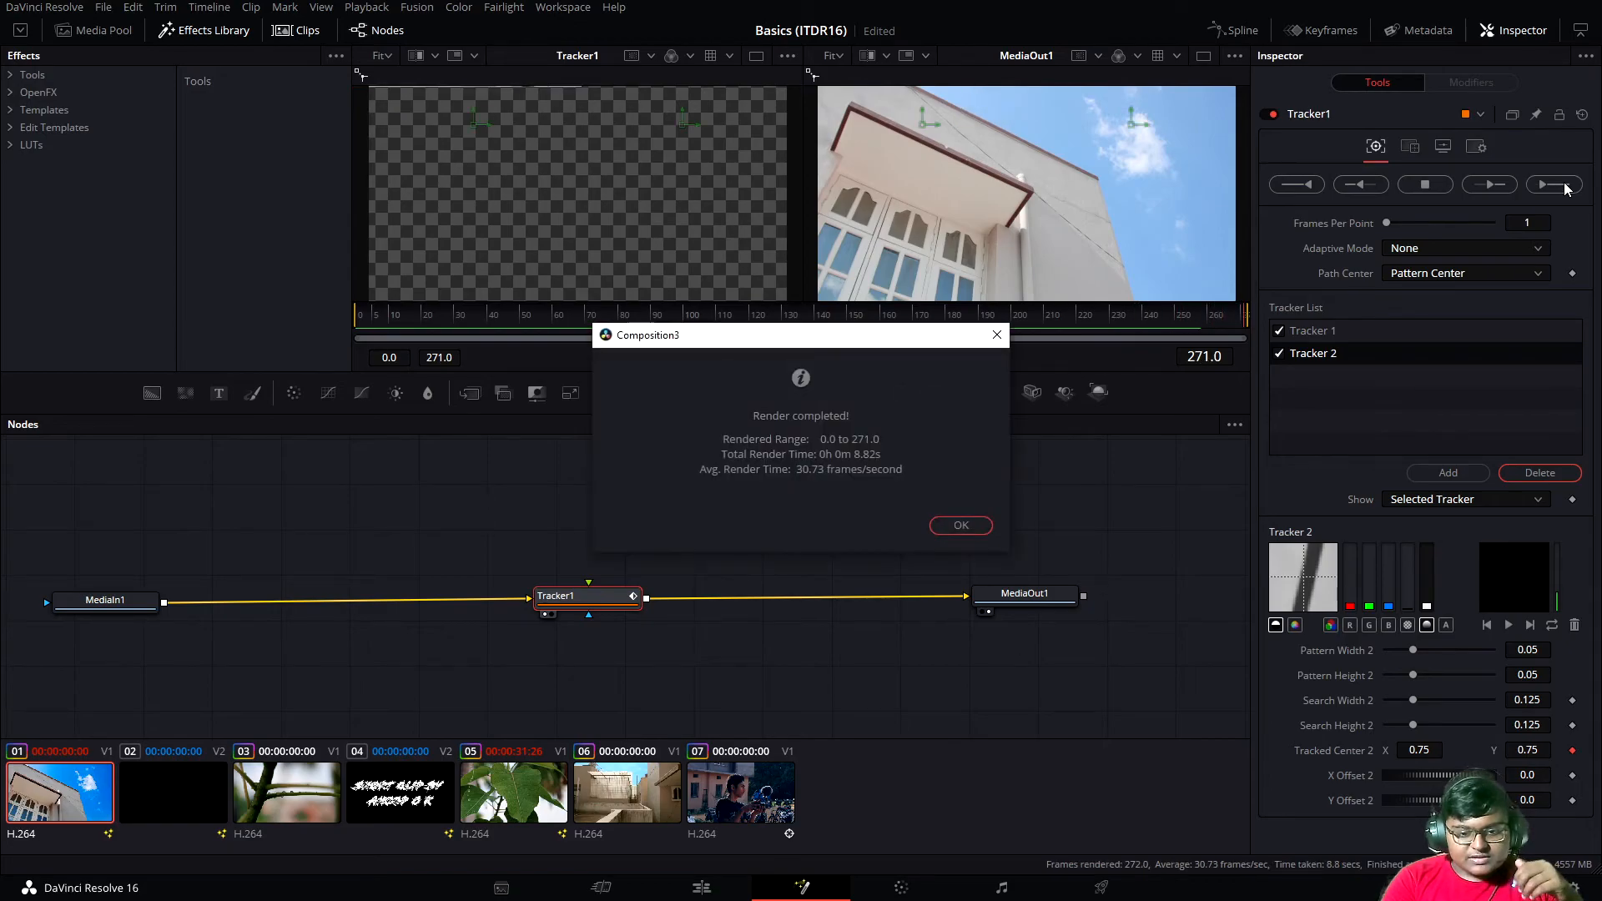
left_click(958, 526)
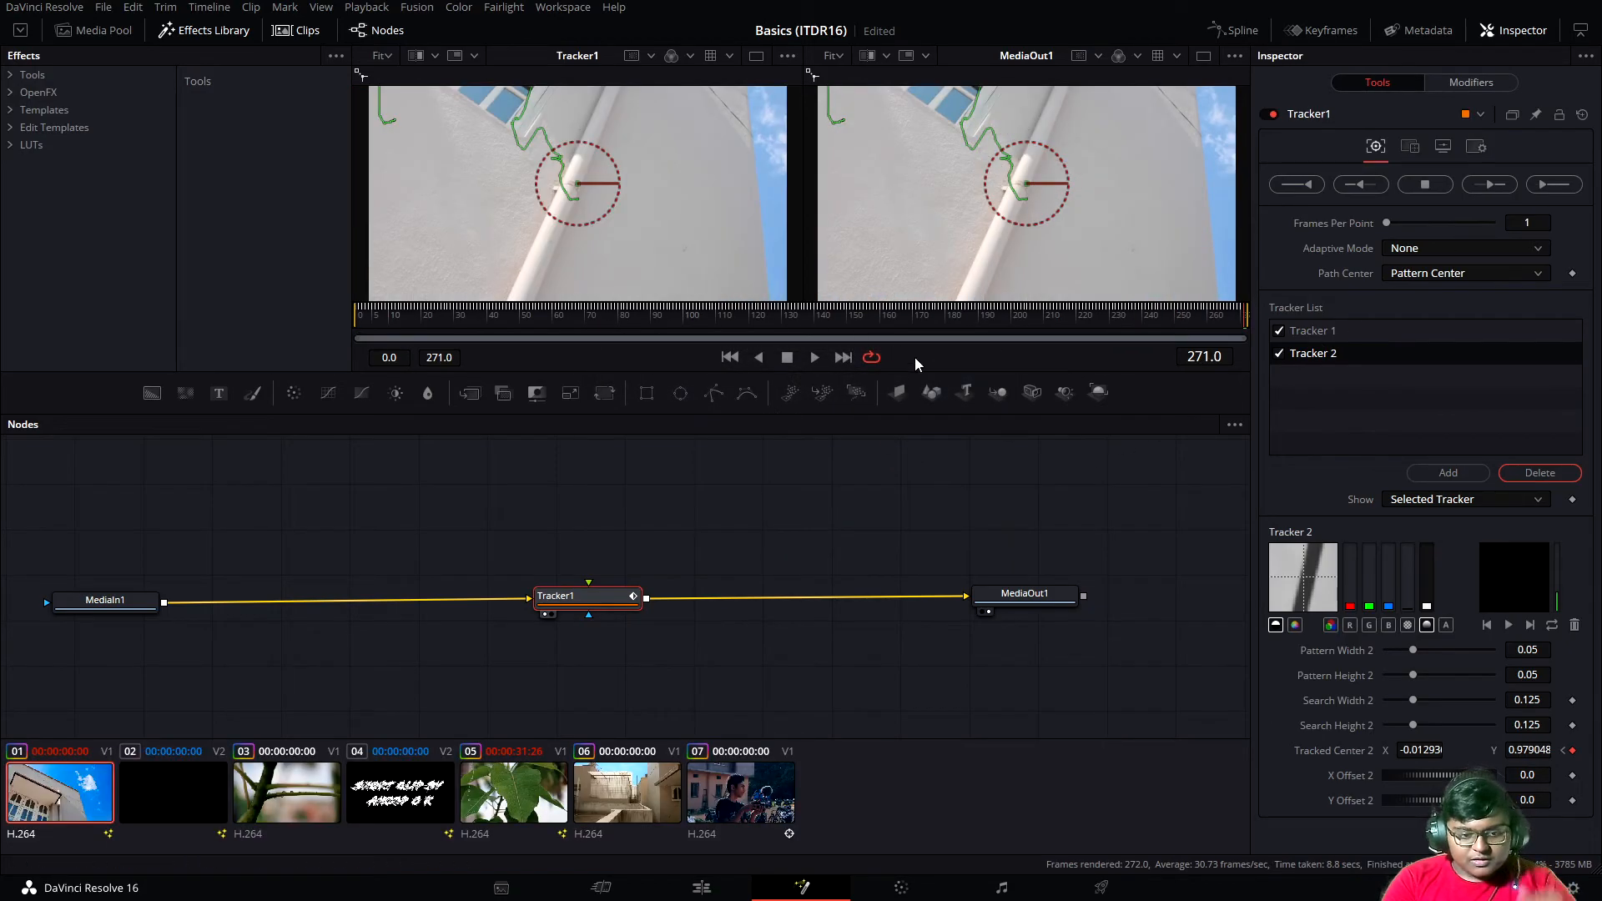
left_click_drag(678, 309, 324, 302)
key("space")
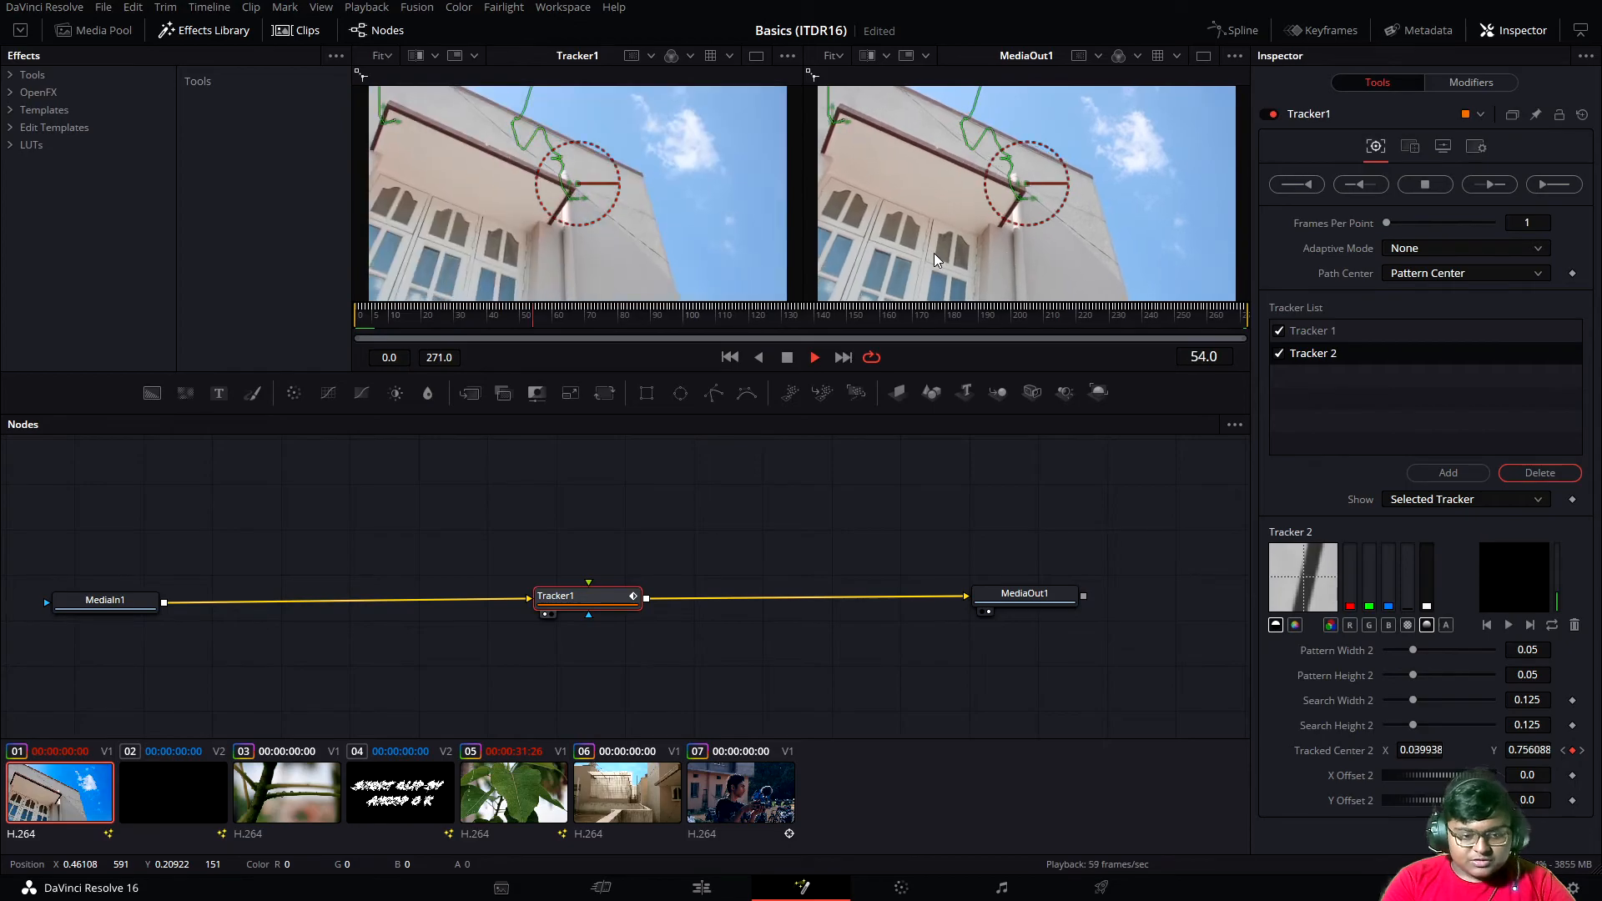
key("space")
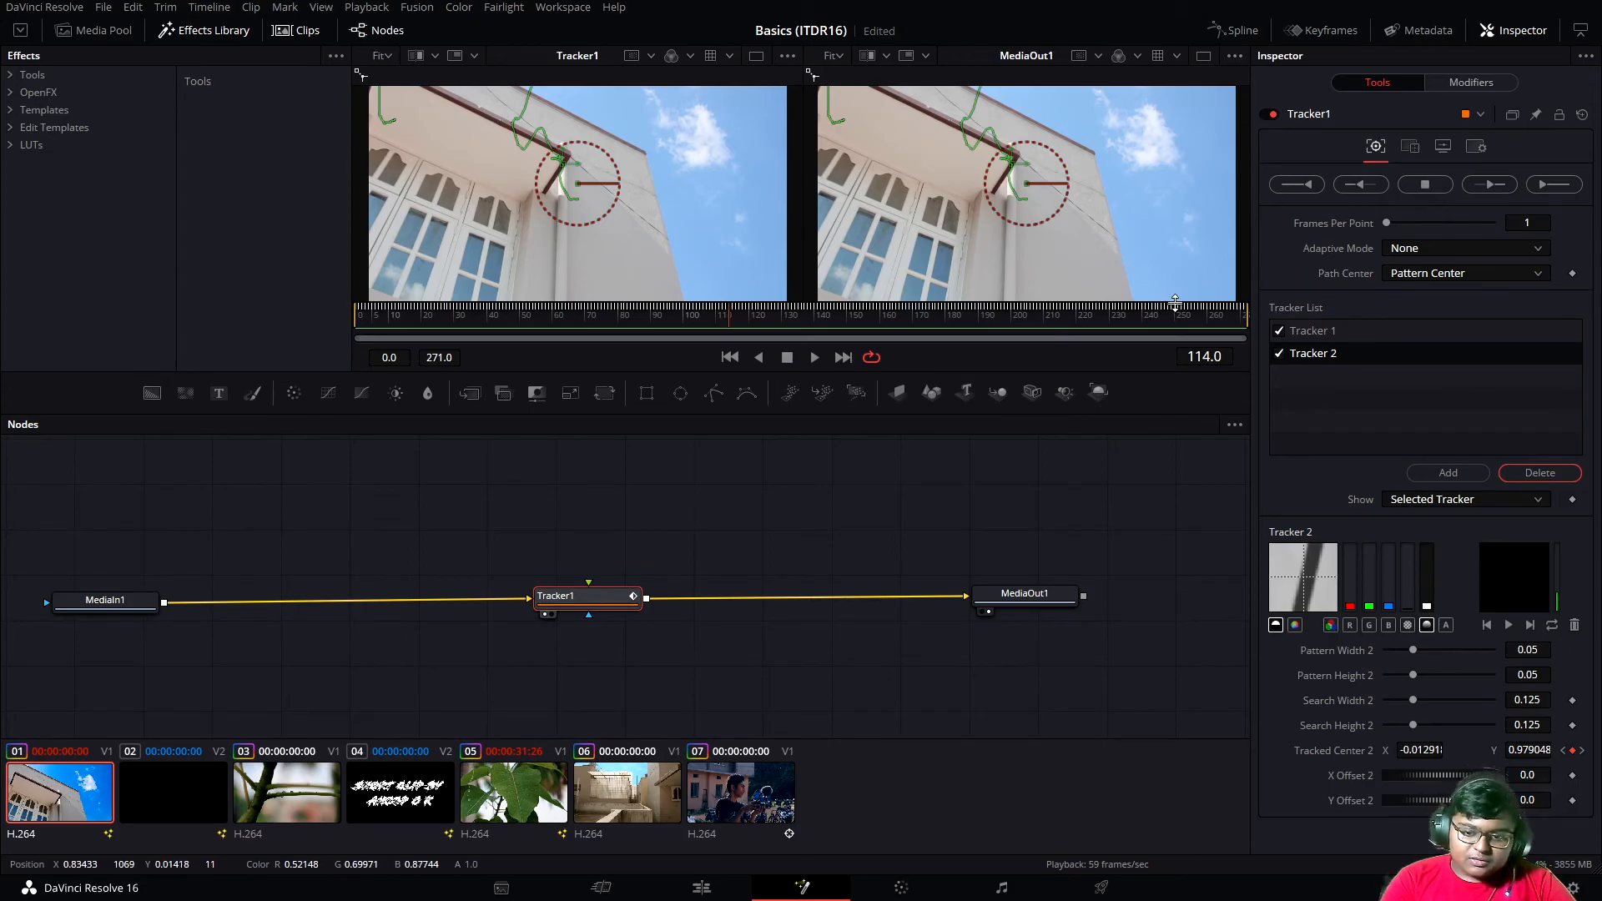
left_click(1228, 315)
left_click_drag(1229, 315, 1254, 320)
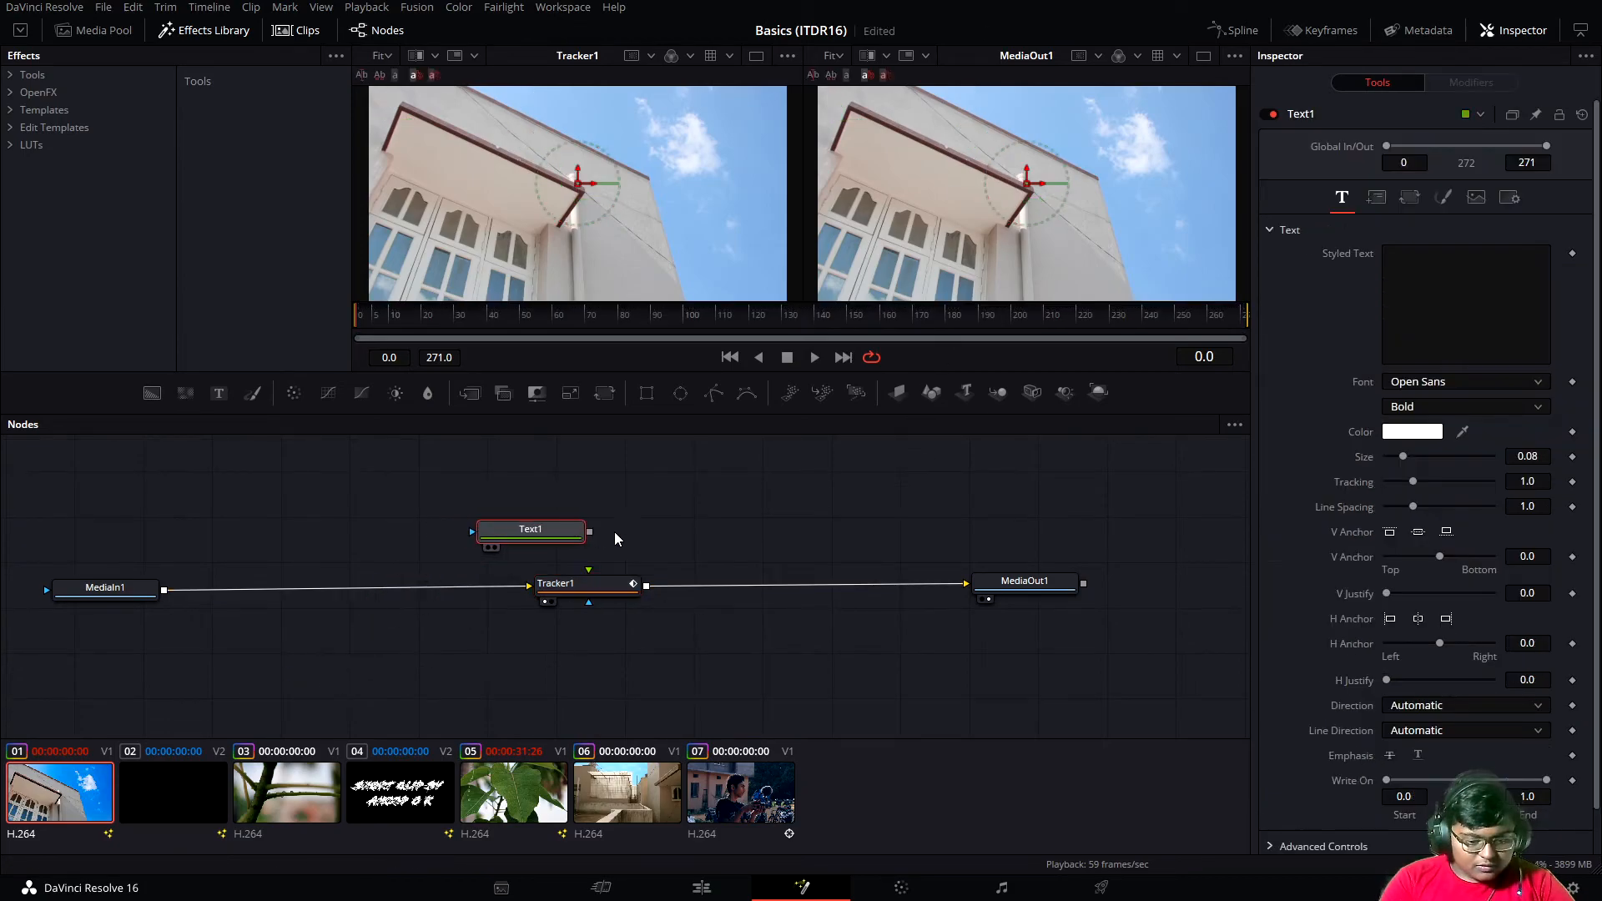
- Feed a text node reading "New Building" into Tracker1's foreground input and set the tracker's operation to Match Move
left_click_drag(560, 535, 725, 510)
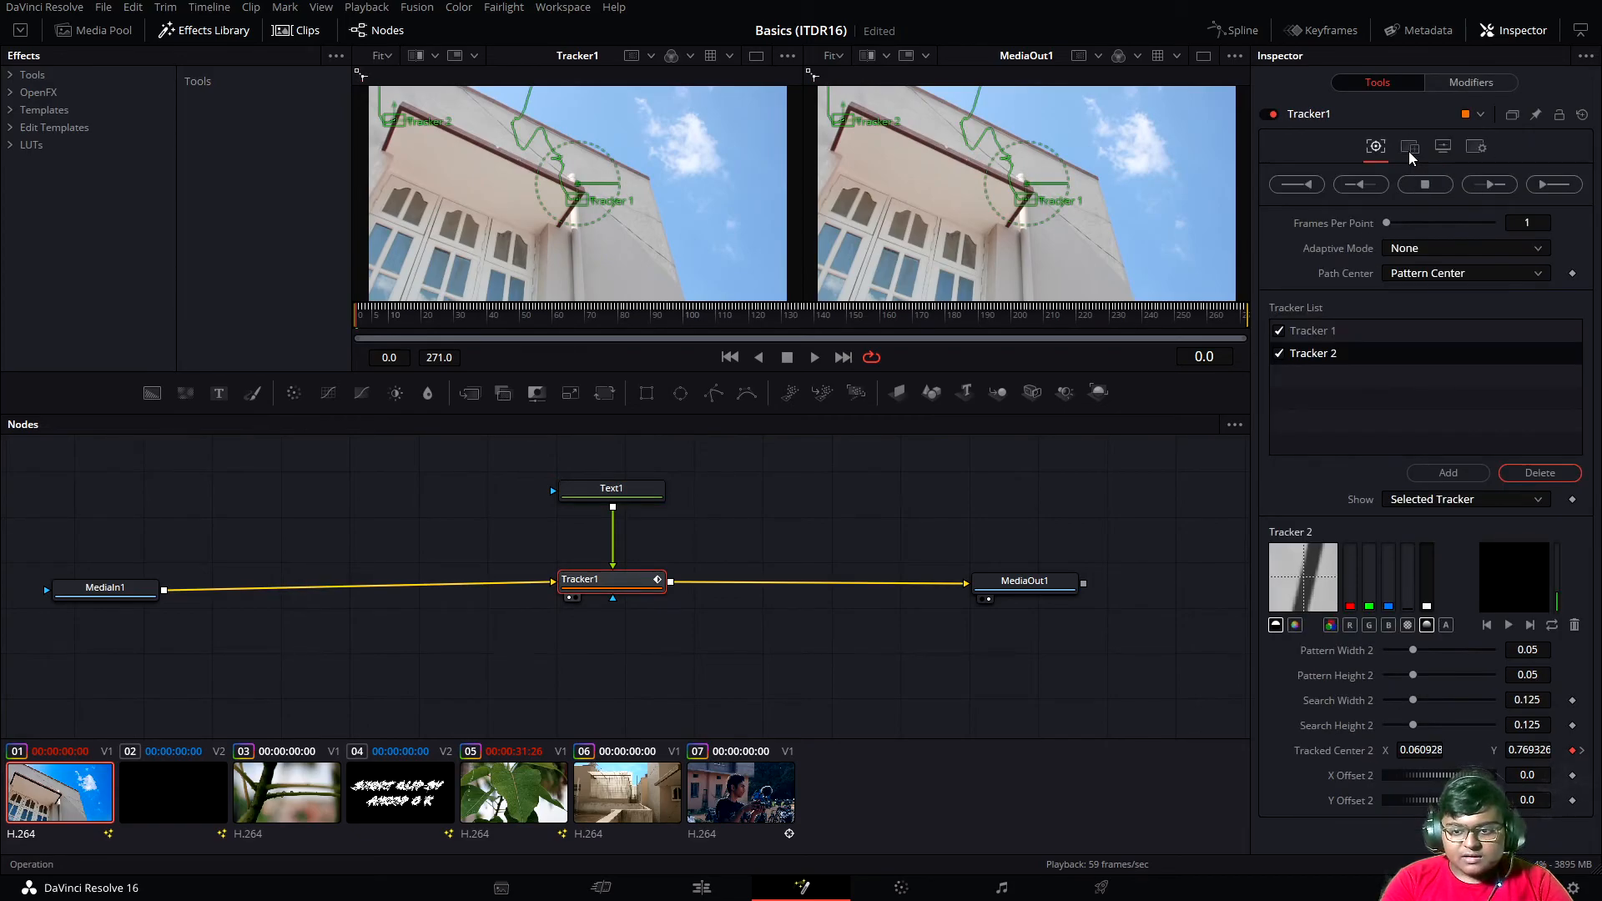
left_click(1410, 149)
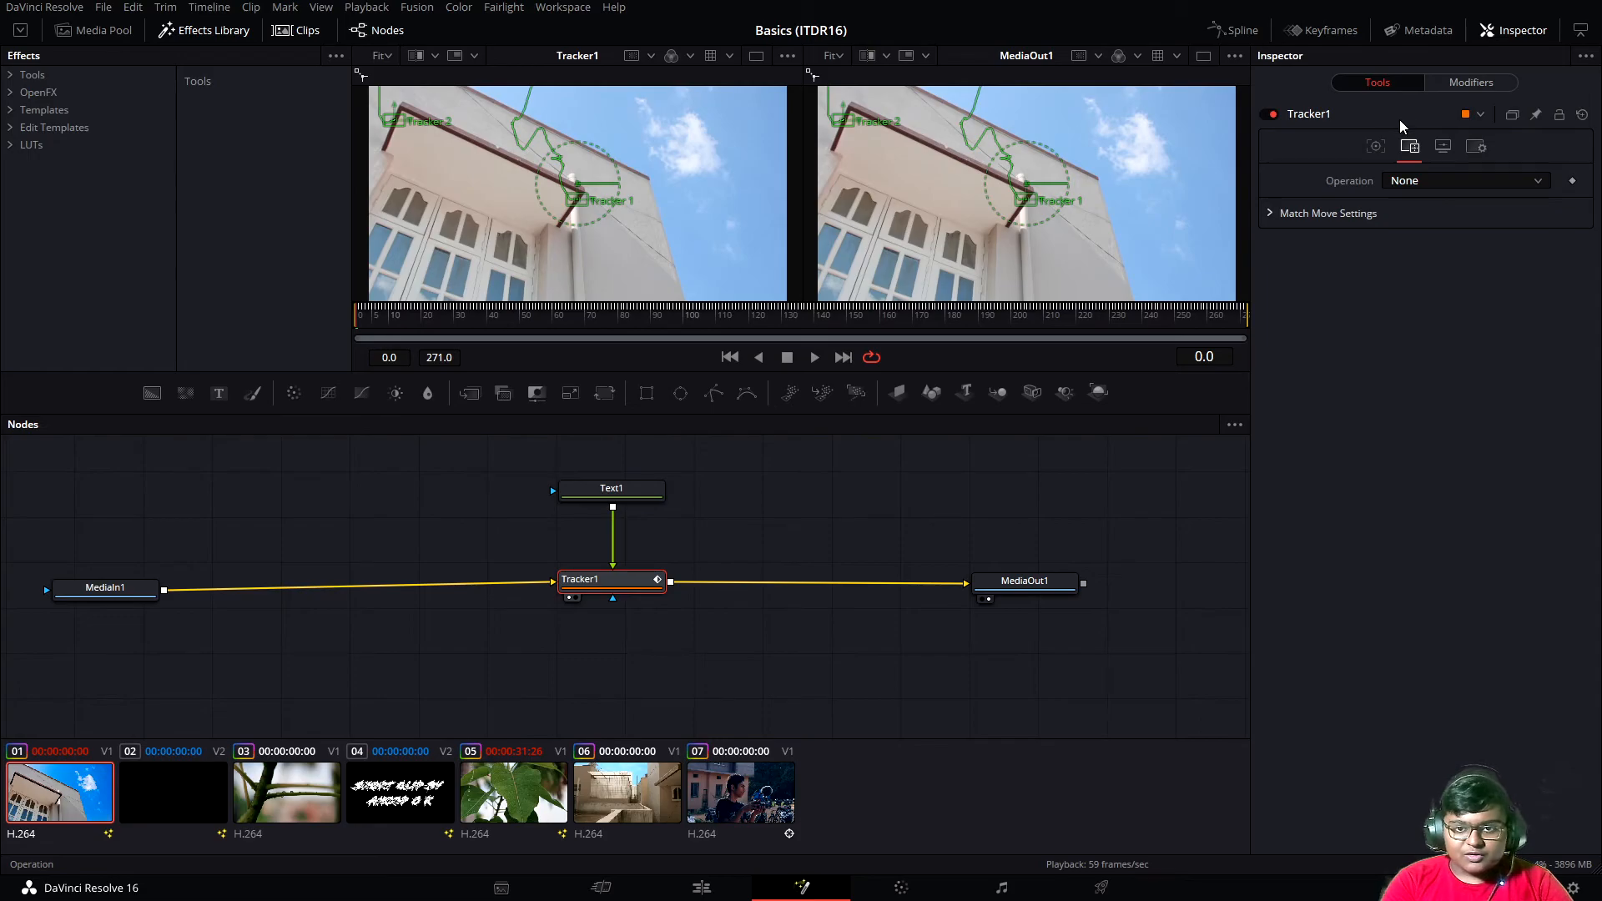
left_click(1436, 179)
left_click(1440, 208)
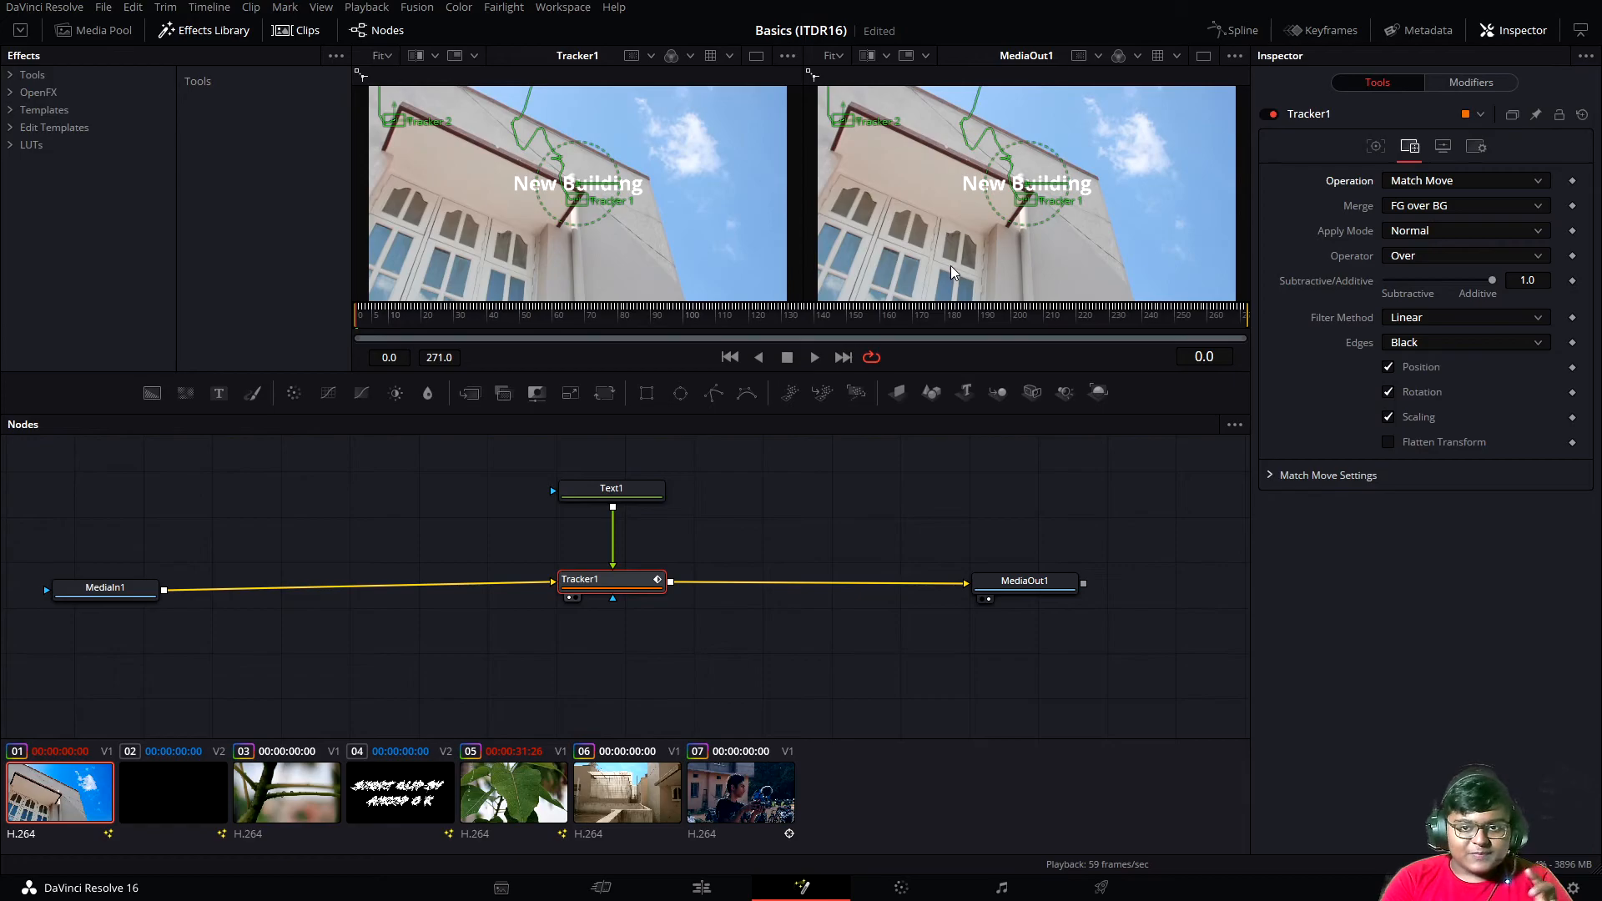
- Restyle the "New Building" text in light yellow with the Onyx font and position it on the wall below the awning's corner
left_click(601, 484)
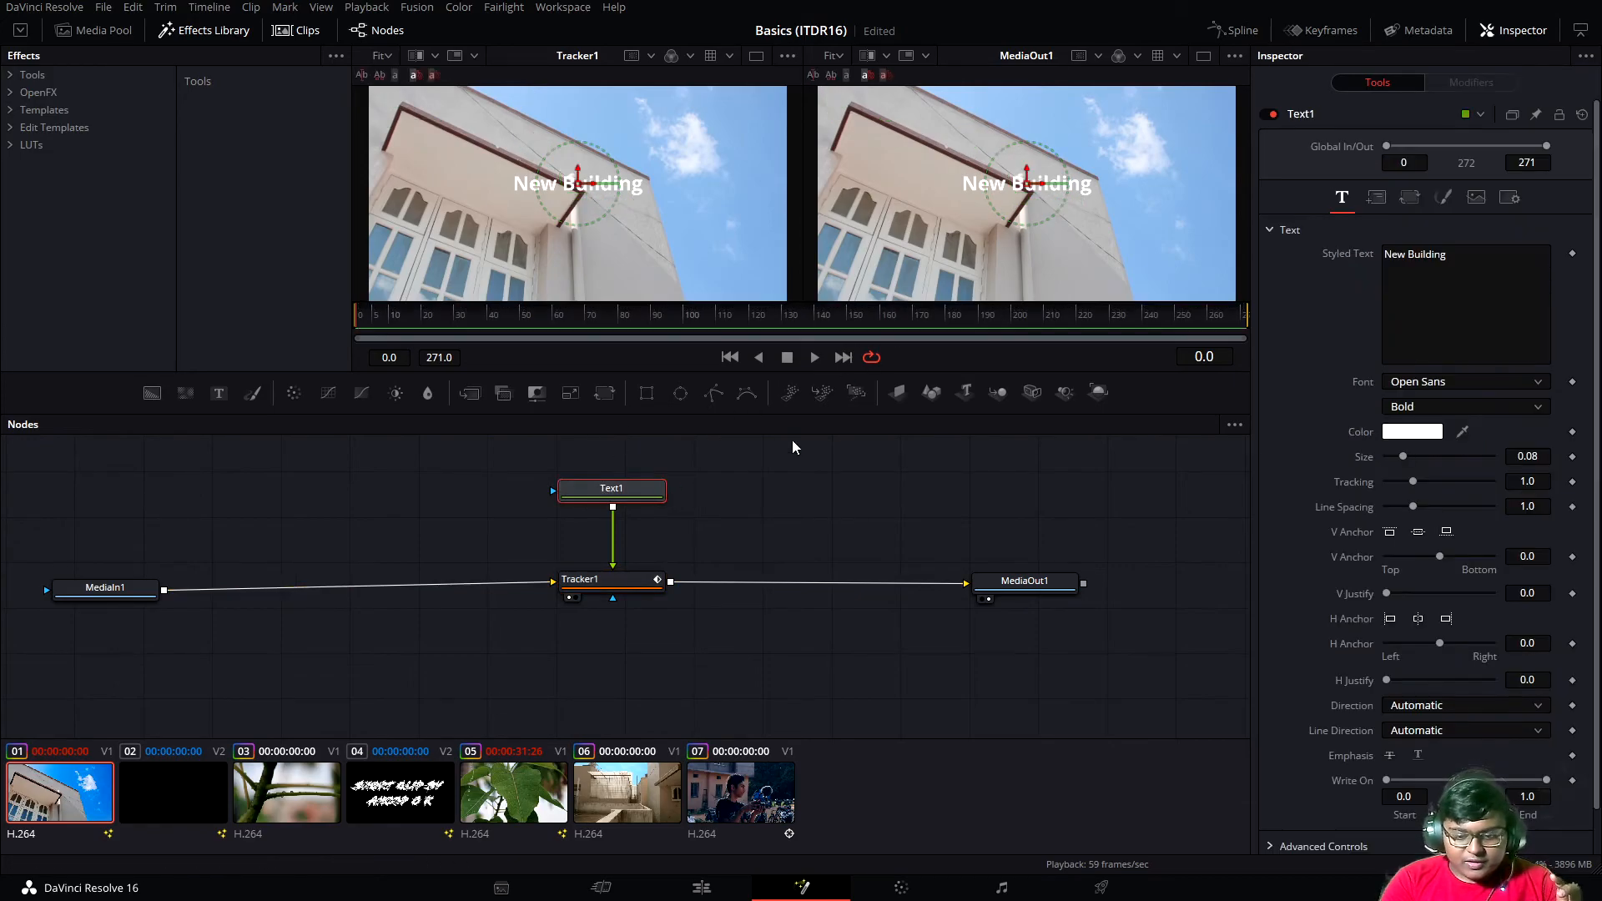
left_click(1509, 278)
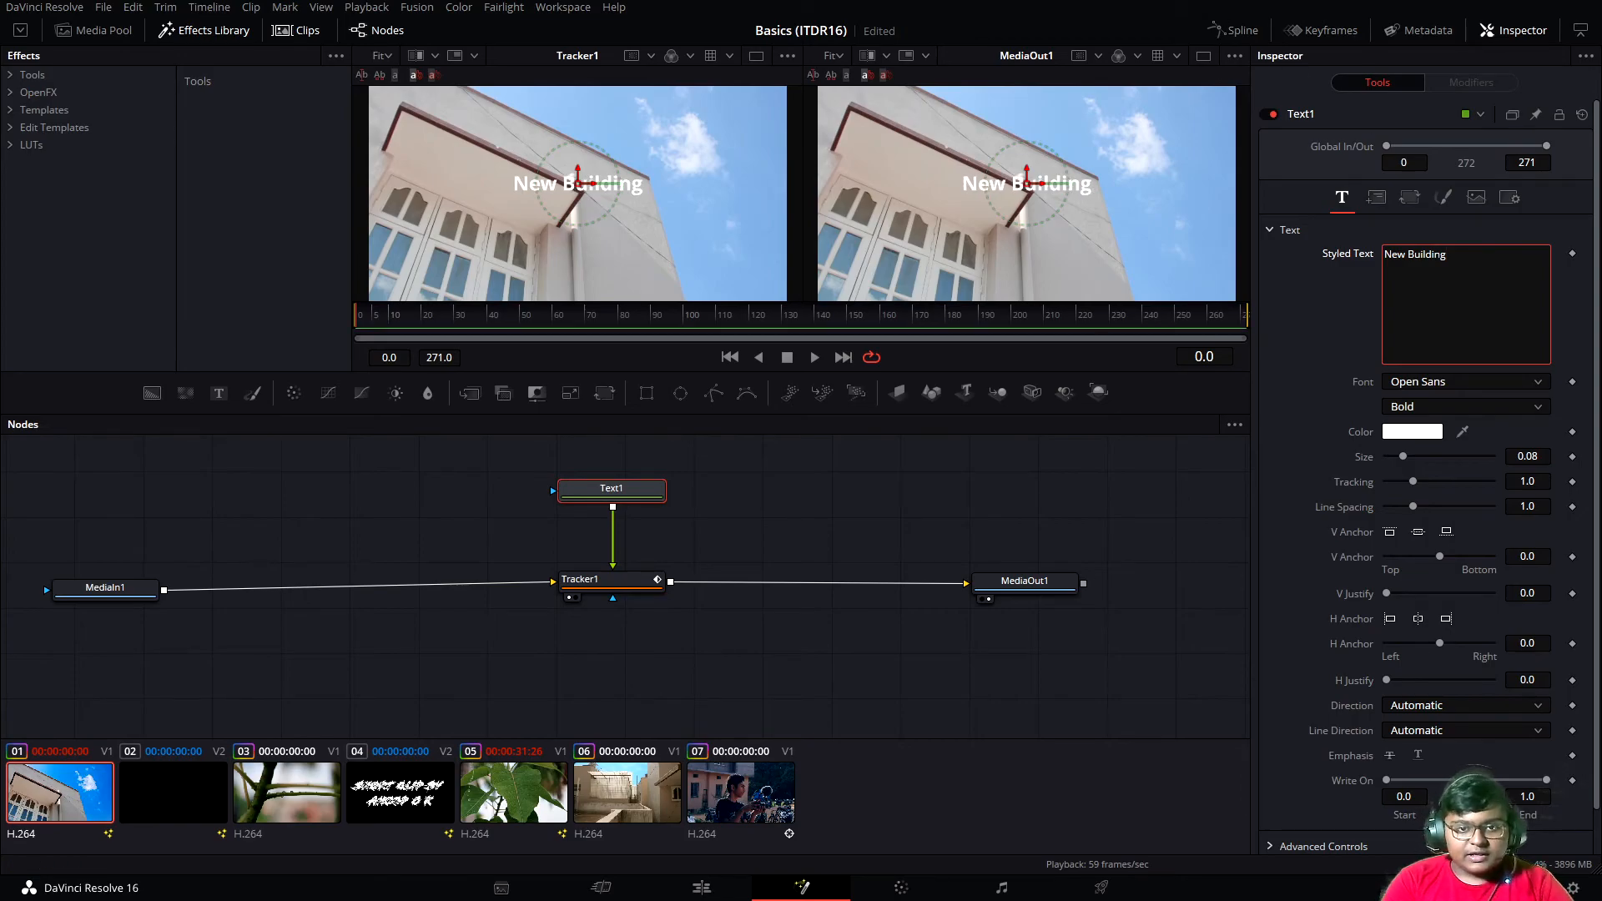
left_click(1405, 432)
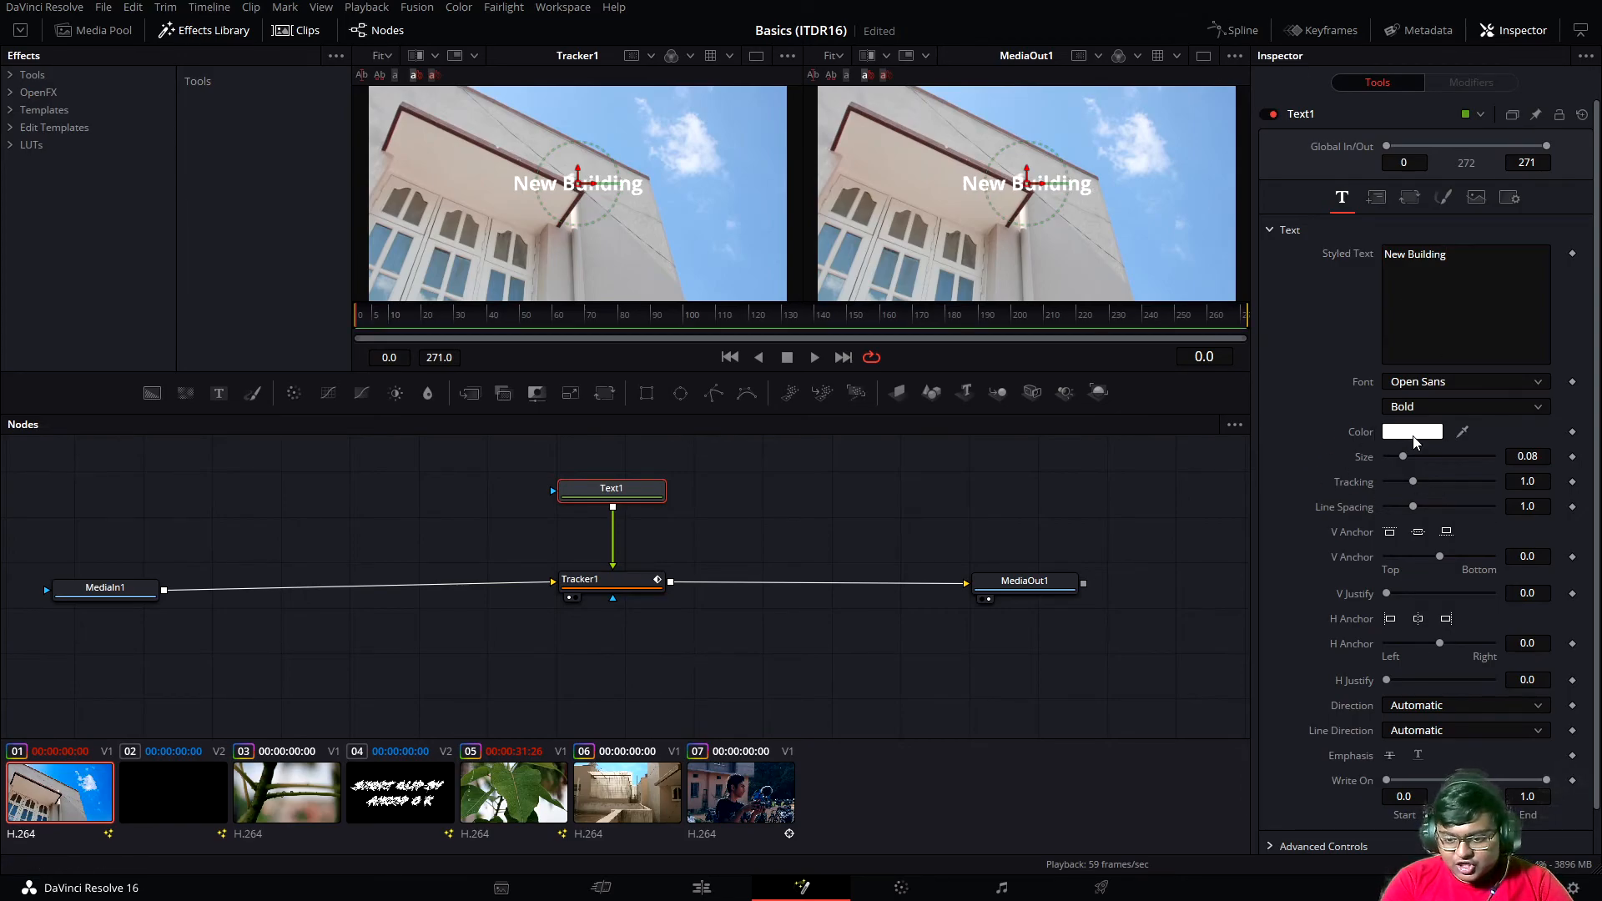
left_click_drag(846, 369, 885, 344)
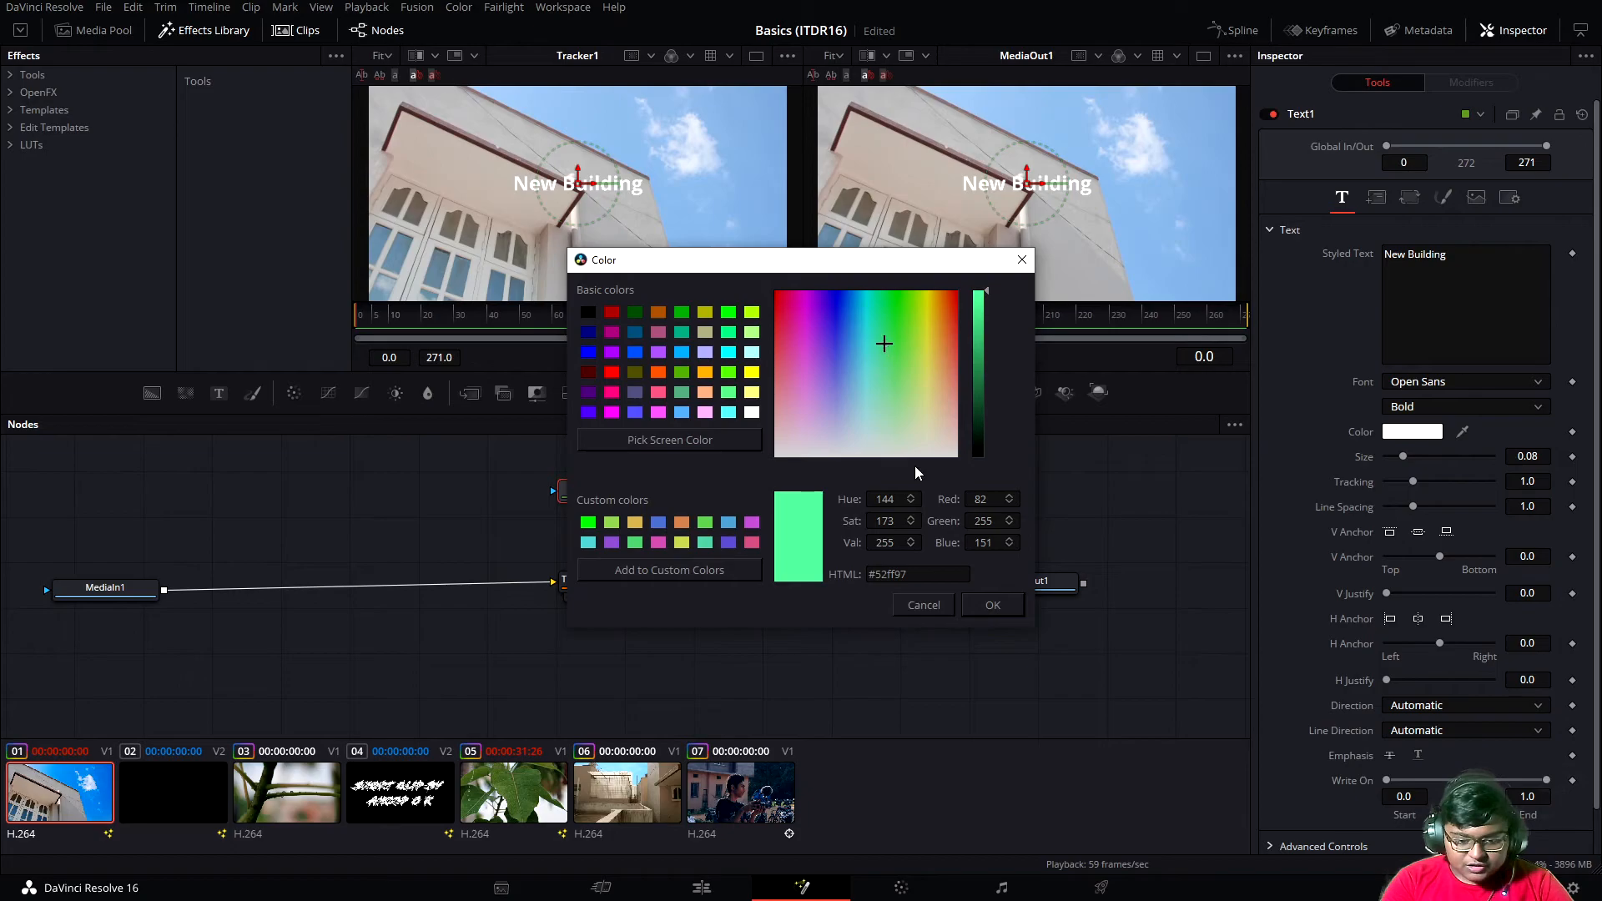
left_click(993, 612)
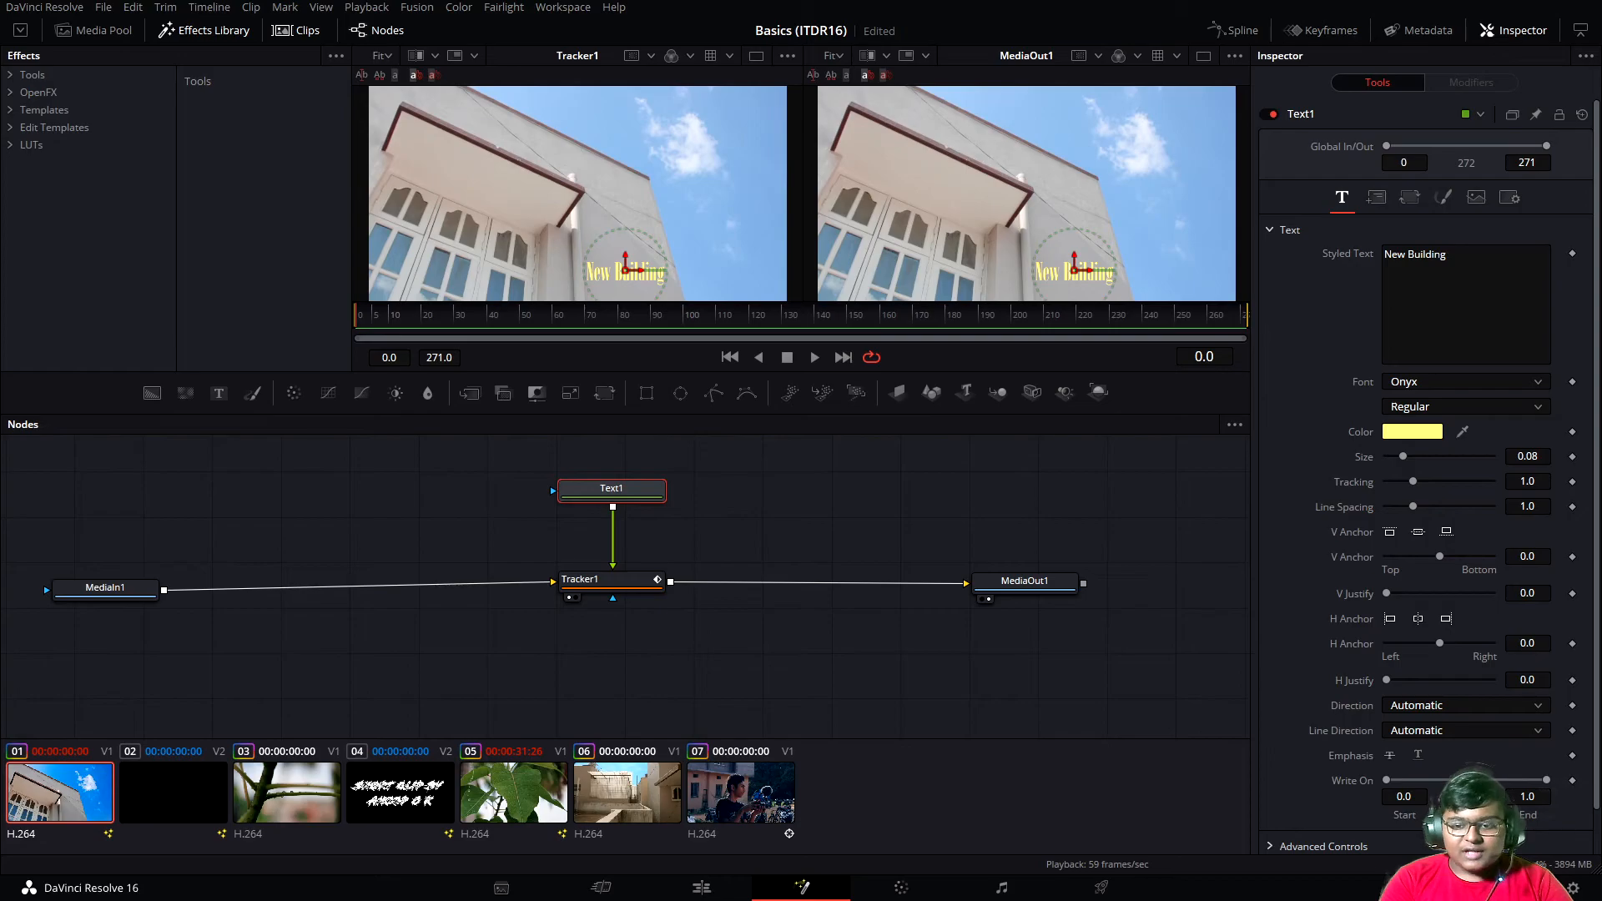
- Review Tracker1's display and tracking settings, and play and scrub the clip to check how the text follows the wall
left_click(601, 587)
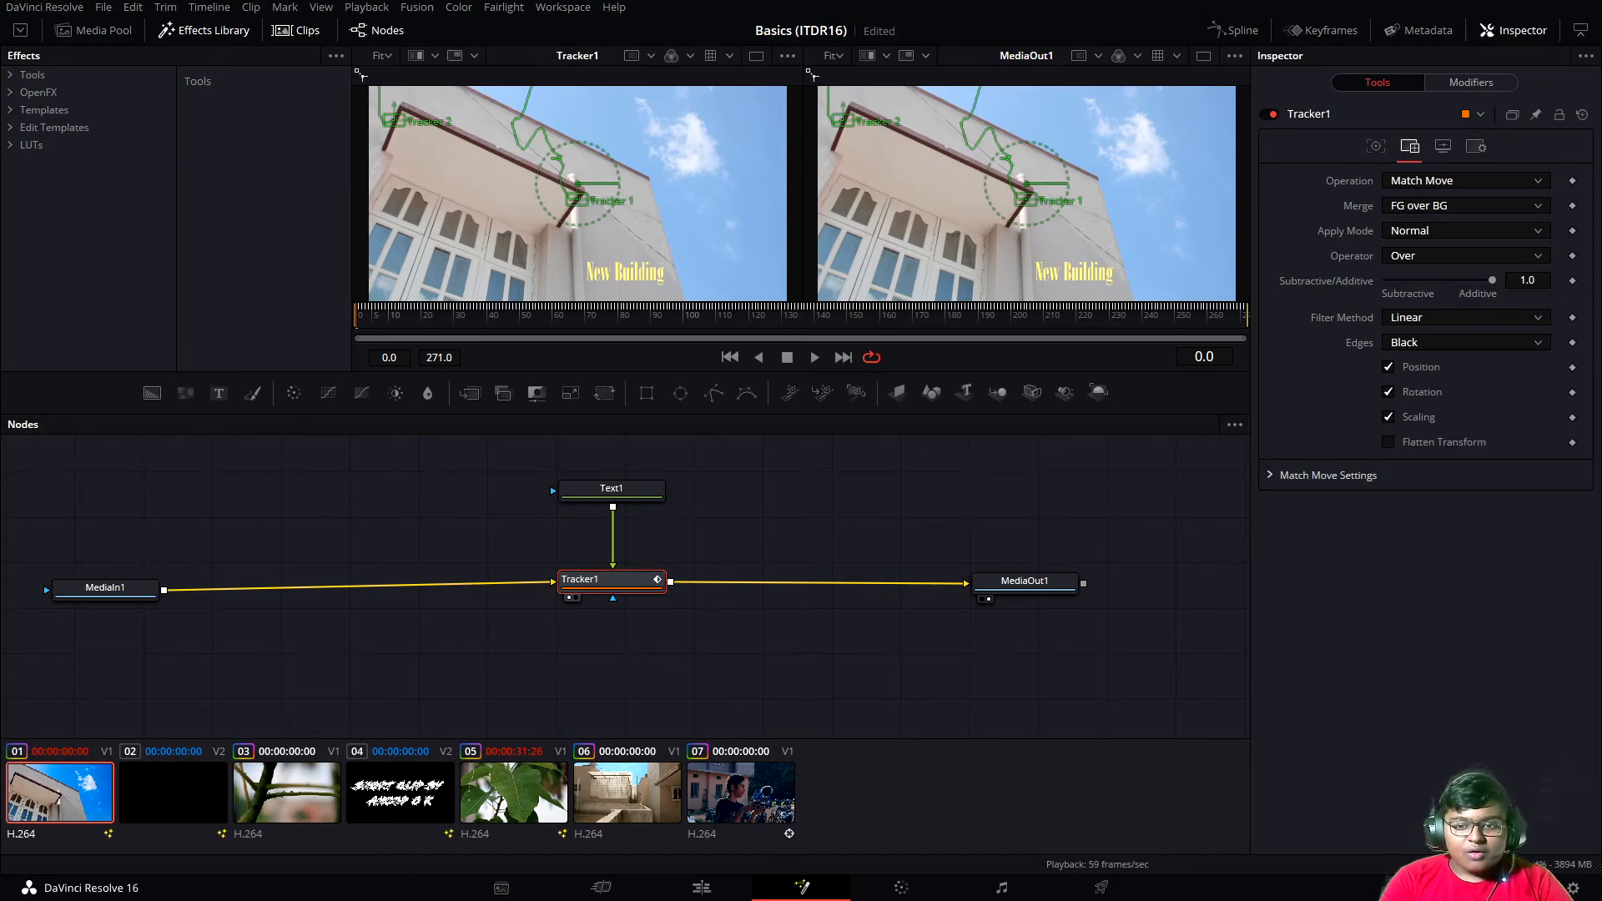
left_click(1443, 146)
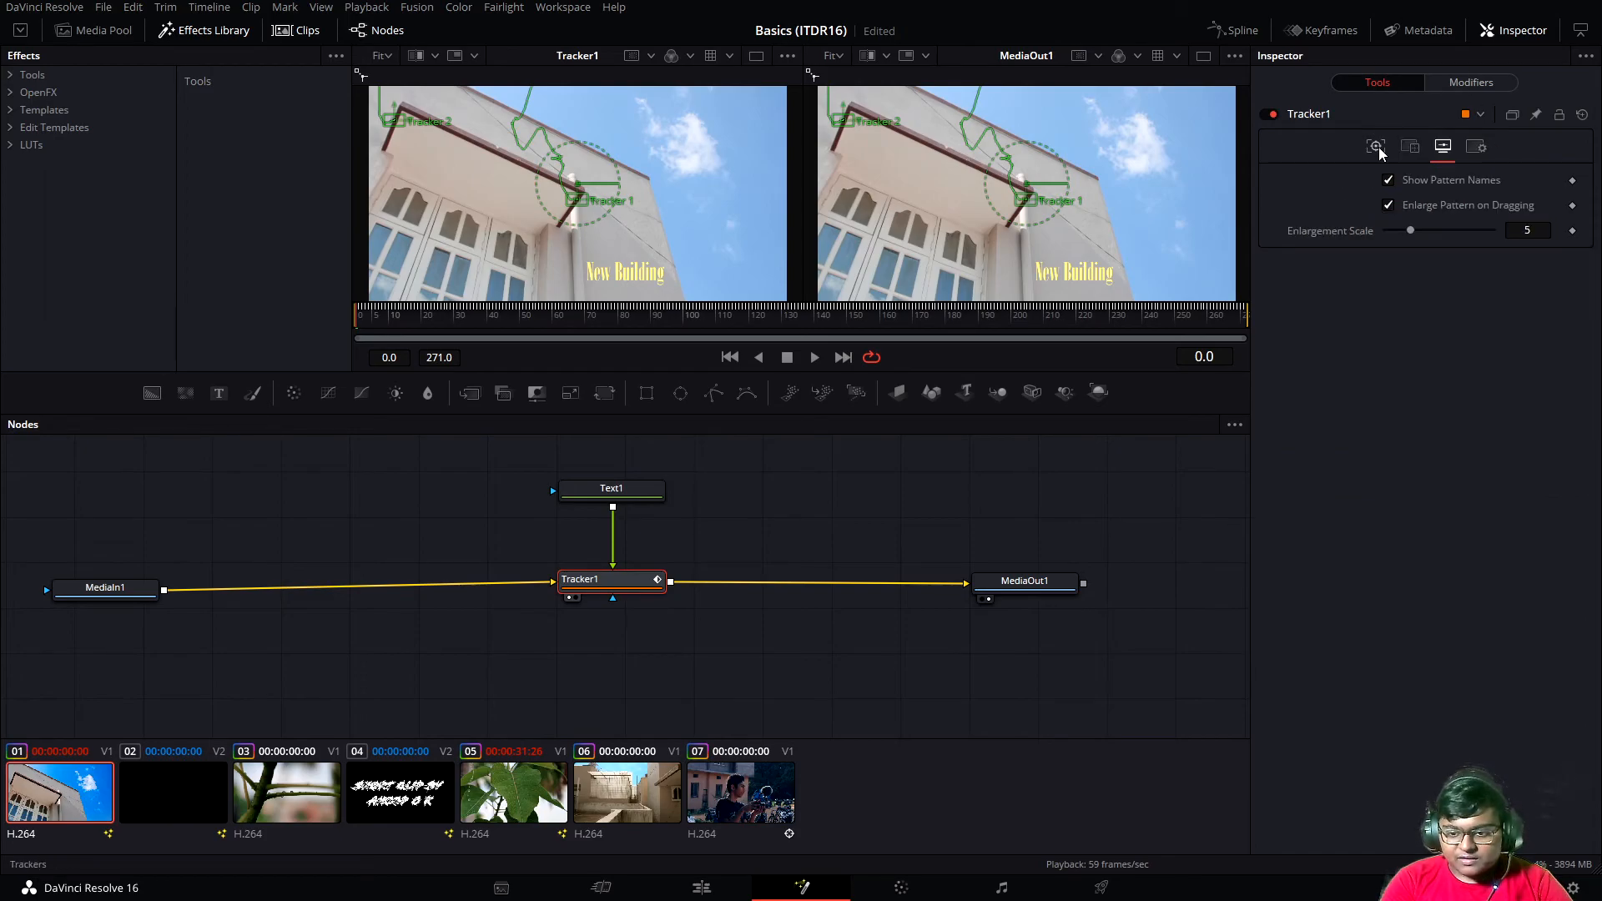
left_click(1377, 147)
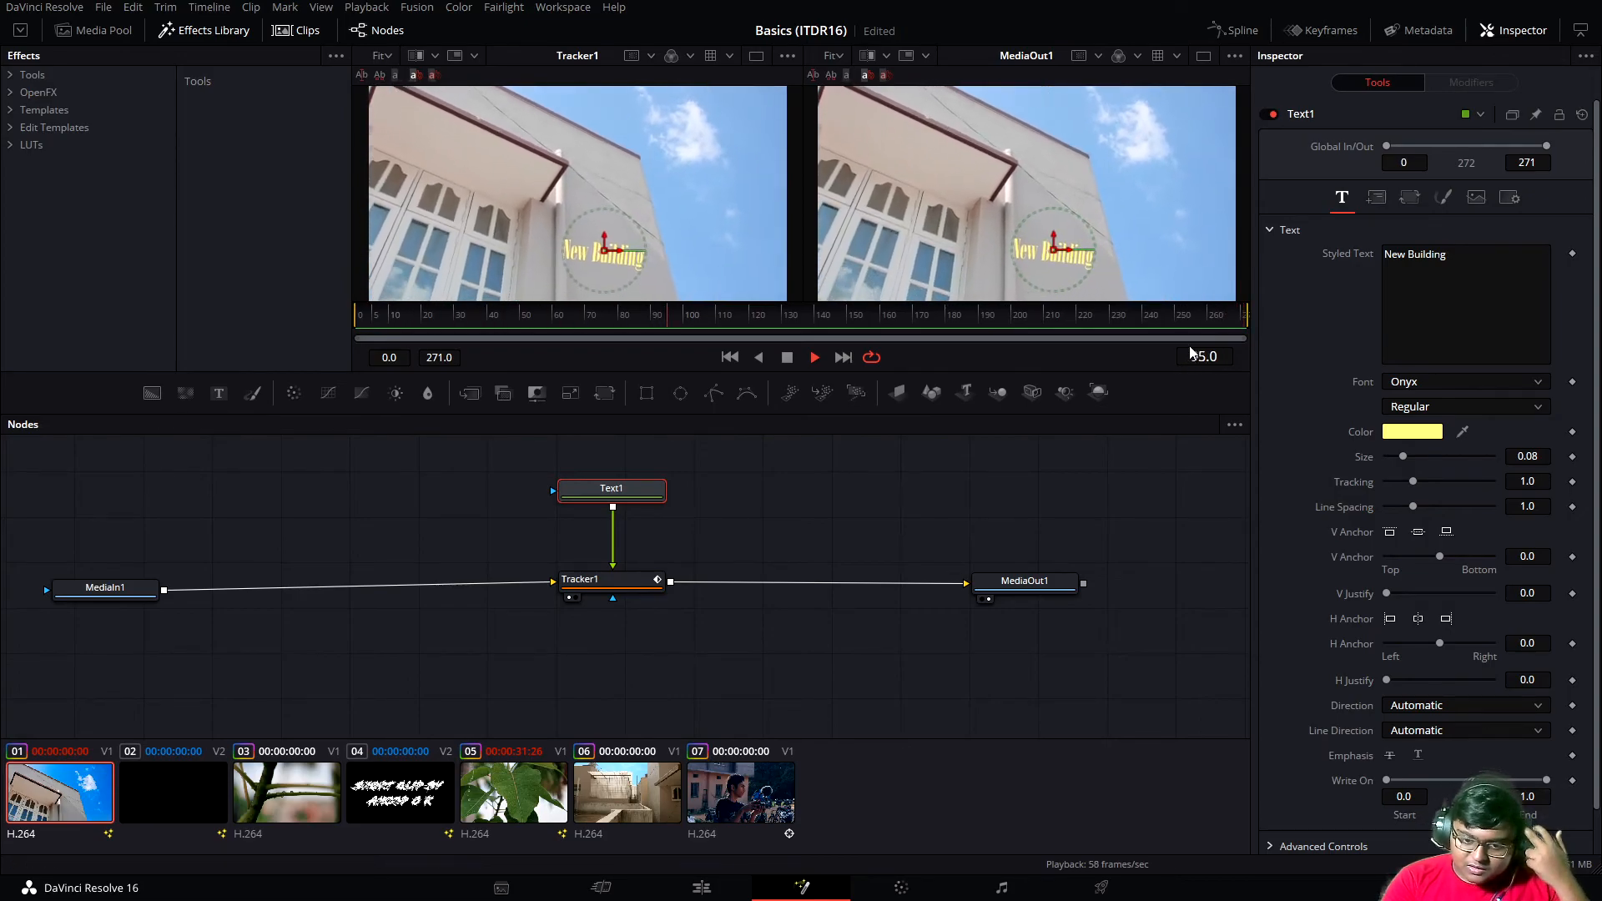
key("space")
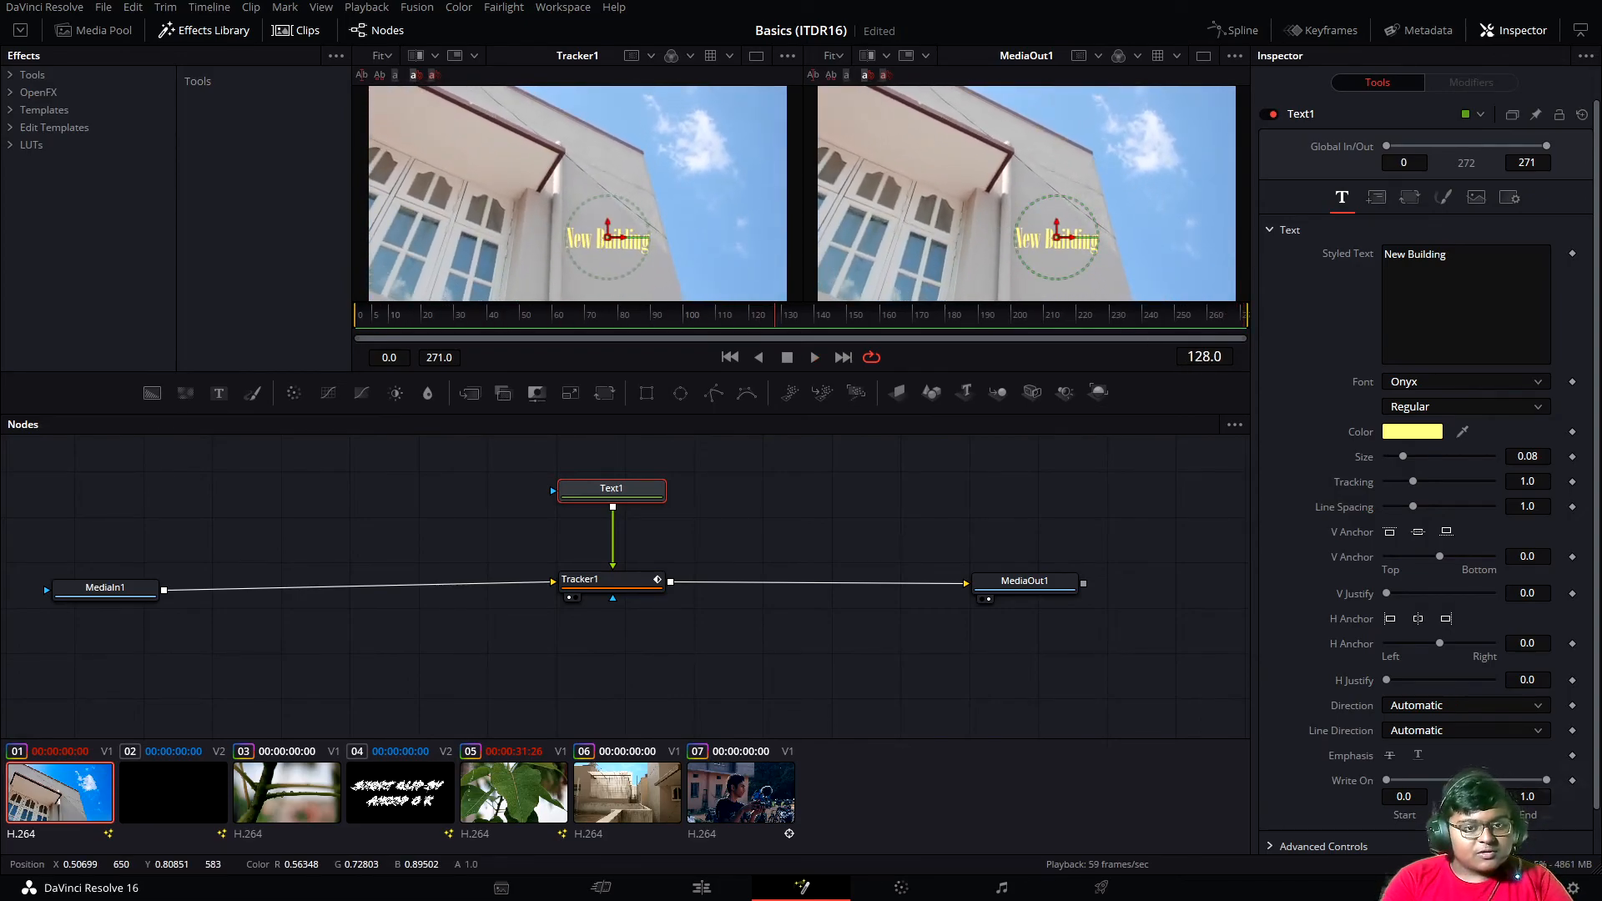
left_click_drag(1084, 318, 1052, 326)
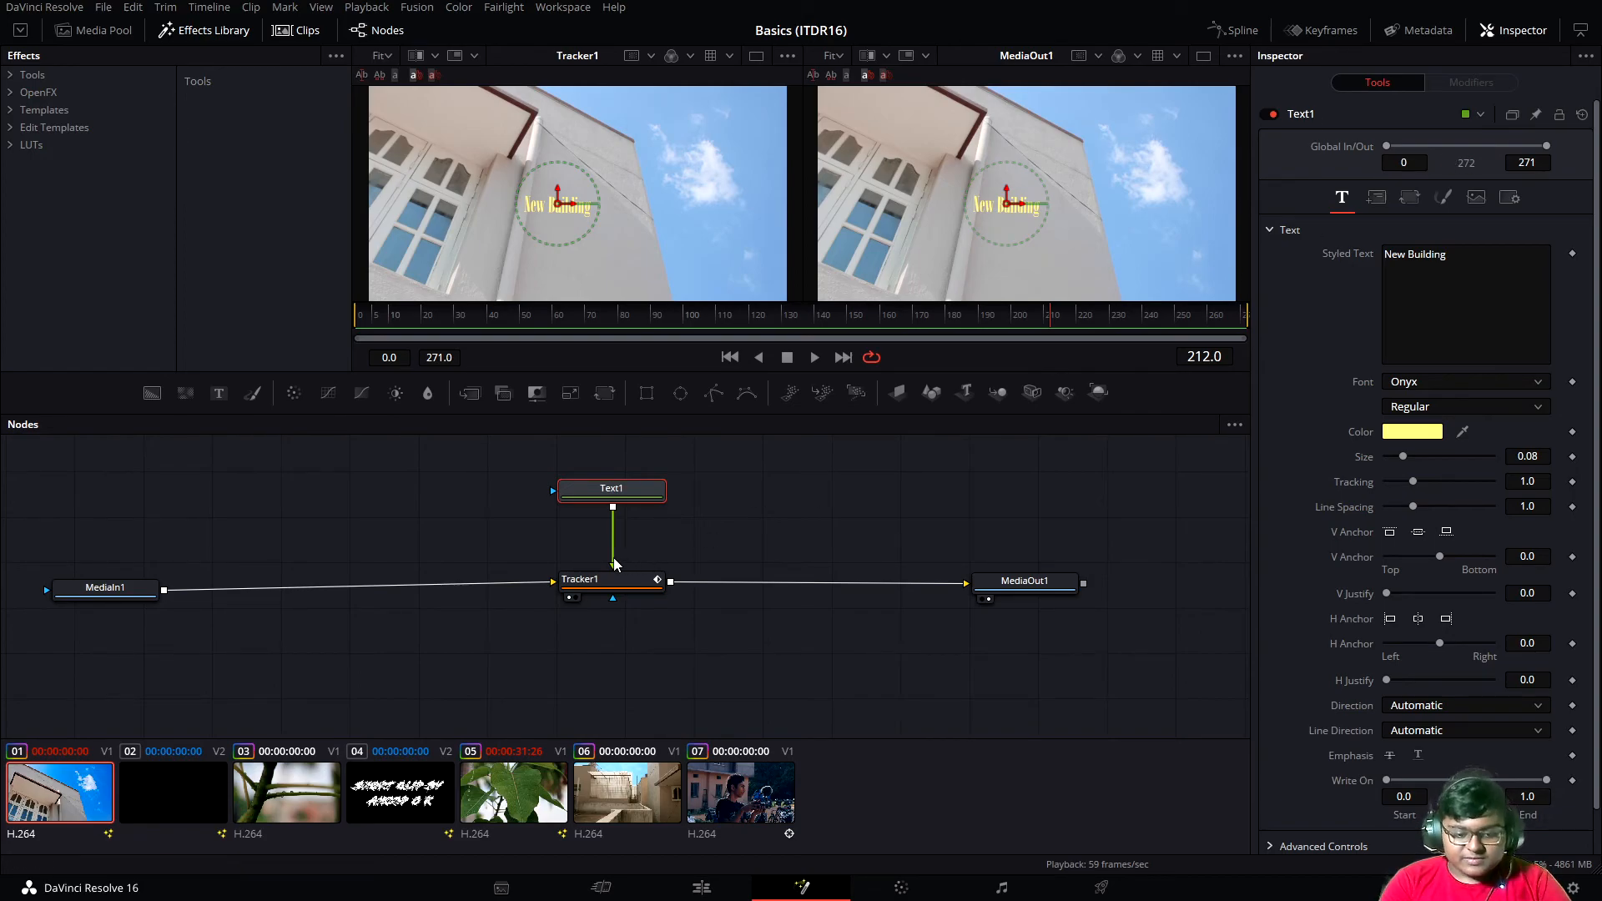
- Delete the Tracked Center 1 and 2 keyframes near the end of the clip and play back the tracked text
left_click(615, 591)
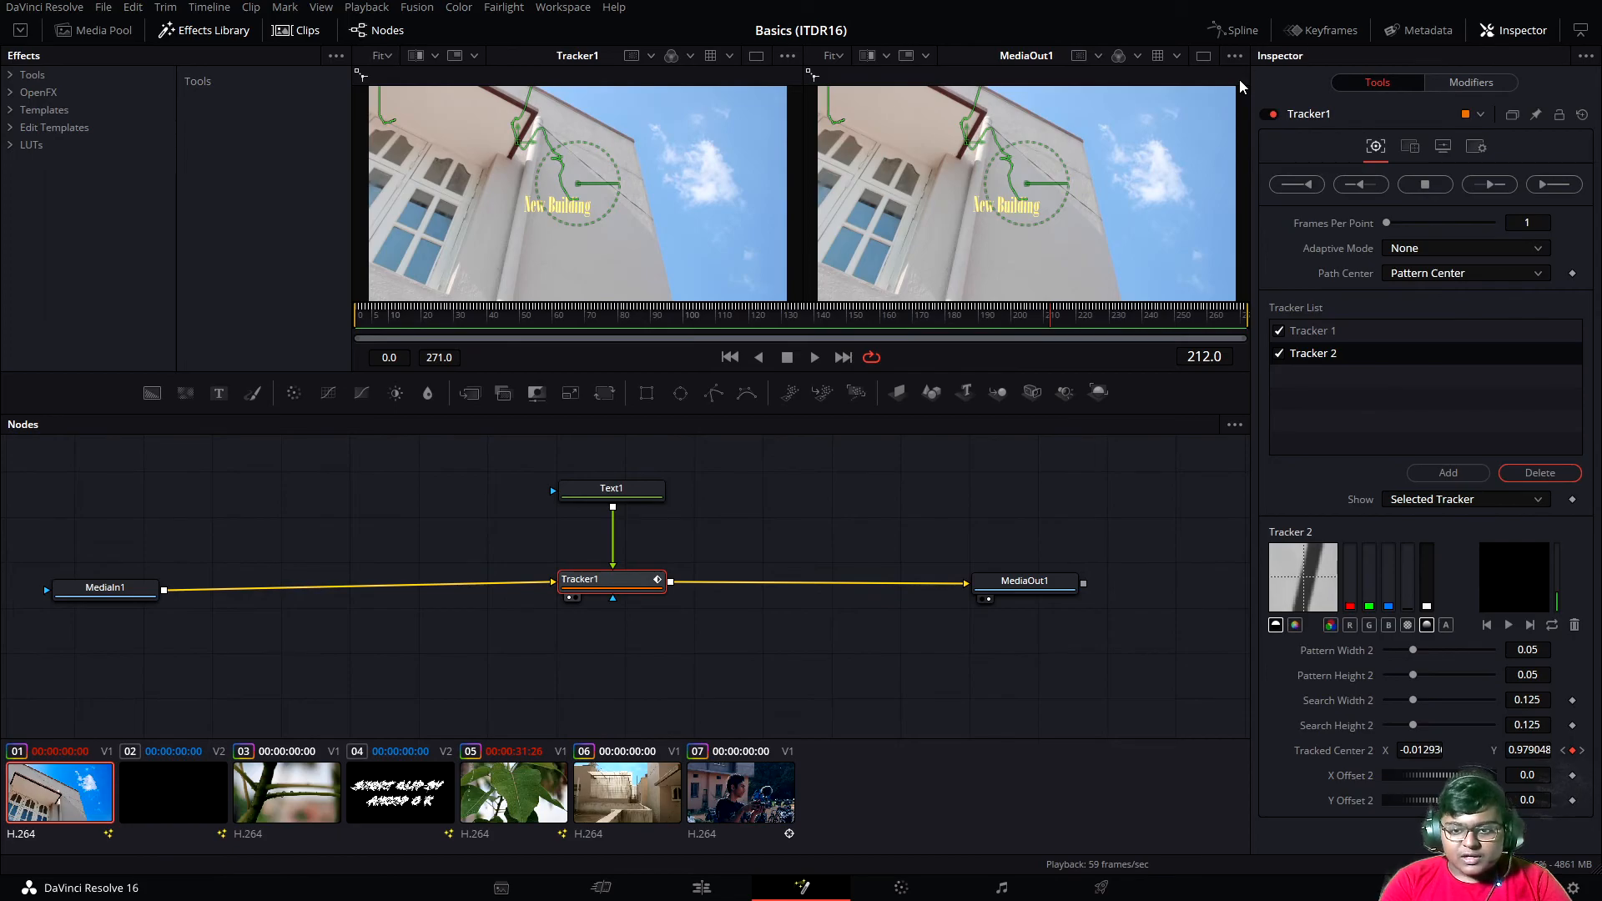
left_click(1321, 30)
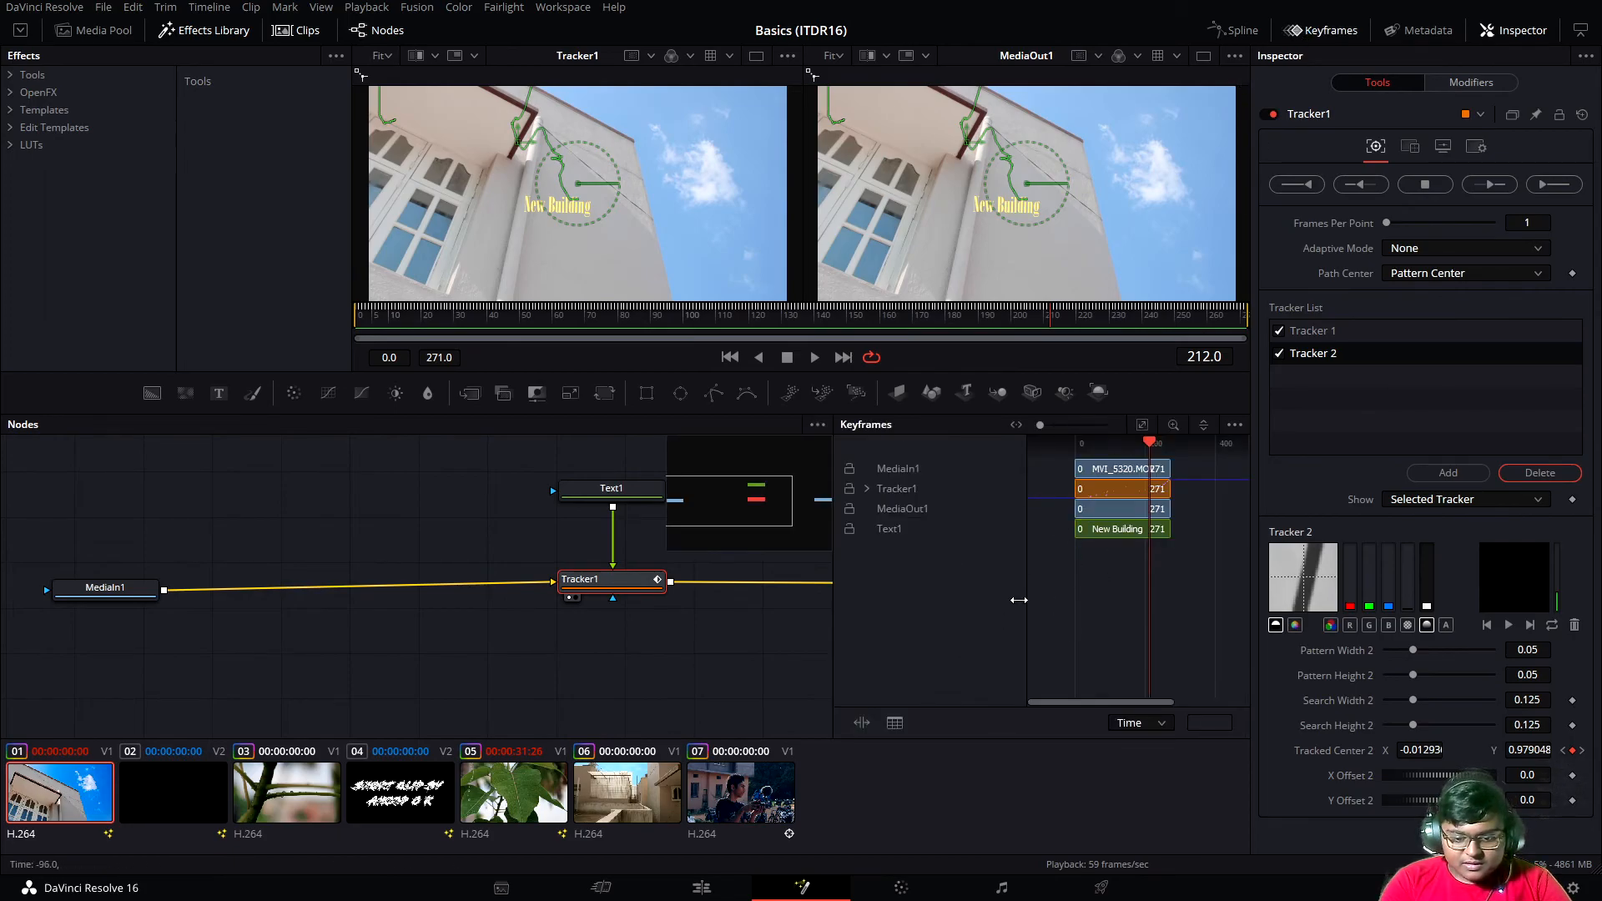
left_click(883, 497)
left_click(868, 491)
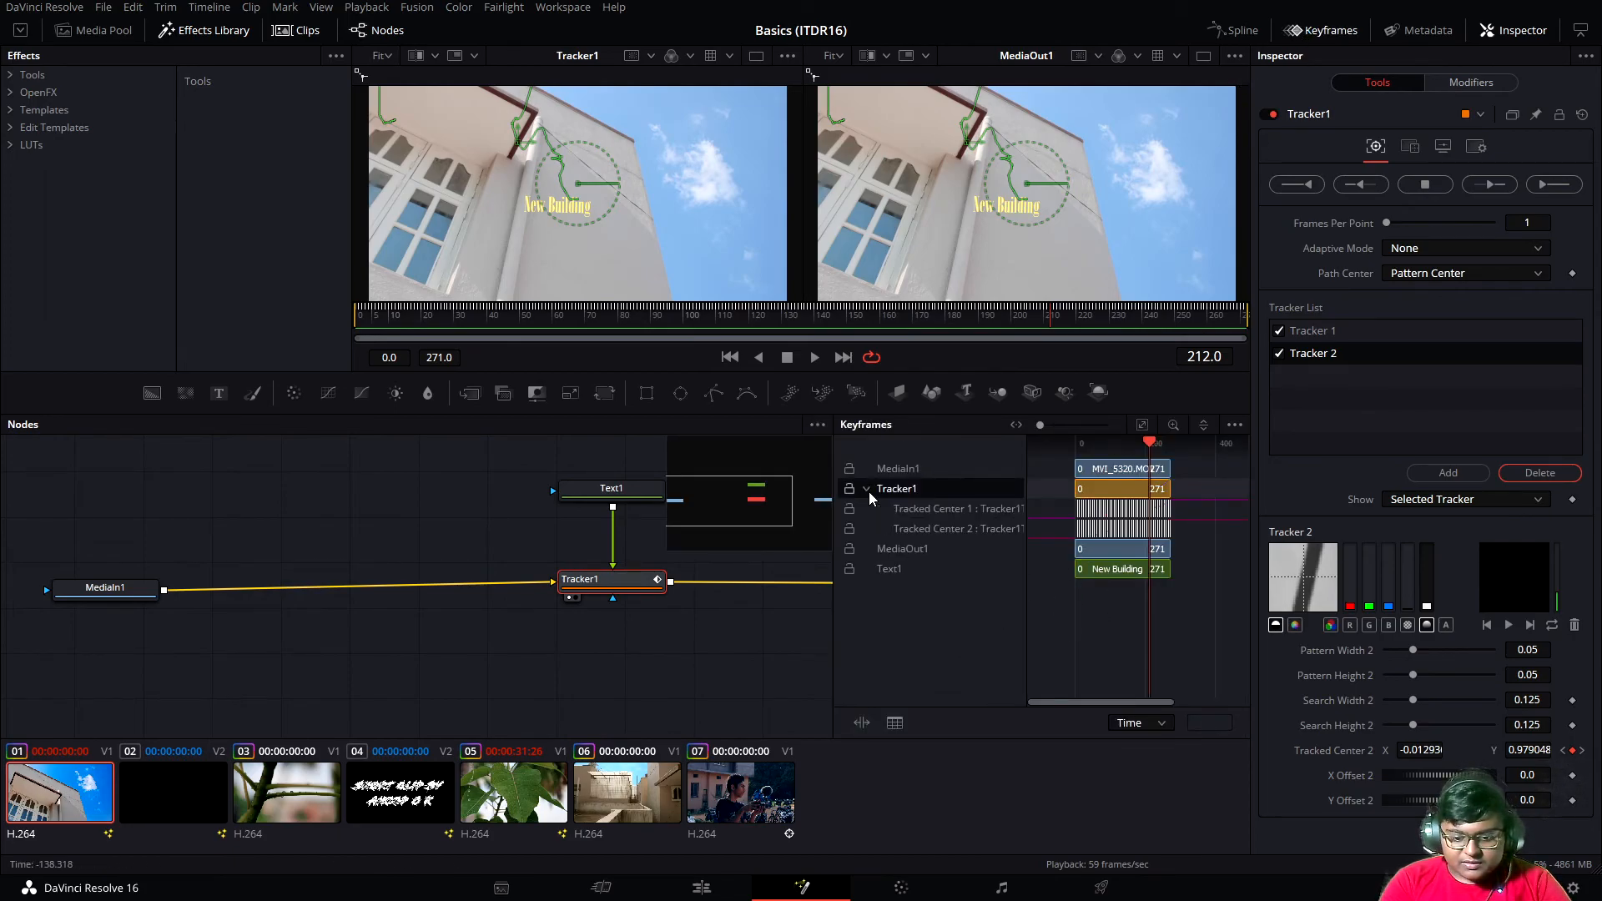
scroll(1130, 528, "up", 5)
left_click_drag(1102, 702, 1121, 704)
left_click_drag(1188, 519, 1118, 523)
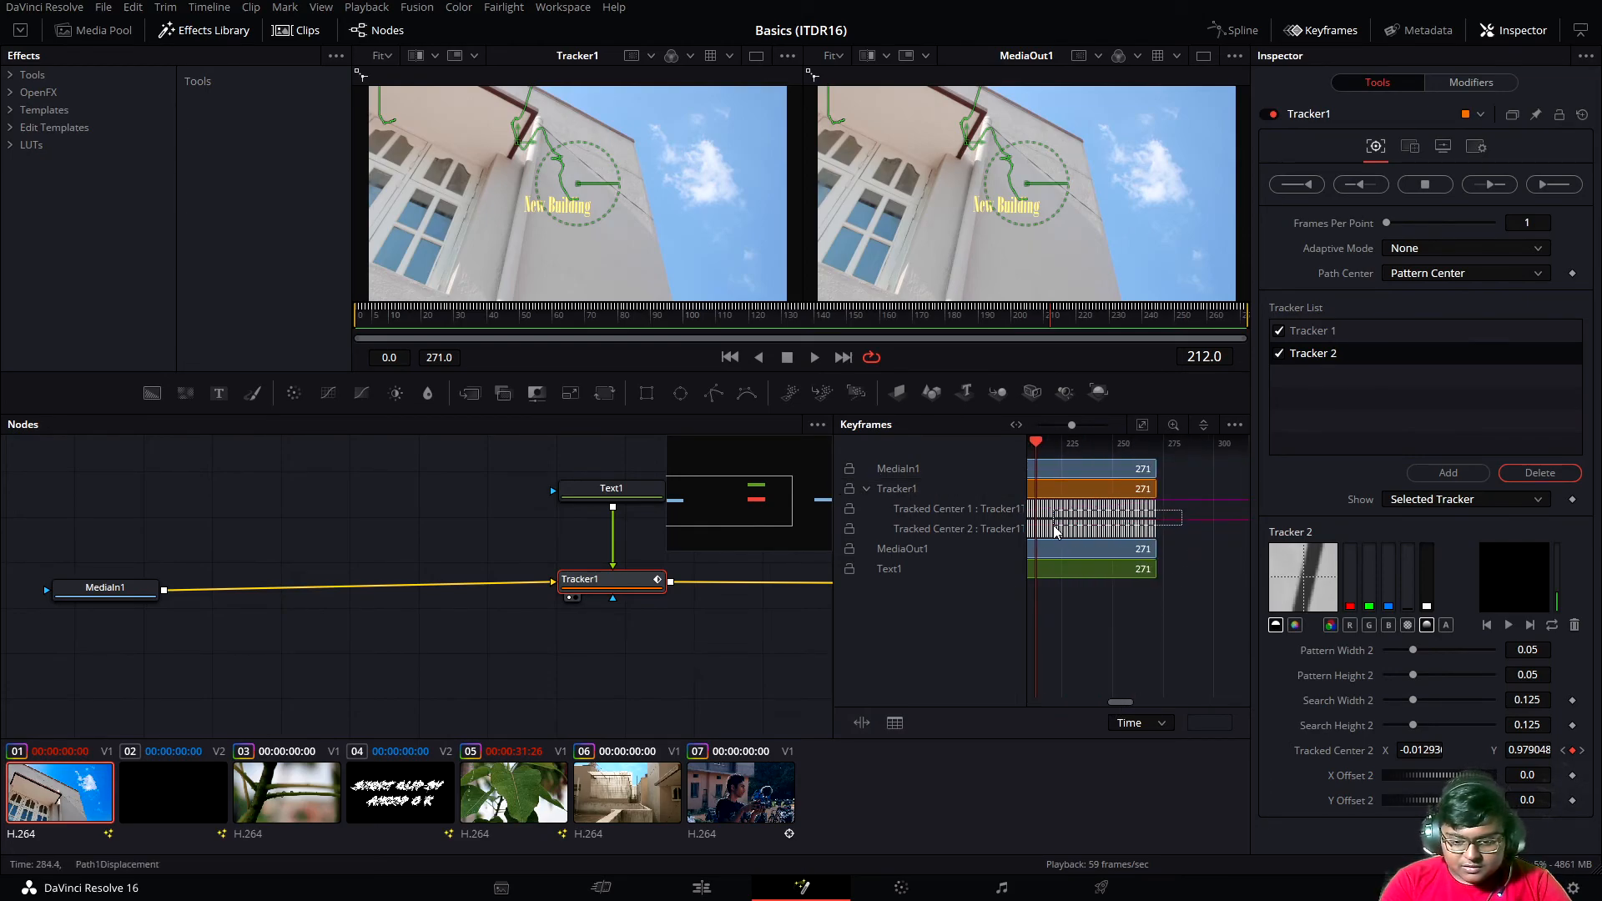
key("Delete")
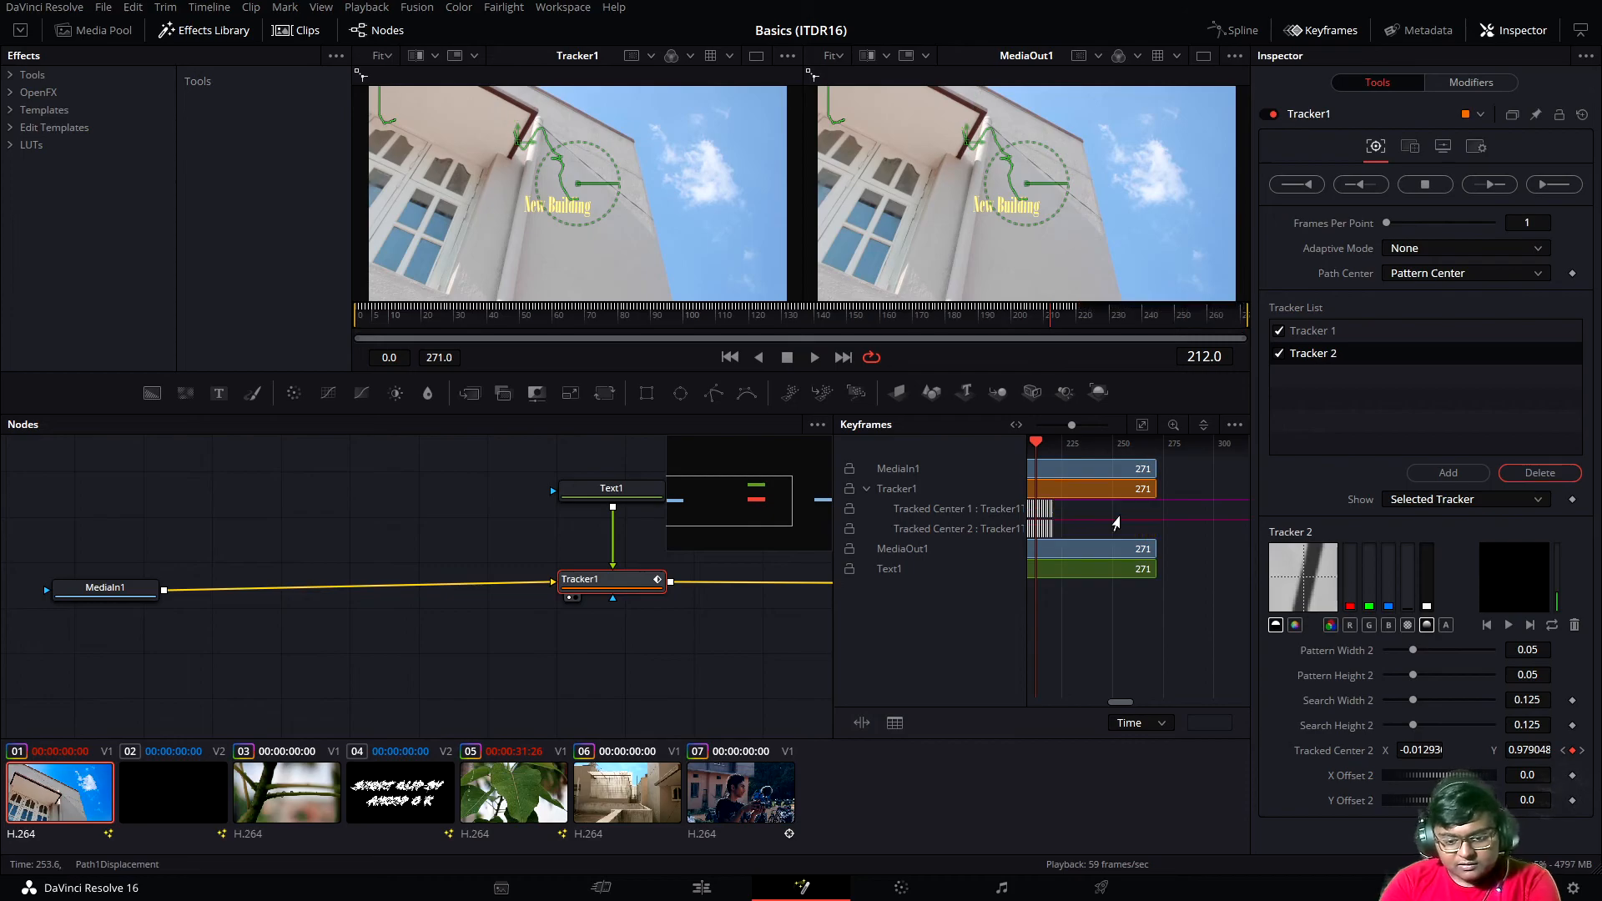
key("space")
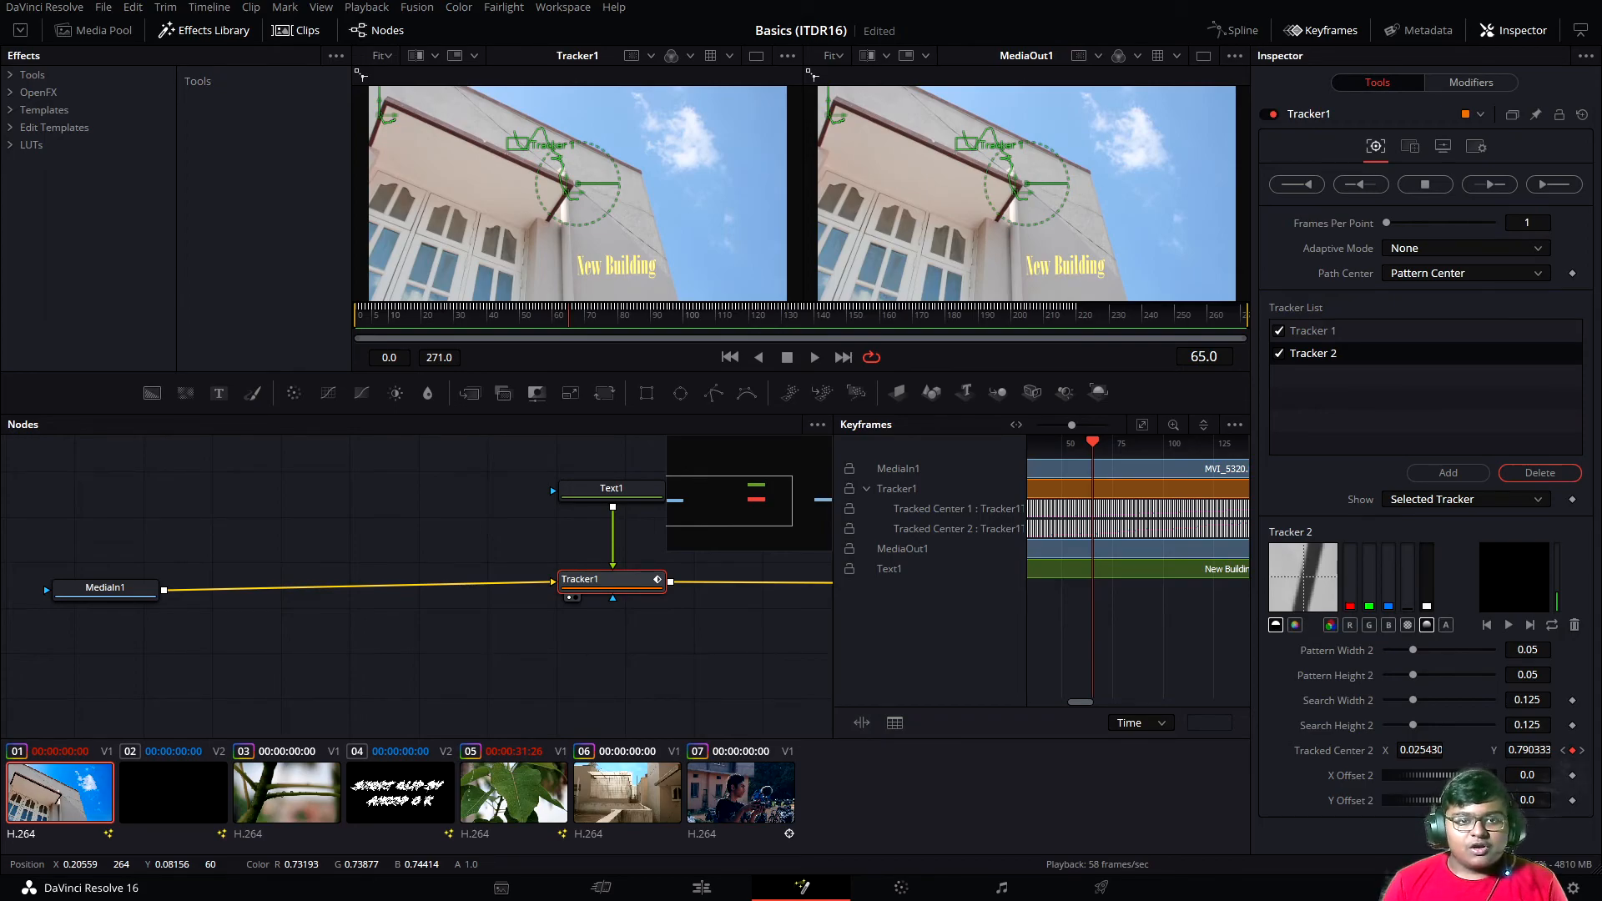
- Save the project, and compare the H.264, YouTube and Vimeo presets in Quick Export from the Edit page
key("ctrl+s")
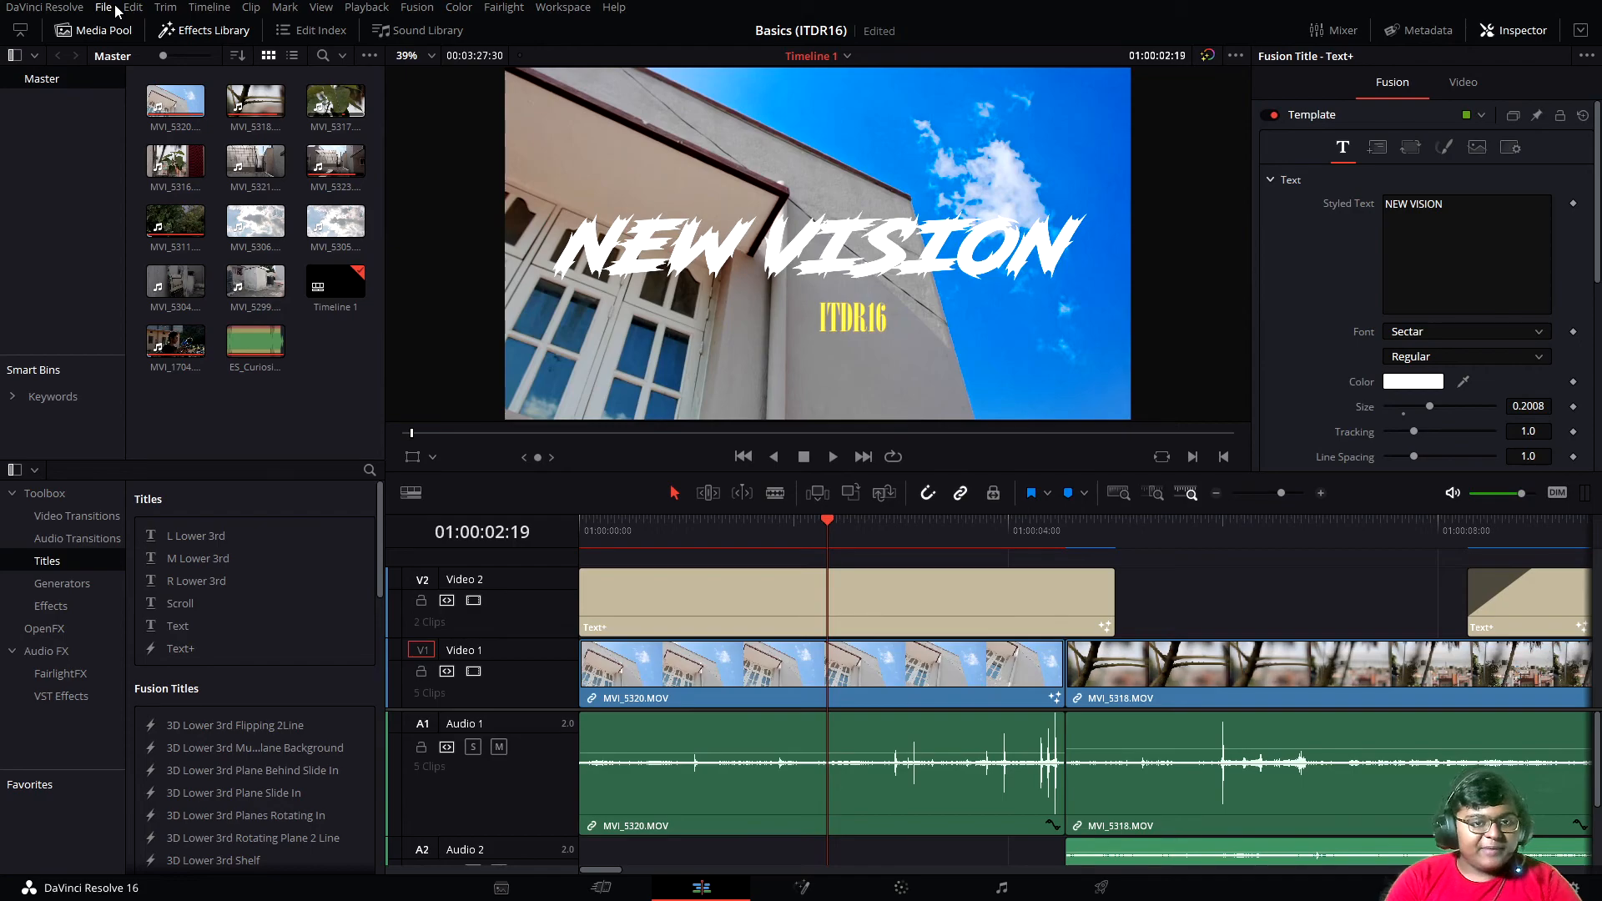
left_click(103, 8)
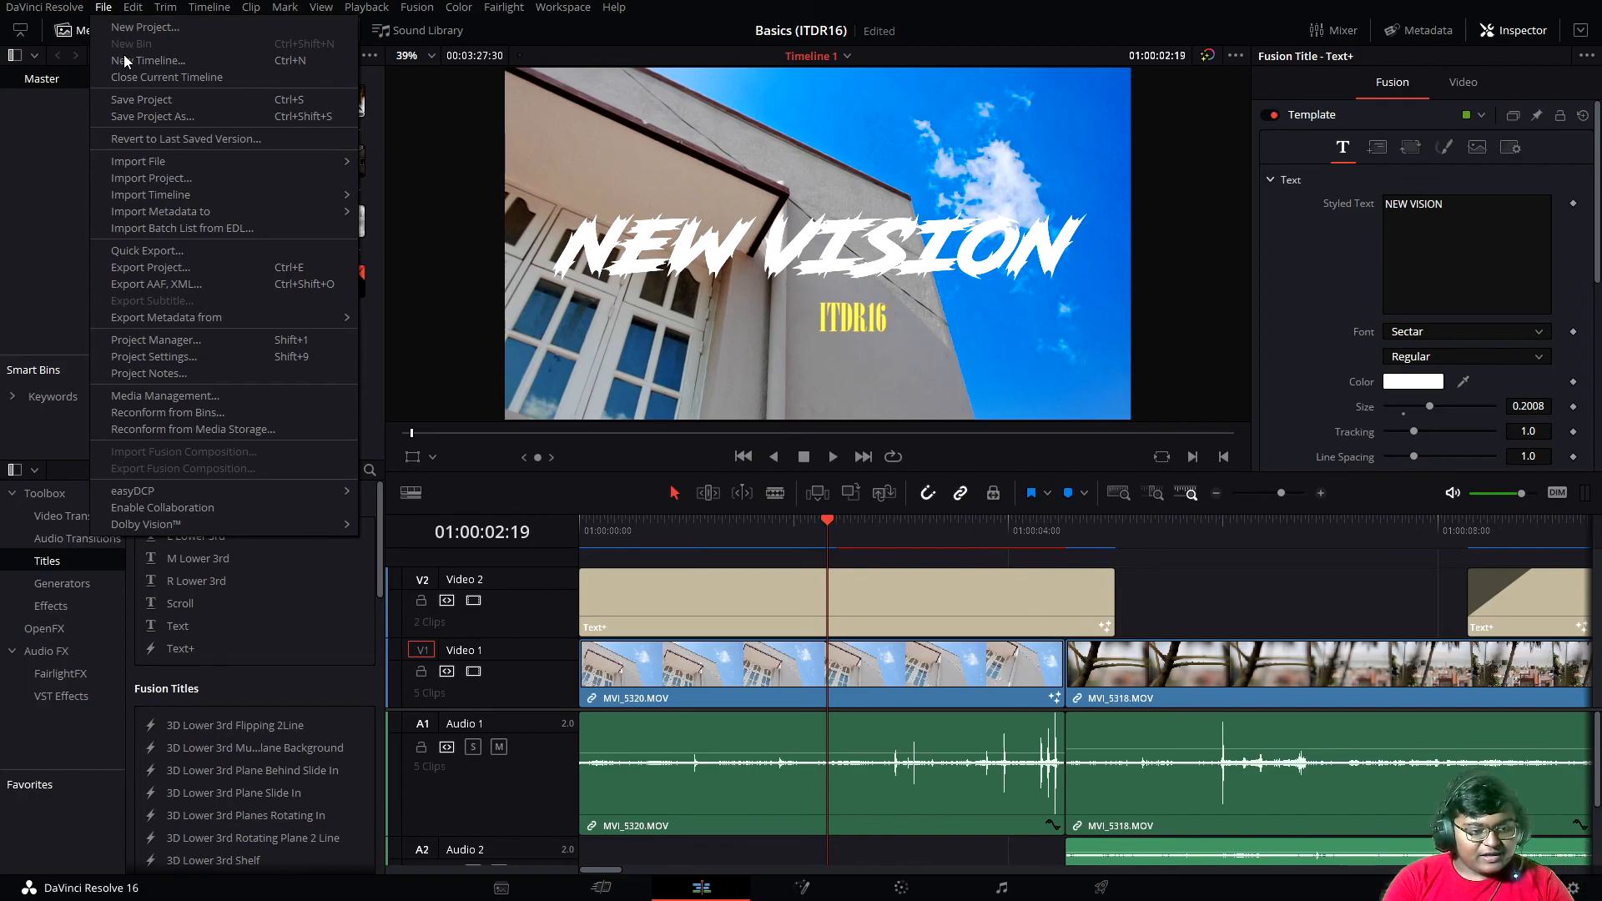
left_click(167, 251)
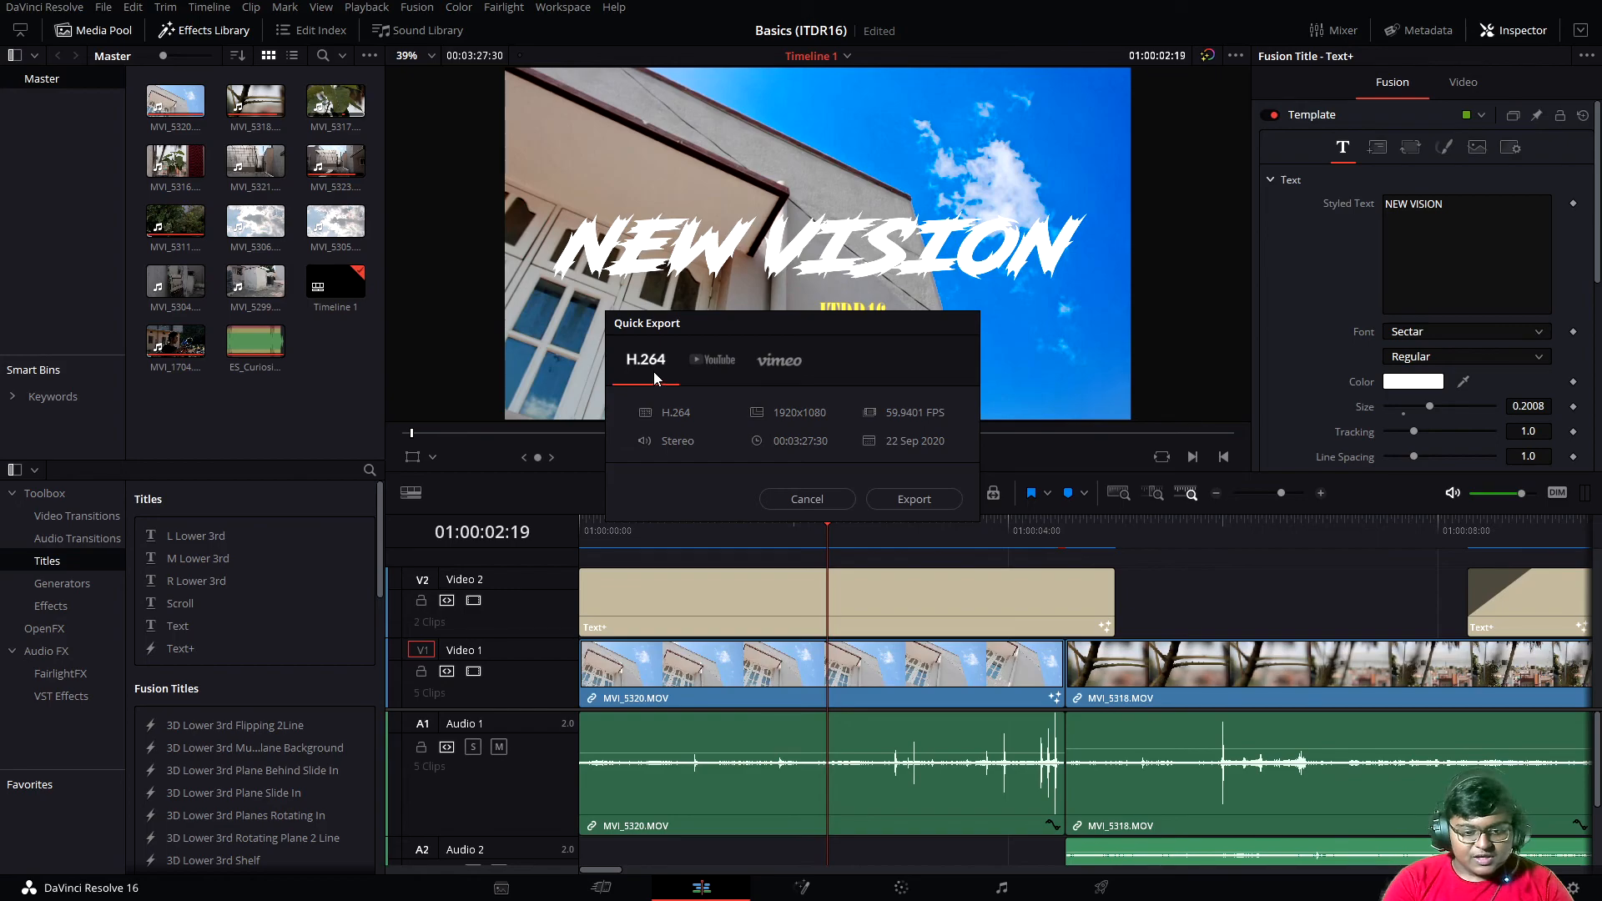
left_click(722, 371)
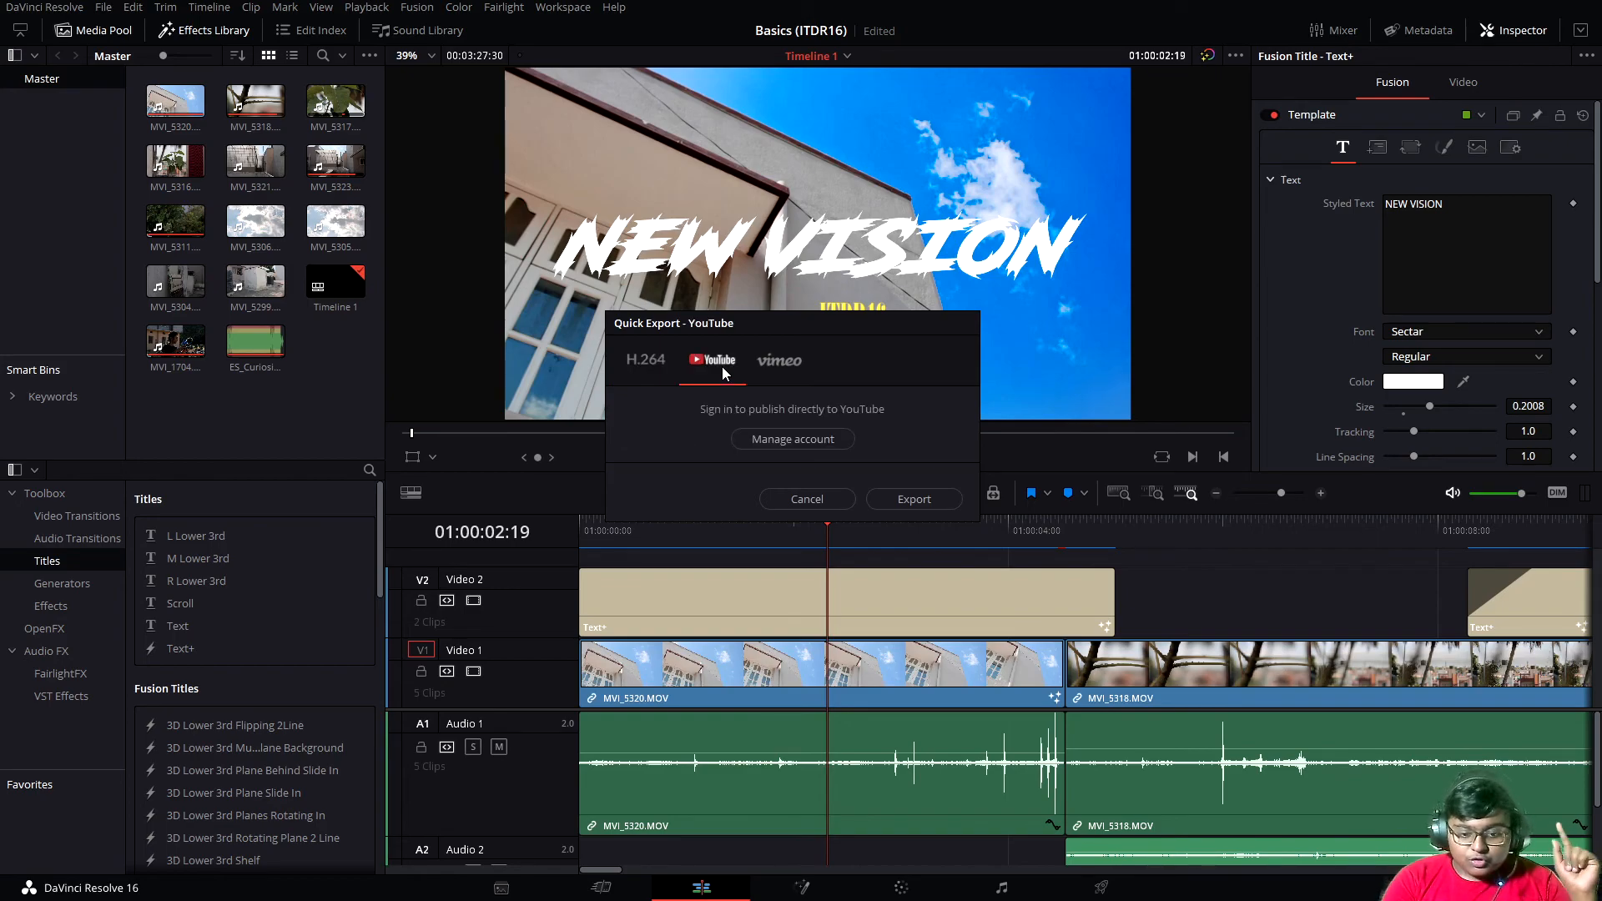
left_click(766, 364)
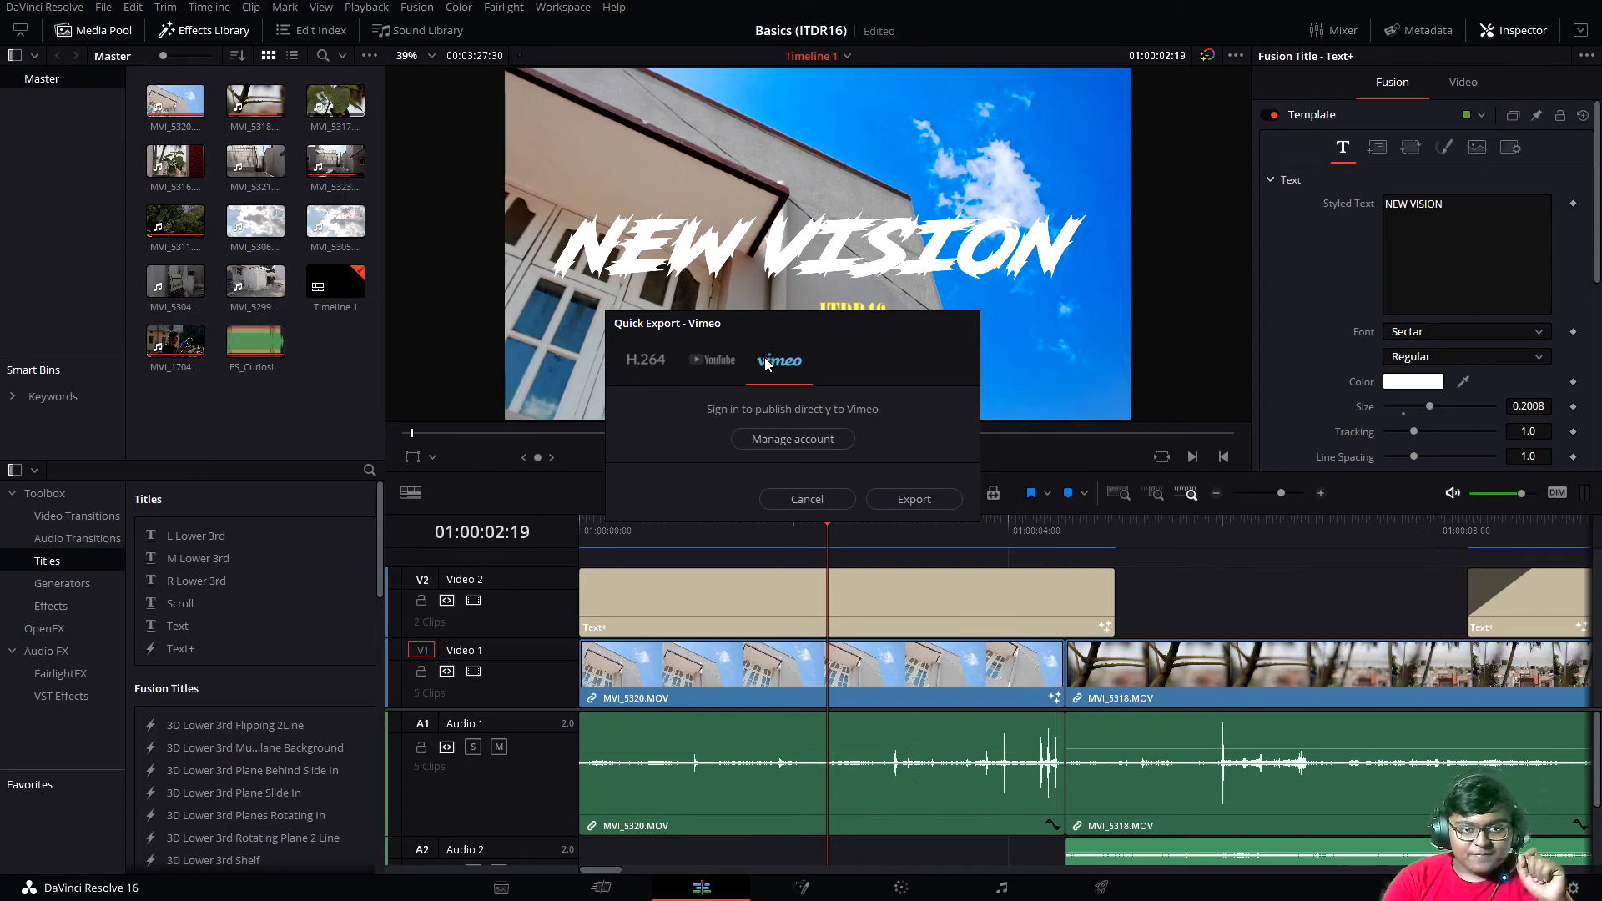
left_click(648, 364)
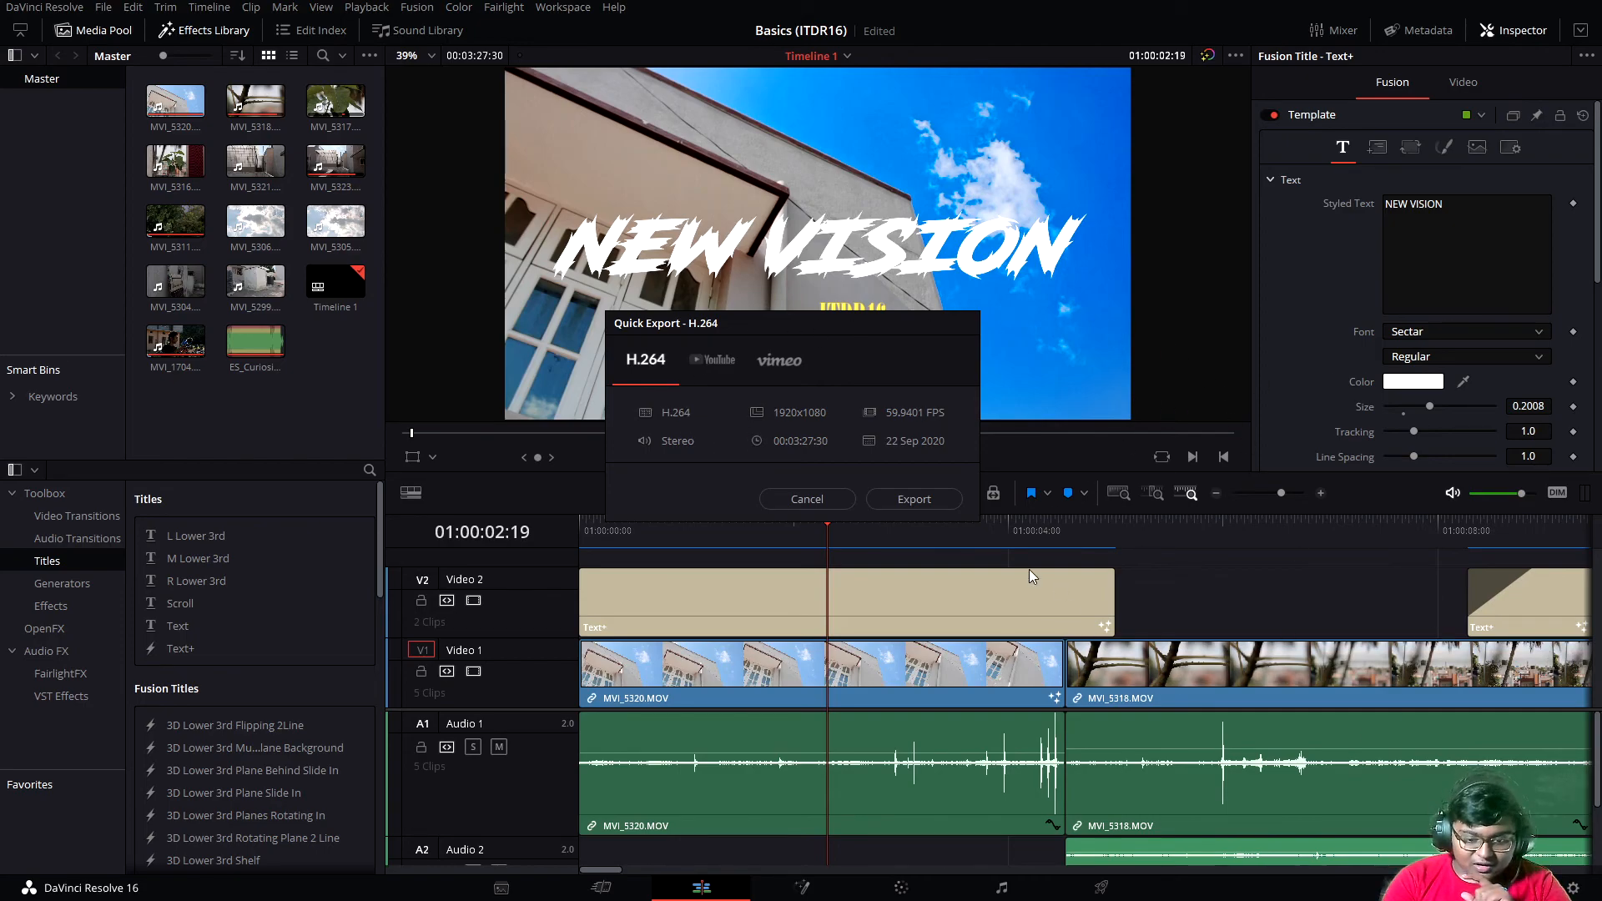
left_click(716, 364)
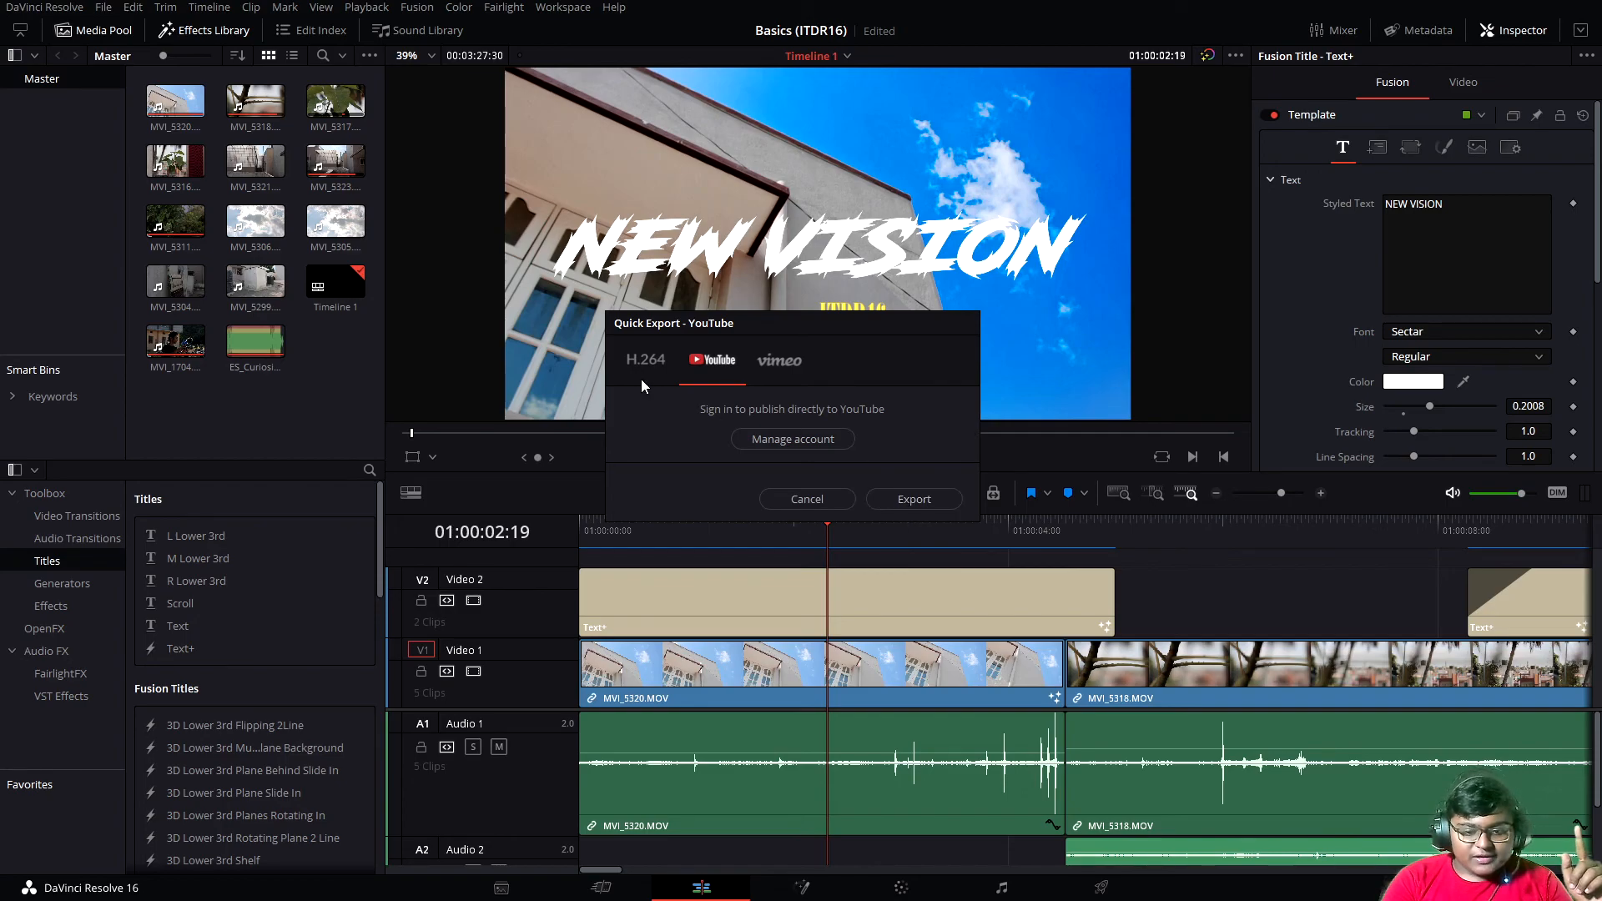
left_click(672, 367)
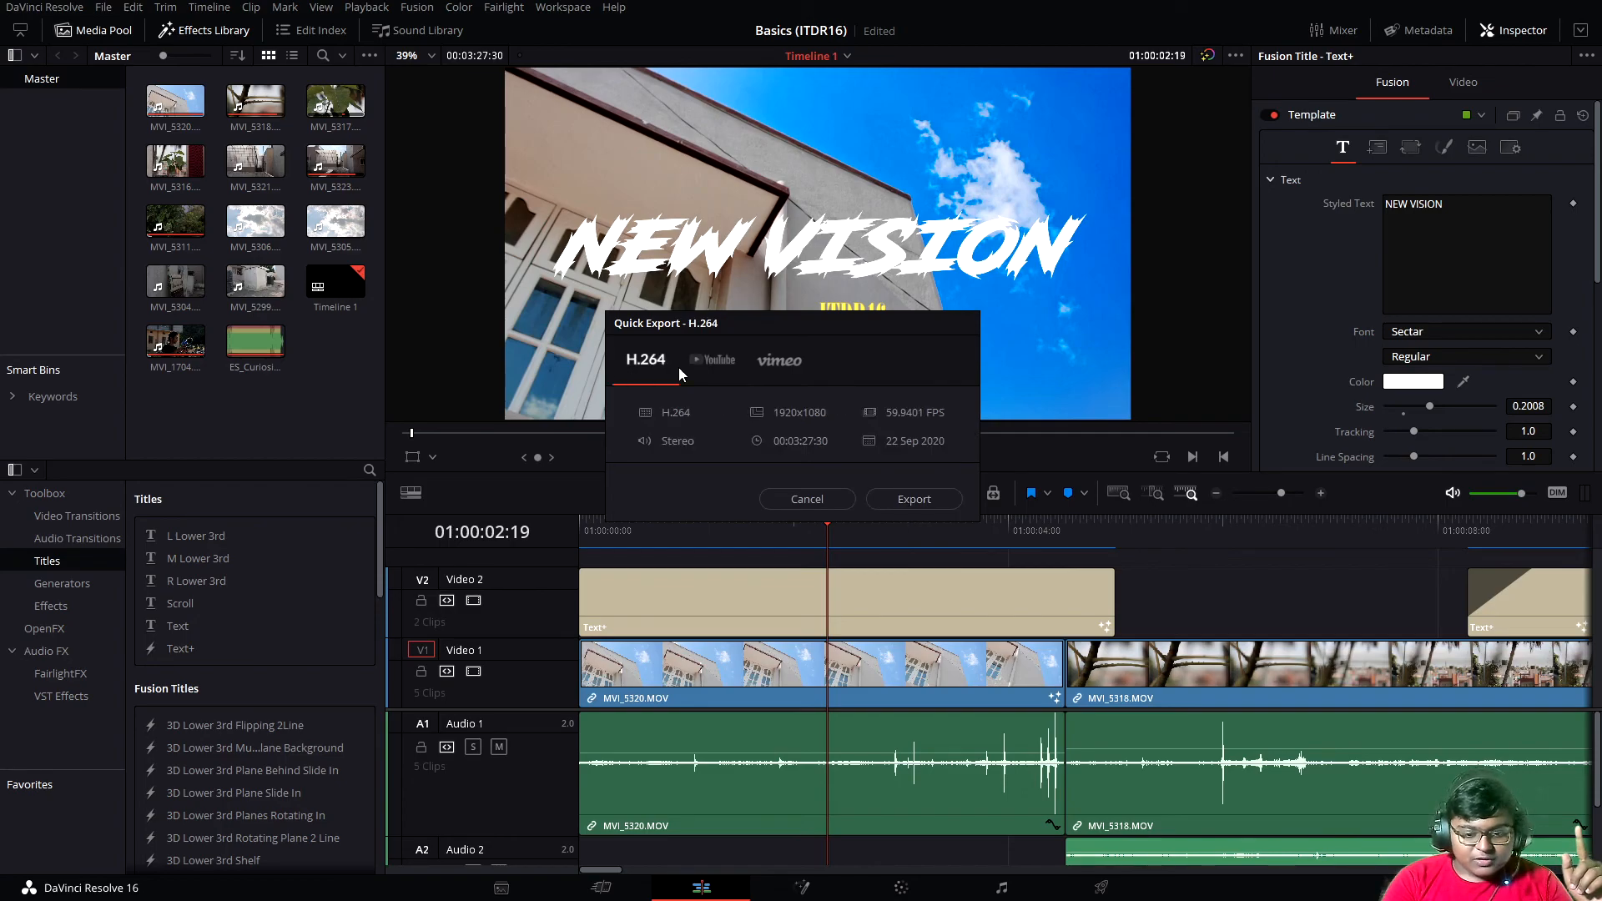
- Start the H.264 quick export, choose the Exports folder as its destination and clear the suggested file name
left_click(878, 506)
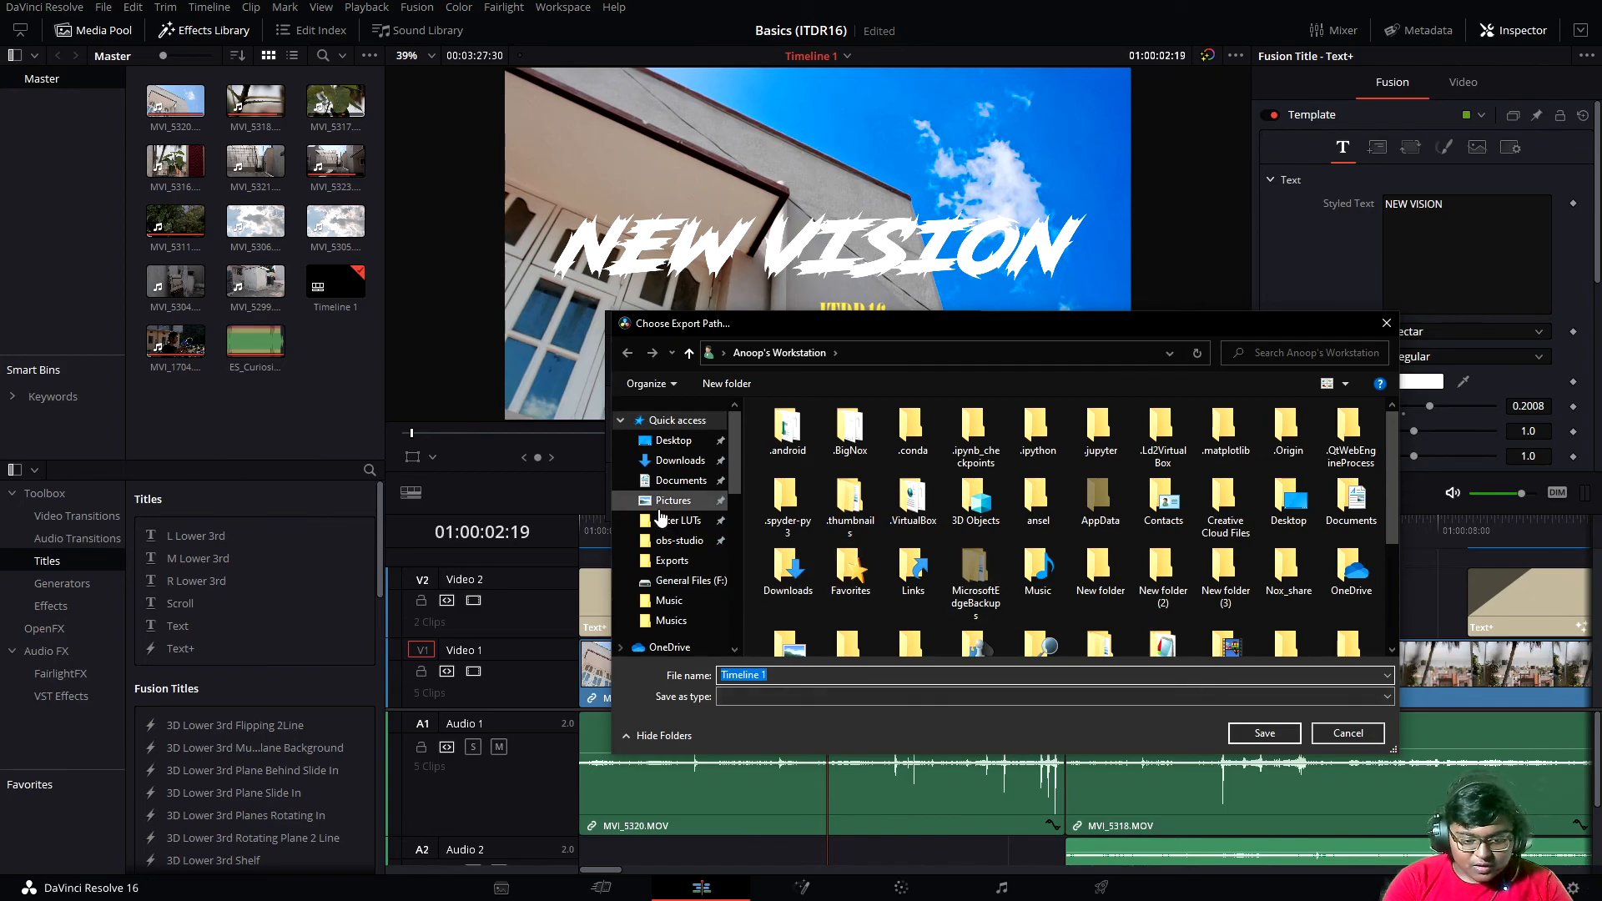
left_click(672, 560)
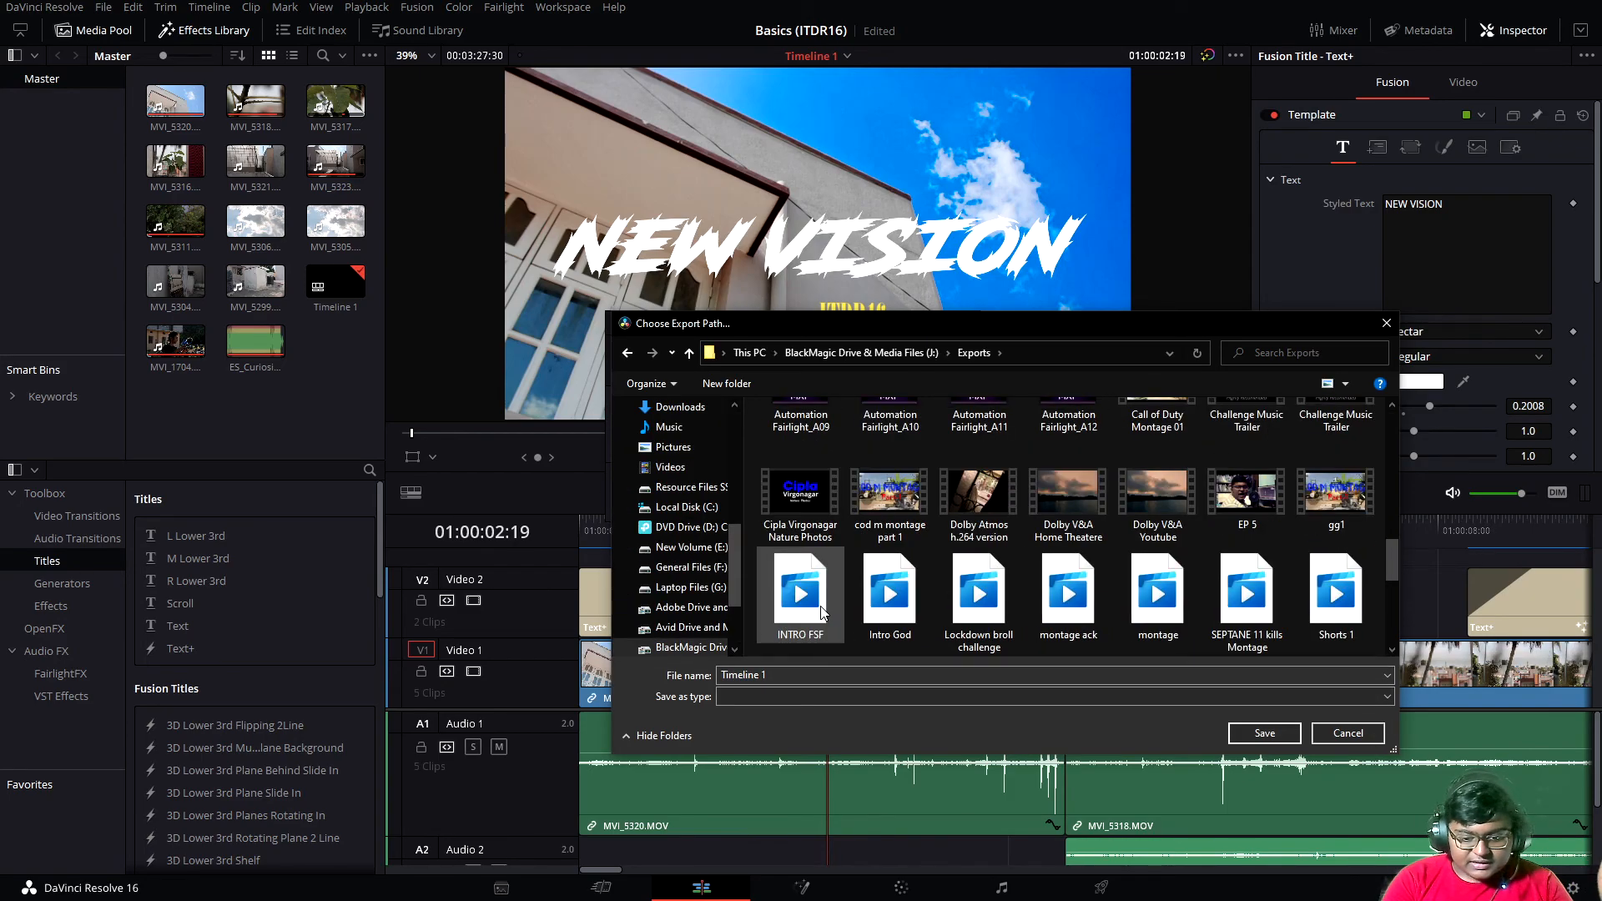
scroll(822, 614, "down", 5)
left_click(832, 673)
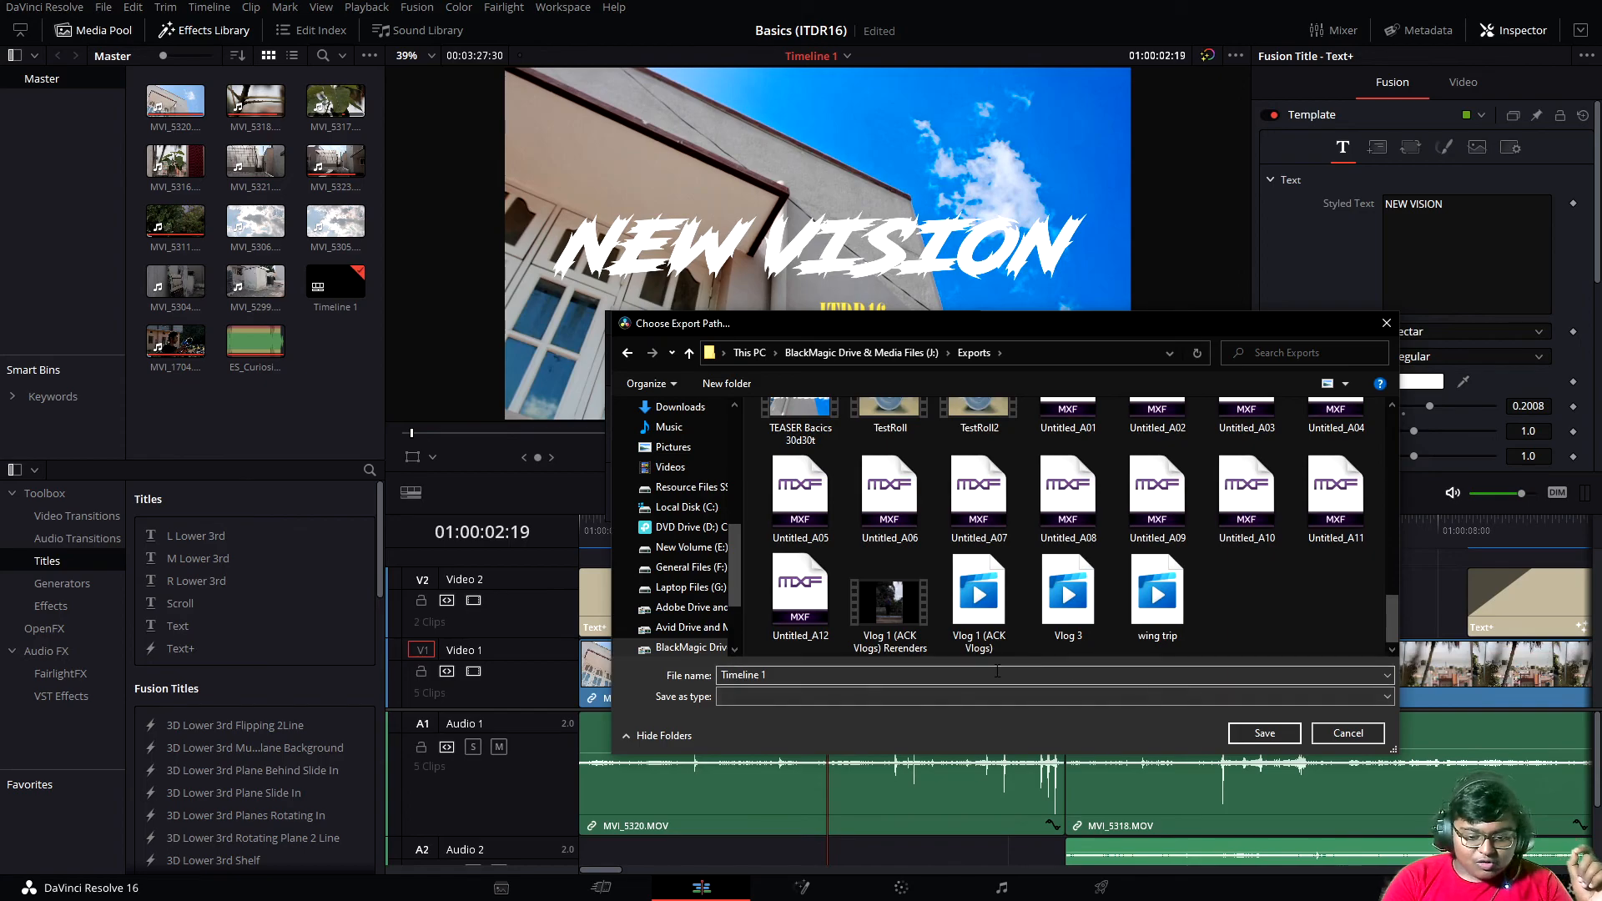
key("BackSpace")
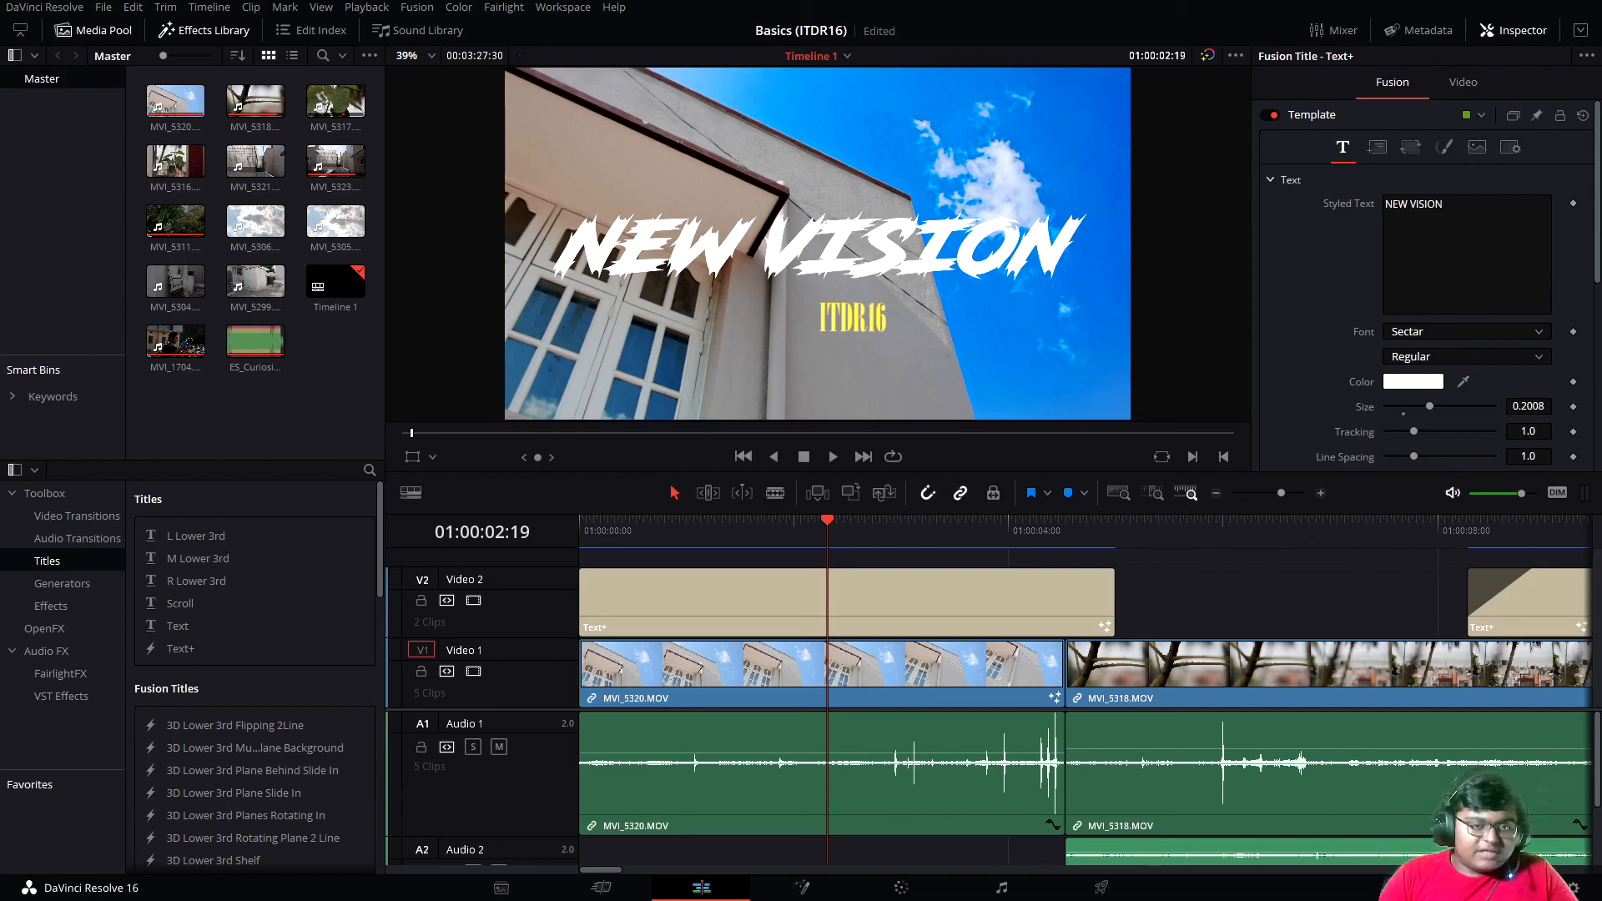
- Open the Deliver page and review the settings of the YouTube, Vimeo, H.264 Master and Custom render presets
left_click(1101, 888)
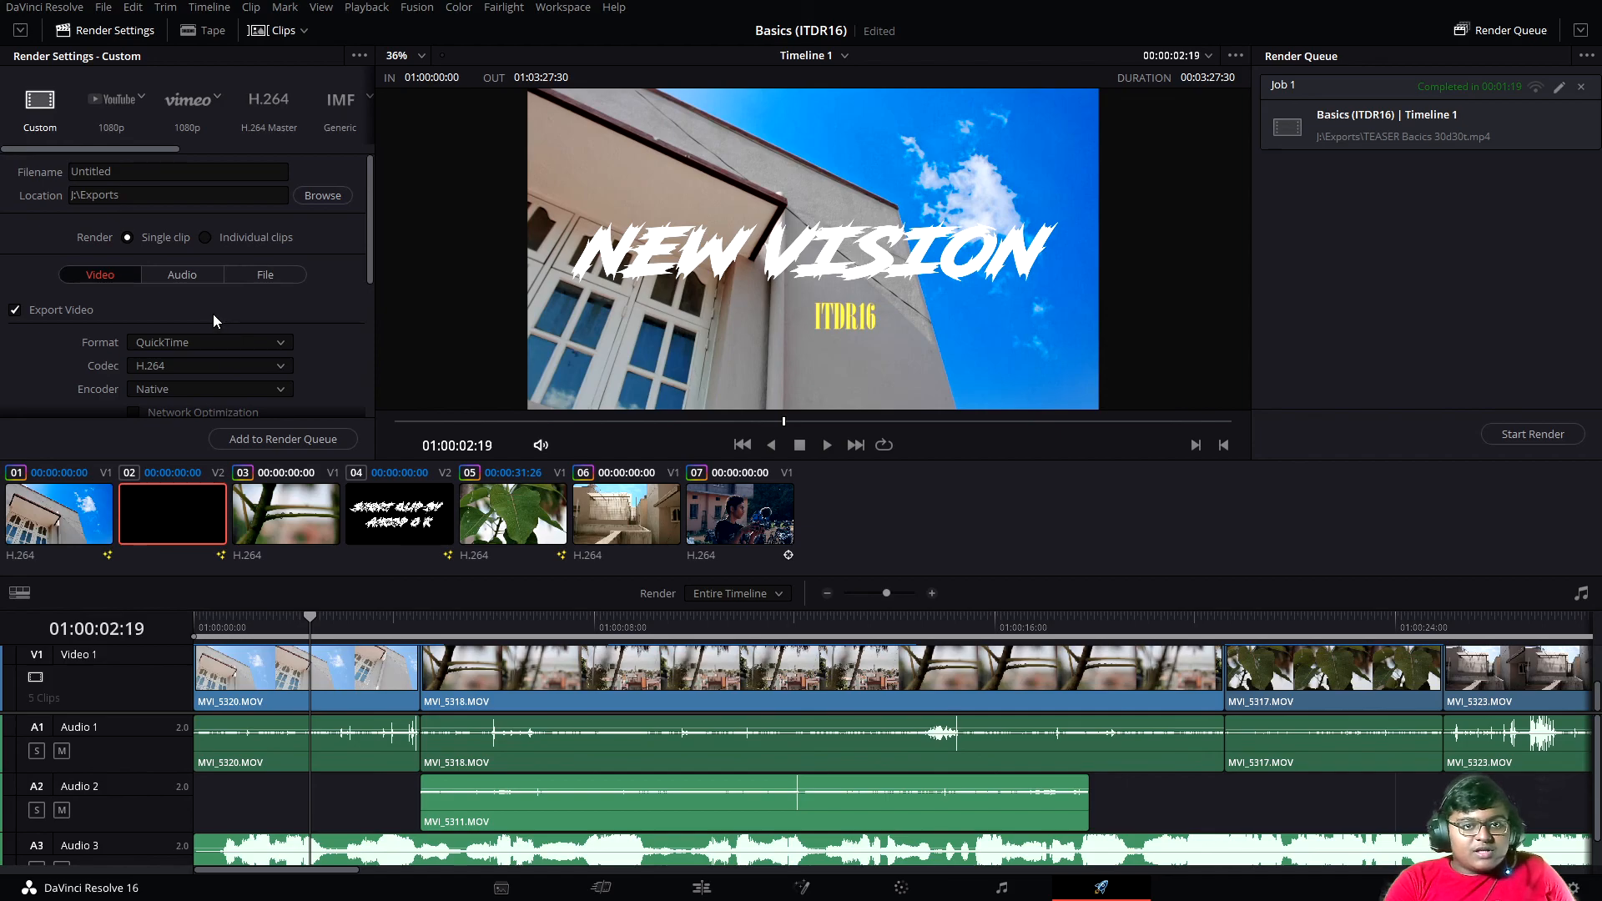
scroll(298, 289, "down", 3)
left_click(105, 102)
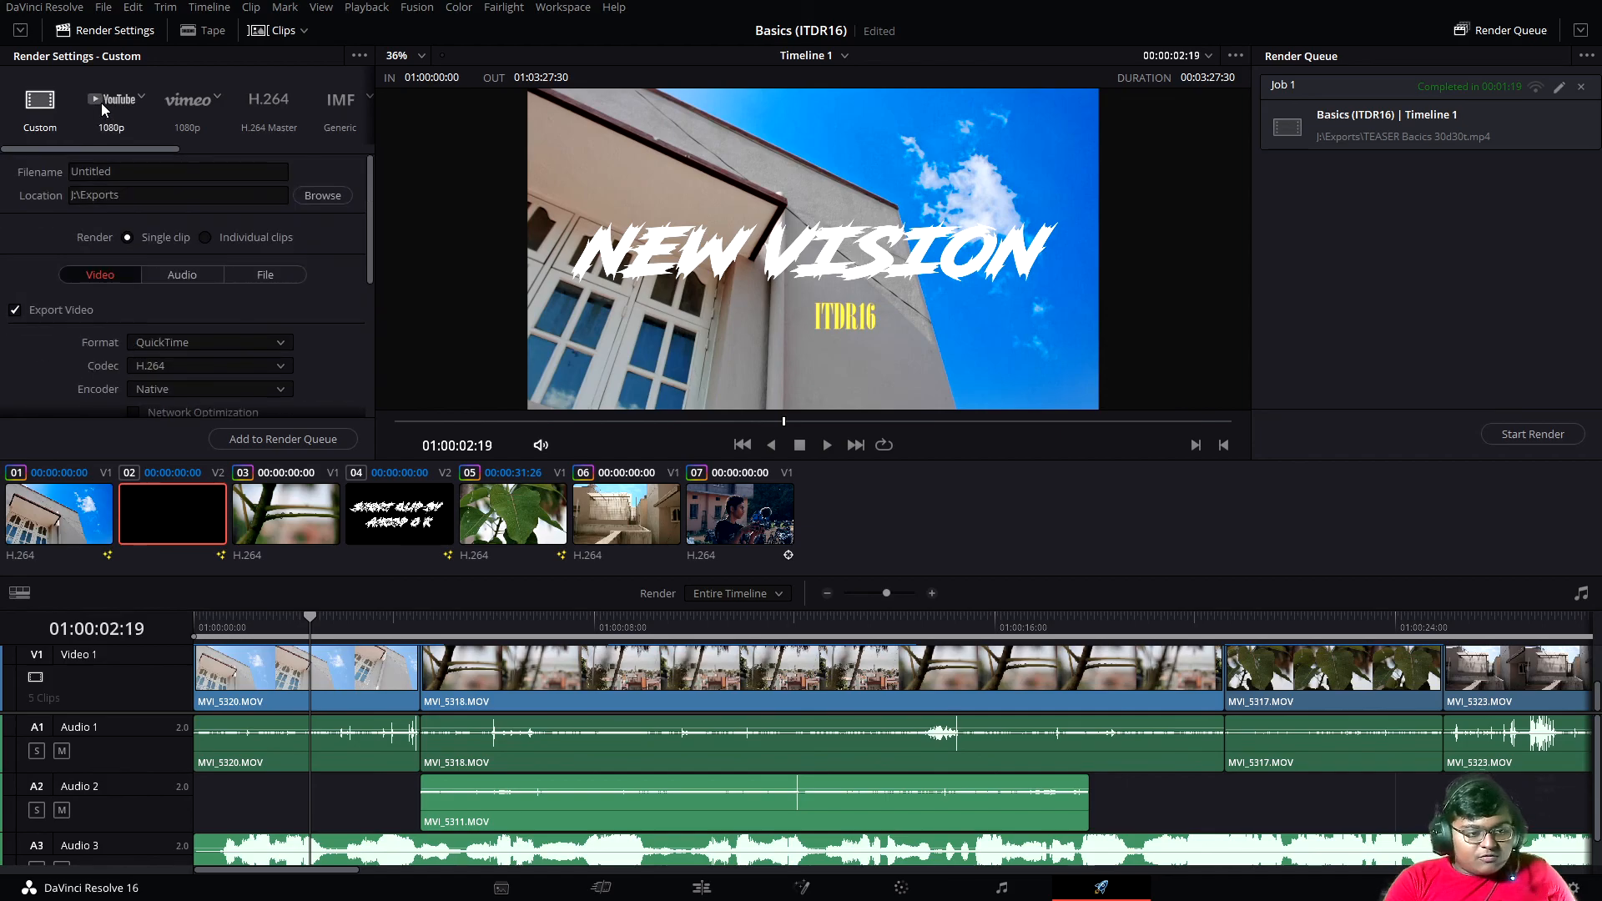
left_click(199, 123)
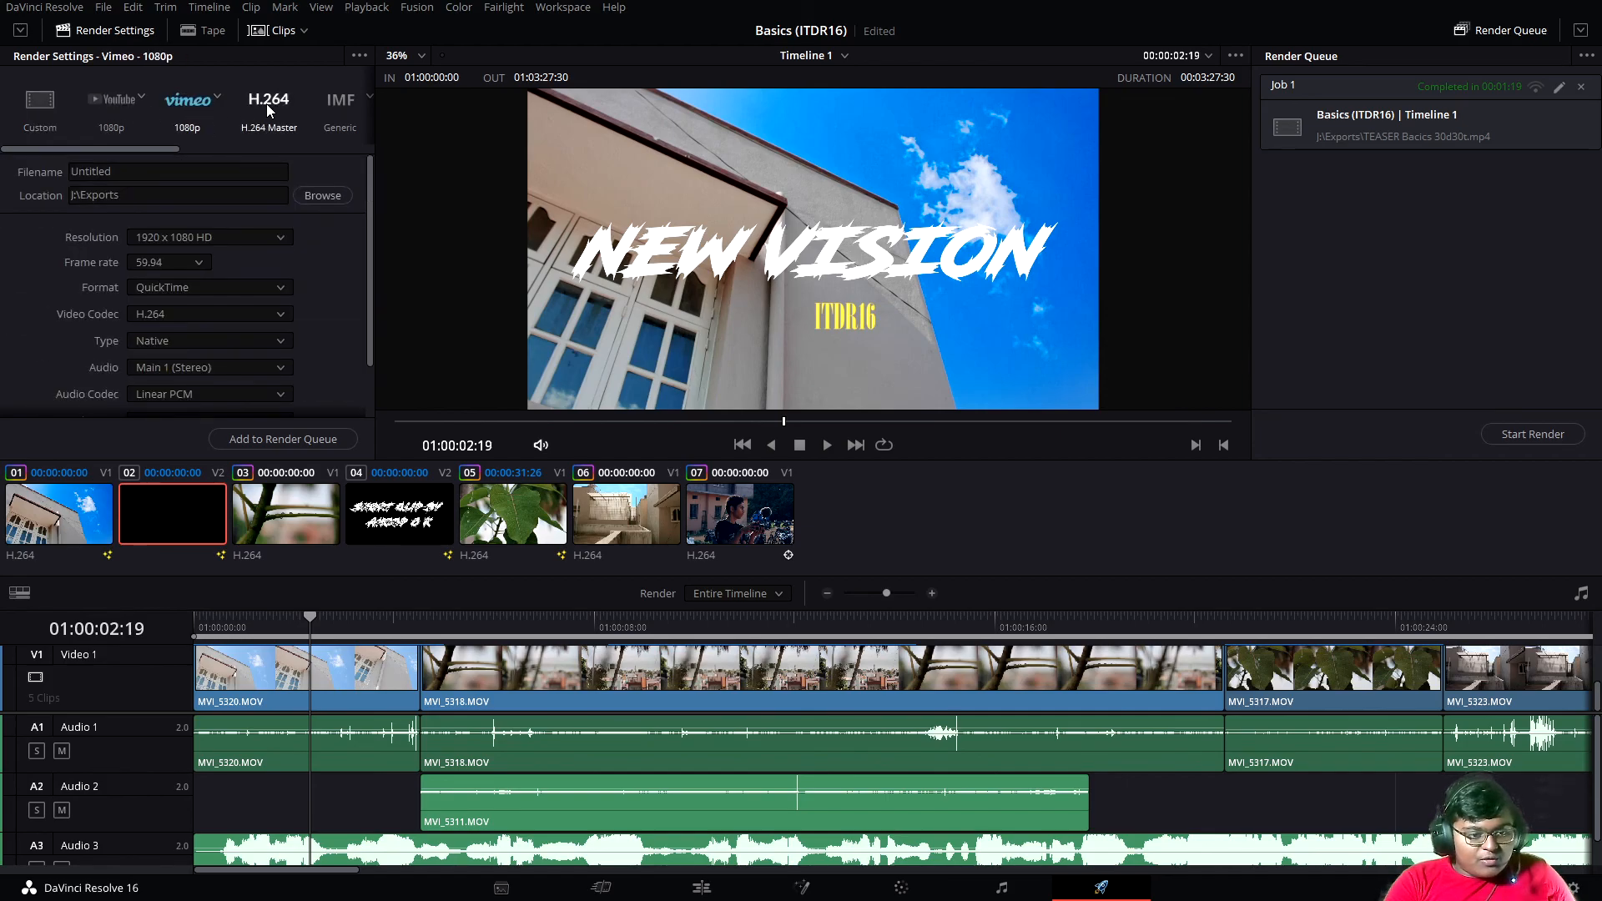
left_click(267, 104)
left_click(40, 101)
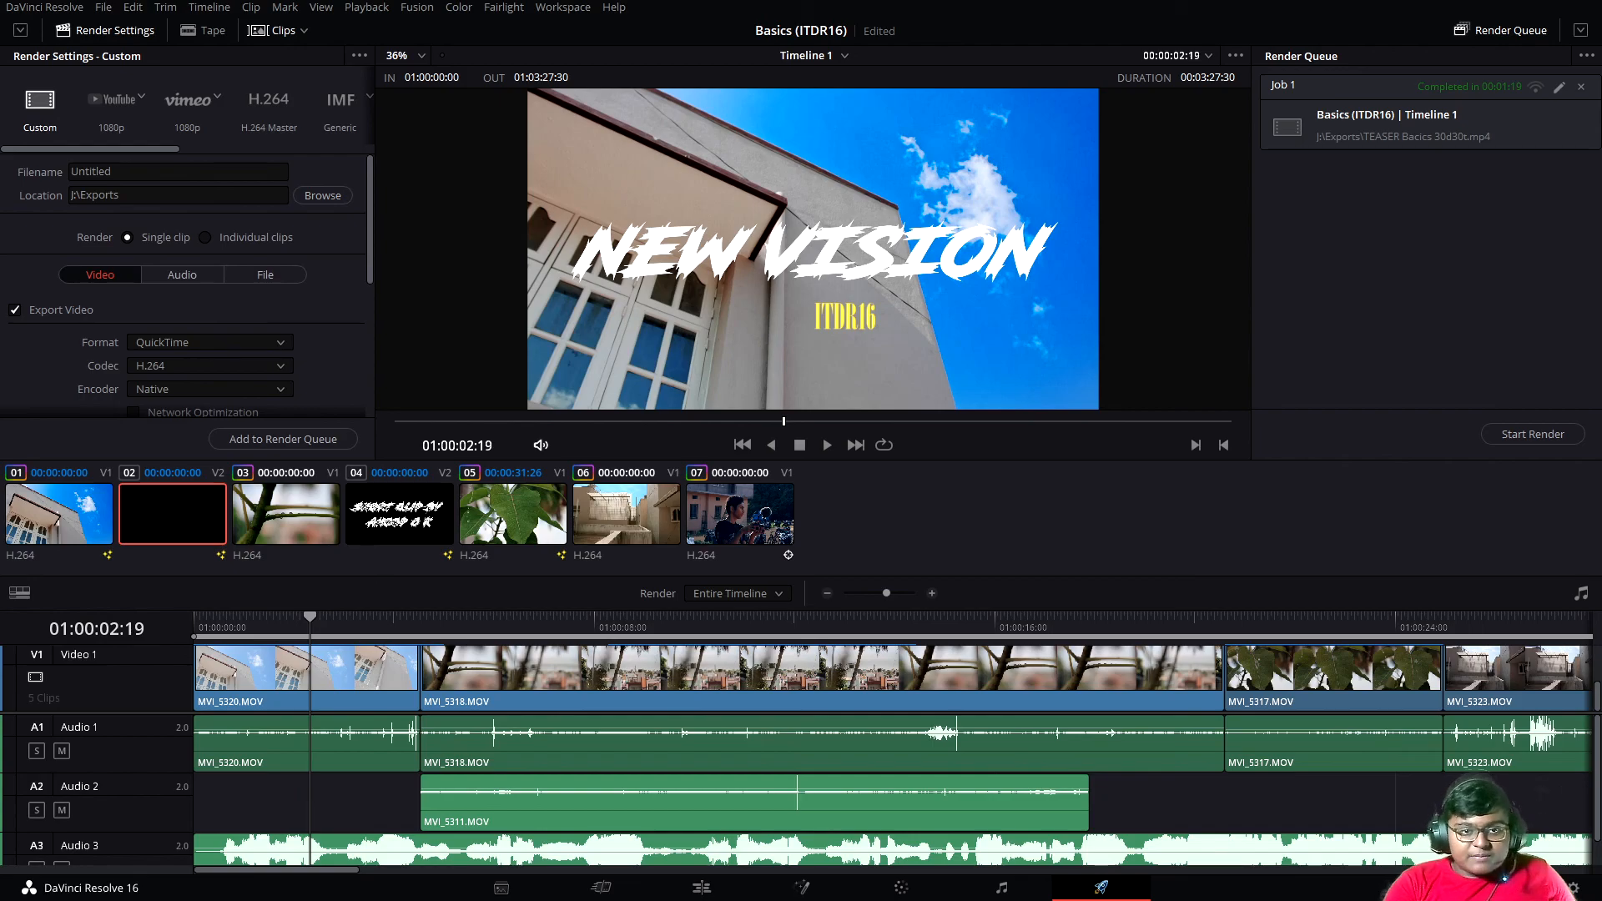
scroll(181, 304, "down", 3)
scroll(180, 304, "up", 3)
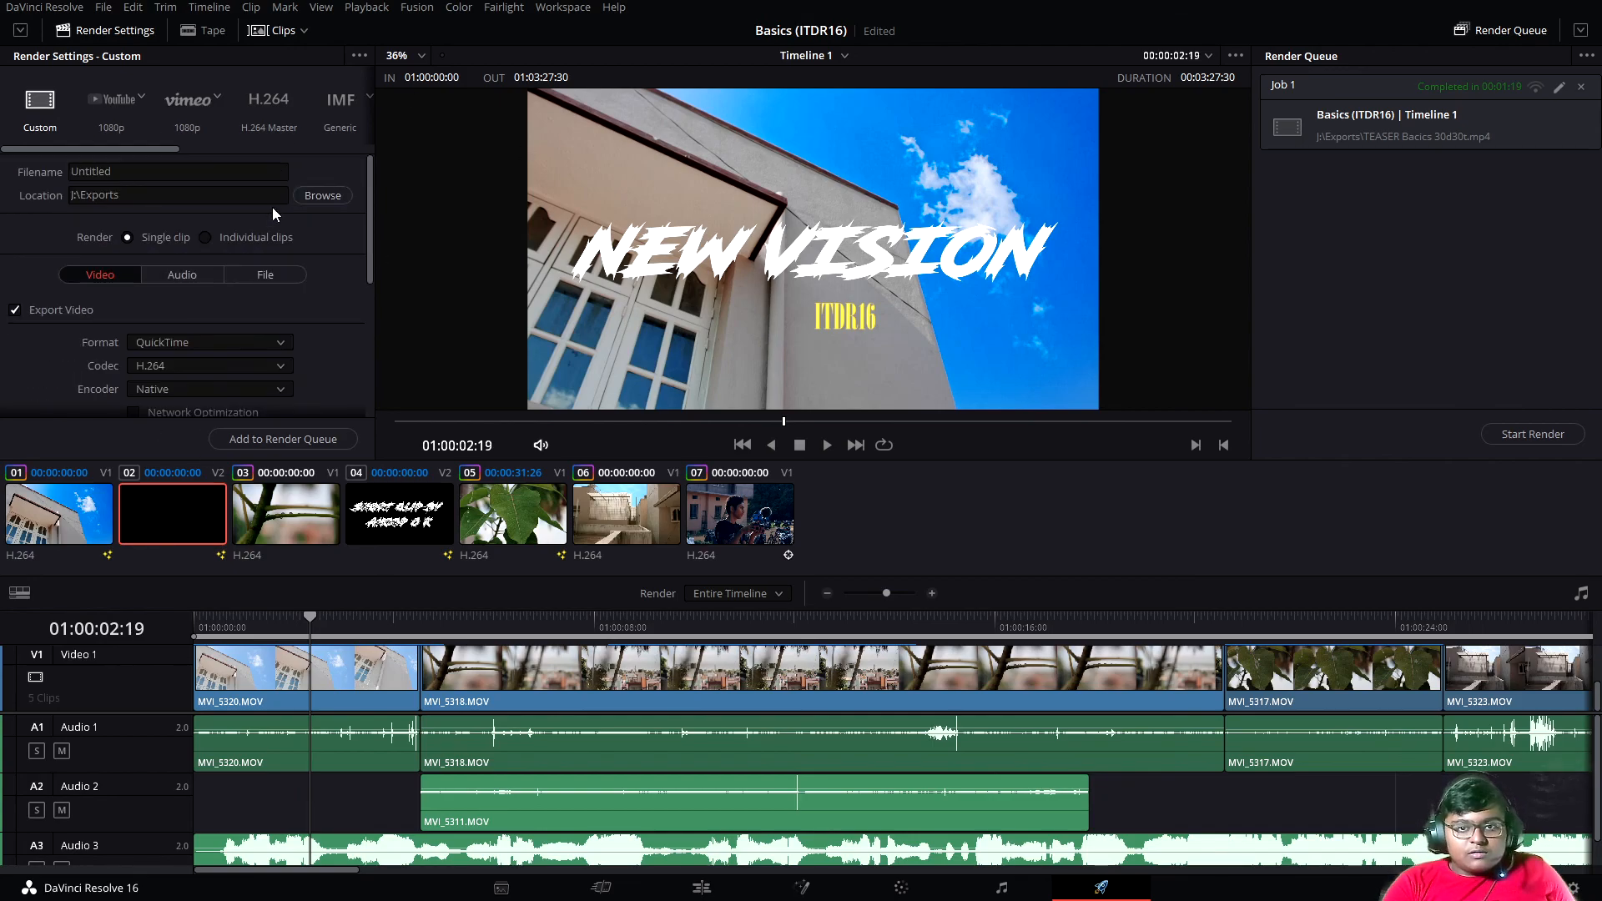
- Apply the YouTube 1080p render preset and review its resolution and format options, keeping QuickTime as the format
left_click(108, 125)
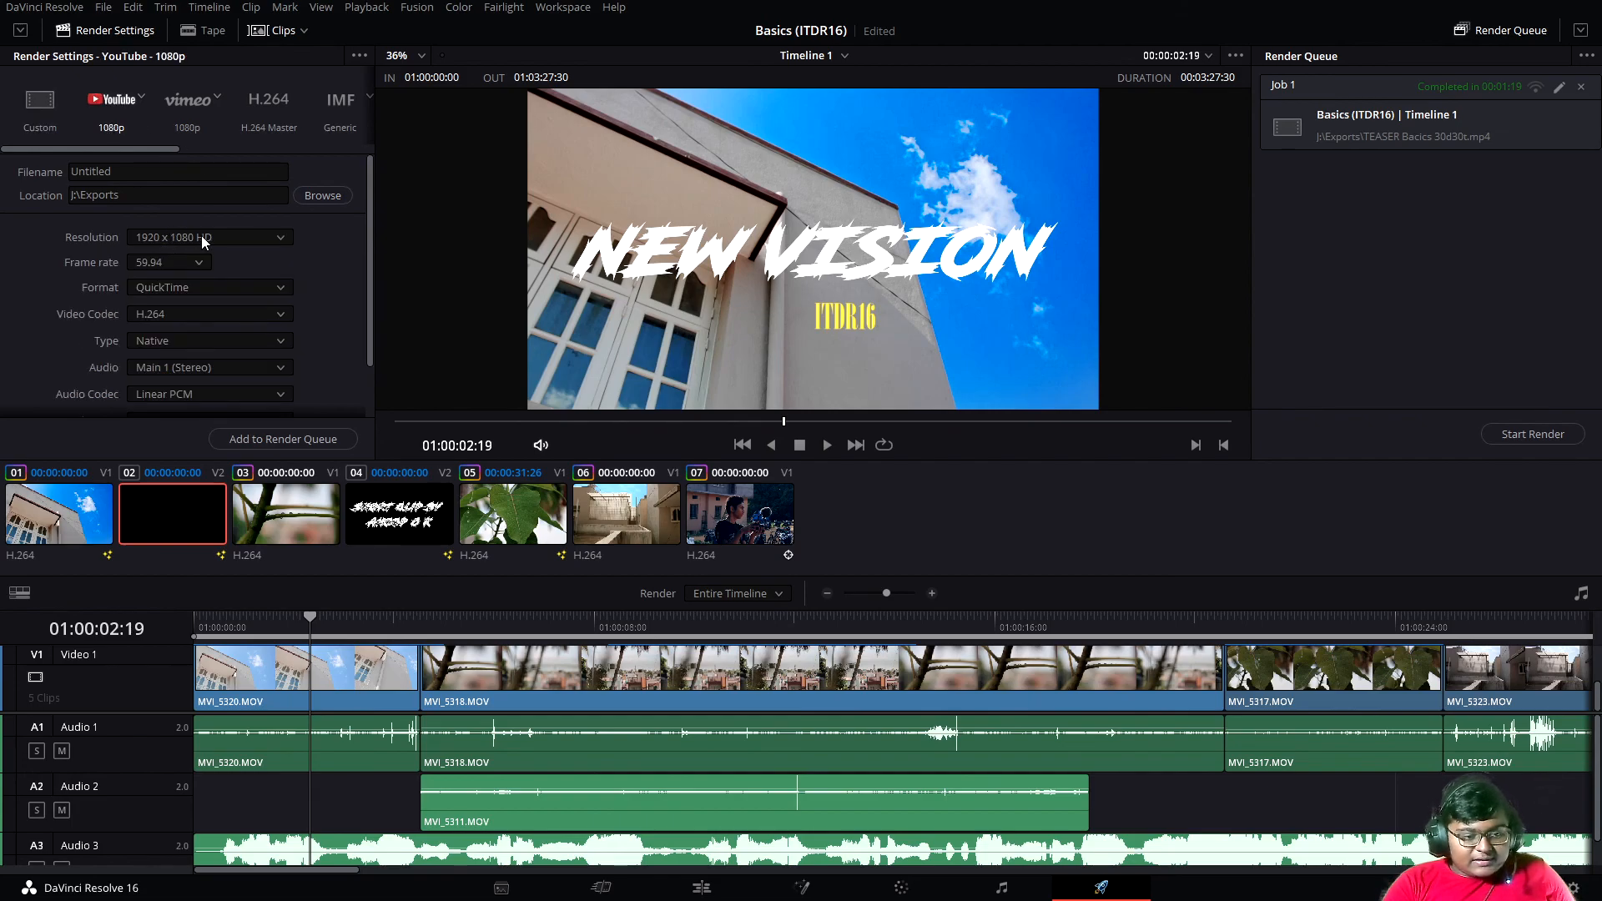
scroll(237, 308, "down", 2)
scroll(210, 322, "up", 2)
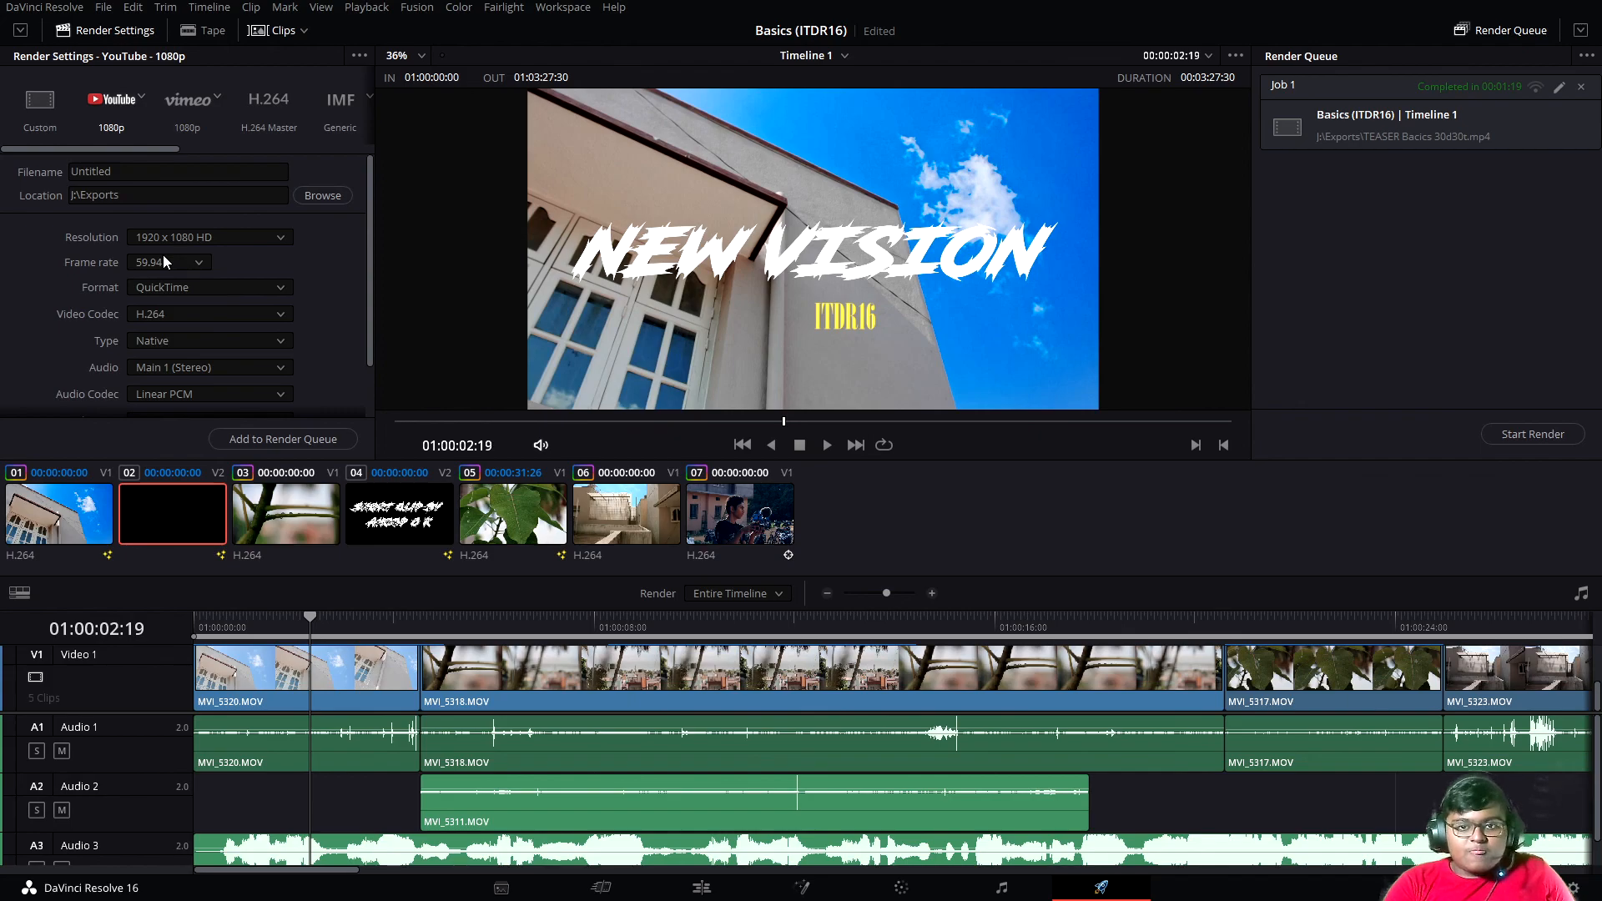
left_click(205, 239)
left_click(205, 240)
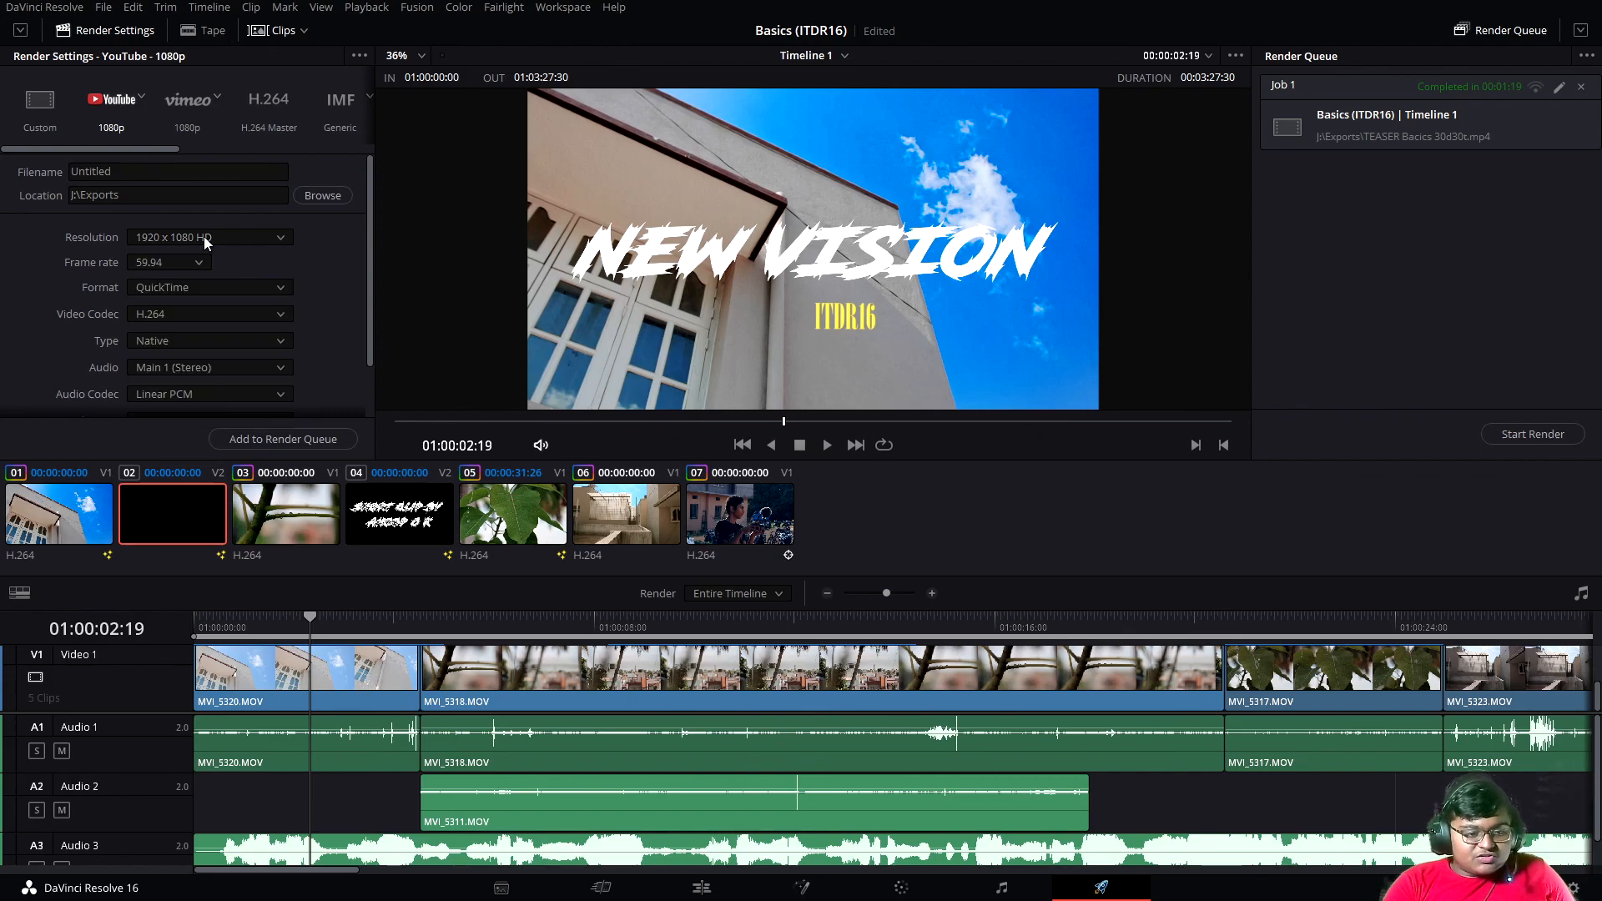
left_click(182, 288)
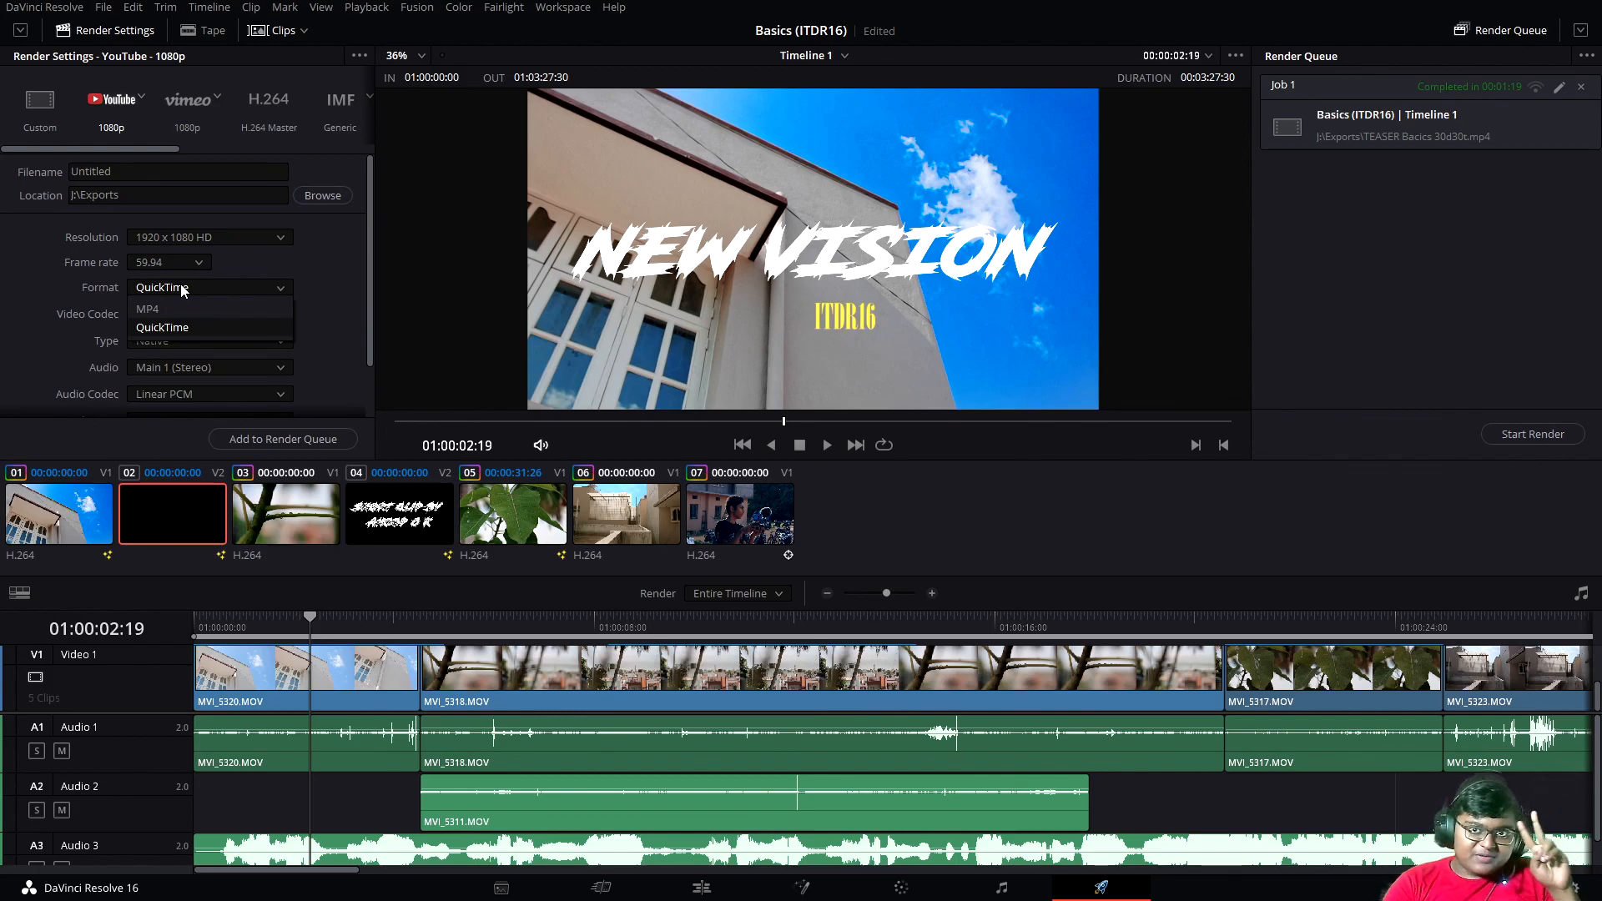
left_click(182, 288)
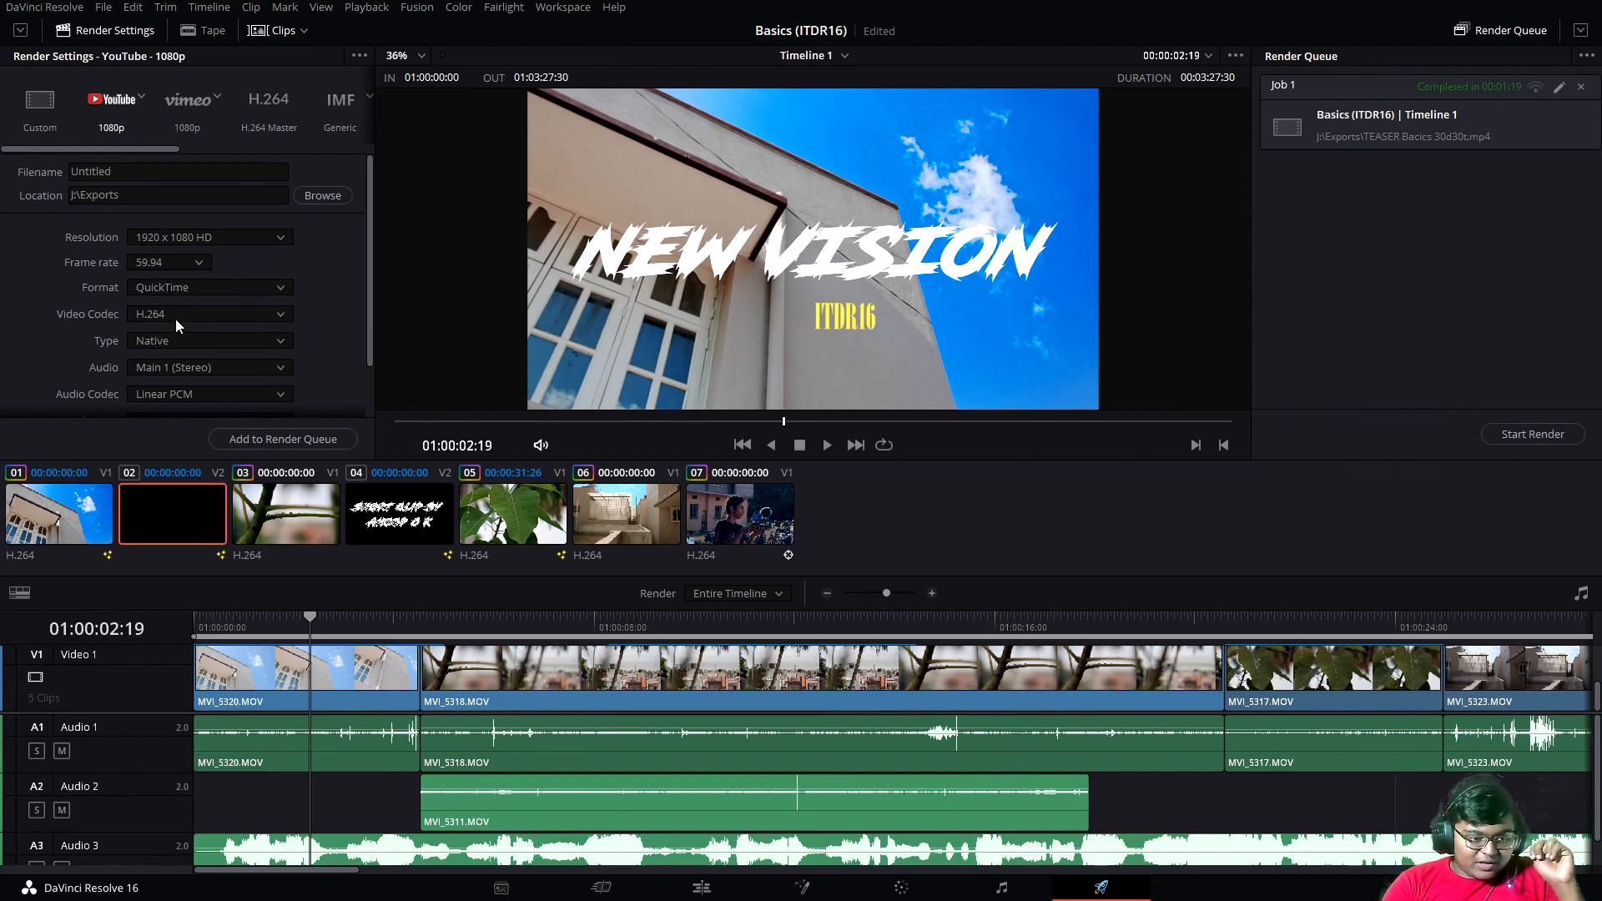
- Name the output file "NEW VISION Basics ITDR16" and set the render range to Entire Timeline
left_click(137, 169)
key("ctrl+a")
key("BackSpace")
type("FEW VISION Basics ITDR16")
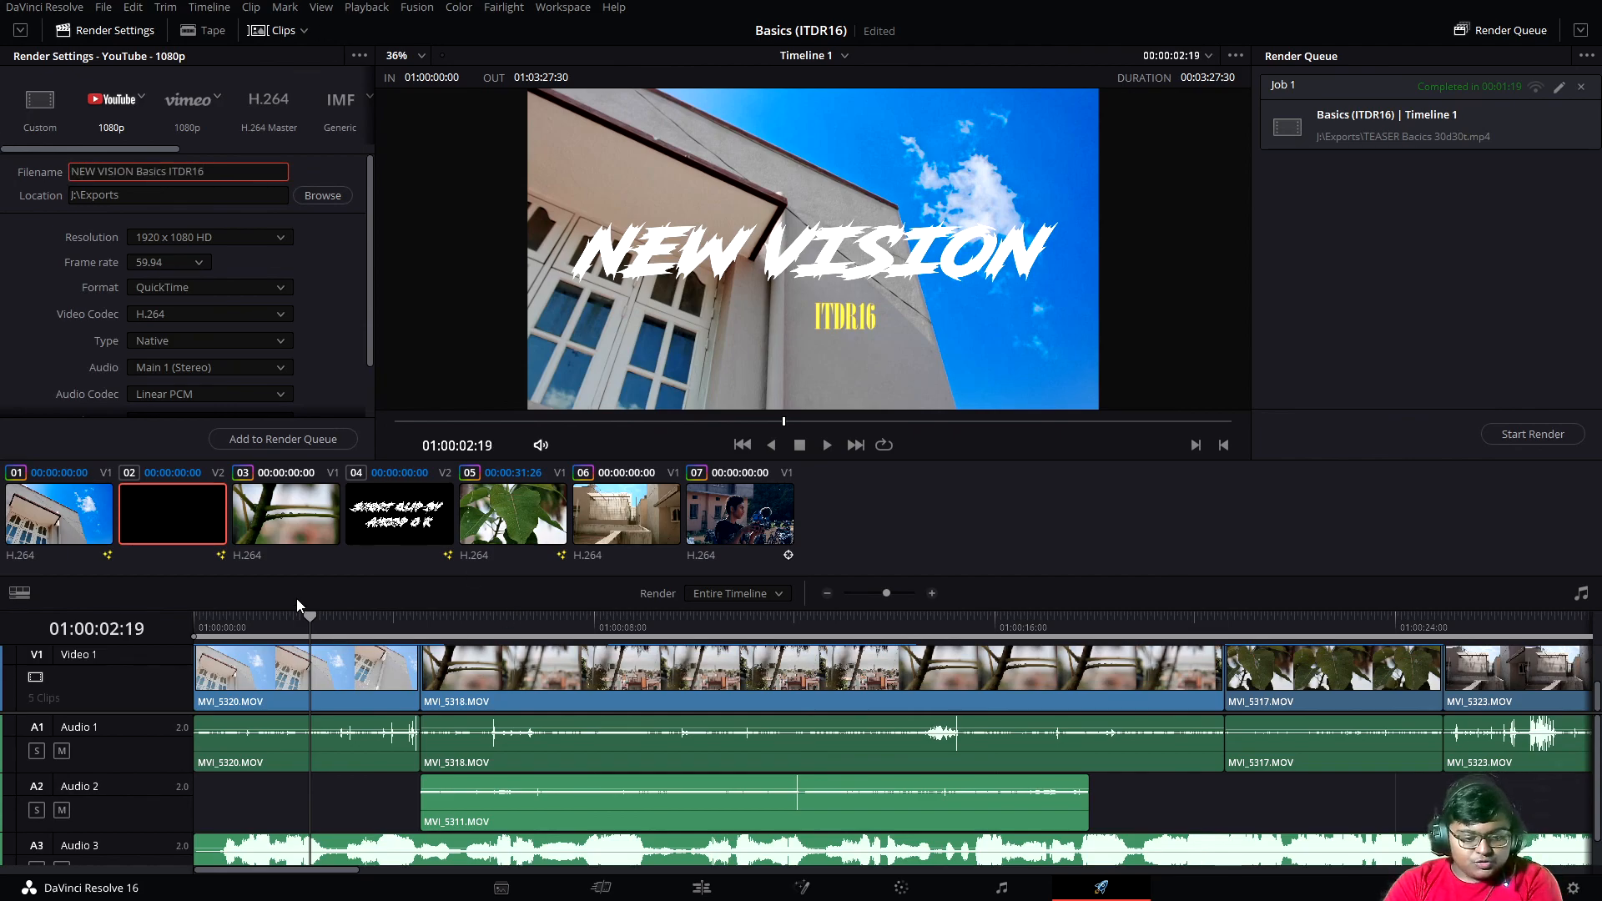
left_click_drag(310, 626, 155, 619)
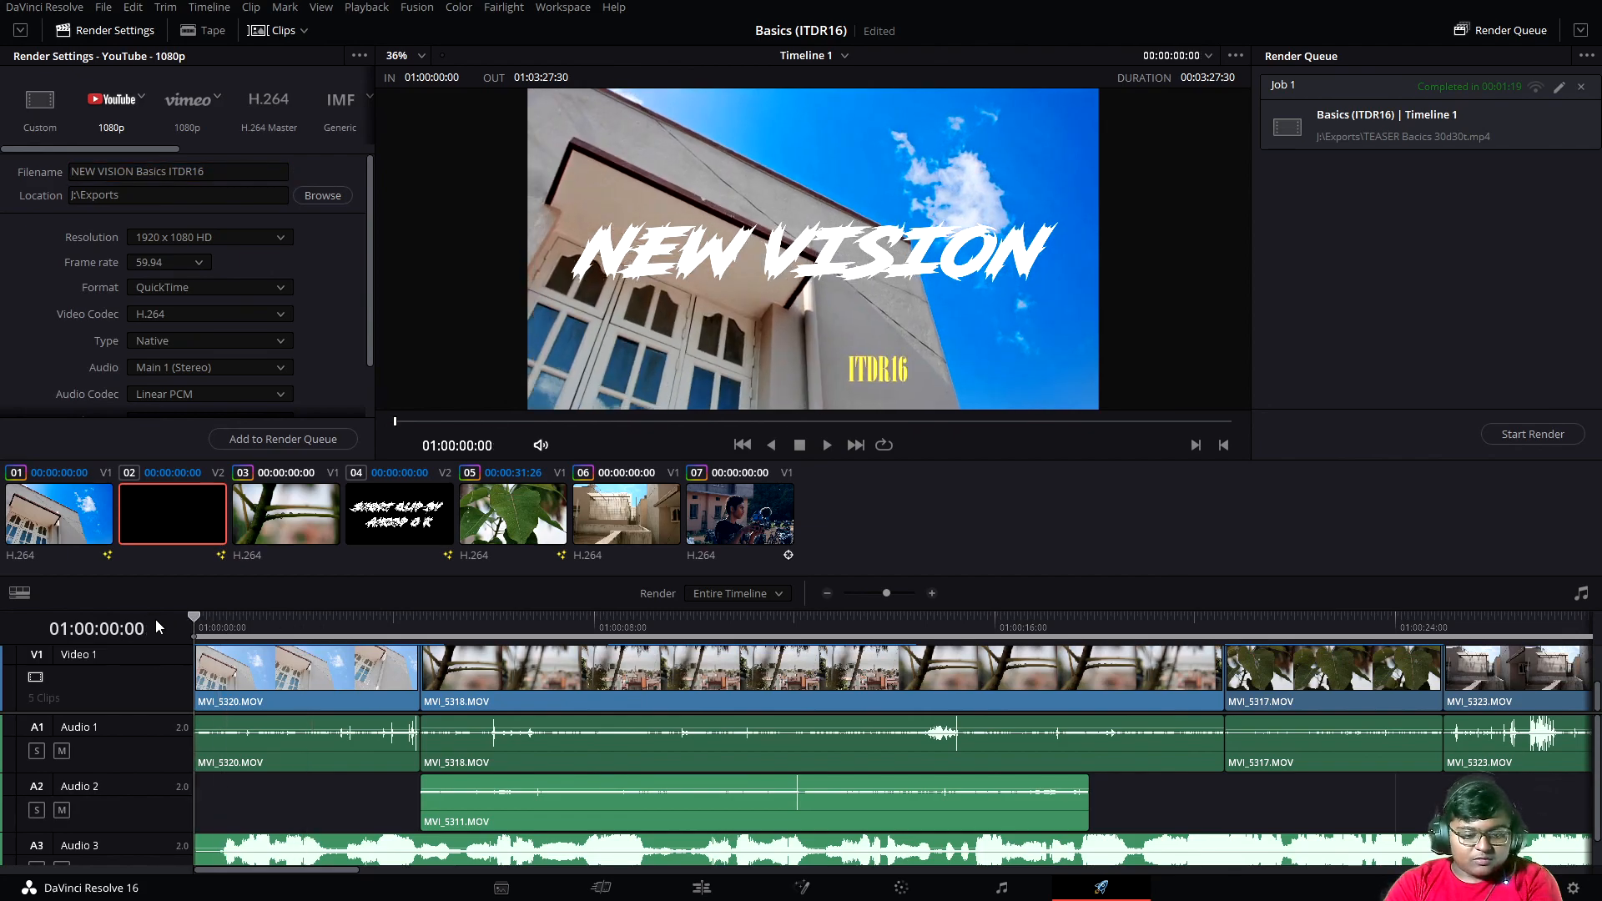
left_click(706, 597)
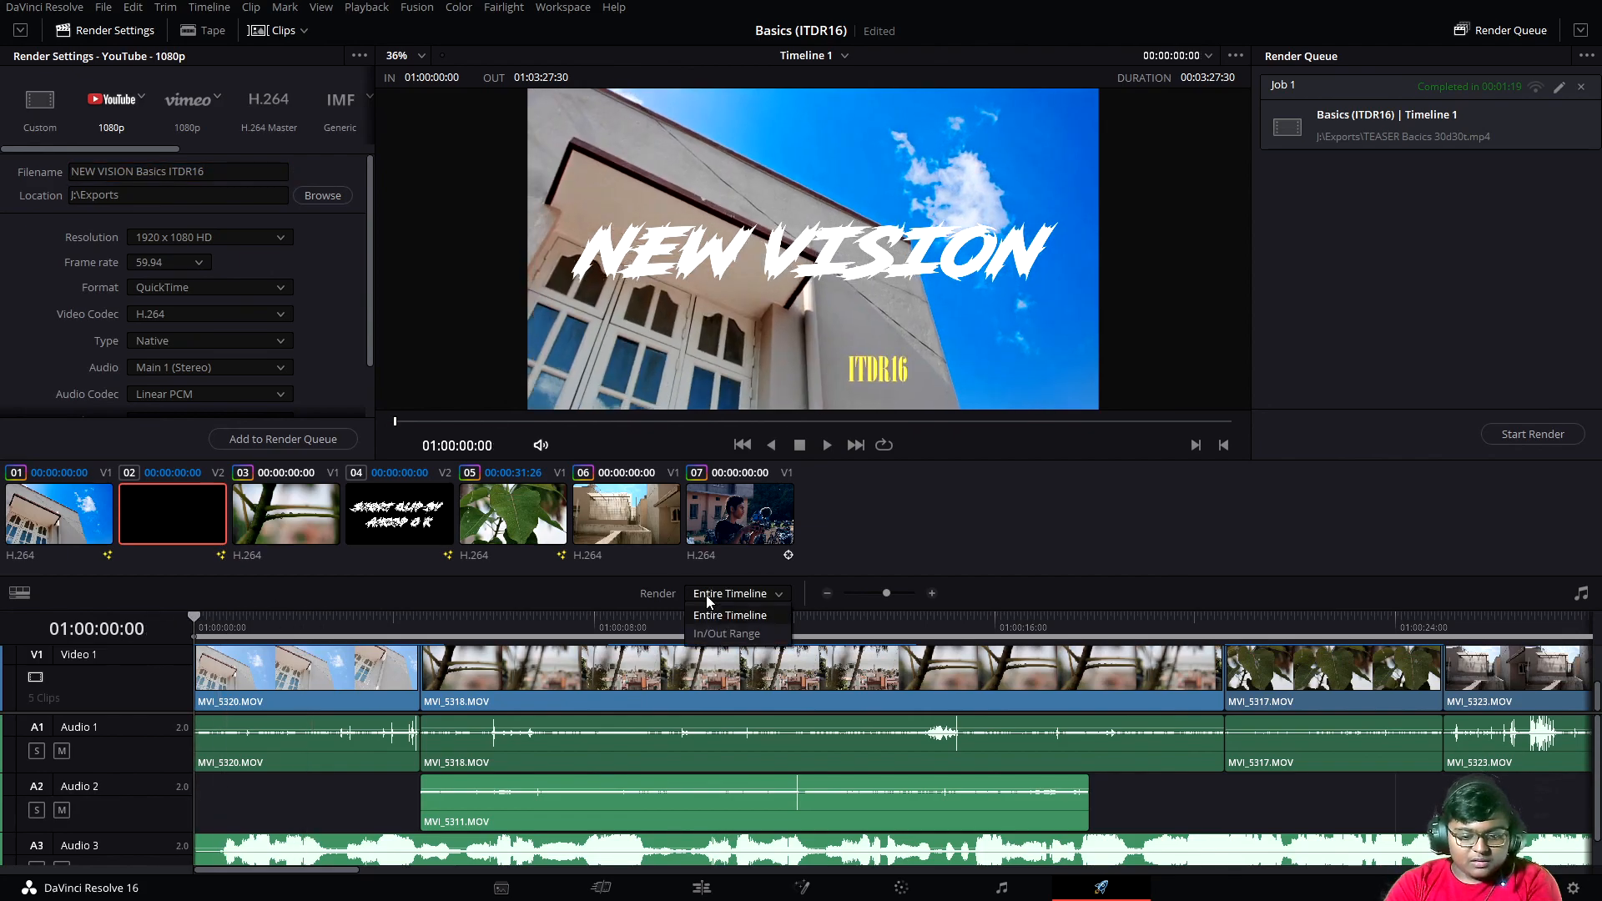
left_click(757, 621)
- Mark a render range on the timeline with the in point at 01:00:03:12 and the out point at 01:00:31:17
left_click(354, 616)
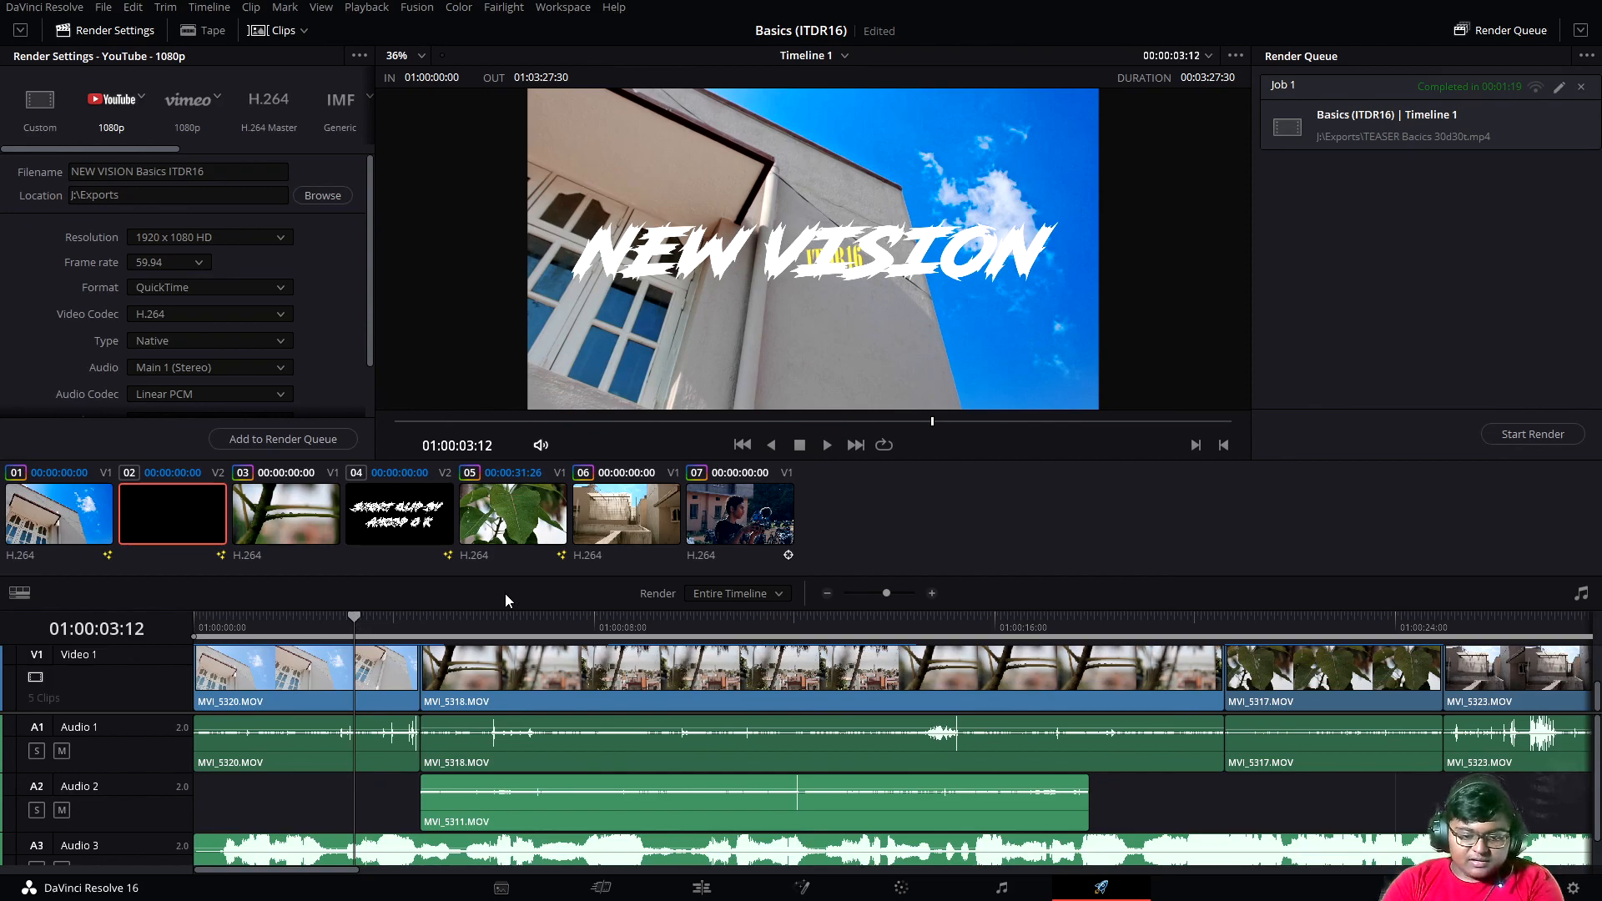
key("i")
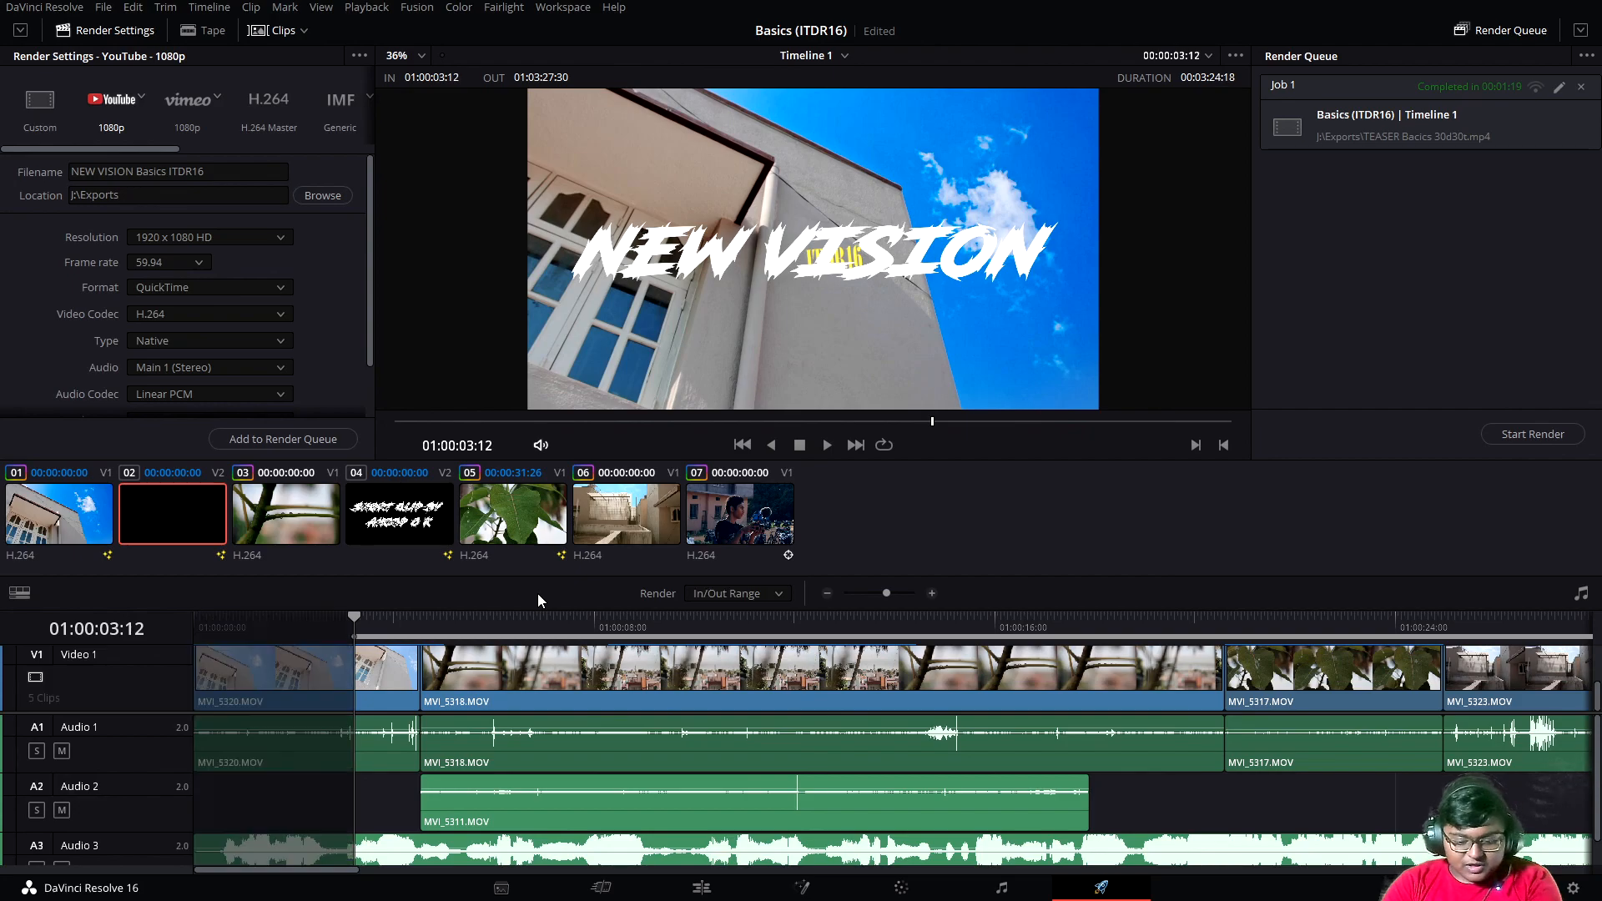
left_click_drag(1244, 624, 1534, 634)
key("o")
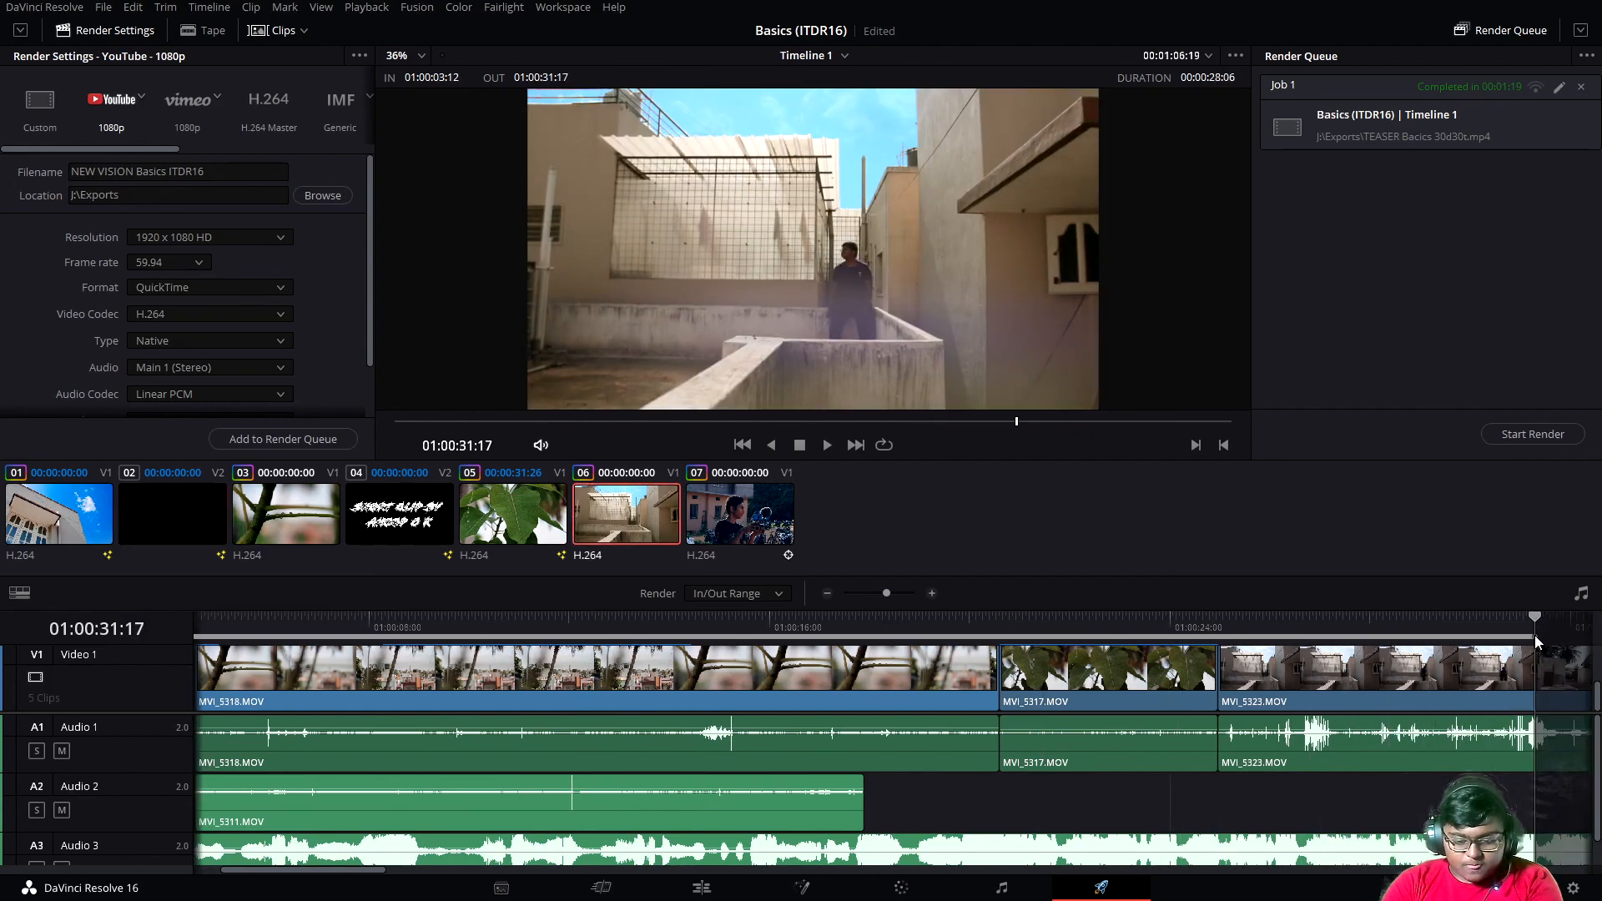
- Switch the render range back to Entire Timeline and add the YouTube render to the queue, keeping its default job name
left_click(726, 593)
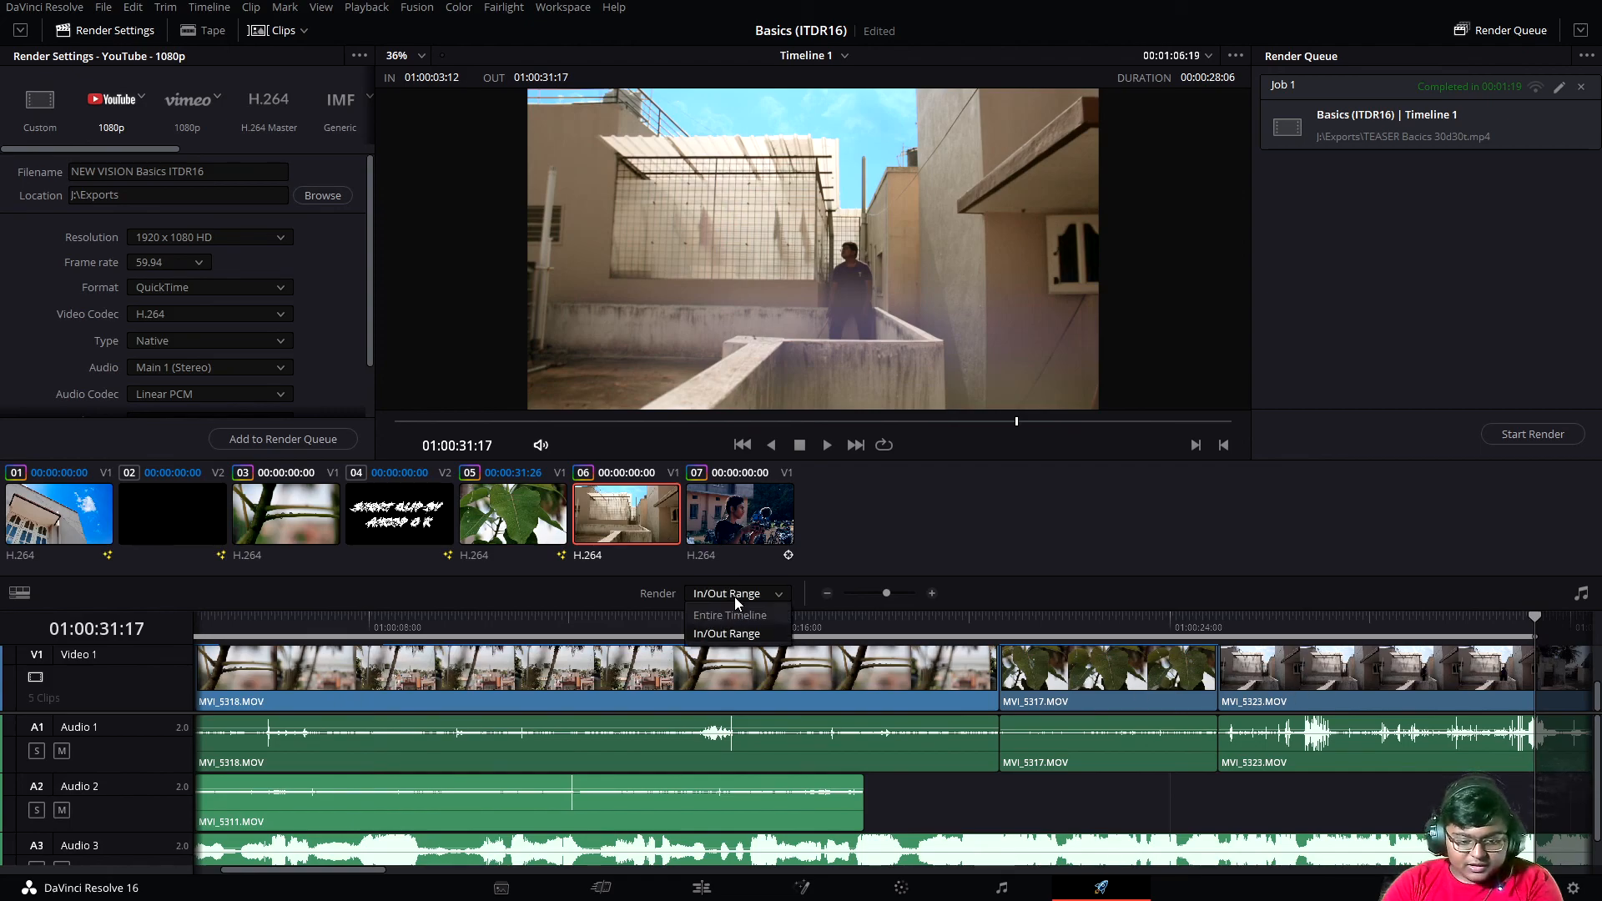
left_click(756, 612)
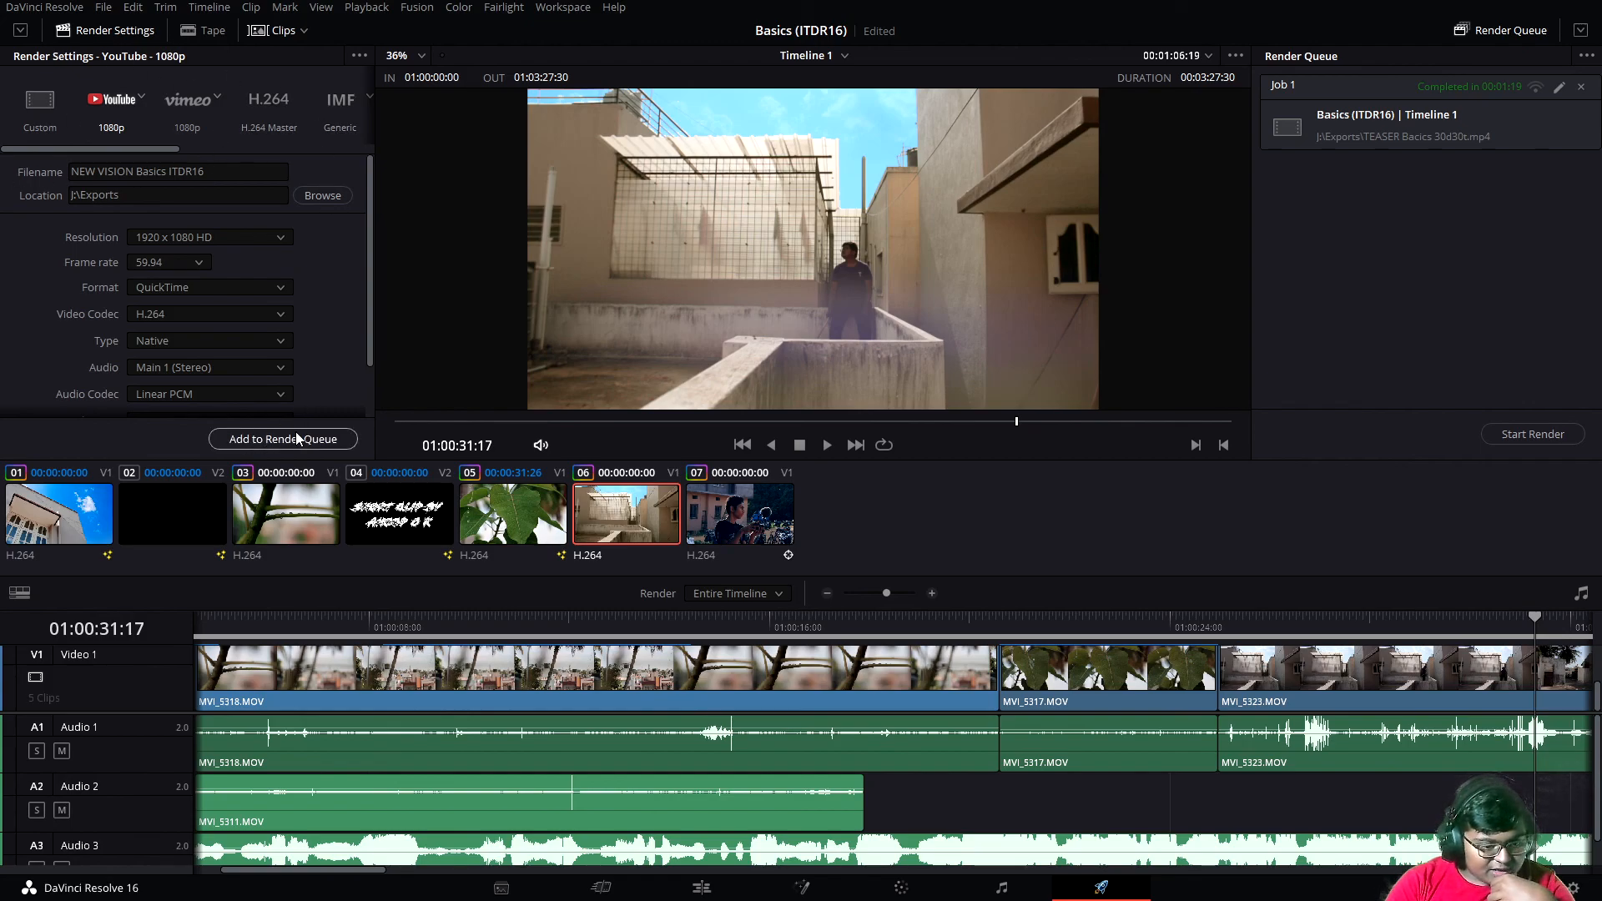
left_click(264, 439)
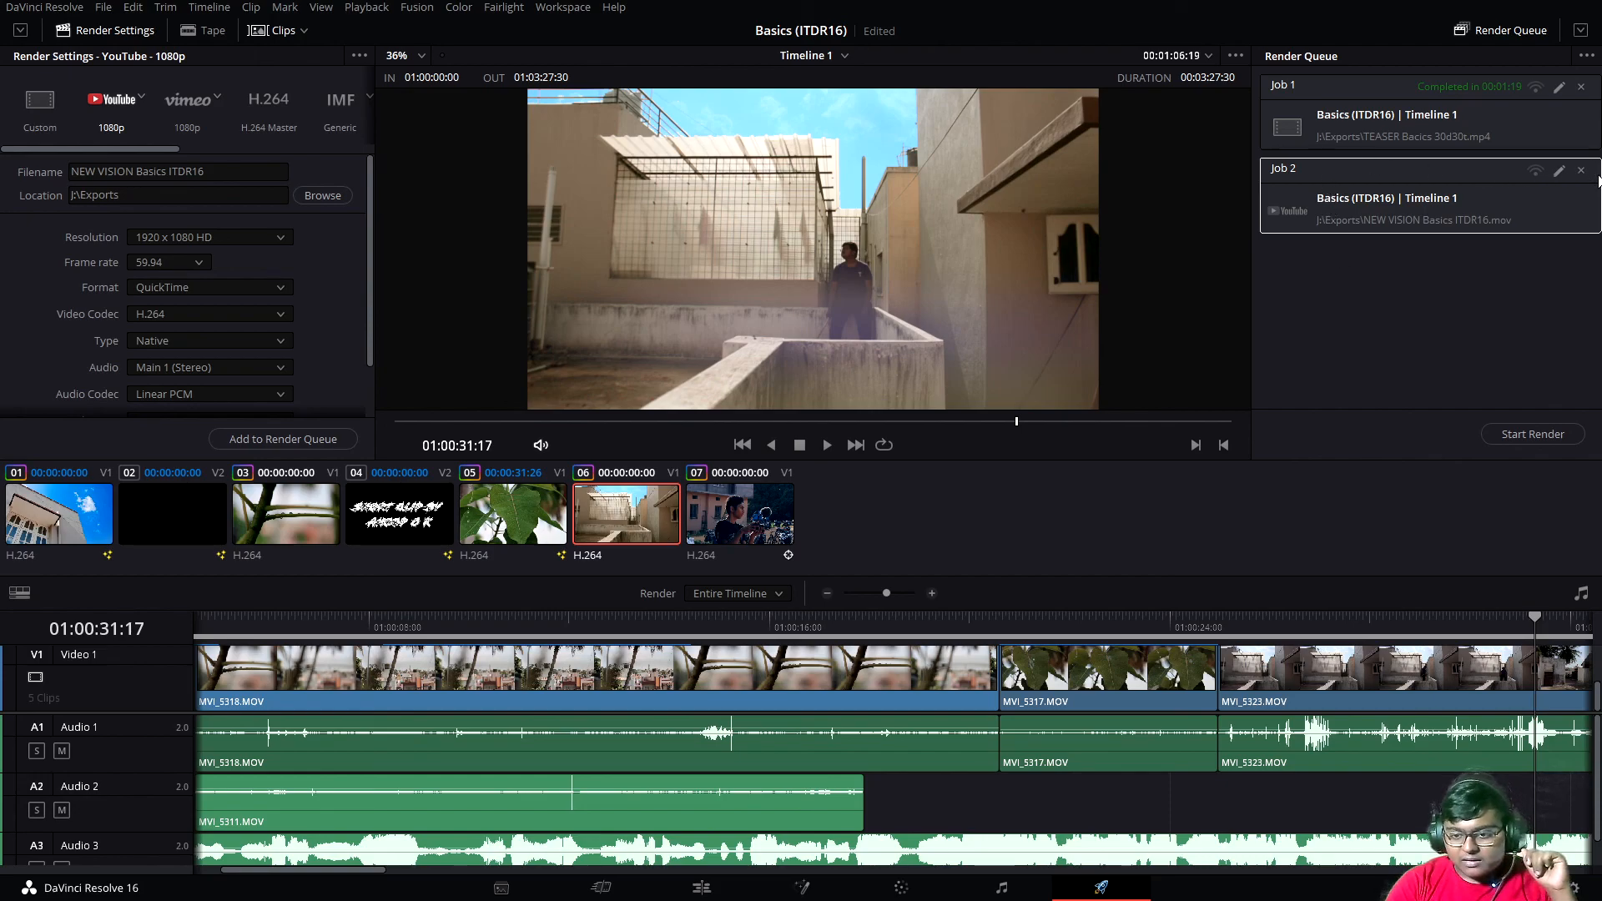
double_click(1284, 169)
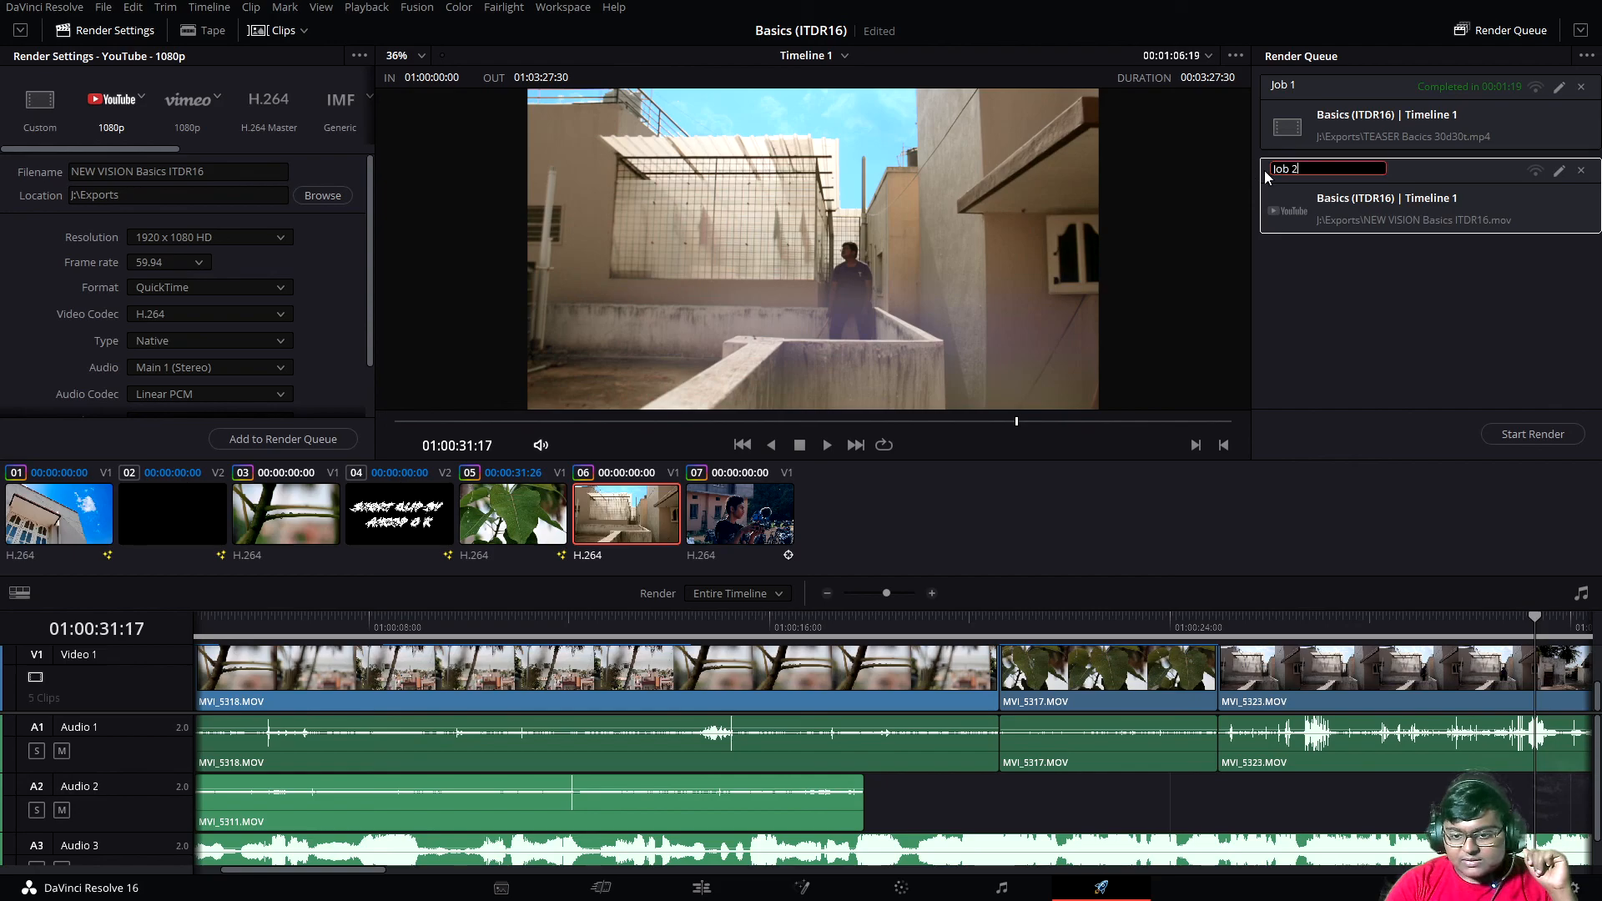
key("Return")
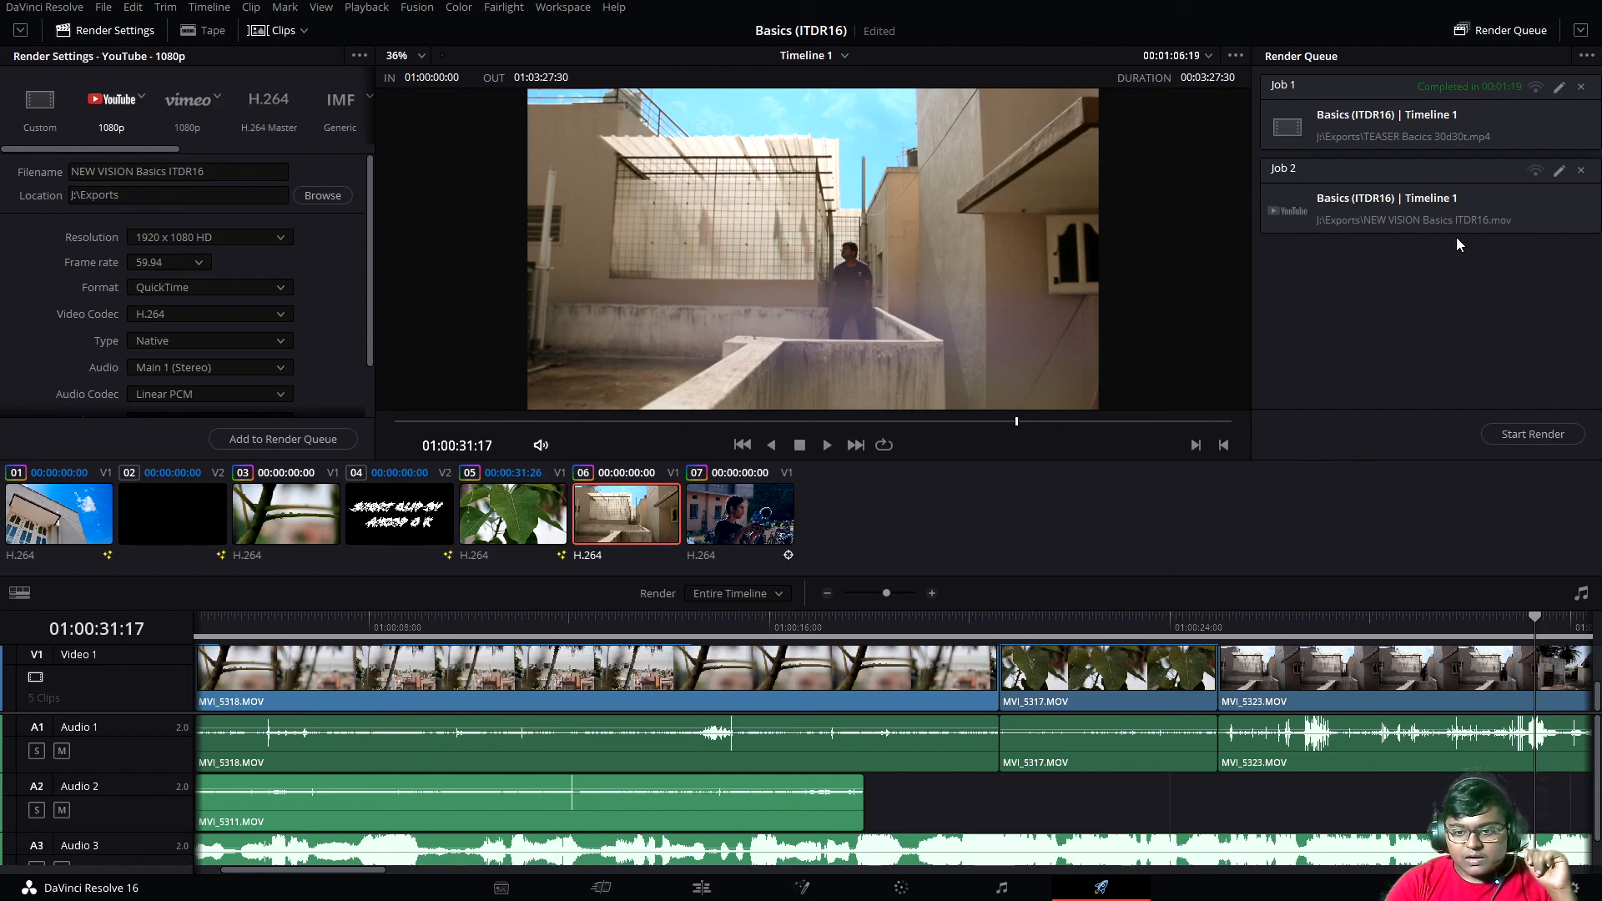